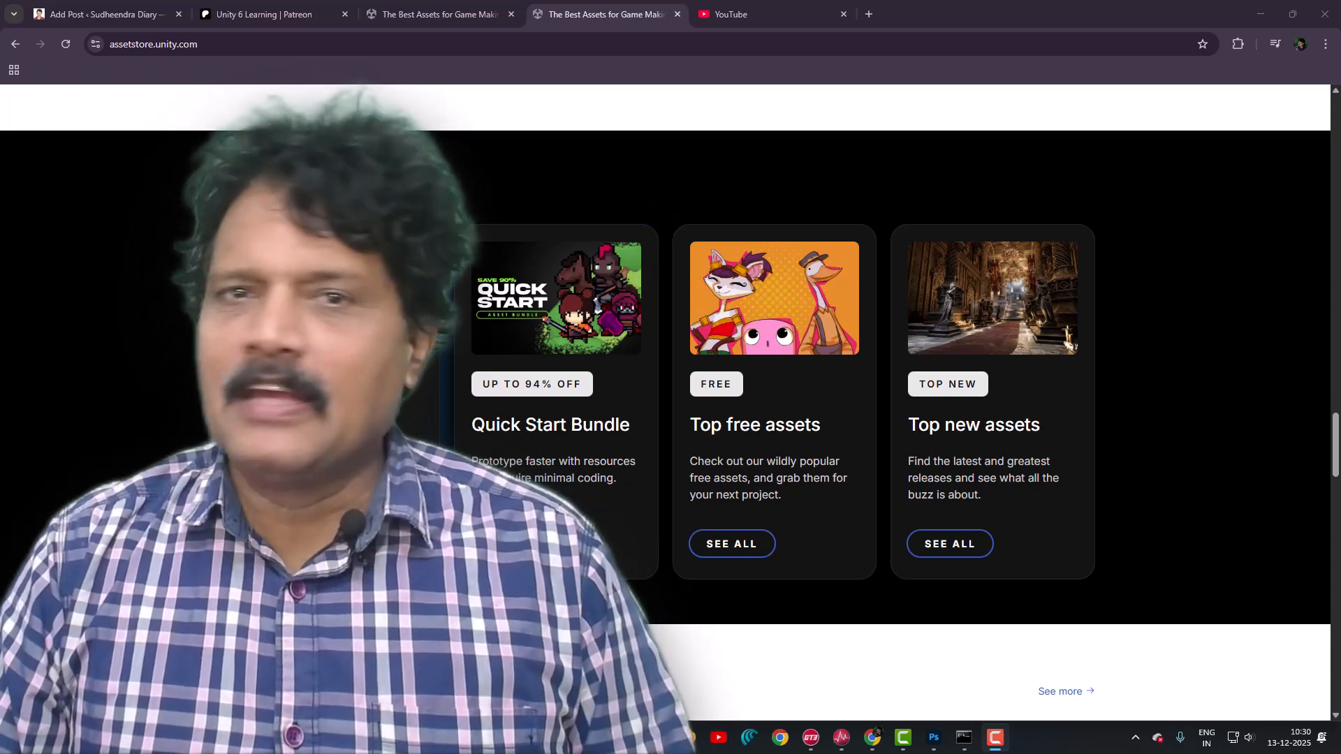
- Browse the top free assets on the Unity Asset Store
left_click(786, 323)
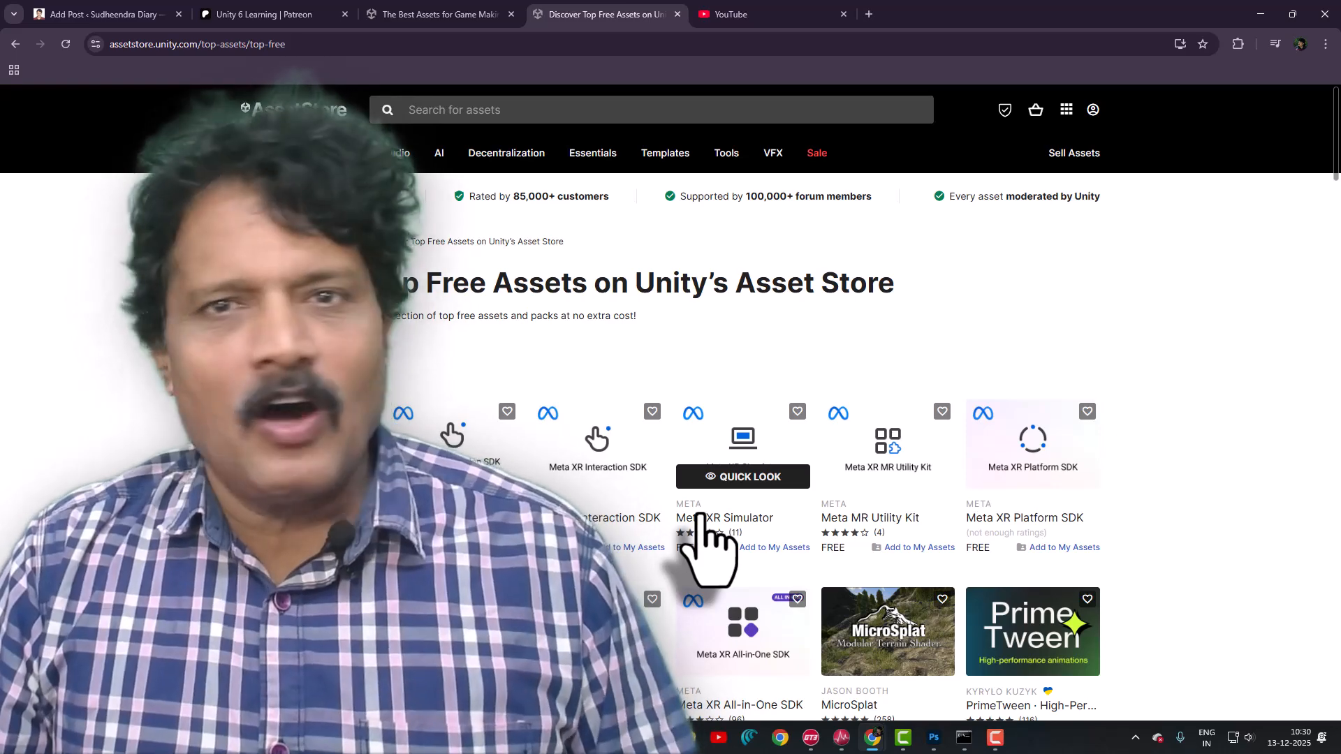
scroll(705, 541, "down", 3)
scroll(706, 539, "down", 2)
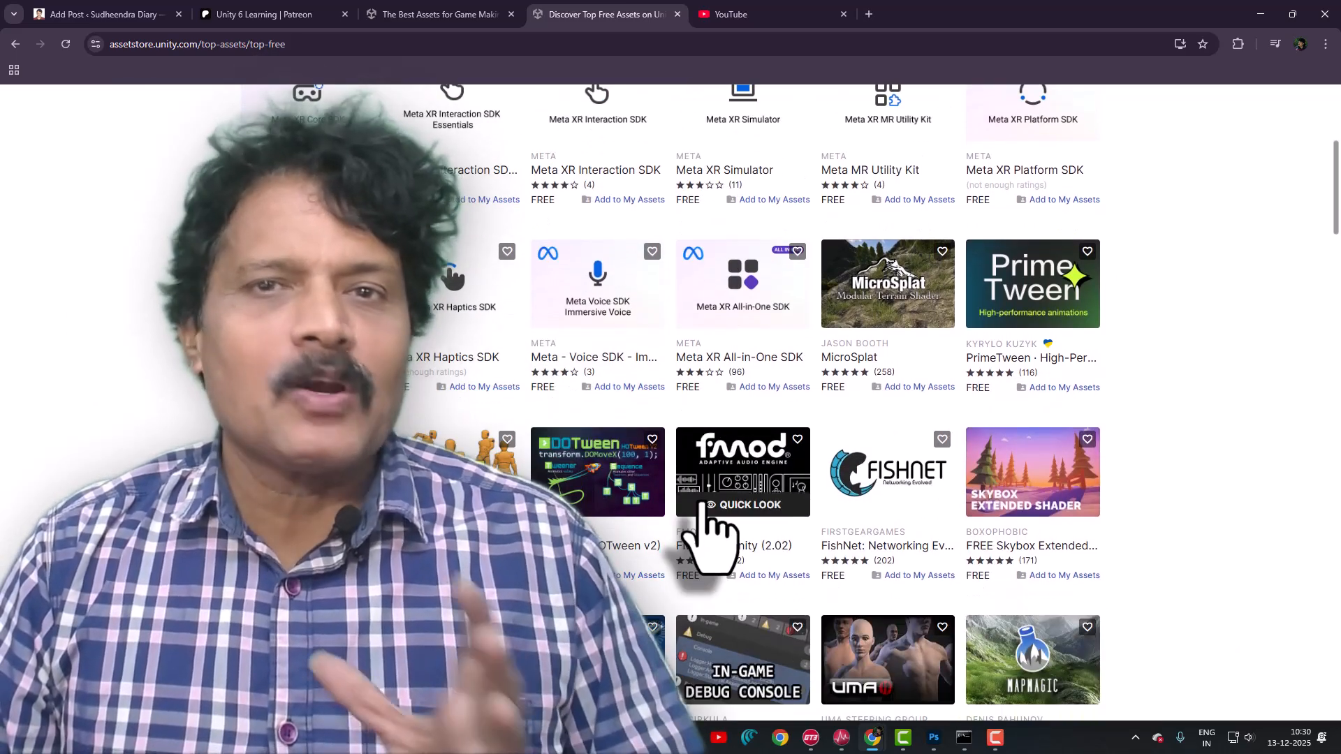
scroll(698, 539, "down", 3)
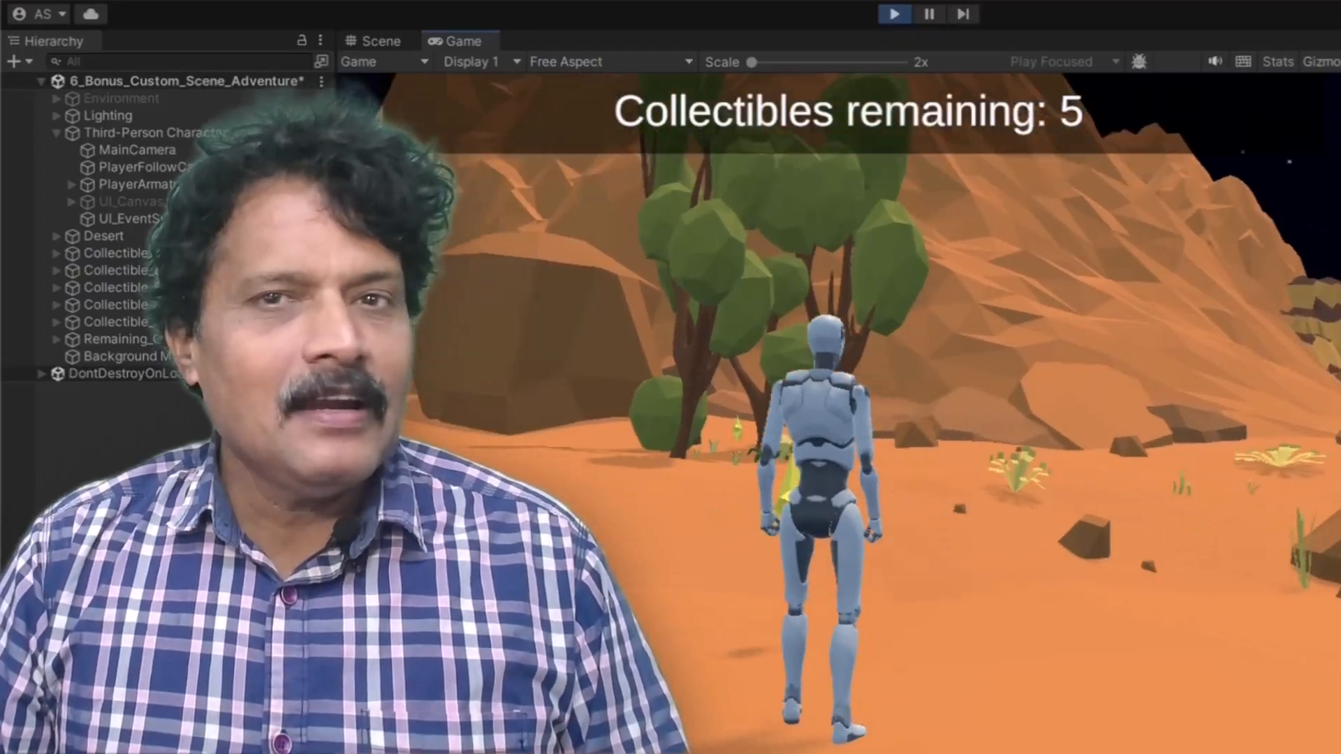
key("w")
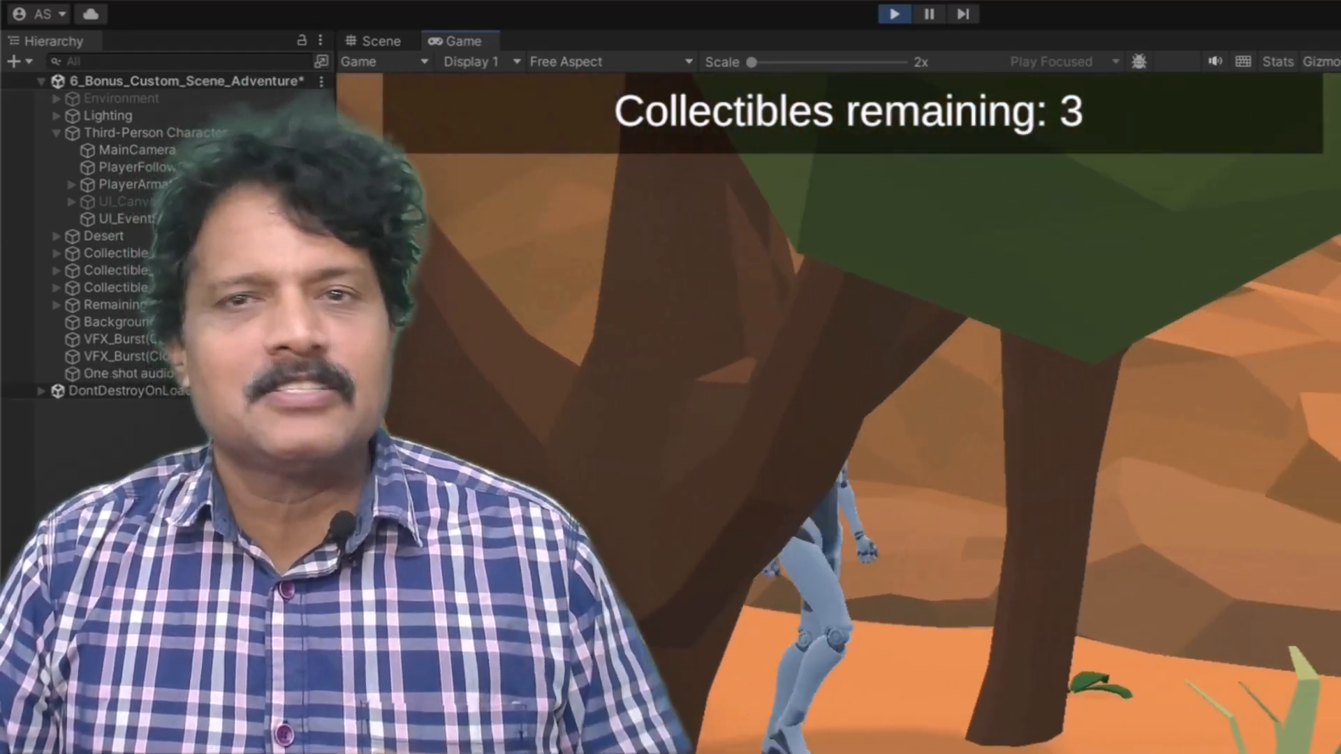
key("space")
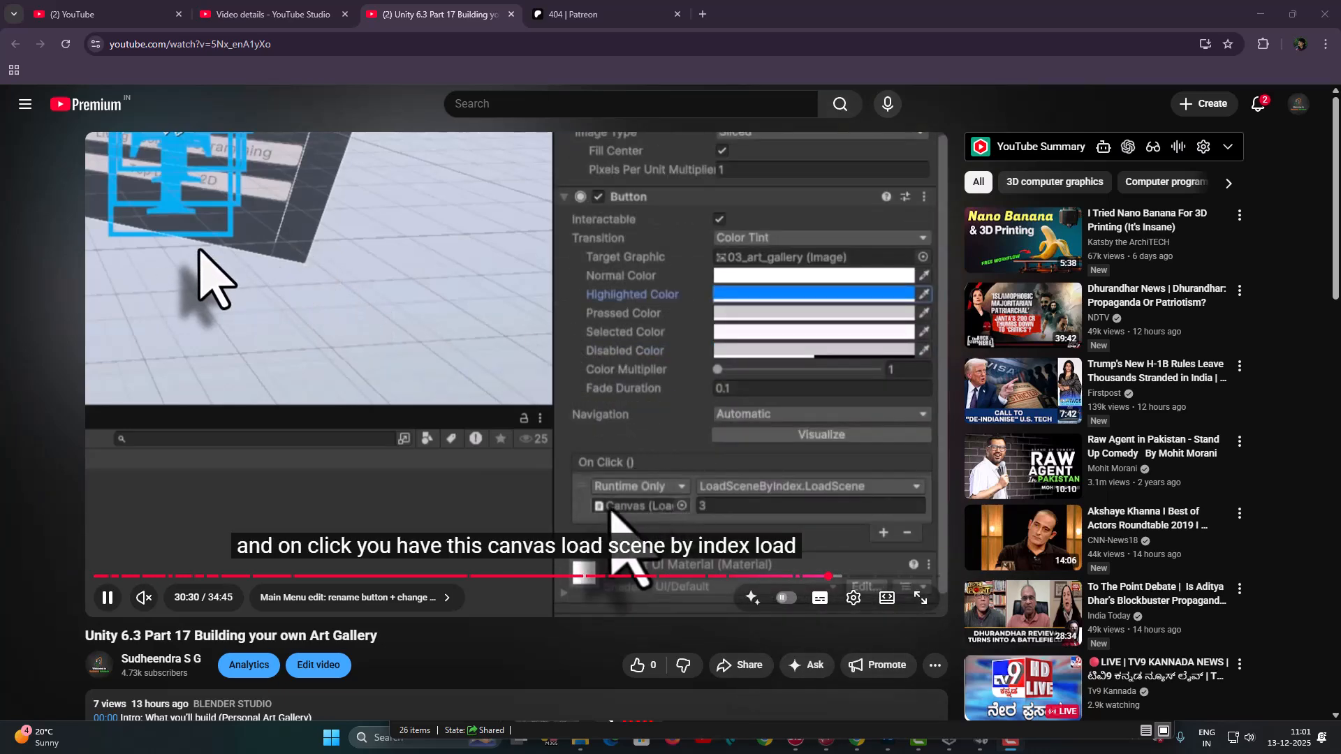
- Open the Patreon resources link from the video description and scroll through the downloadable files
scroll(201, 252, "down", 3)
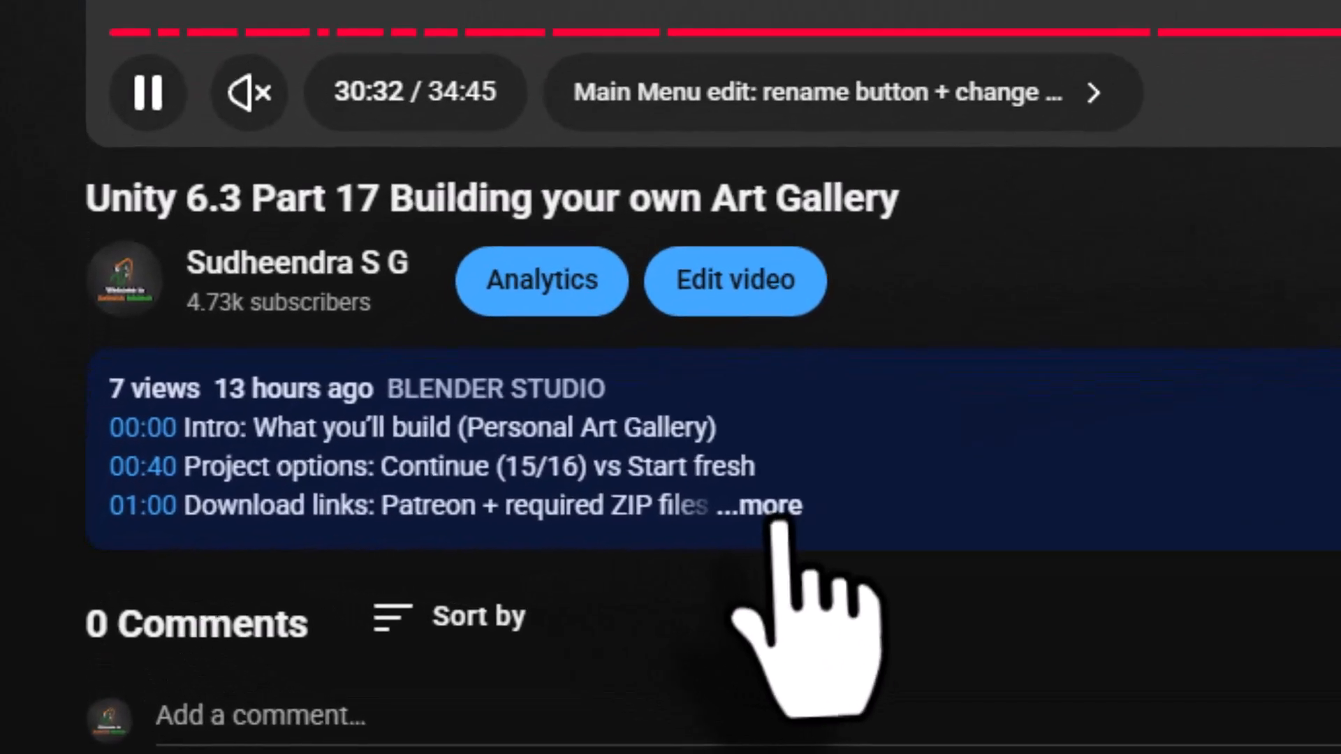
left_click(333, 528)
scroll(873, 517, "down", 15)
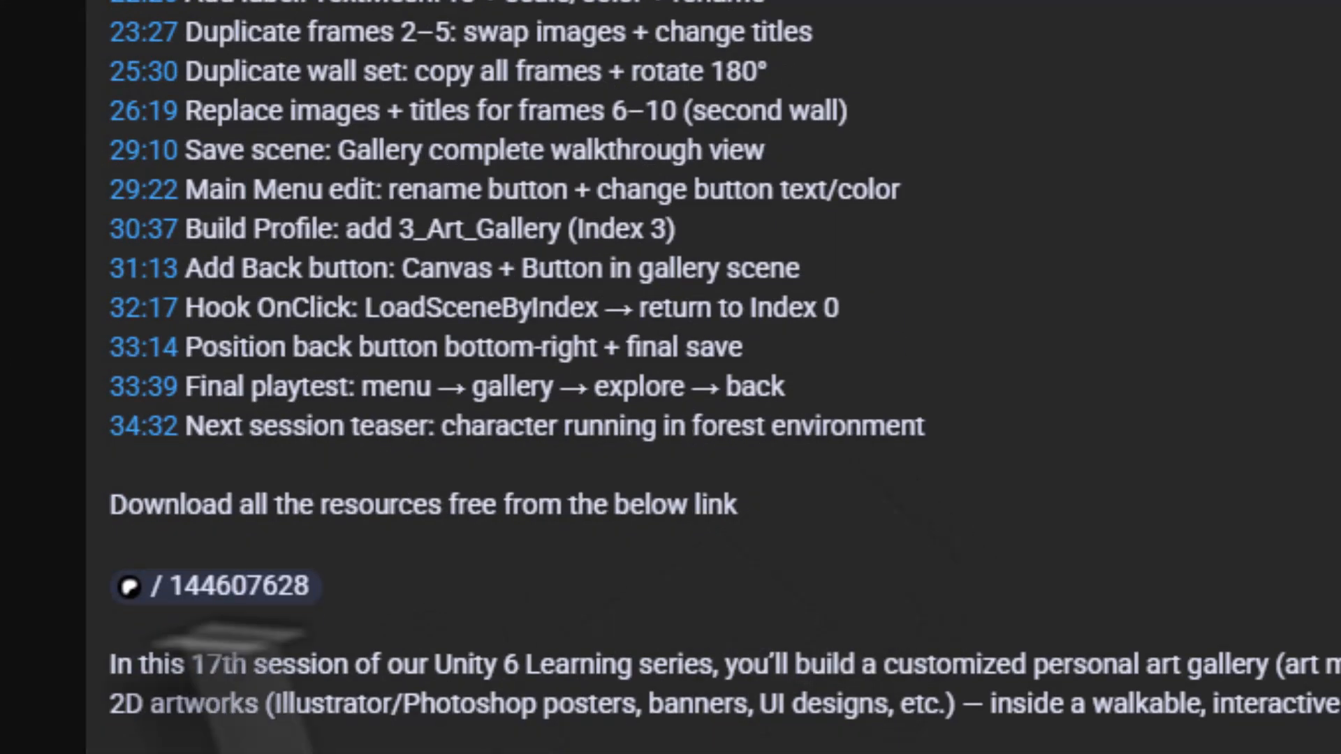
left_click(209, 597)
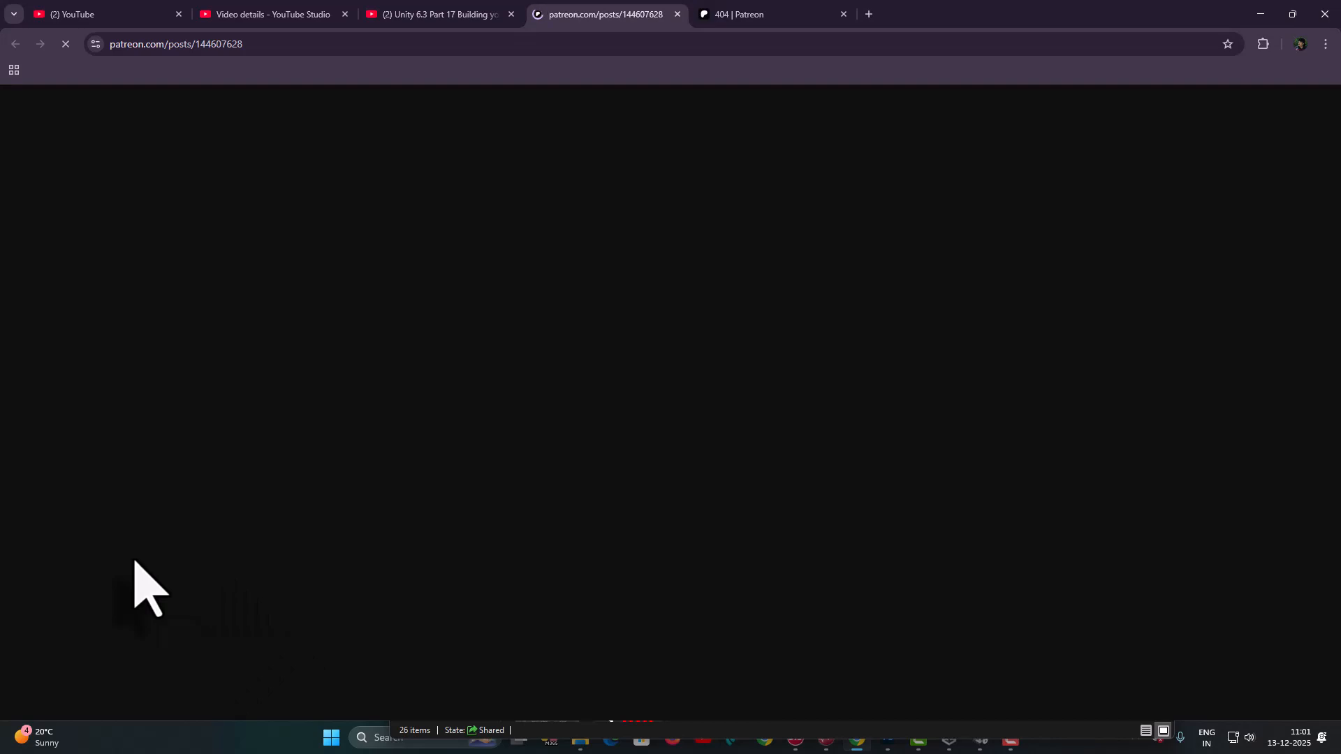
scroll(785, 538, "down", 15)
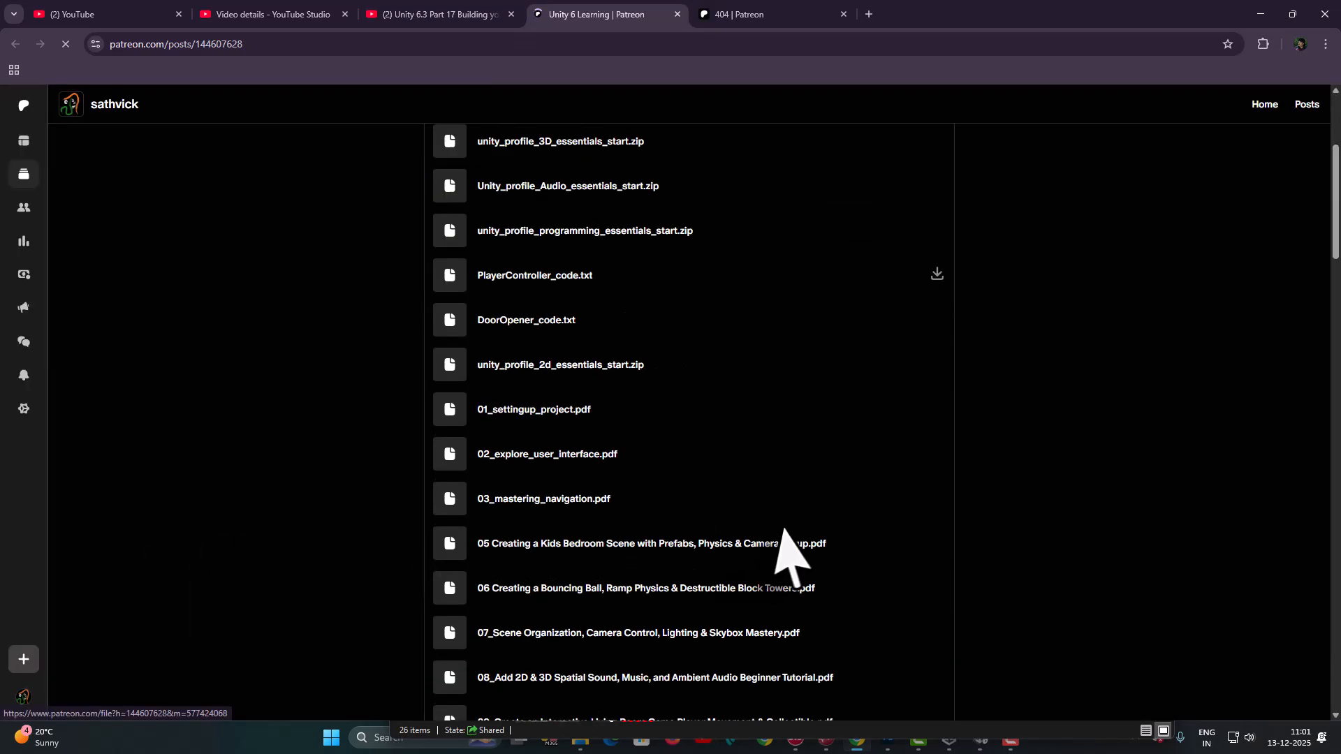
scroll(793, 559, "down", 12)
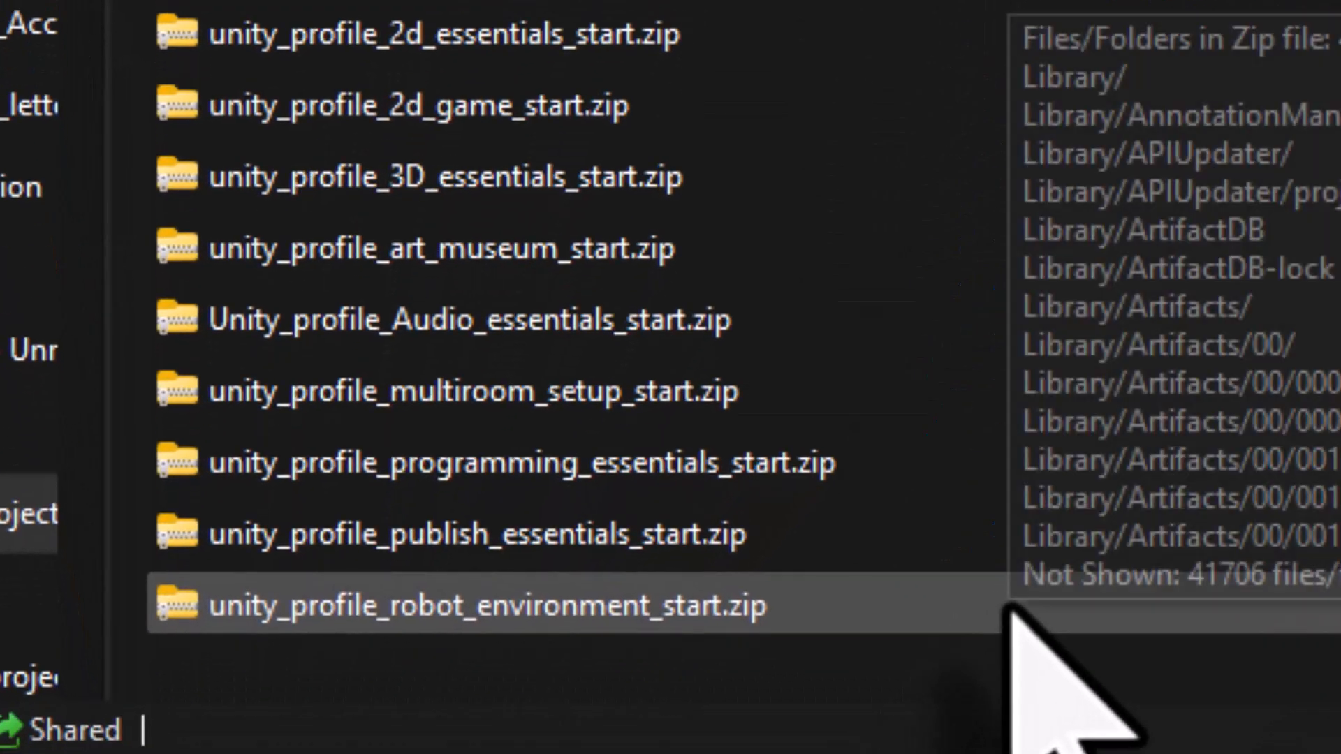
- Extract all files from the downloaded start-project ZIP archive
right_click(533, 620)
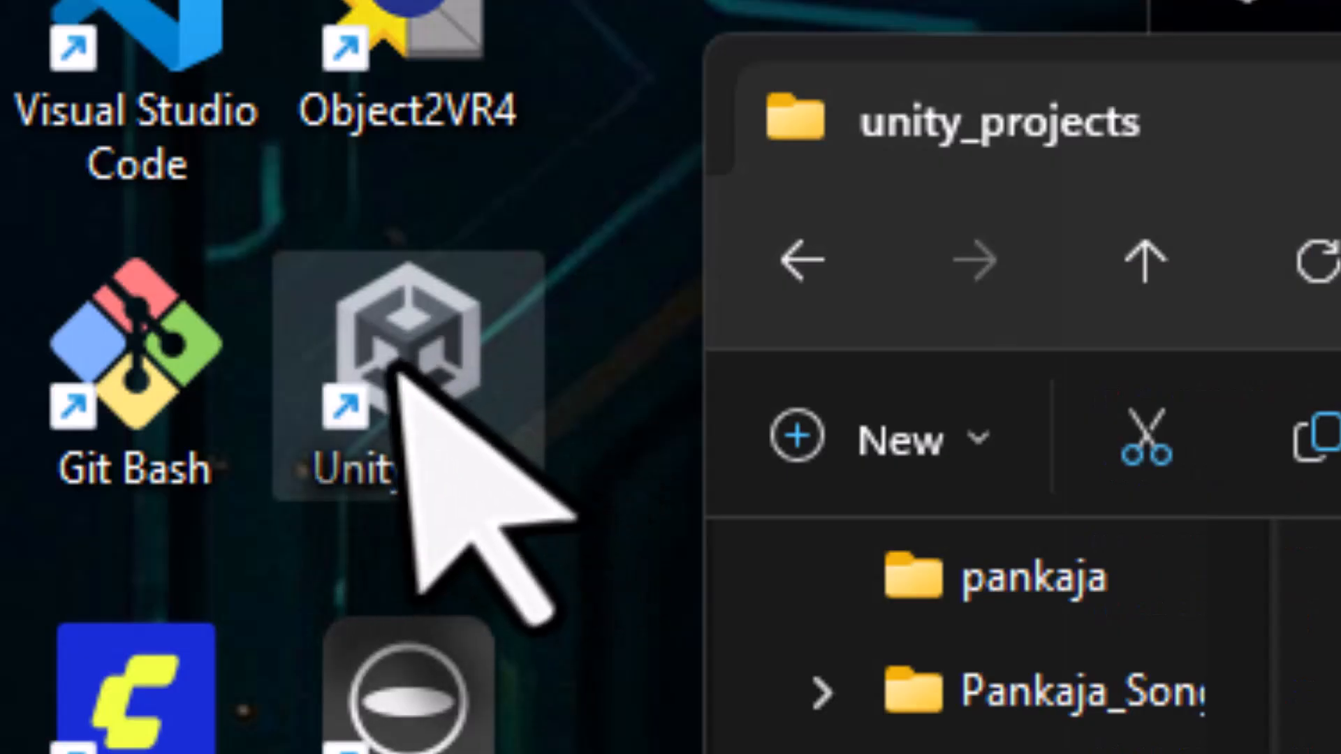
double_click(419, 419)
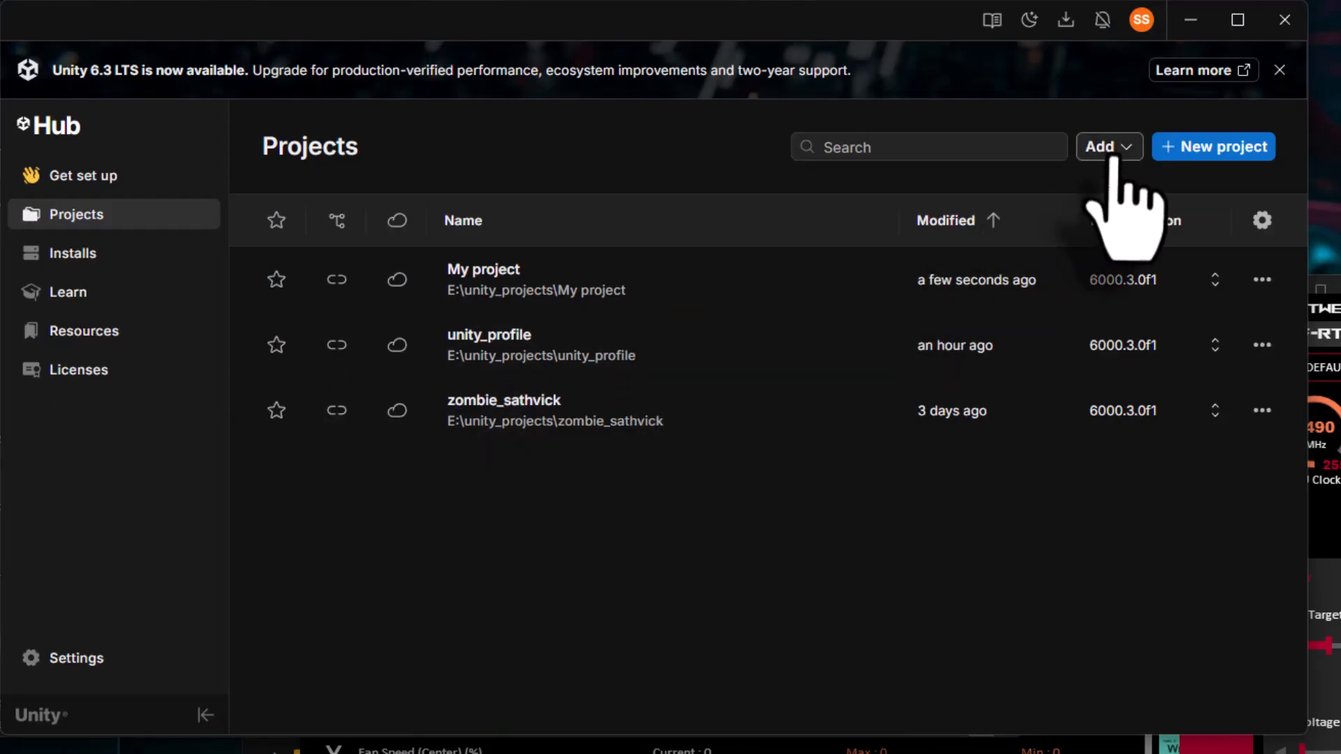
left_click(1111, 157)
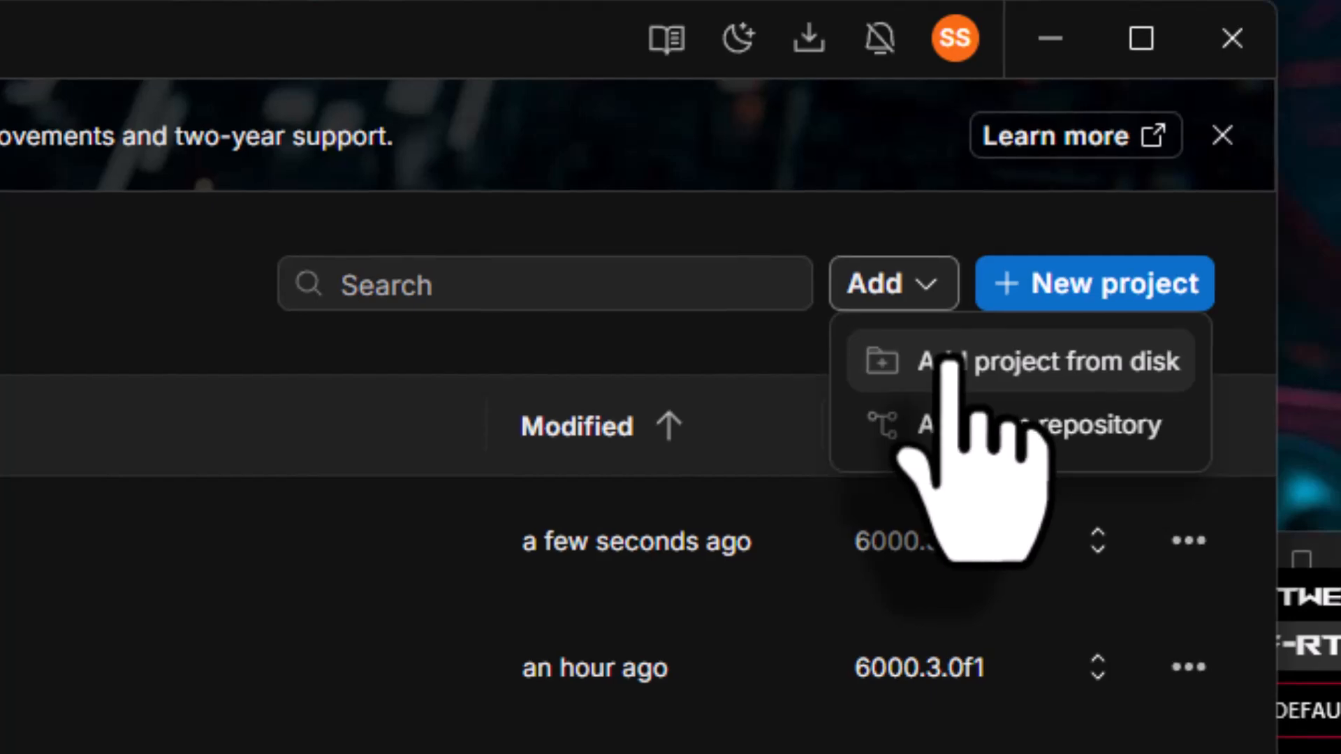
left_click(1126, 183)
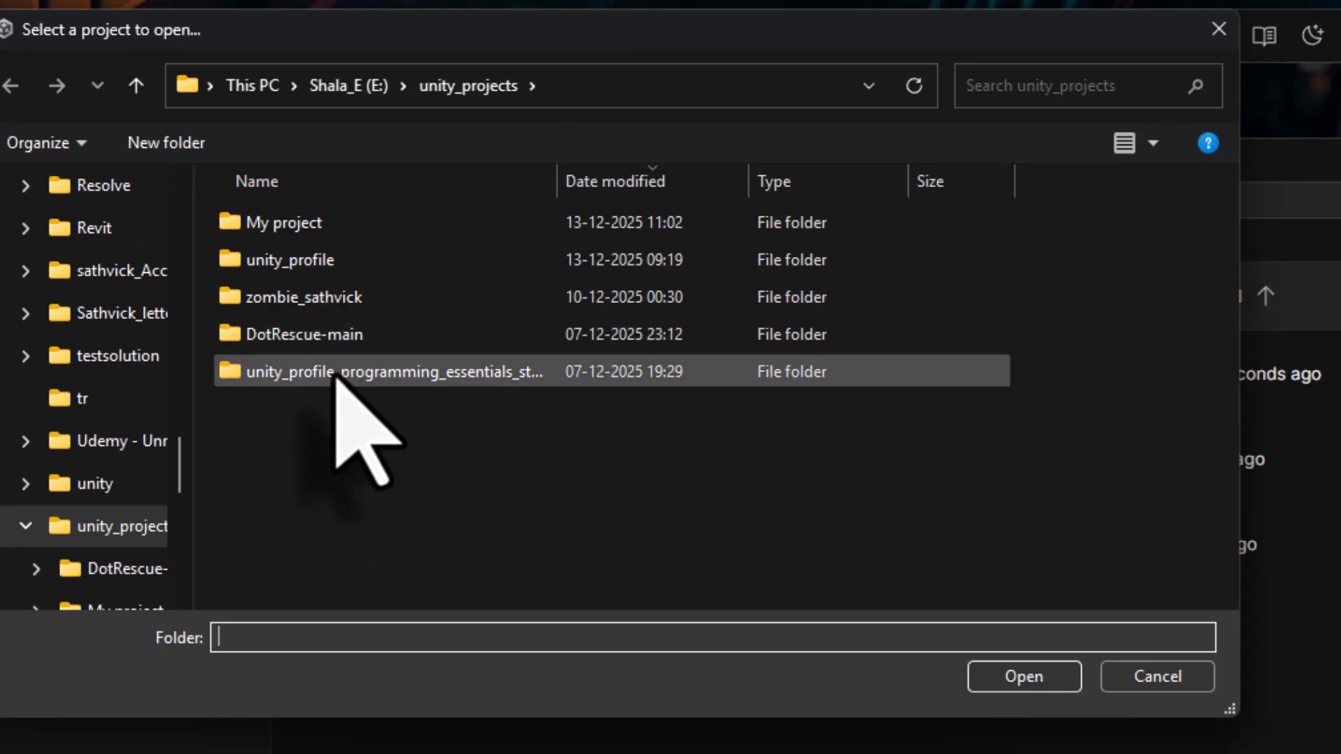
left_click(1184, 689)
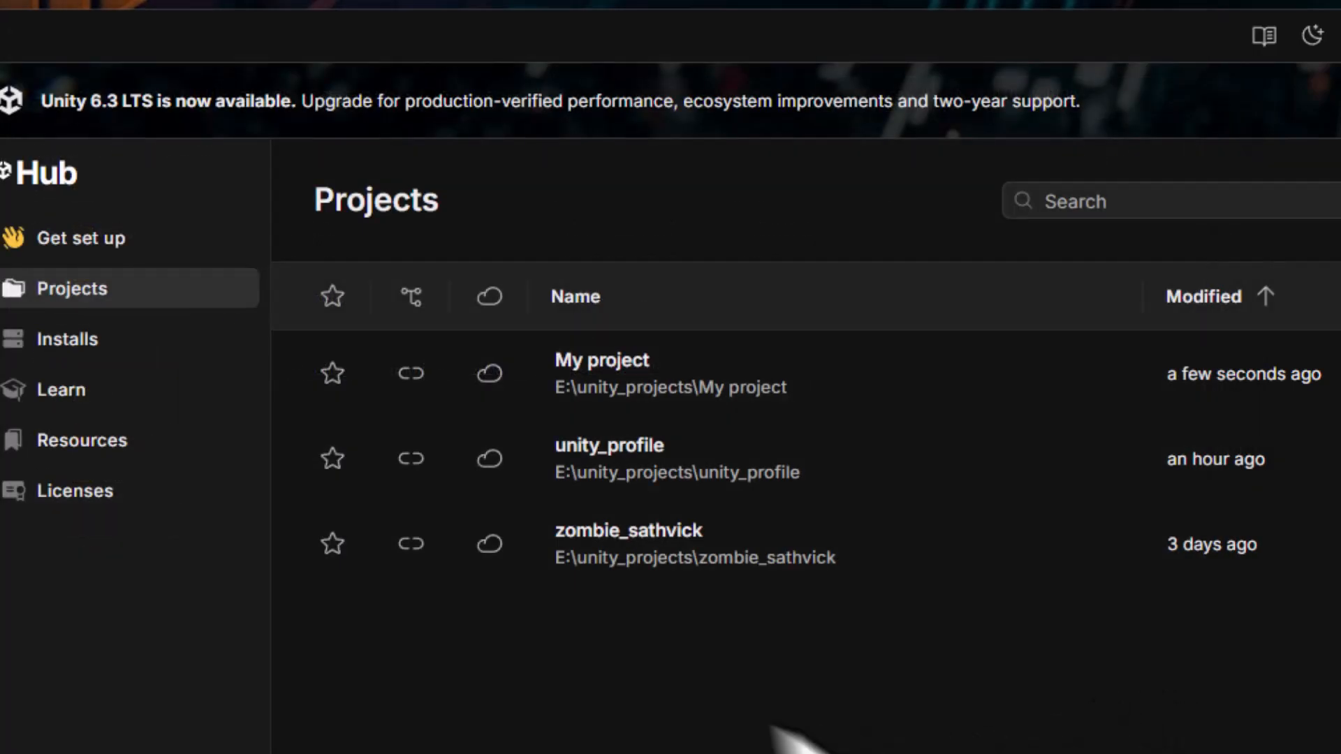
- Open the unity_profile project and load 6_Bonus_Custom_Scene from Unity_Profile_Contents/Scenes
left_click(602, 466)
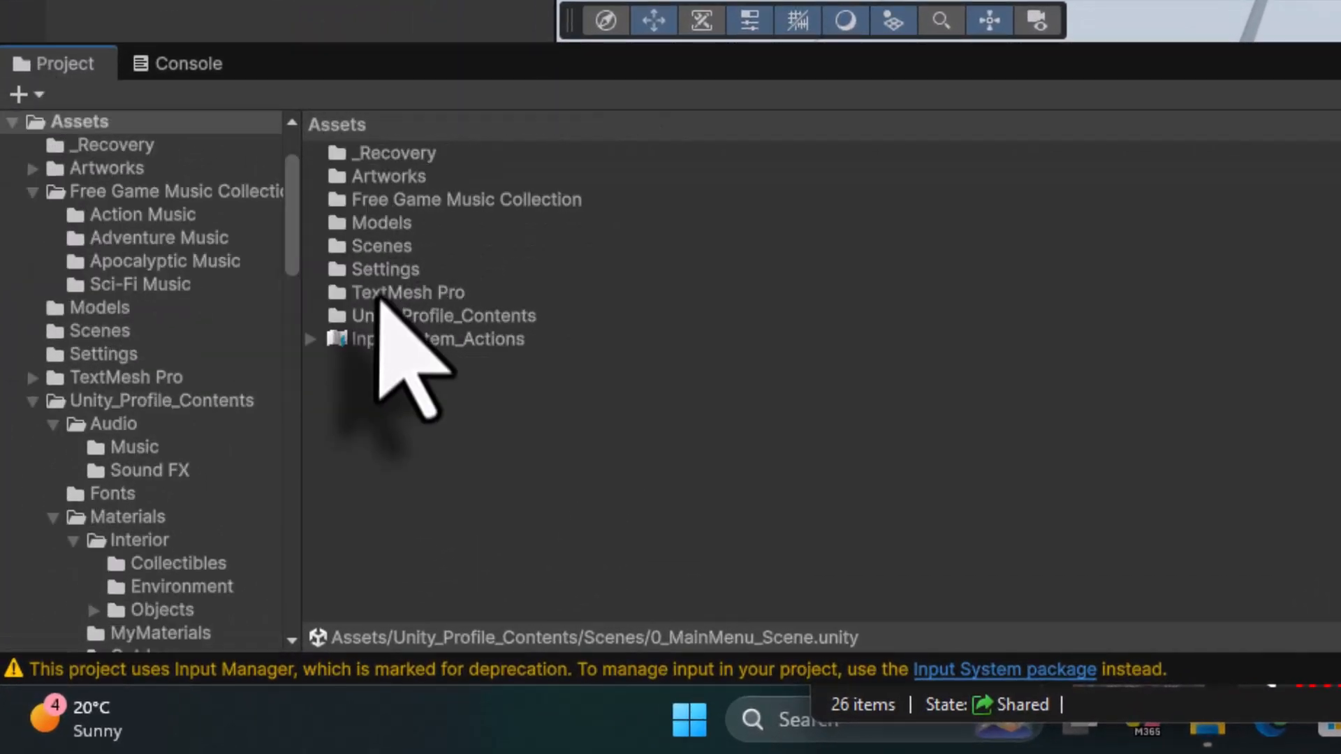
double_click(400, 317)
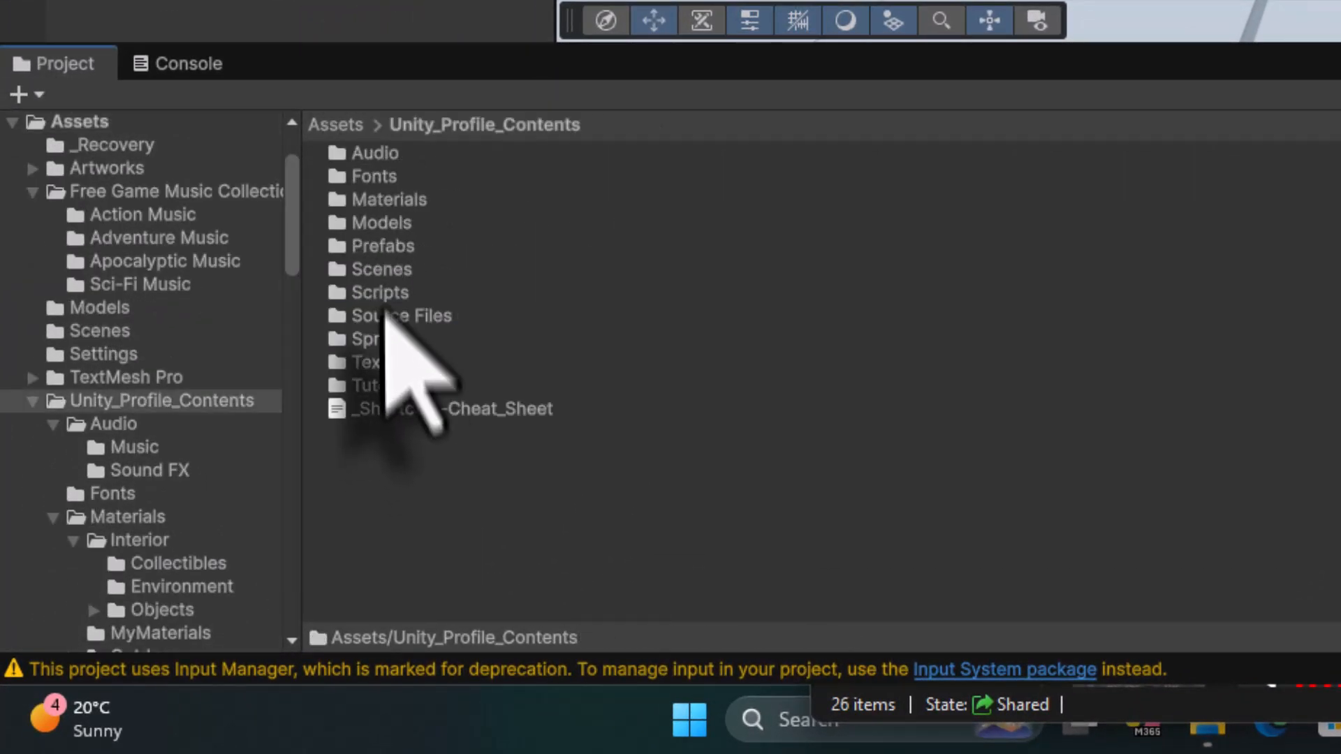
double_click(383, 270)
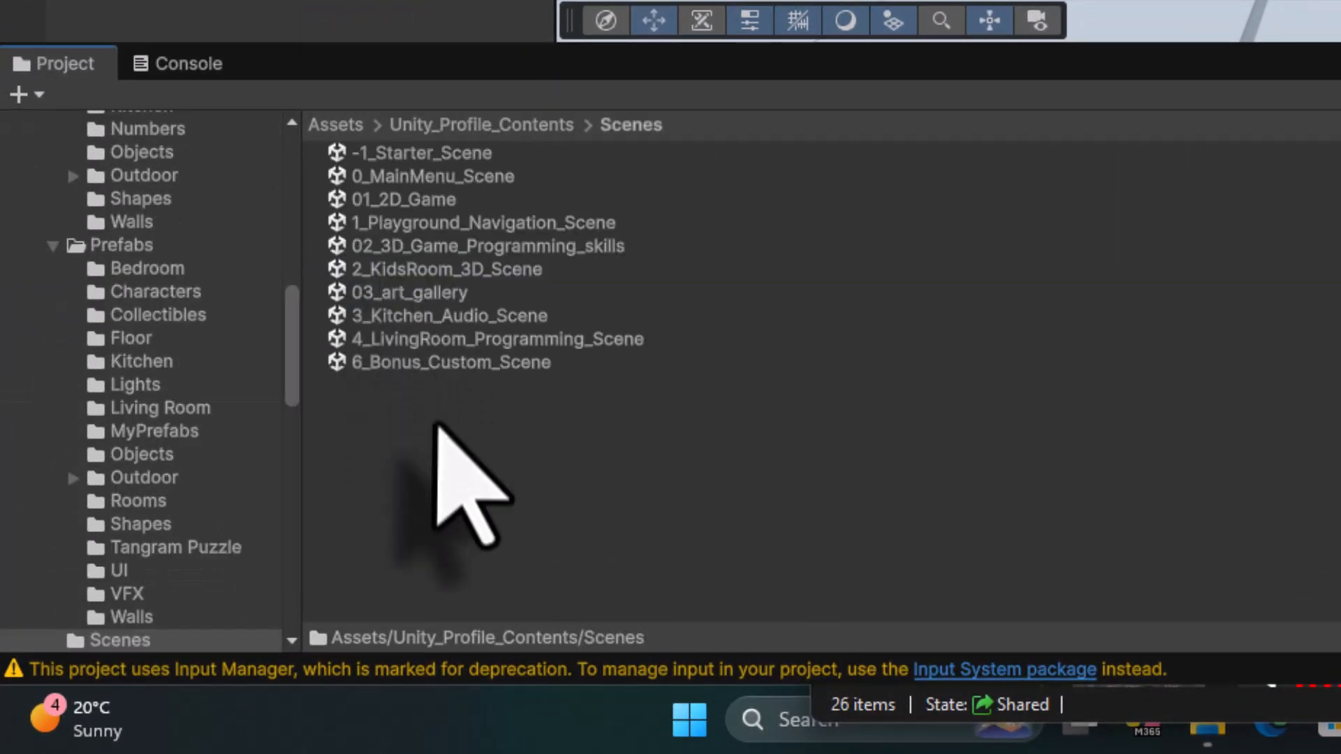
left_click(441, 361)
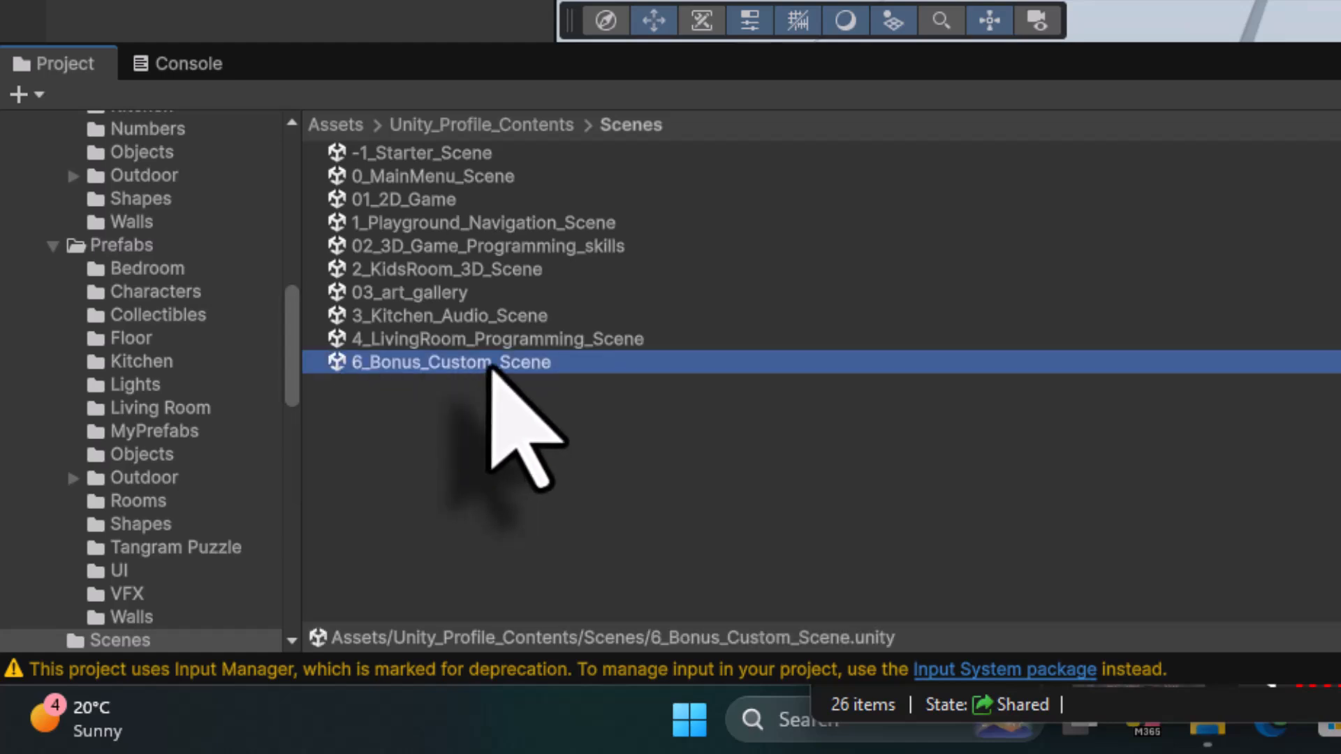
double_click(605, 366)
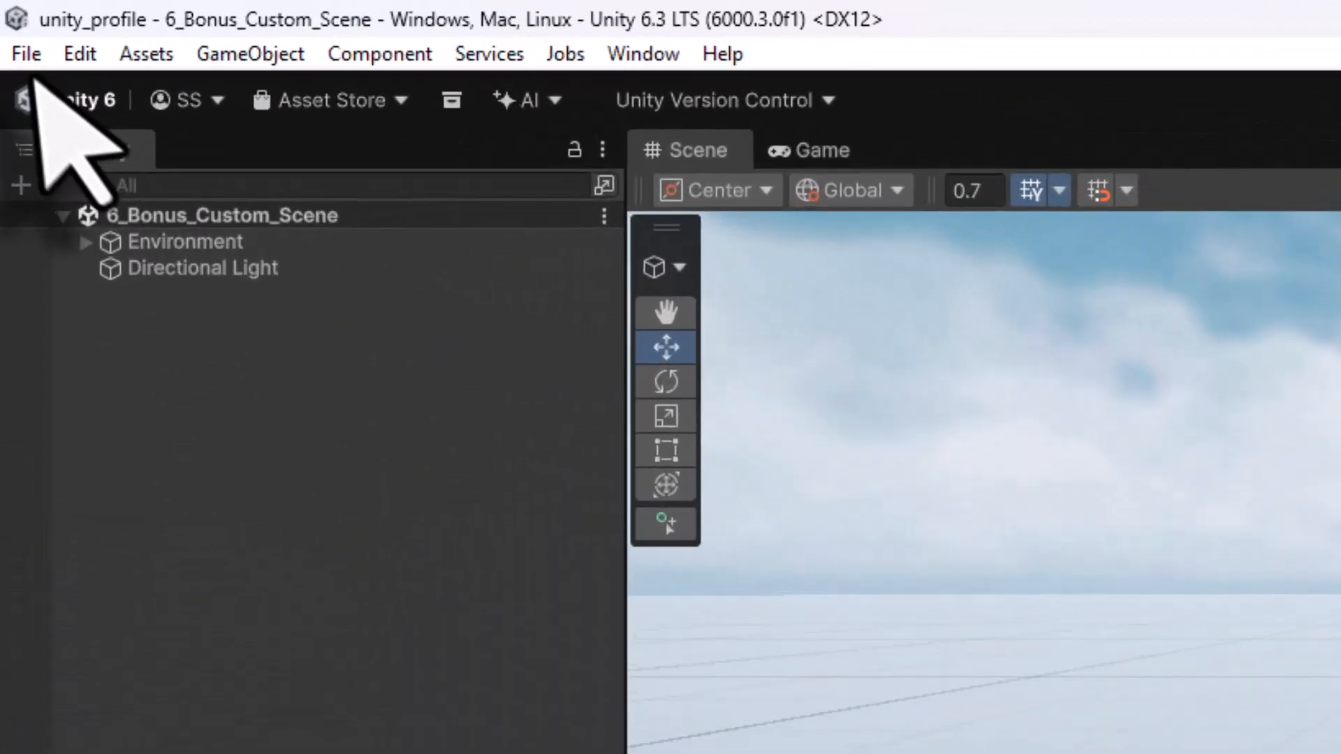
- Save the scene as 04_treasure_hunt in the Unity_Profile_Contents/Scenes folder
left_click(12, 24)
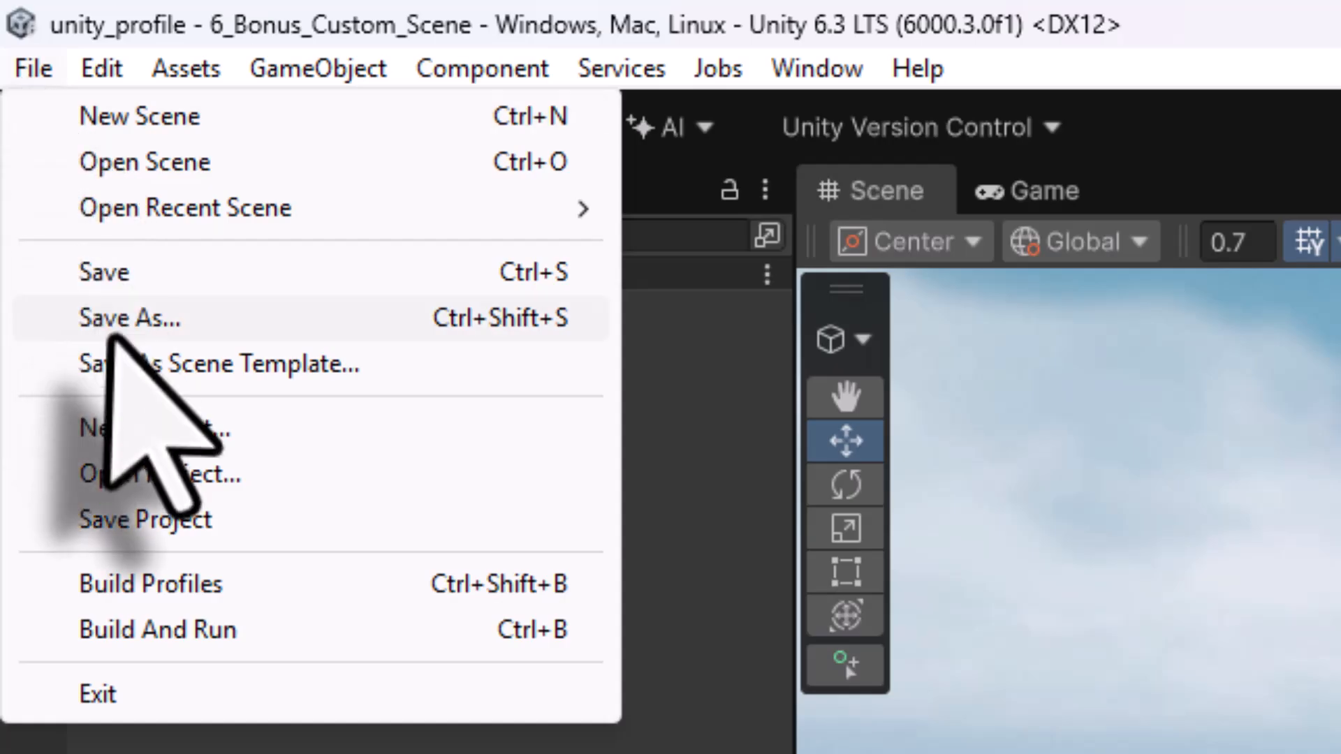
left_click(39, 110)
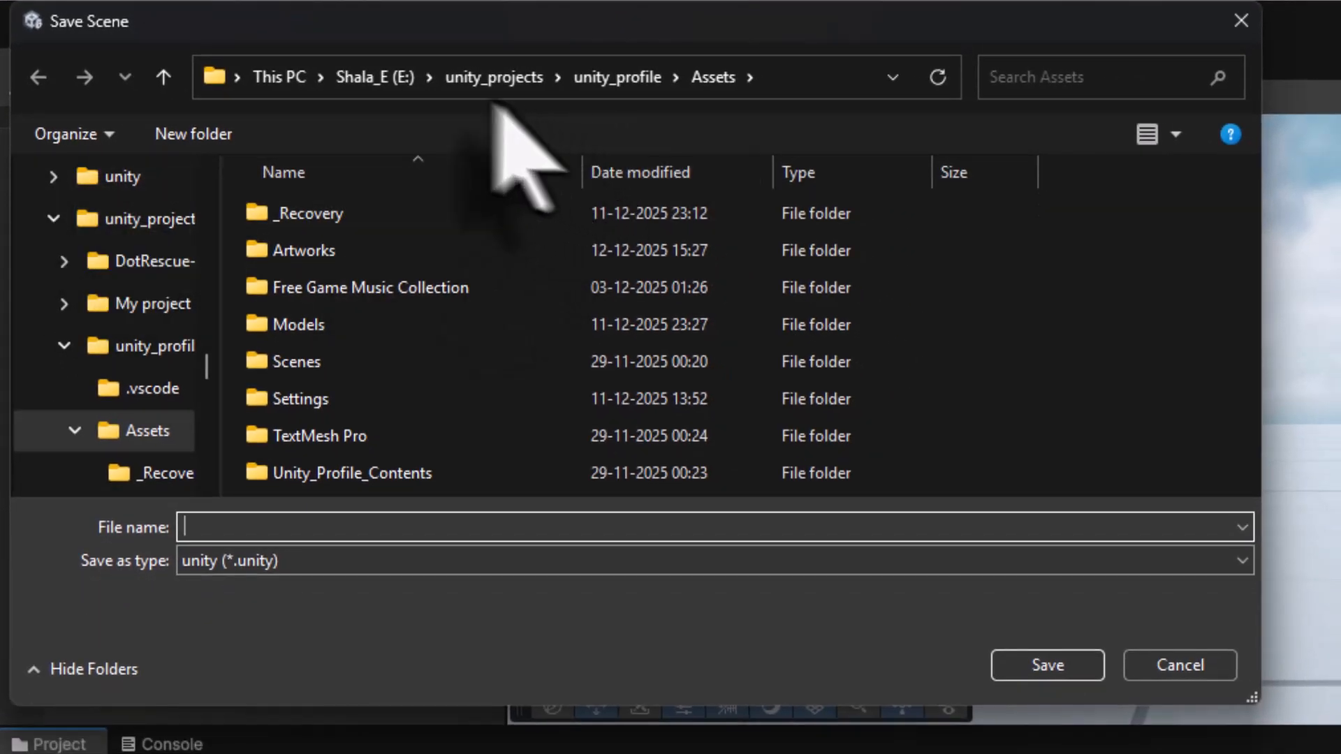
left_click(609, 87)
double_click(344, 251)
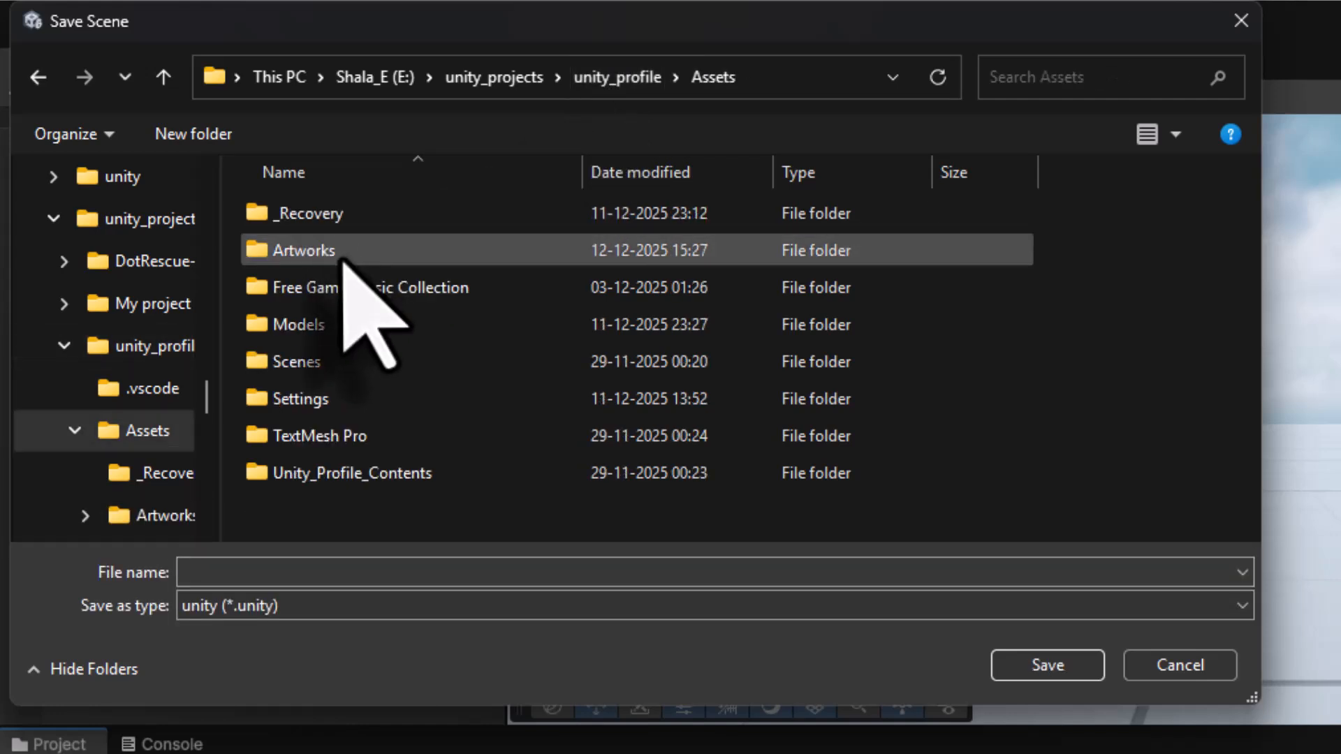
double_click(342, 475)
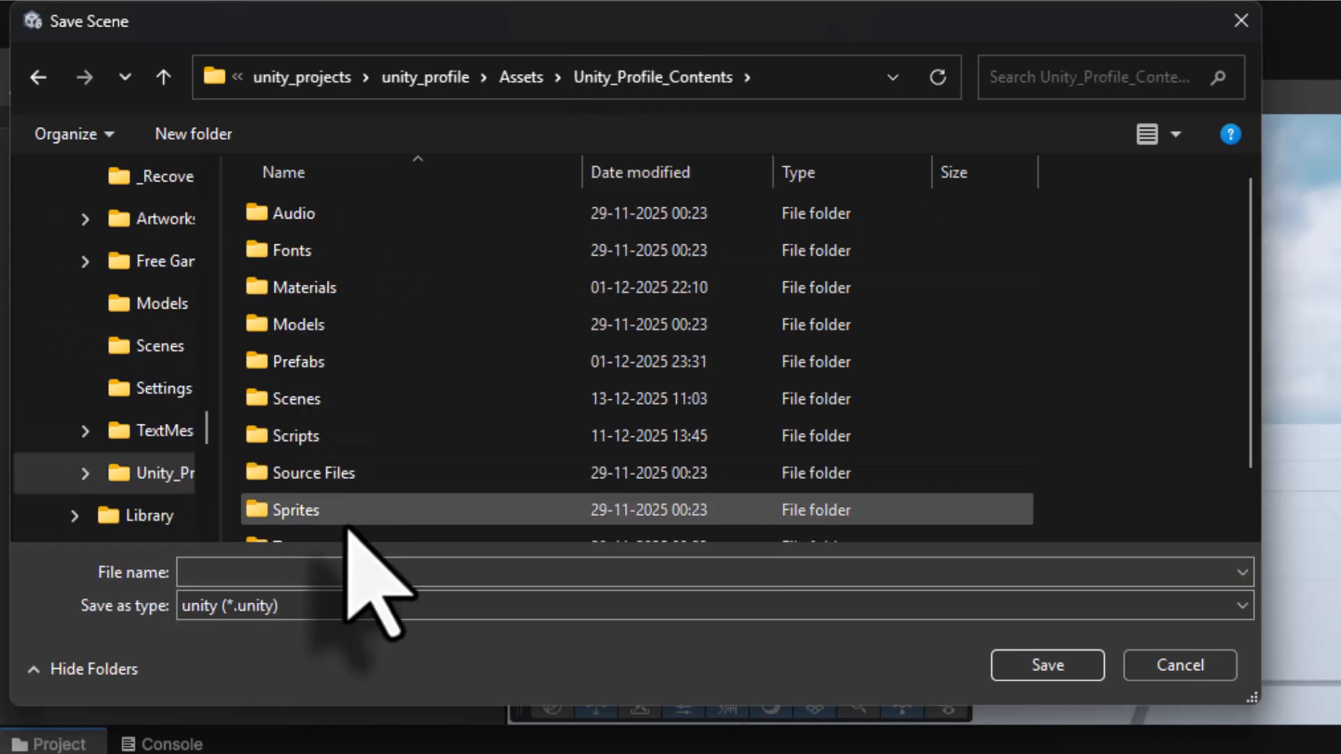
double_click(320, 400)
left_click(416, 578)
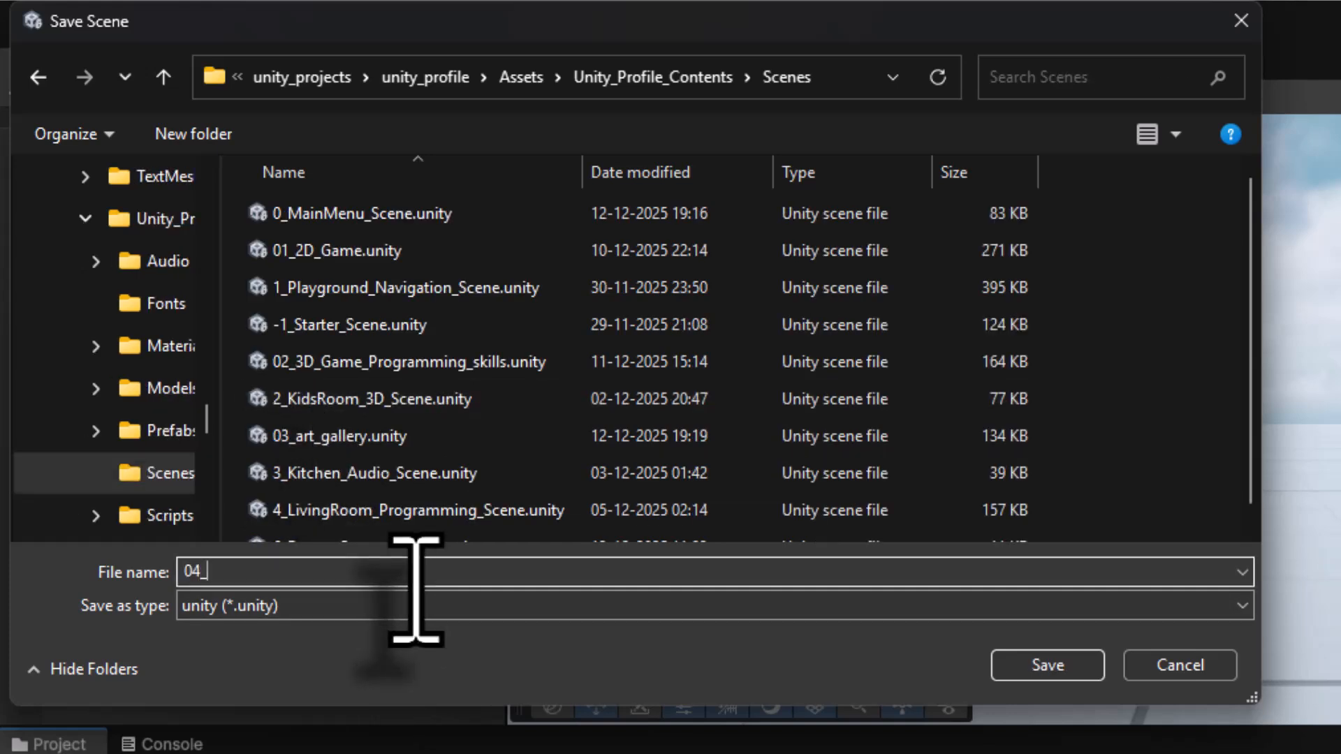
type("04_treasure_hunt")
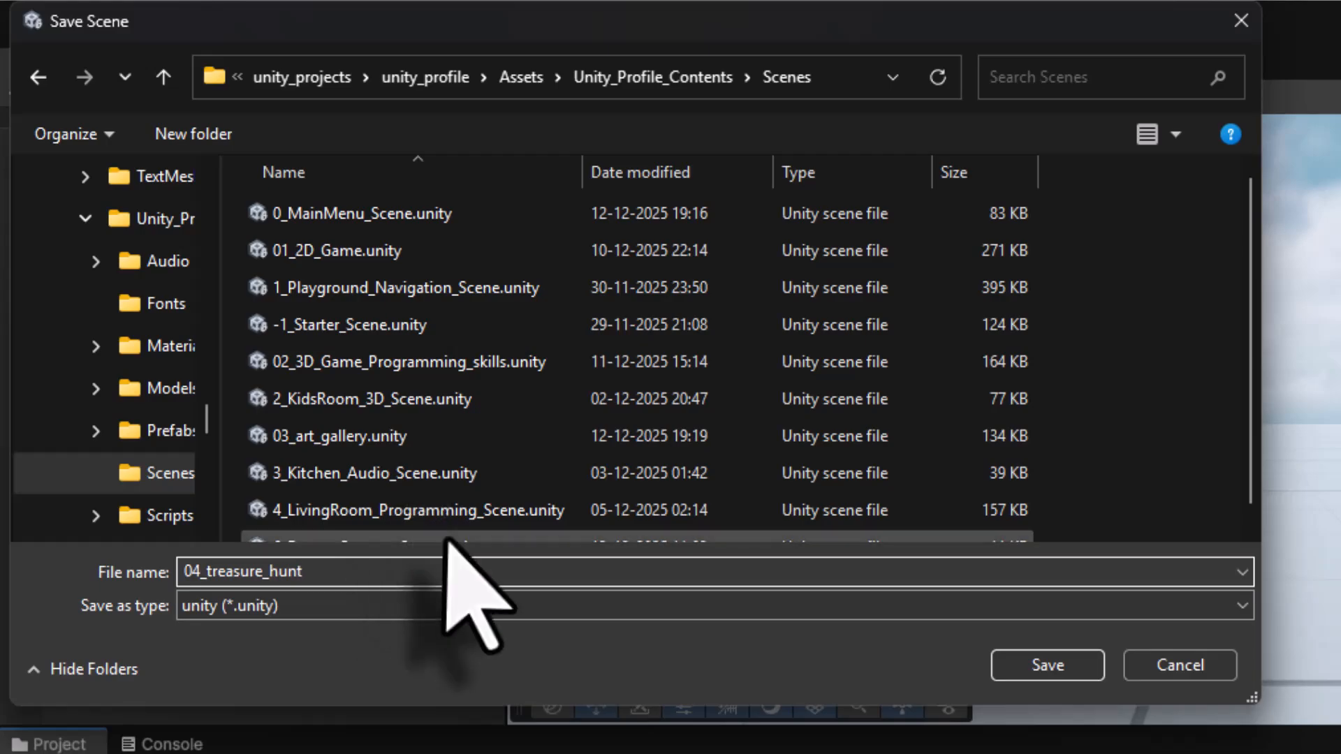
left_click(1049, 669)
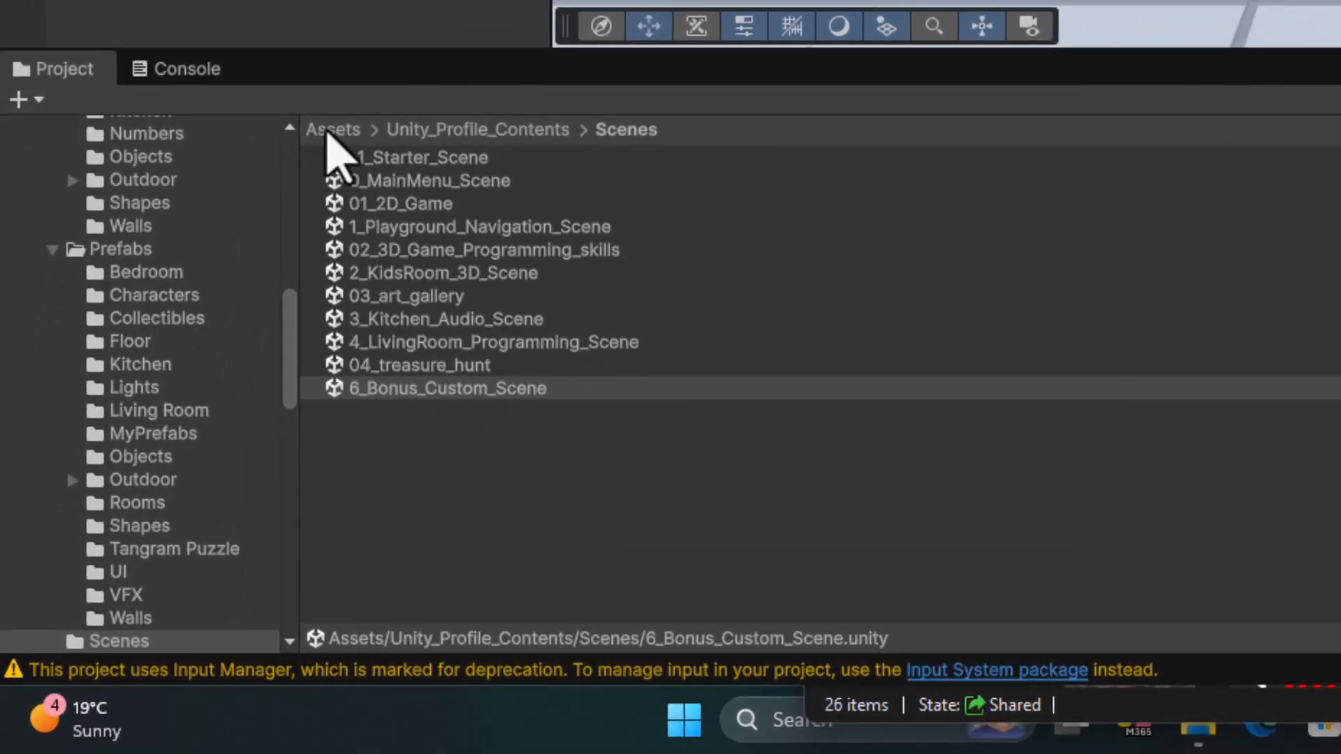
- Add the Player prefab from Source Files/SpaceRobotKyle/Prefabs into the scene hierarchy and focus on it
left_click(328, 131)
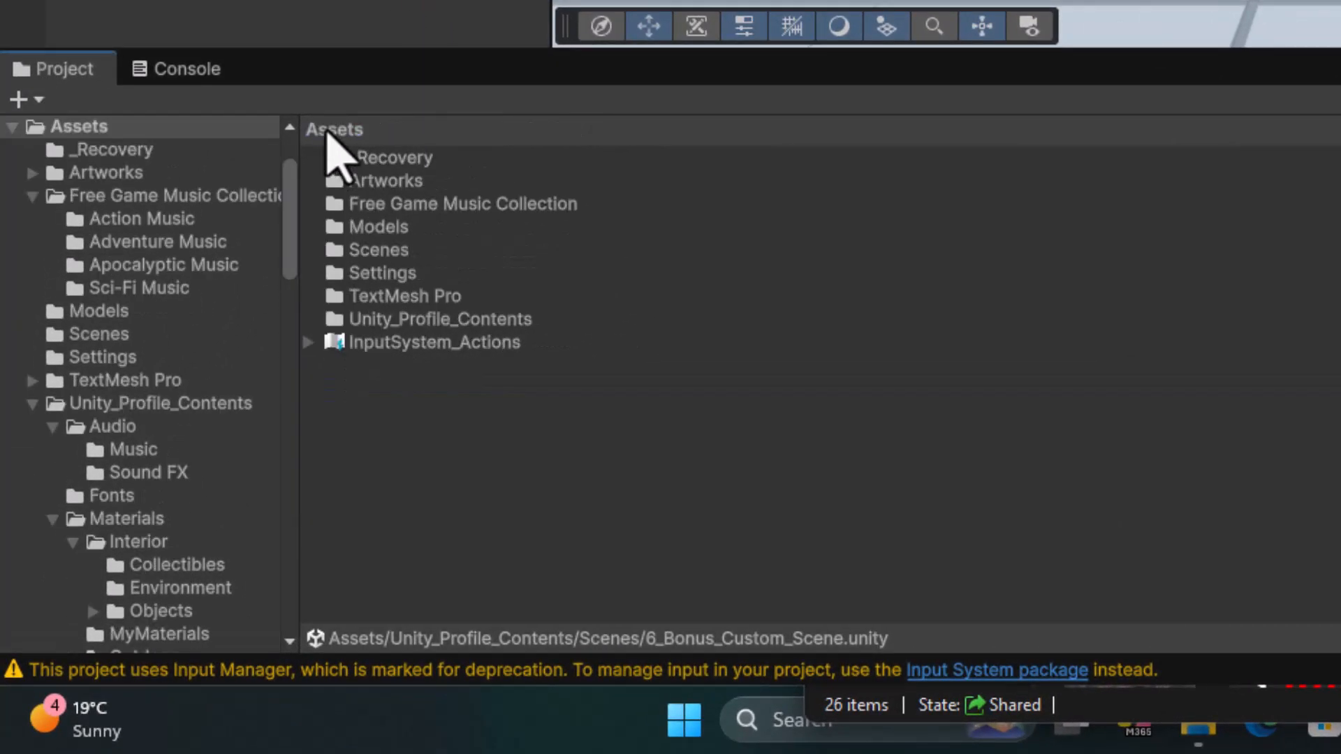
double_click(437, 320)
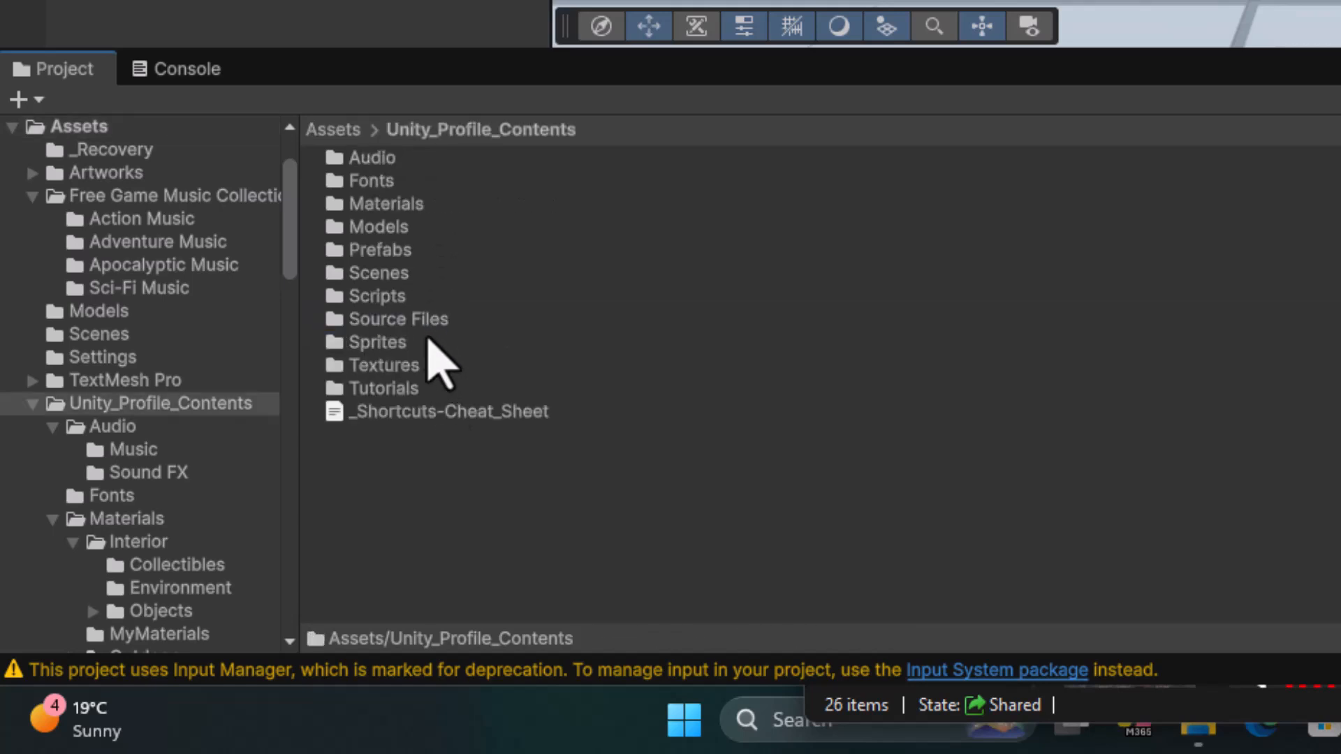
double_click(425, 322)
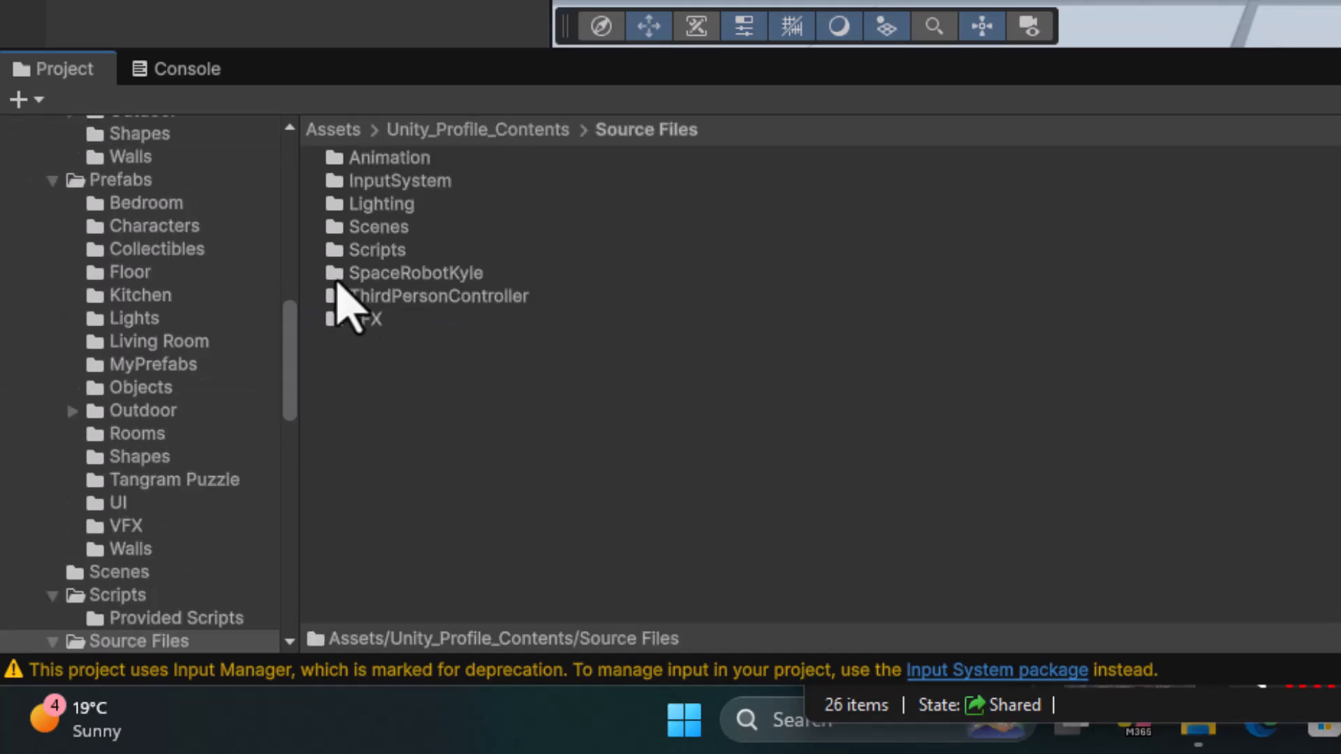
double_click(438, 276)
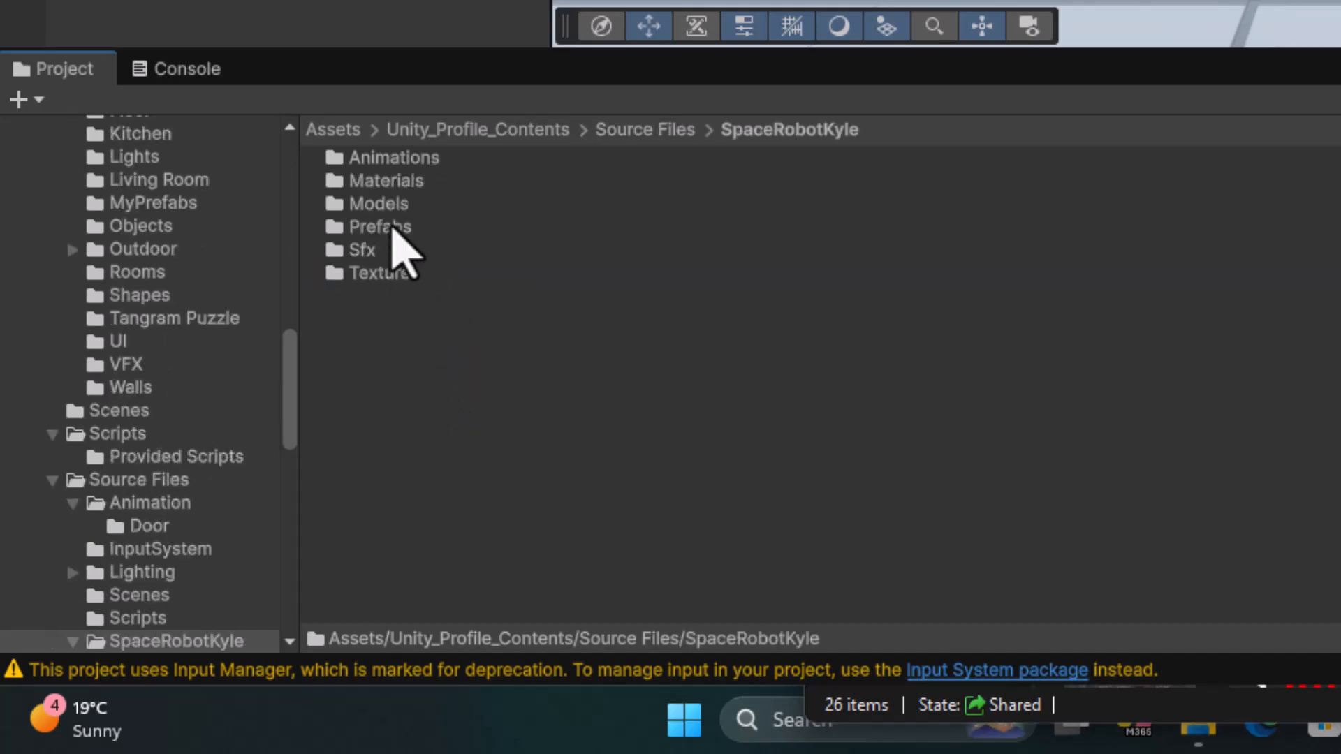
double_click(391, 227)
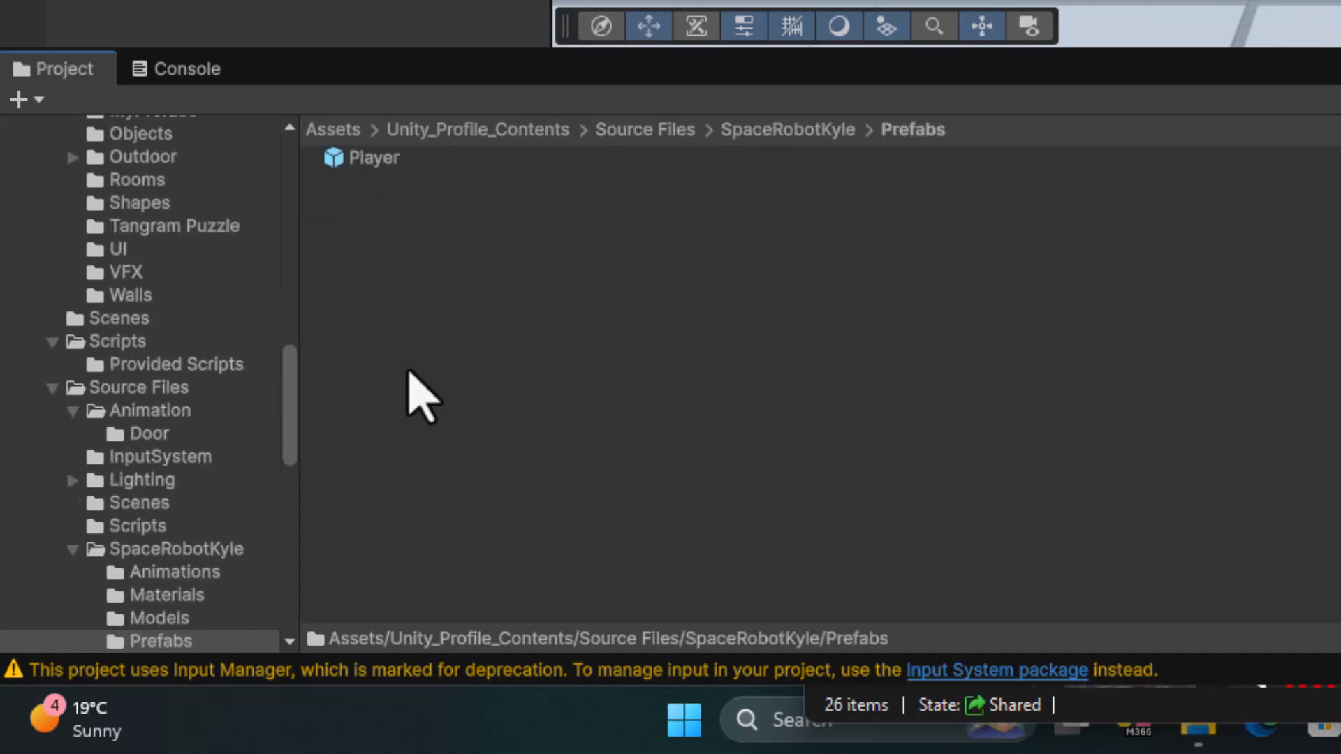
left_click(373, 162)
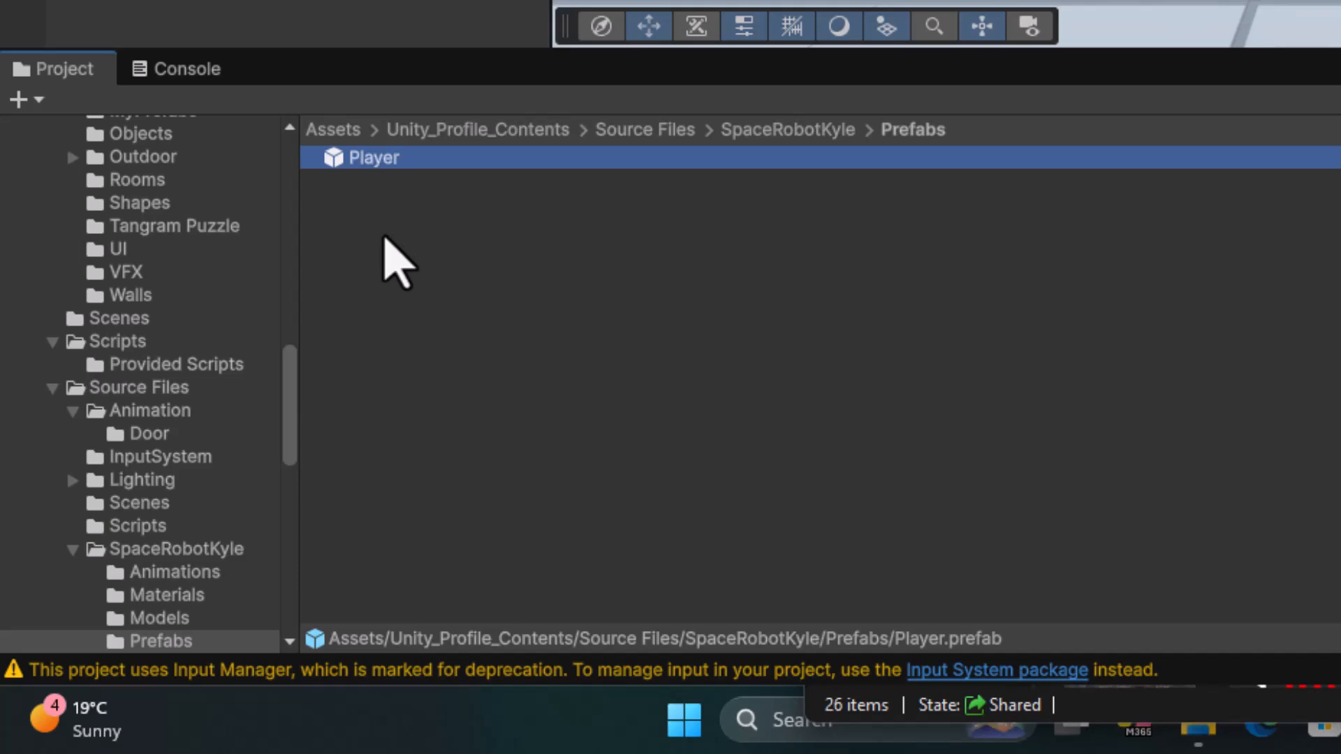
left_click_drag(342, 159, 300, 492)
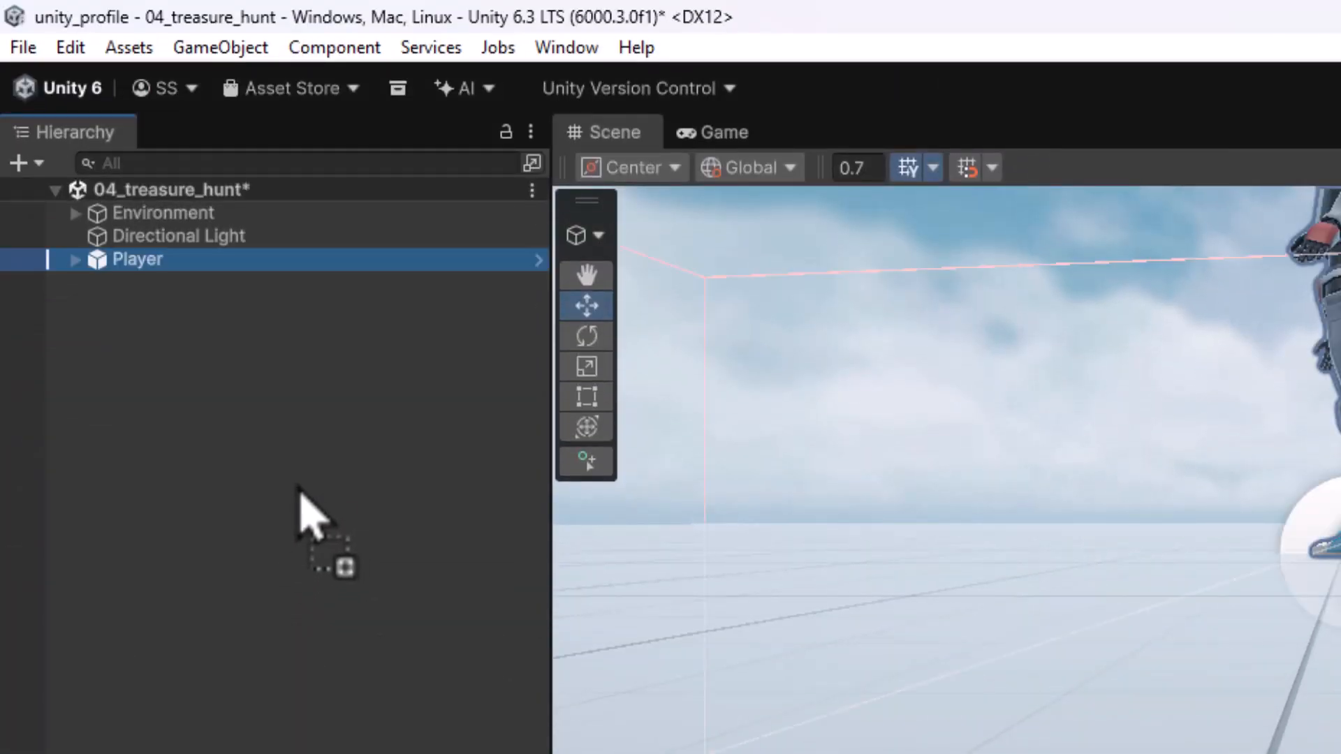
double_click(99, 264)
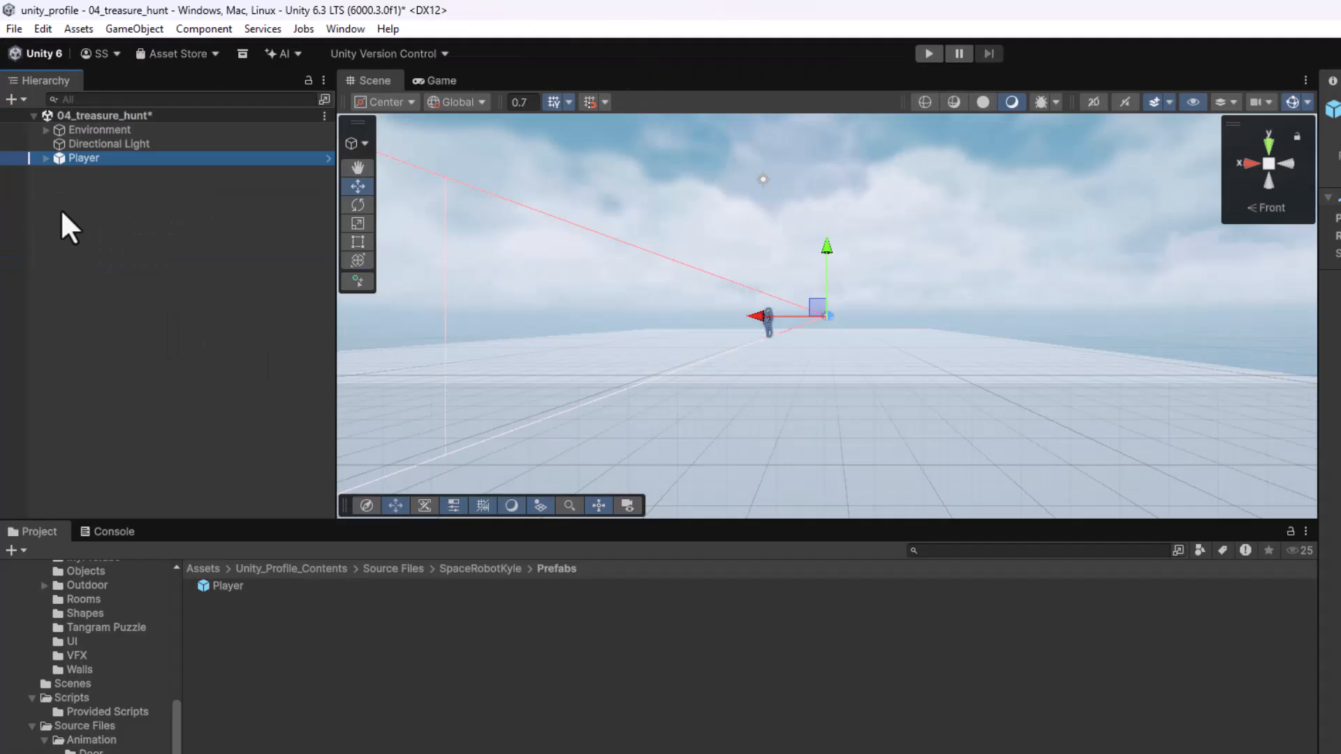
- Expand the Player object and inspect its Robot, MainCamera and PlayerFollowCamera children in the scene
scroll(835, 316, "up", 5)
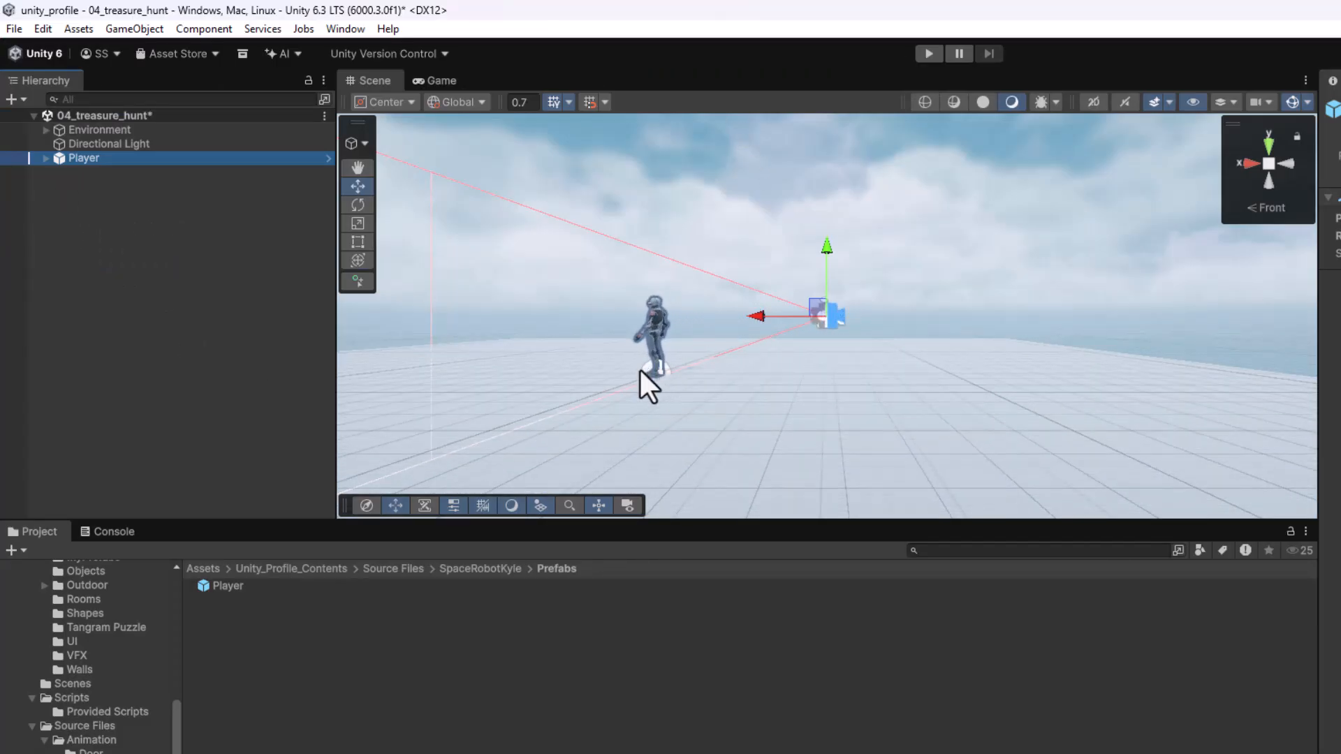
left_click(44, 158)
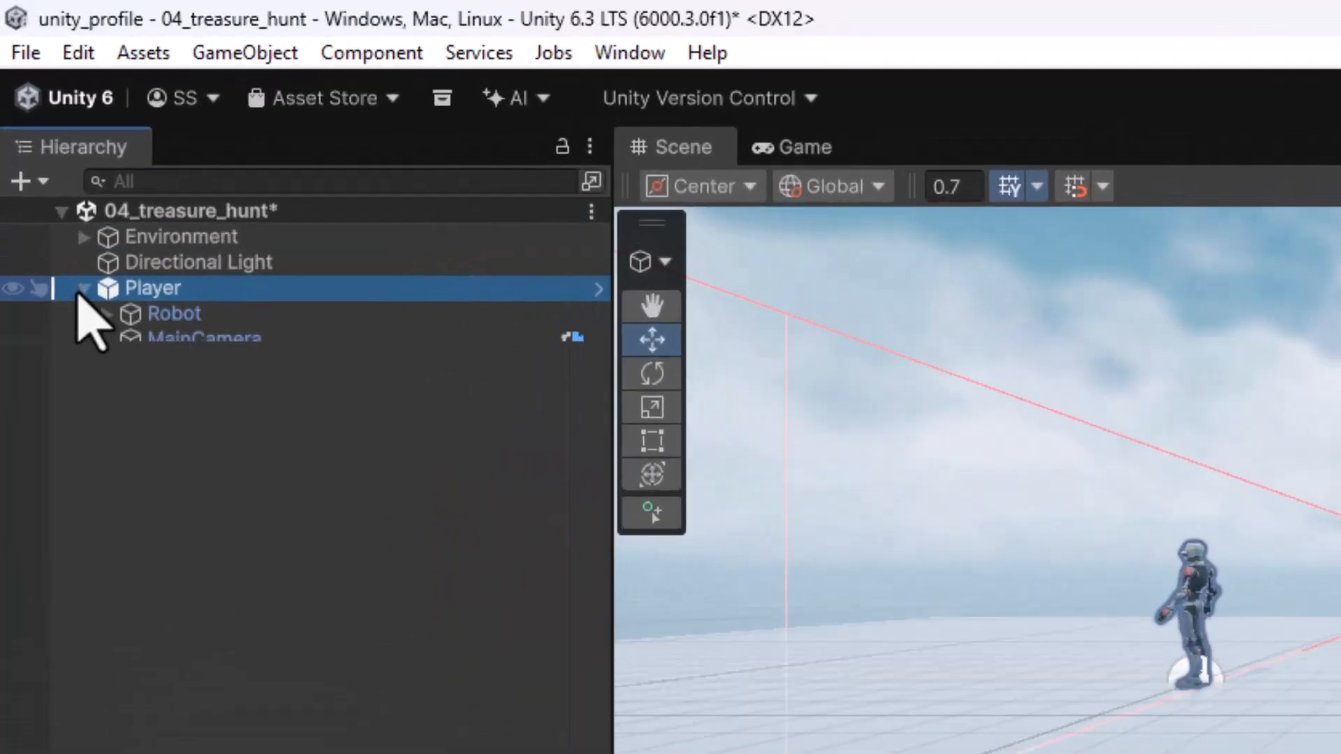
left_click(107, 172)
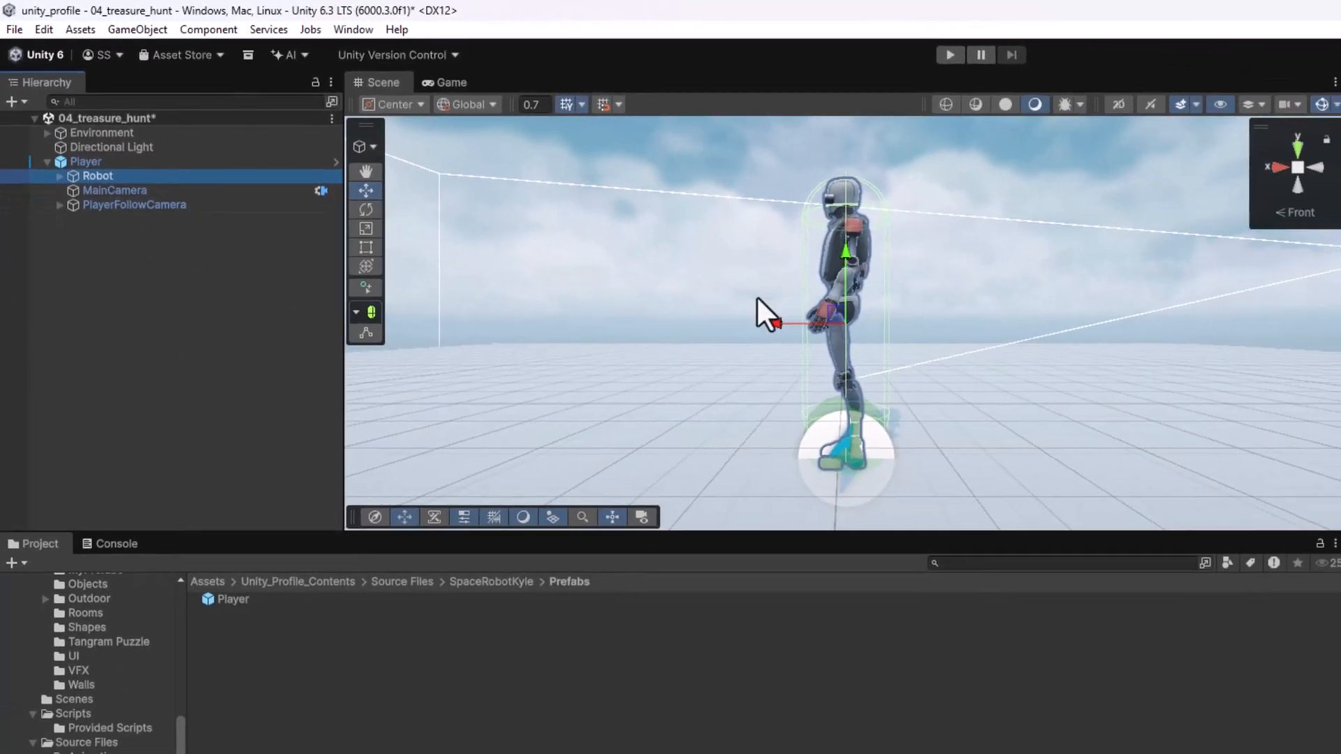
left_click_drag(705, 343, 984, 368, "alt")
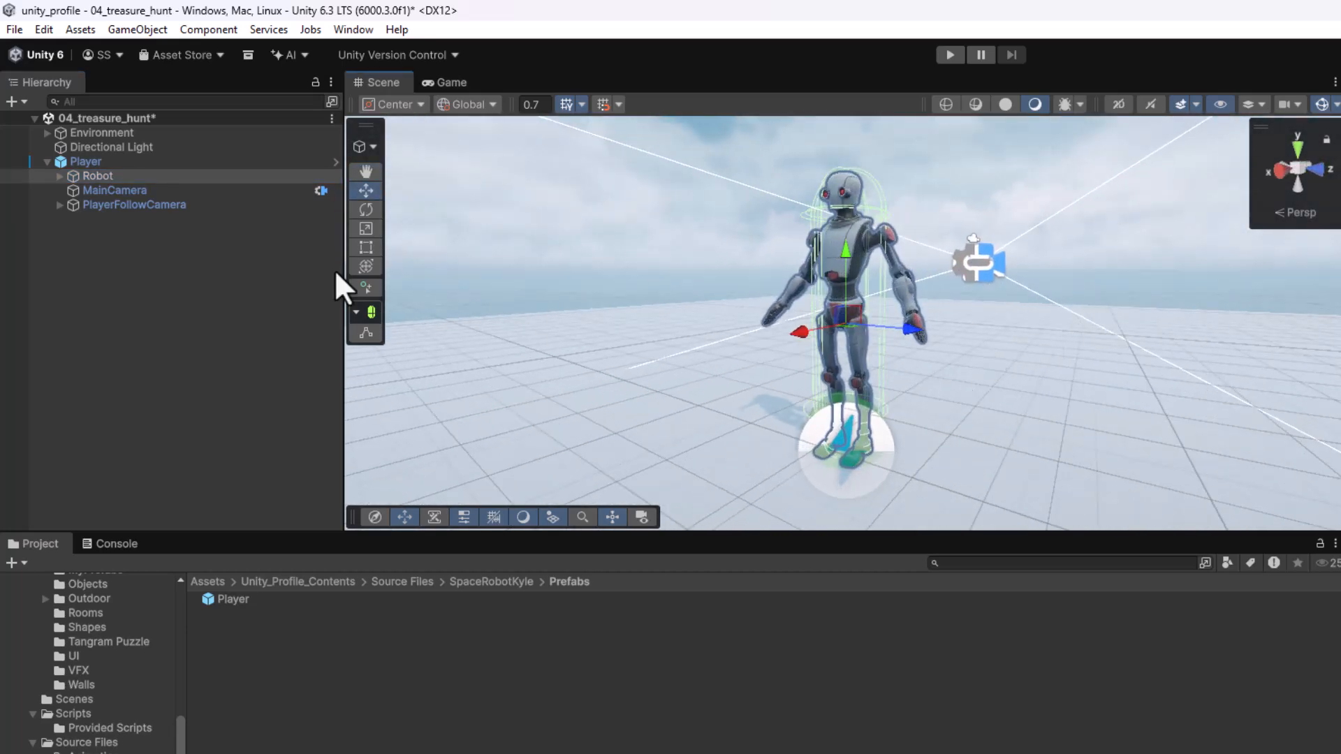
left_click(99, 191)
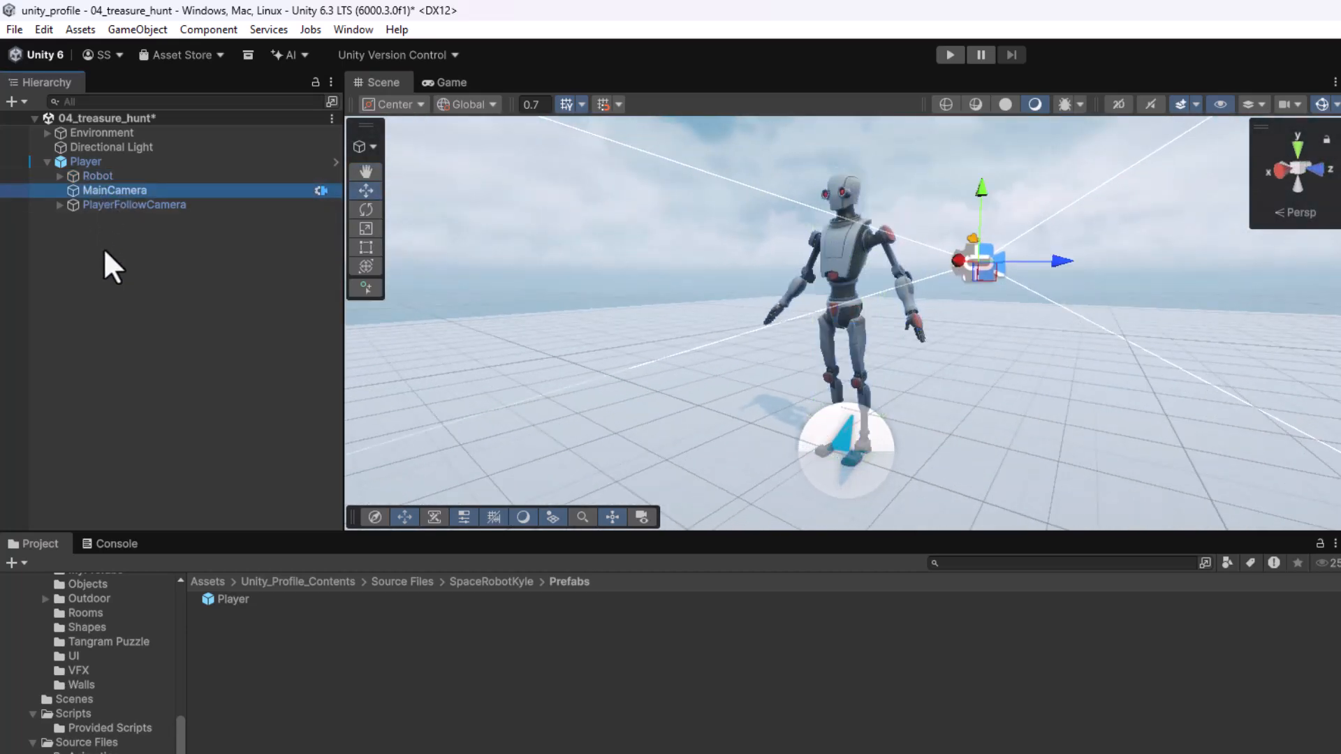
left_click(115, 206)
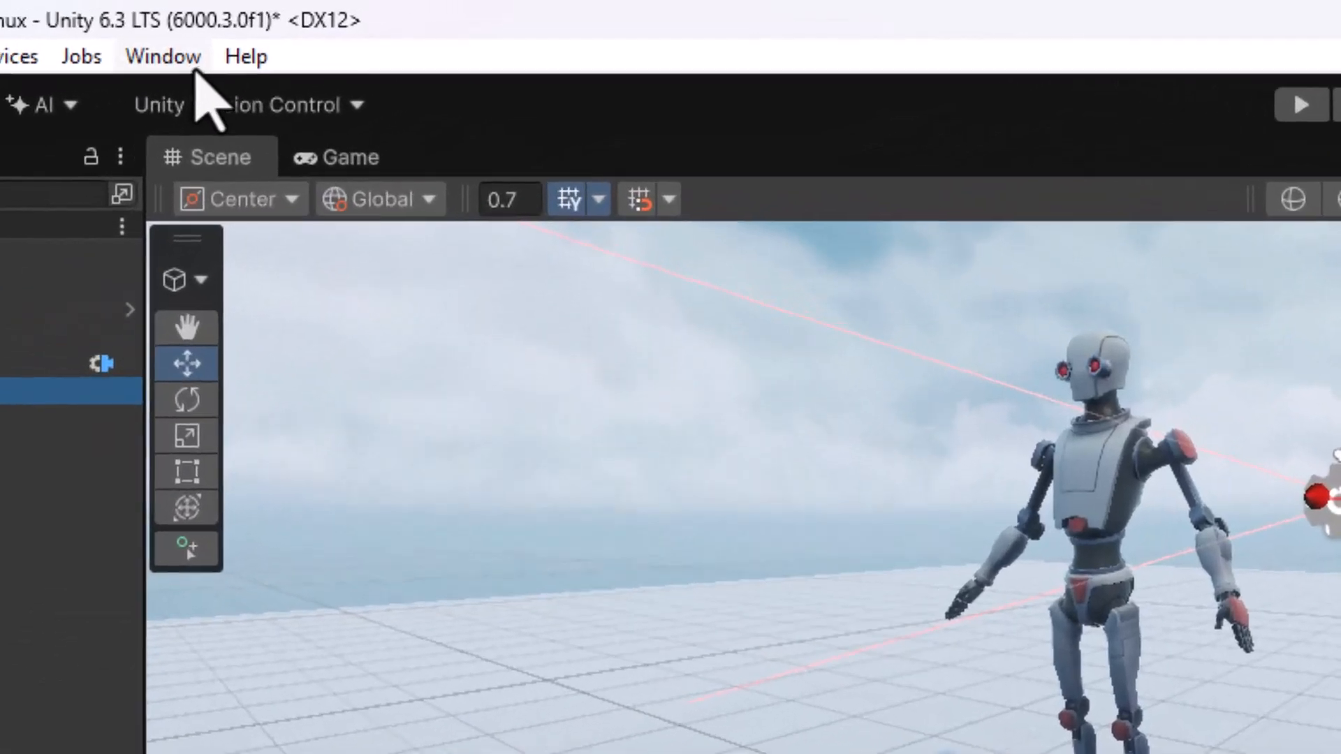
- Open the Package Manager, search the Unity Registry for cinemachine and check the Cinemachine package, then close it
left_click(357, 30)
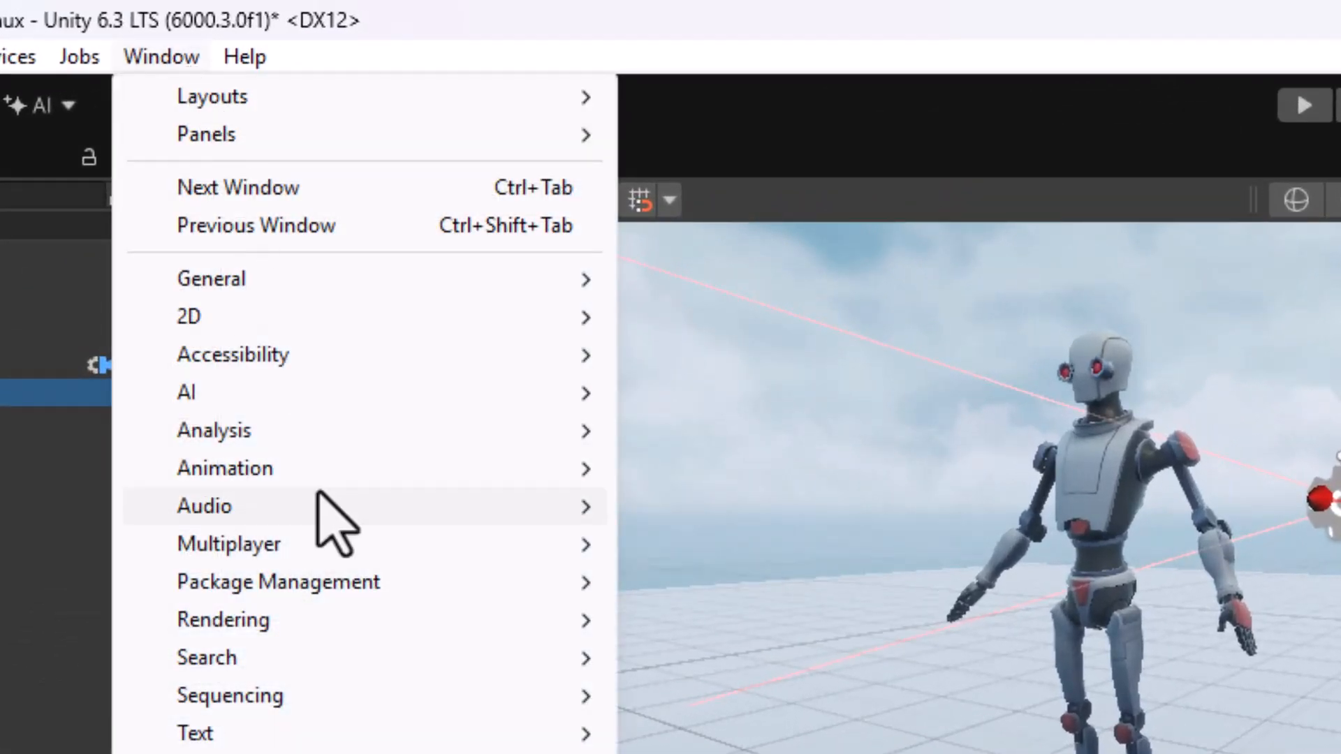
mouse_move(318, 583)
left_click(674, 586)
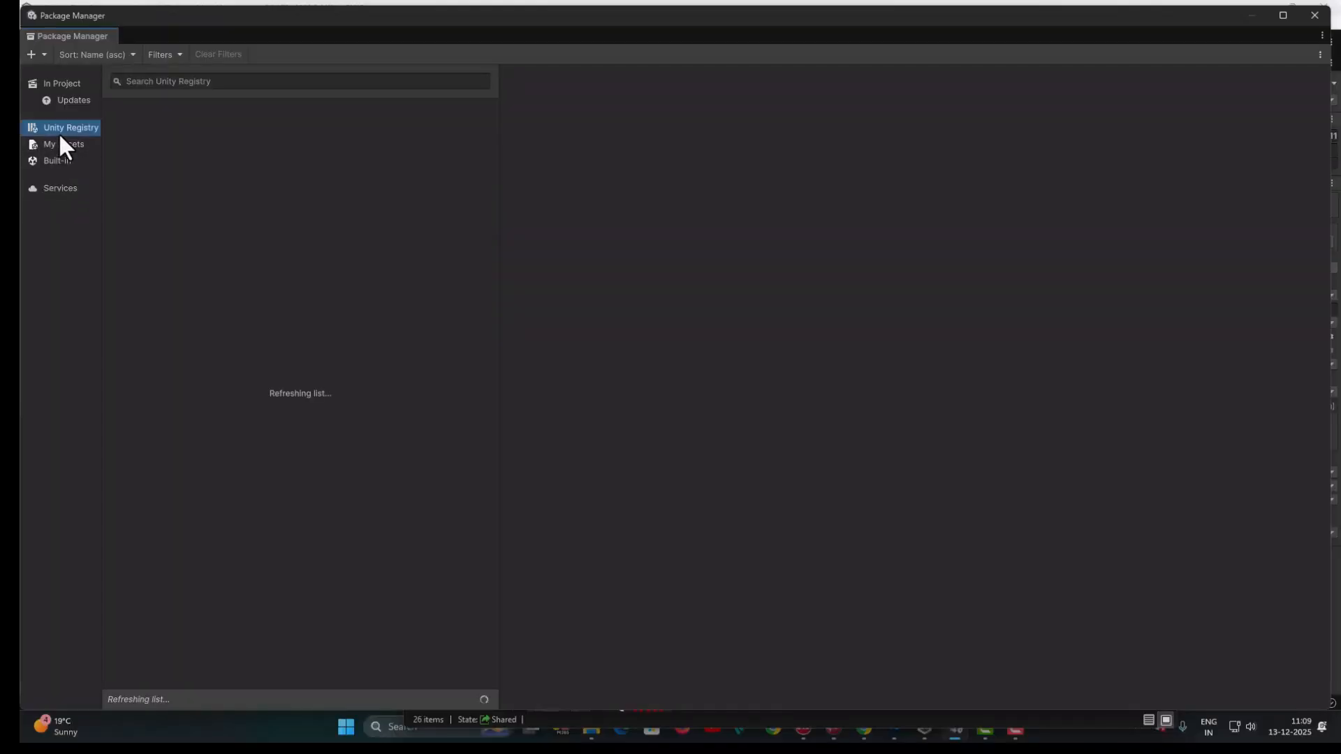
left_click(176, 82)
type("cinemachine")
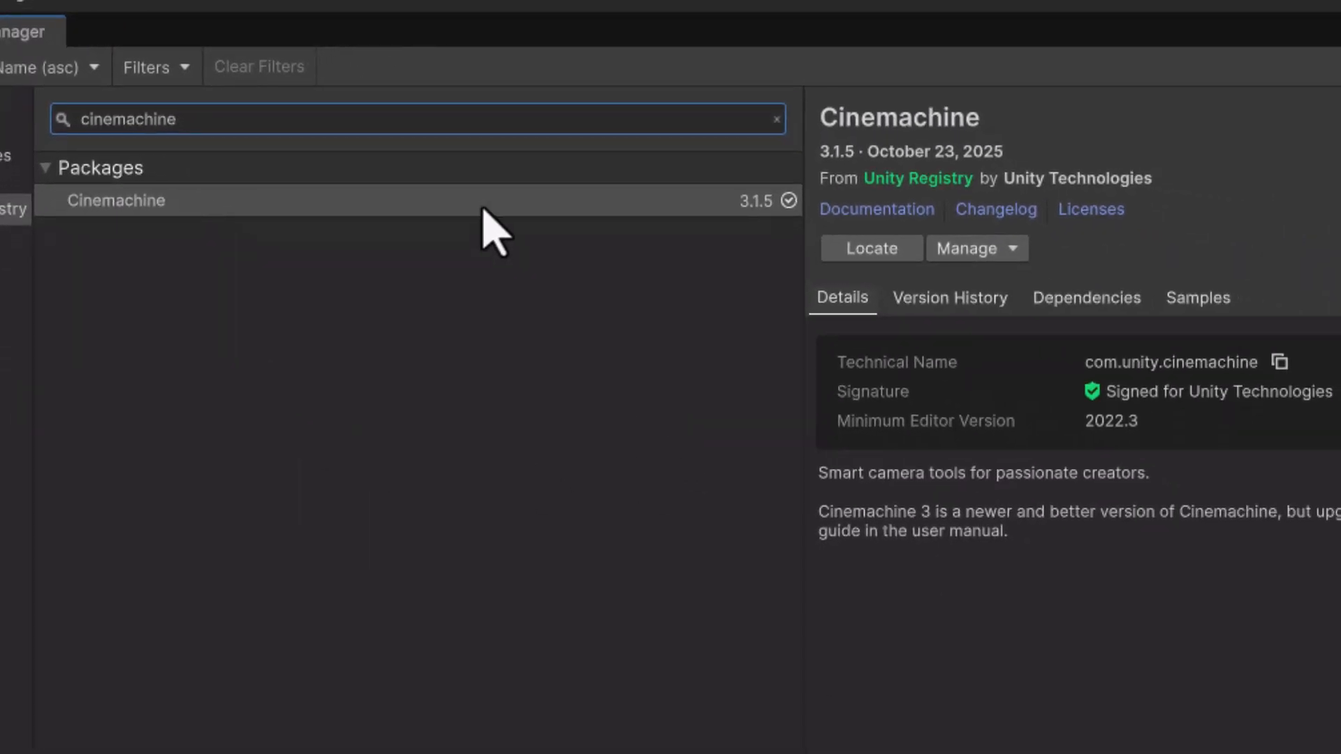
left_click(482, 207)
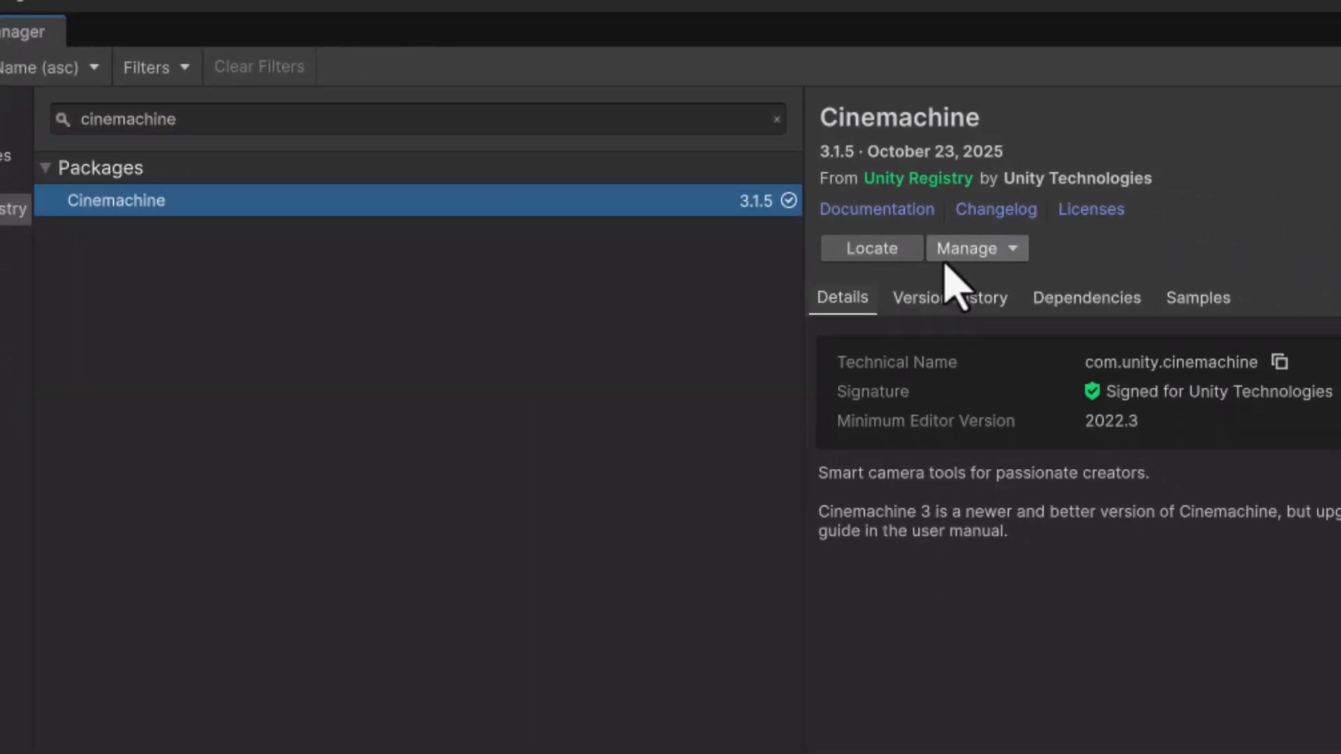
left_click(1315, 13)
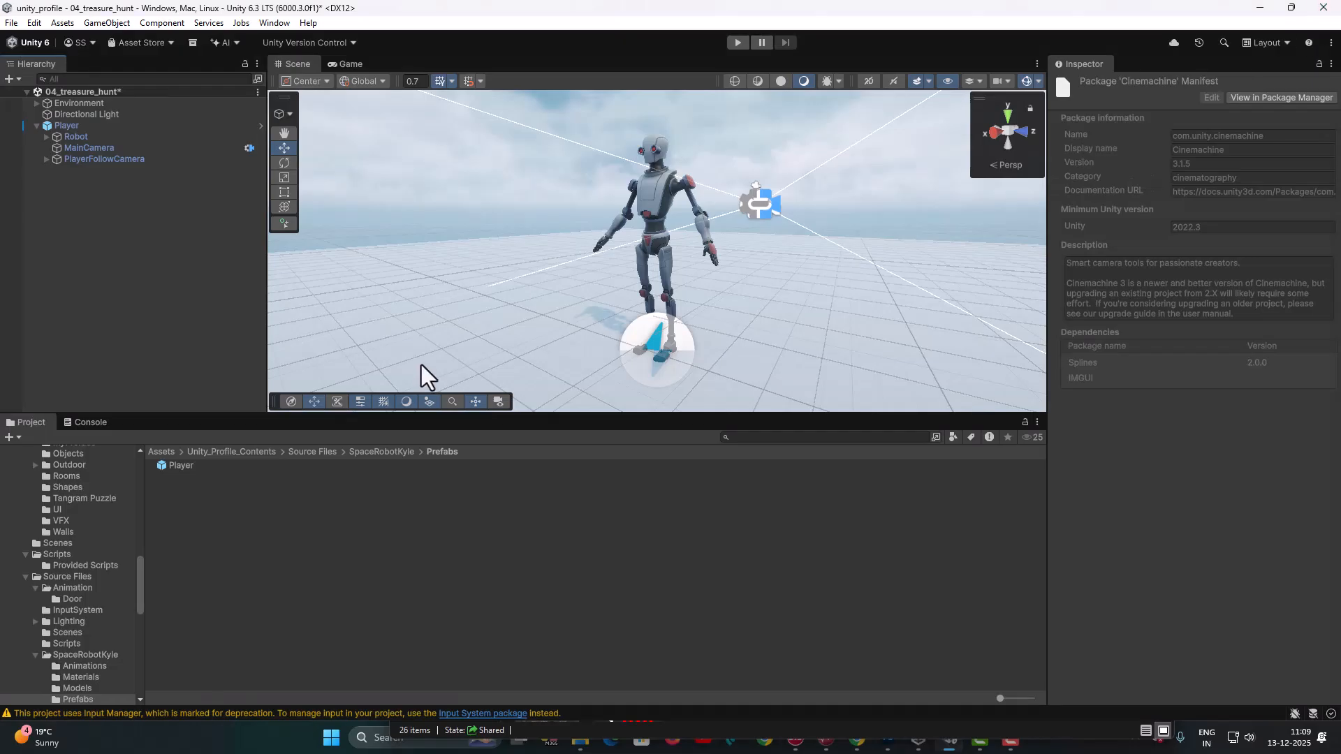
- Save the current scene
left_click(13, 23)
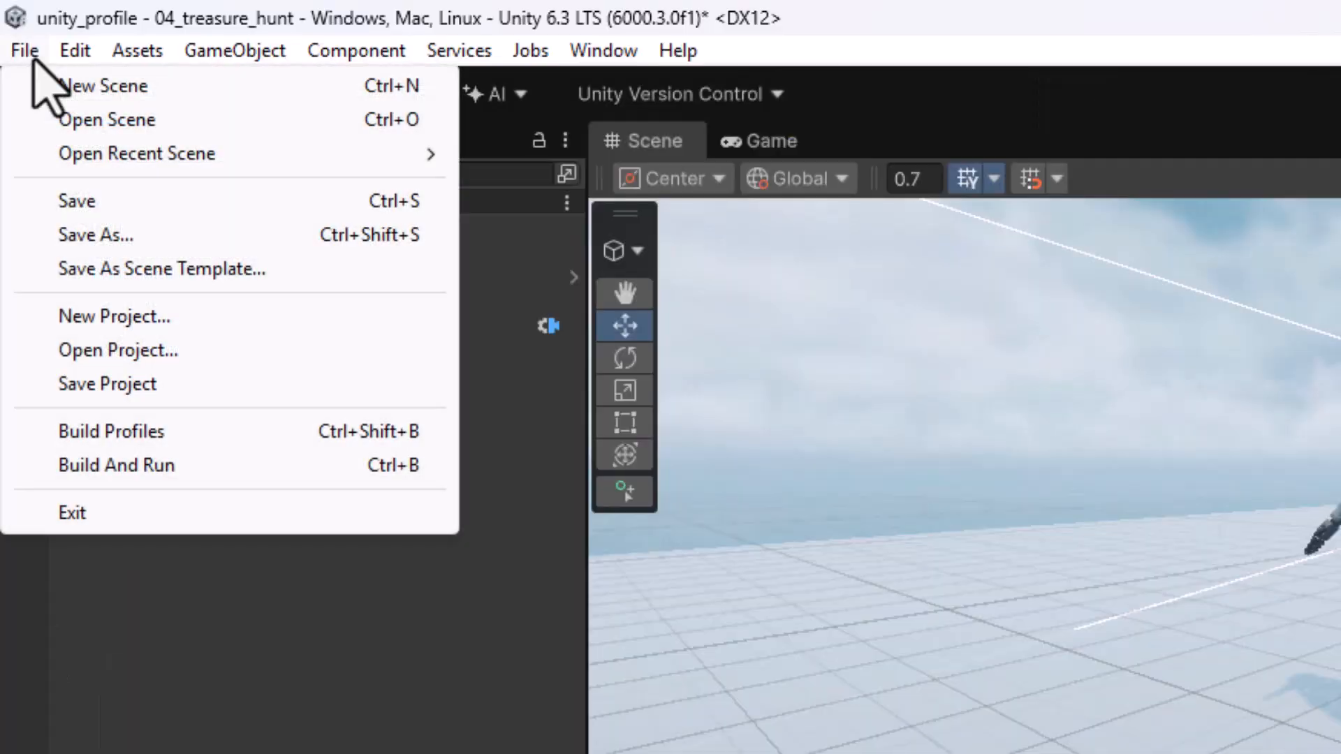
left_click(46, 203)
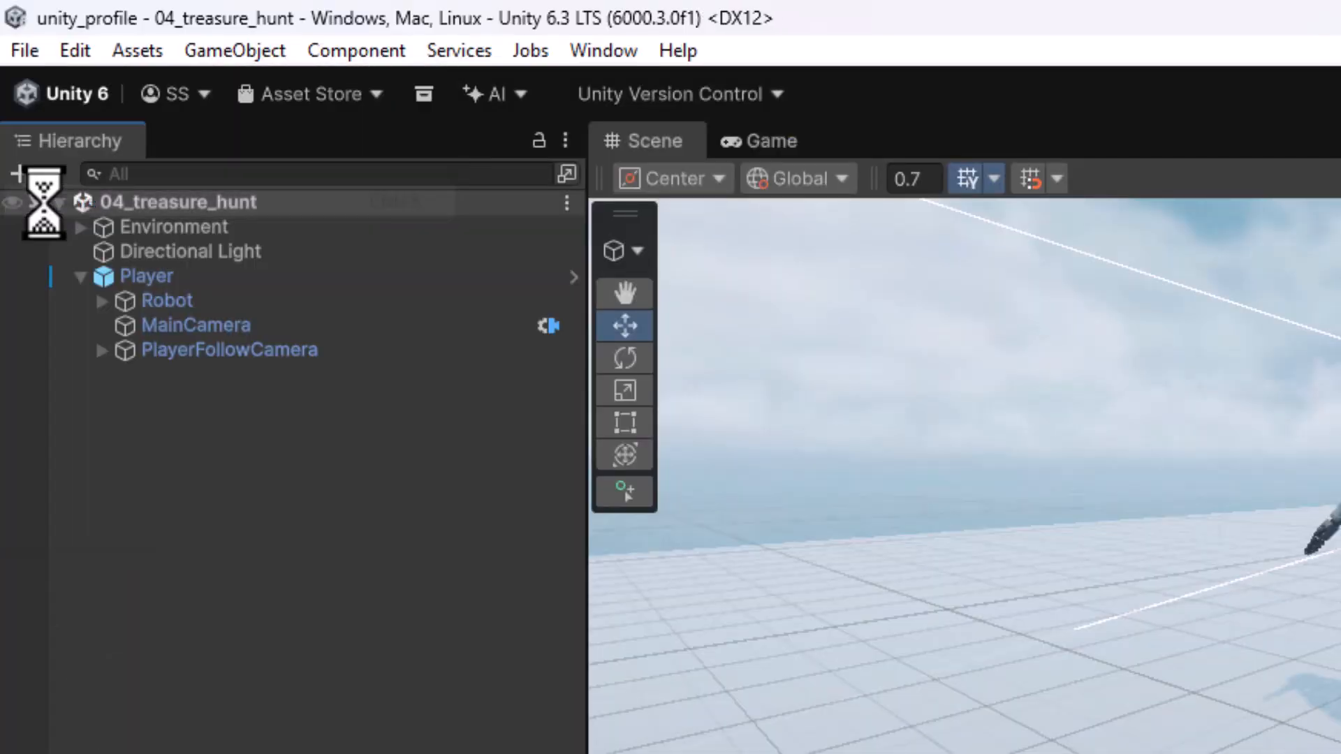
- Play-test the scene in the Game view, walking the robot in all directions and jumping, then stop play mode
left_click(768, 139)
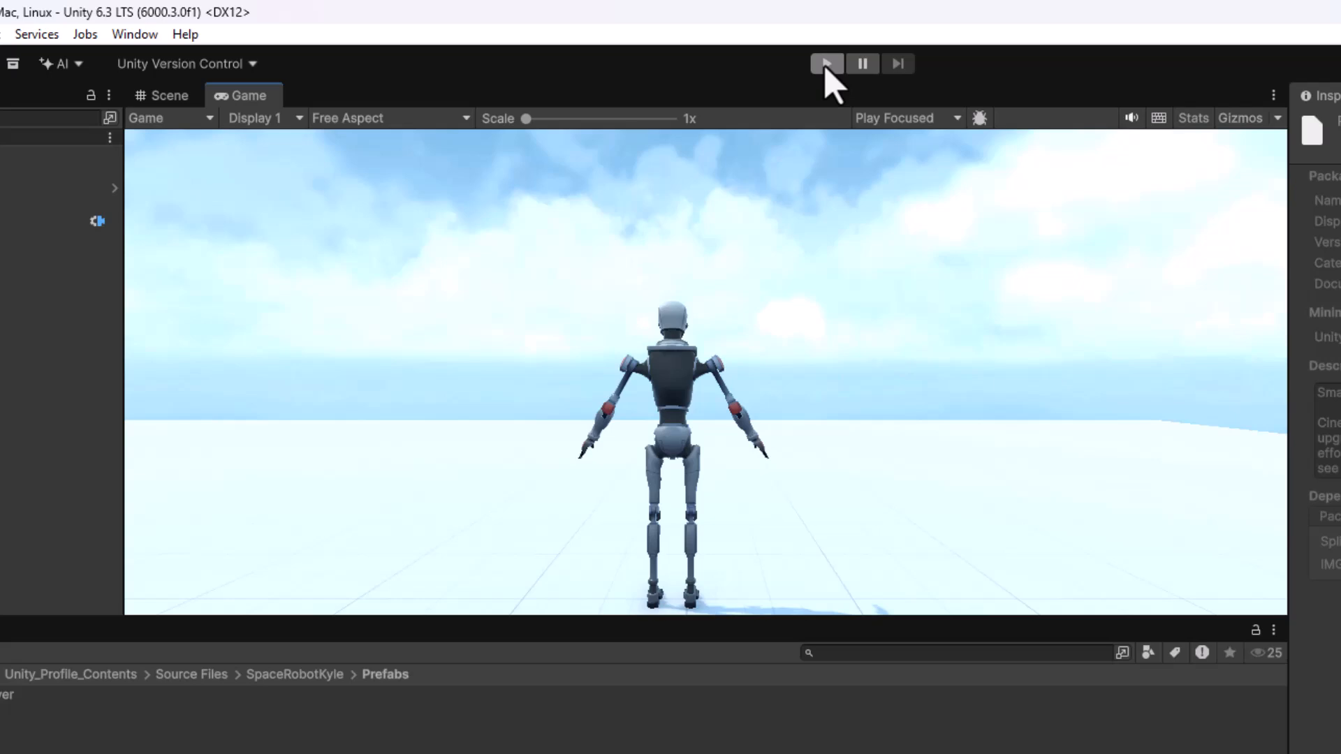
left_click(826, 64)
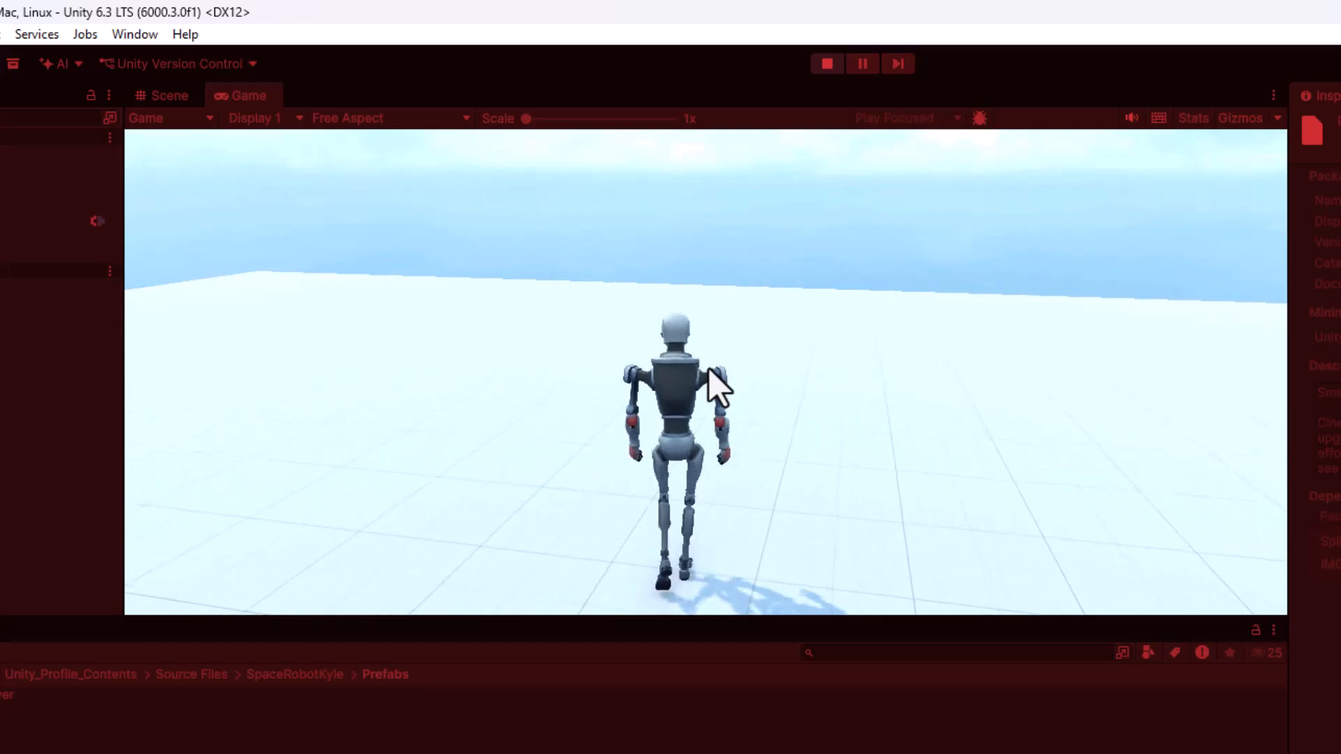
key("w")
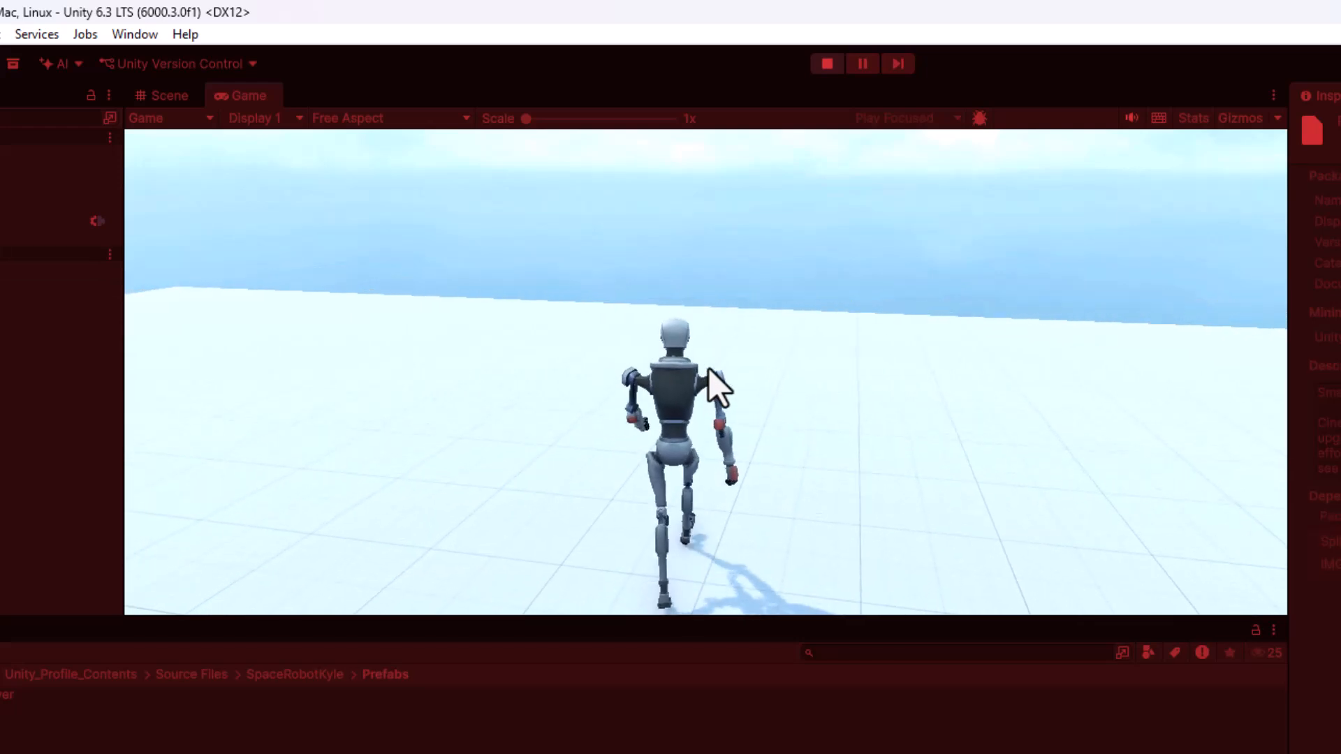
key("a")
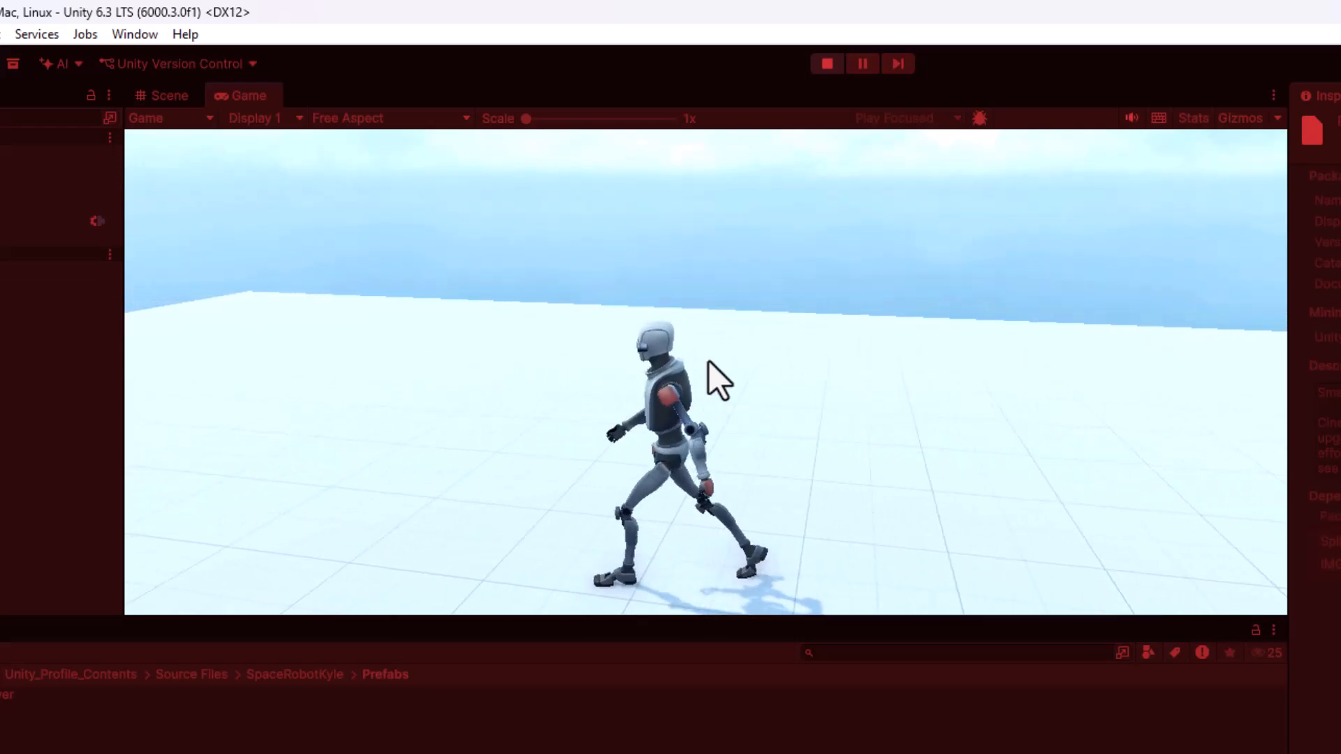
key("d")
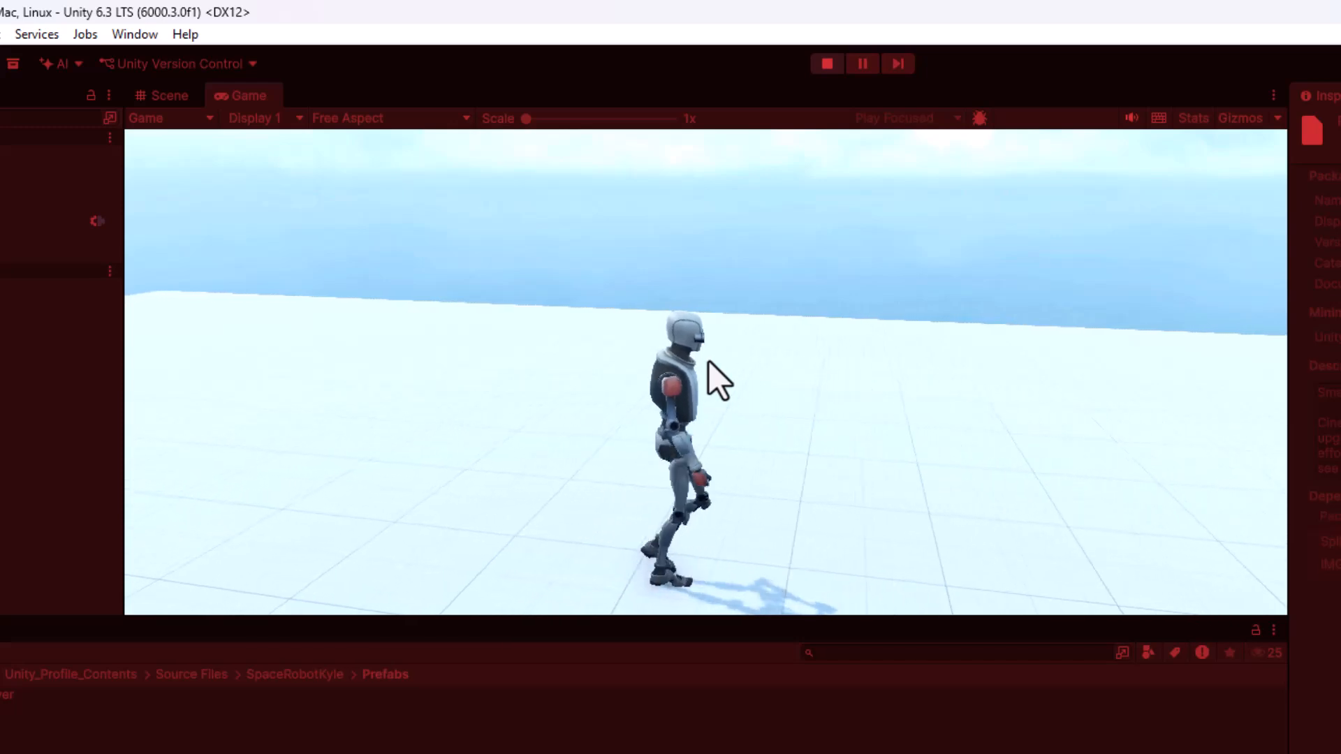
key("s")
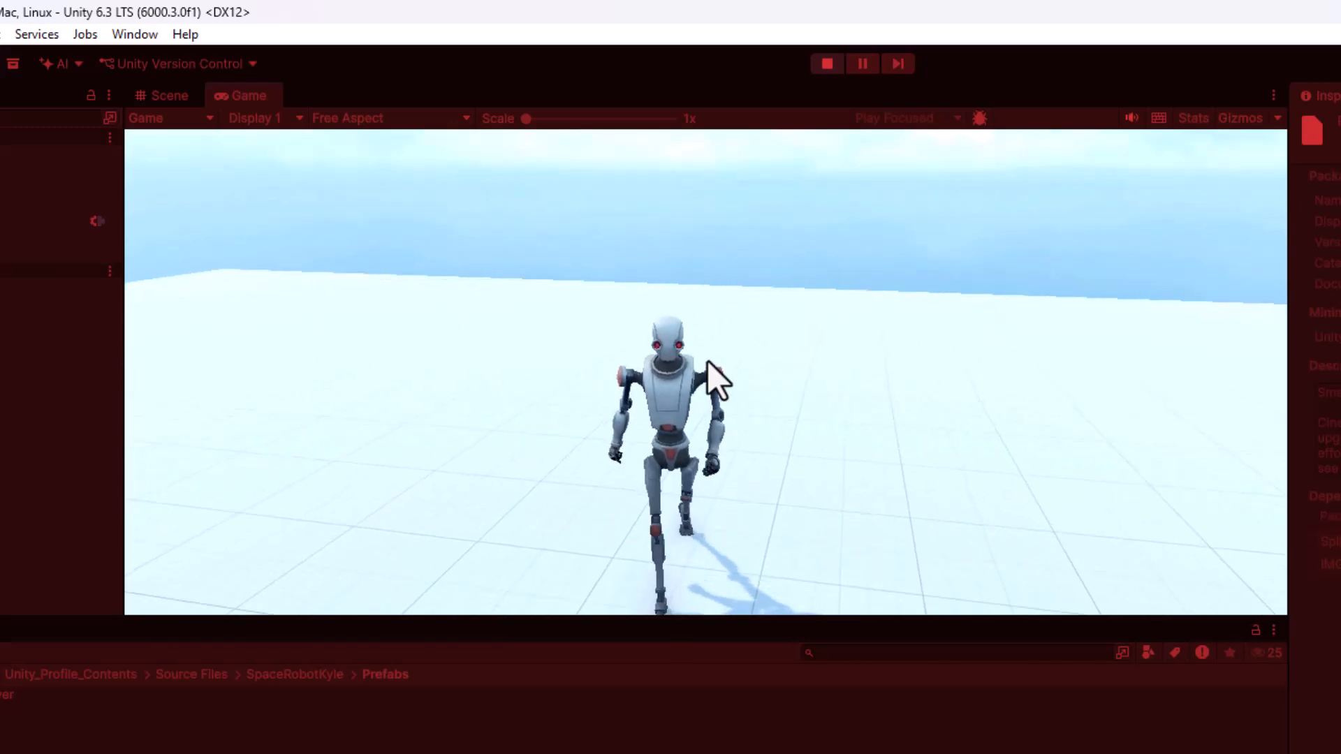
key("a")
key("w")
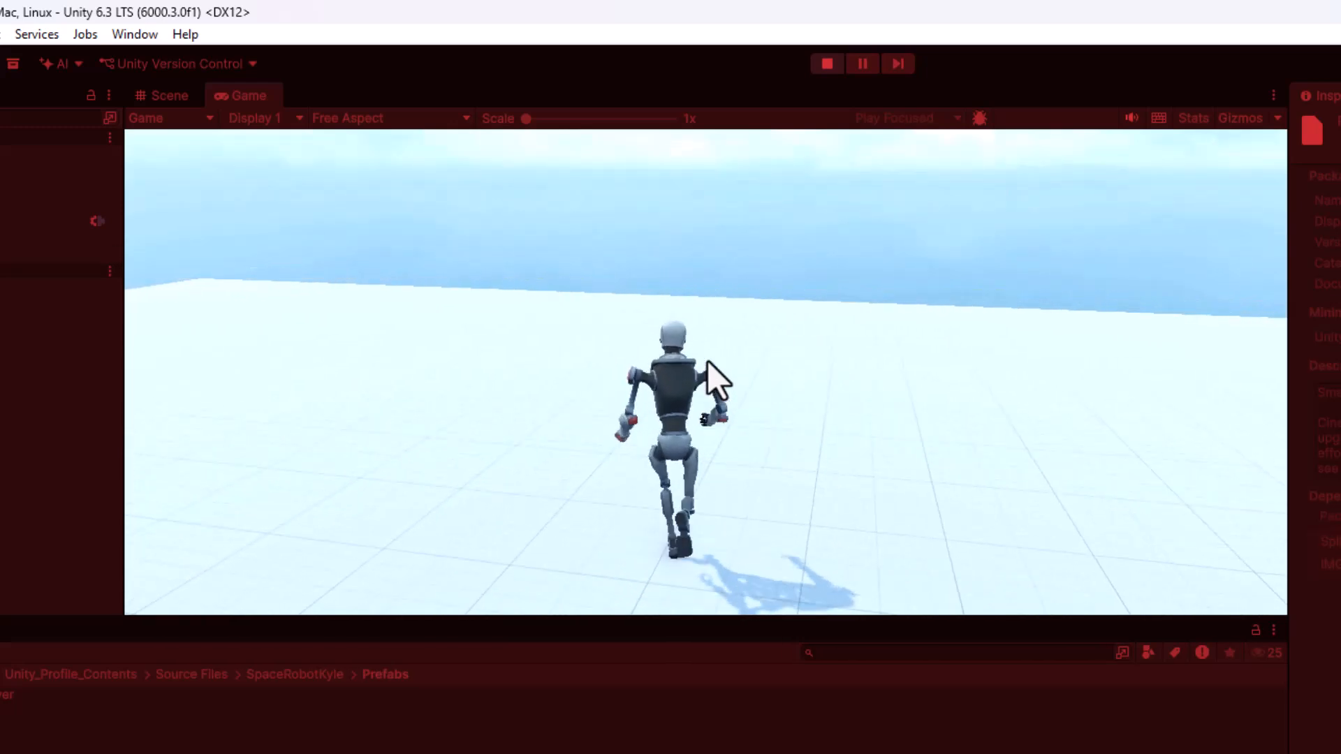
key("space")
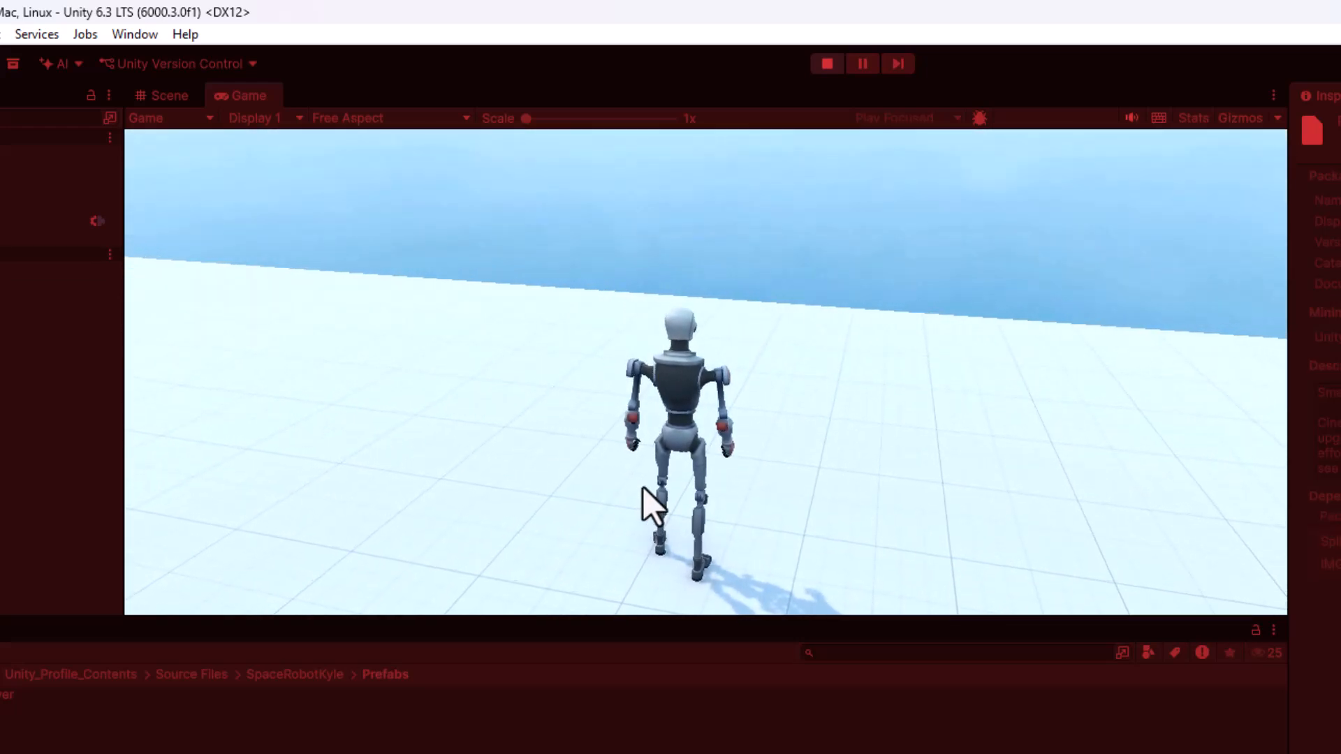
left_click(827, 64)
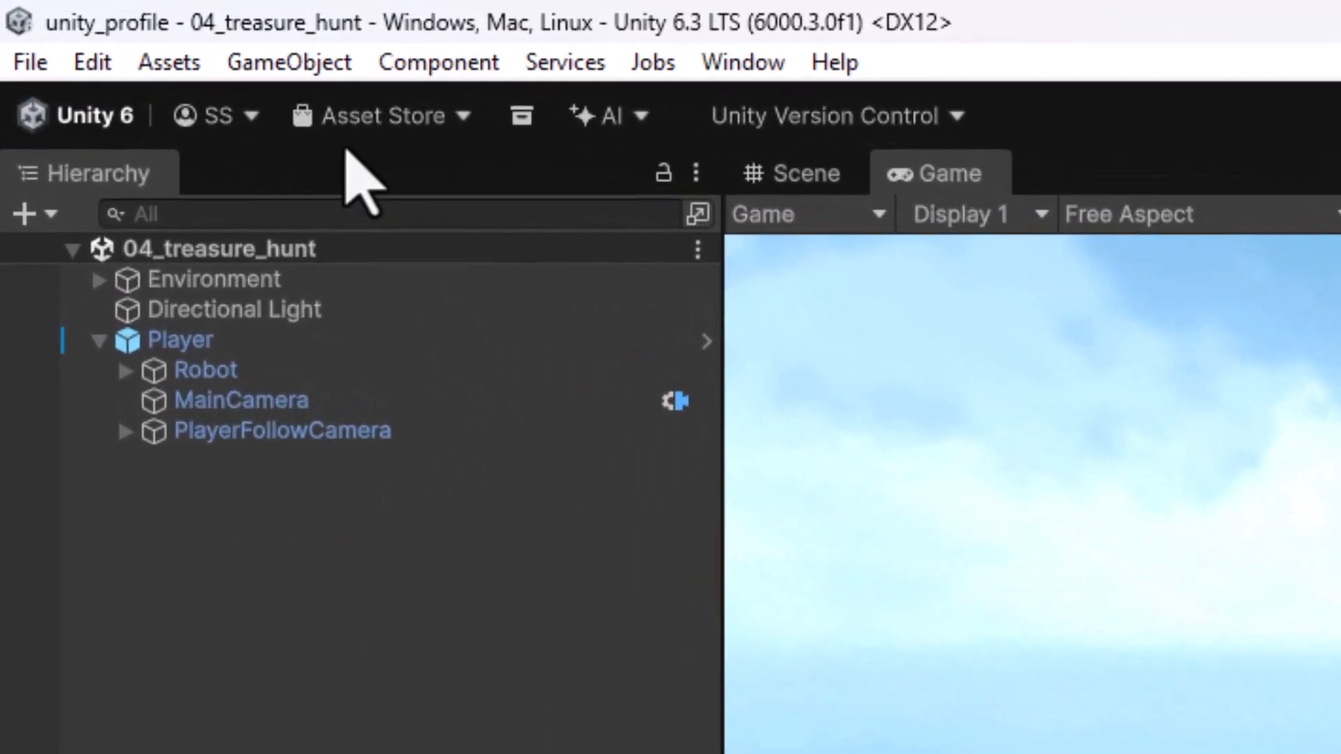
- Open the Asset Store website and sign in with a saved account's email and password
left_click(377, 118)
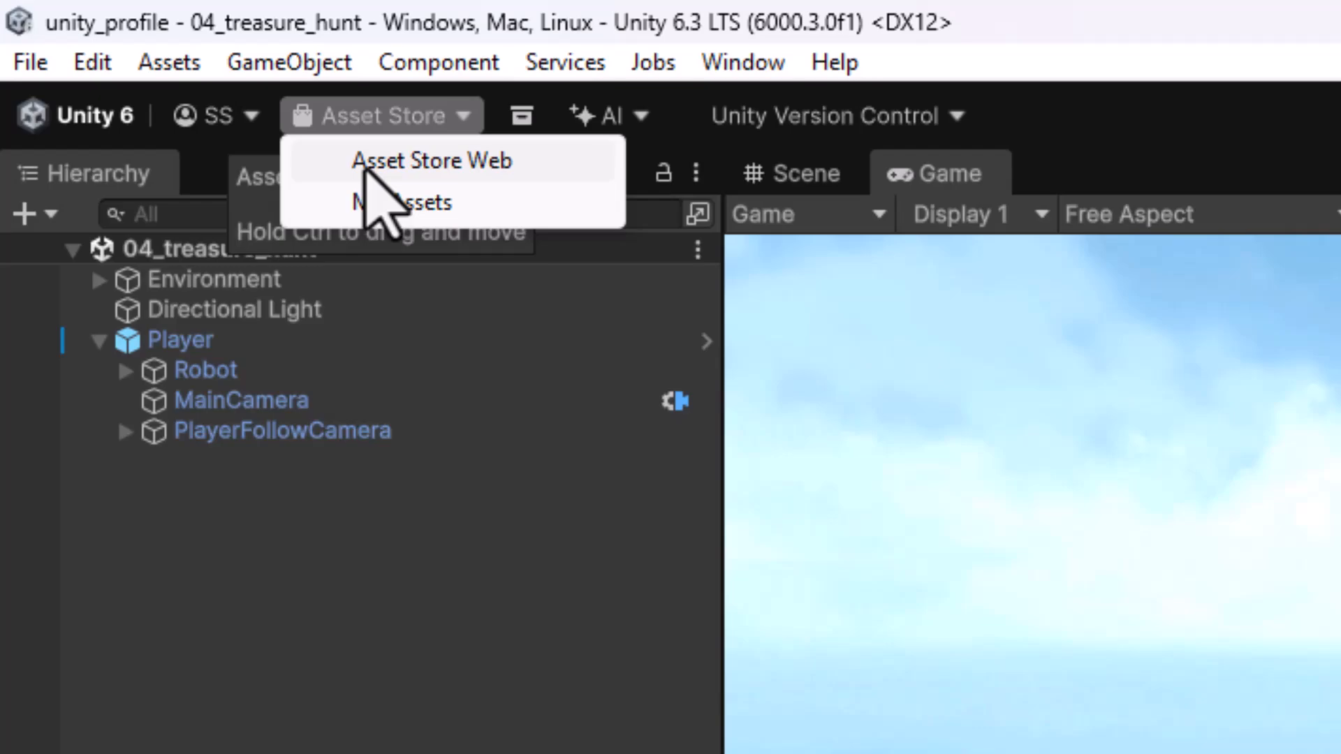
left_click(363, 169)
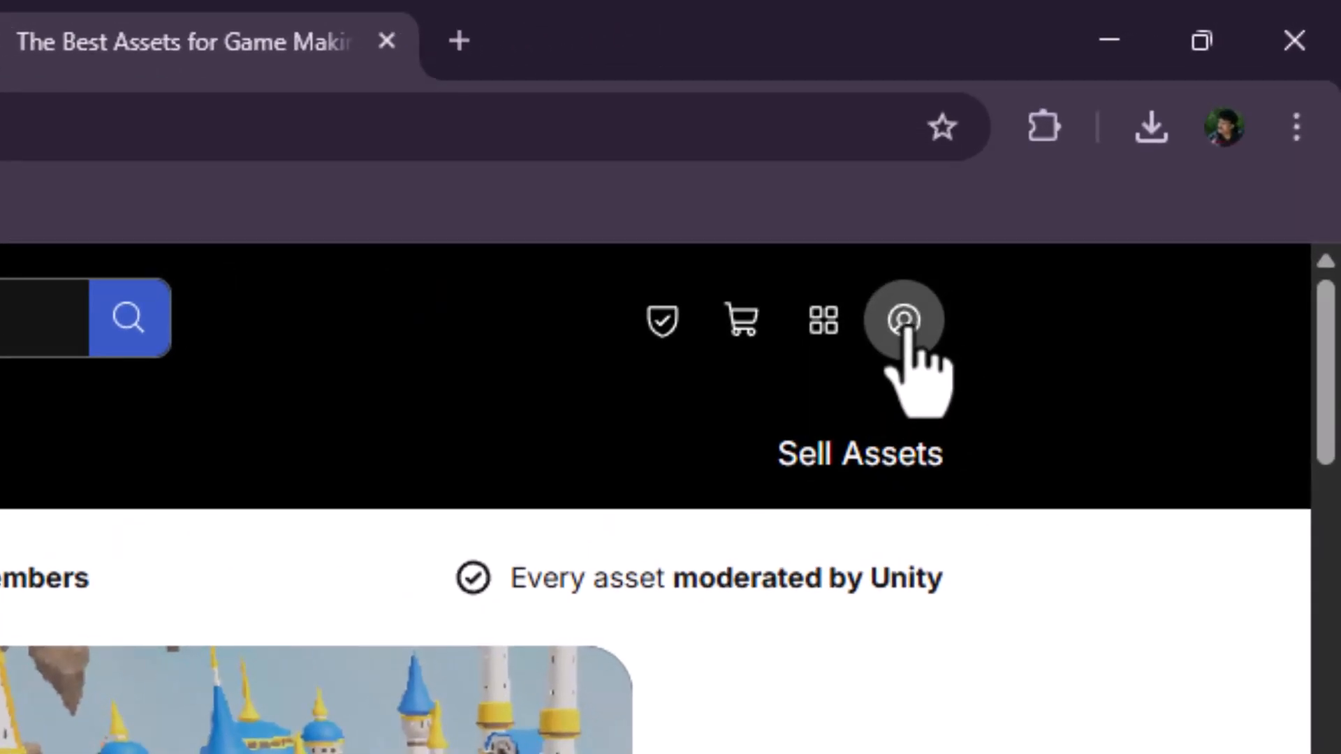
left_click(906, 323)
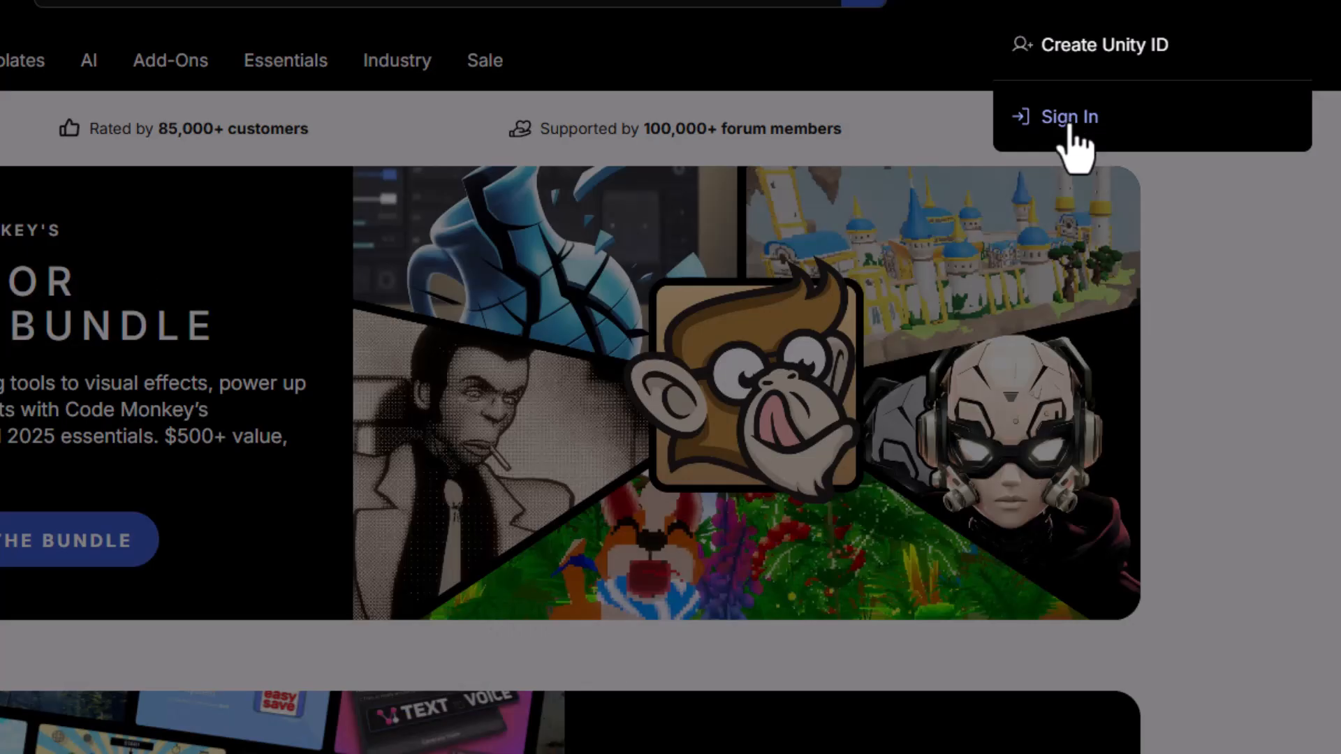
left_click(1066, 125)
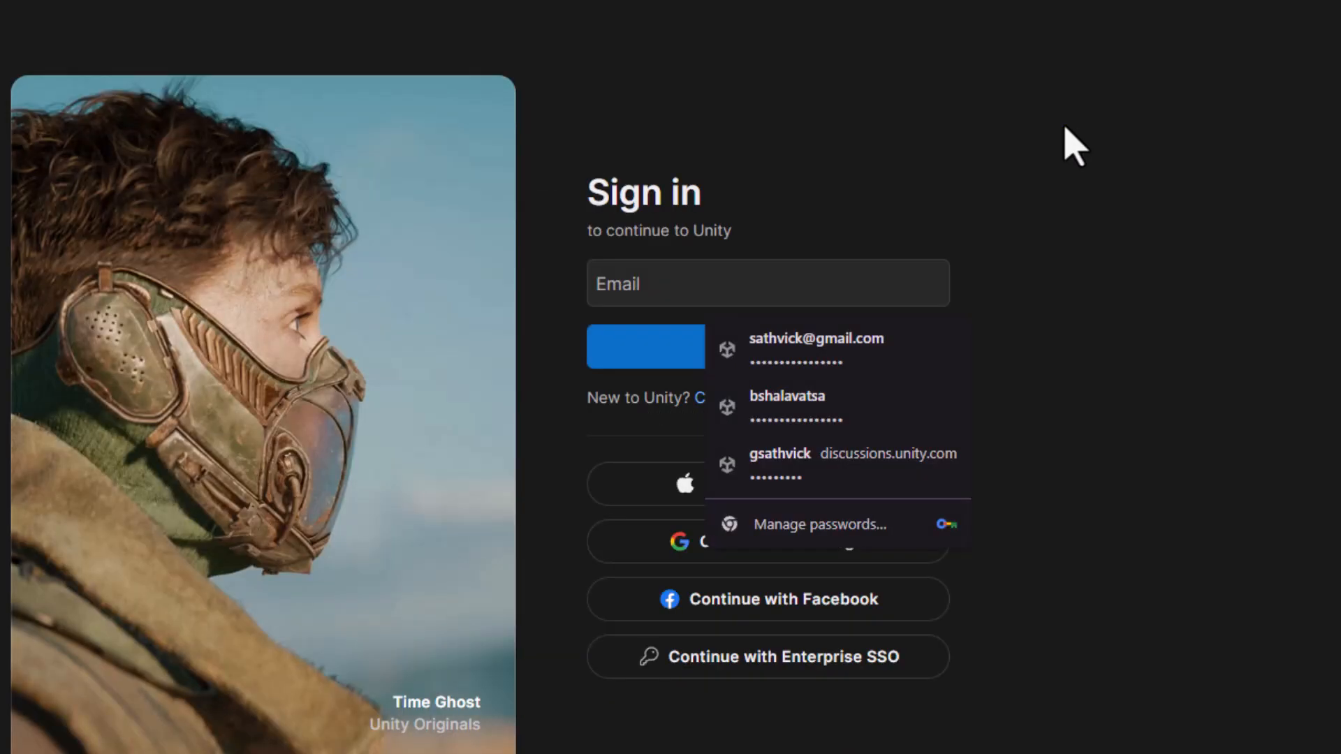
left_click(868, 354)
left_click(731, 492)
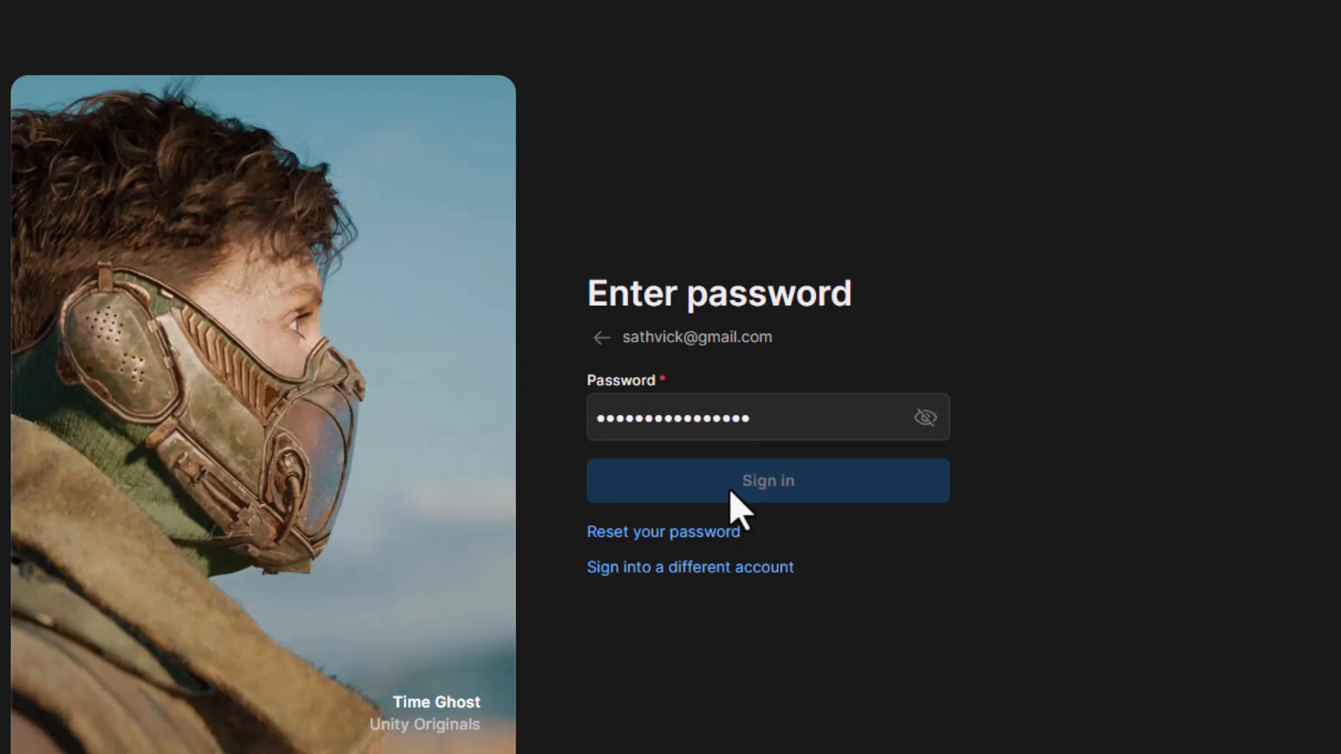
- Search the Asset Store for low poly environment, filter the results to Free, and browse the listed packs
left_click(461, 162)
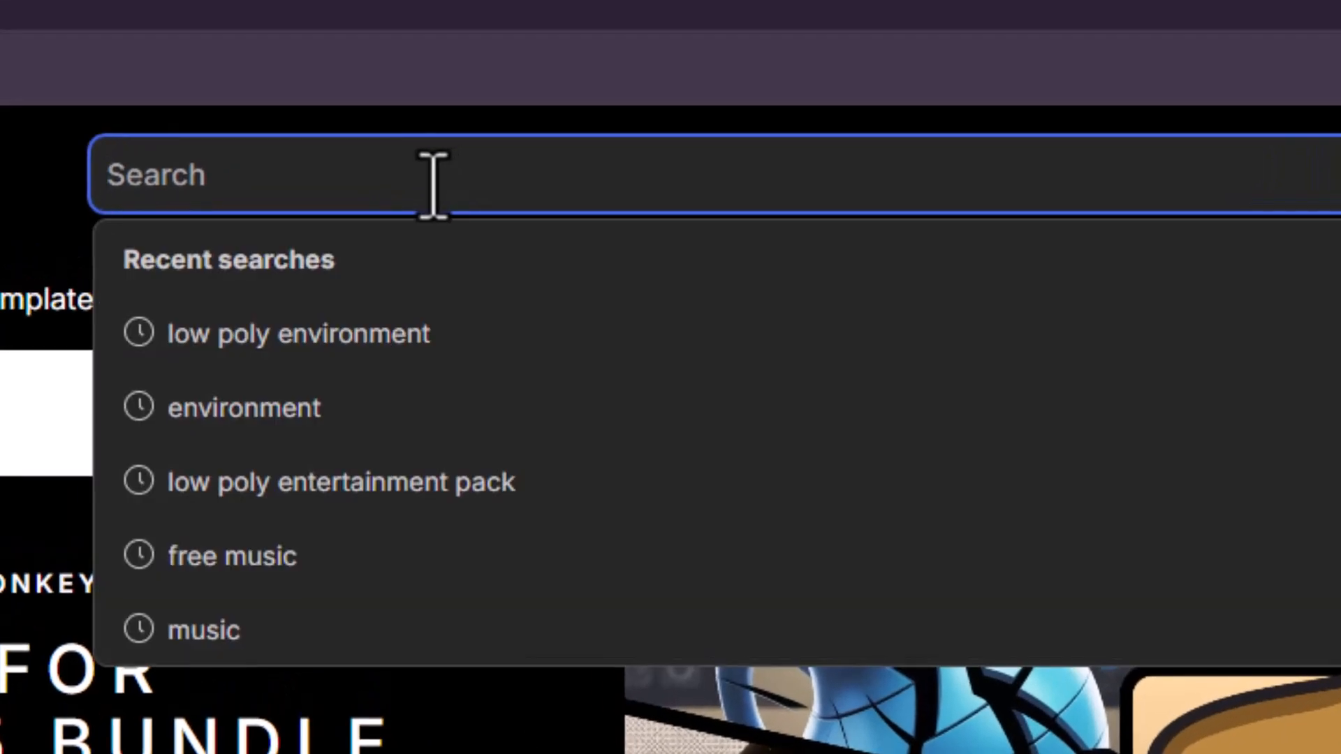
type("low poly enviro")
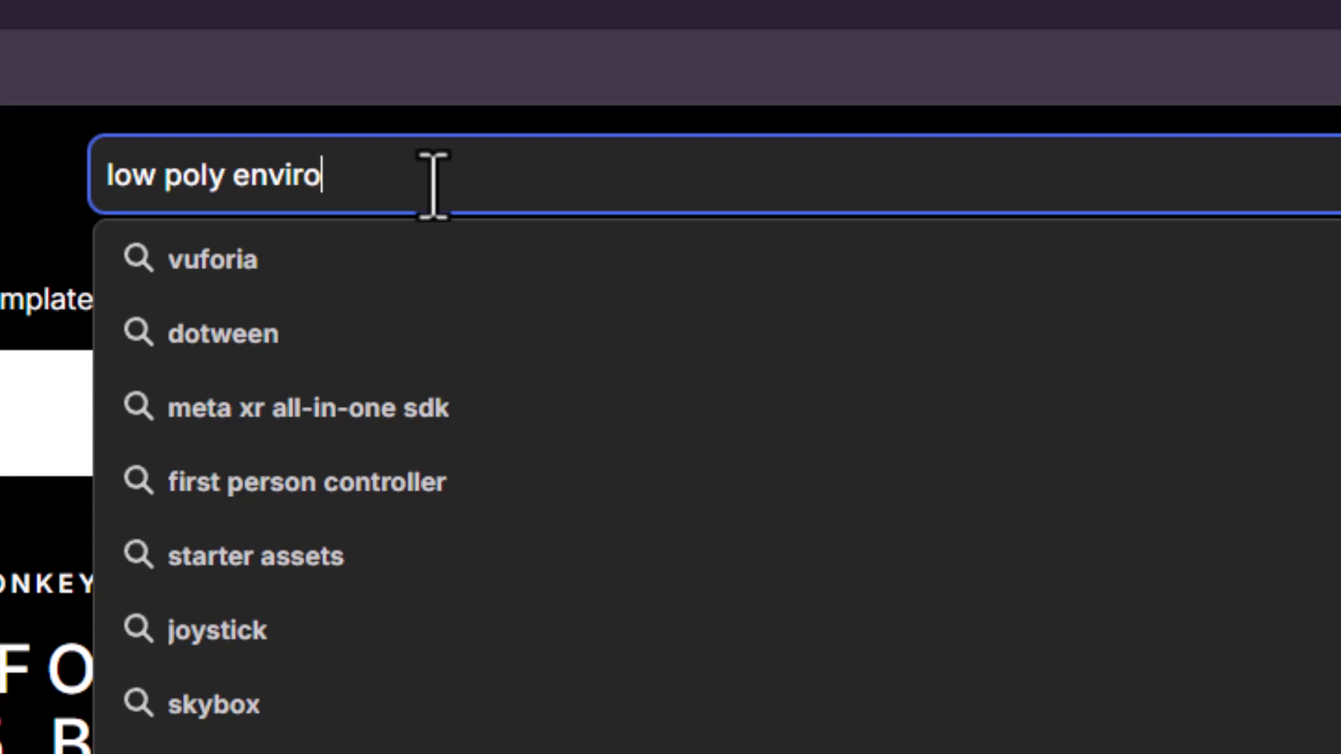
type("nment")
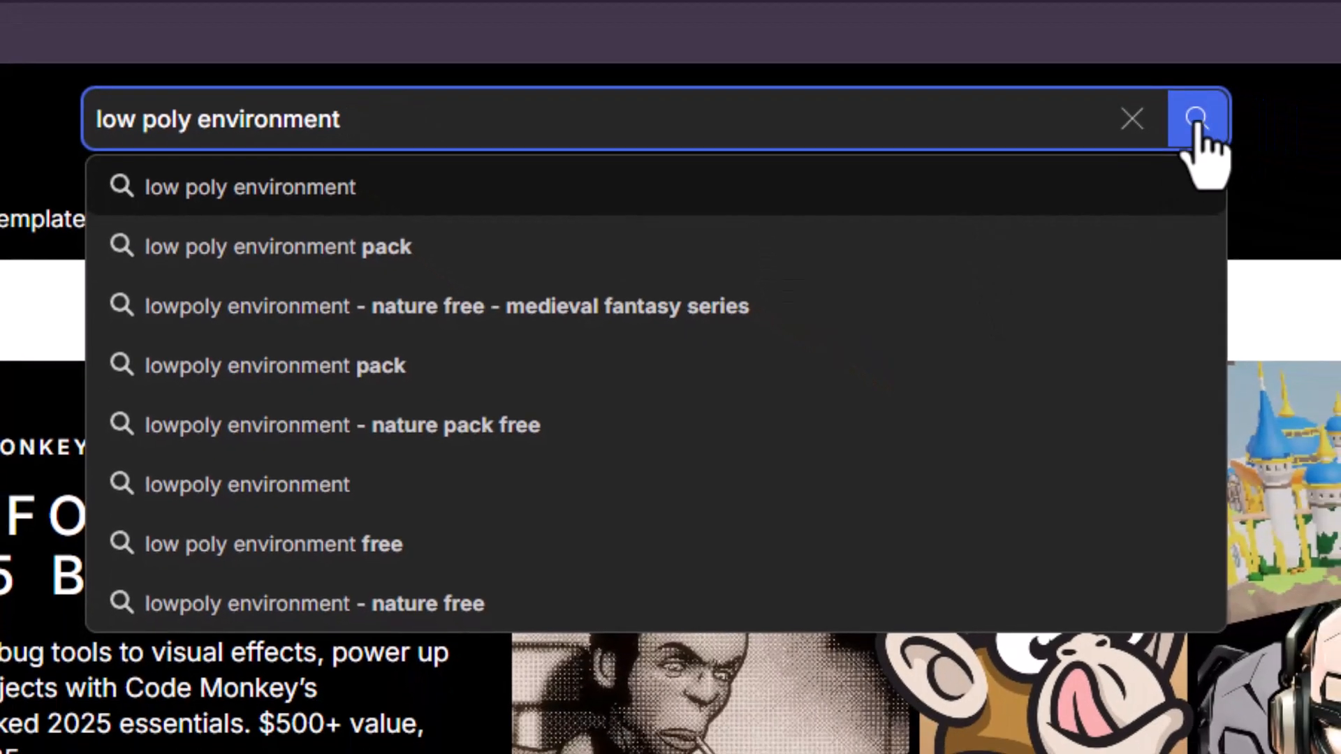
left_click(1197, 129)
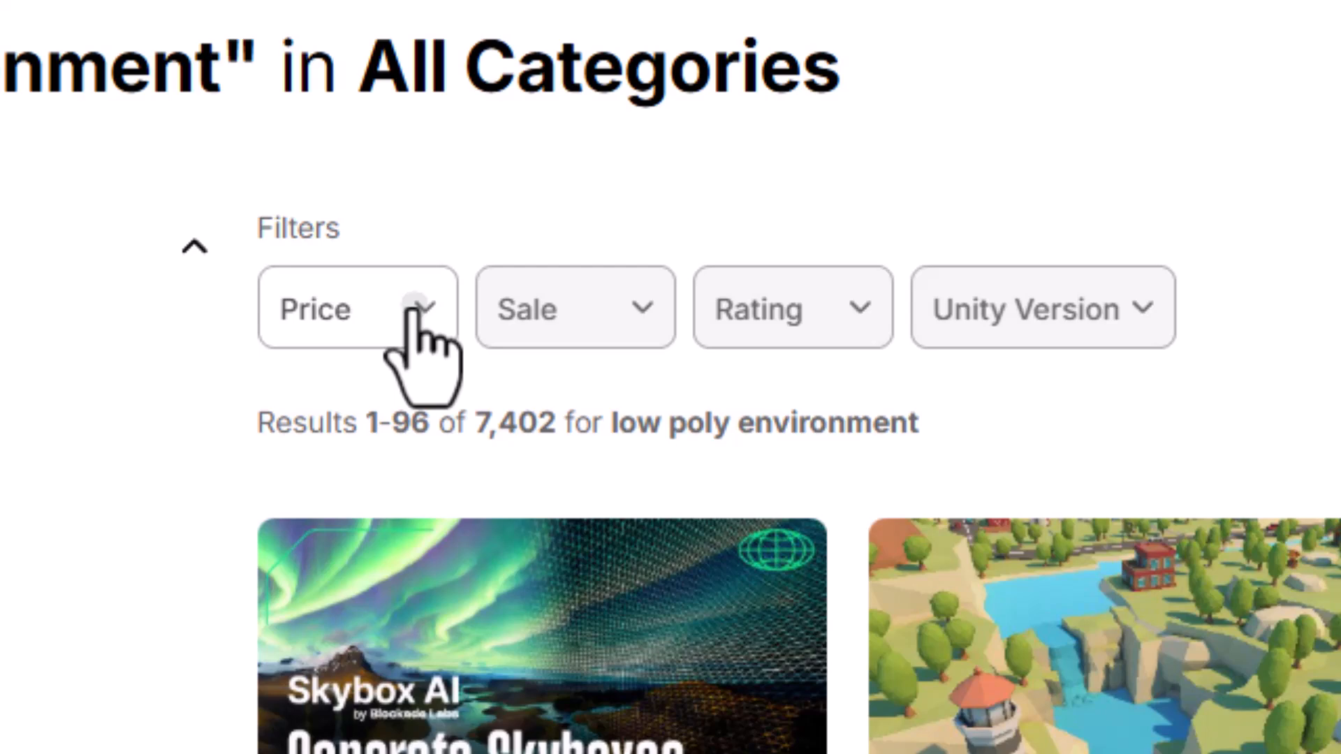
left_click(414, 322)
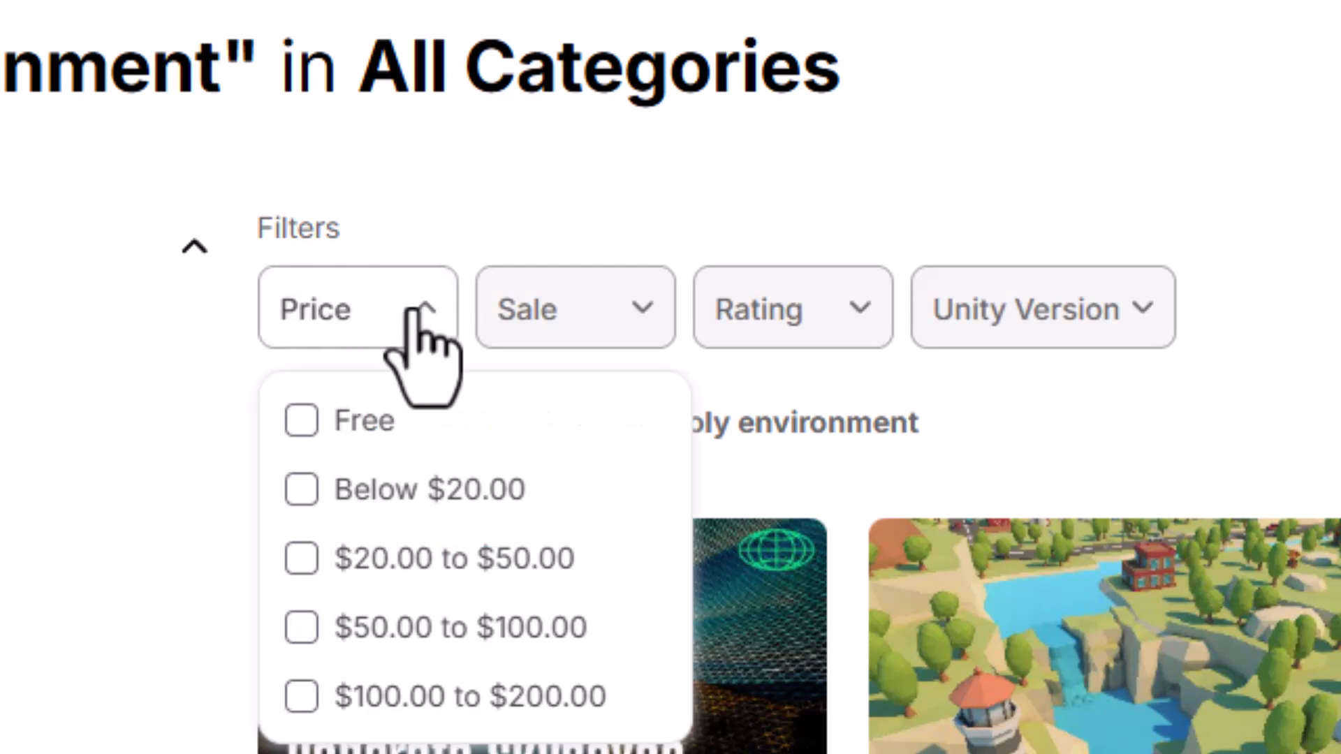
left_click(291, 419)
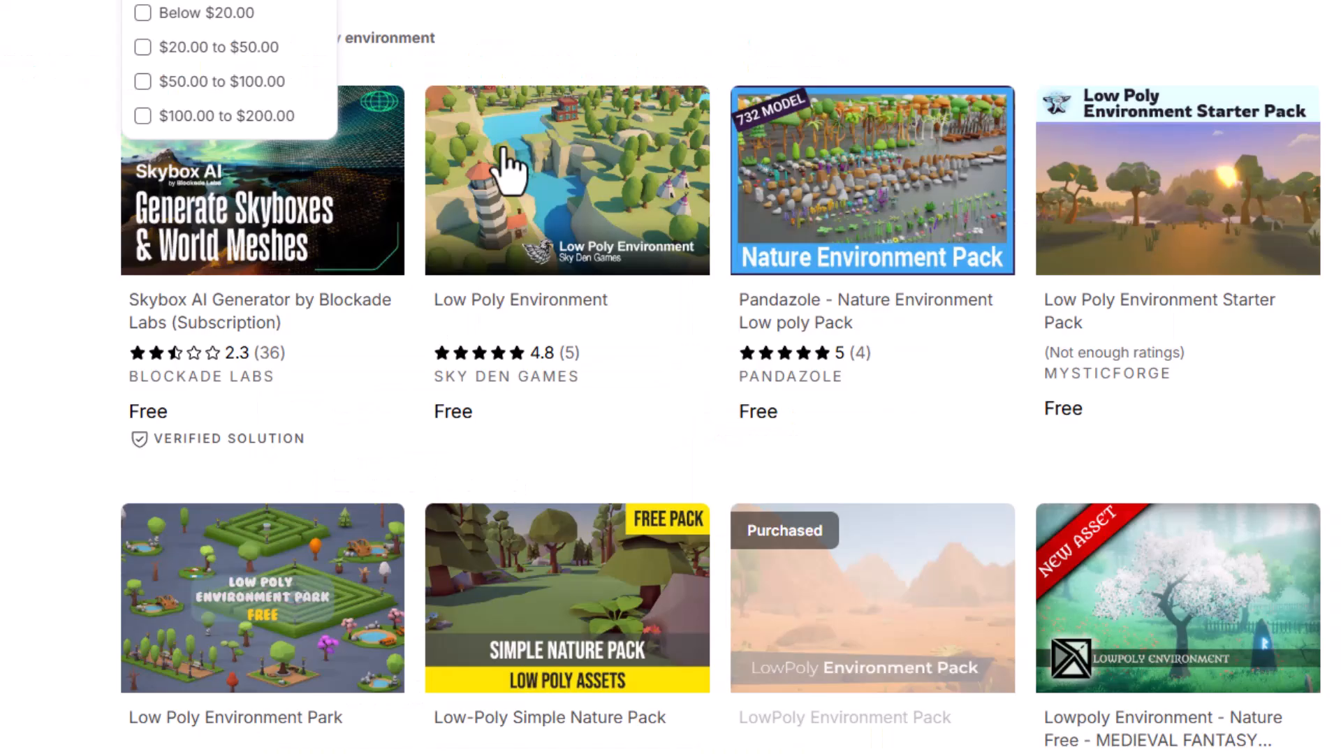
scroll(509, 167, "down", 6)
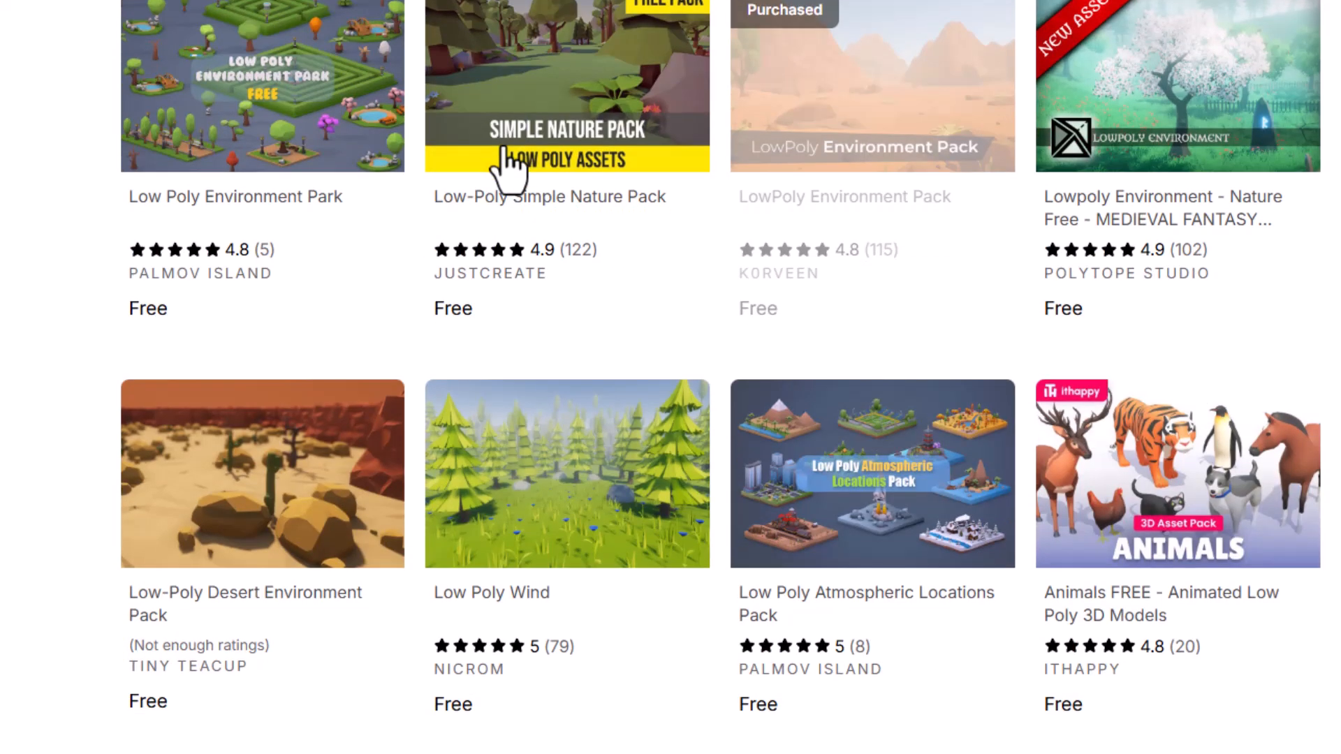
scroll(820, 534, "up", 1)
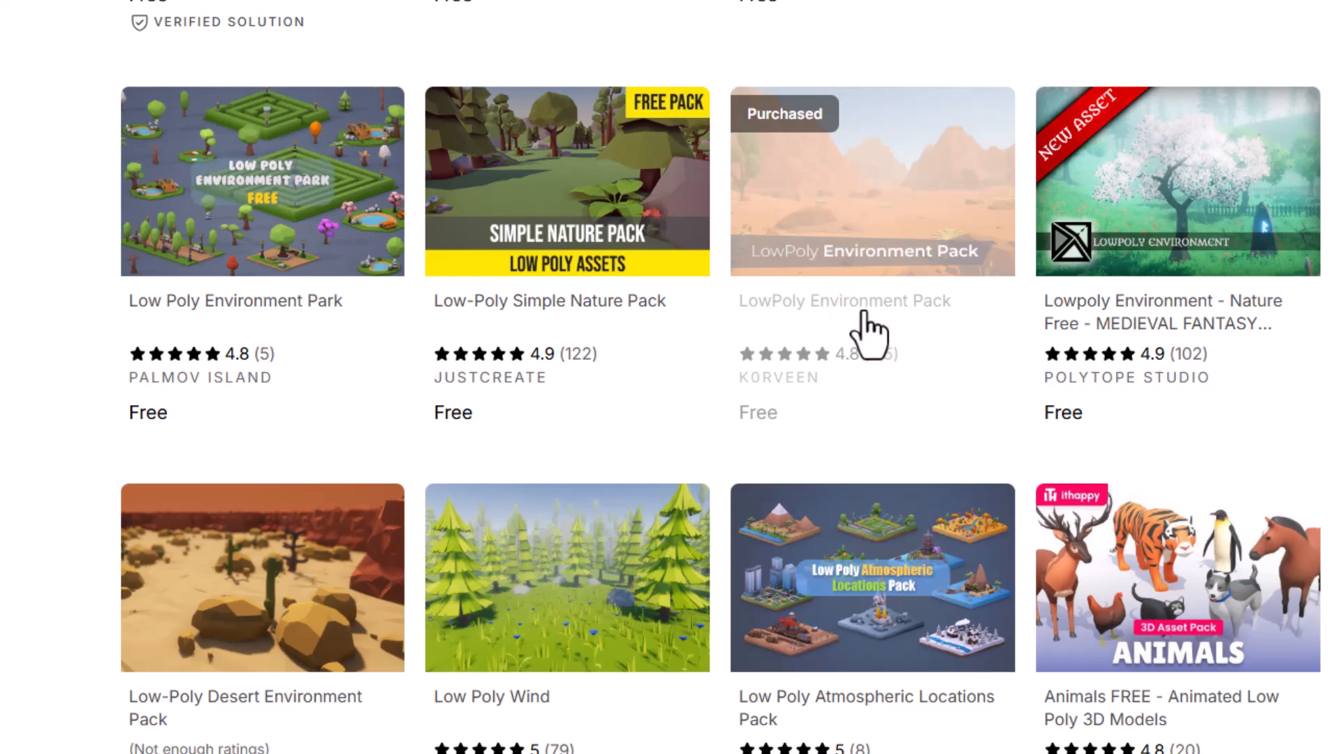
scroll(859, 195, "up", 8)
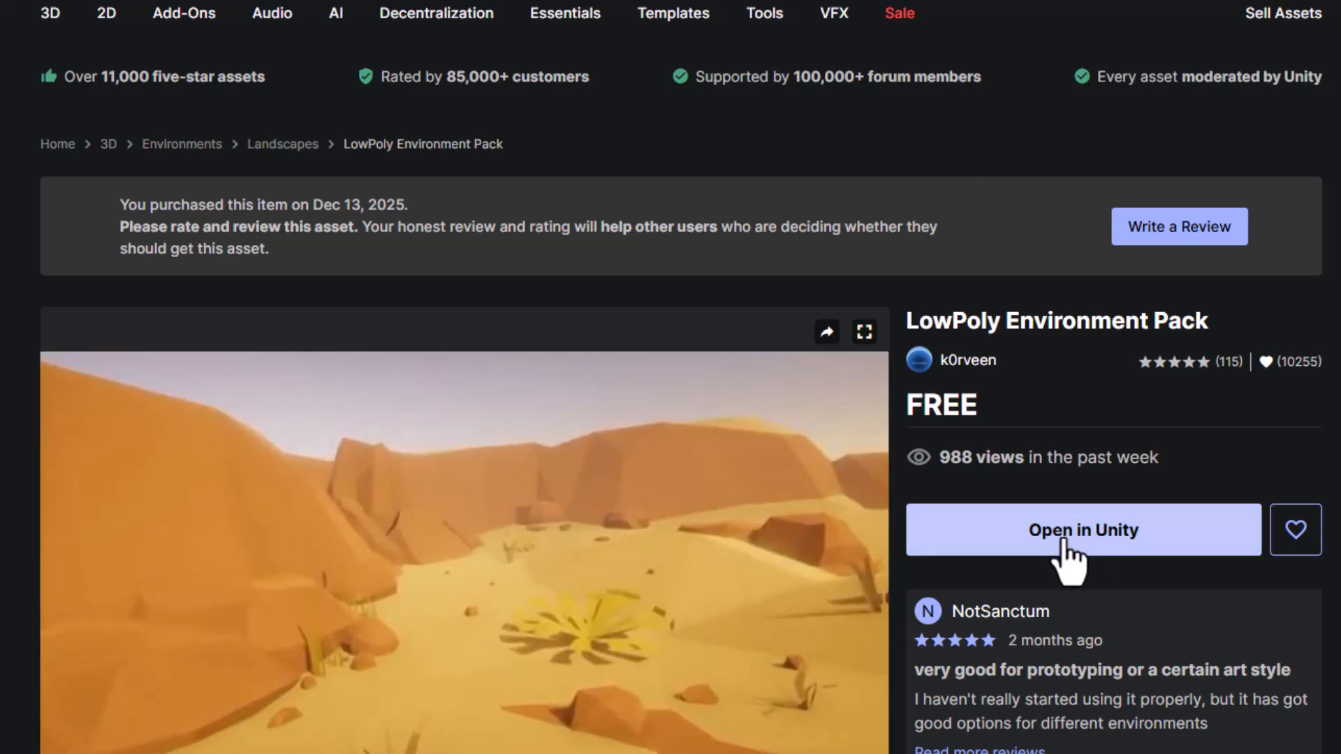
- Import all files of the free LowPoly Environment Pack from the Asset Store into the project through the Package Manager
left_click(1071, 545)
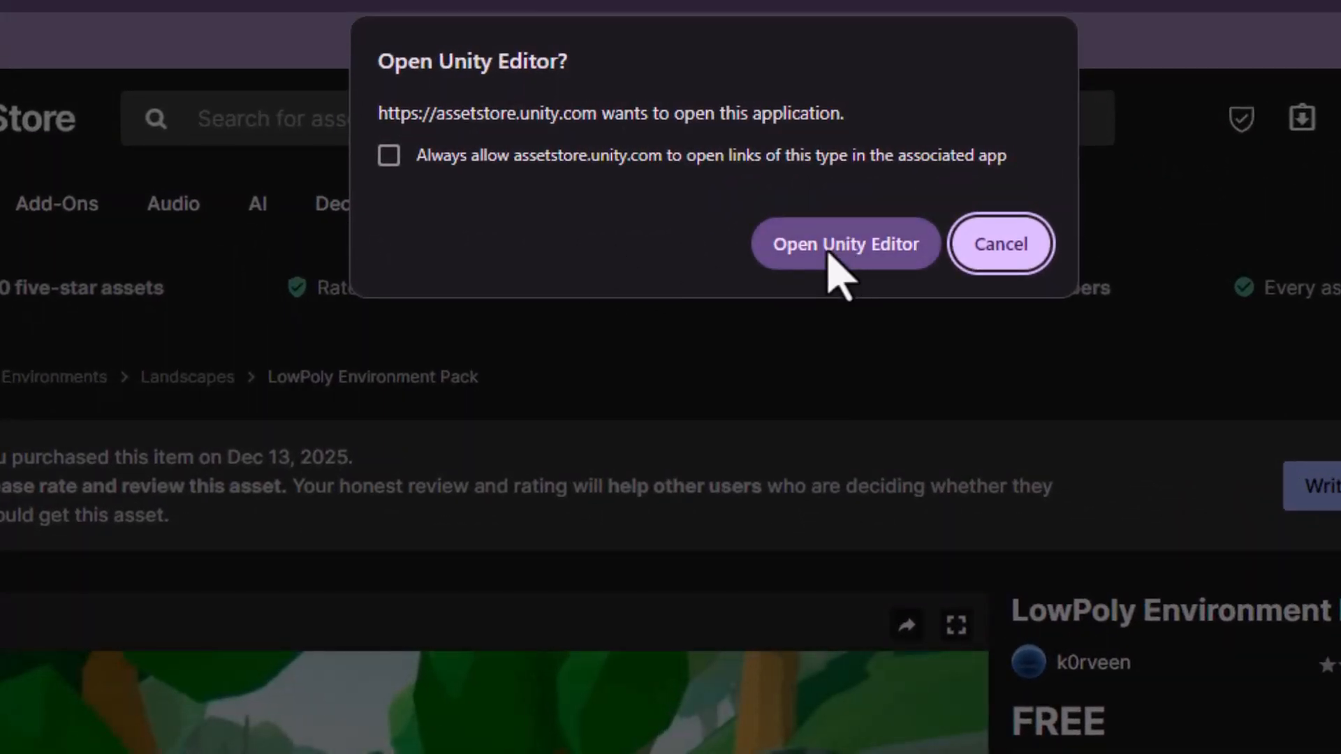
left_click(830, 255)
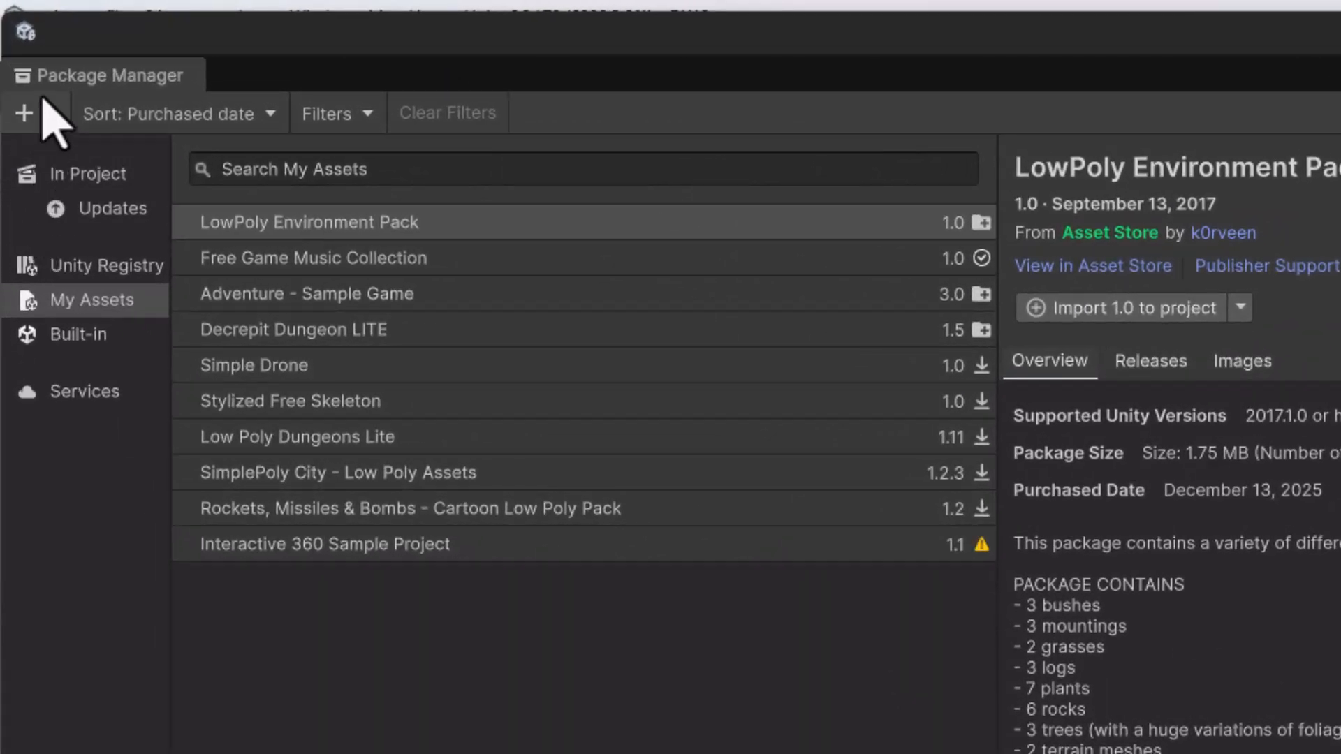
left_click(225, 228)
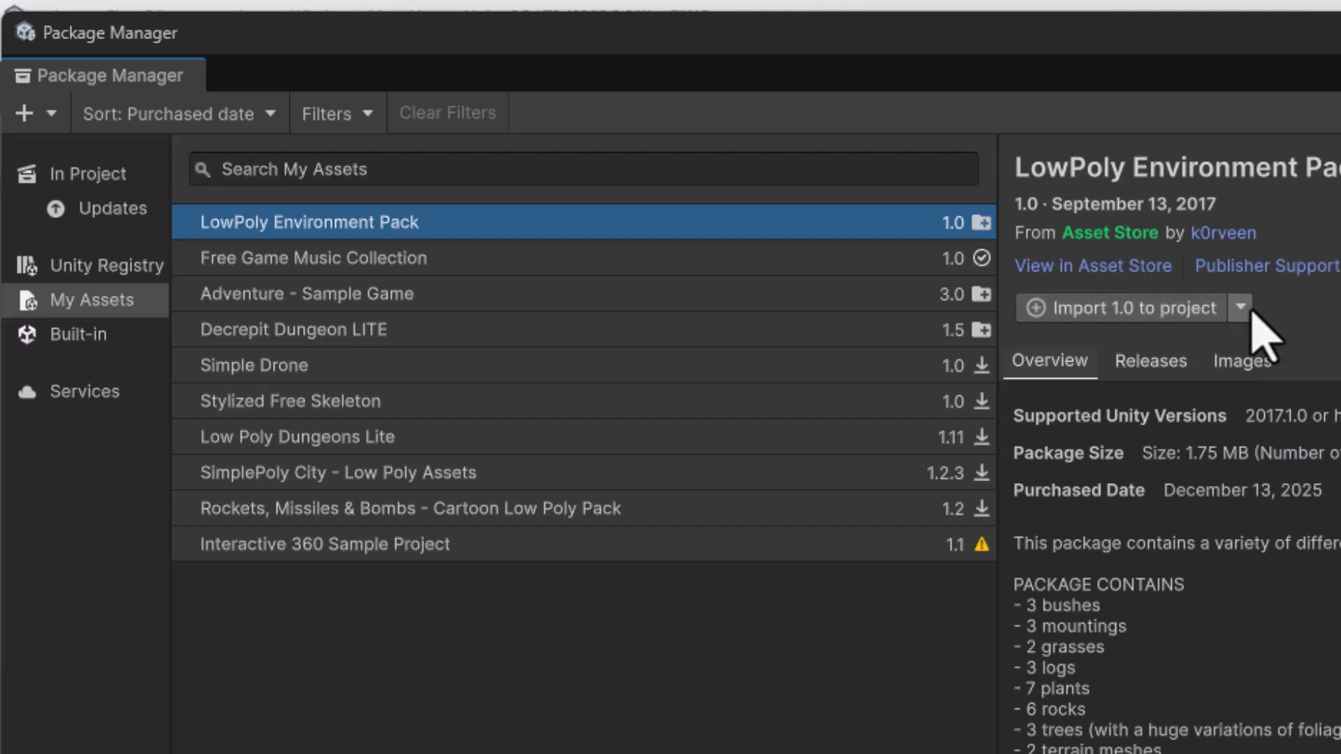
left_click(1149, 308)
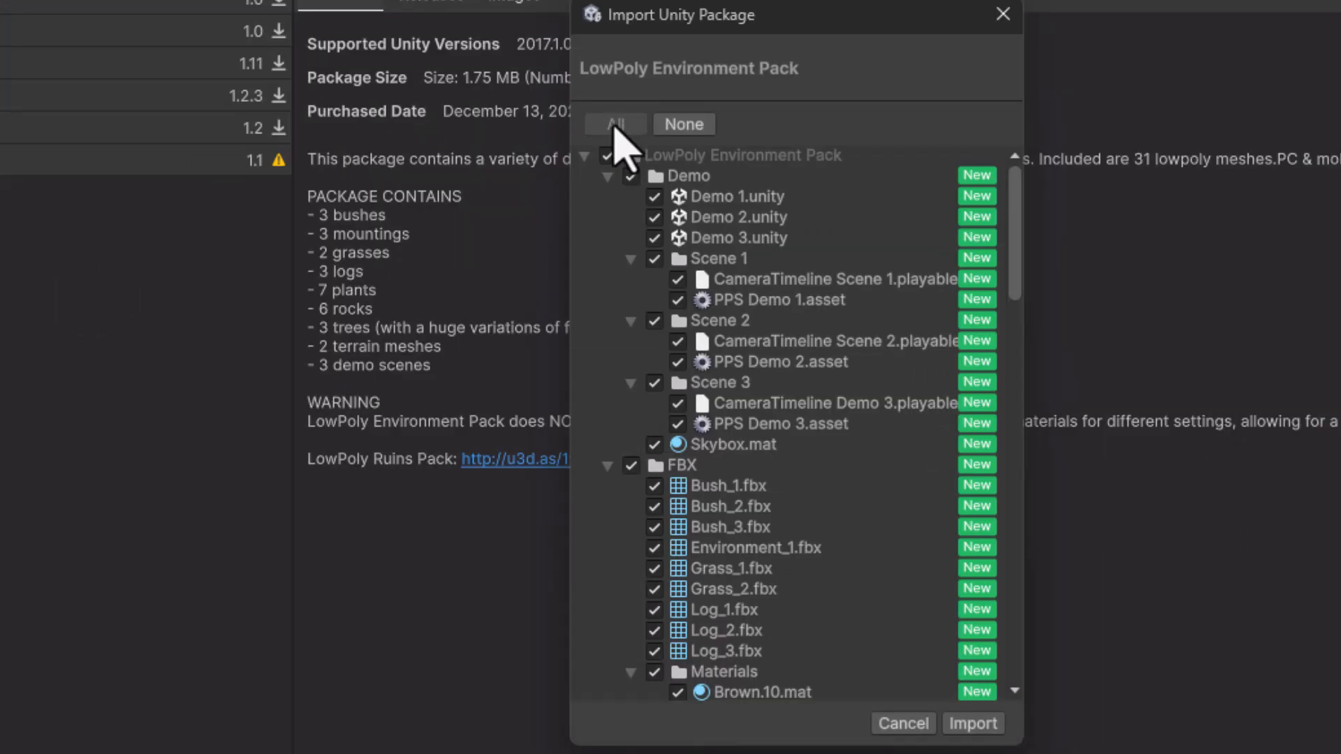
left_click(975, 724)
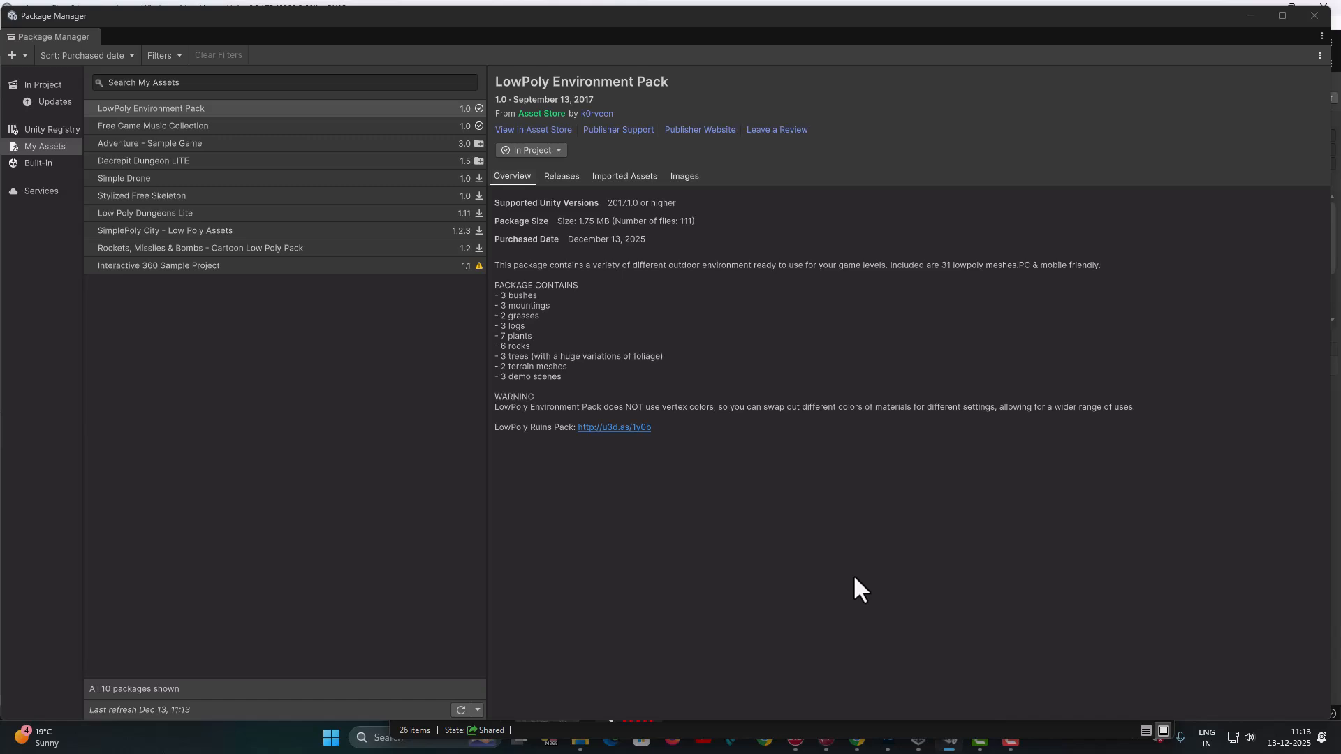
left_click(1312, 16)
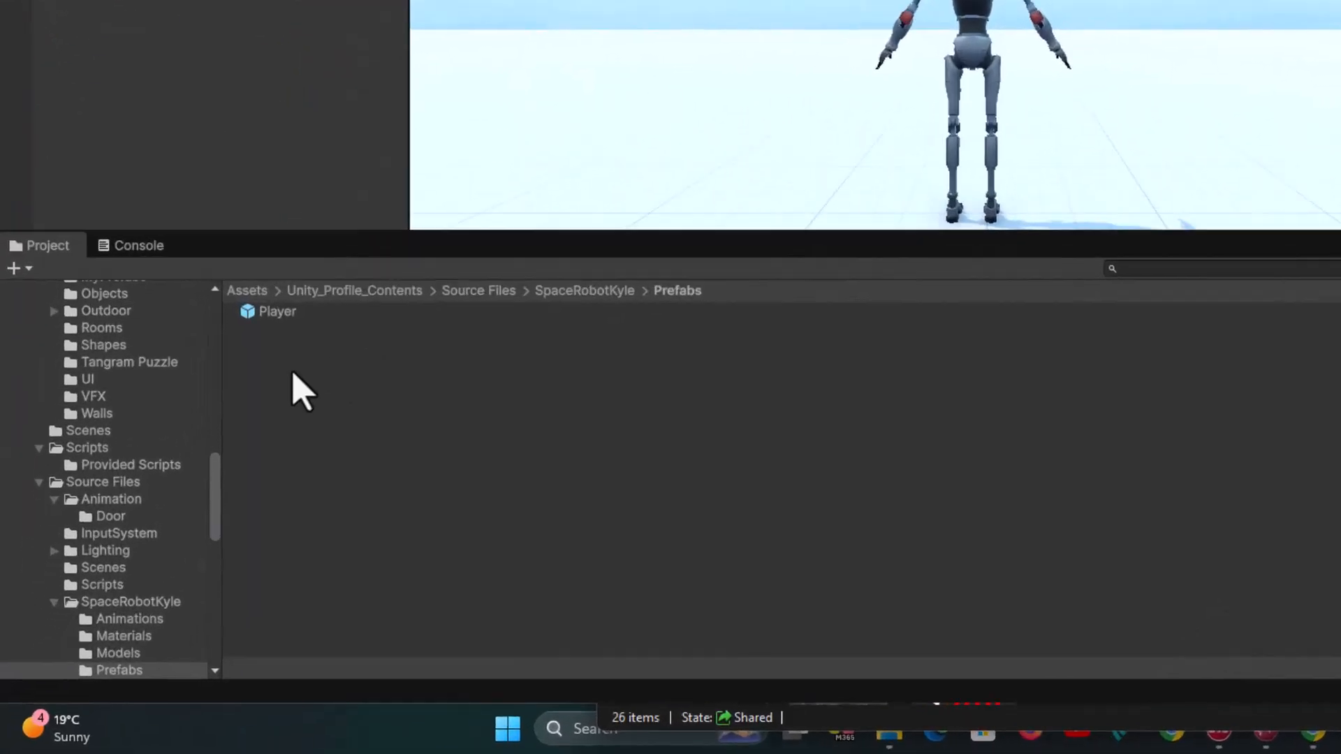
- Open the Demo 1 scene from the LowPoly Environment Pack's Demo folder and view it in the Scene view
scroll(136, 531, "up", 8)
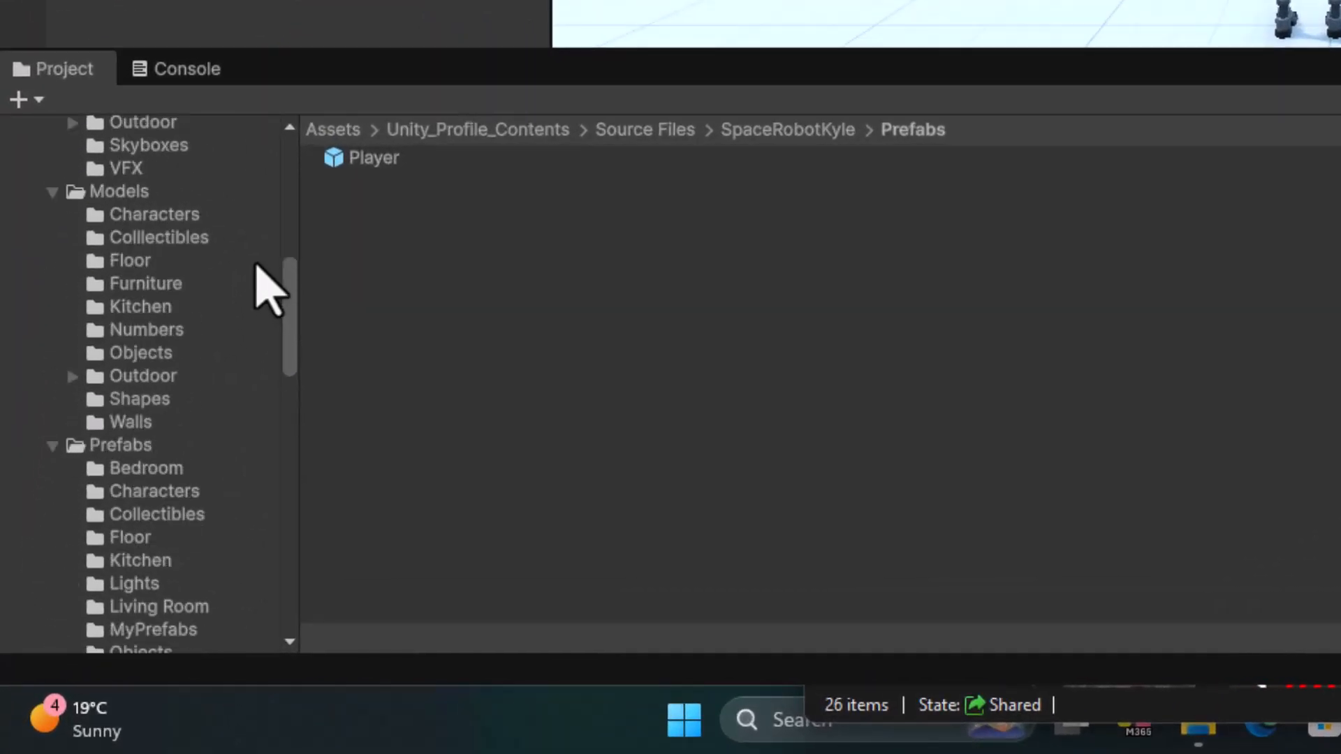
scroll(174, 175, "up", 5)
left_click(330, 131)
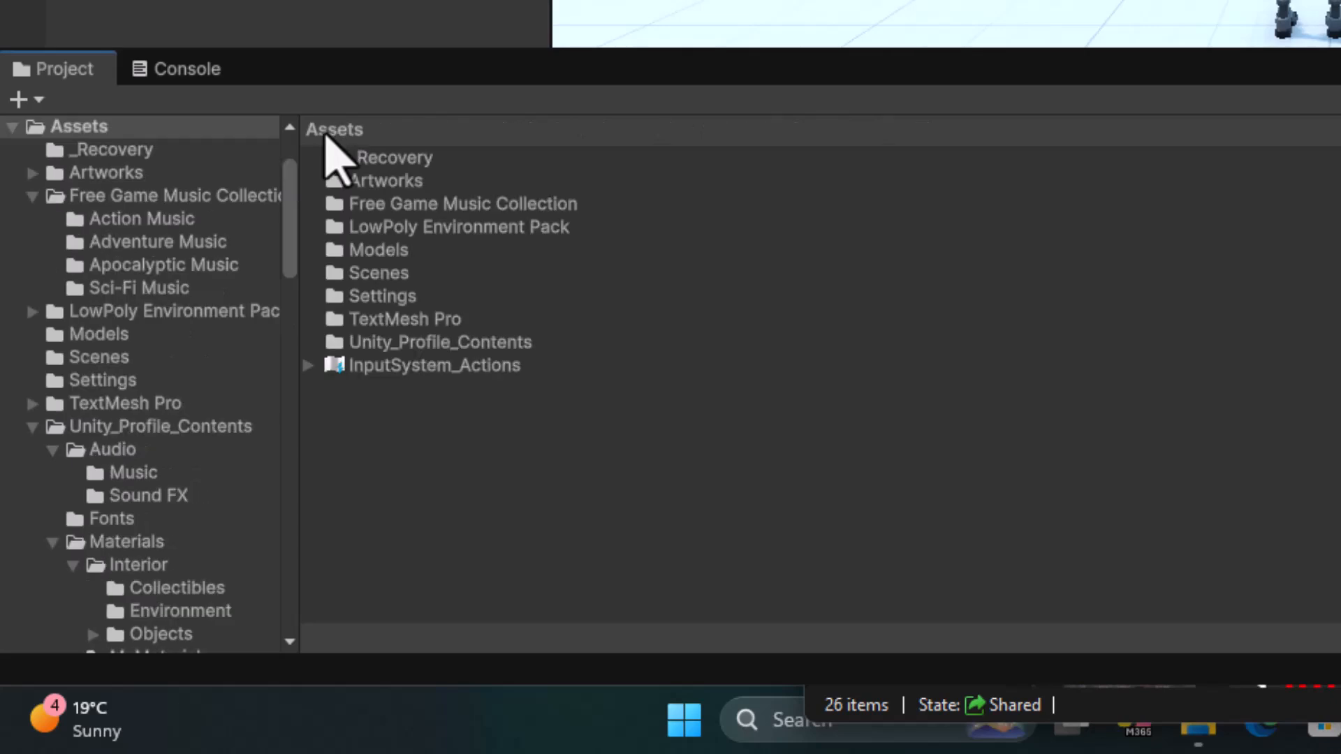
left_click(441, 227)
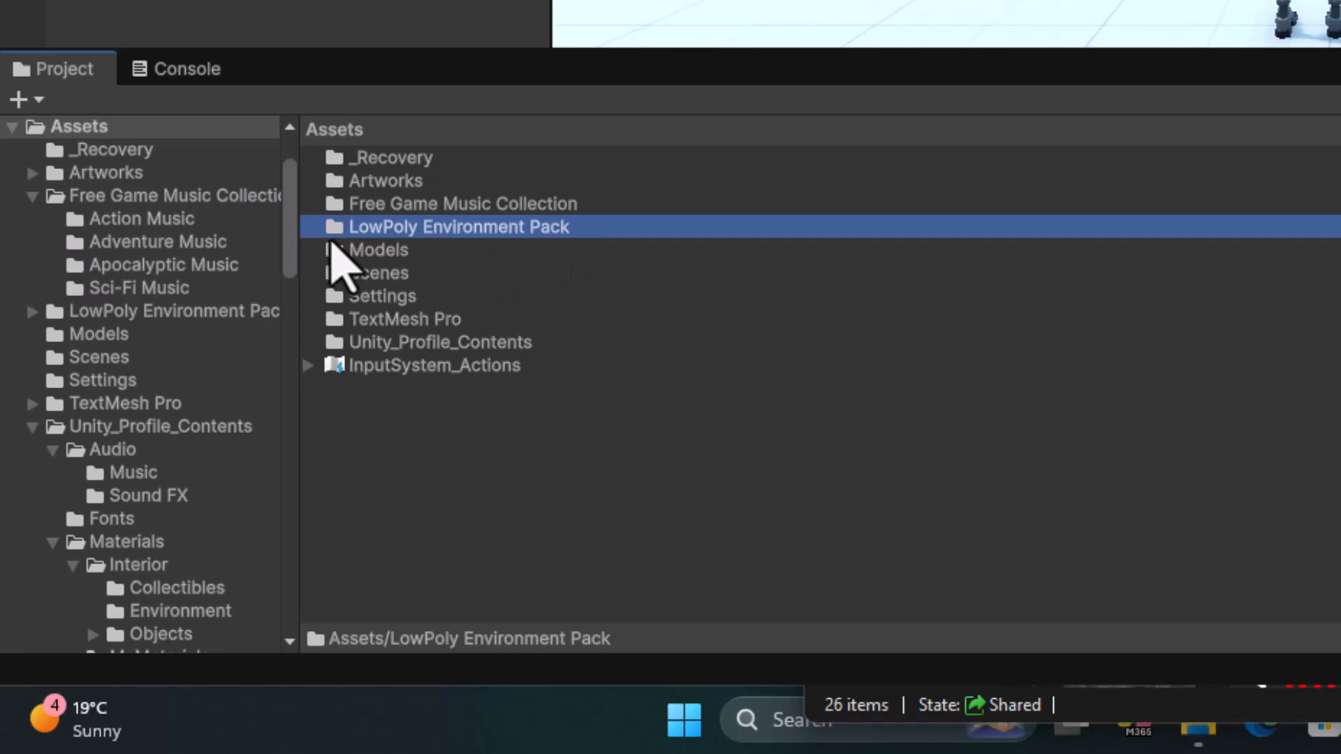
double_click(329, 232)
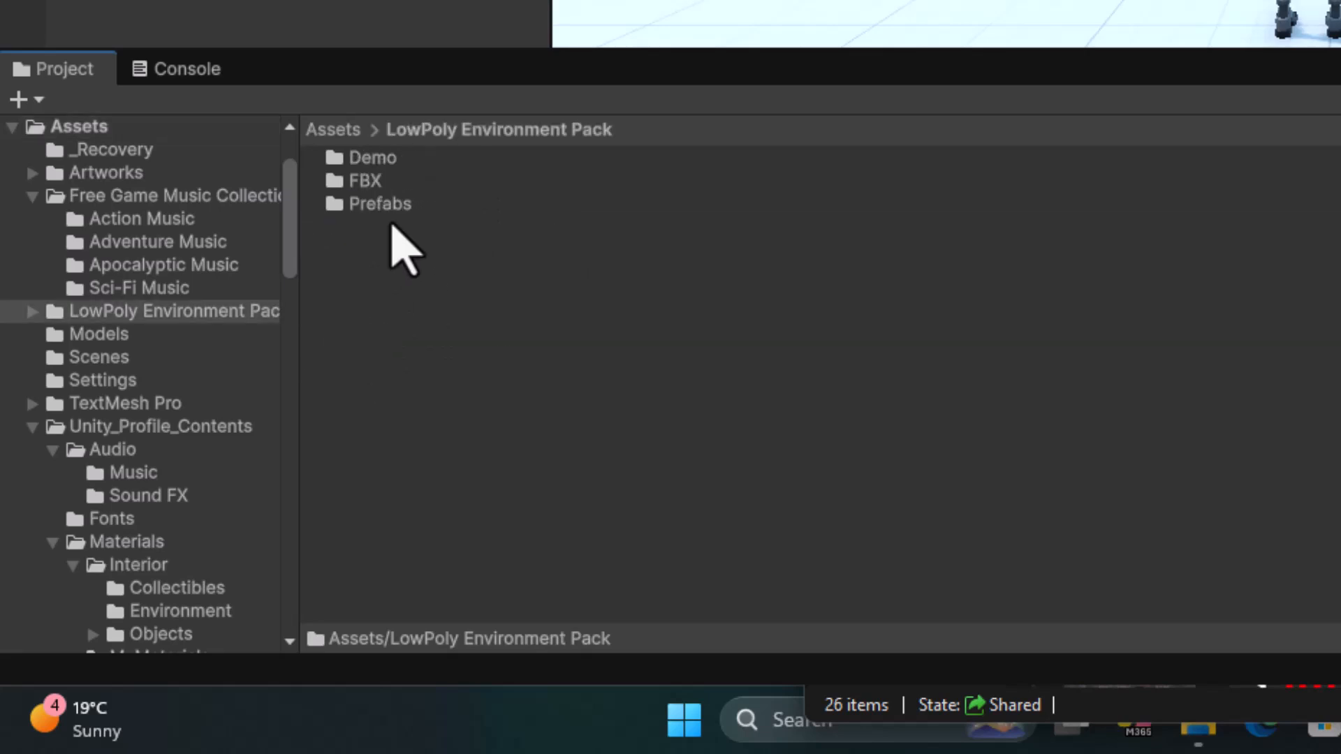
left_click(372, 159)
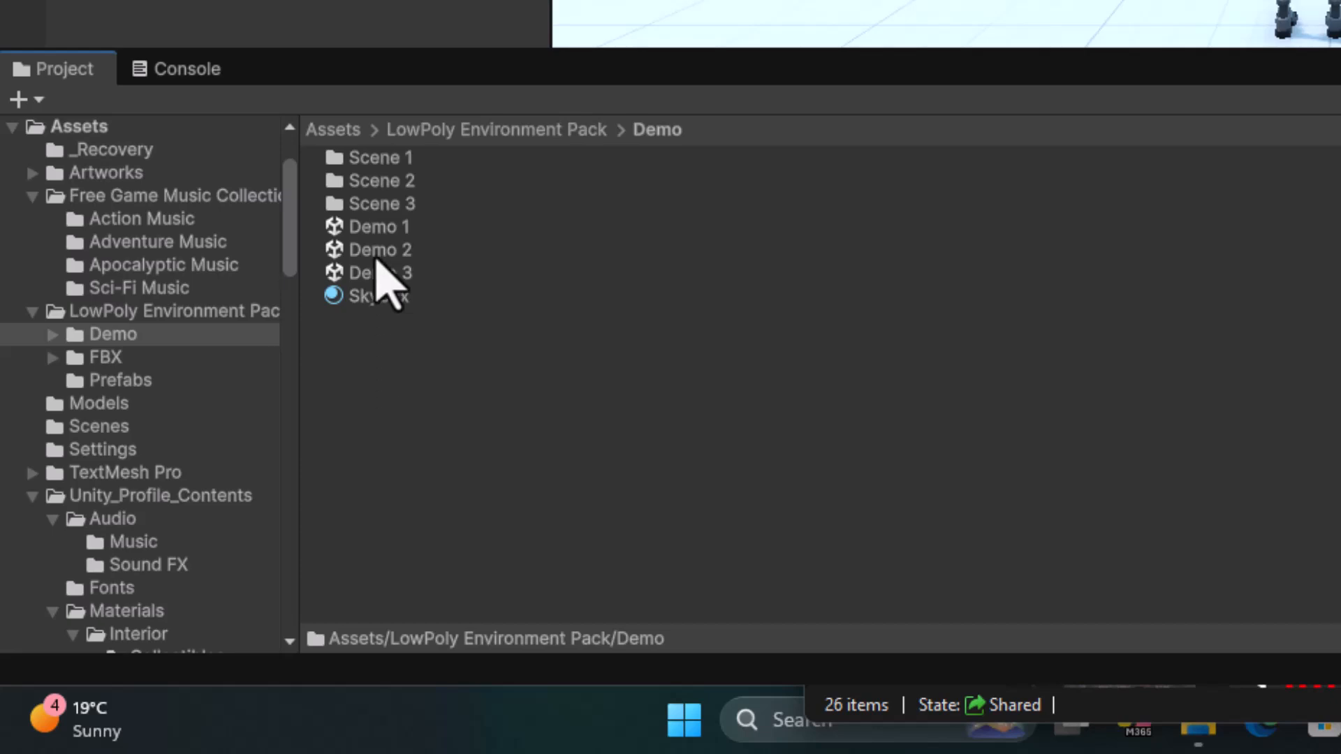
left_click(375, 235)
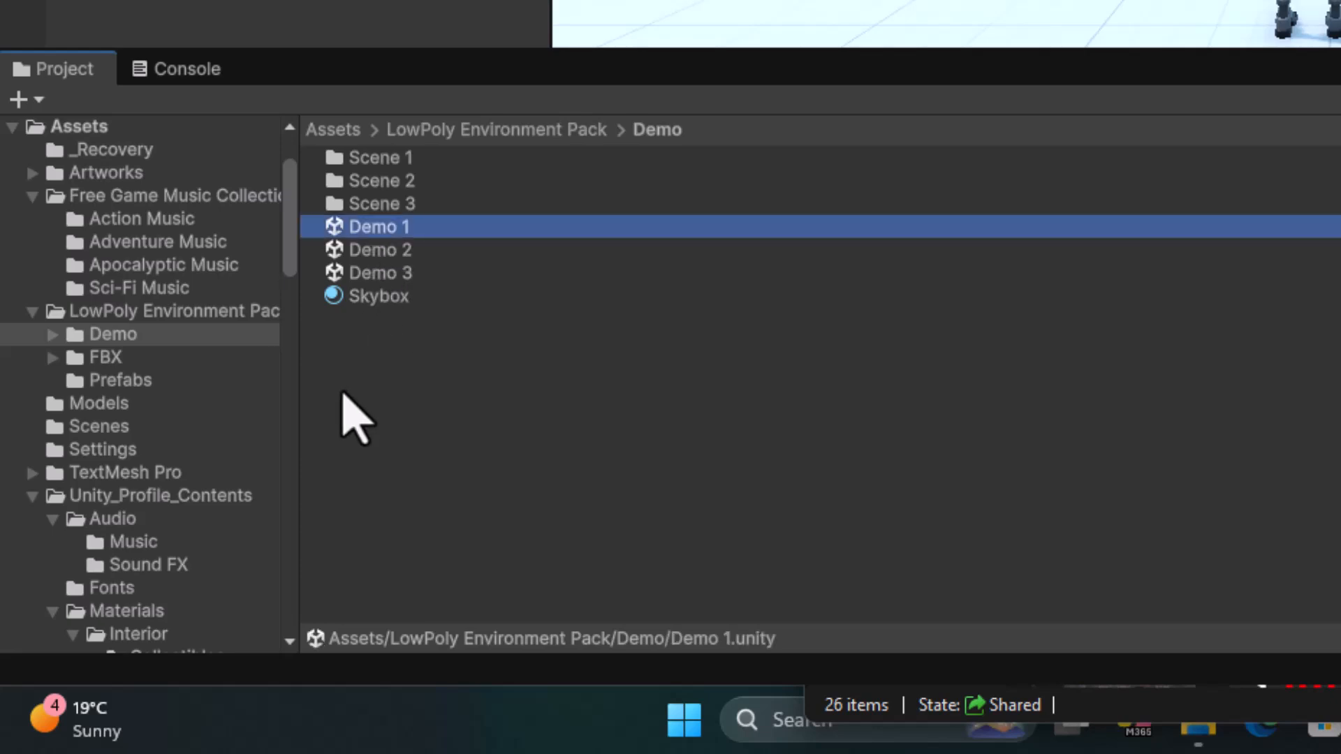
double_click(330, 232)
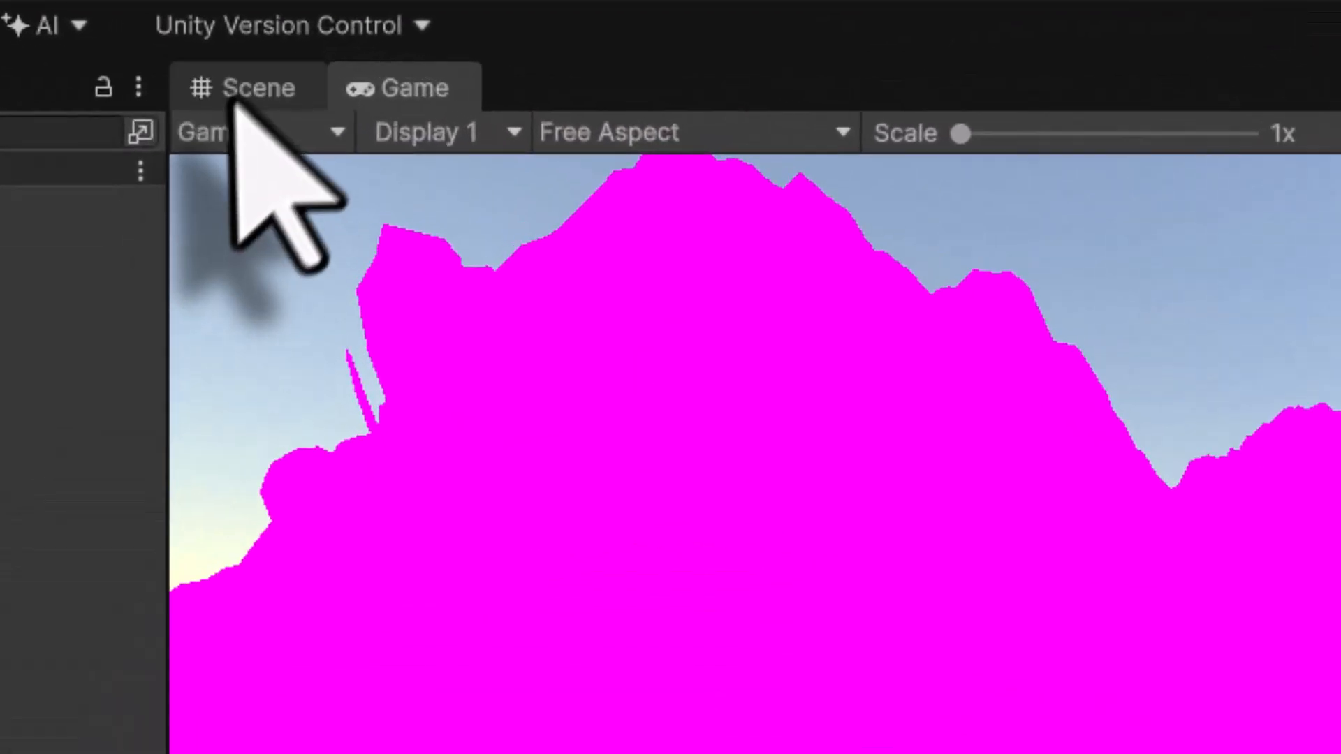
left_click(292, 64)
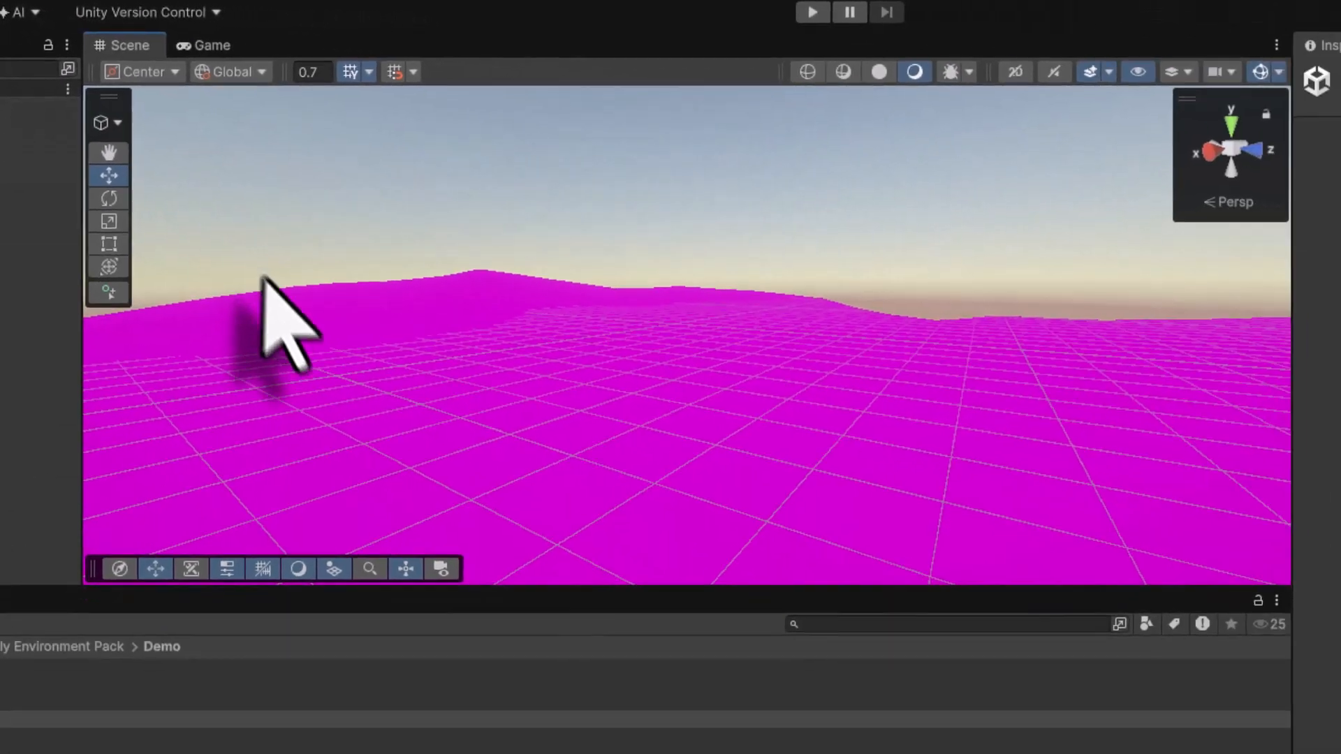
right_click_drag(264, 278, 987, 305)
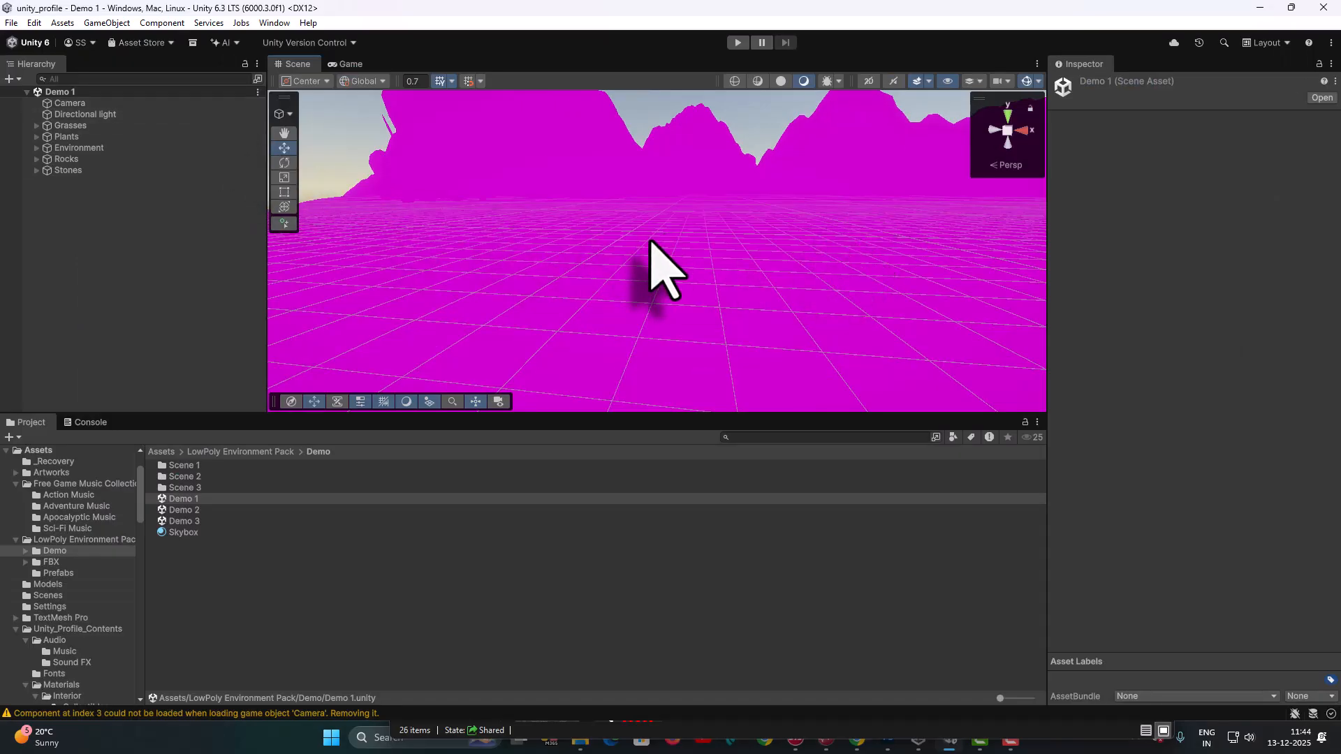
right_click_drag(645, 241, 543, 199)
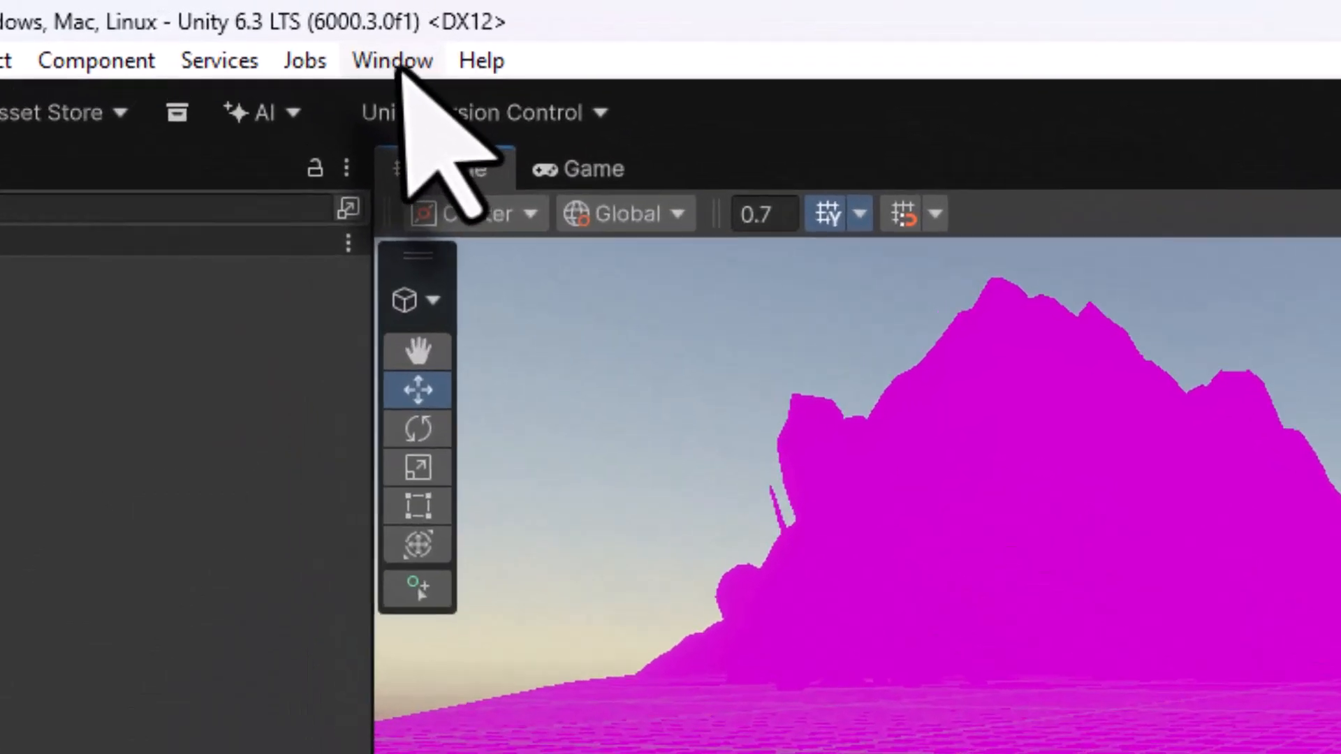
- Search the Package Manager's Unity Registry for universal to check the Universal Render Pipeline package
left_click(274, 22)
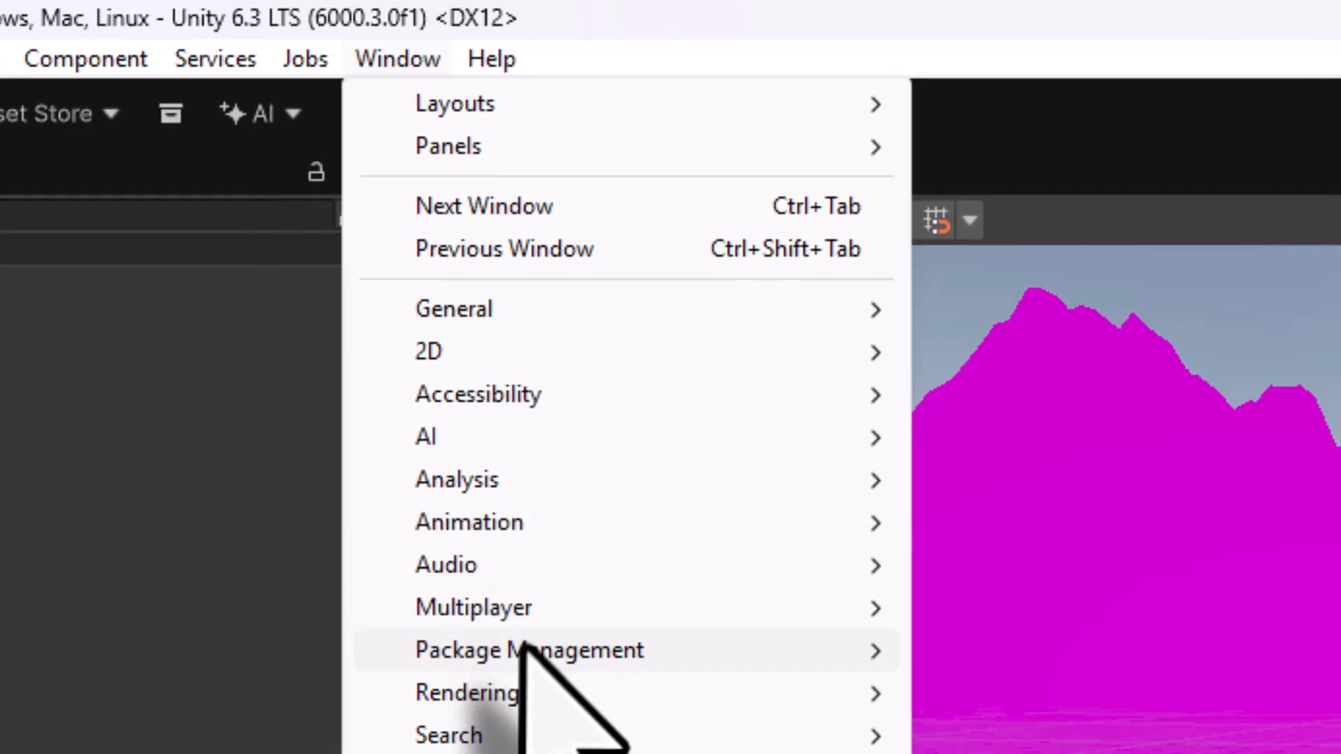
mouse_move(552, 656)
left_click(978, 652)
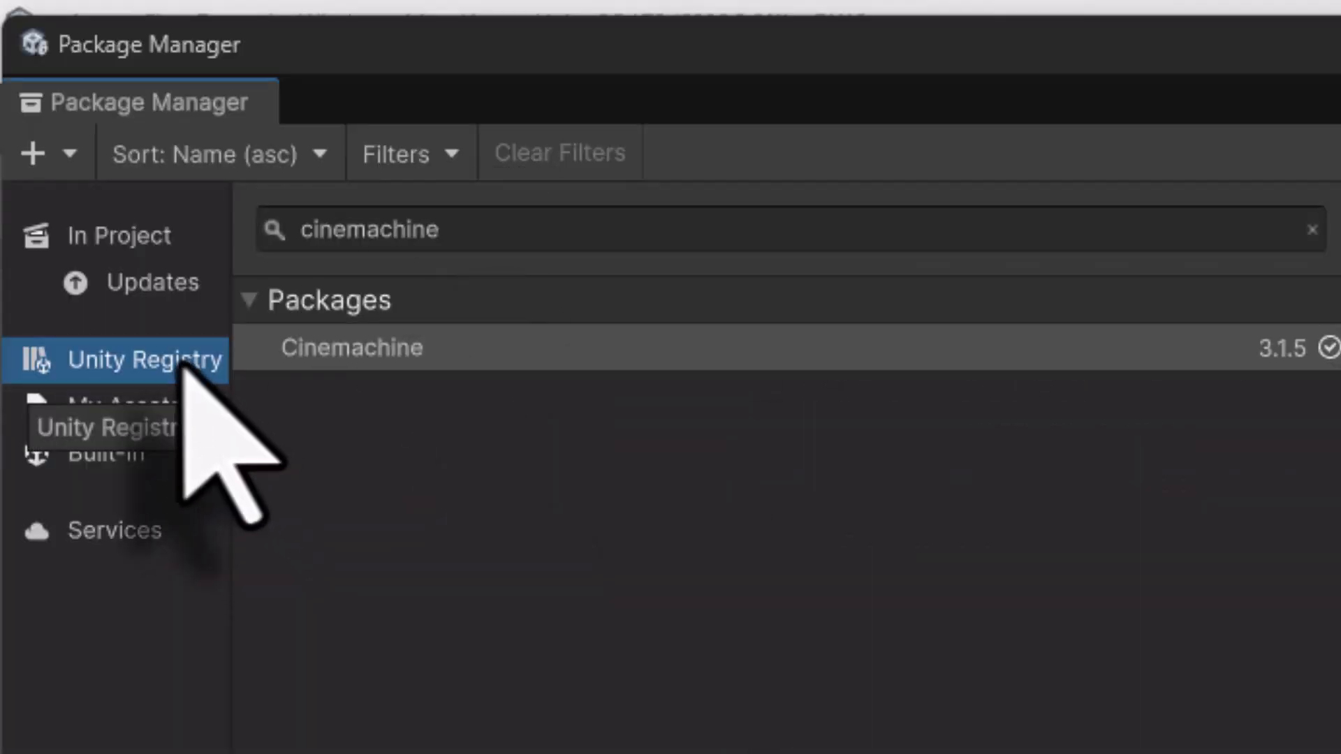
left_click(467, 234)
type("universal")
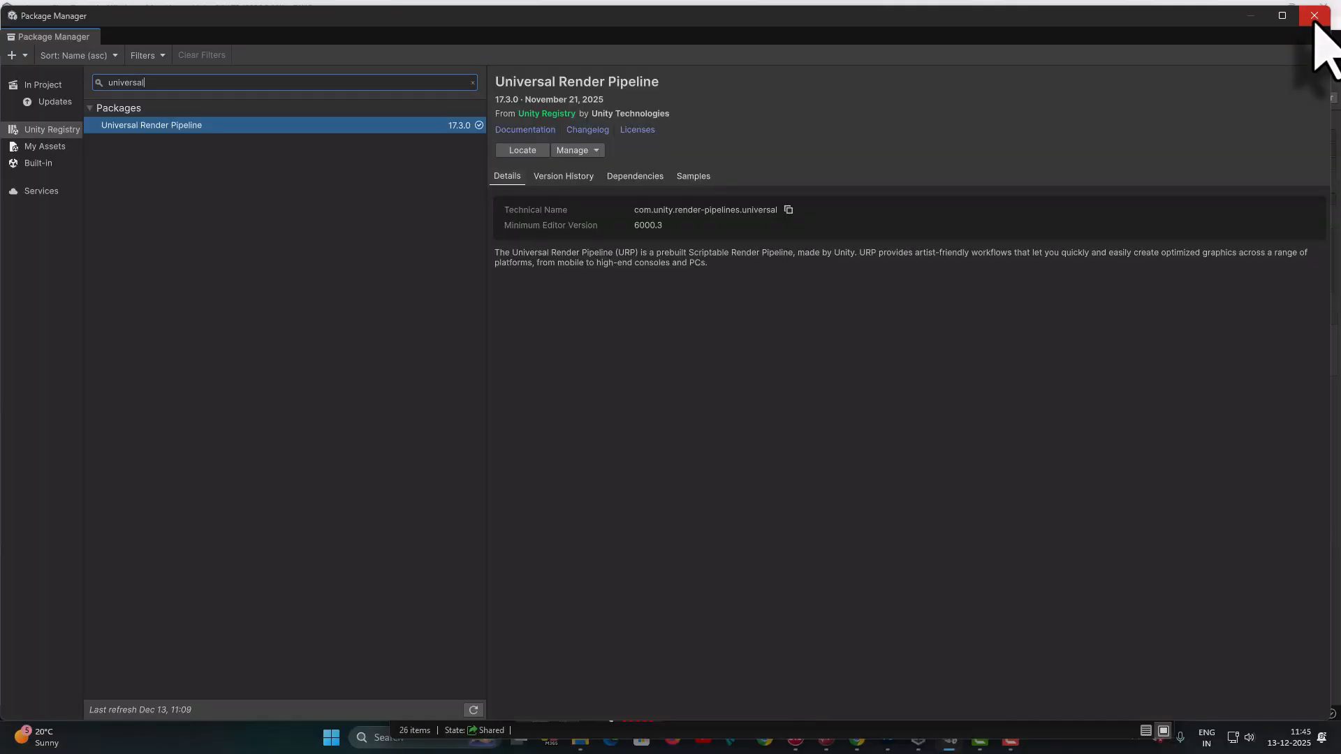
left_click(1313, 15)
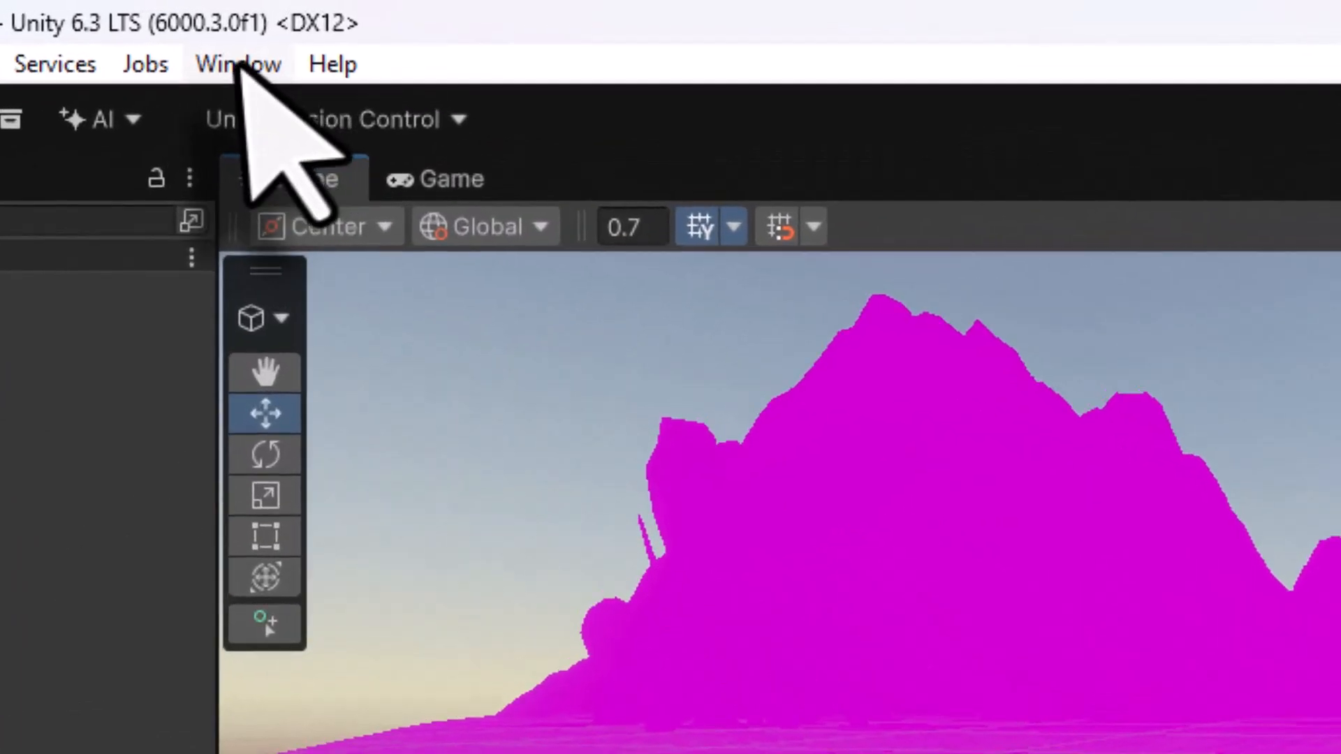
- Convert the project from Built-in to URP with the Render Pipeline Converter, enabling all four converters and converting the assets
left_click(274, 22)
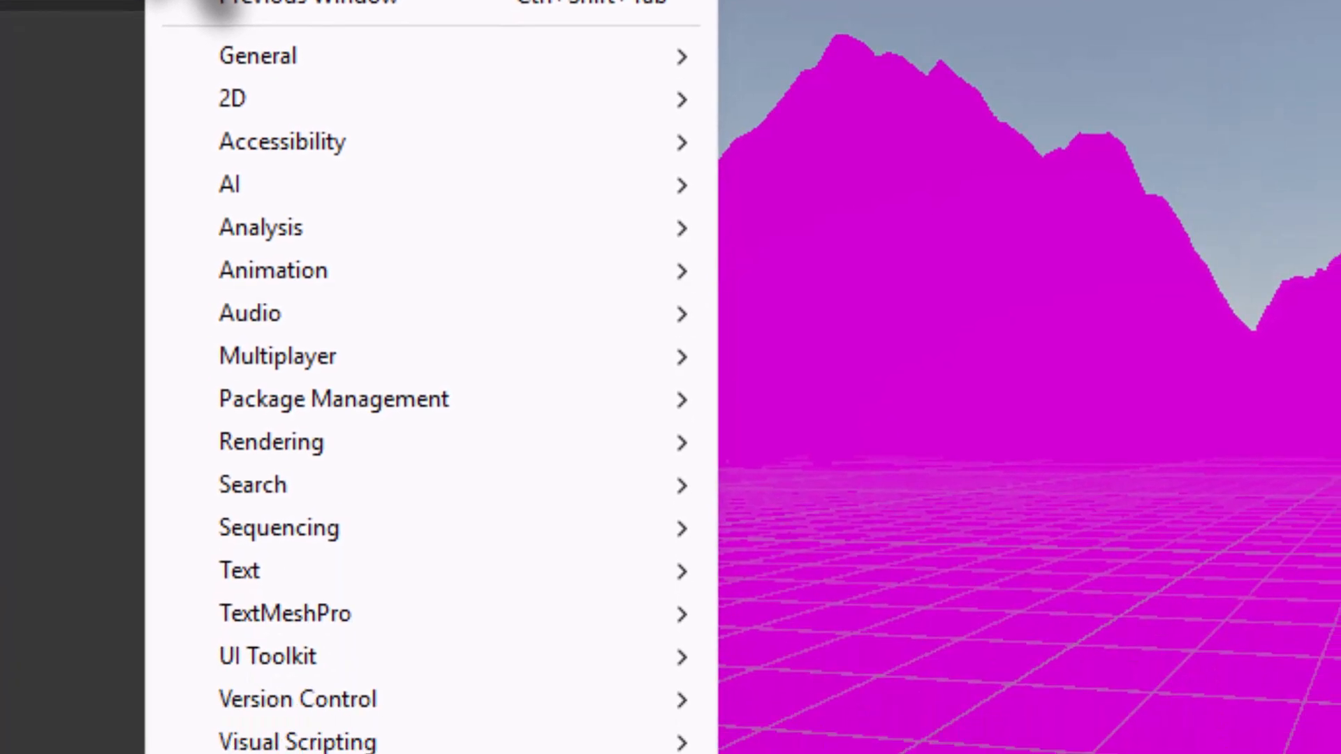
mouse_move(390, 663)
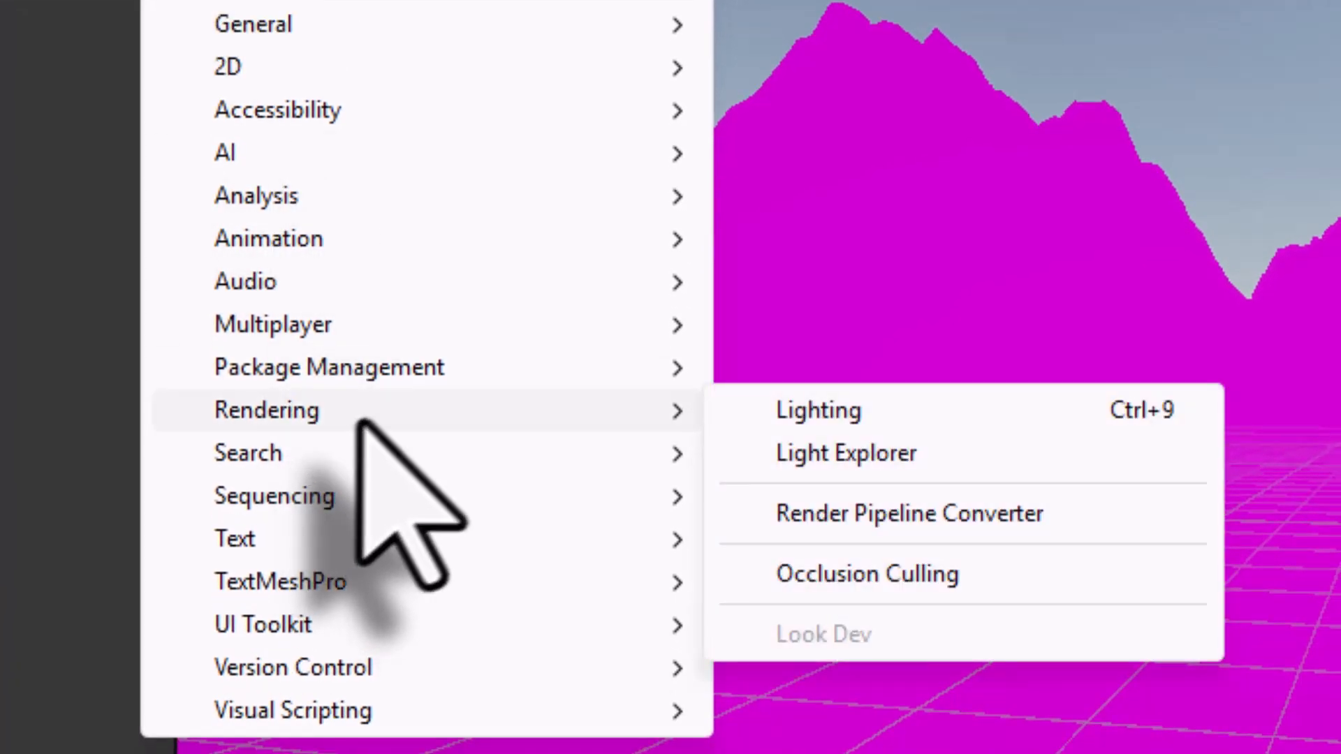
left_click(919, 513)
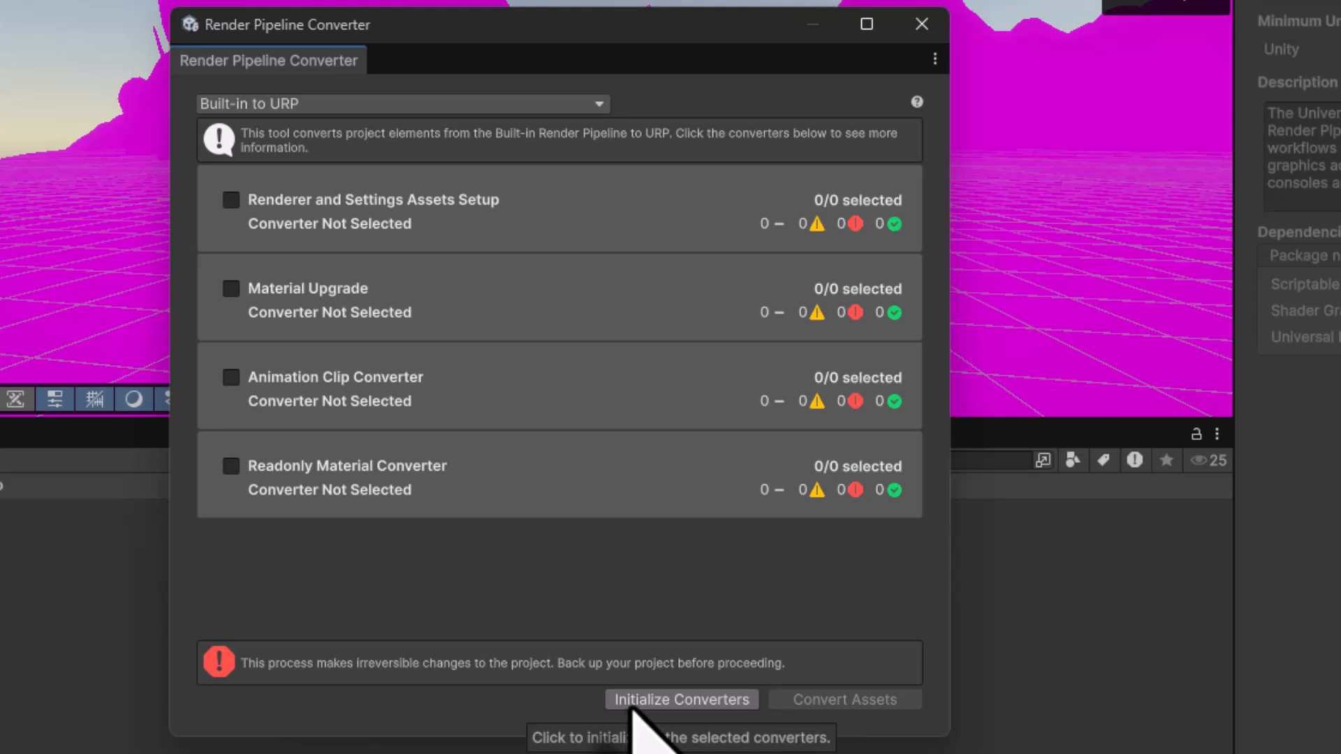
left_click(670, 699)
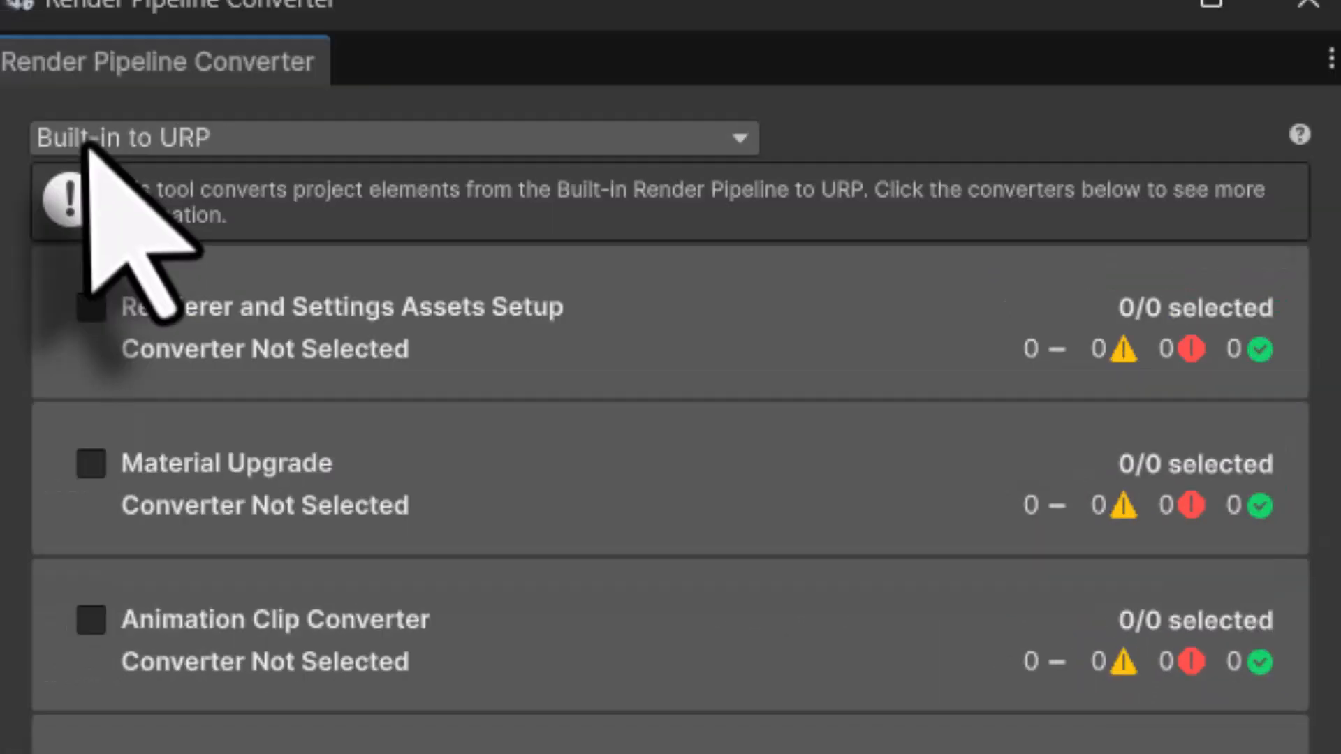
left_click(116, 139)
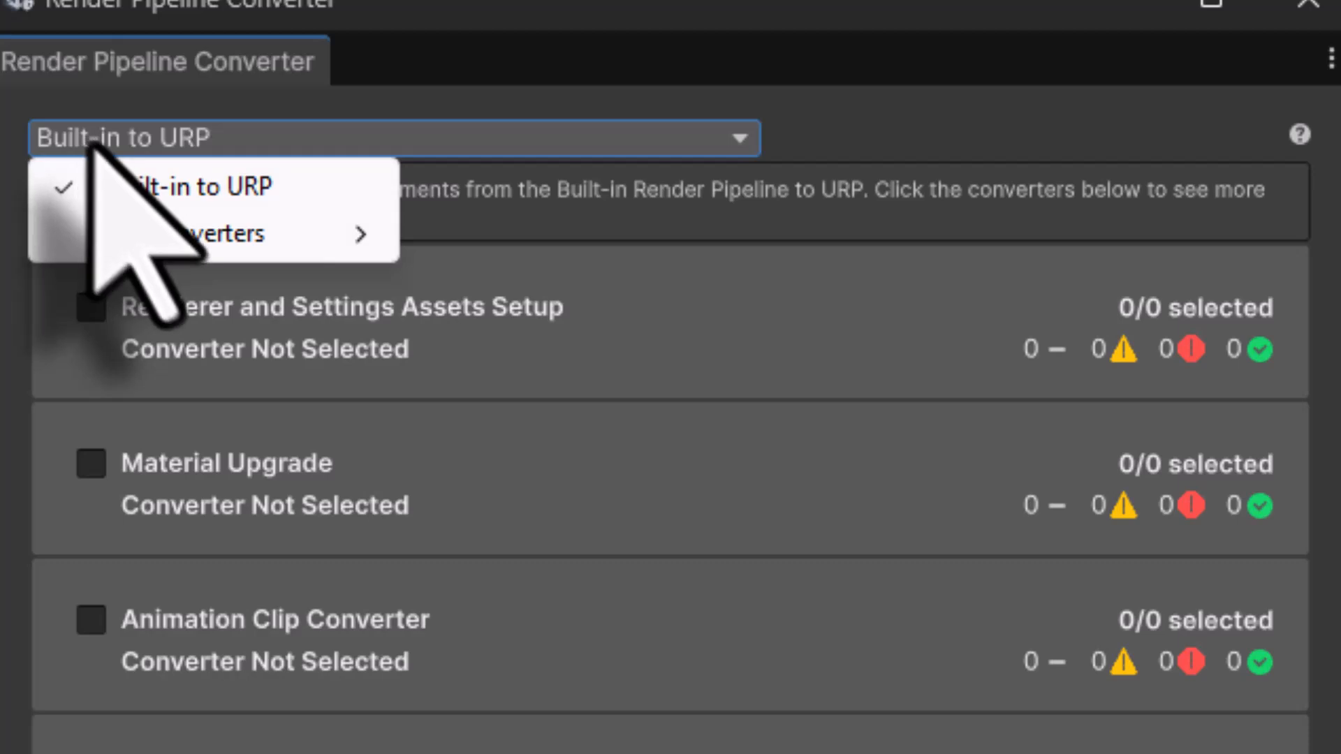
left_click(120, 192)
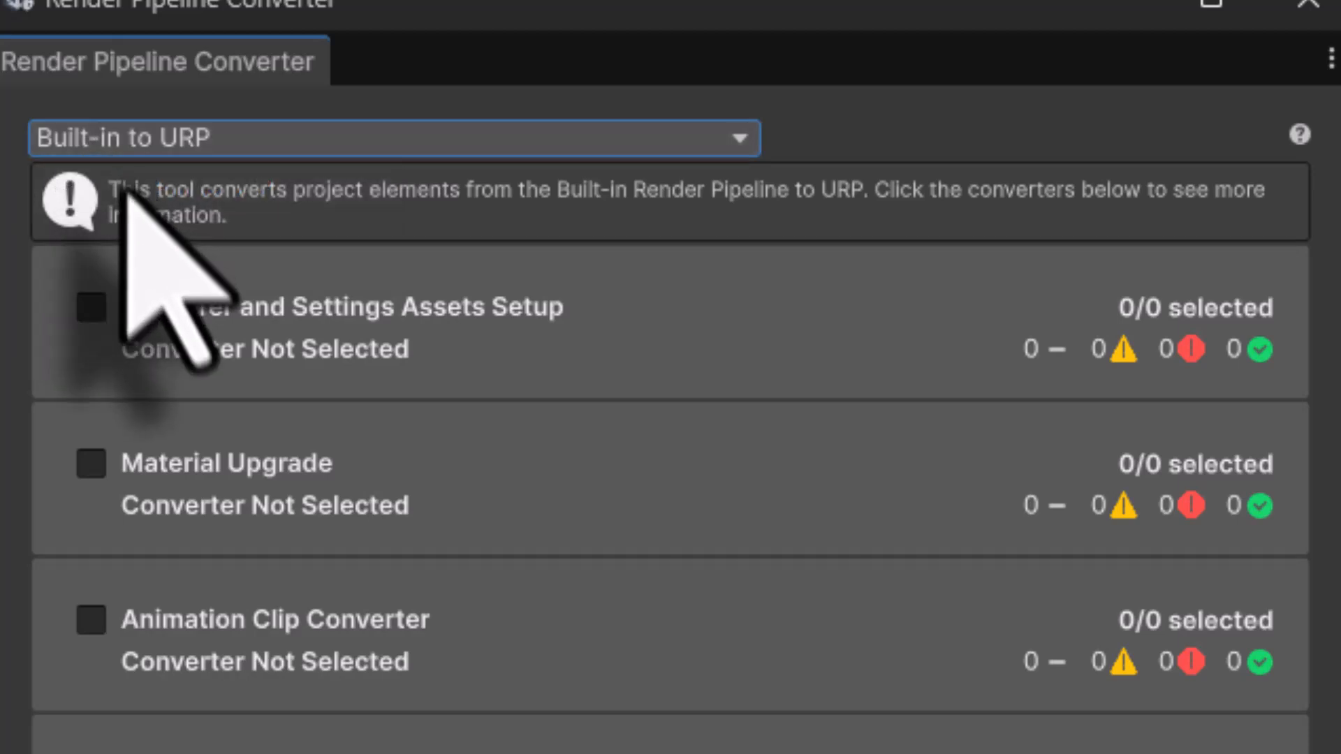
left_click(90, 308)
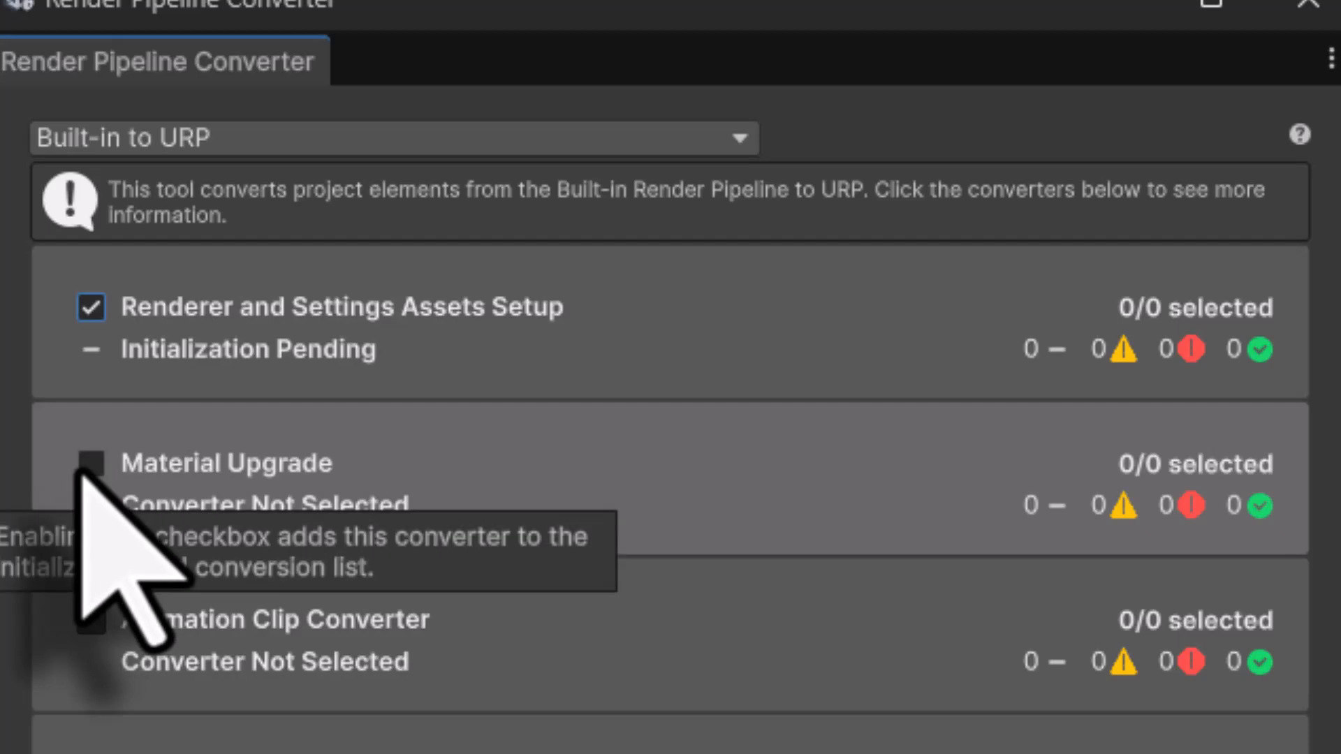
left_click(90, 463)
left_click(91, 620)
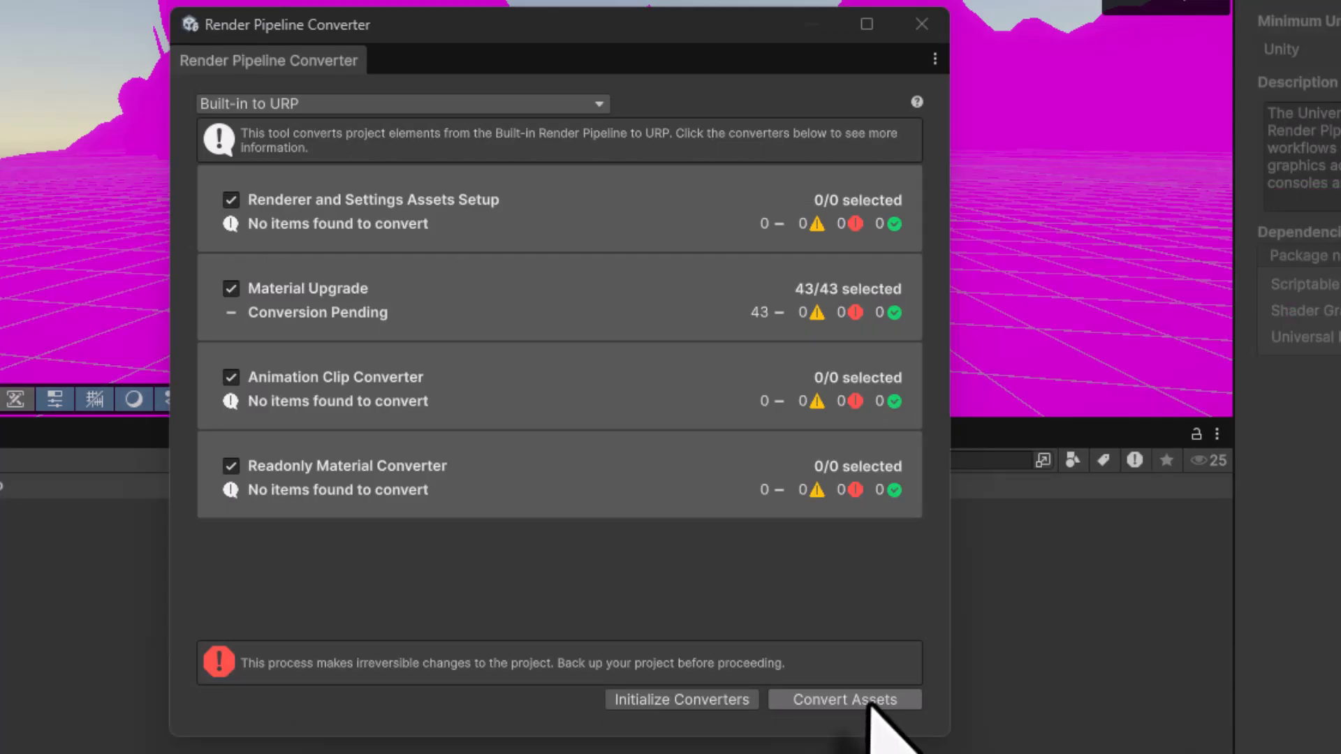
left_click(870, 702)
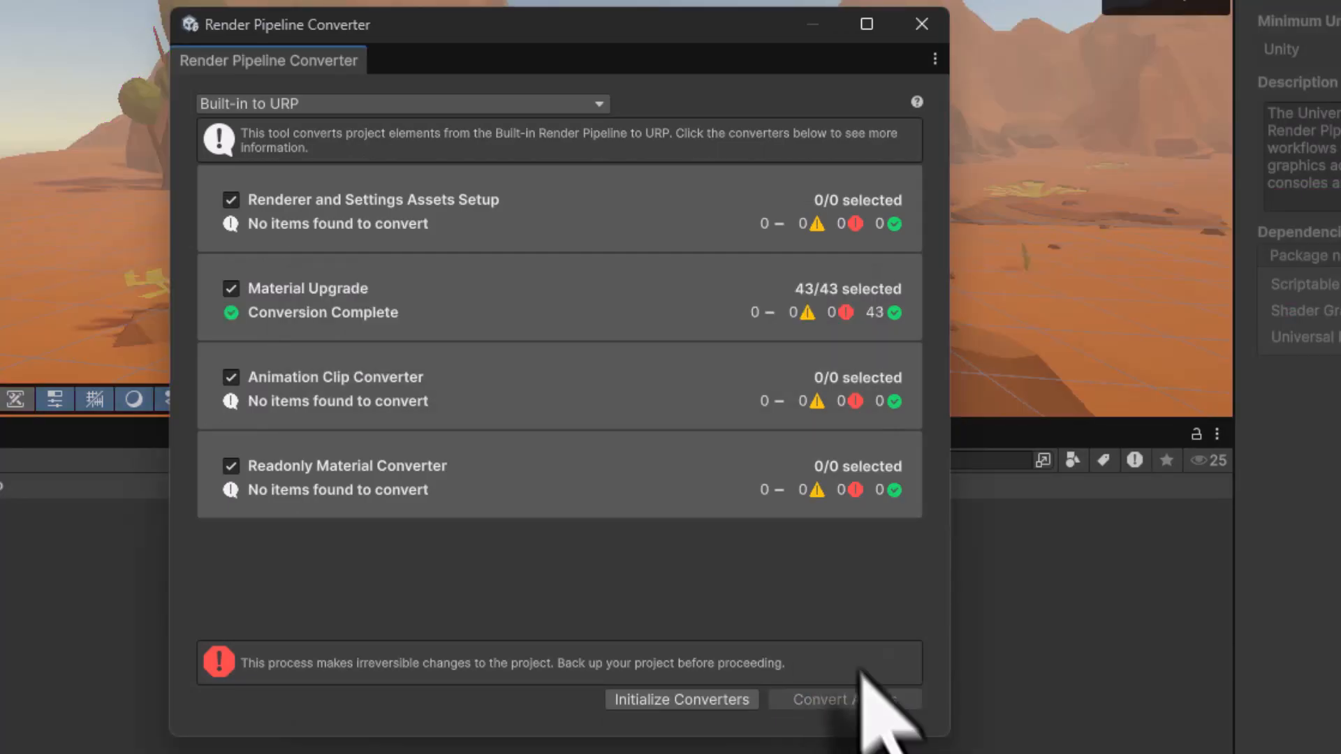
left_click(922, 25)
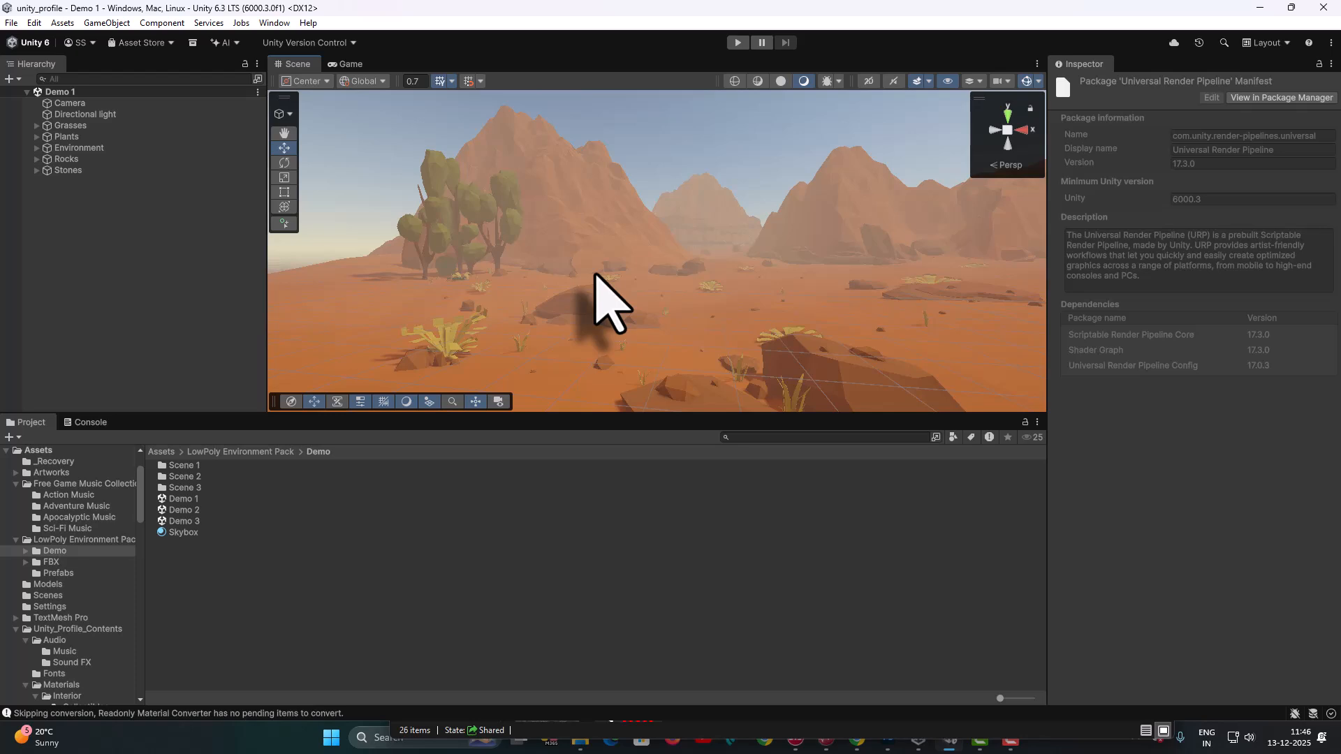
right_click_drag(591, 276, 557, 287)
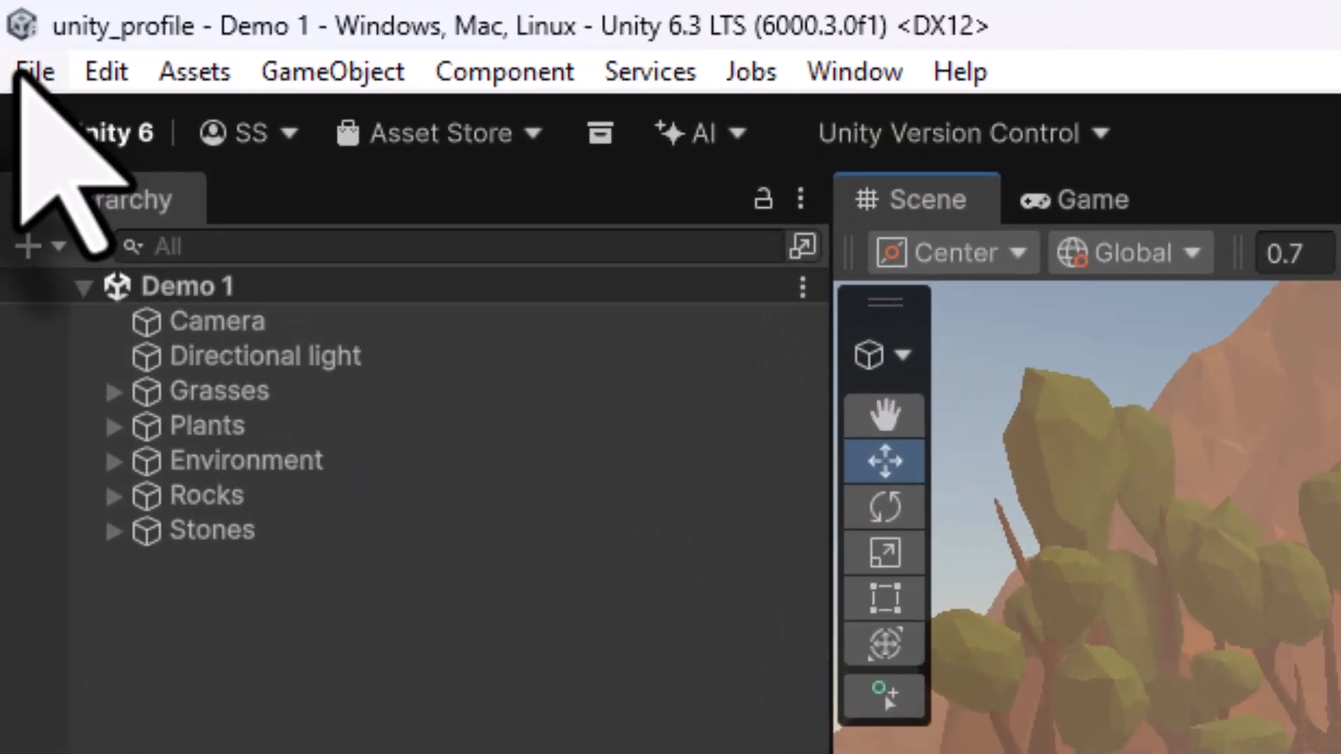
- Save the scene as 04_treasure_hunt.unity in Assets/Unity_Profile_Contents/Scenes, replacing the existing file
left_click(21, 72)
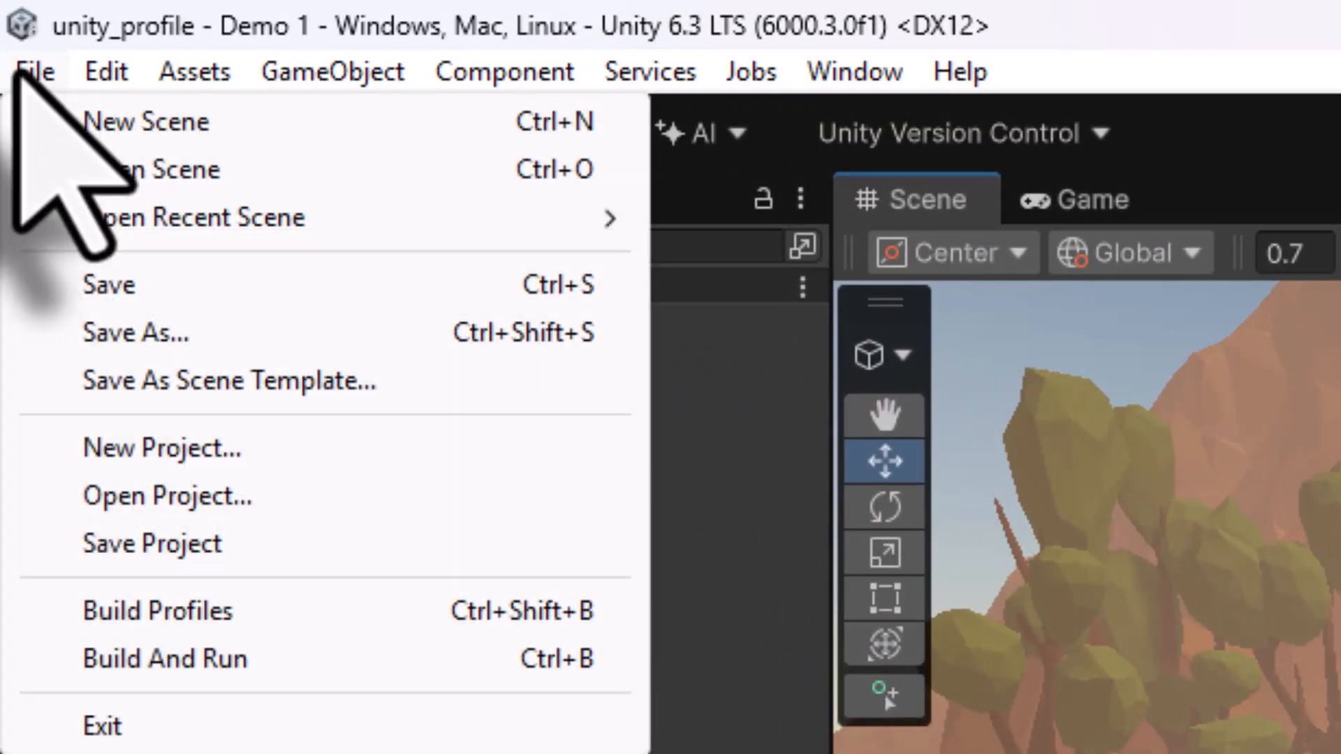
left_click(137, 333)
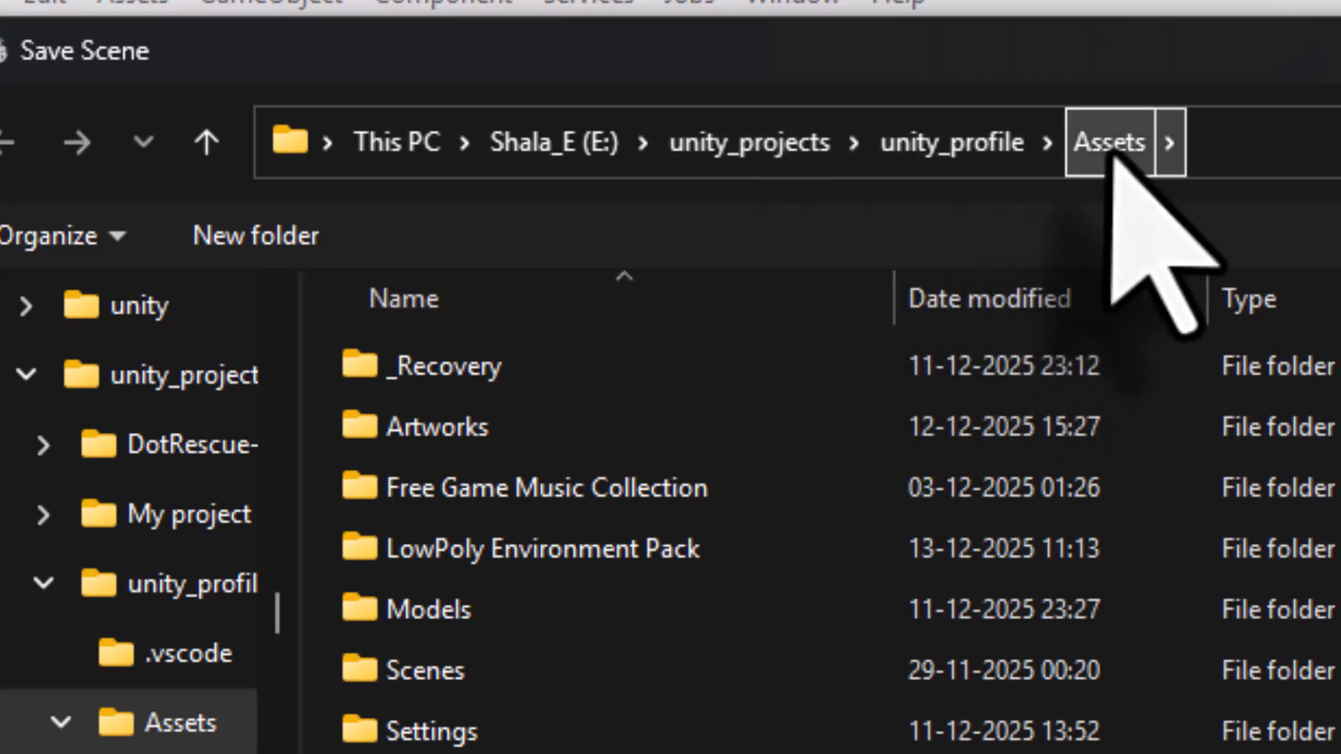
scroll(873, 629, "down", 2)
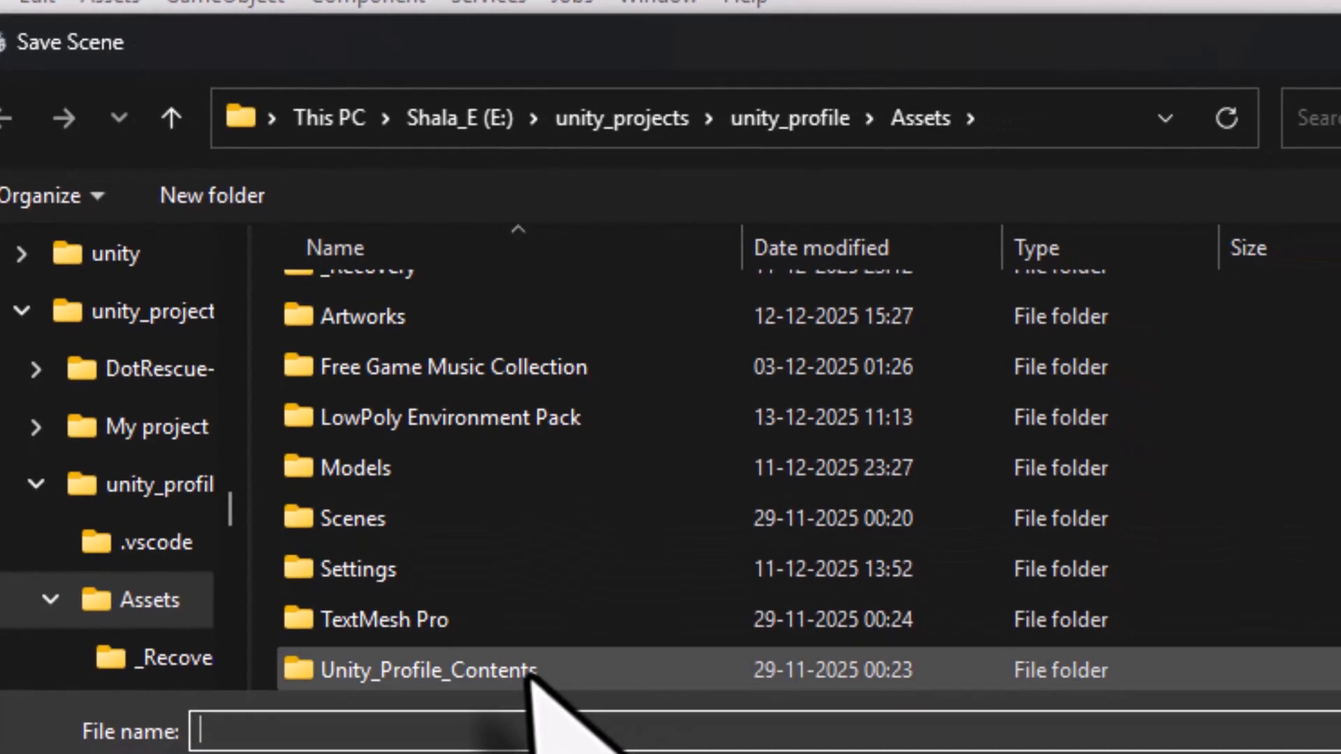
double_click(527, 670)
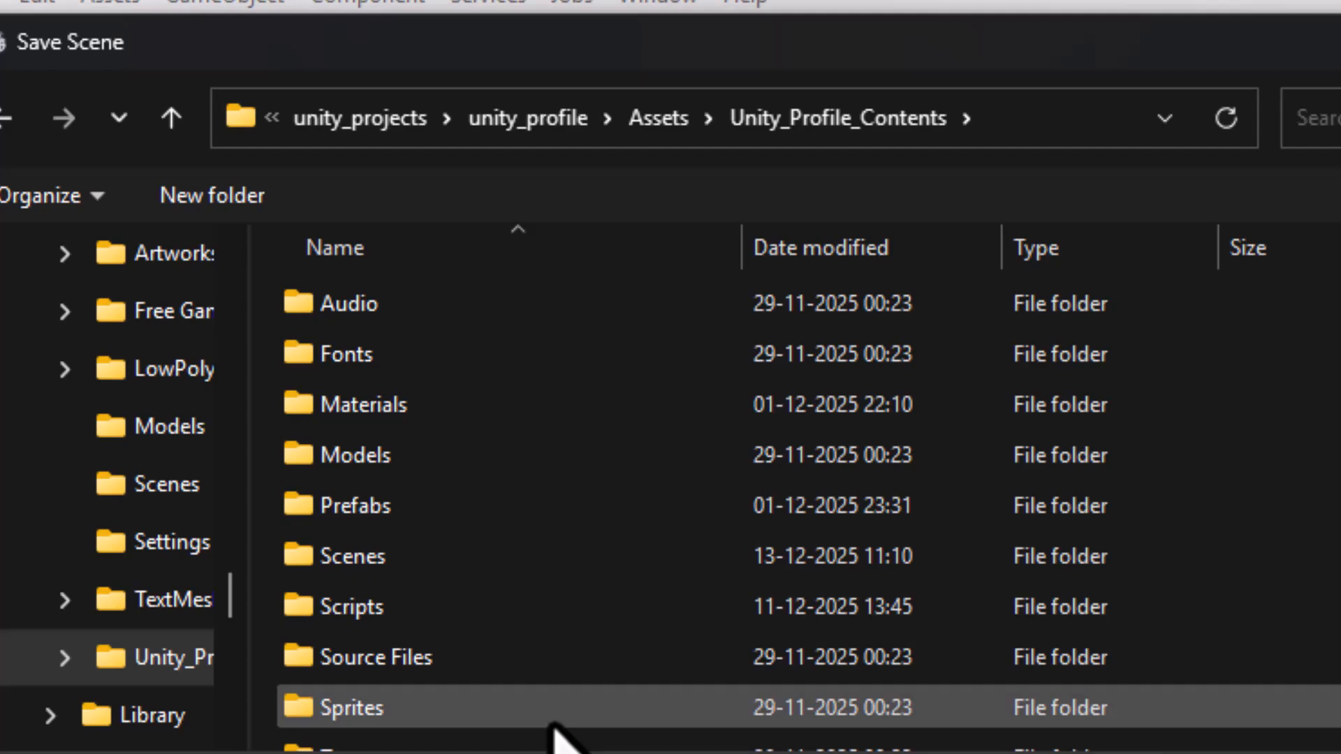
double_click(459, 556)
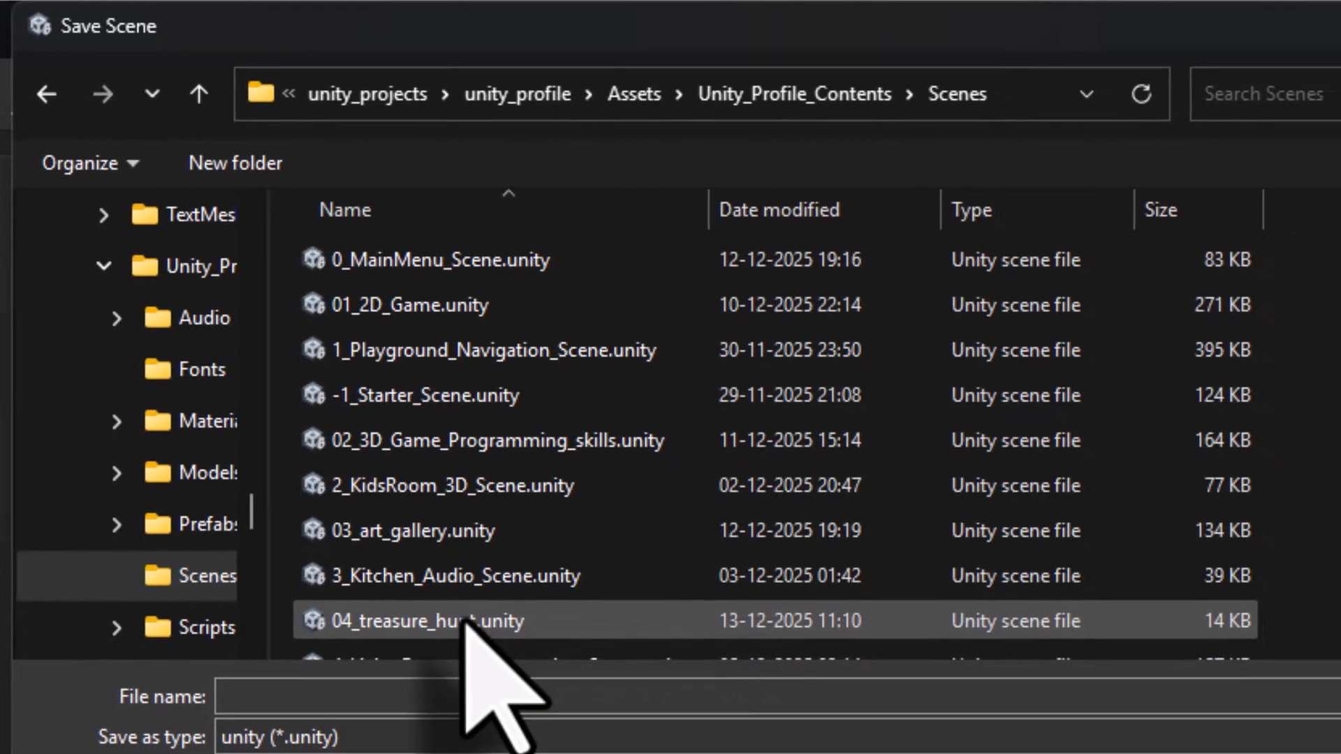
left_click(305, 718)
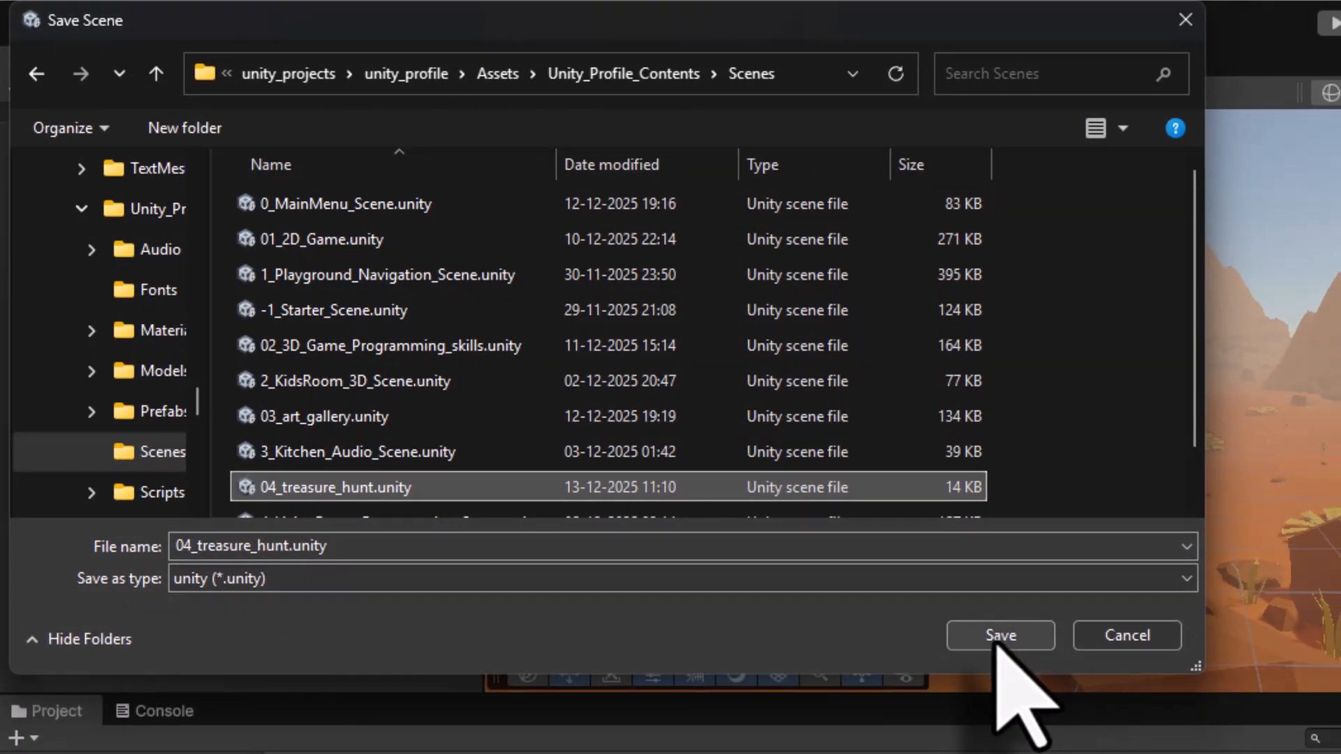
left_click(1000, 636)
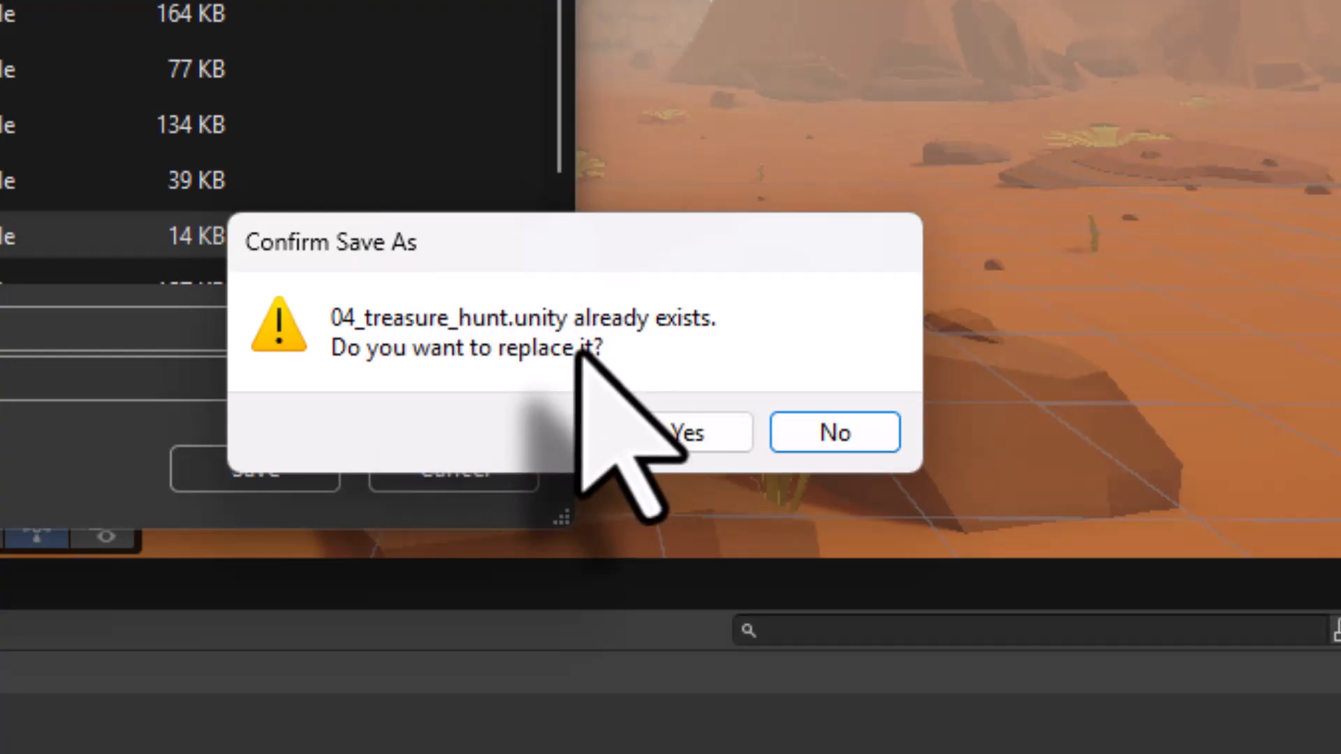
left_click(698, 447)
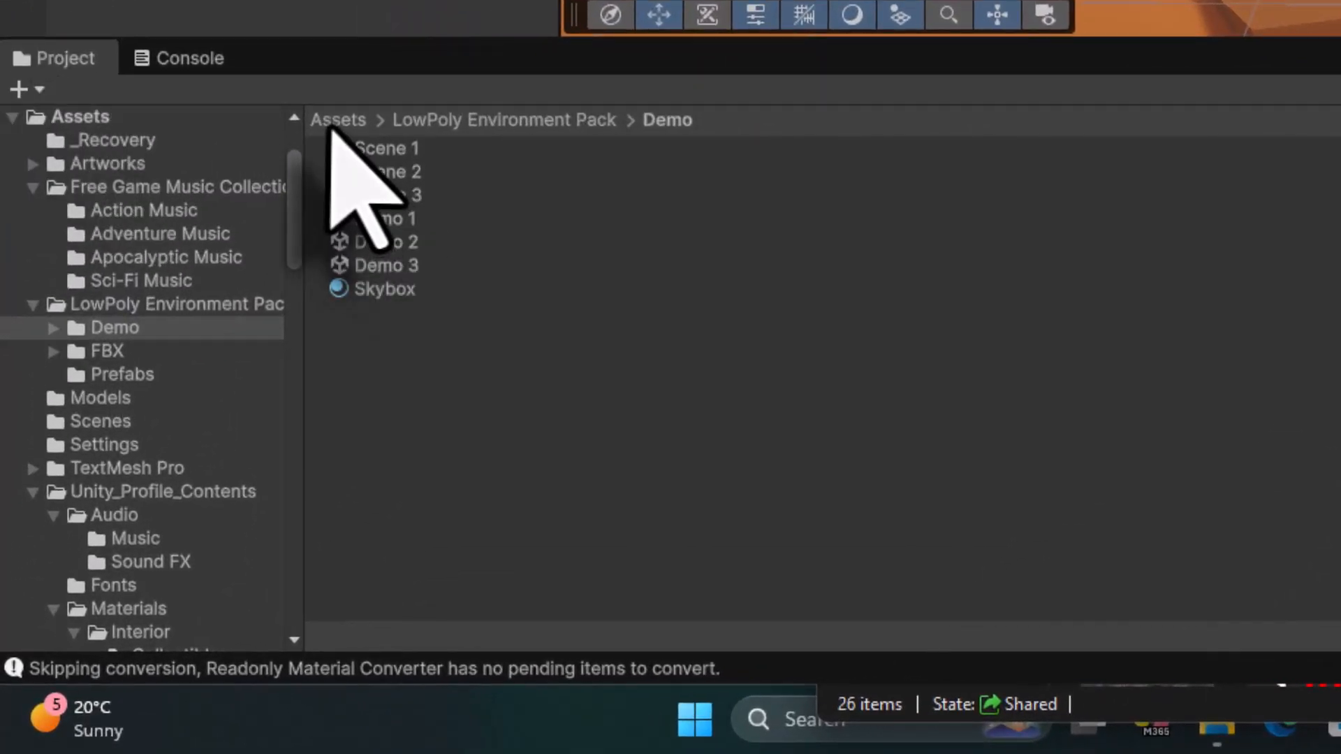
- Add the Player prefab from Unity_Profile_Contents/Source Files/SpaceRobotKyle/Prefabs into the scene hierarchy
left_click(161, 449)
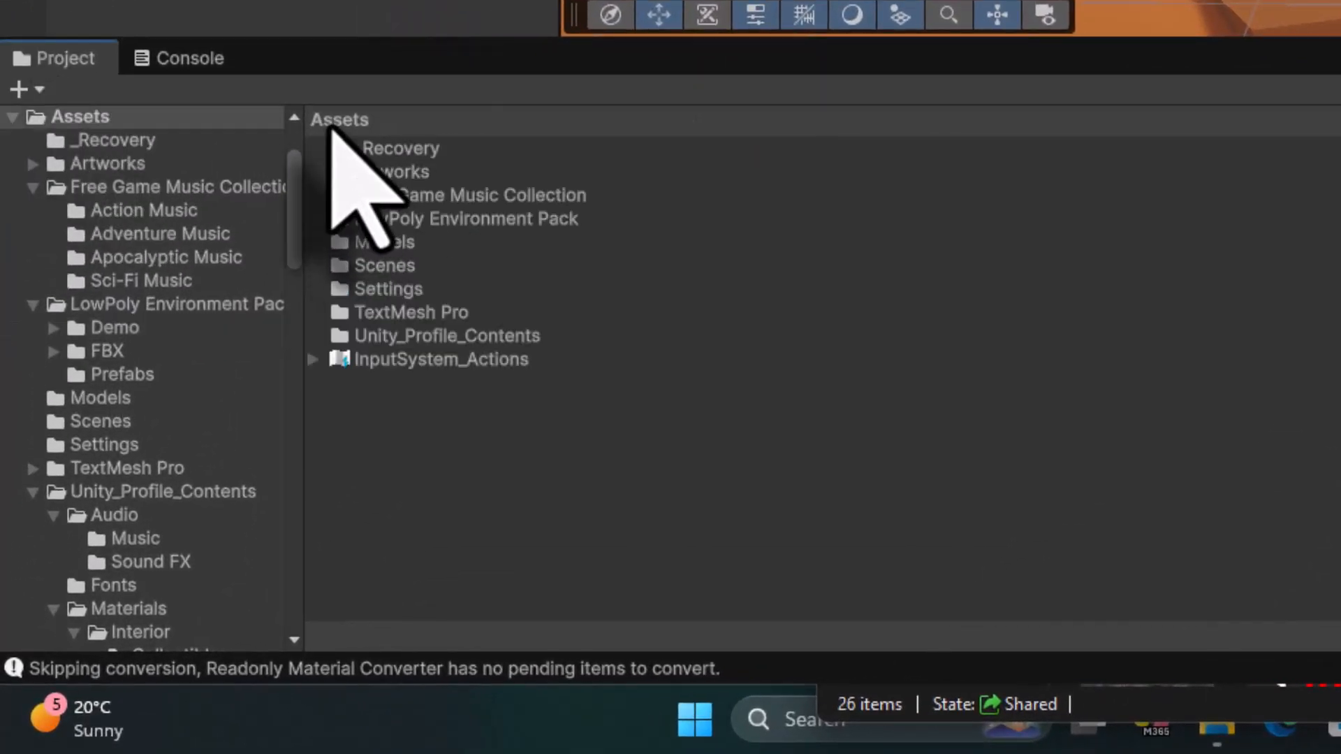
double_click(401, 339)
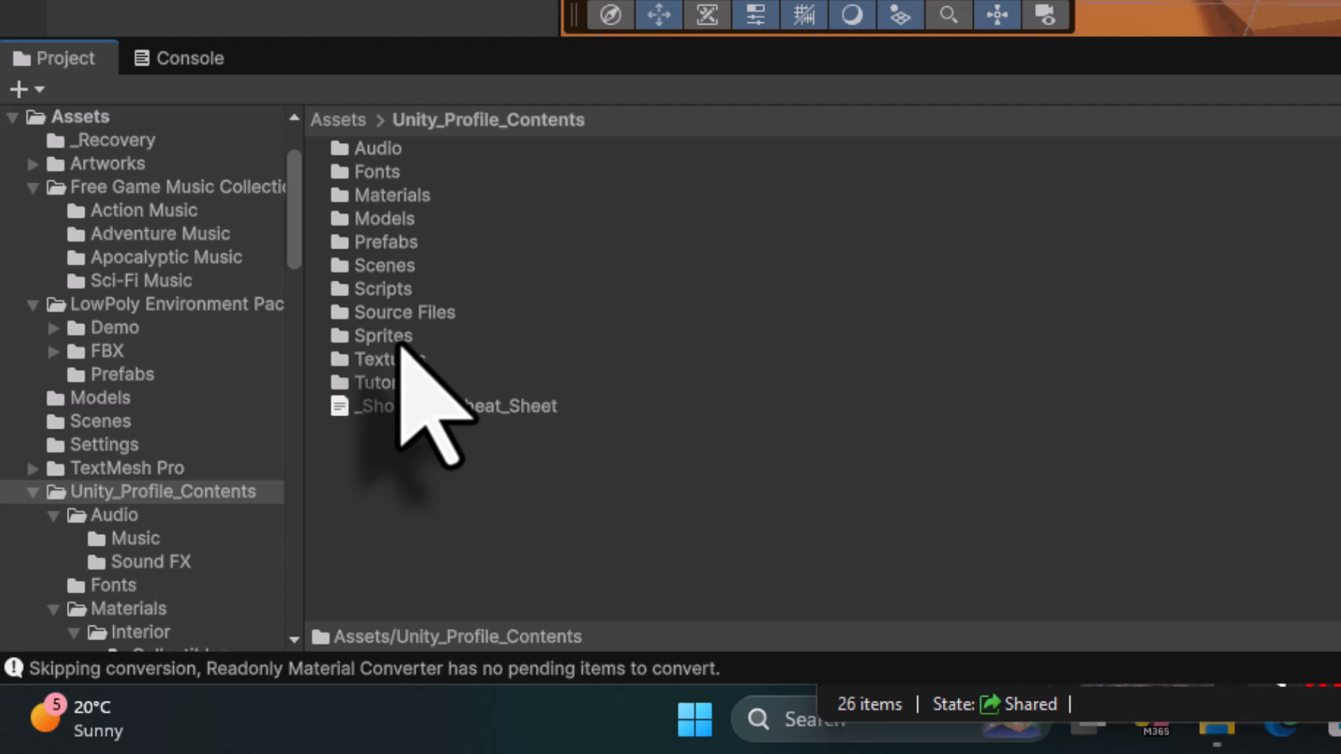
double_click(412, 312)
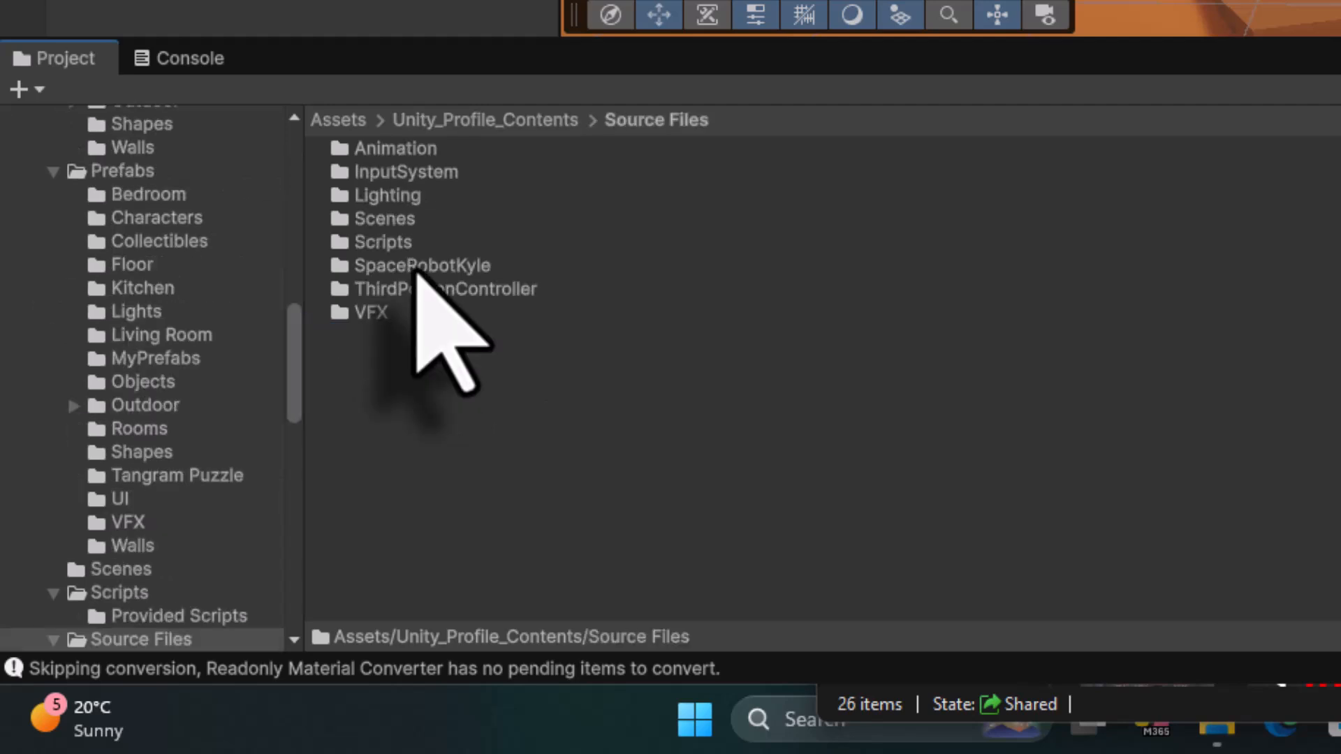
double_click(417, 268)
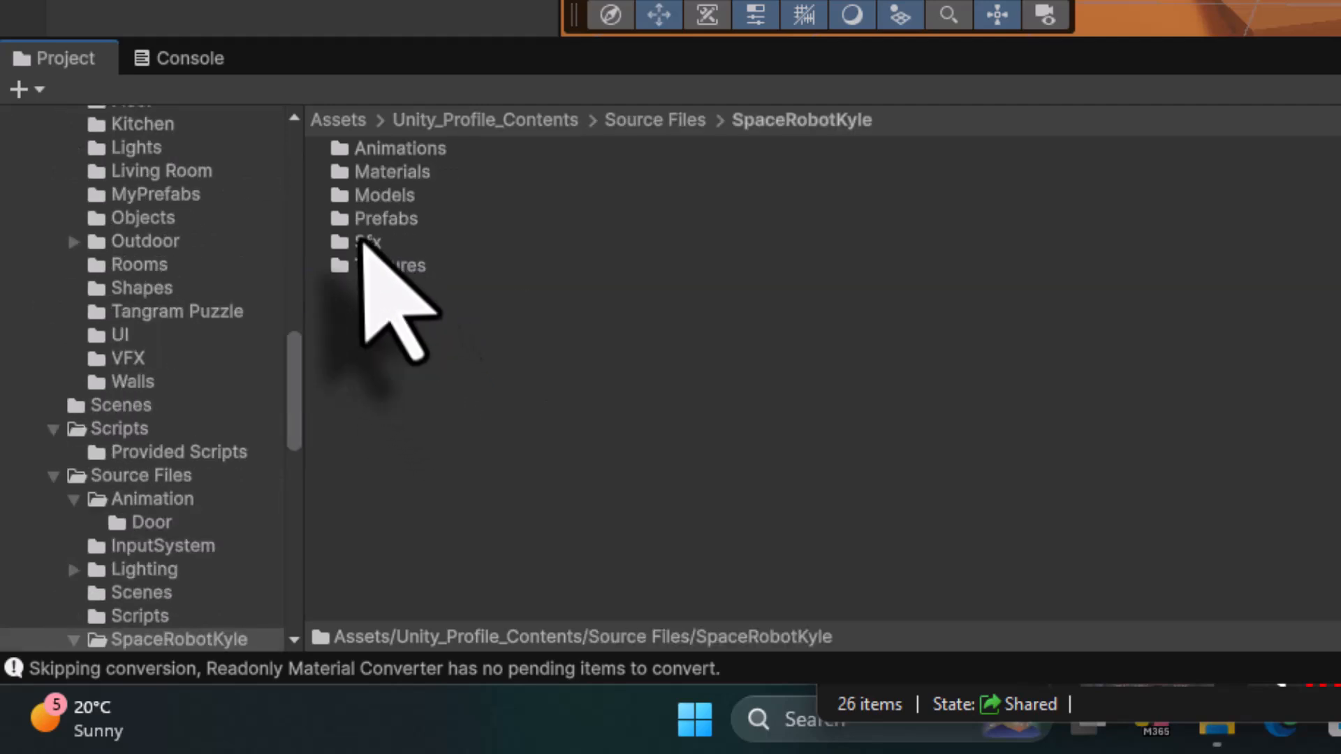
double_click(377, 218)
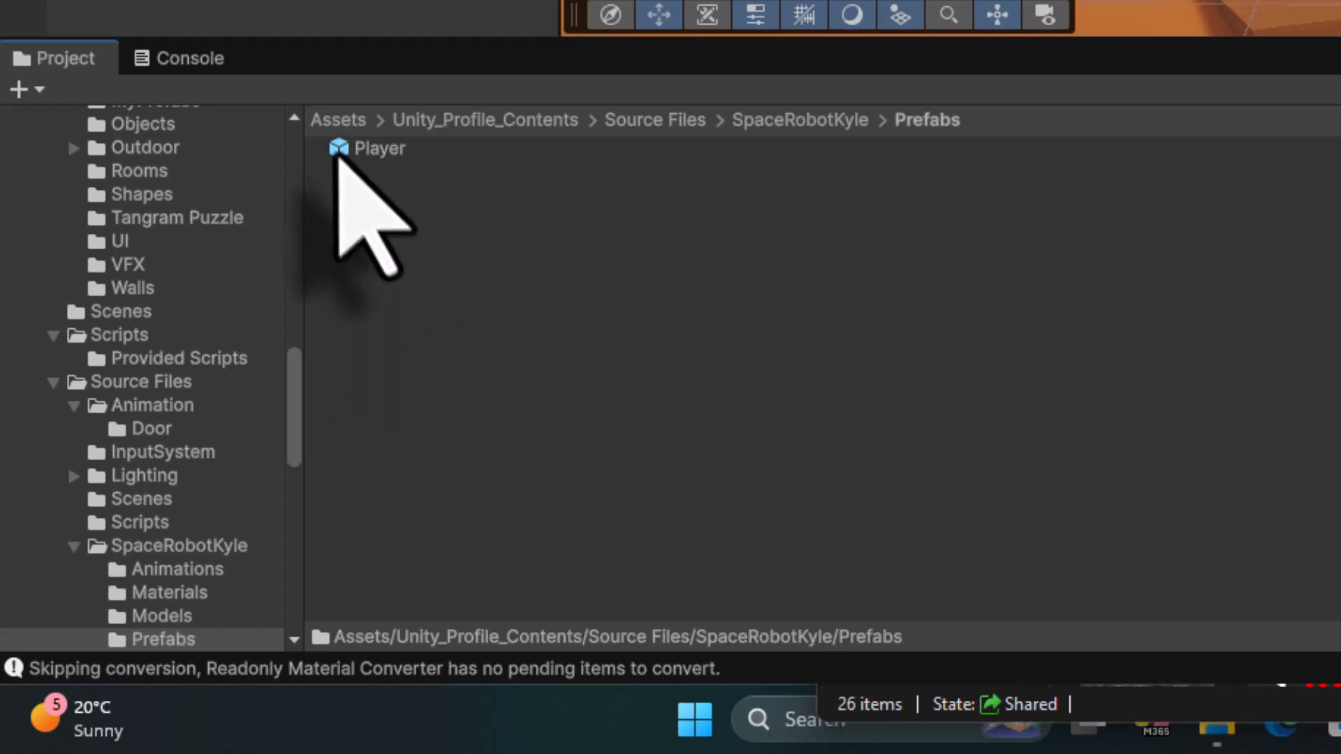
left_click(353, 149)
left_click_drag(304, 269, 190, 401)
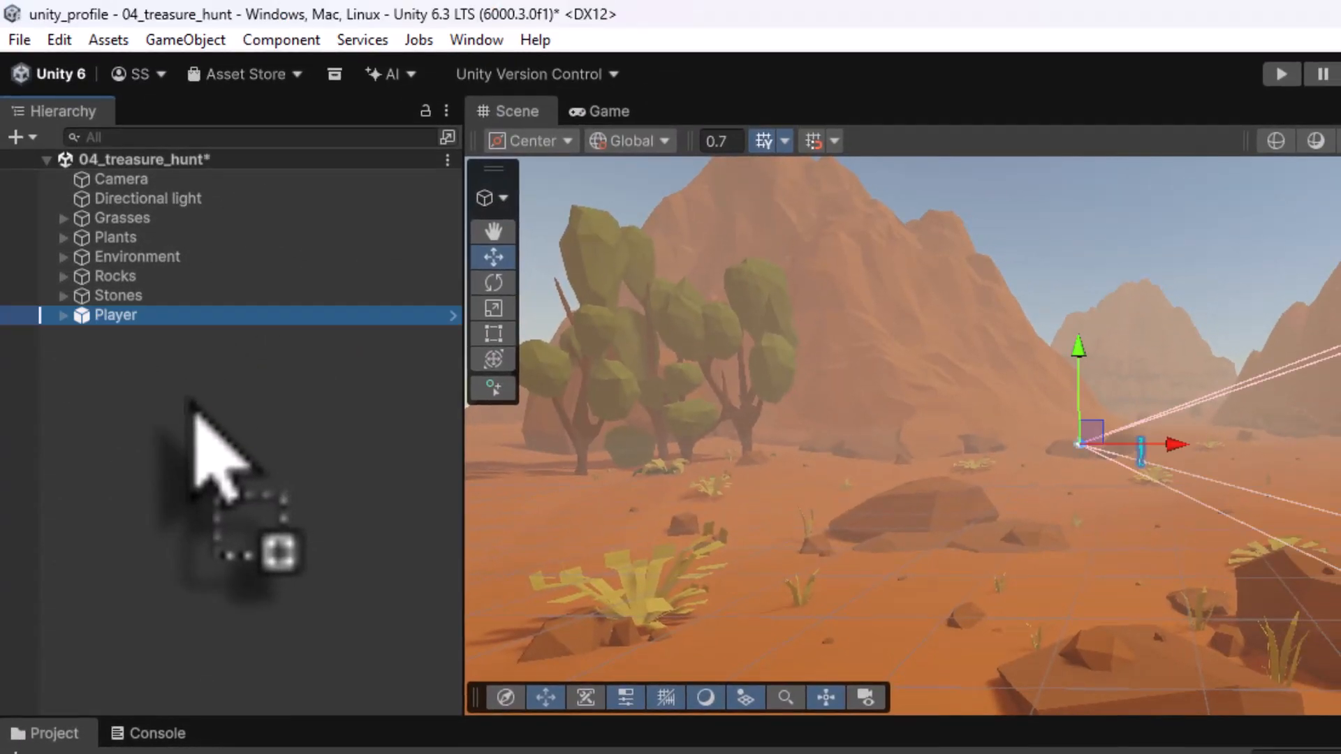
- Delete the scene's original Camera object
left_click(111, 183)
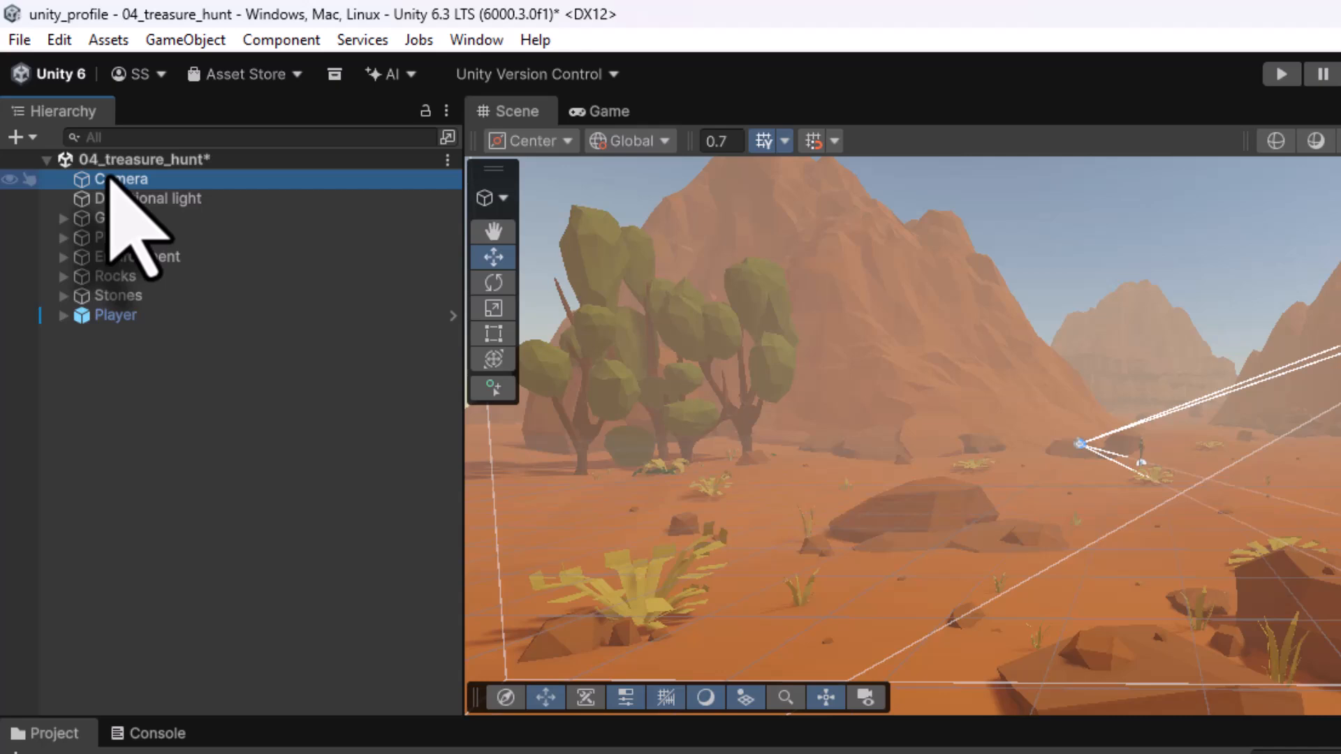
key("Delete")
left_click(78, 295)
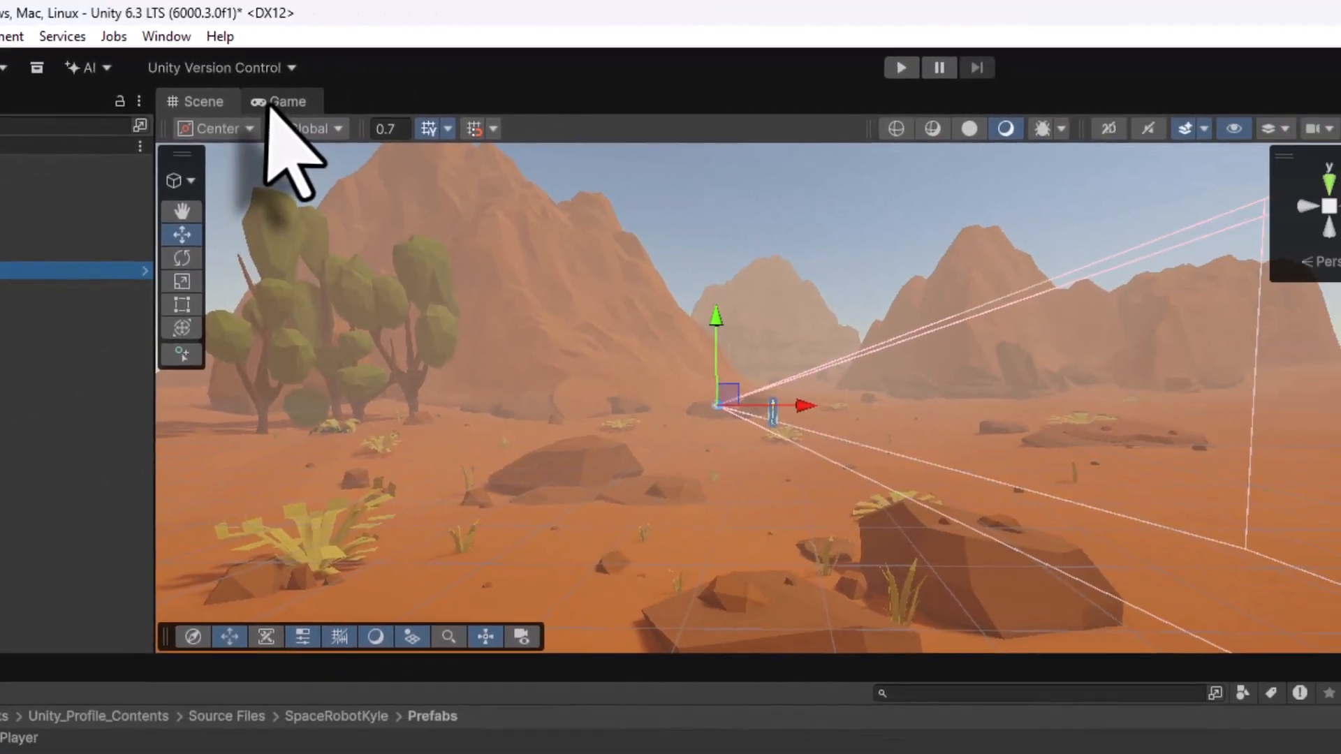
- Reset the Player's Transform so its position and rotation are zeroed
left_click(599, 111)
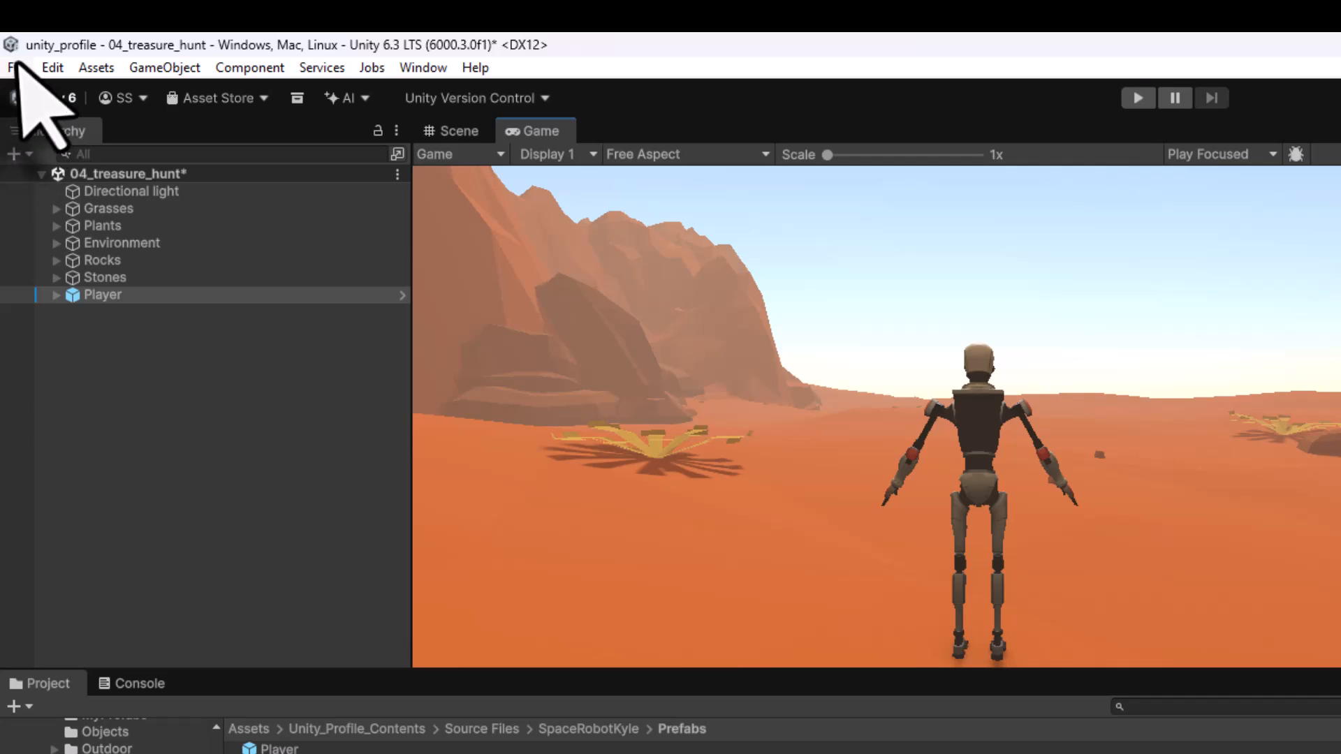
left_click(15, 67)
left_click(40, 170)
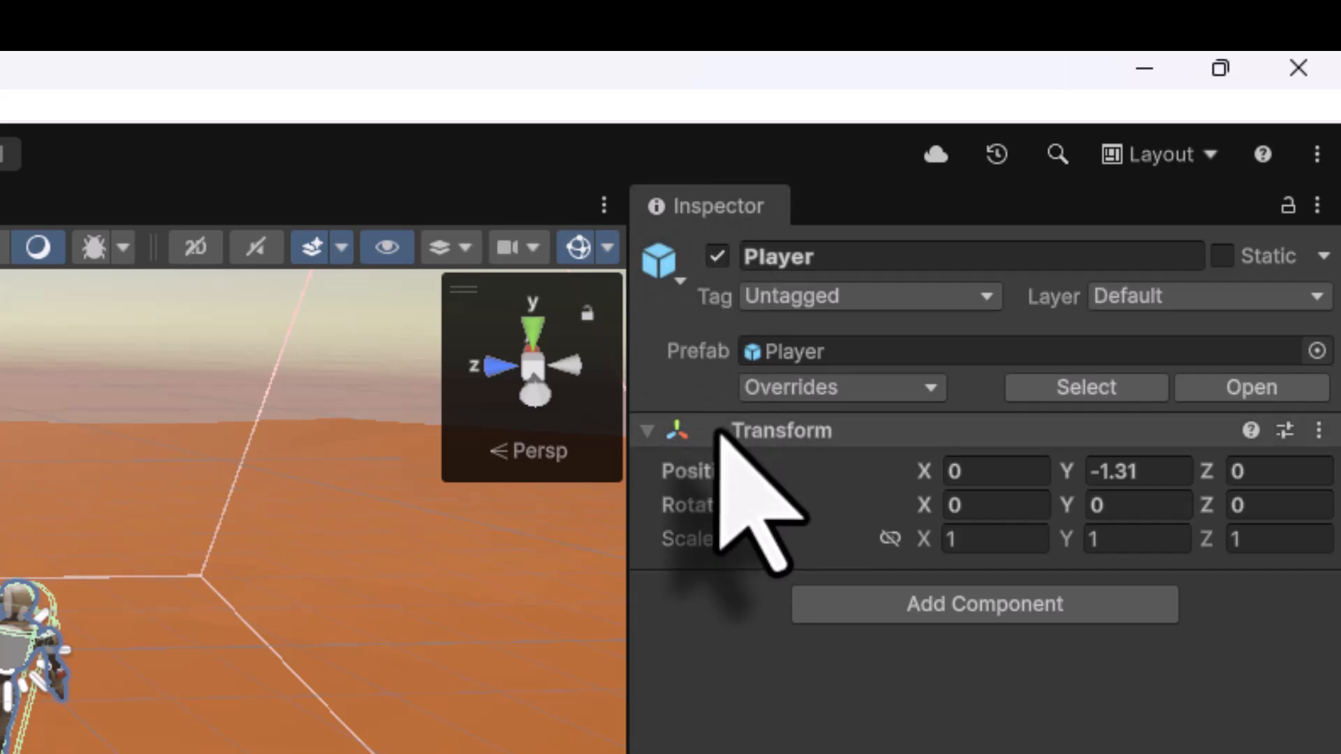
left_click(1318, 430)
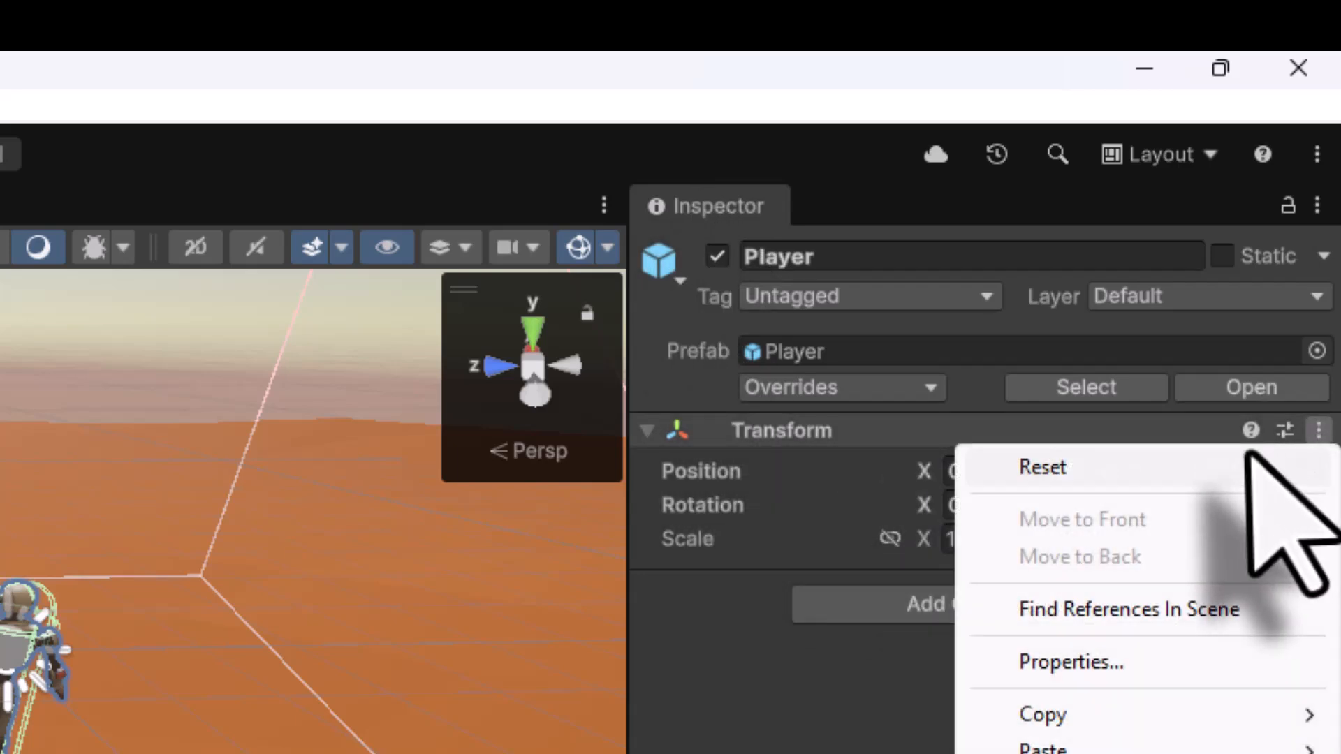
left_click(1229, 467)
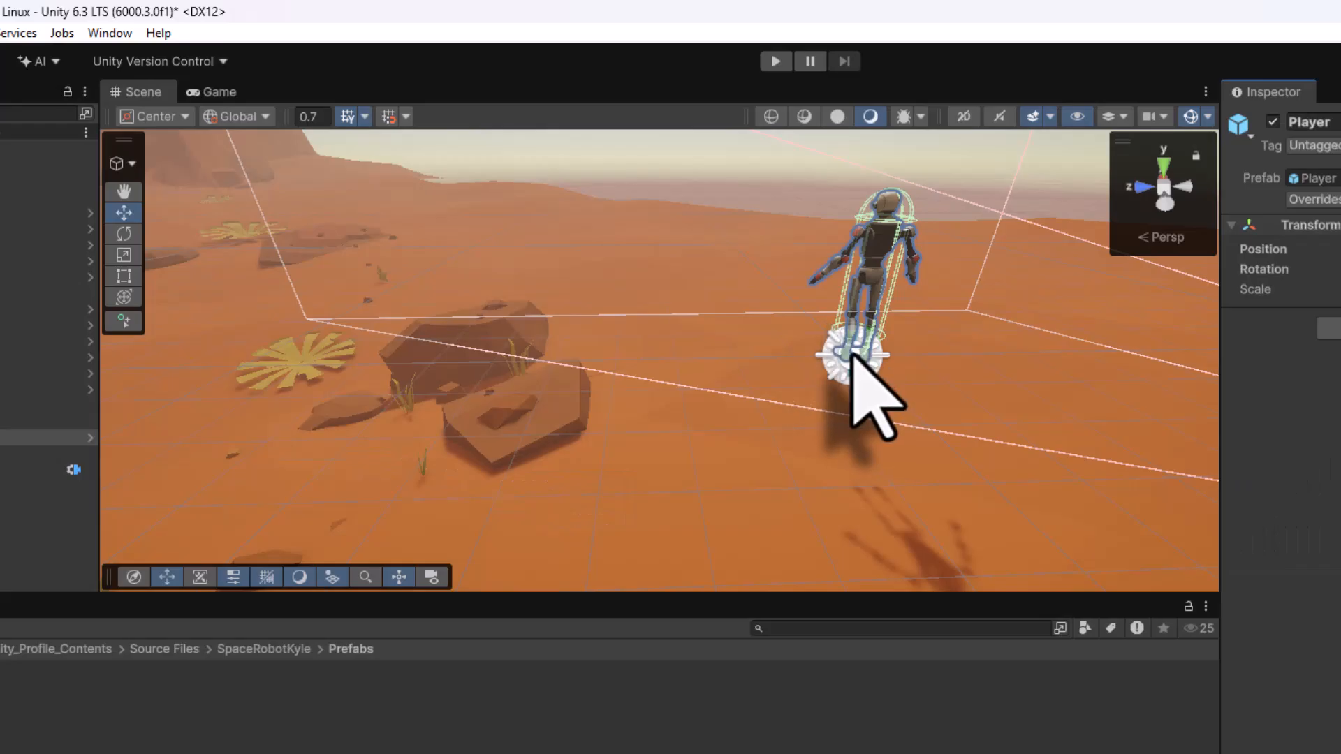
- Save the scene
left_click_drag(853, 355, 913, 224, "alt")
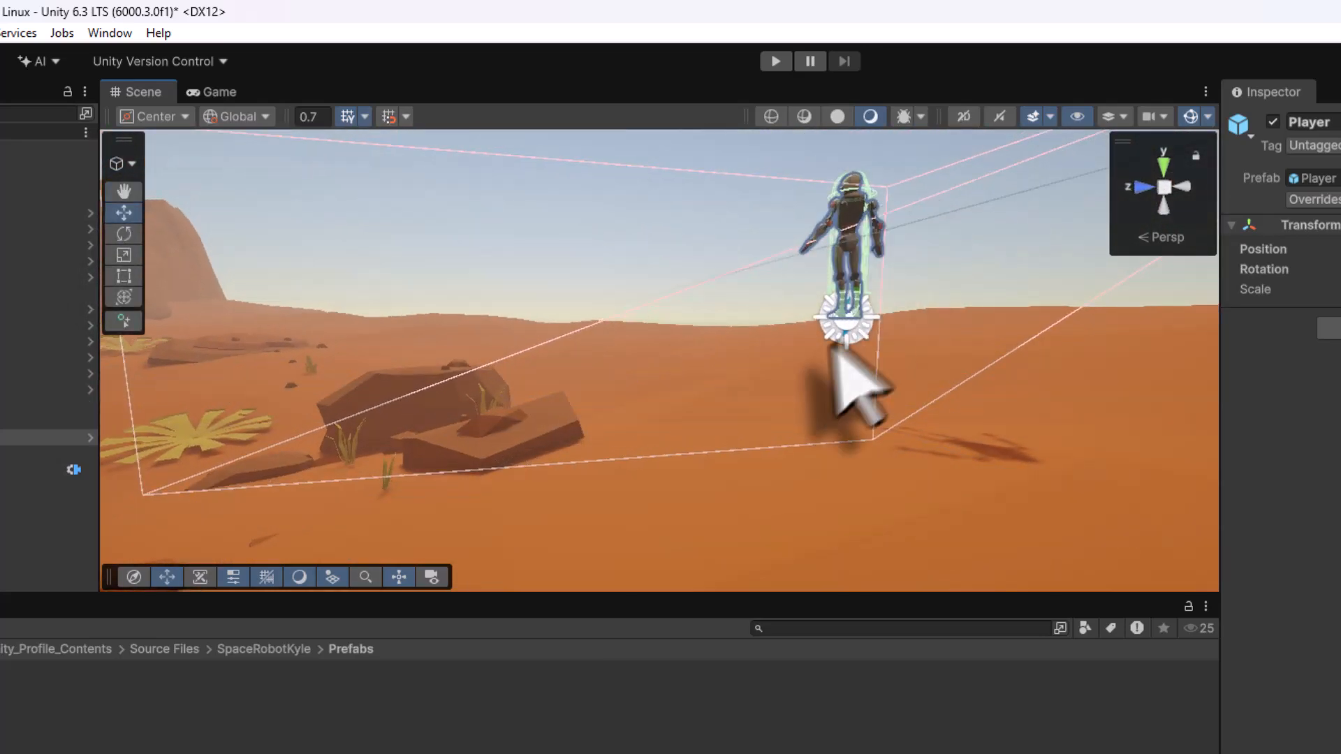
left_click(17, 60)
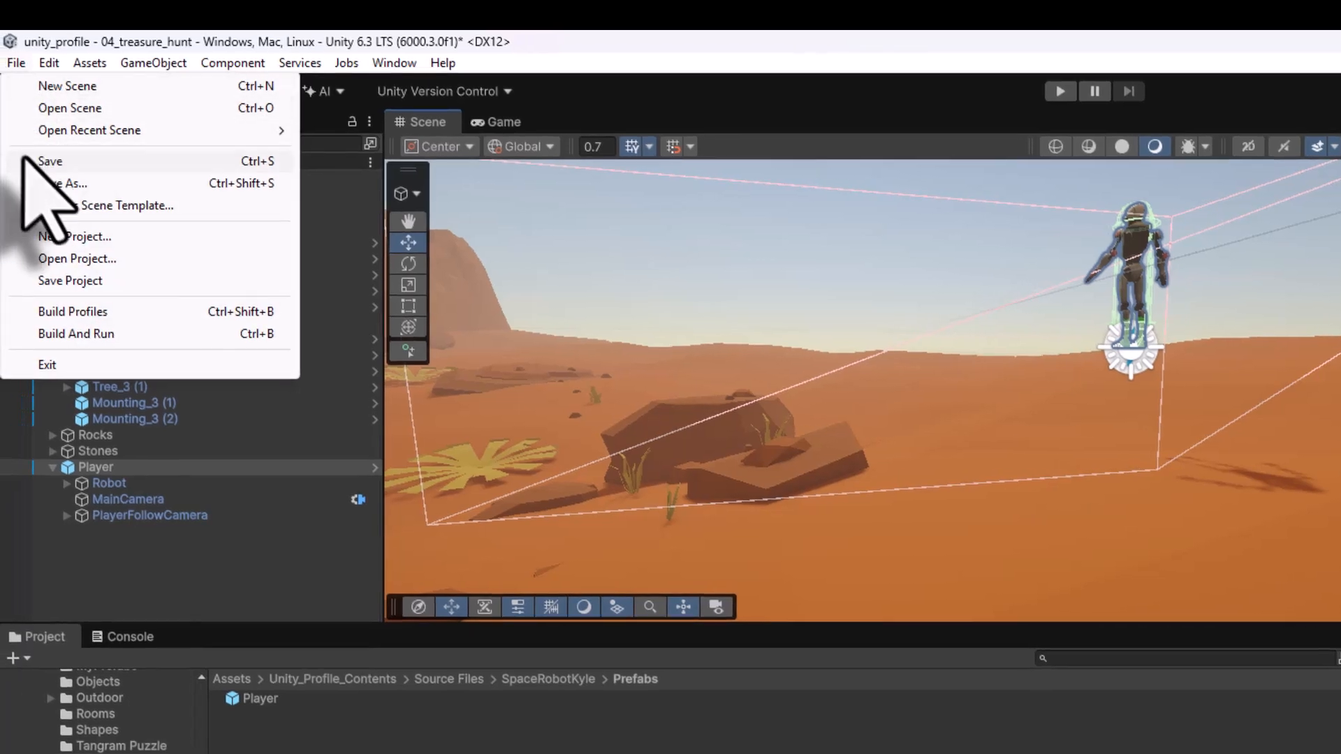
left_click(32, 162)
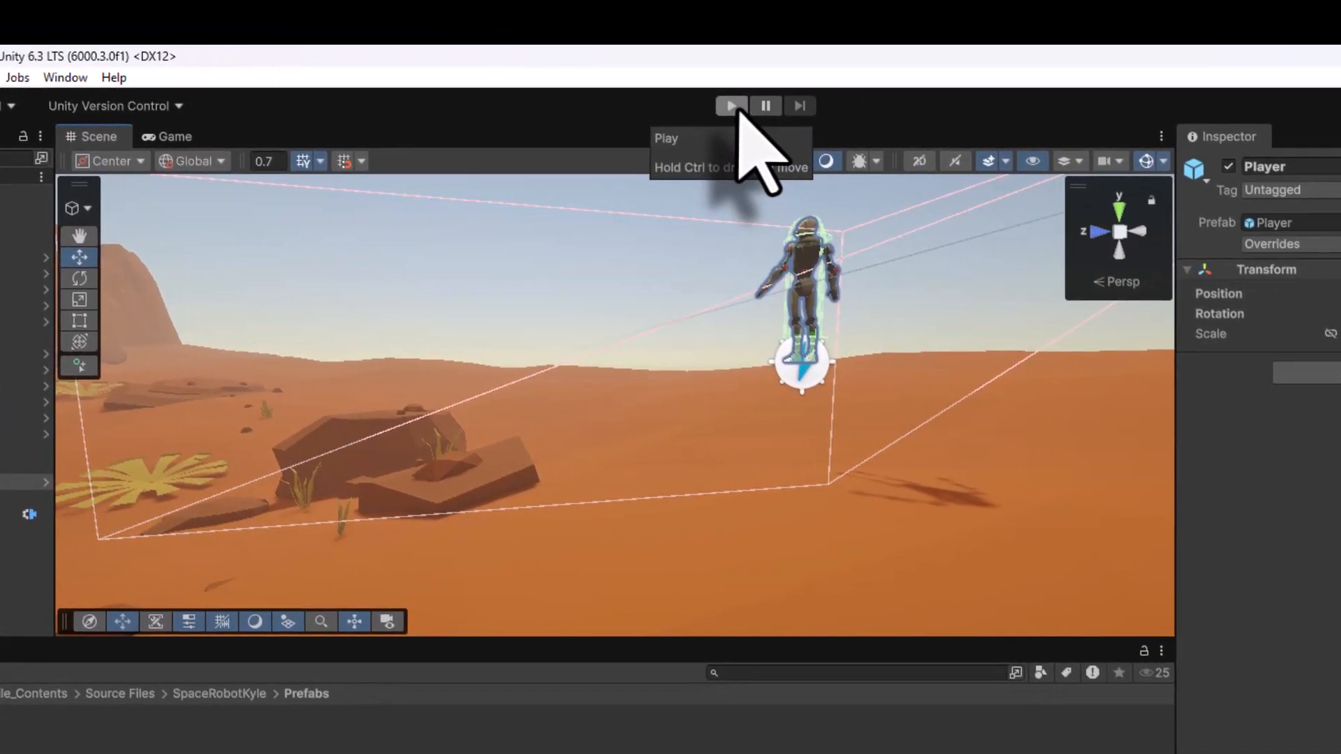
- Play the scene to test the robot player in the desert, then stop play mode
left_click(1034, 93)
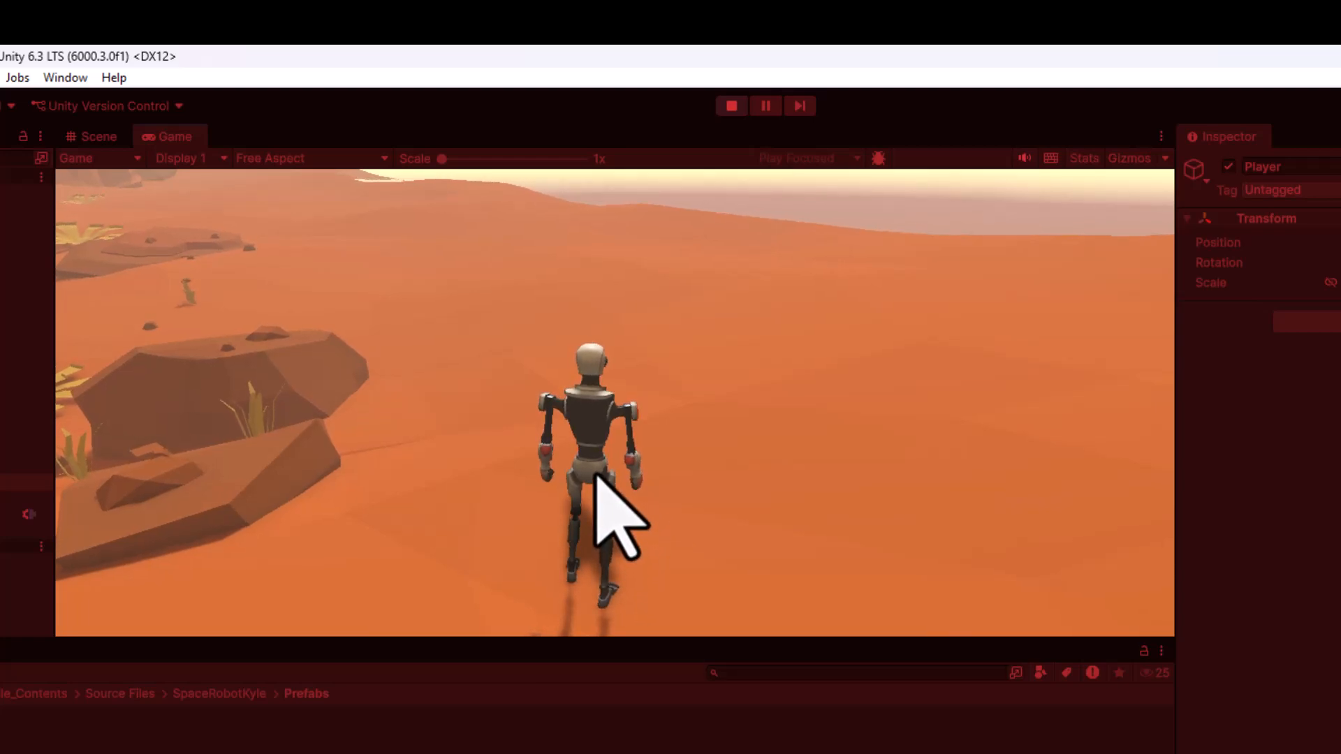
left_click(731, 106)
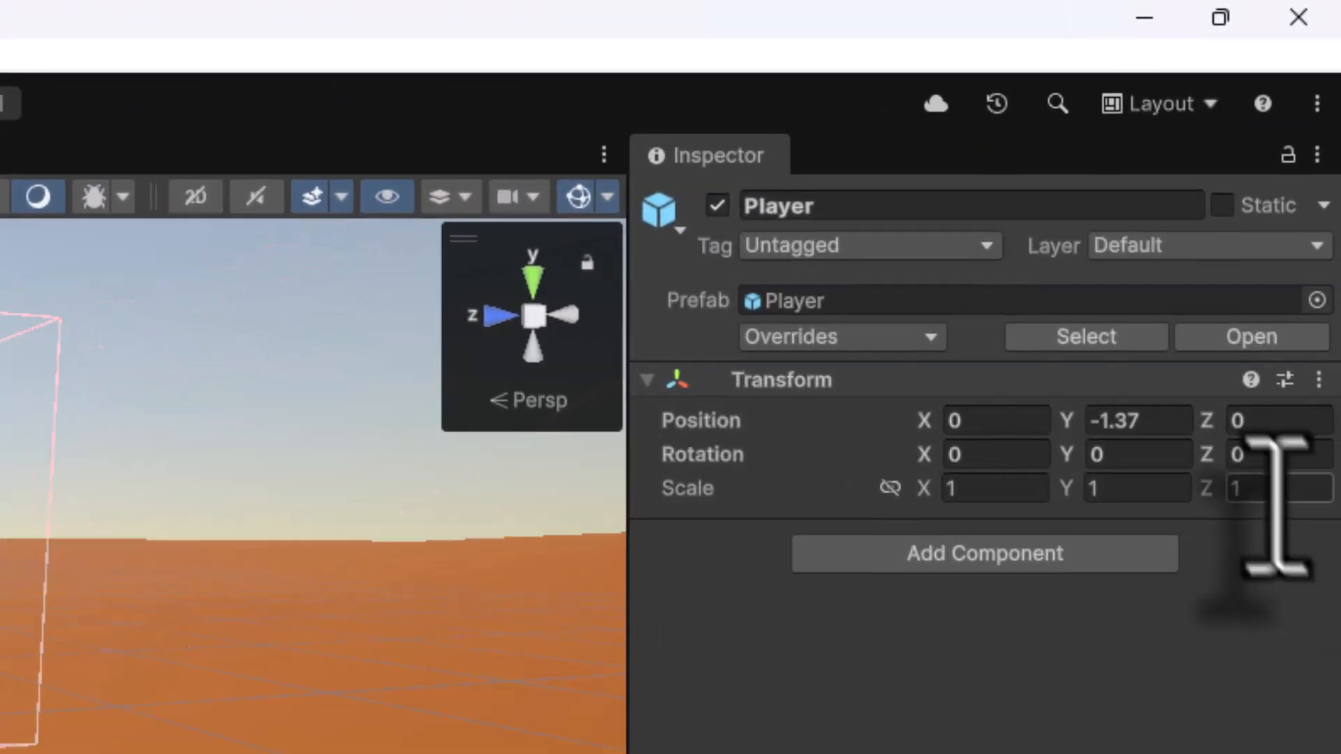
- Set the Player's Y position to -1.32 and save the scene
left_click(1148, 423)
key("BackSpace")
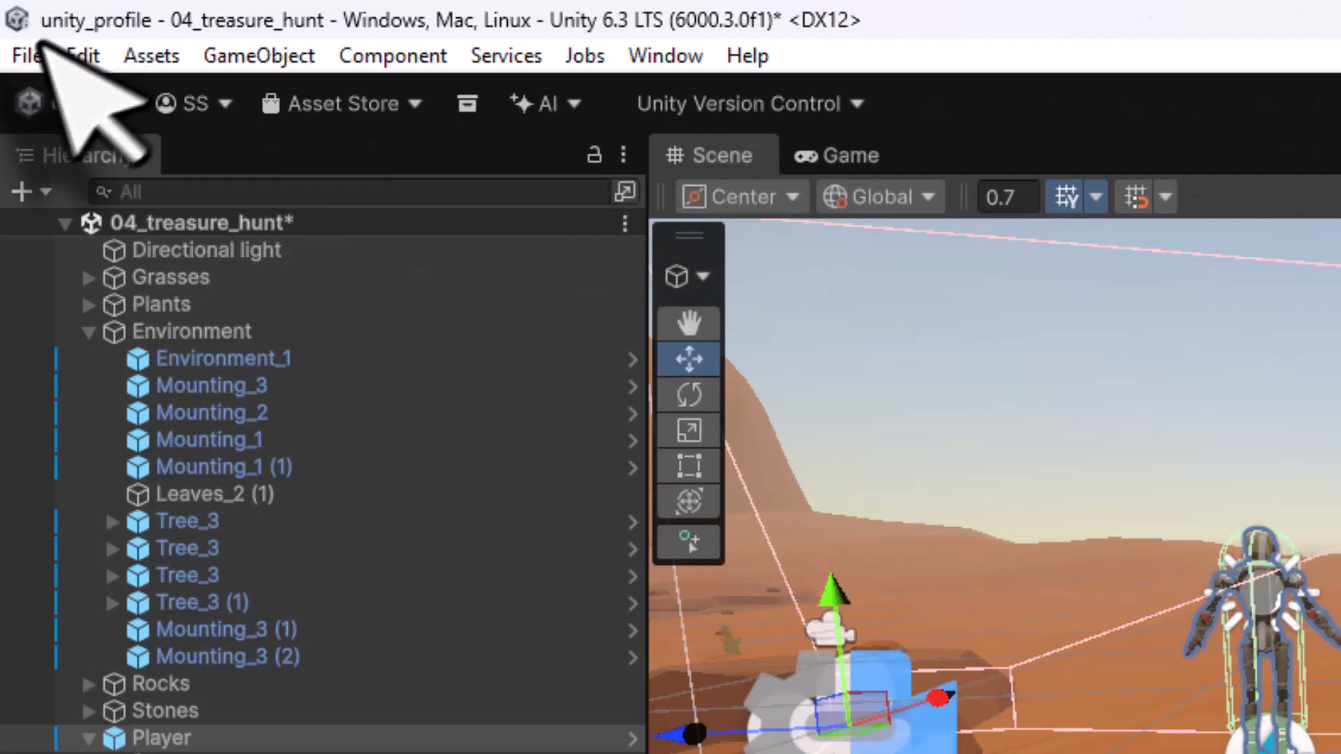
left_click(30, 54)
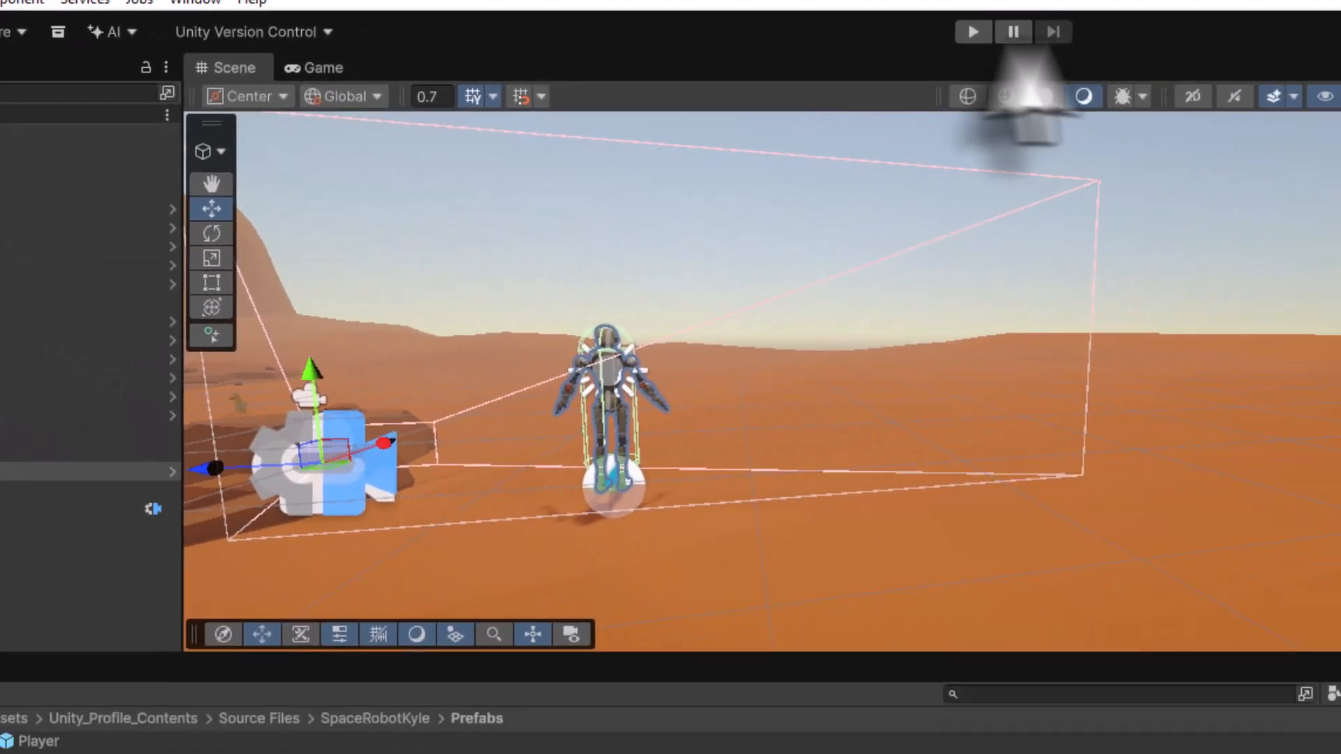
- Play the scene, walk the robot left and right to test its movement, then stop play mode
left_click(838, 21)
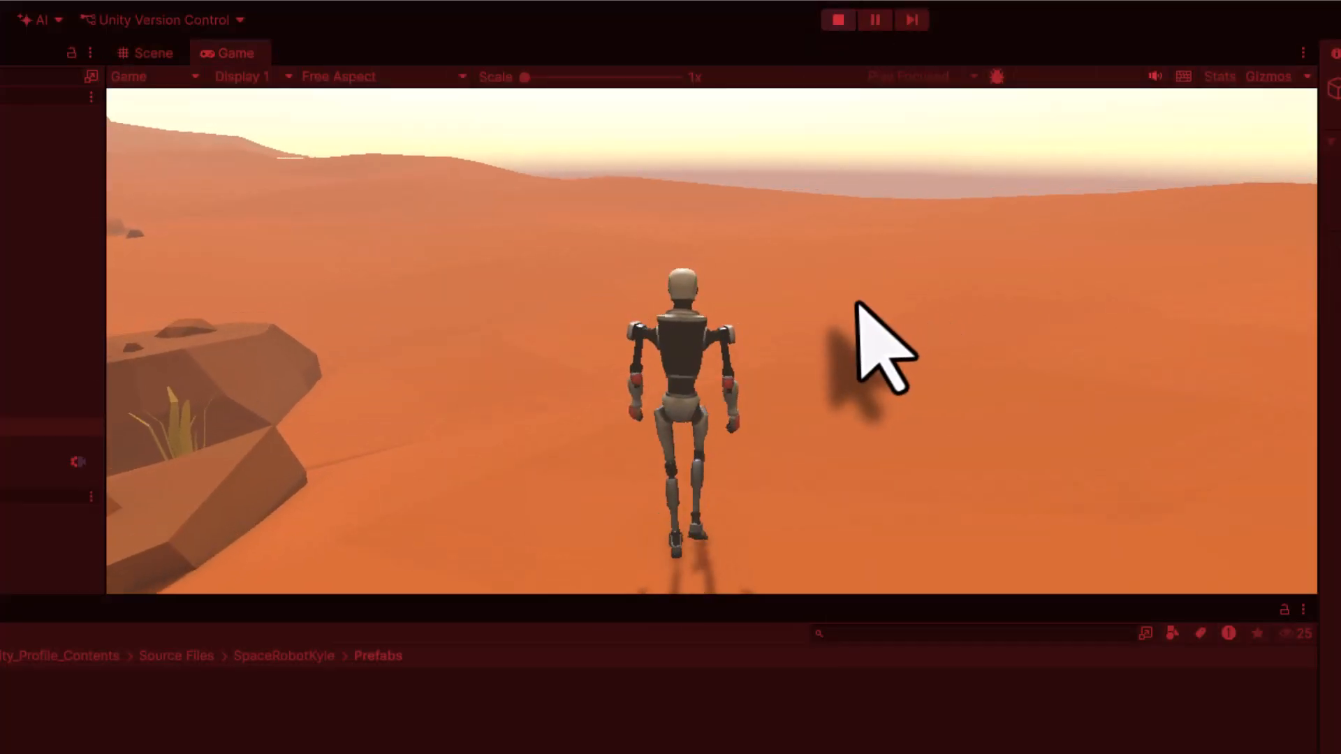
key("a")
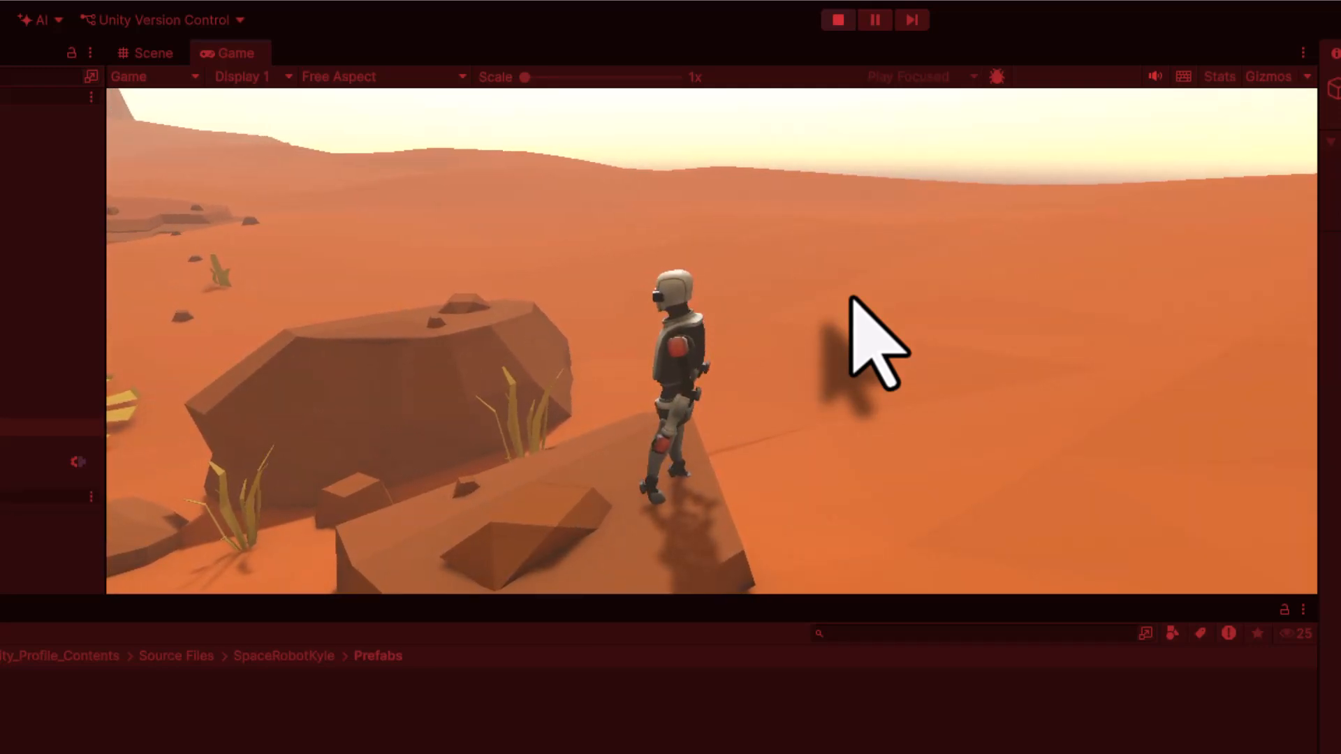
key("d")
key("a")
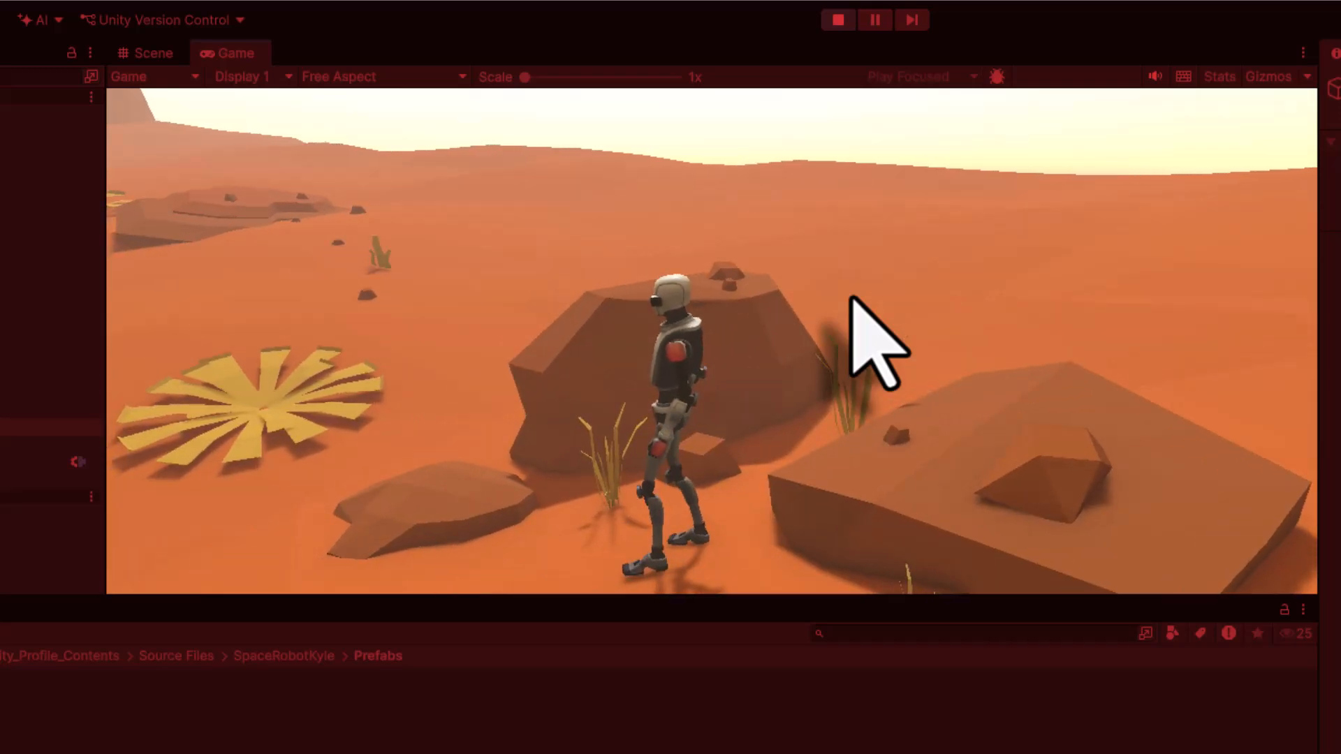
key("d")
key("a")
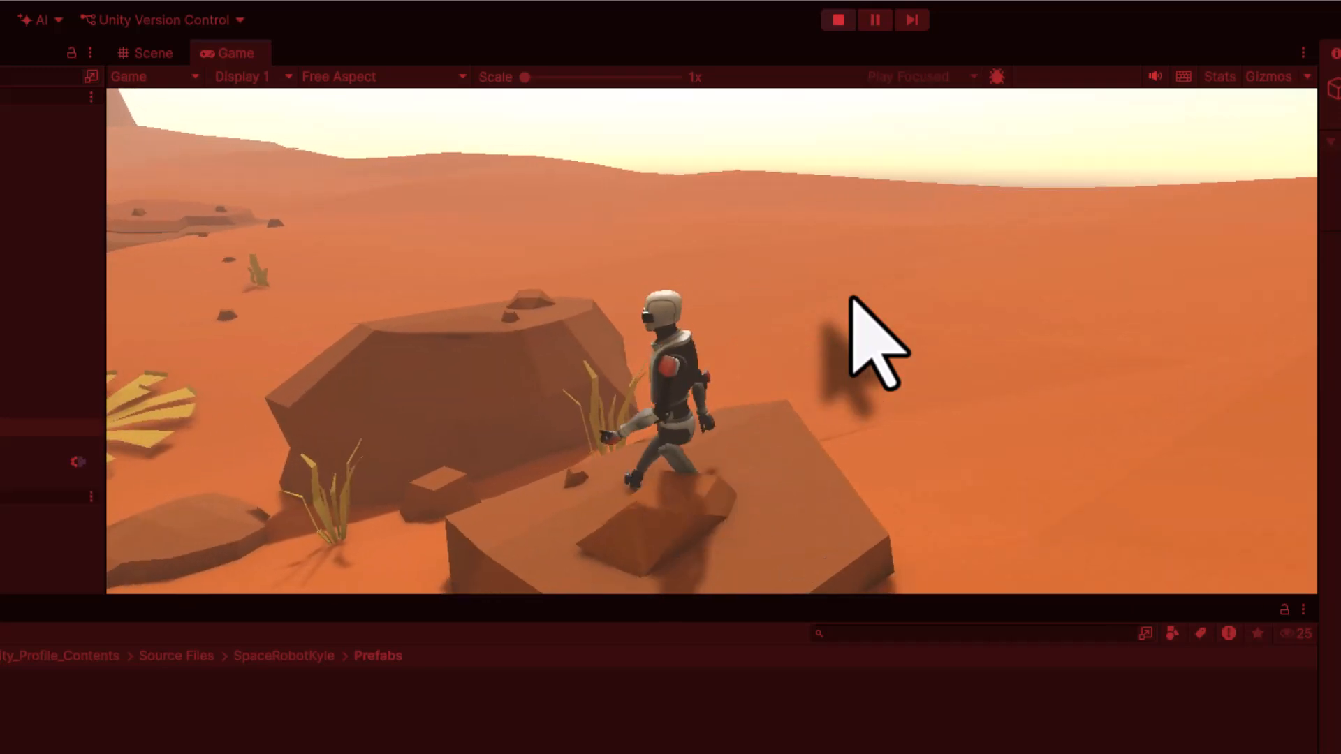
key("d")
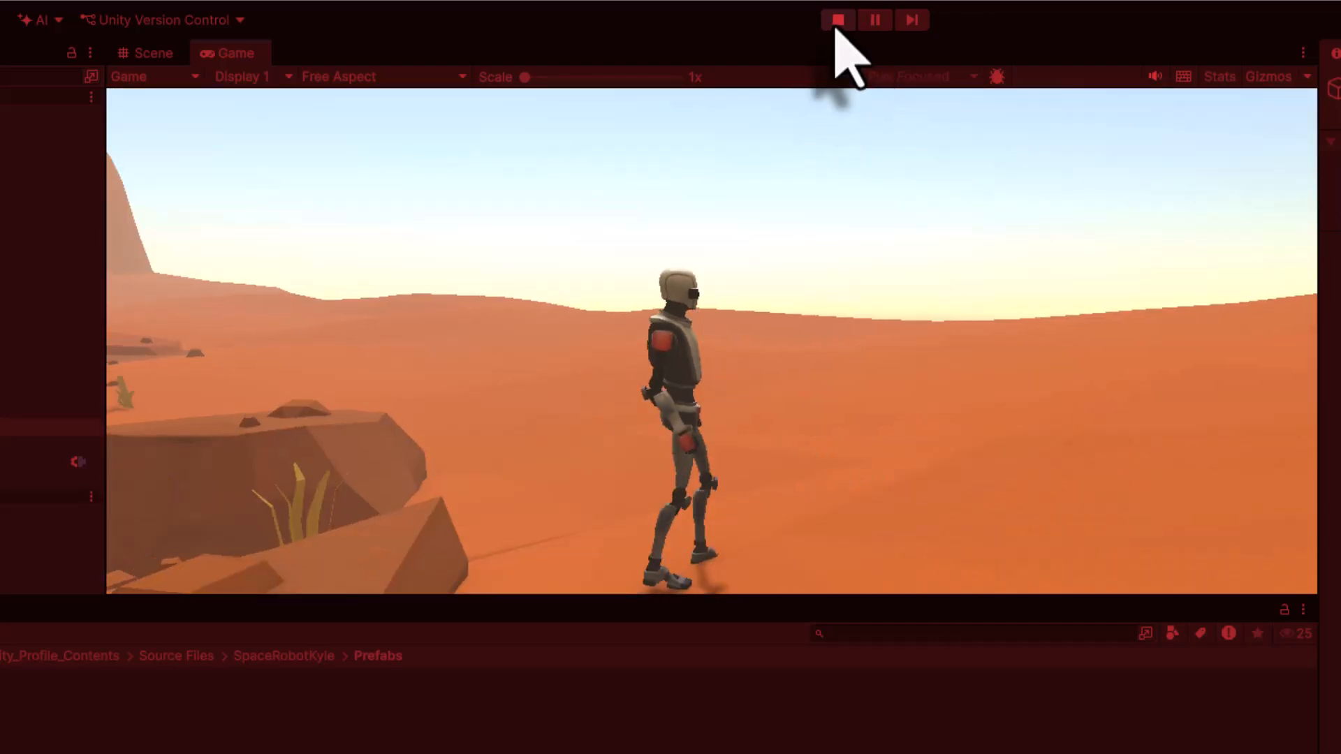
left_click(838, 23)
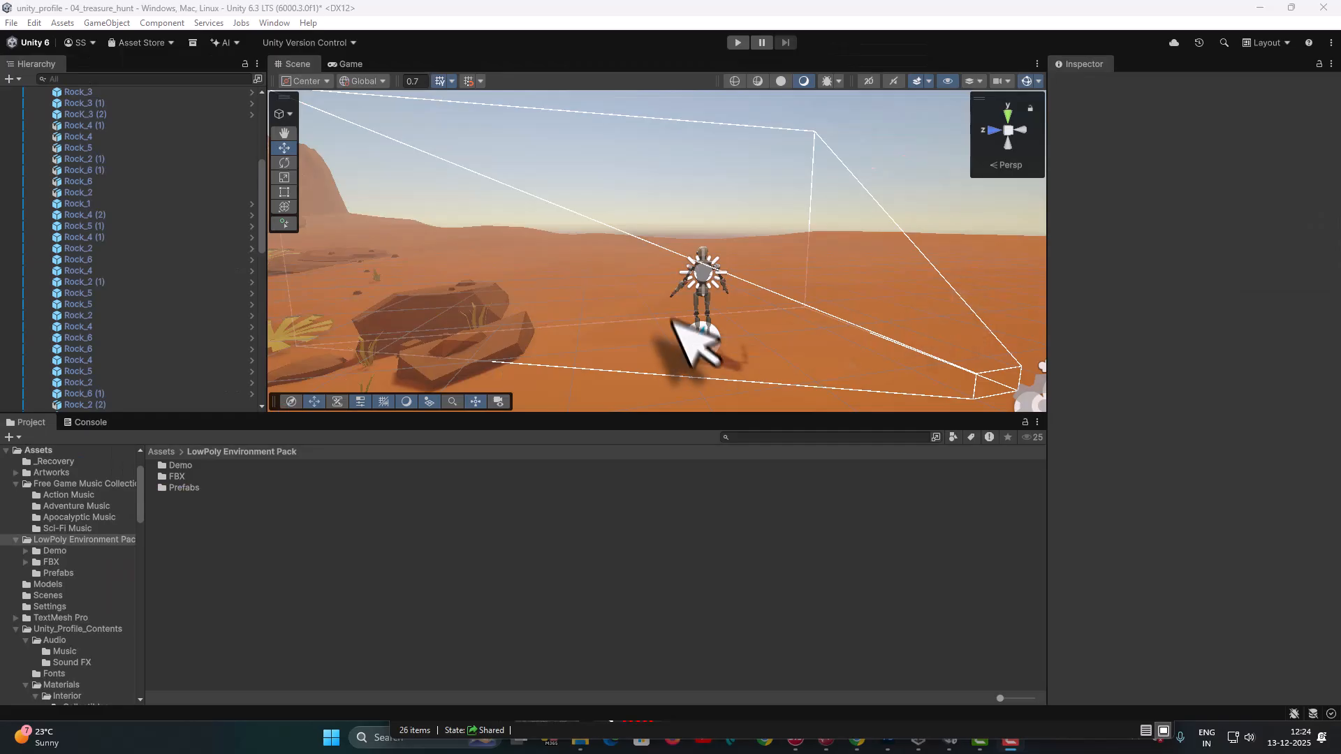
- Select a rock in the Scene view and inspect its Mesh Renderer and Mesh Collider components
left_click(431, 307)
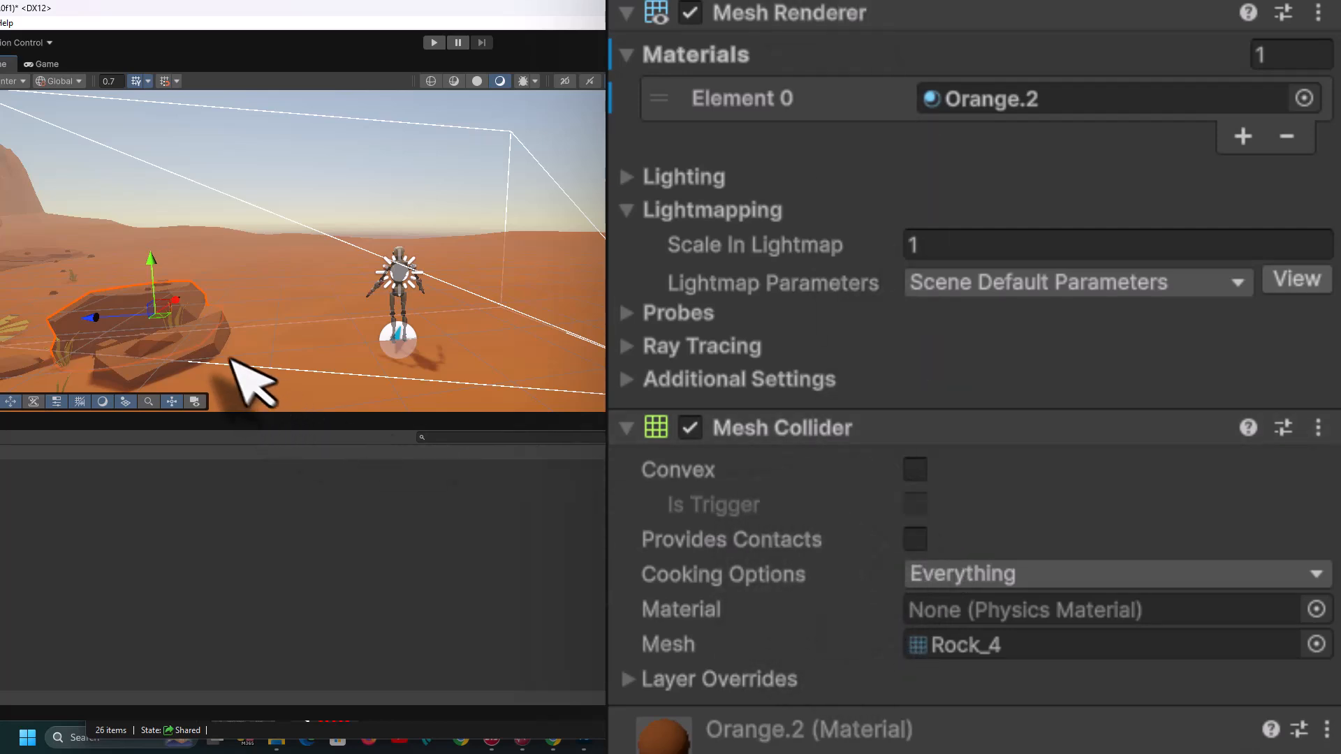
left_click(215, 342)
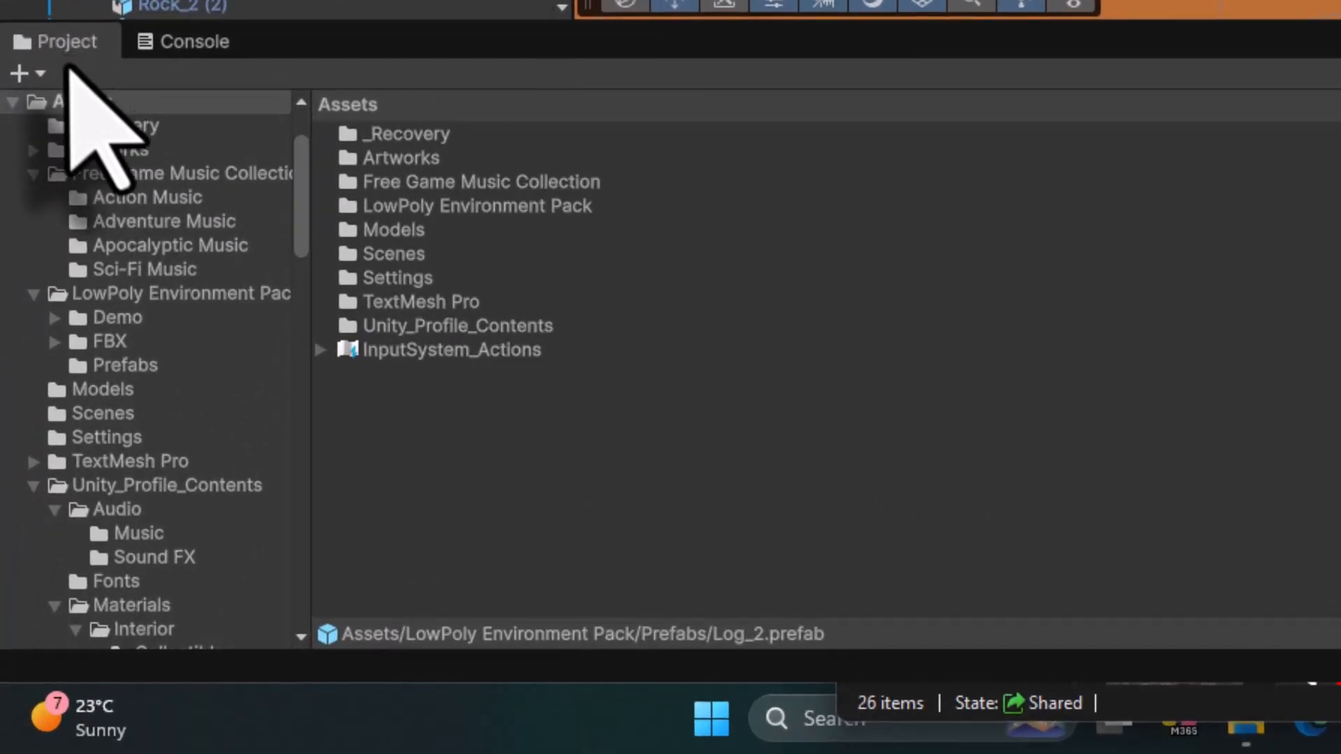
- Open the LowPoly Environment Pack's Prefabs folder and add a Mesh Collider component to the Bush_1 prefab
double_click(478, 208)
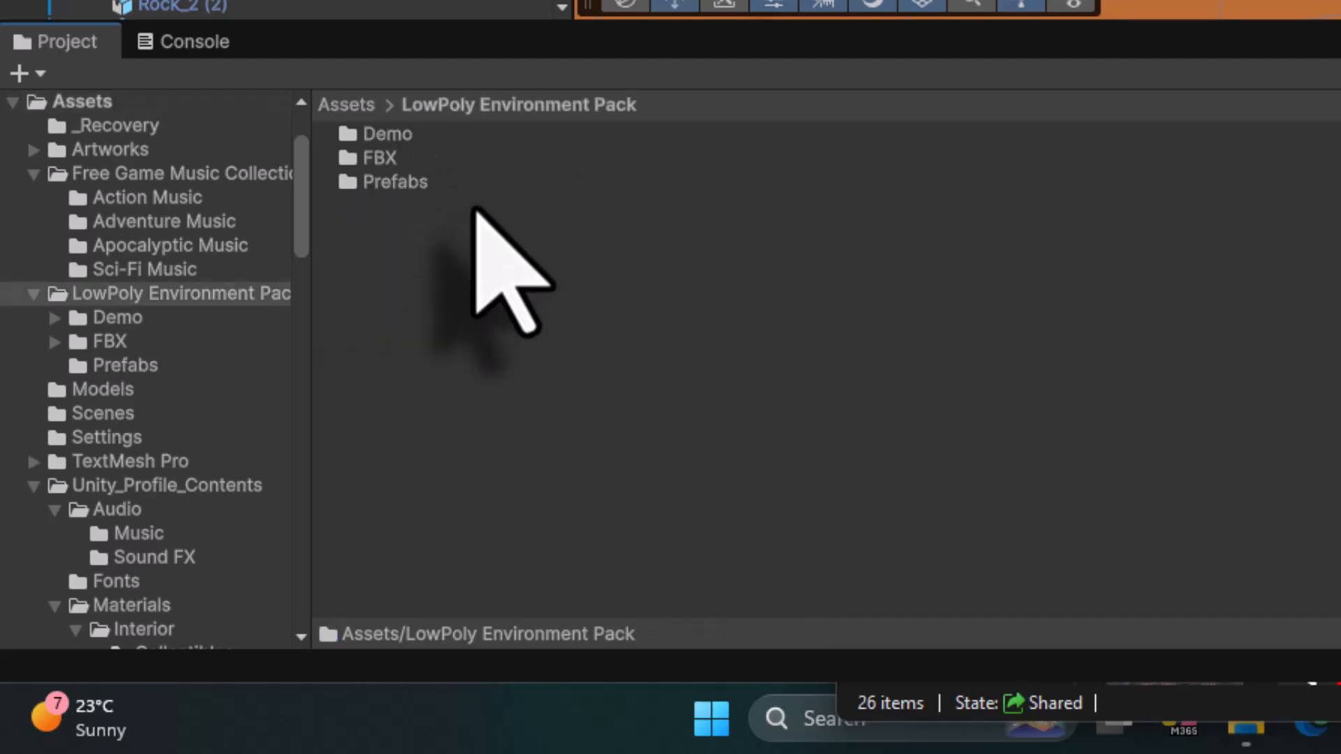
left_click(407, 187)
double_click(406, 187)
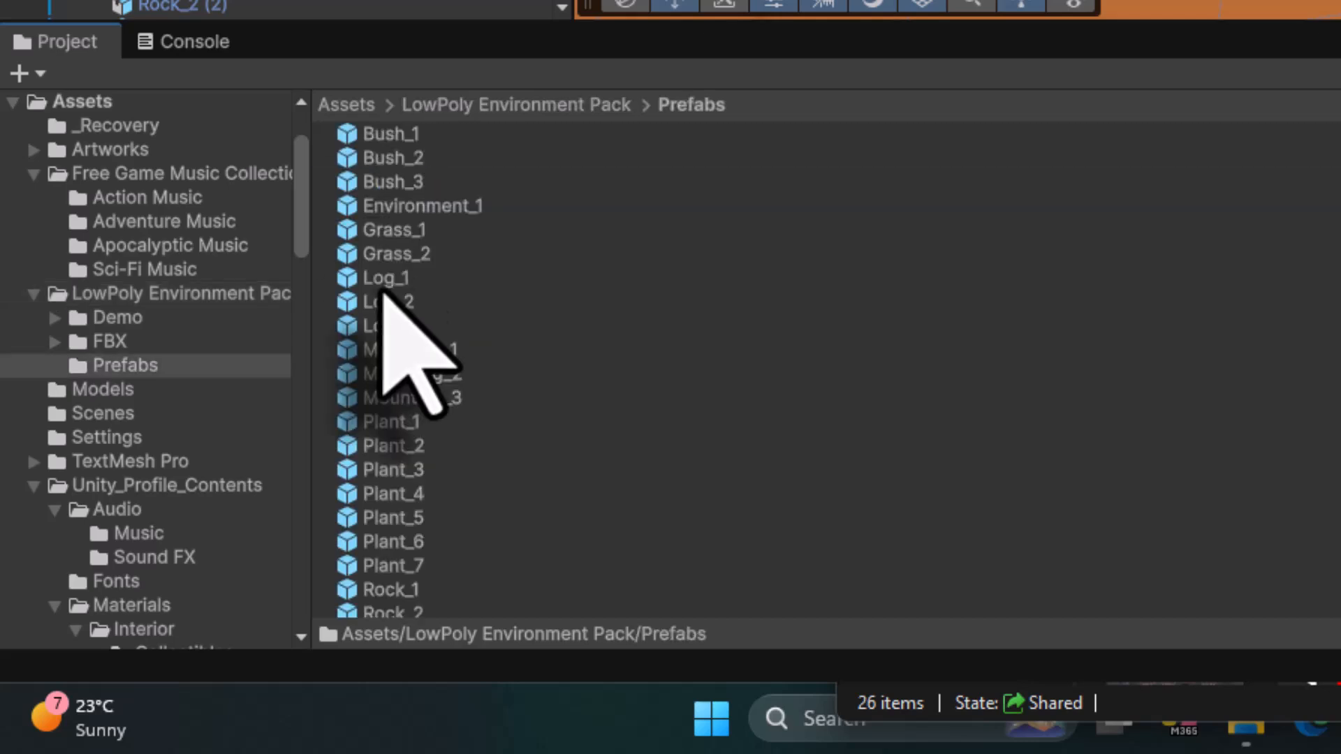
left_click(358, 135)
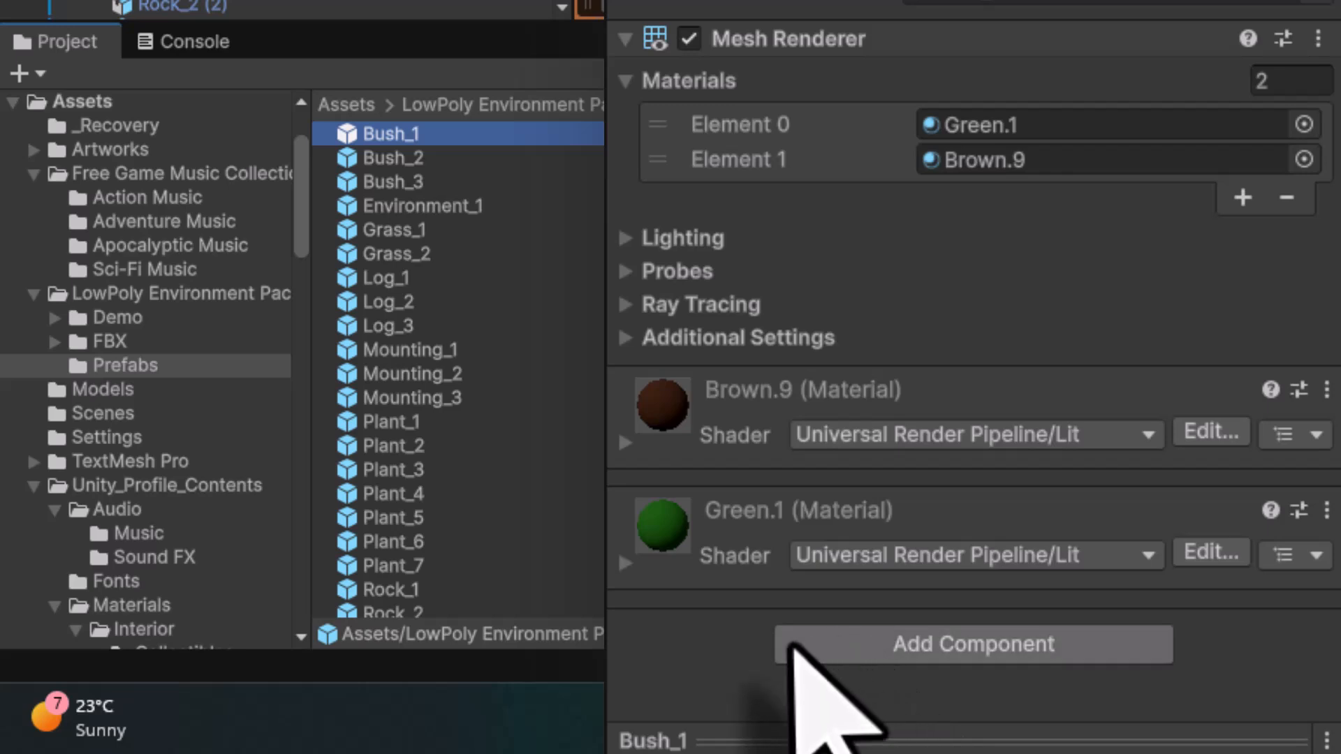
left_click(871, 643)
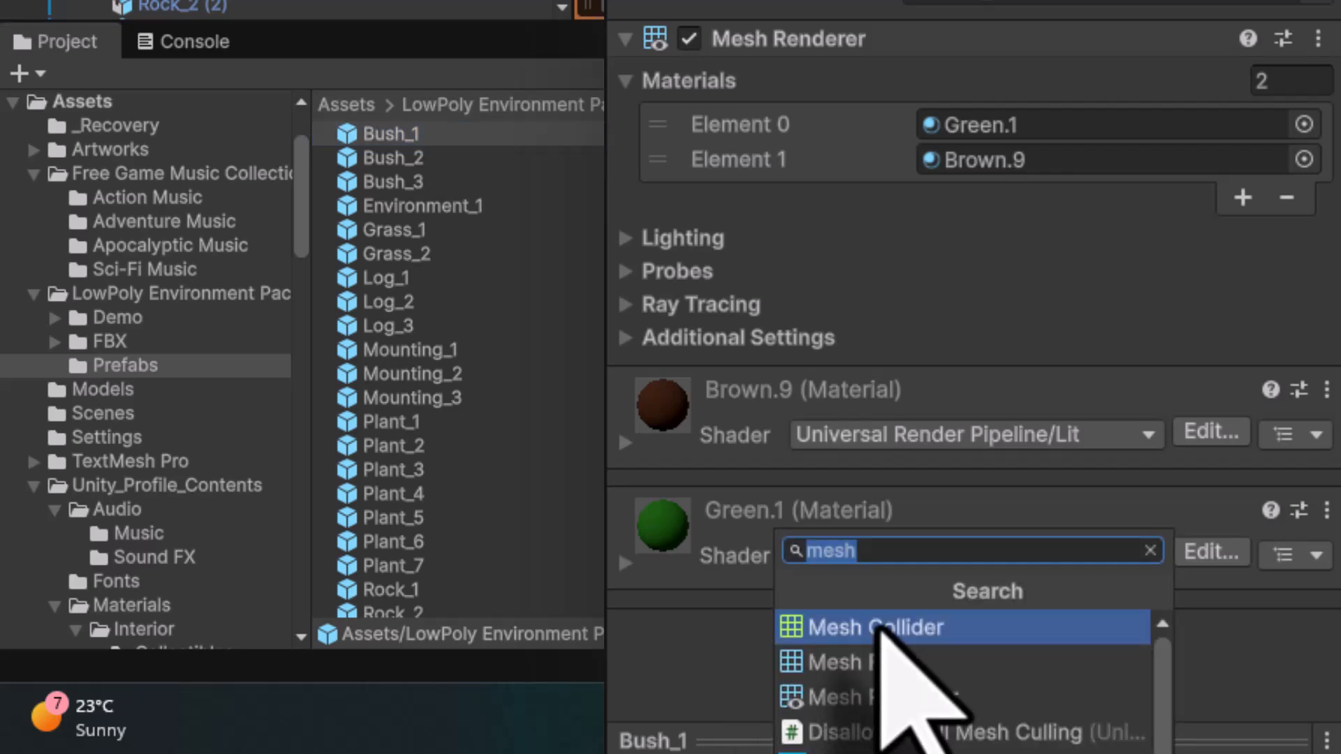
type("mes")
left_click(881, 630)
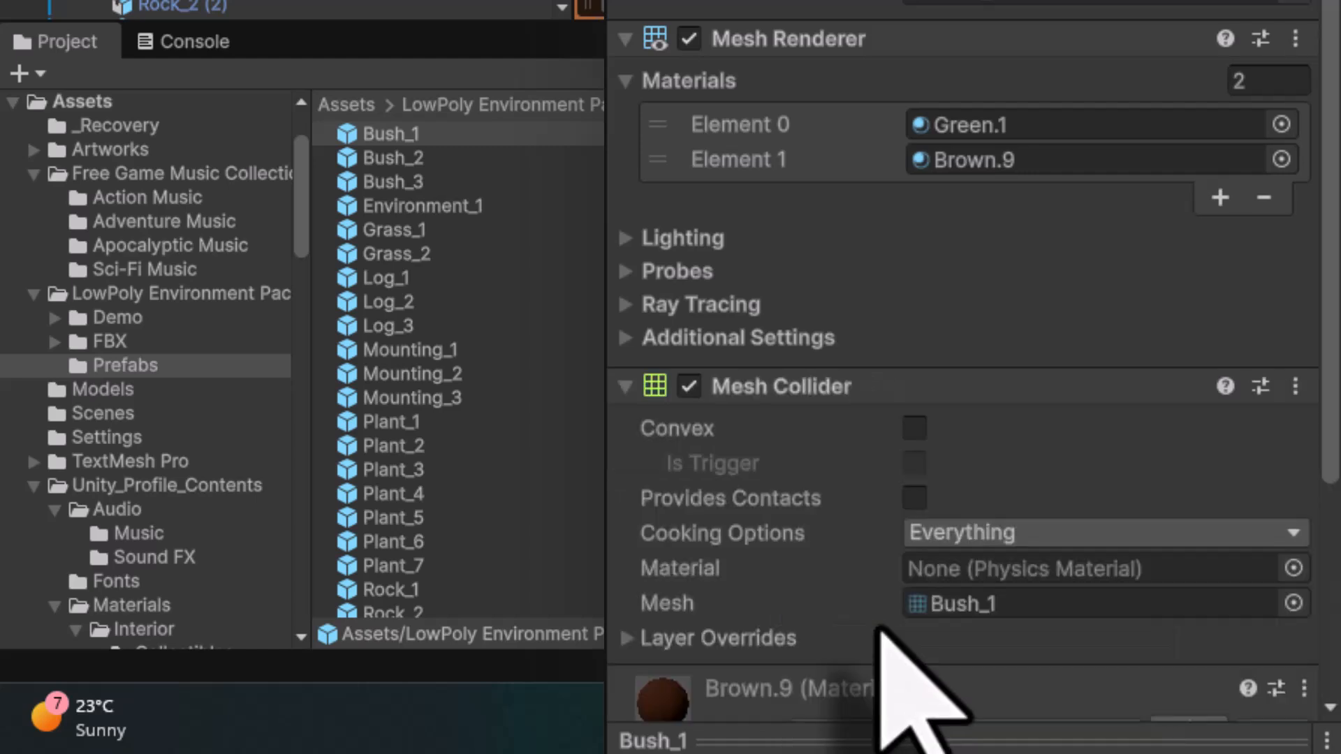
- Add a Mesh Collider component to the Bush_2 and Bush_3 prefabs
left_click(412, 159)
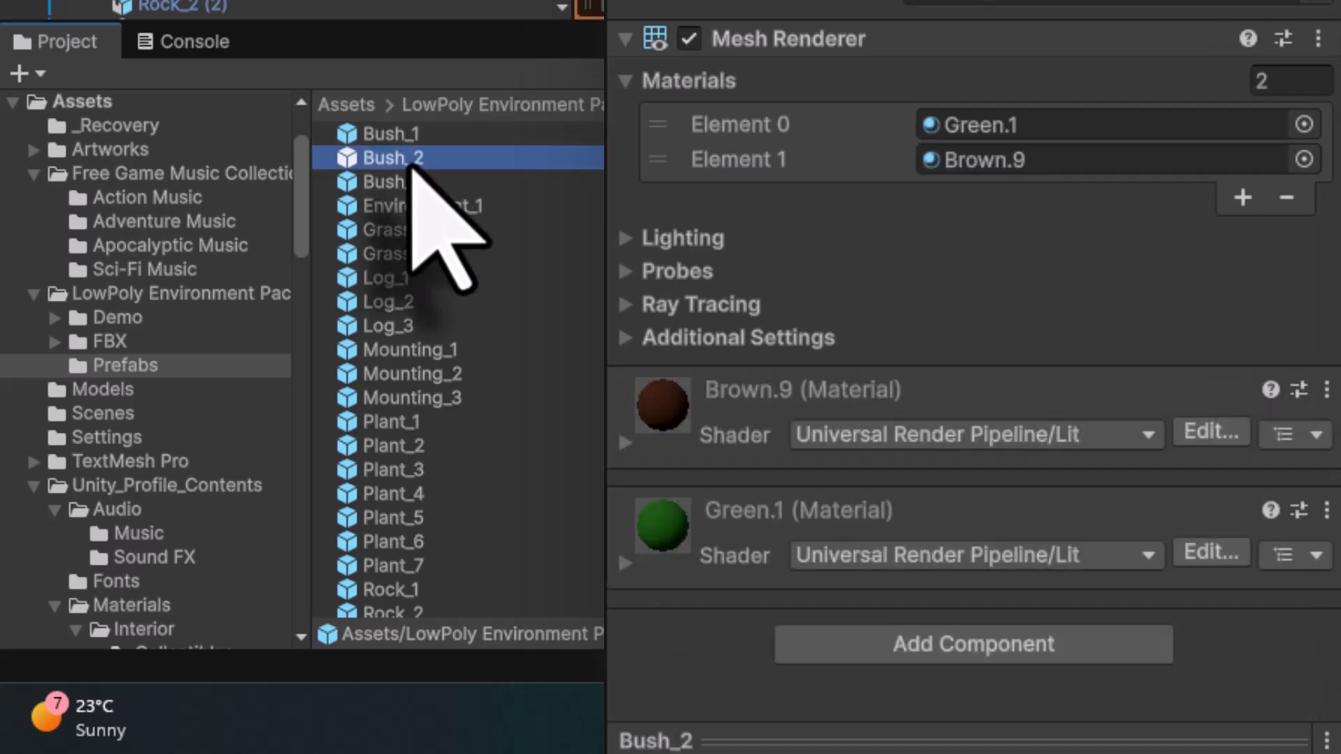
left_click(908, 646)
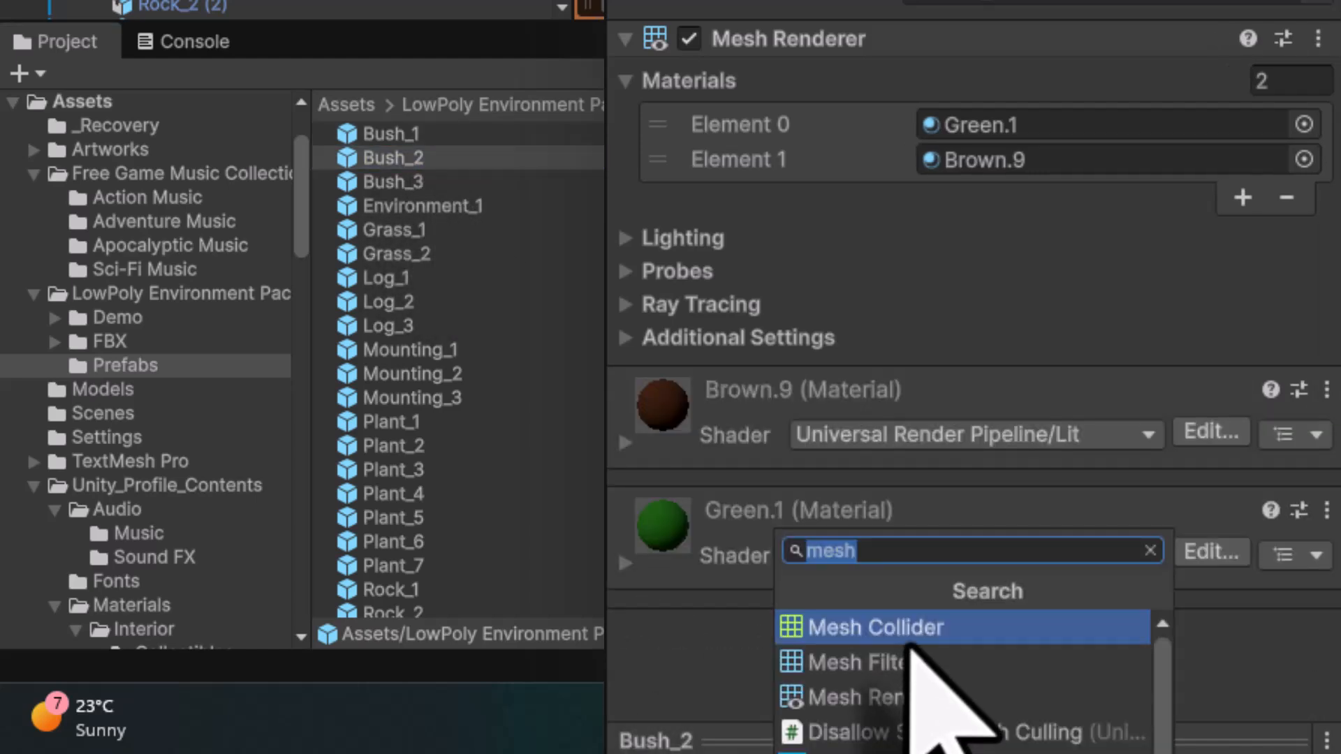
left_click(908, 637)
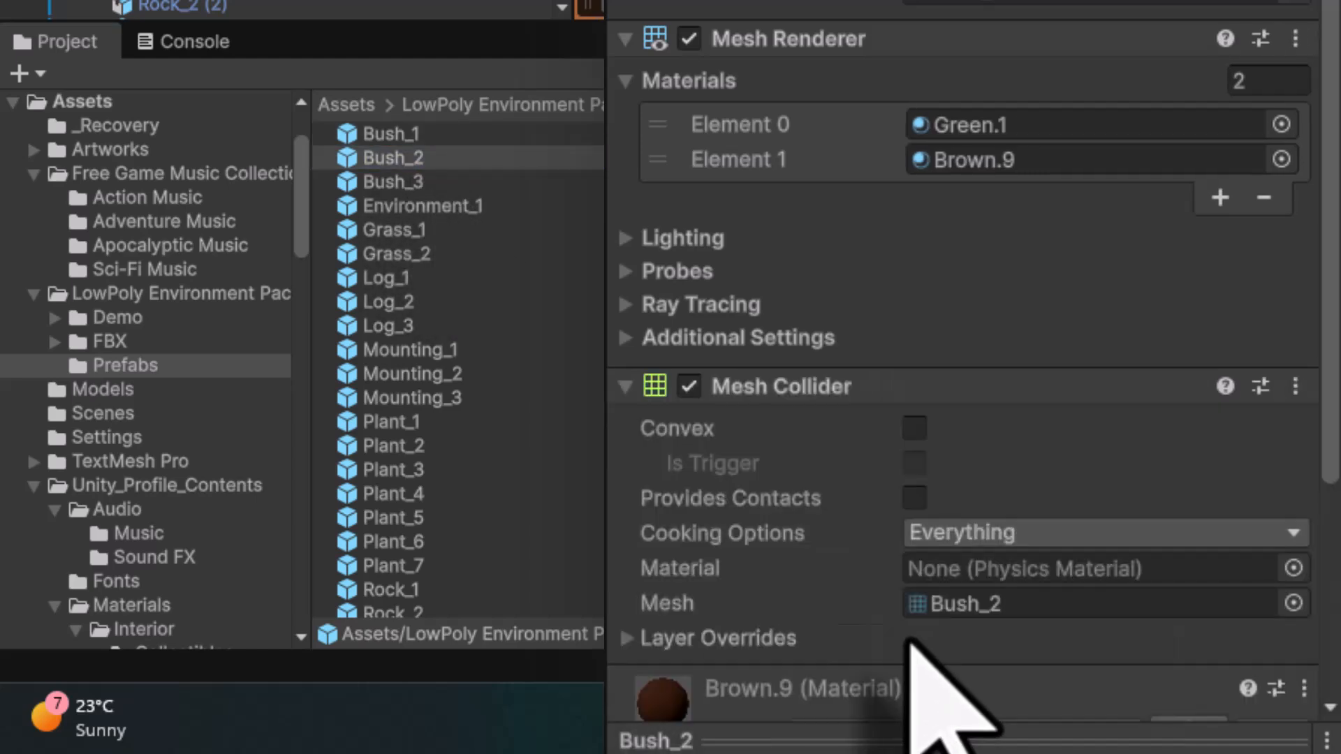
left_click(407, 182)
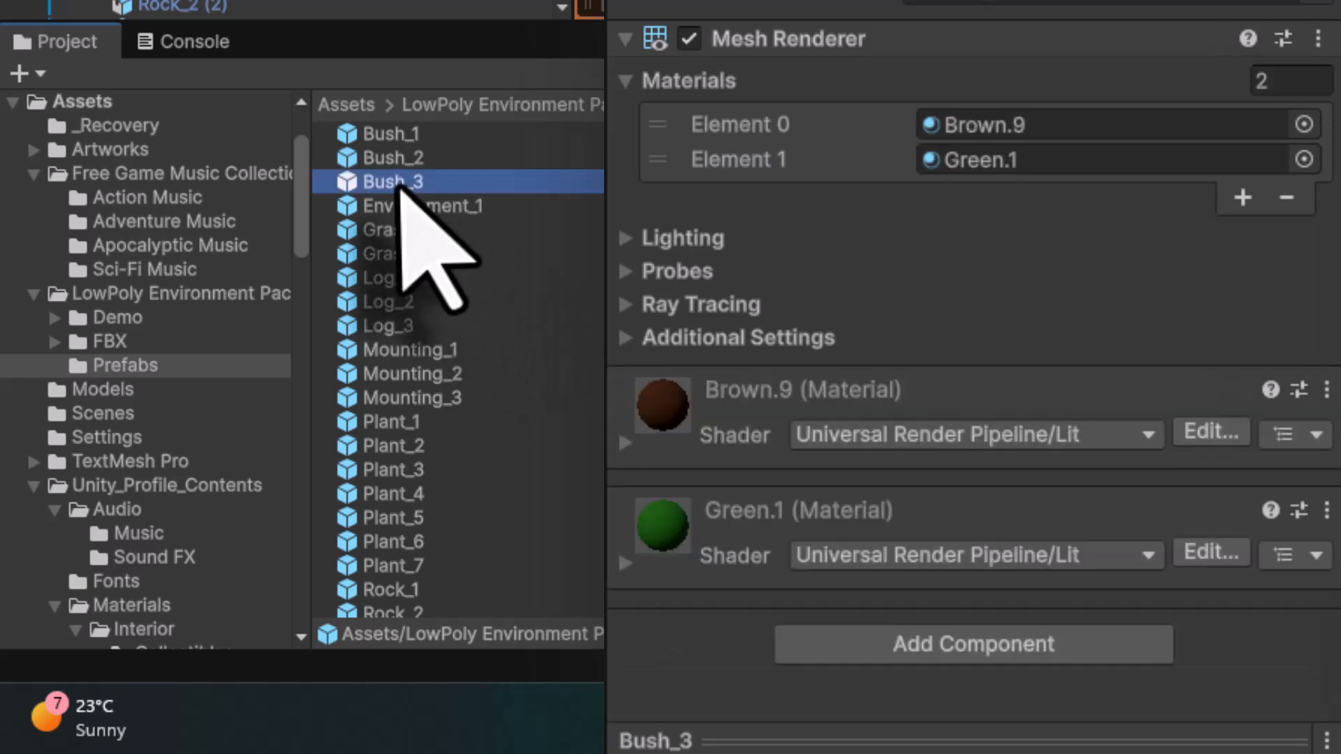
left_click(890, 653)
left_click(904, 622)
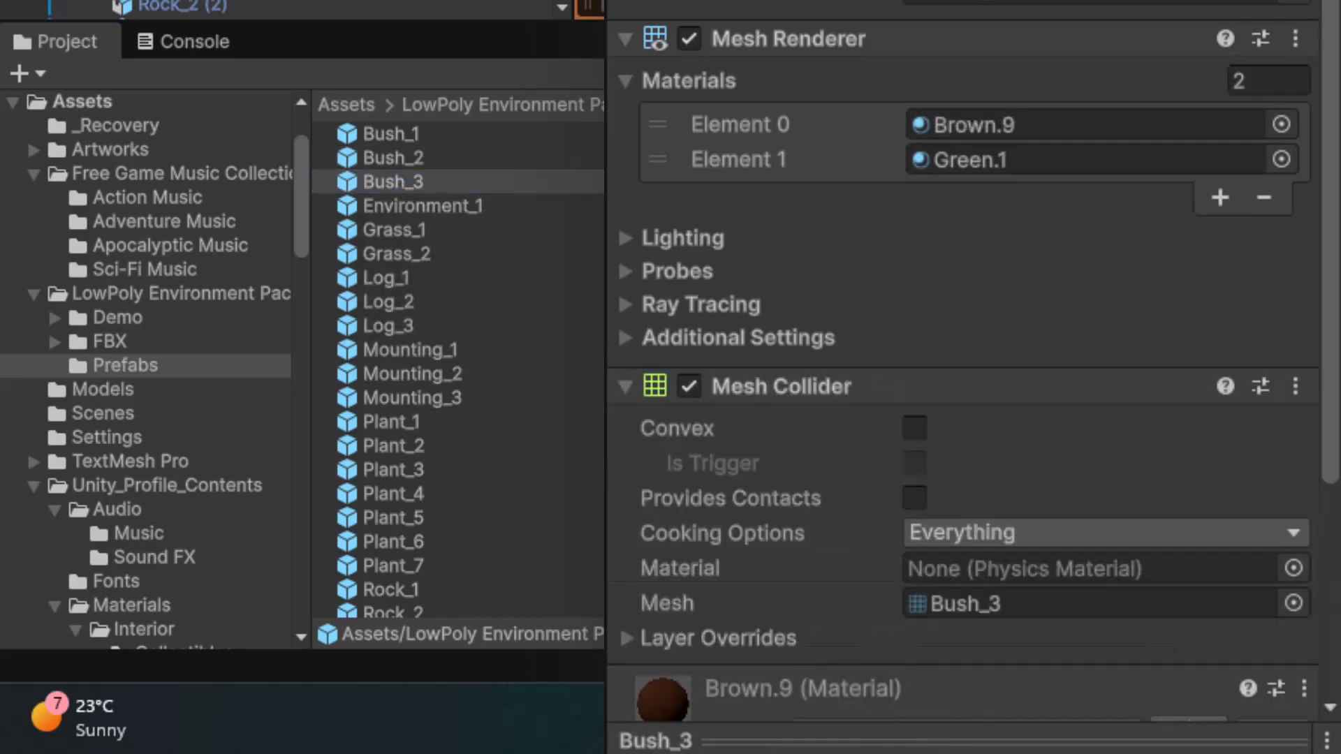
- Select the Grass_1, Grass_2, Log_1, Log_2 and Log_3 prefabs together and add a Mesh Collider to all of them
left_click(381, 206)
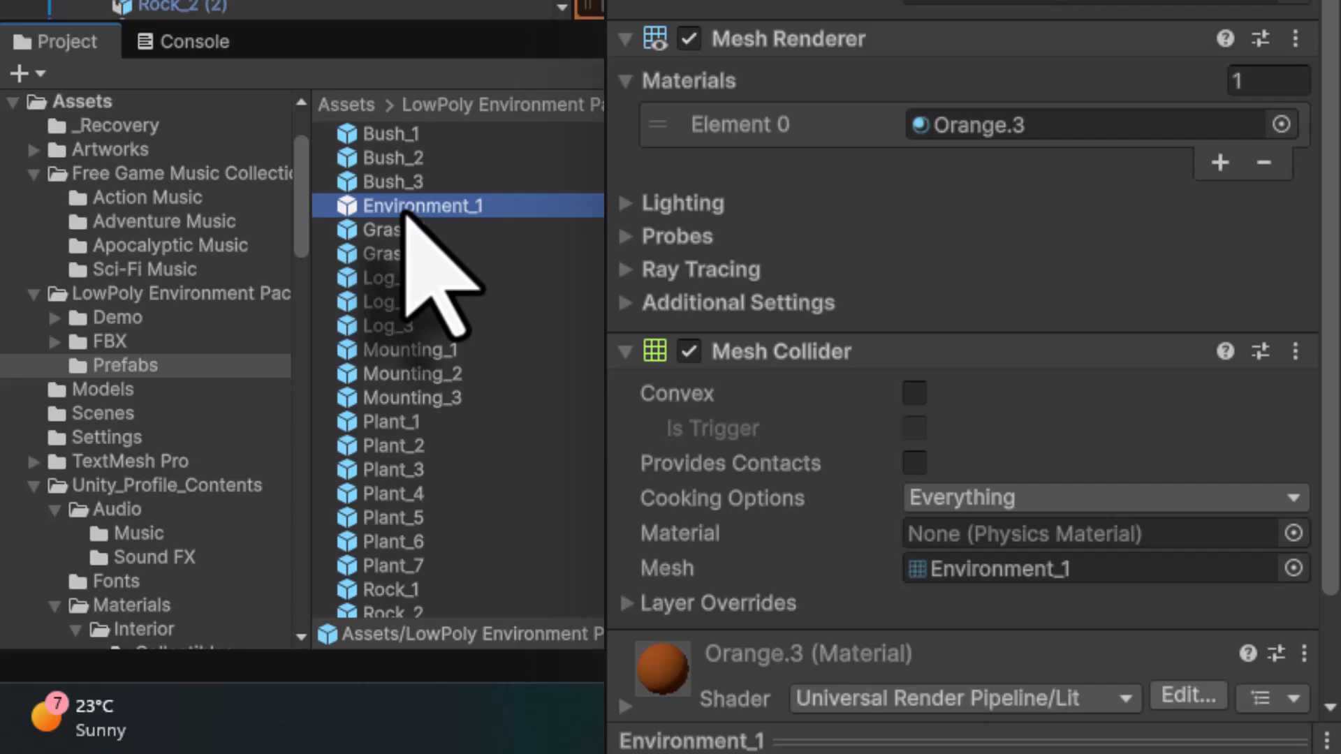
left_click(396, 239)
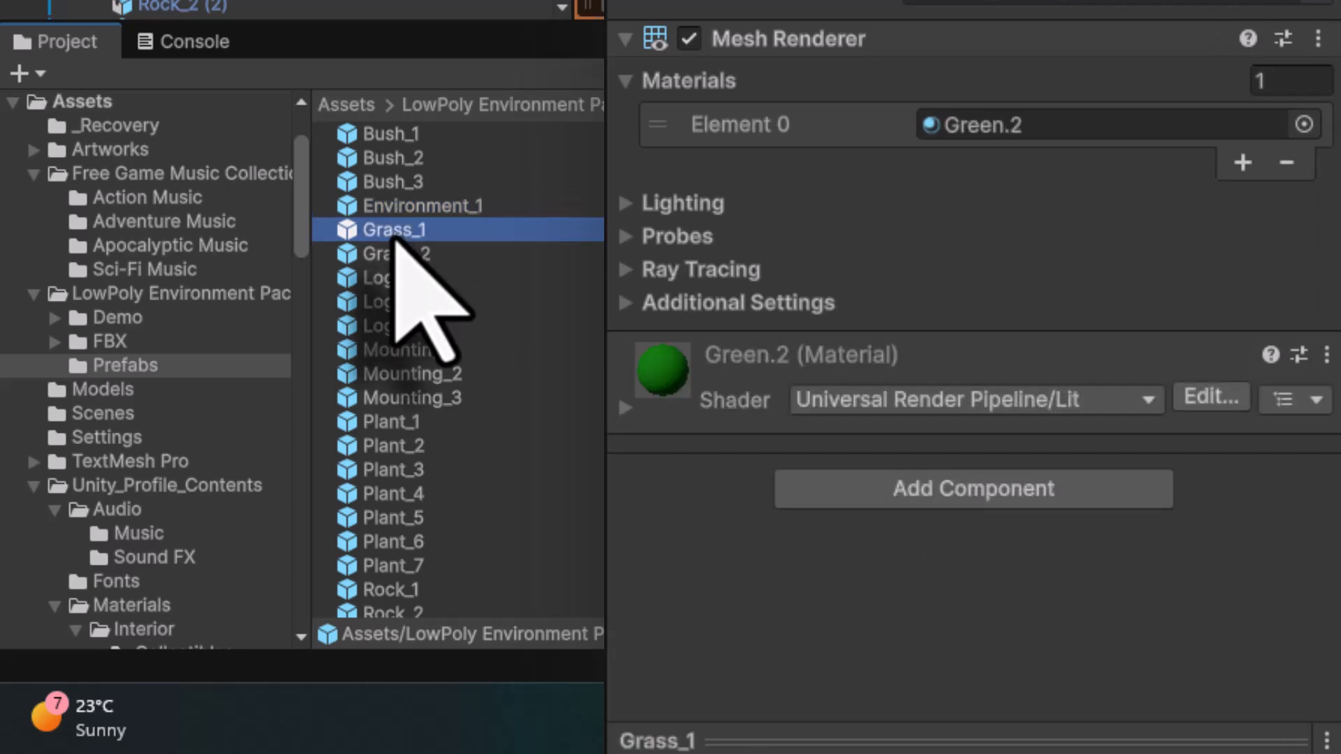
left_click(405, 251)
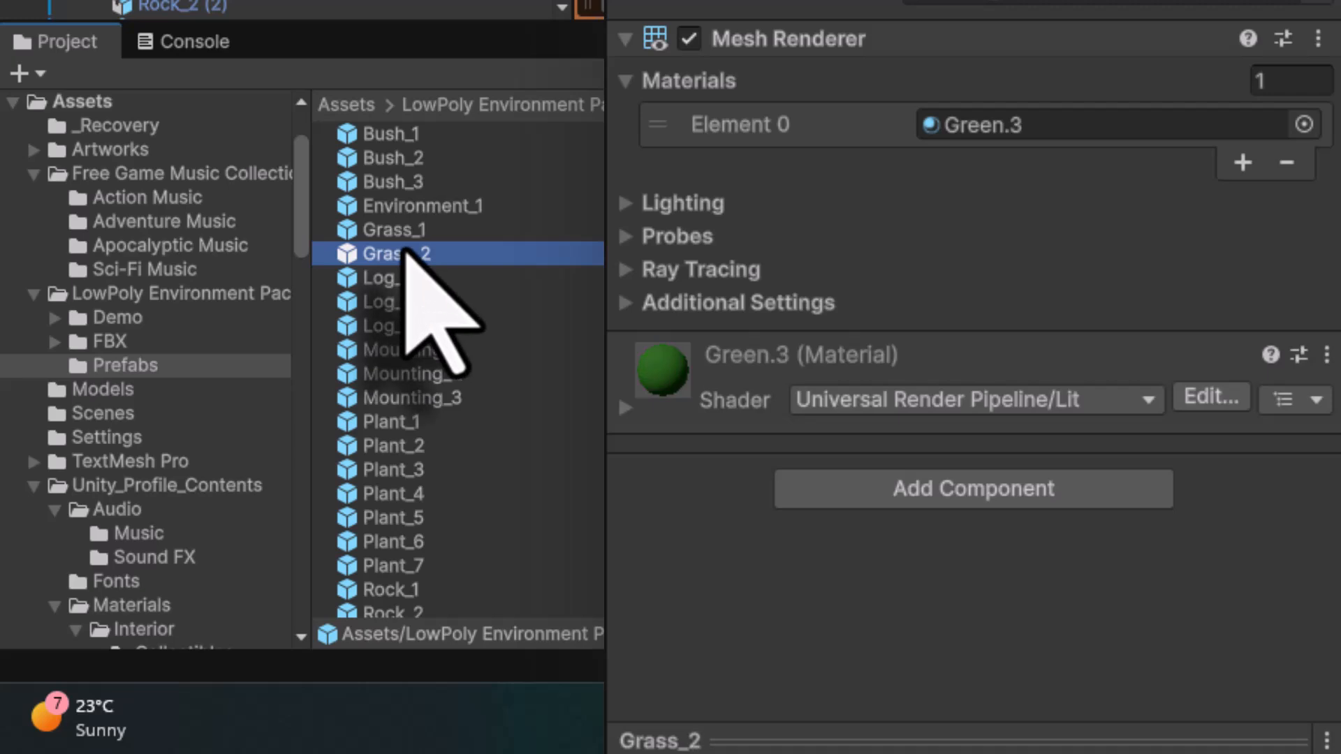
left_click(394, 280)
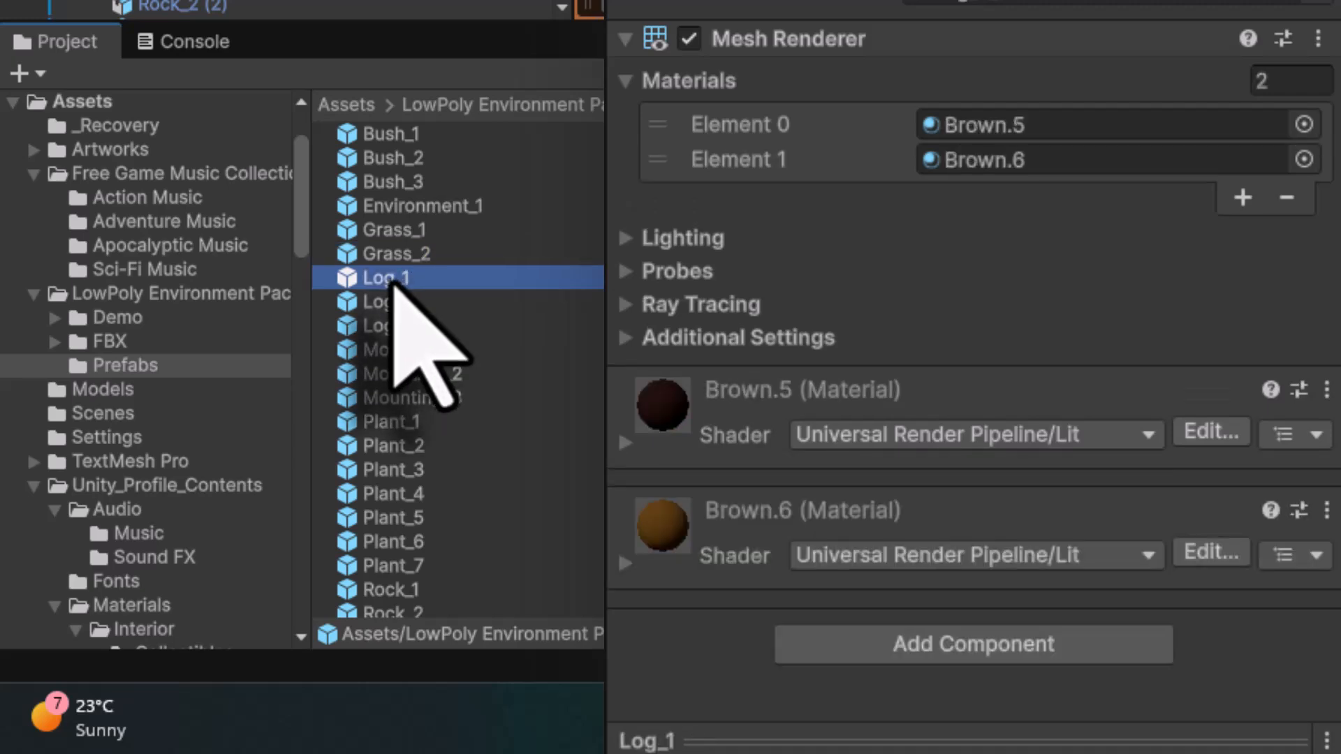
left_click(384, 301)
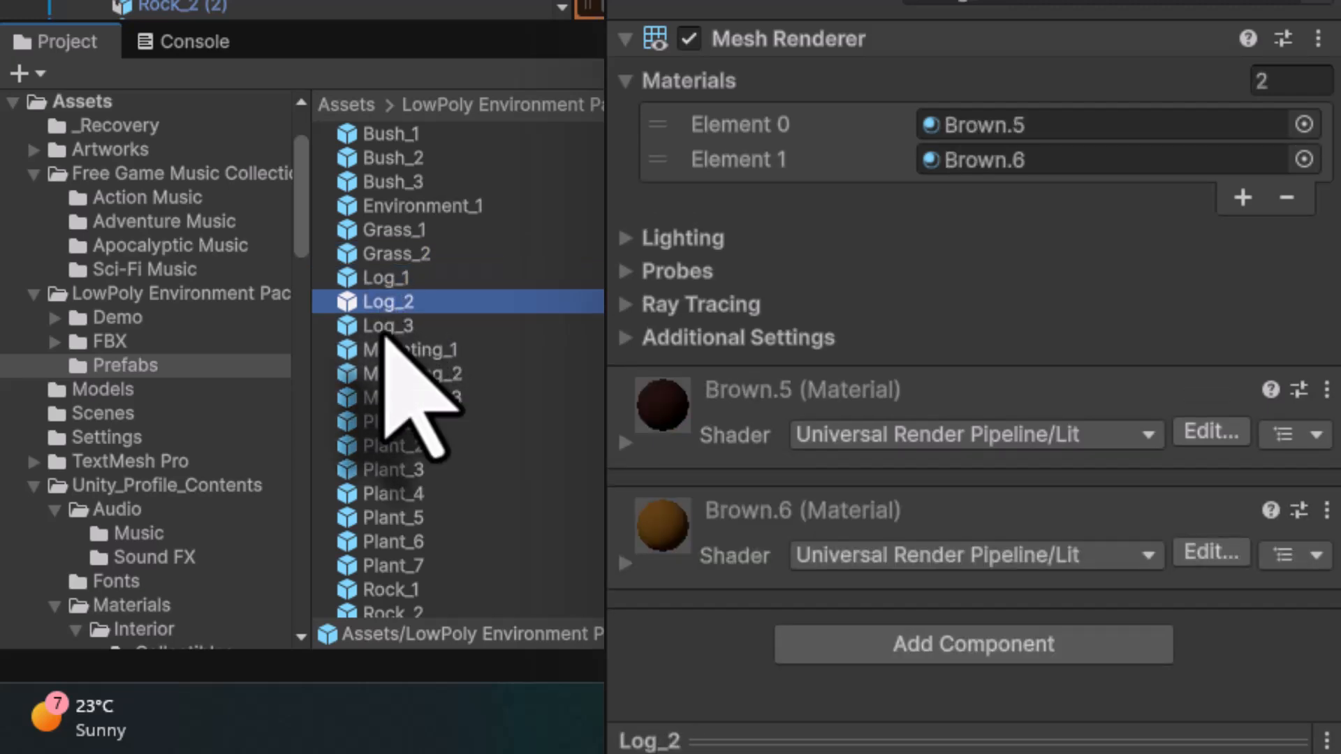
left_click(384, 329)
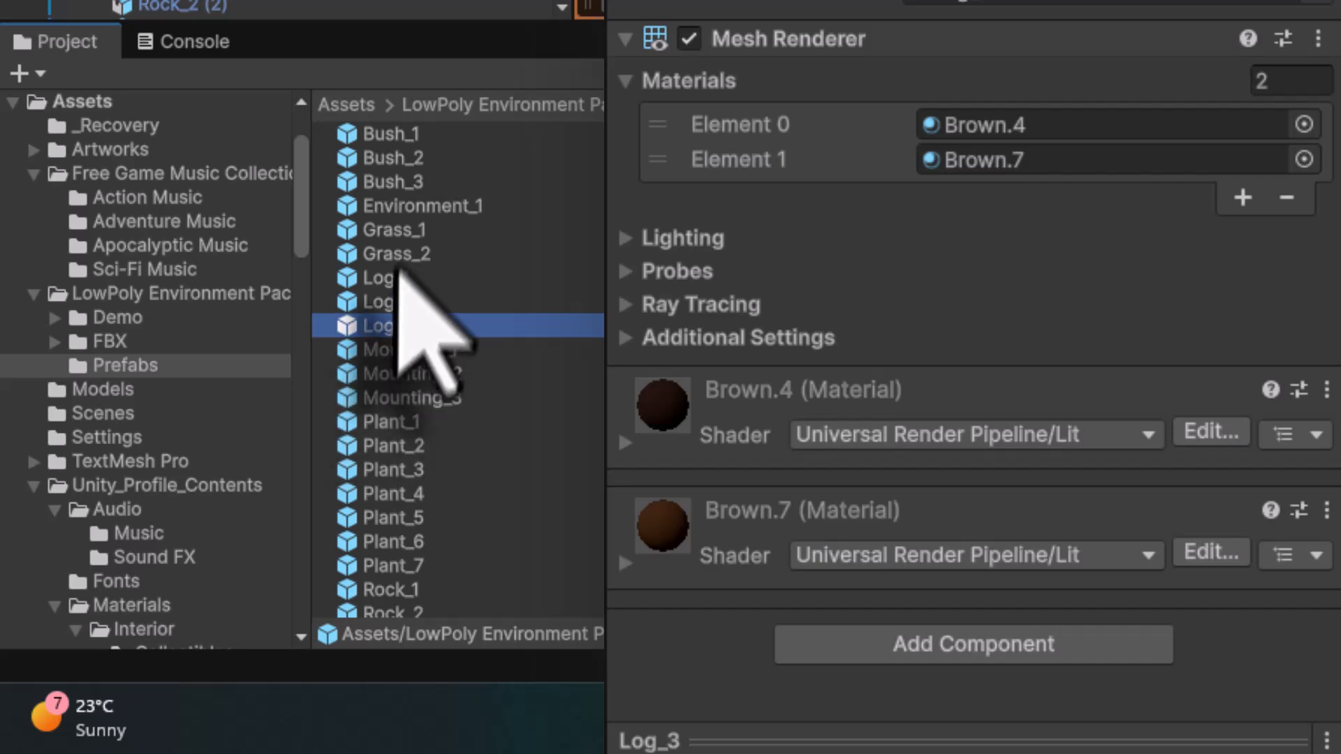
left_click(403, 230)
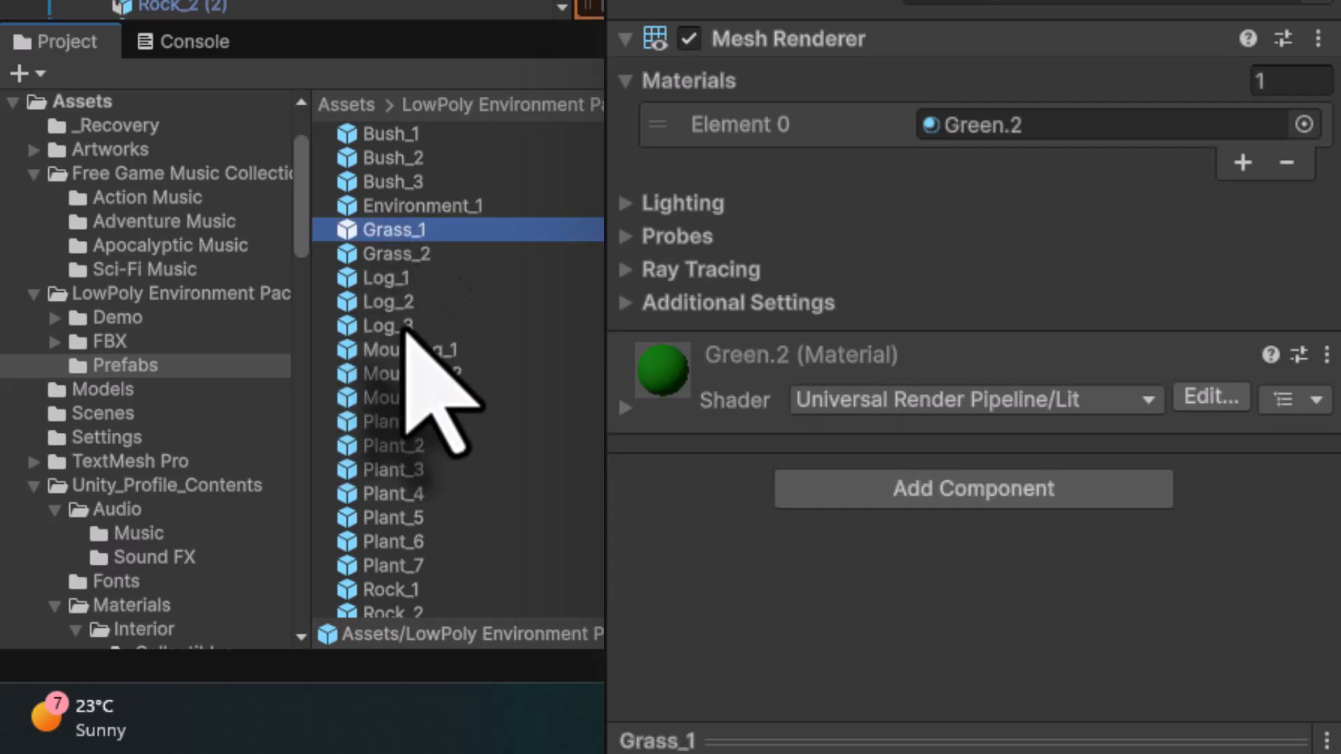
left_click(405, 328, "shift")
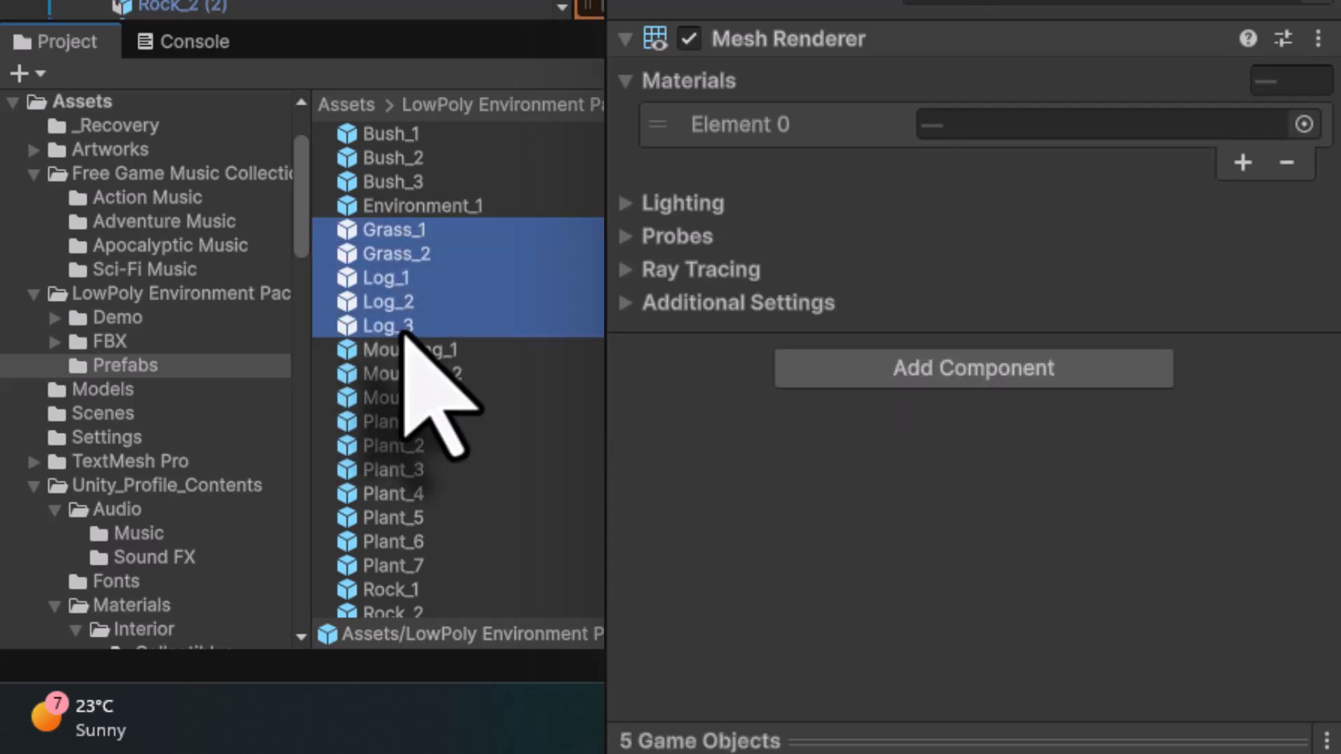
left_click(901, 369)
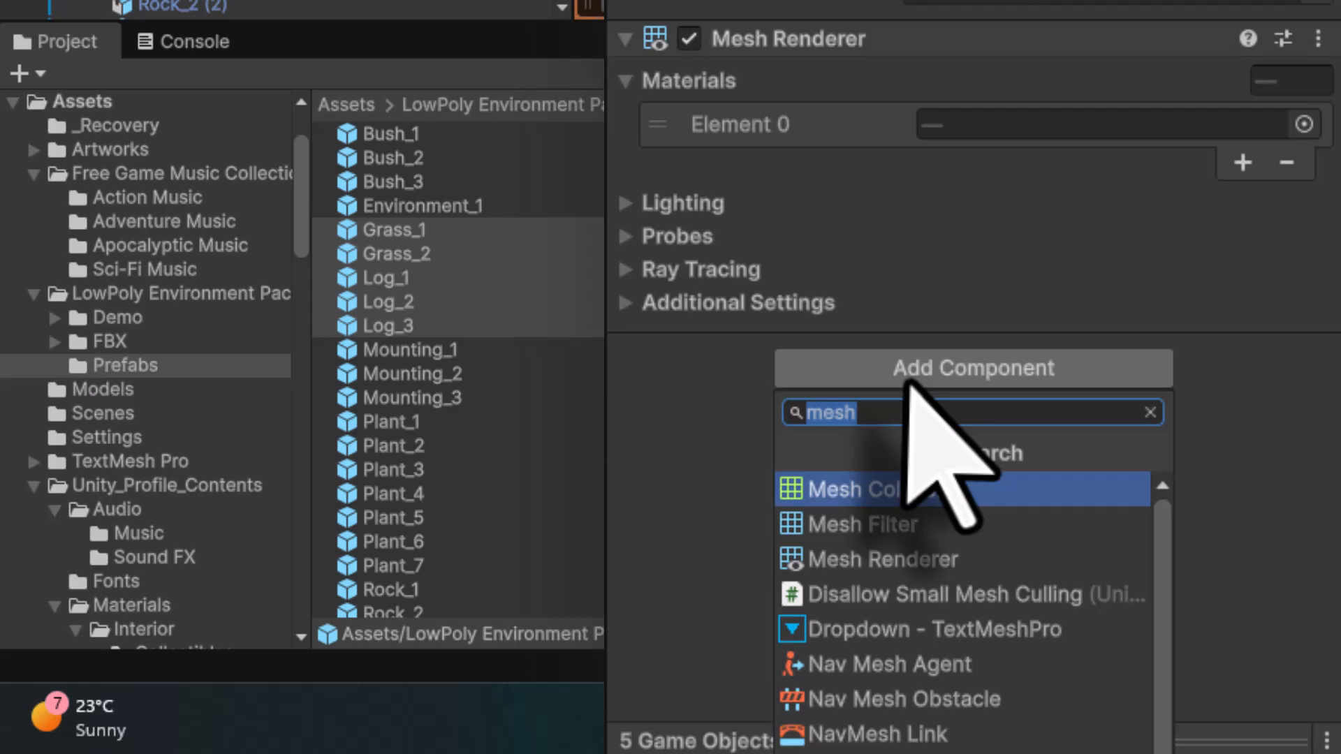
left_click(897, 489)
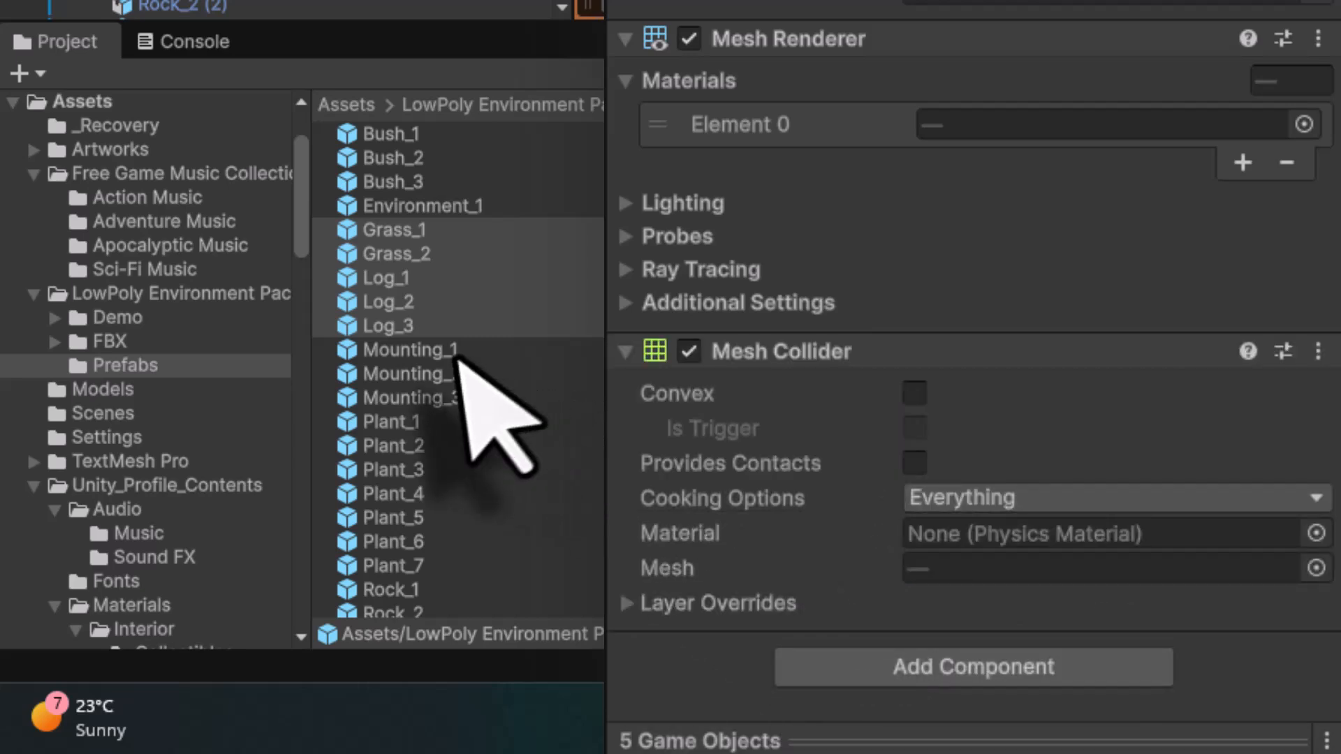
- Add a Mesh Collider component to the Mounting_3 prefab
left_click(412, 350)
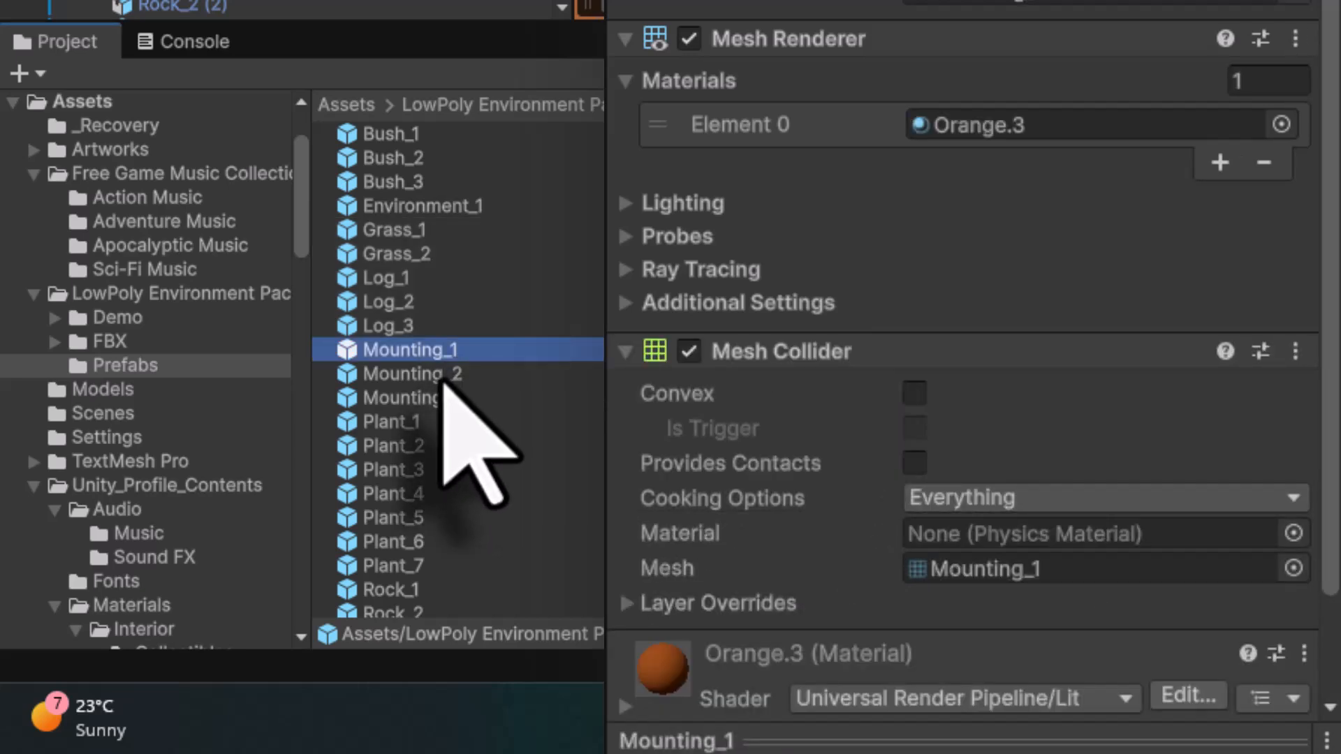
left_click(443, 381)
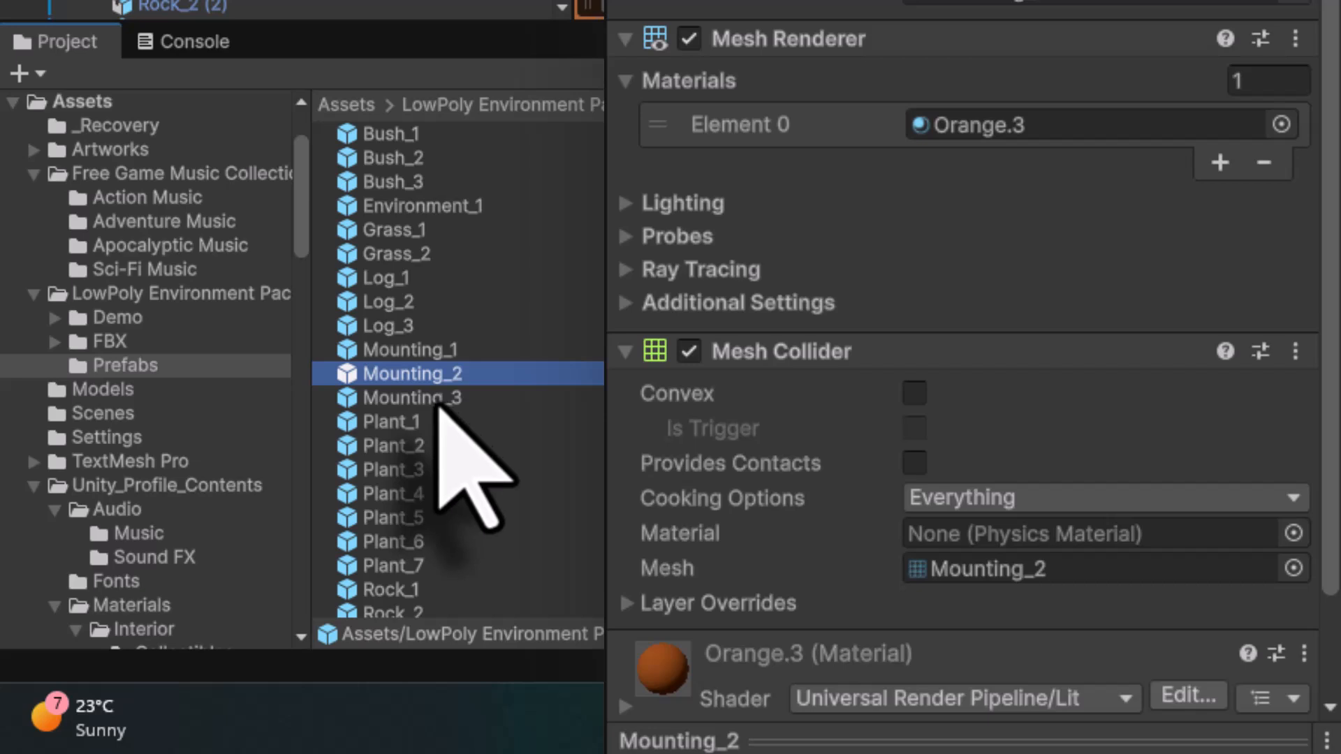
left_click(439, 404)
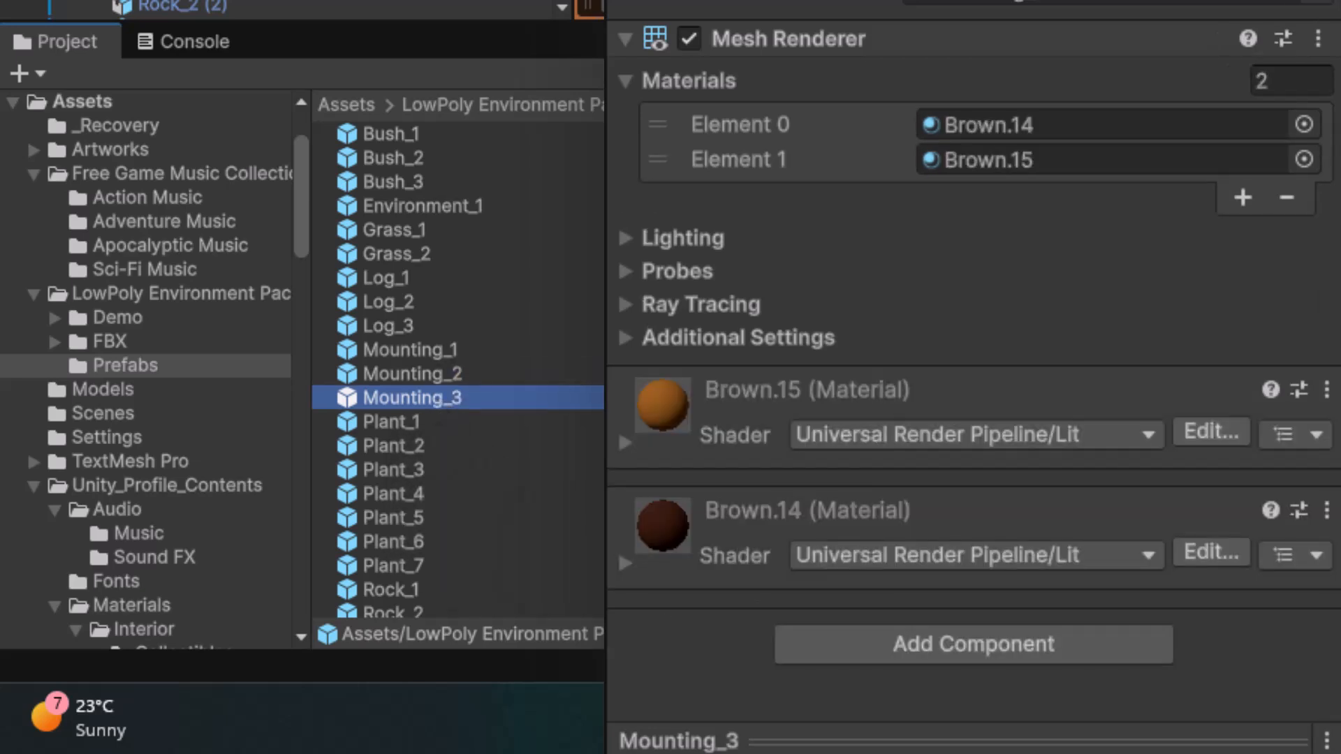
left_click(965, 646)
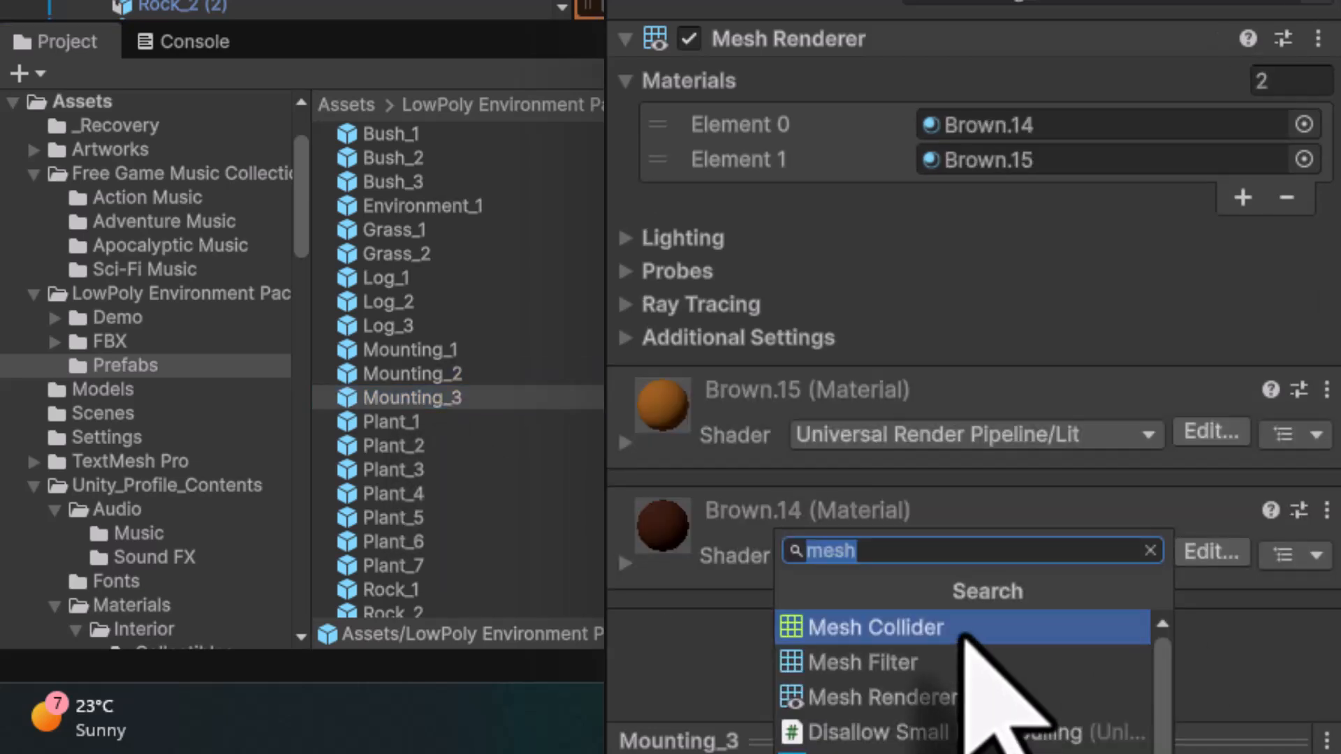
left_click(965, 629)
- Select the Plant_1 through Plant_7 prefabs together and add a Mesh Collider to all of them
left_click(396, 423)
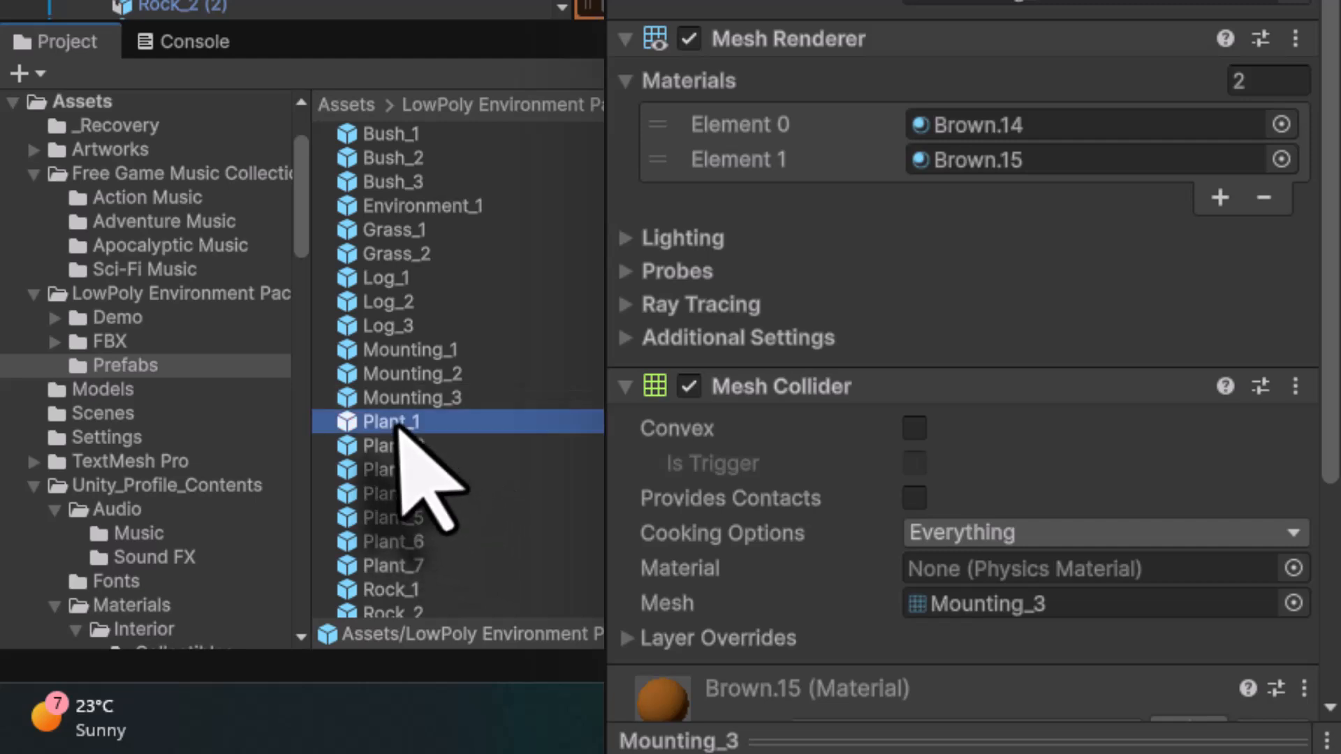
scroll(567, 464, "down", 4)
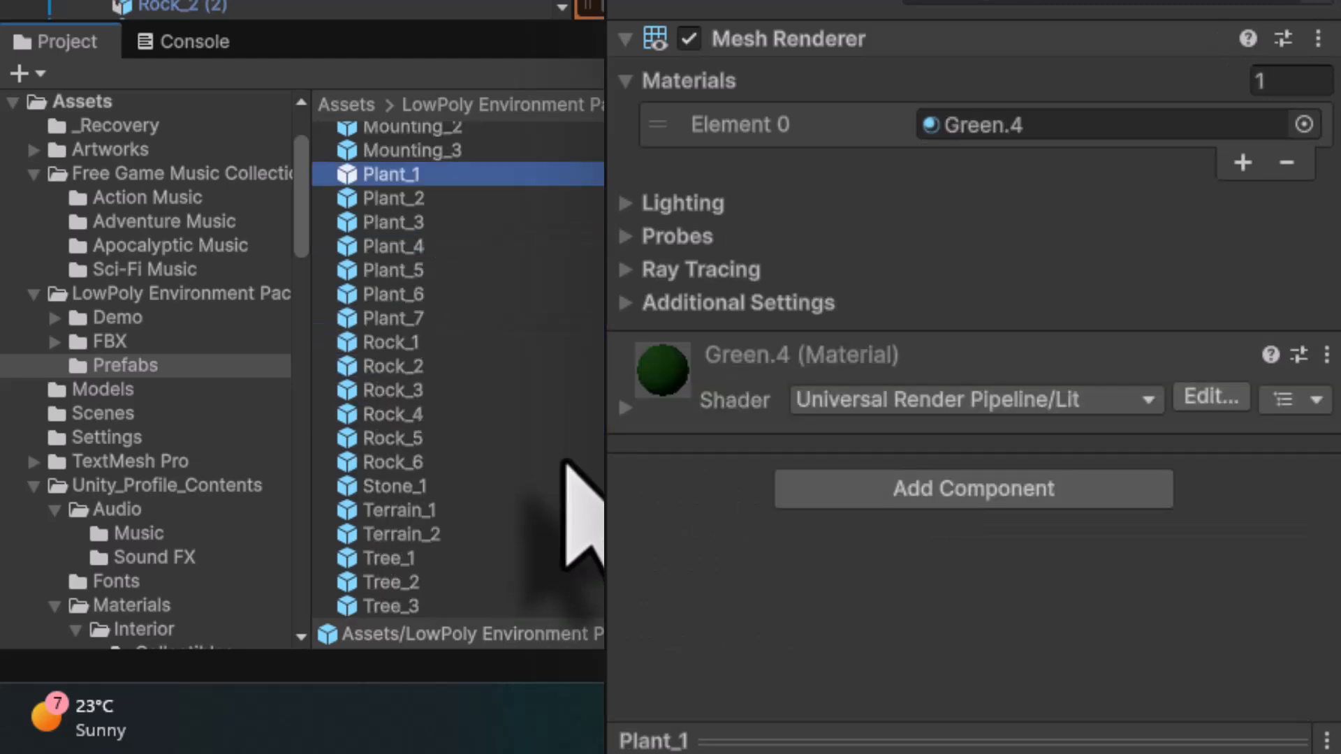
left_click(395, 294)
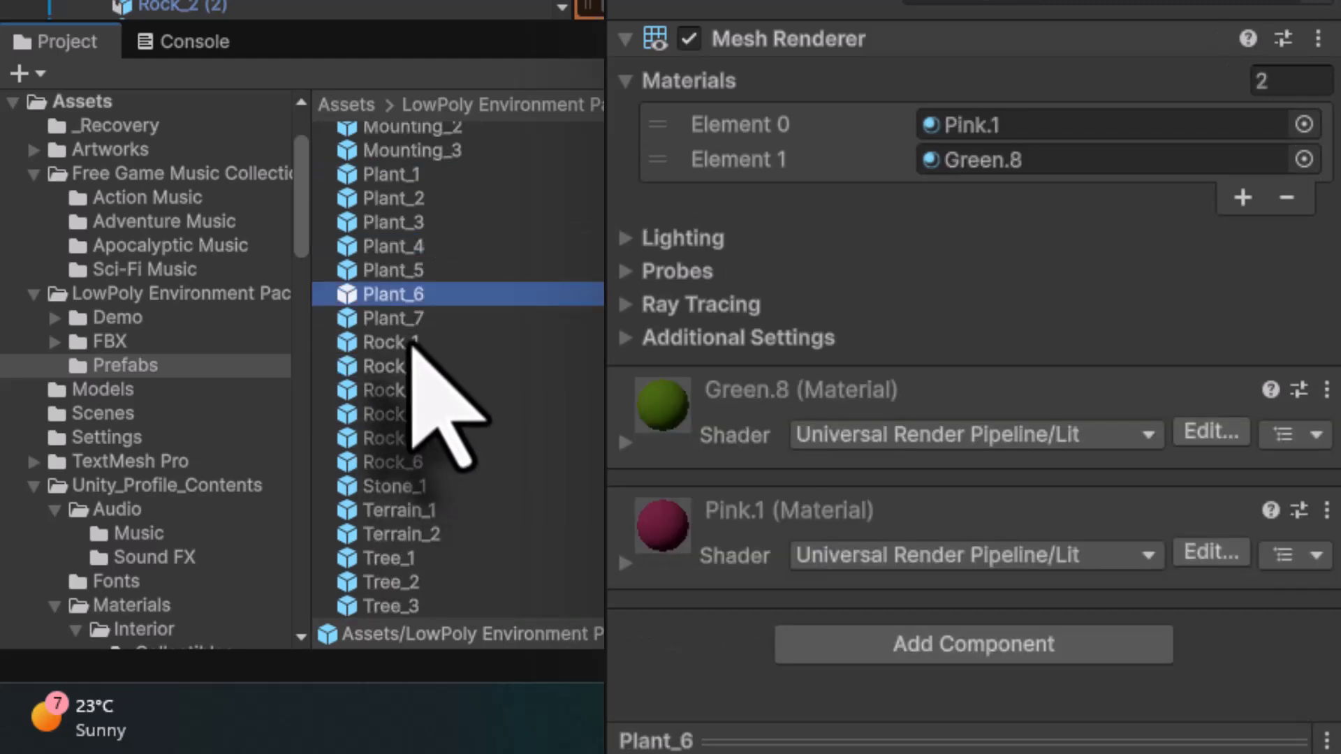
left_click(411, 176)
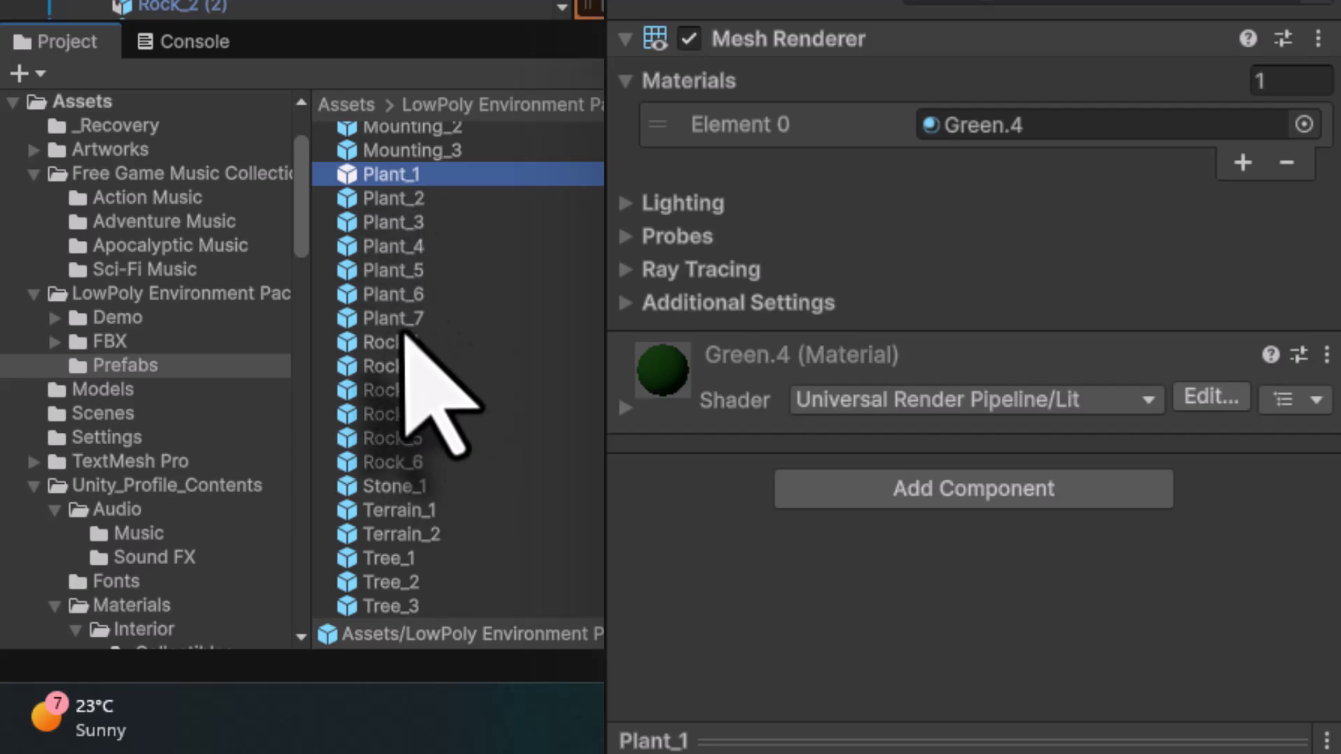
left_click(403, 320, "shift")
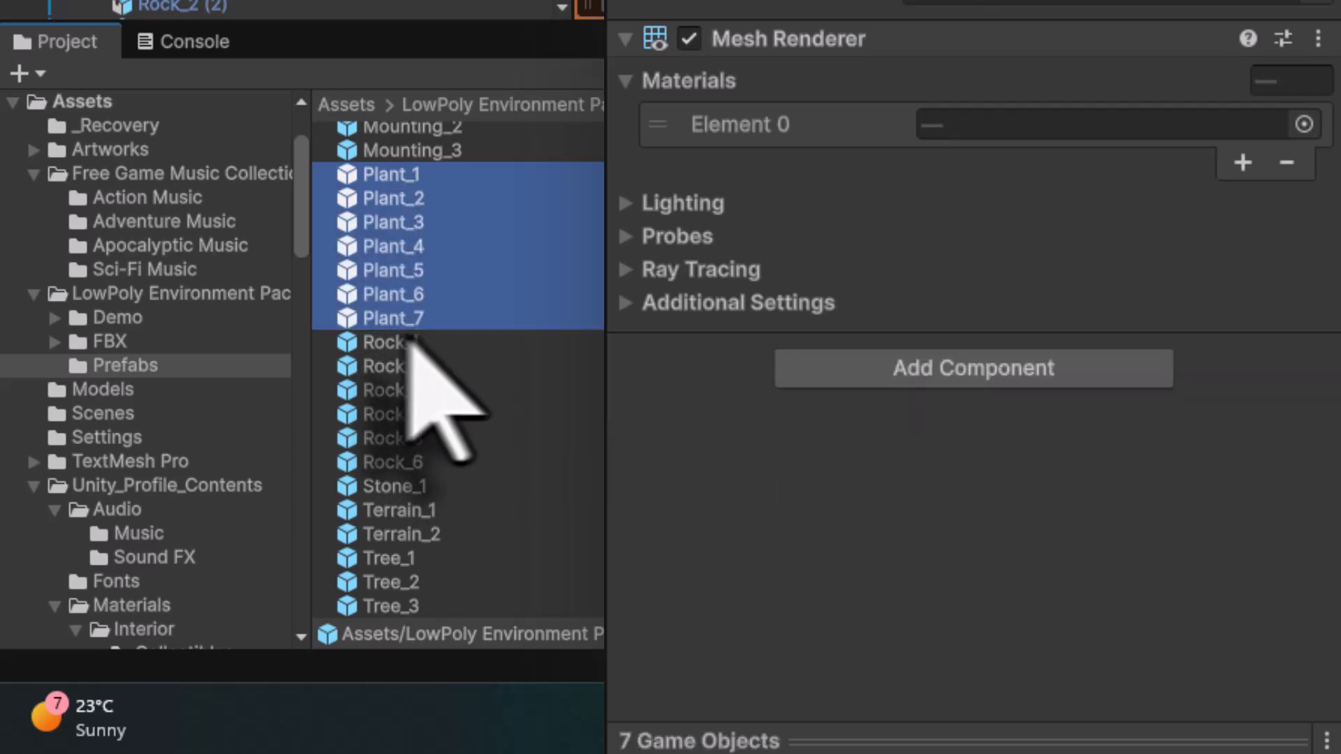
left_click(985, 372)
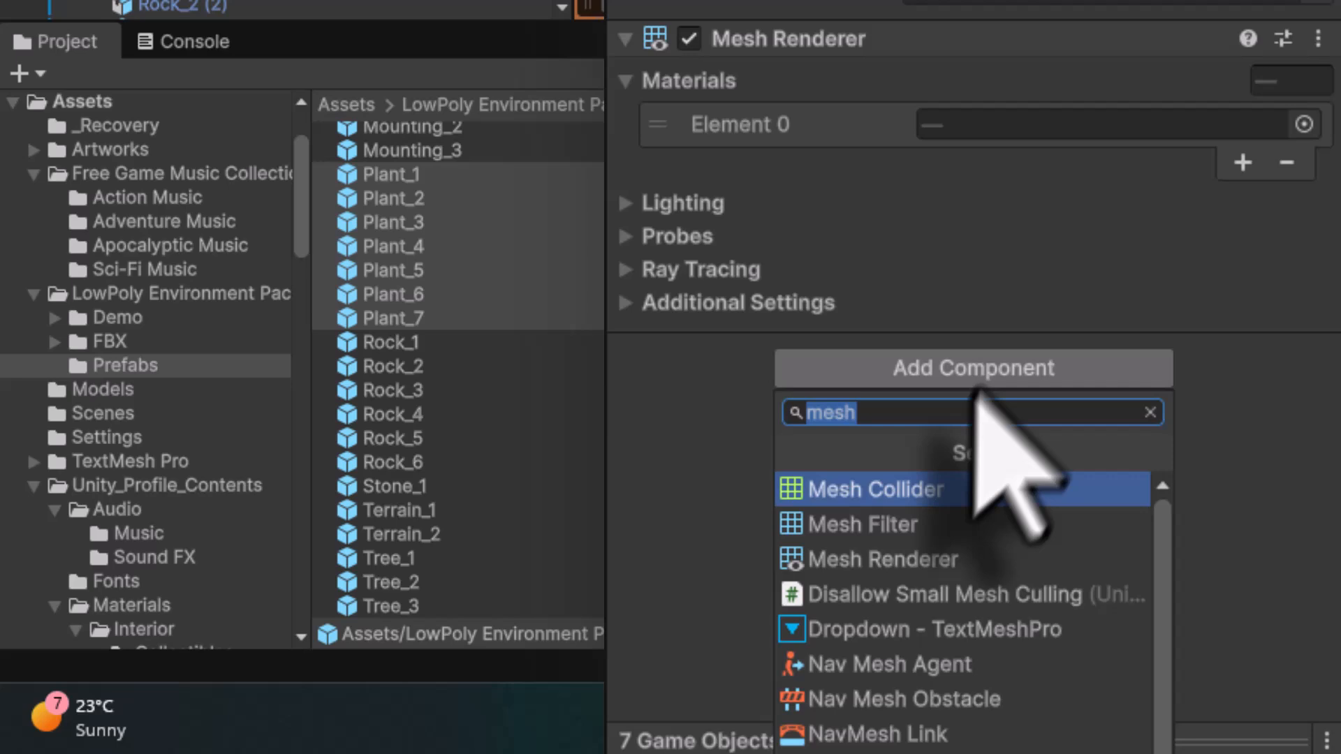
left_click(903, 497)
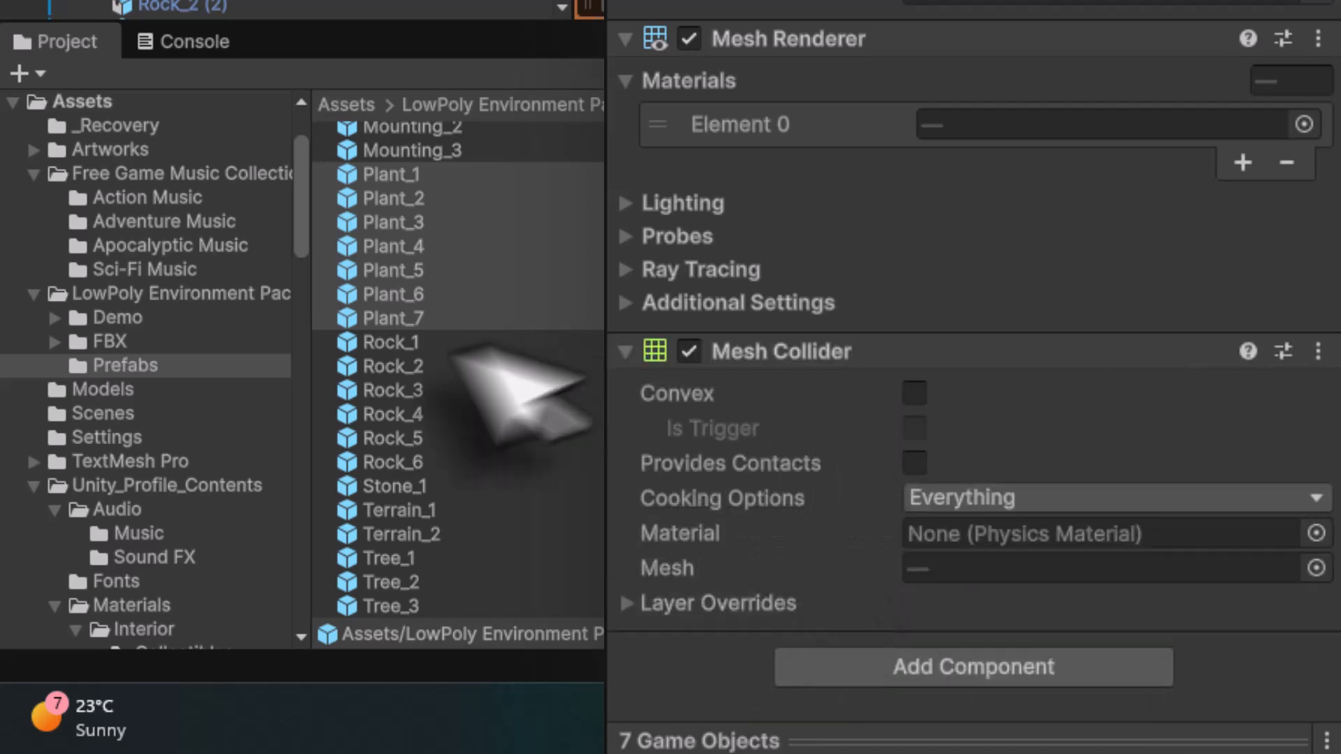
- Check the Rock_1 and Rock_2 prefabs, then add a Mesh Collider component to the Rock_3 prefab
left_click(404, 348)
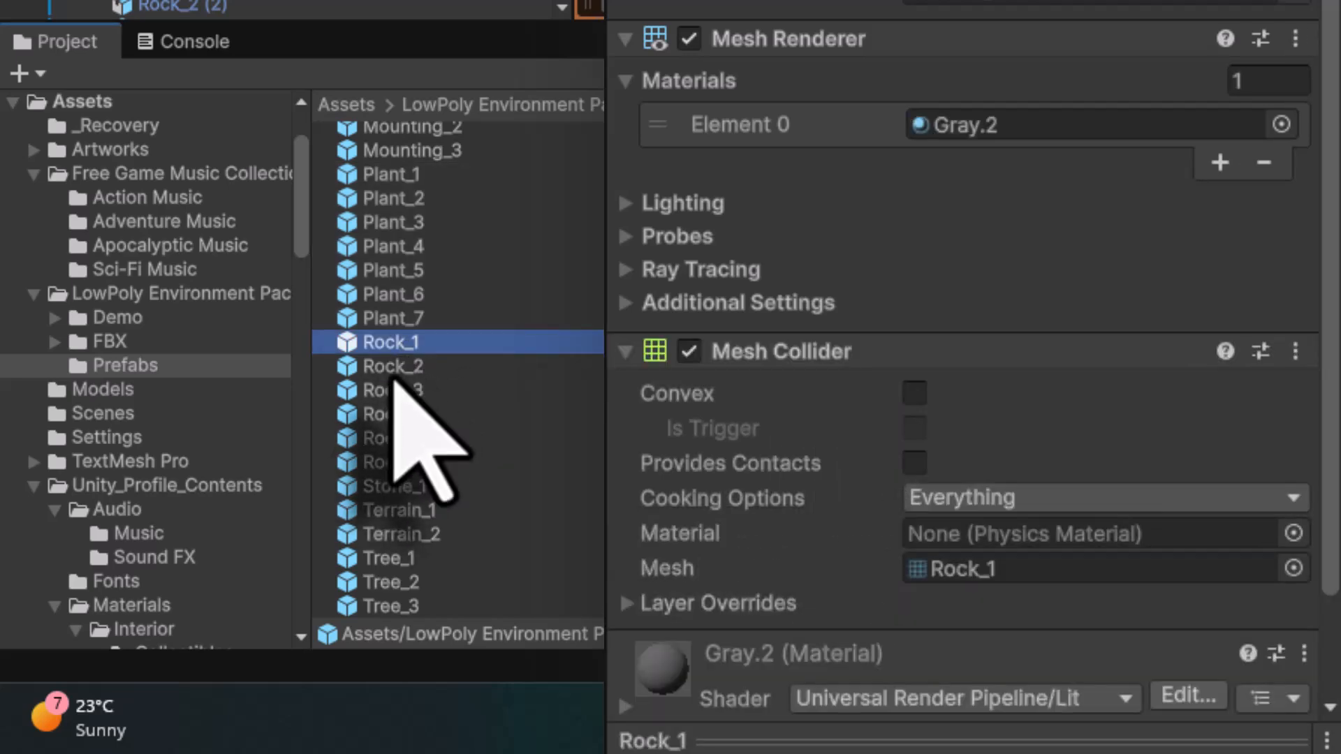
left_click(396, 371)
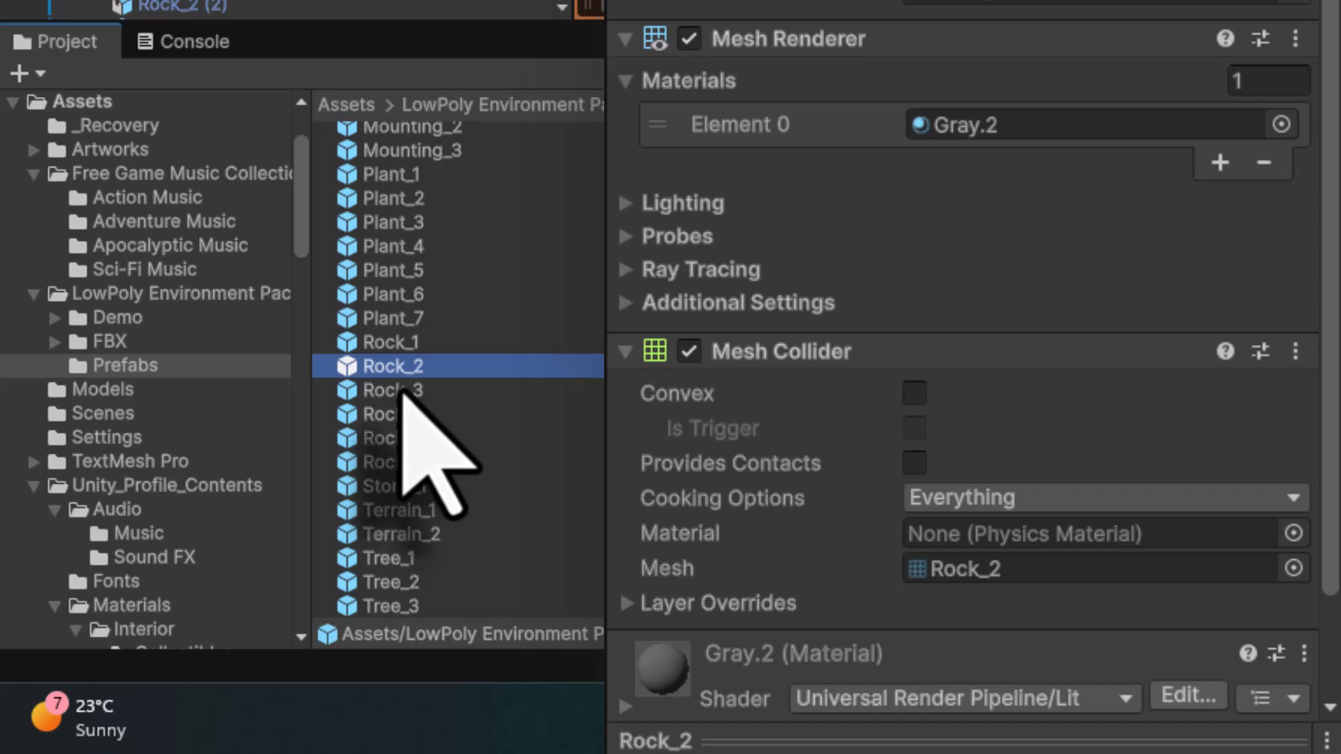
left_click(401, 399)
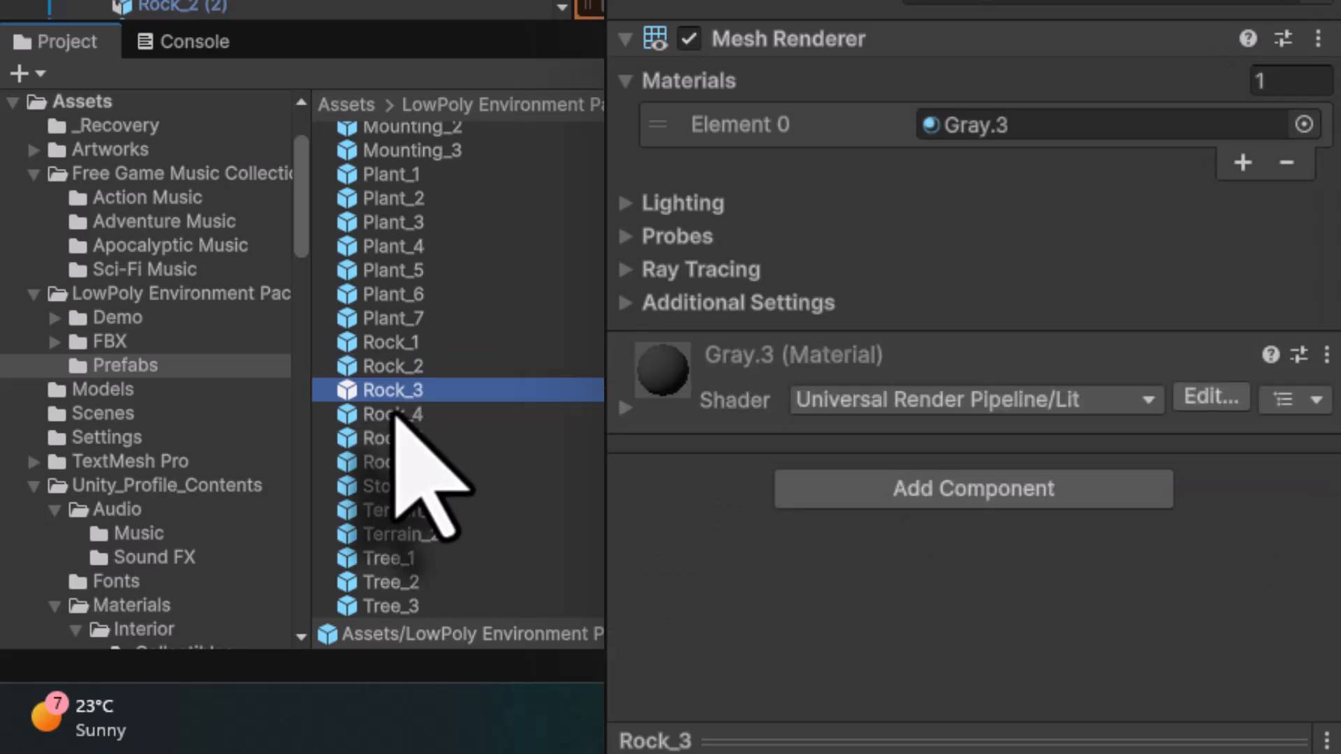
left_click(974, 489)
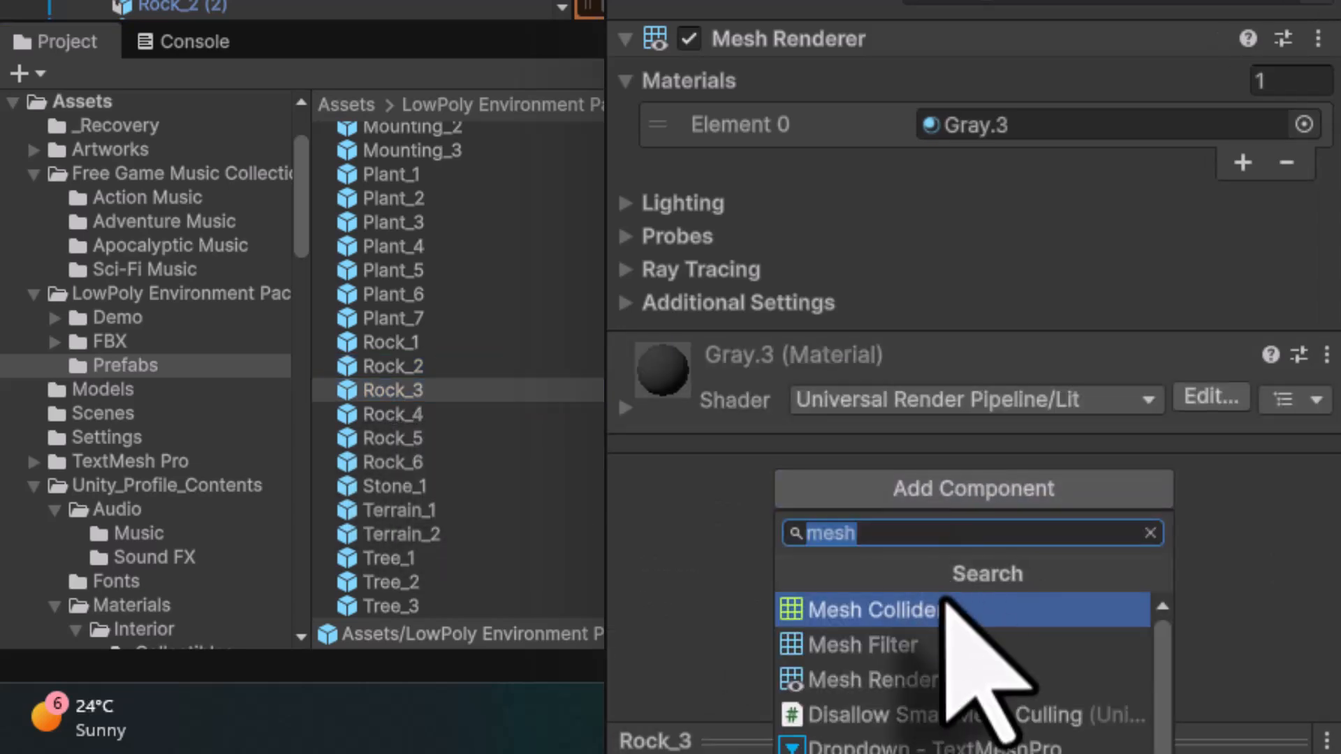
left_click(944, 609)
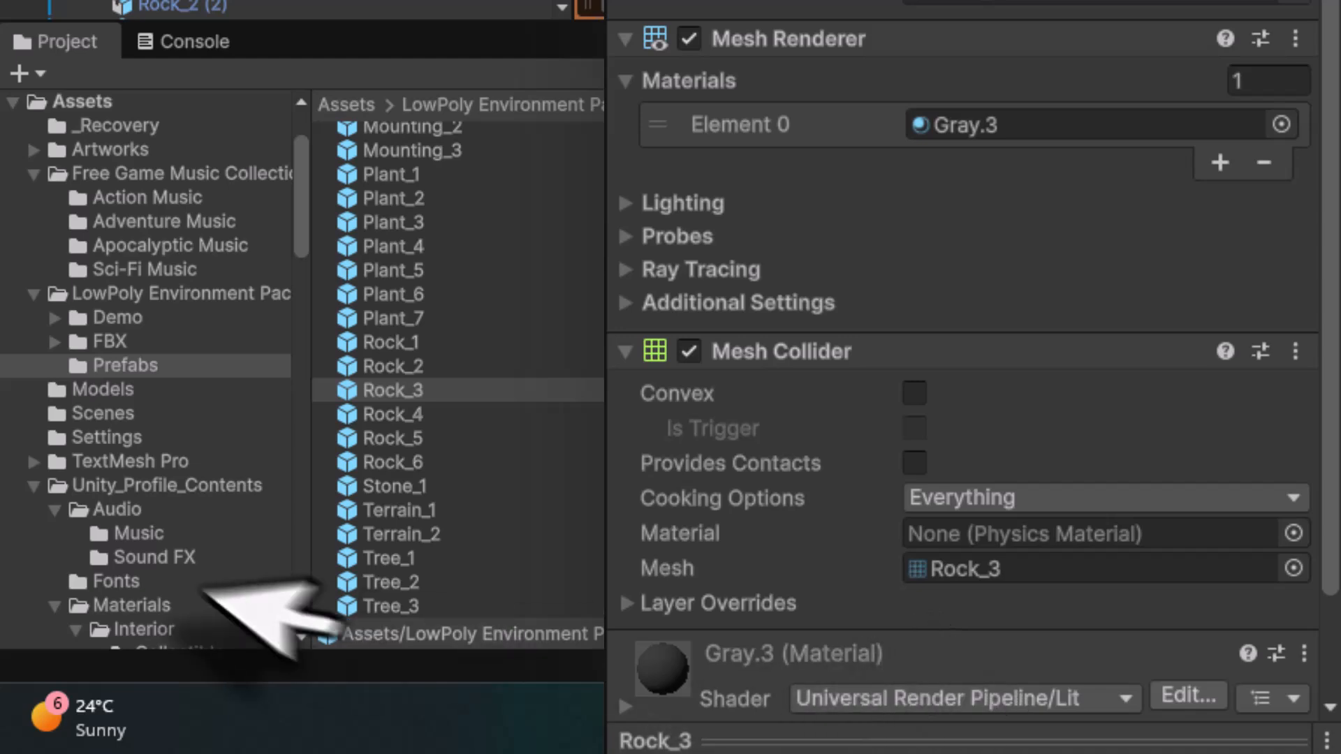
- Check the Rock_4 to Rock_6 prefabs, then add a Mesh Collider component to the Stone_1 prefab
left_click(405, 415)
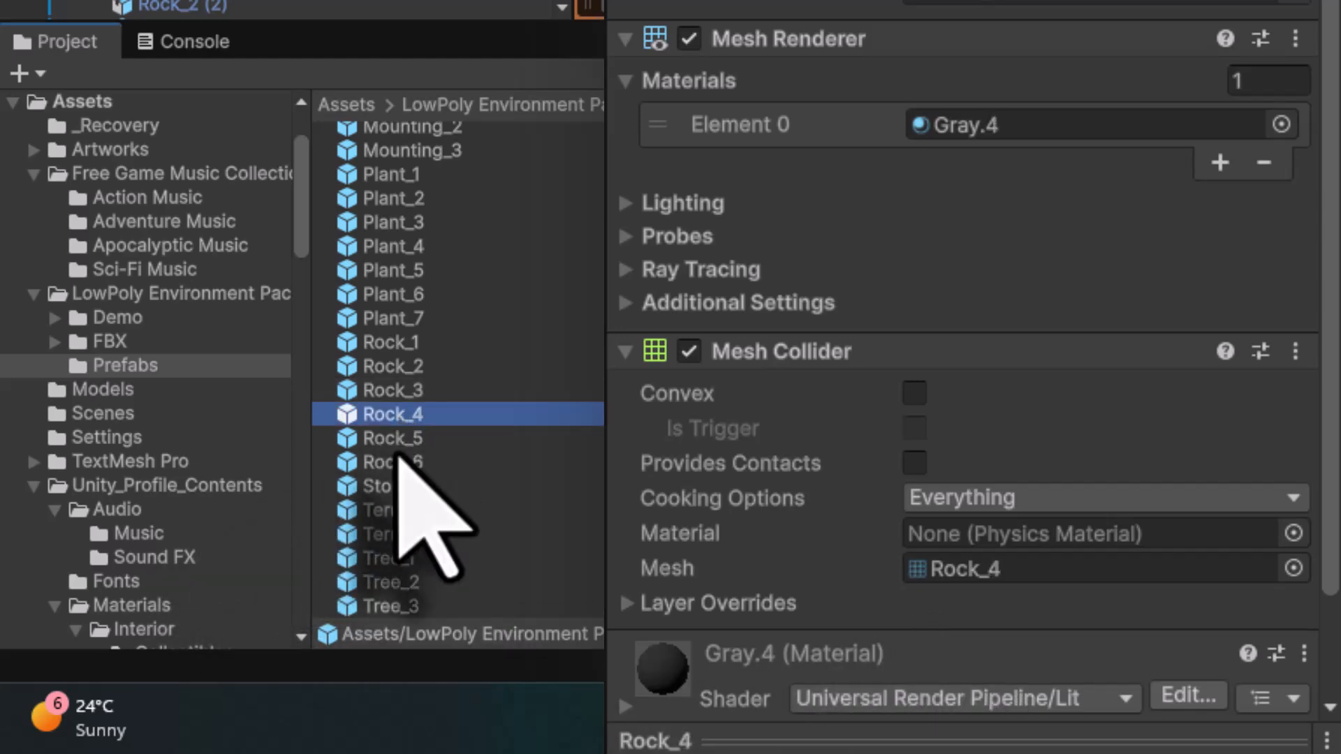
left_click(398, 440)
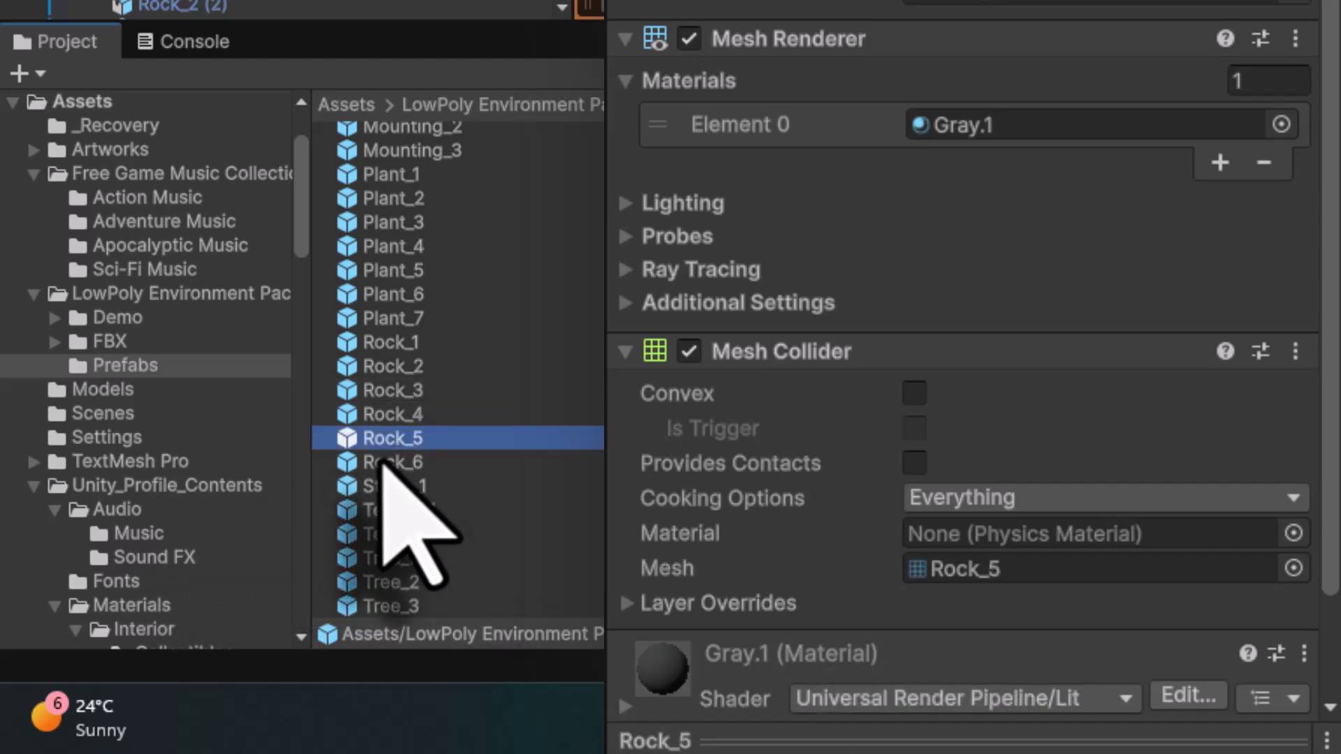
left_click(388, 463)
left_click(389, 487)
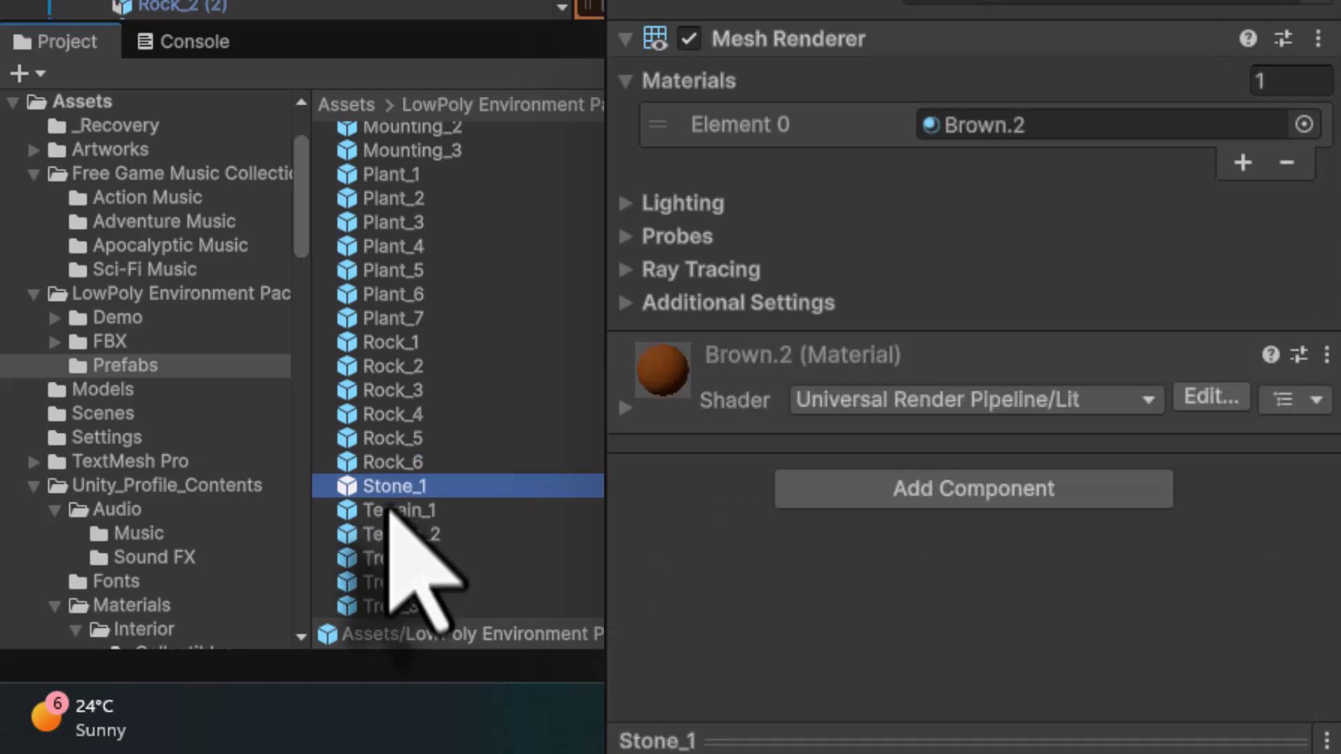
left_click(949, 488)
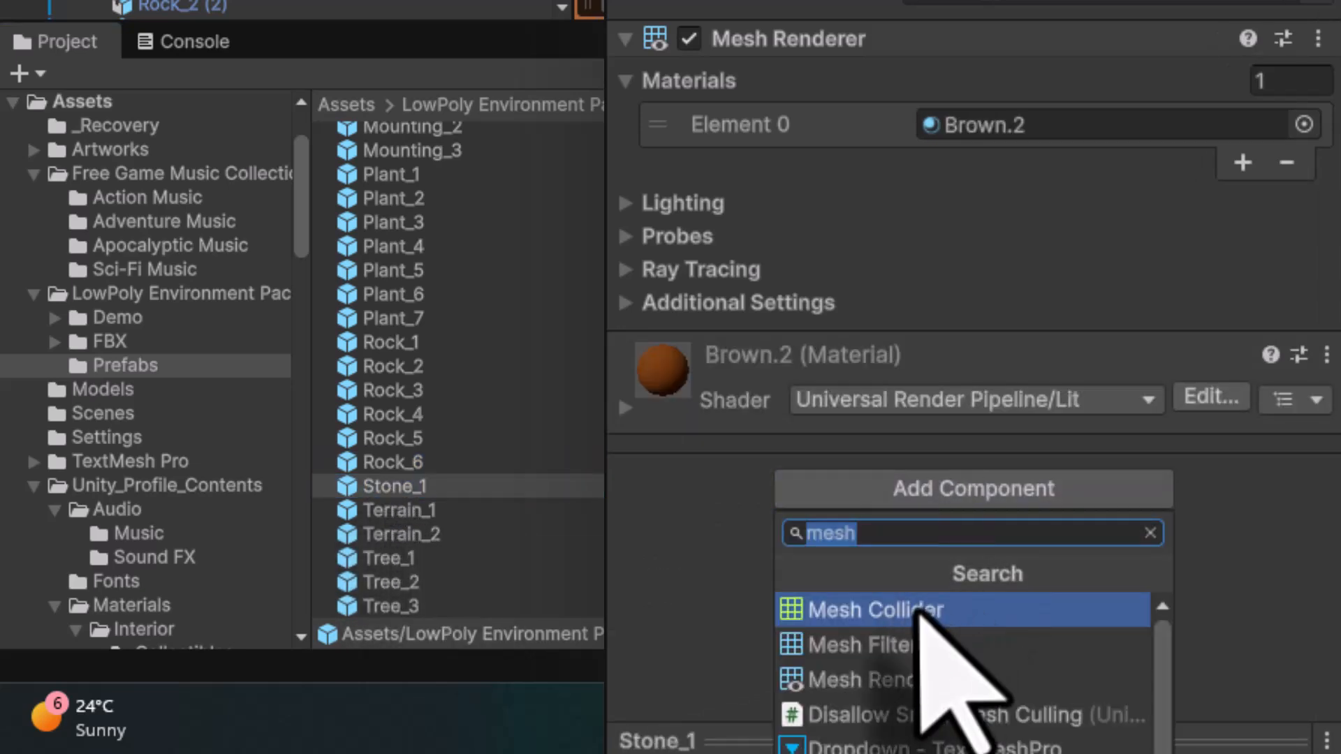
left_click(919, 612)
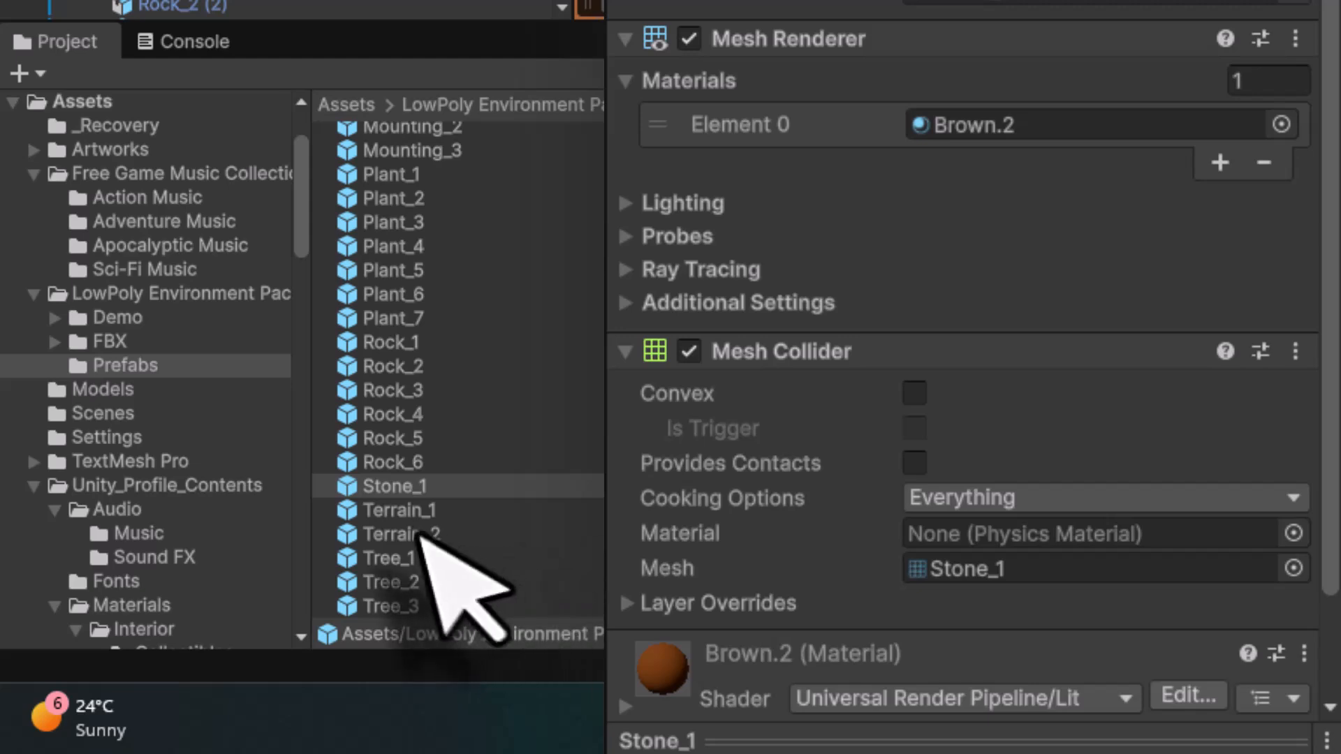
- Select the Tree_1, Tree_2 and Tree_3 prefabs together and add a Mesh Collider to all of them
left_click(422, 511)
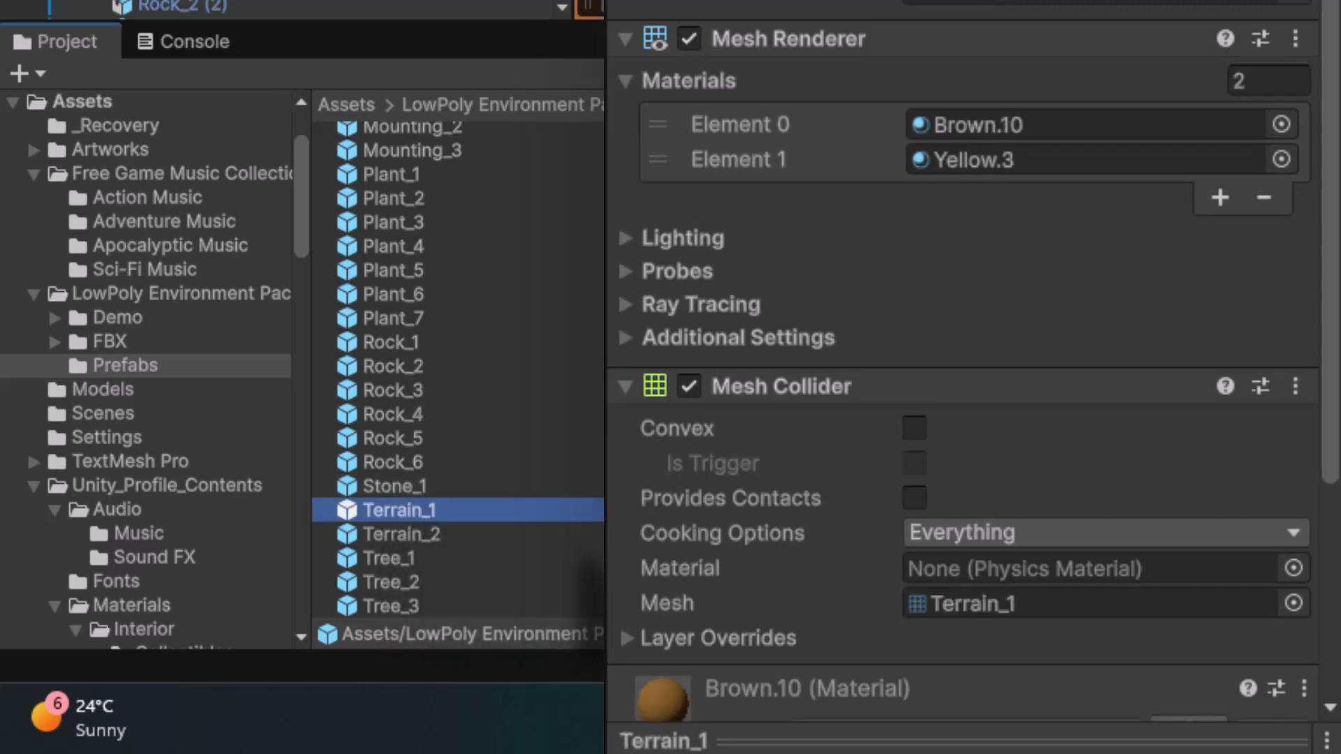
left_click(421, 535)
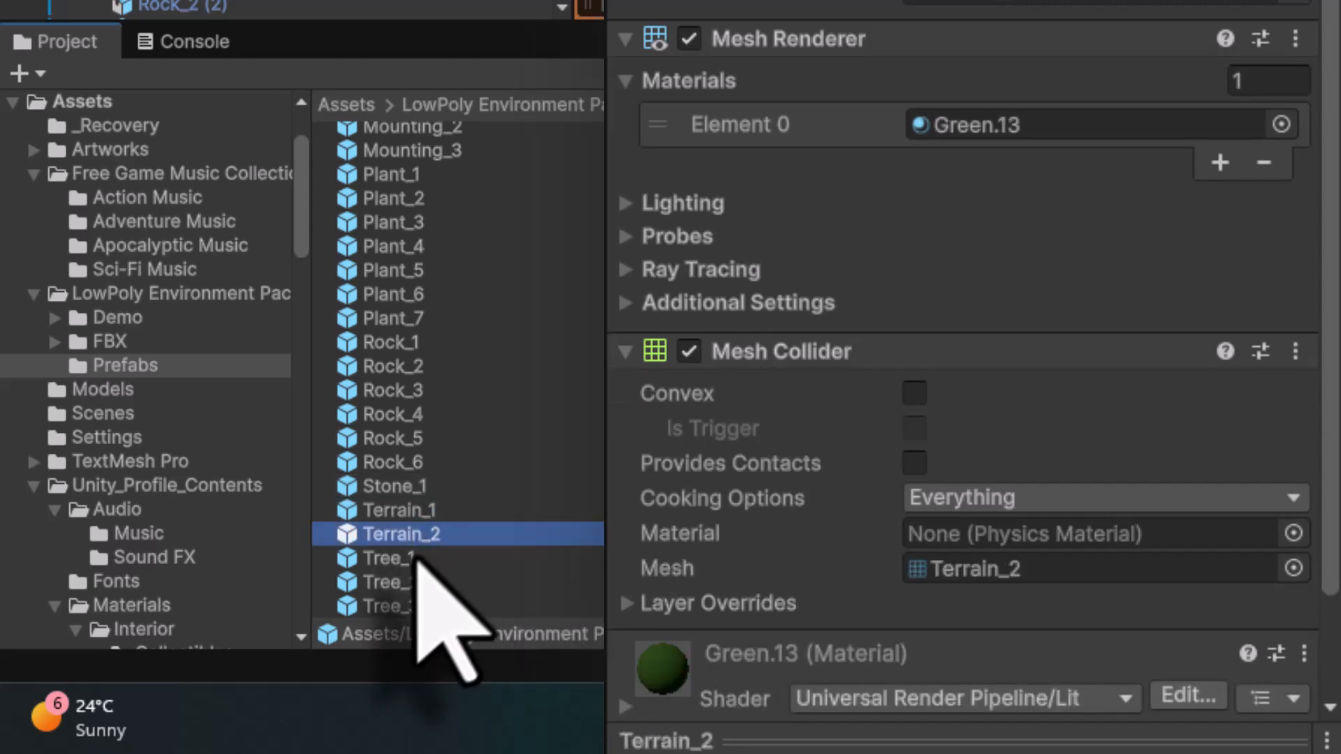
left_click(404, 563)
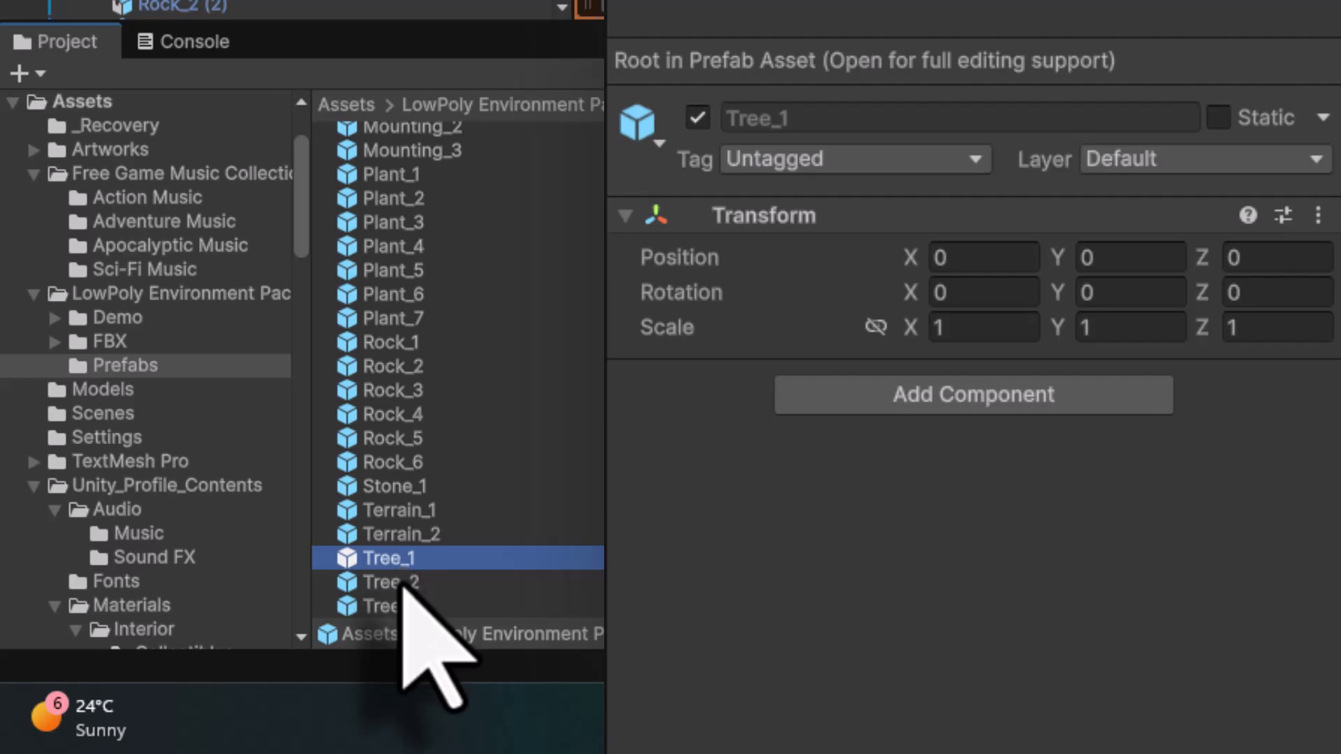
left_click(402, 585)
left_click(409, 607)
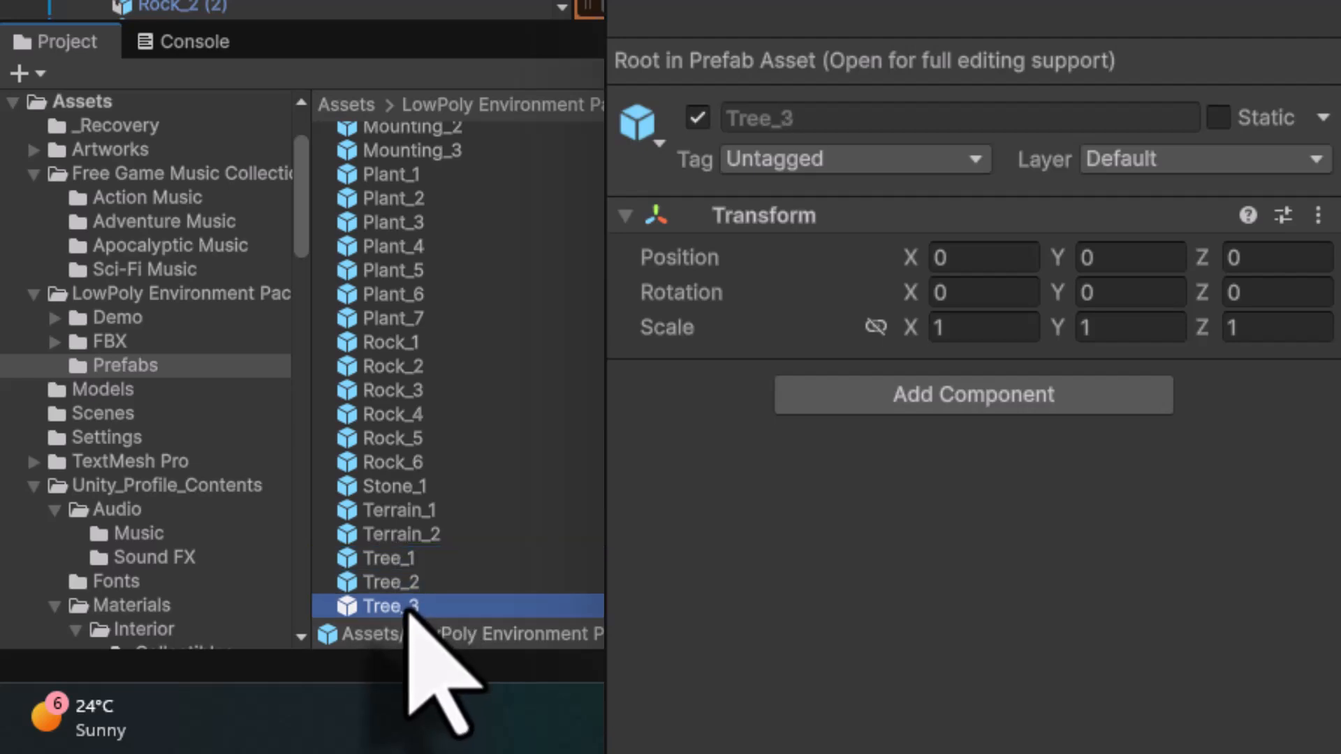
left_click(411, 557)
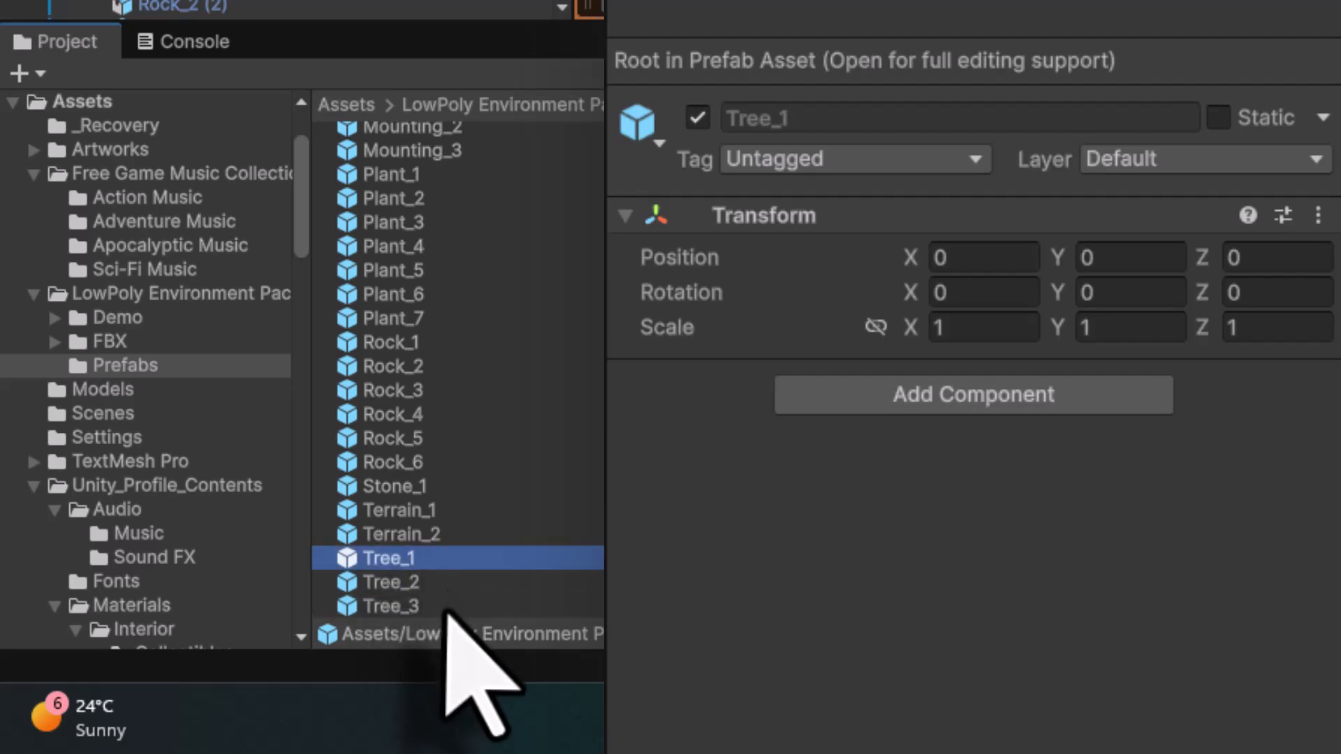
left_click(442, 604, "shift")
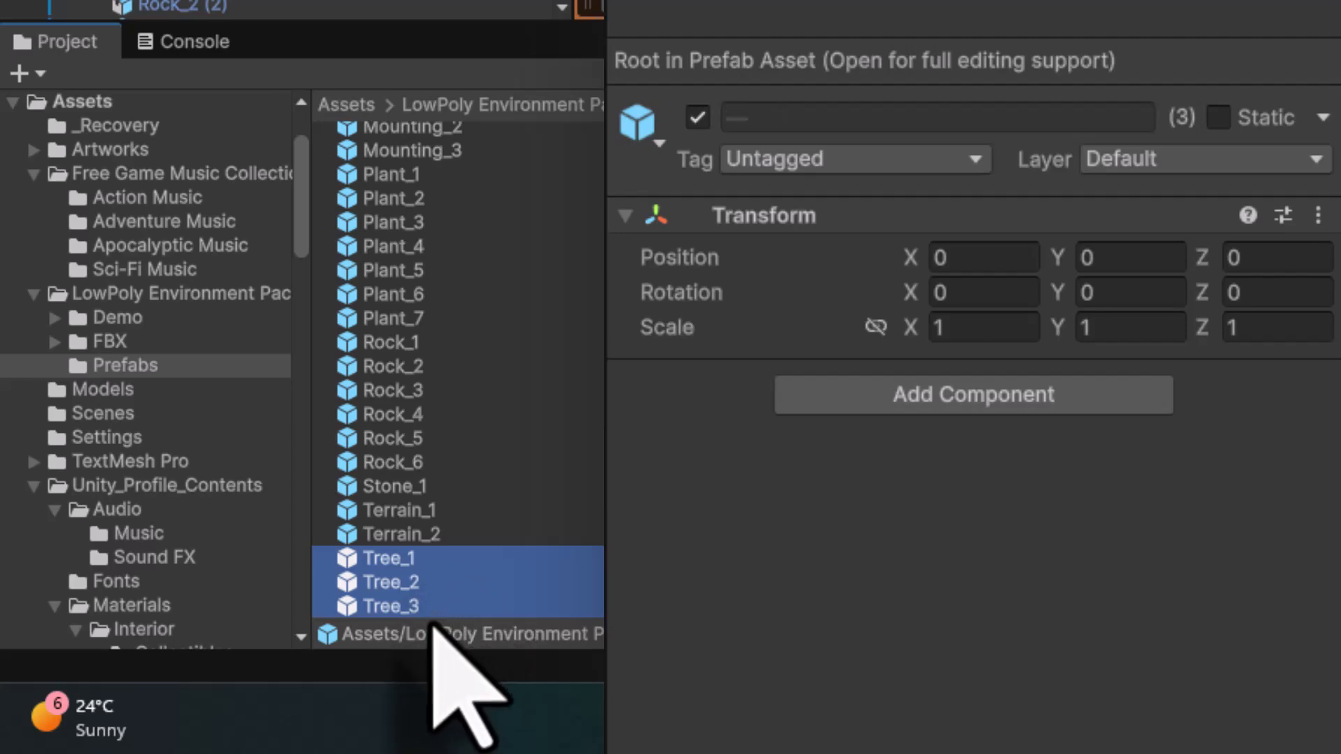
left_click(947, 392)
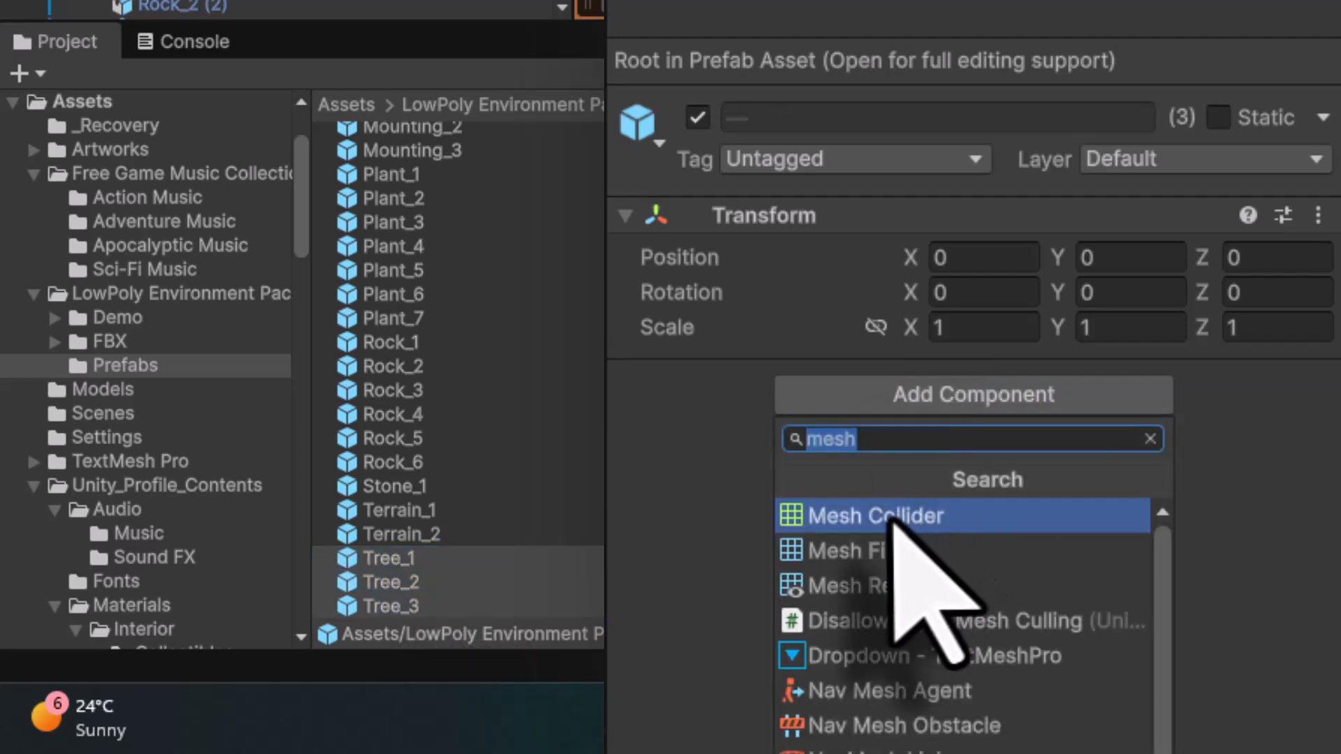
left_click(896, 517)
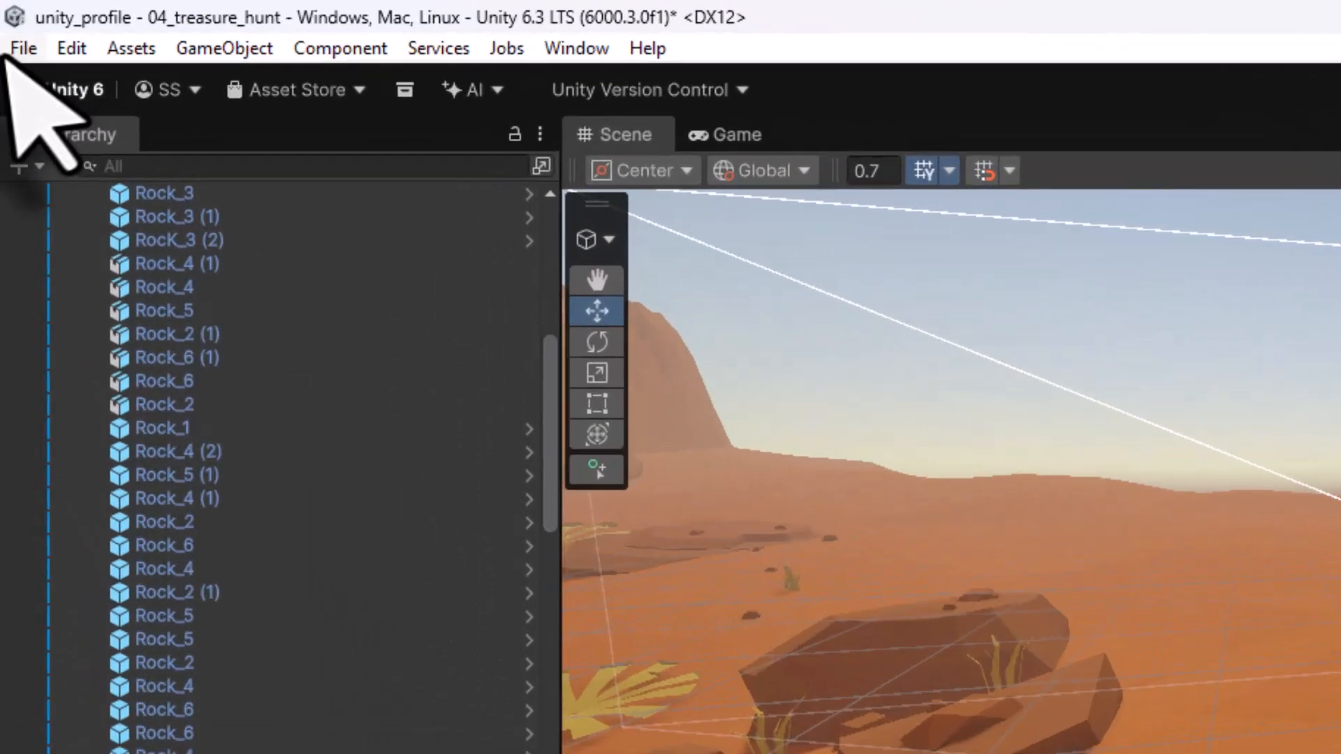
- Play-test the scene in the Game view, walking the robot around and into the rocks to test the colliders
left_click(31, 64)
left_click(91, 254)
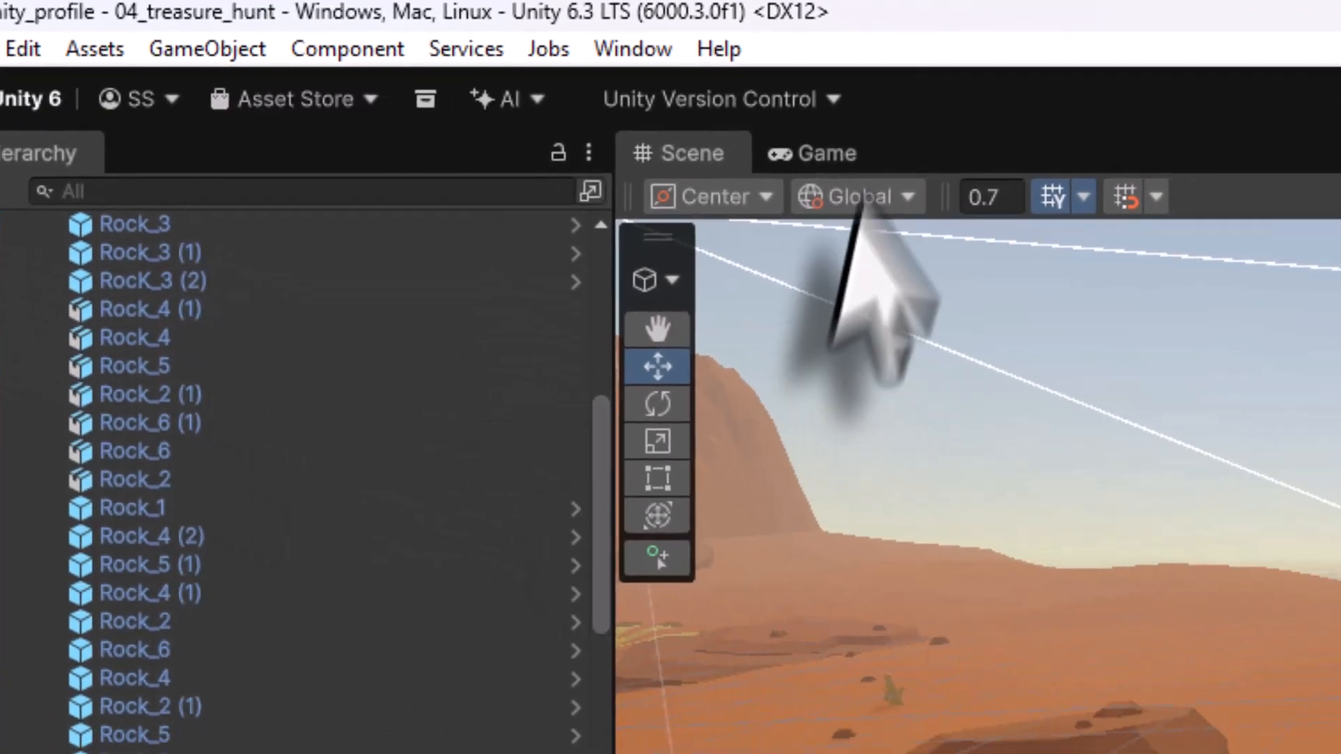
left_click(964, 177)
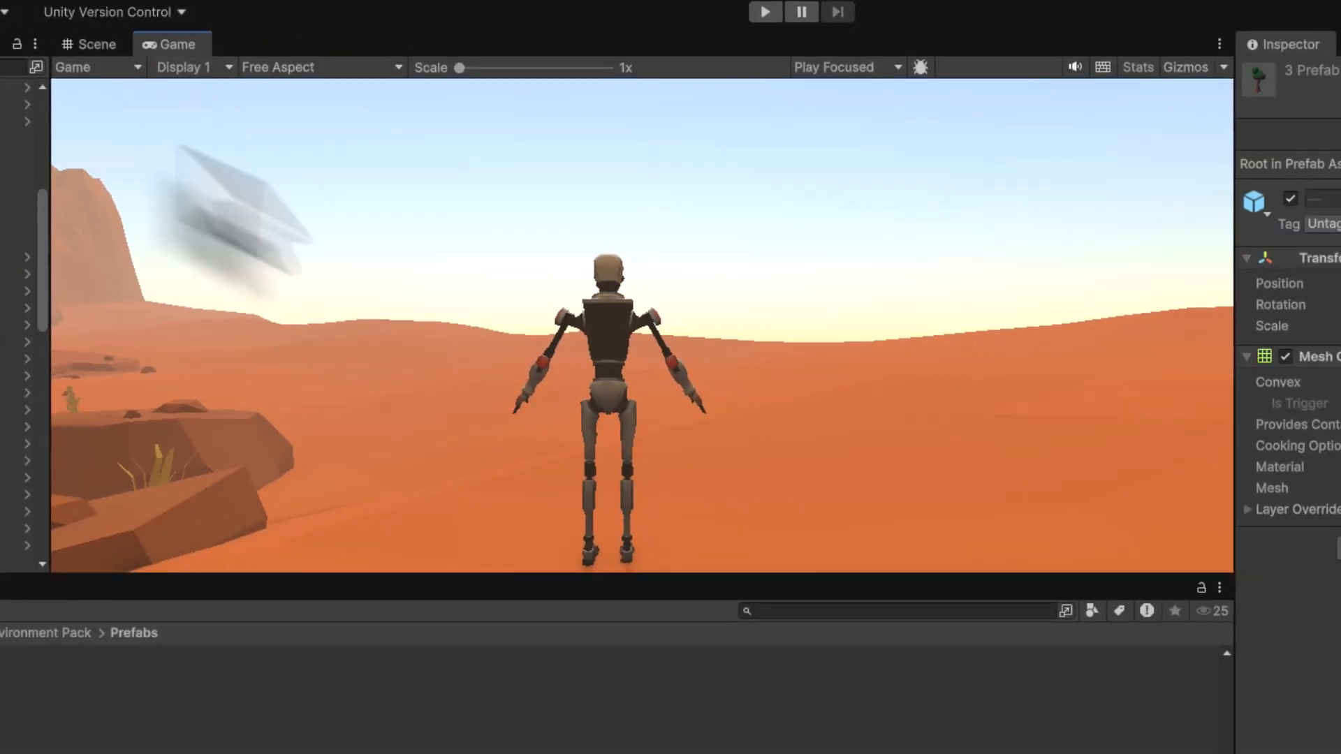
left_click(765, 12)
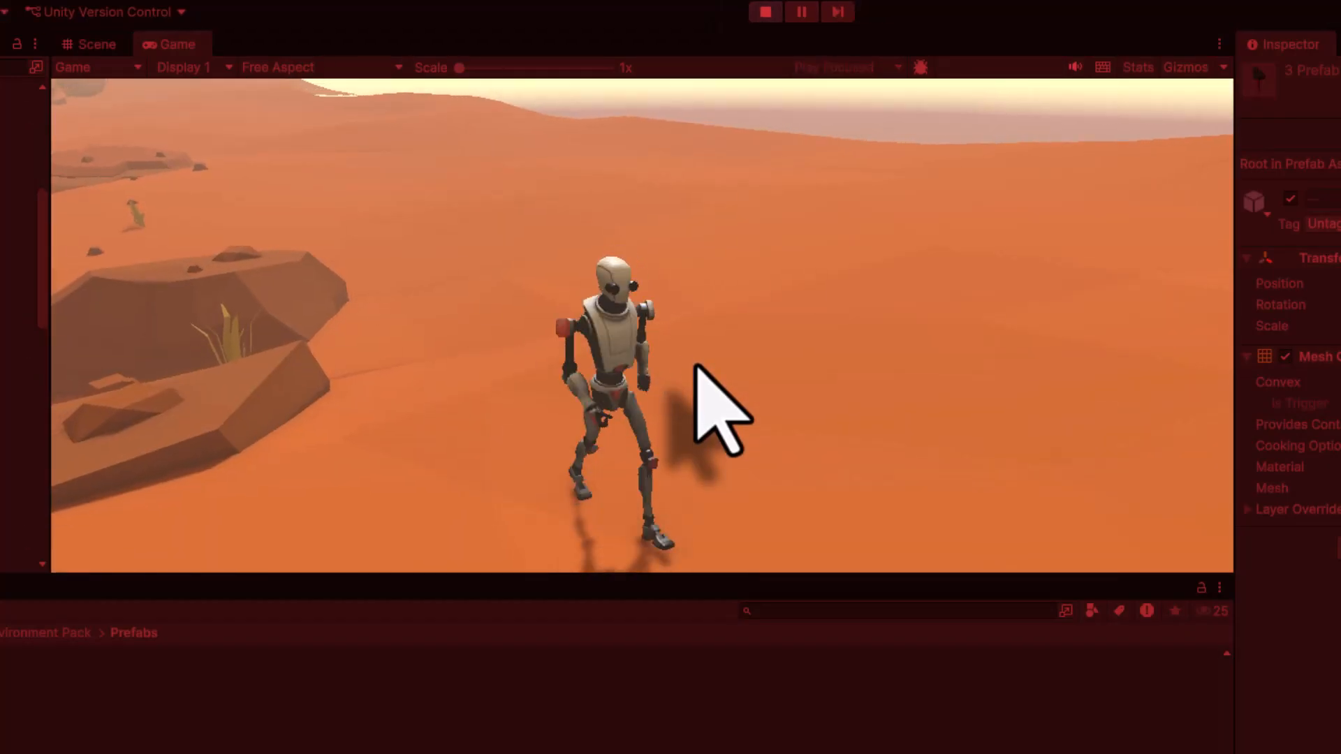
key("a")
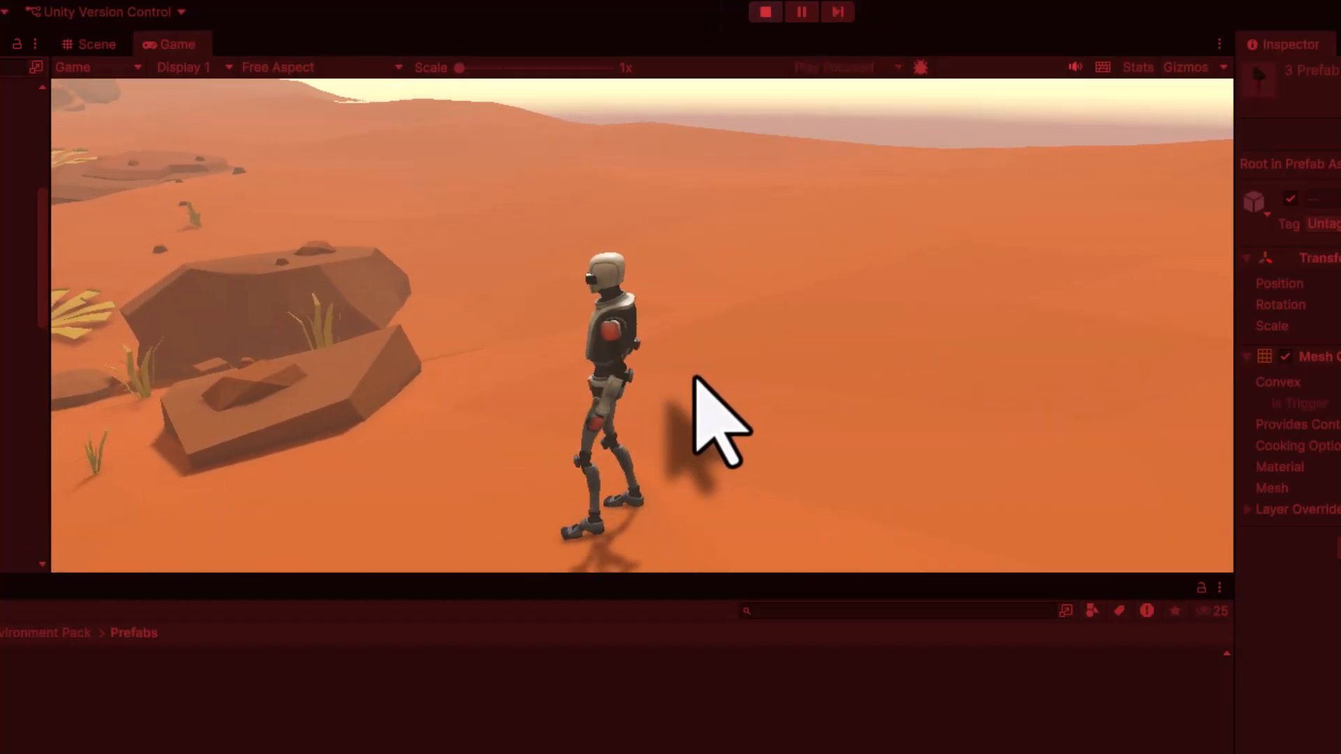
key("w")
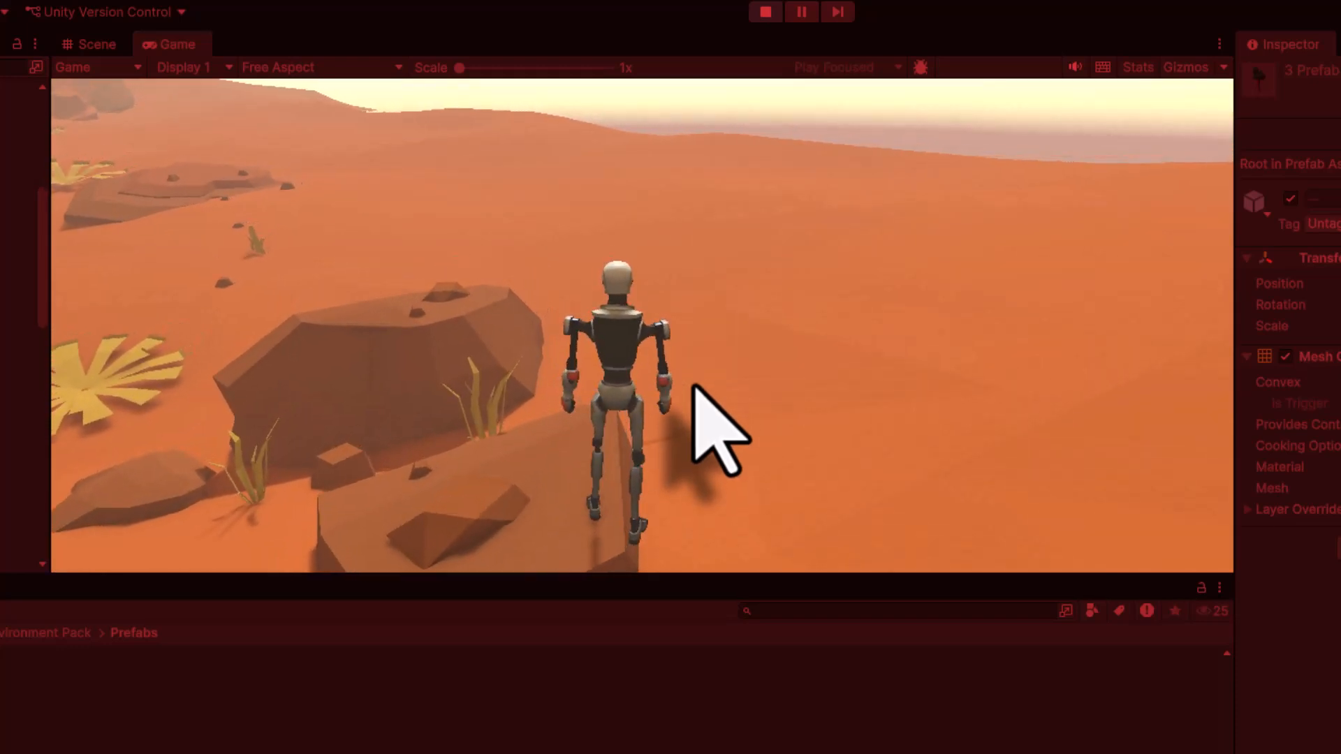
key("s")
key("w")
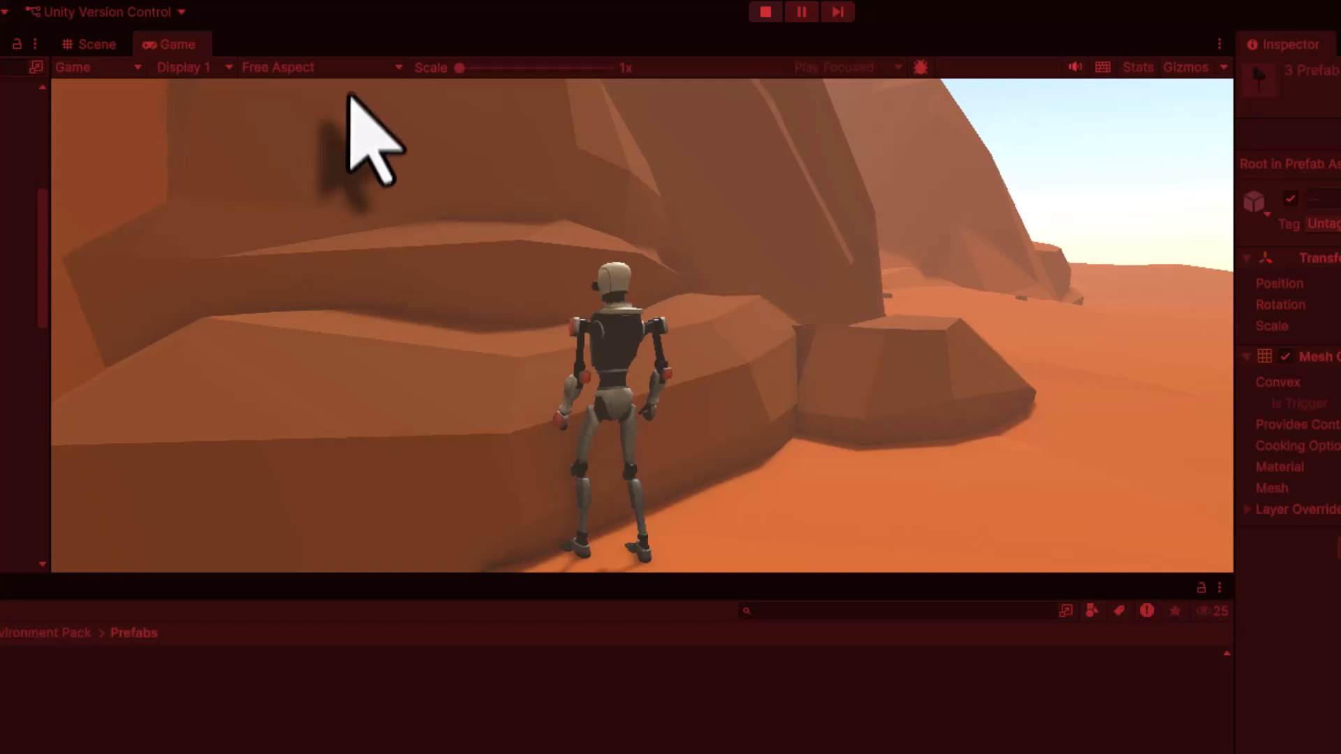
left_click(765, 11)
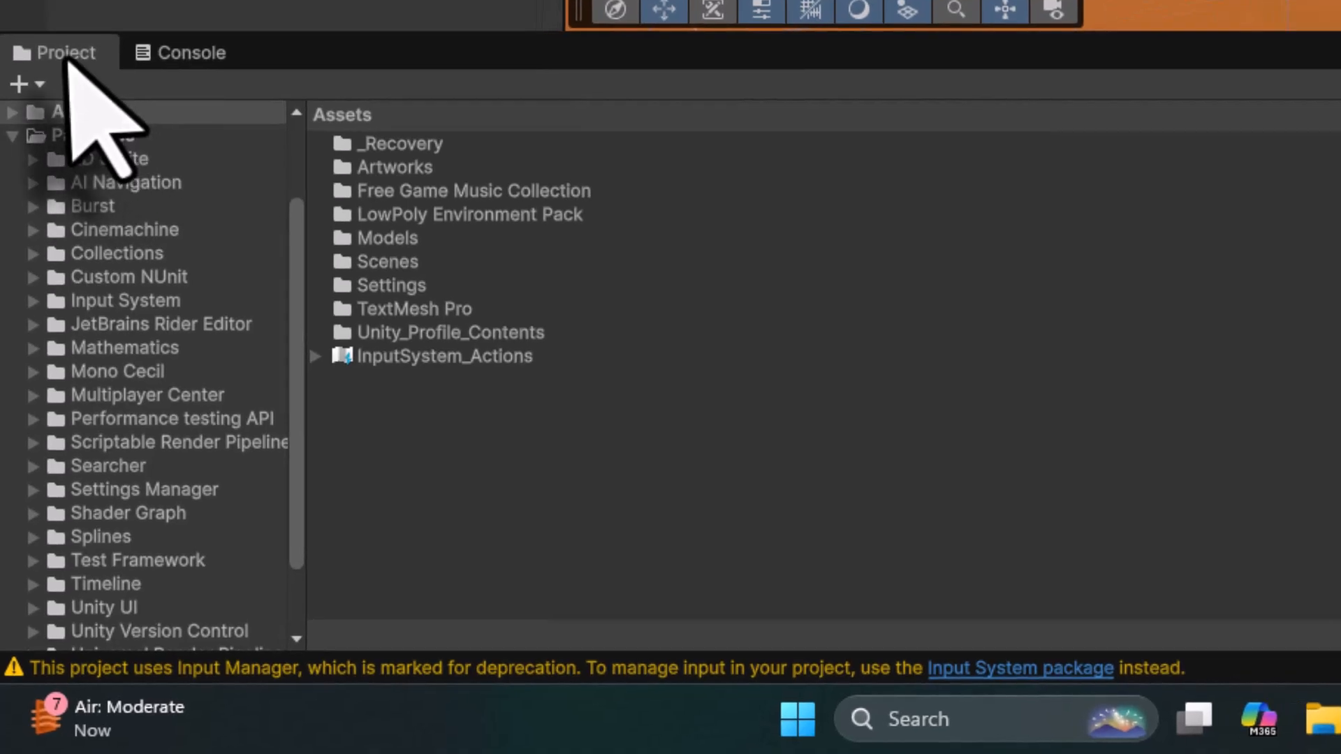
- Add the Collectible_Star prefab from Unity_Profile_Contents/Prefabs/Collectibles into the scene hierarchy
double_click(430, 333)
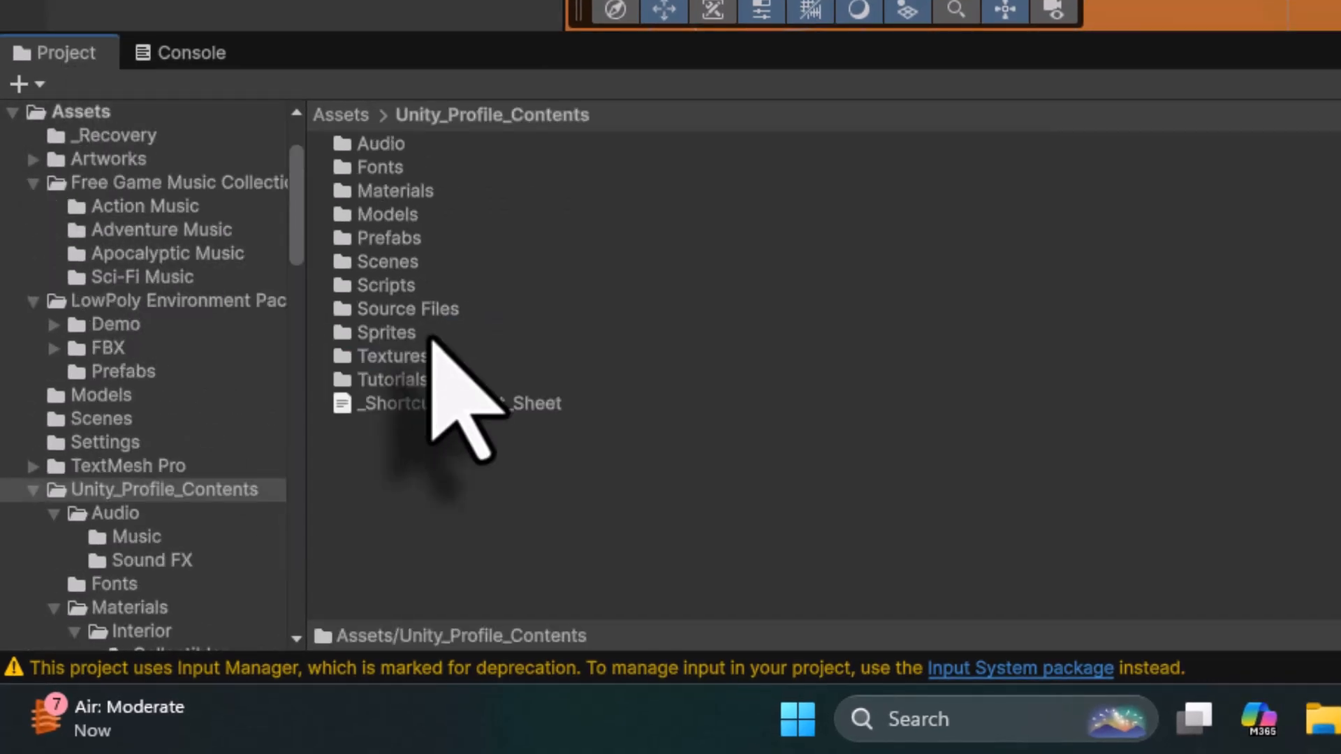
double_click(398, 238)
left_click(410, 191)
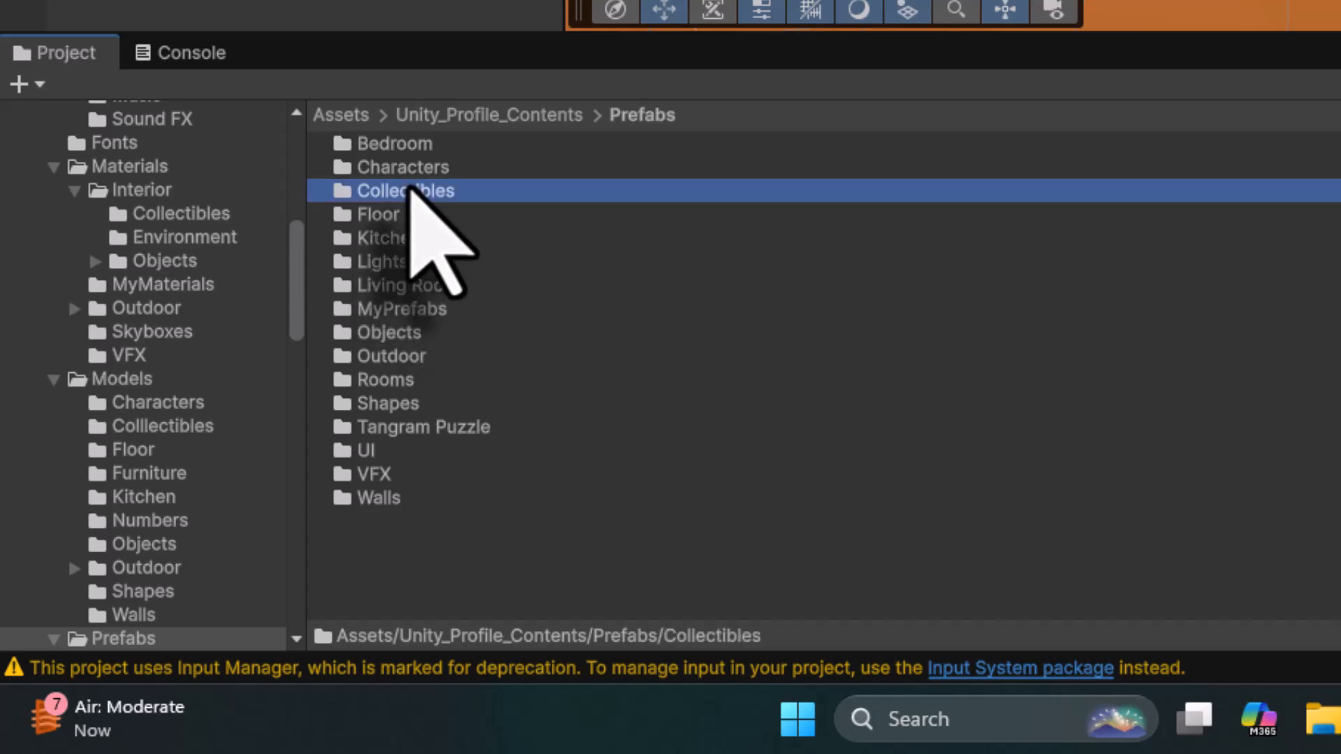
double_click(411, 191)
left_click(445, 404)
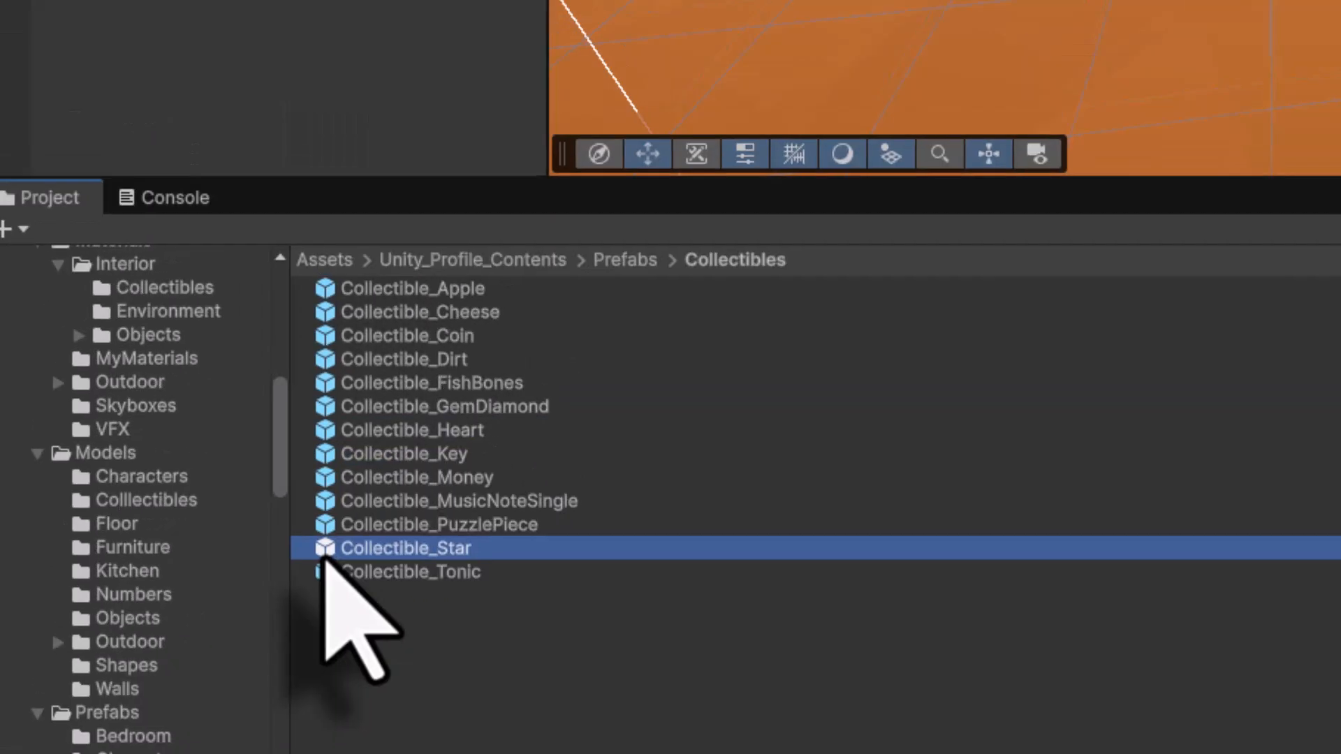
left_click_drag(324, 557, 189, 482)
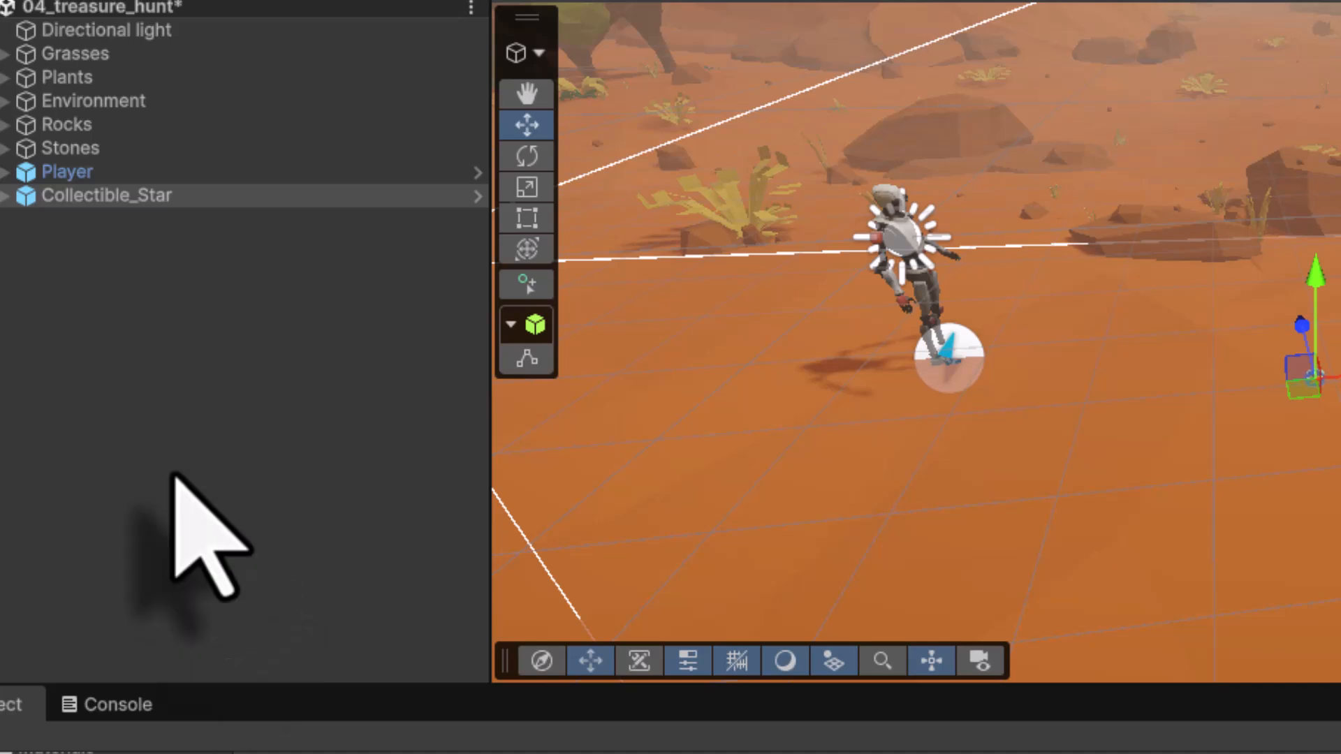
- Reset the Collectible_Star object's Transform
left_click(33, 202)
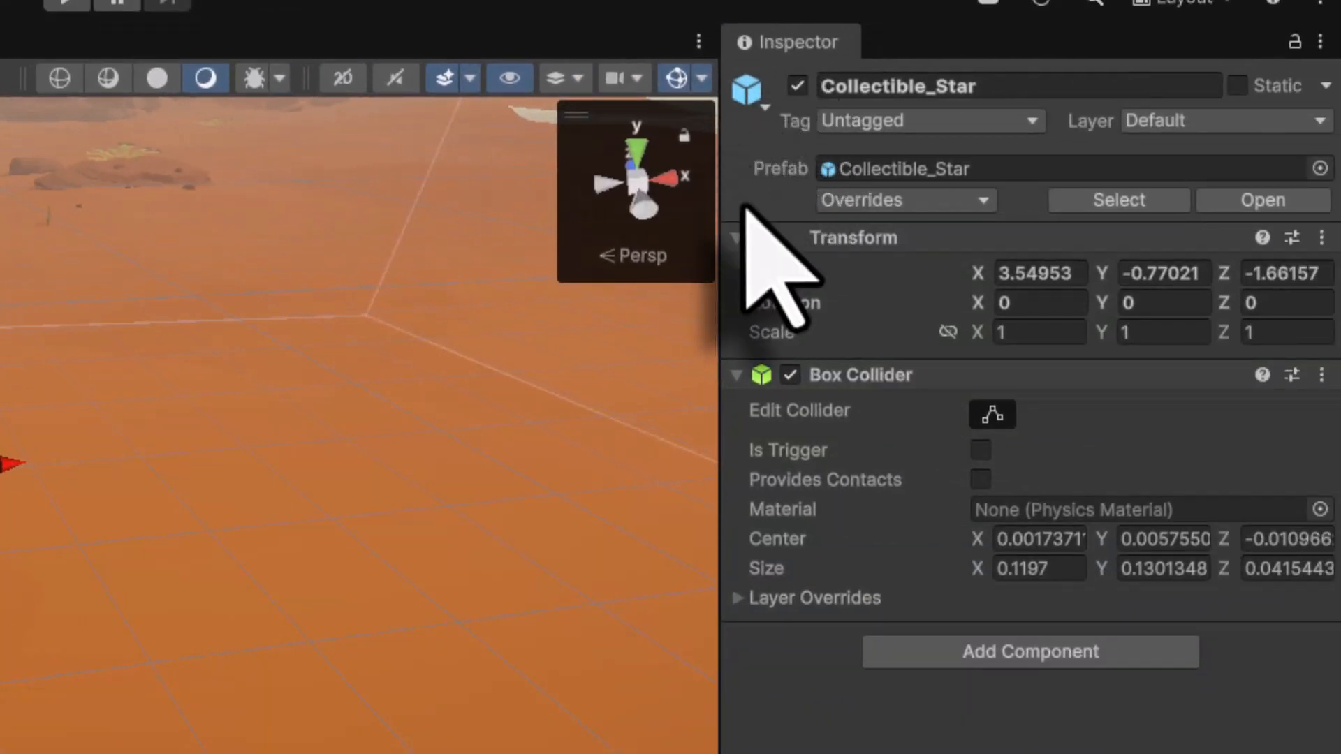
left_click(1322, 238)
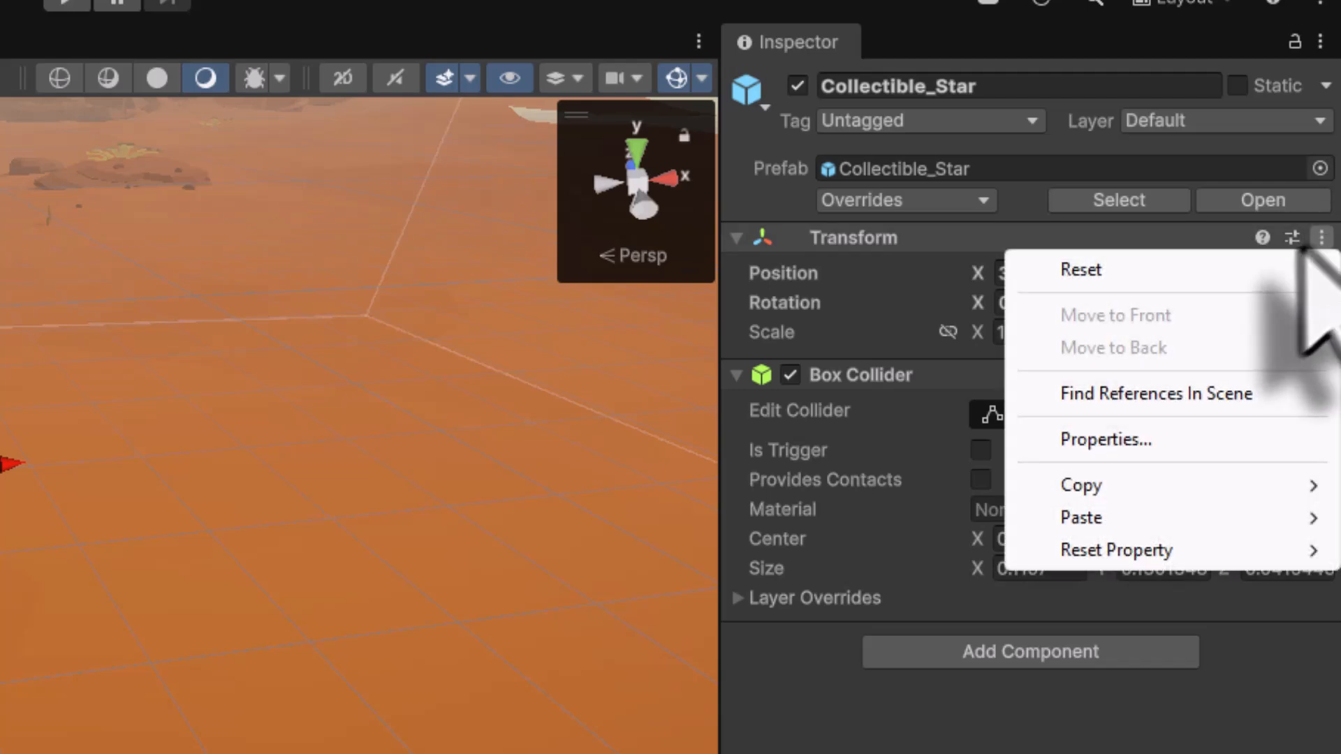
left_click(1268, 271)
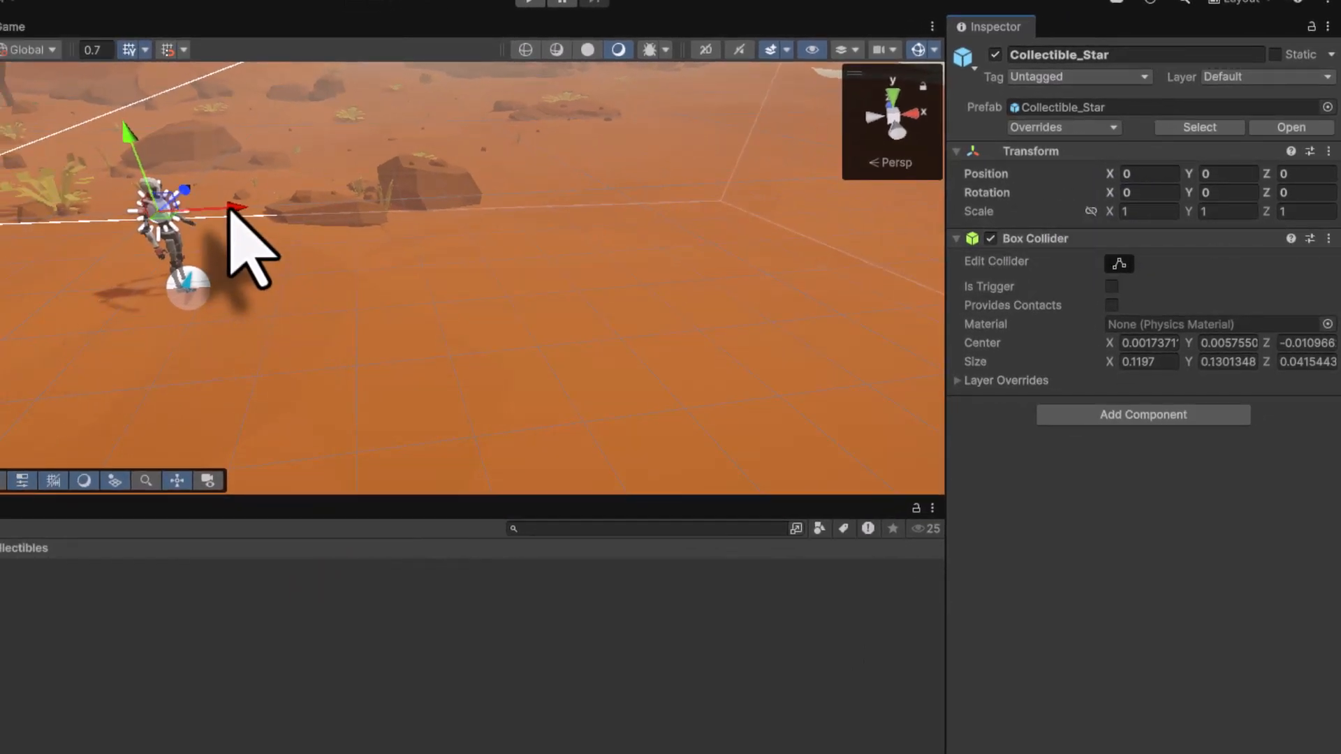
- Move the Collectible_Star along the X axis and set its X position to 3
left_click_drag(229, 209, 409, 238)
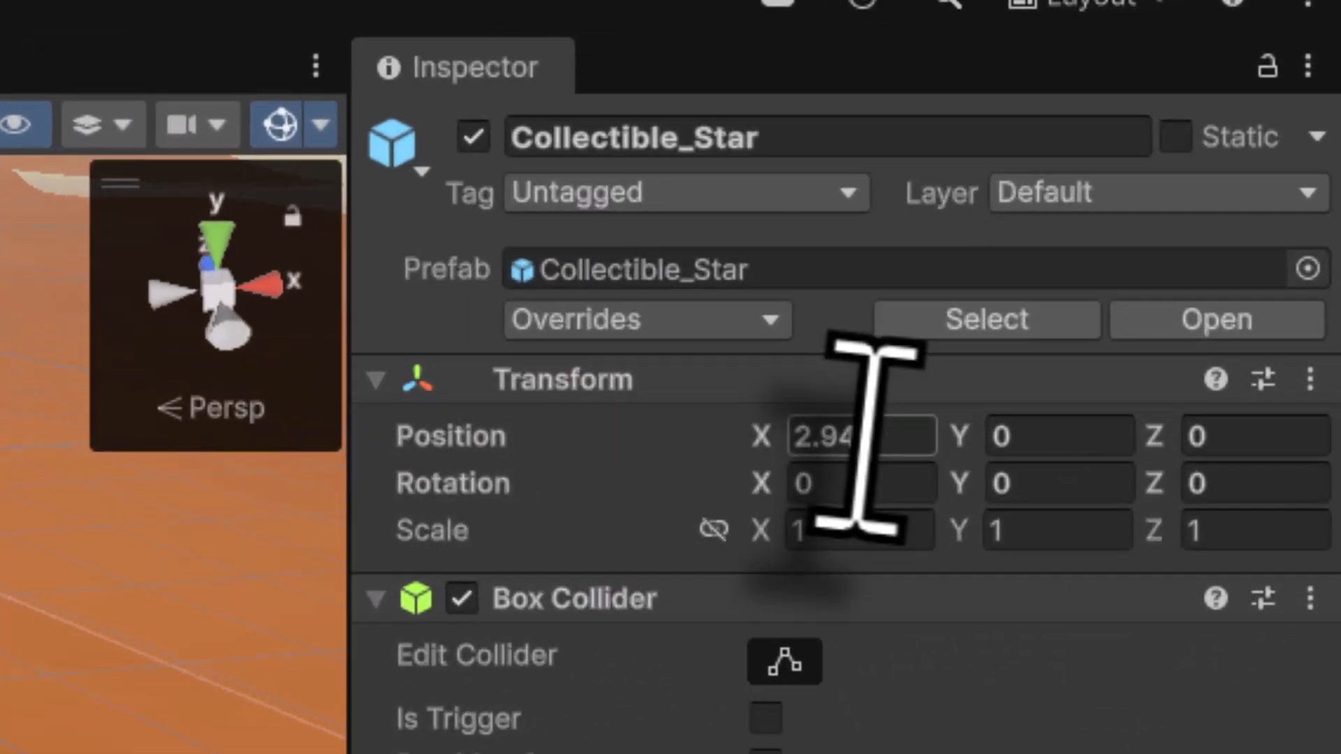
left_click(1151, 173)
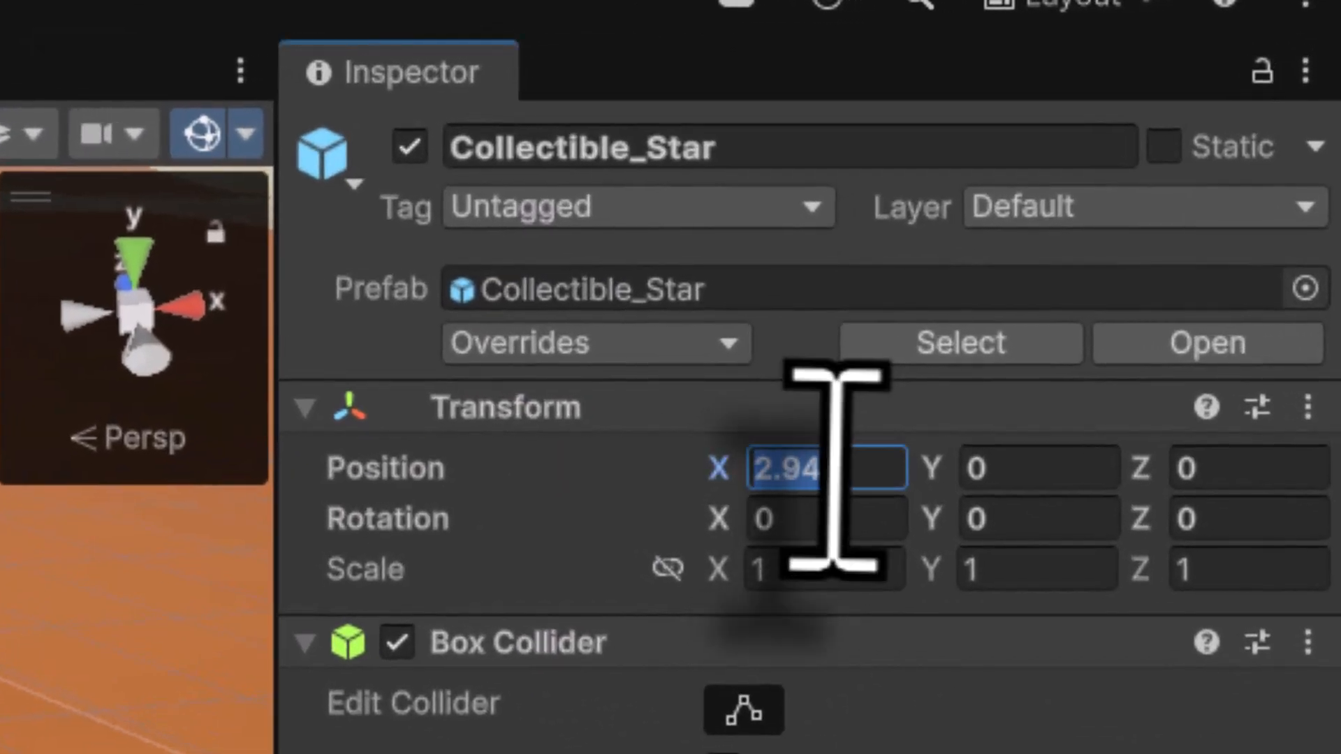
type("3")
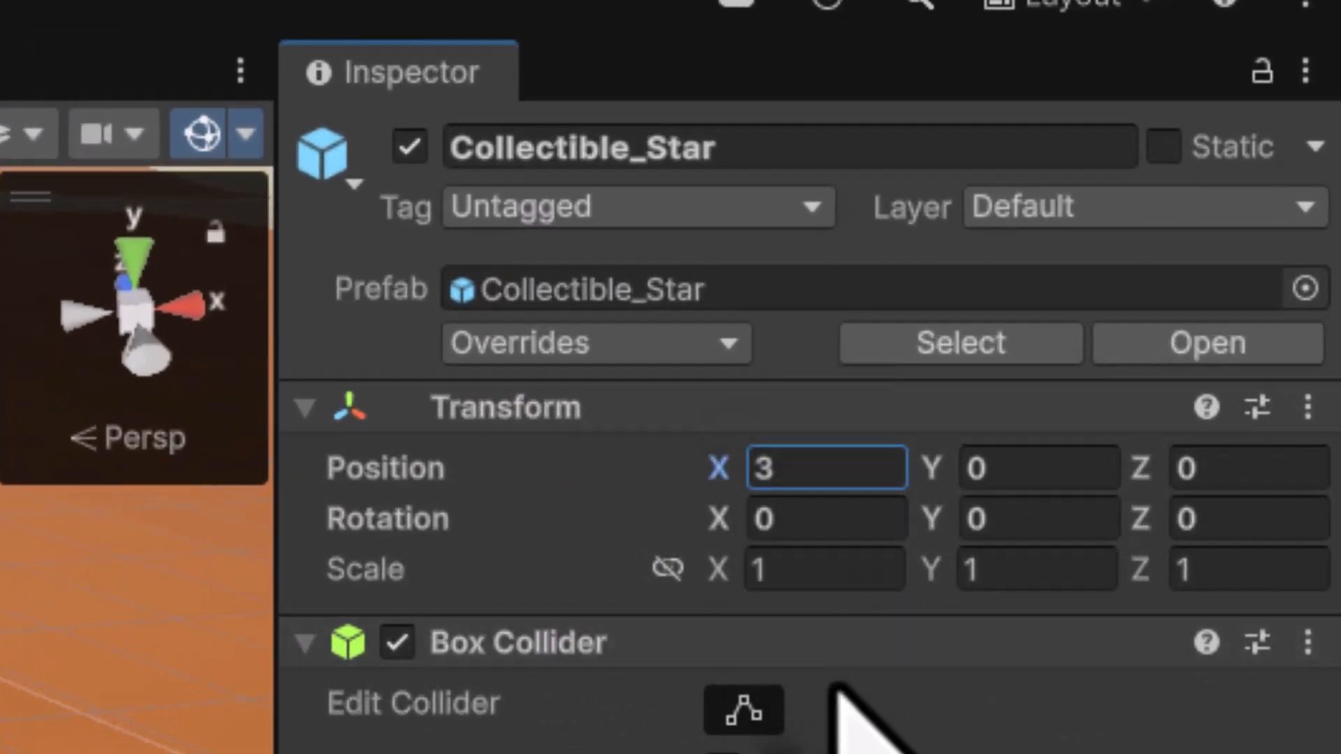
- Link the scale axes and set the Collectible_Star's uniform scale to 2
left_click(669, 579)
left_click(772, 580)
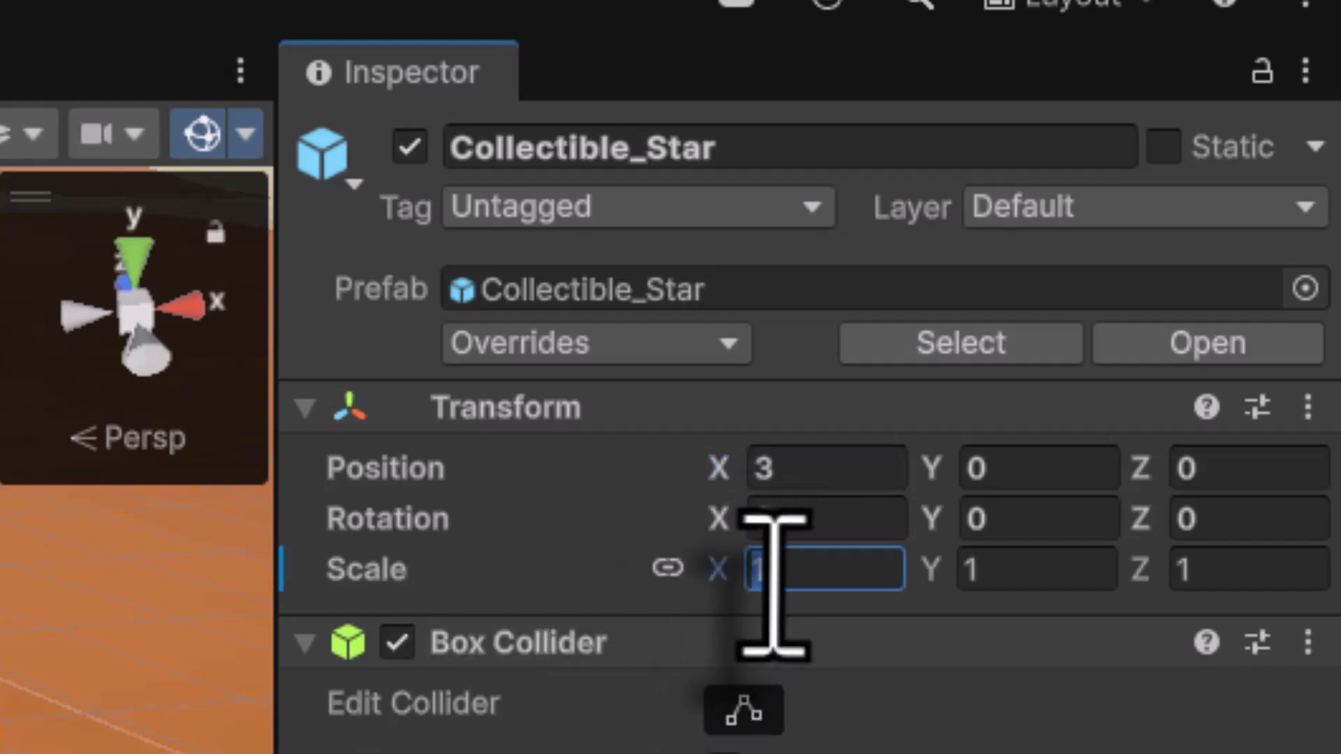
type("2")
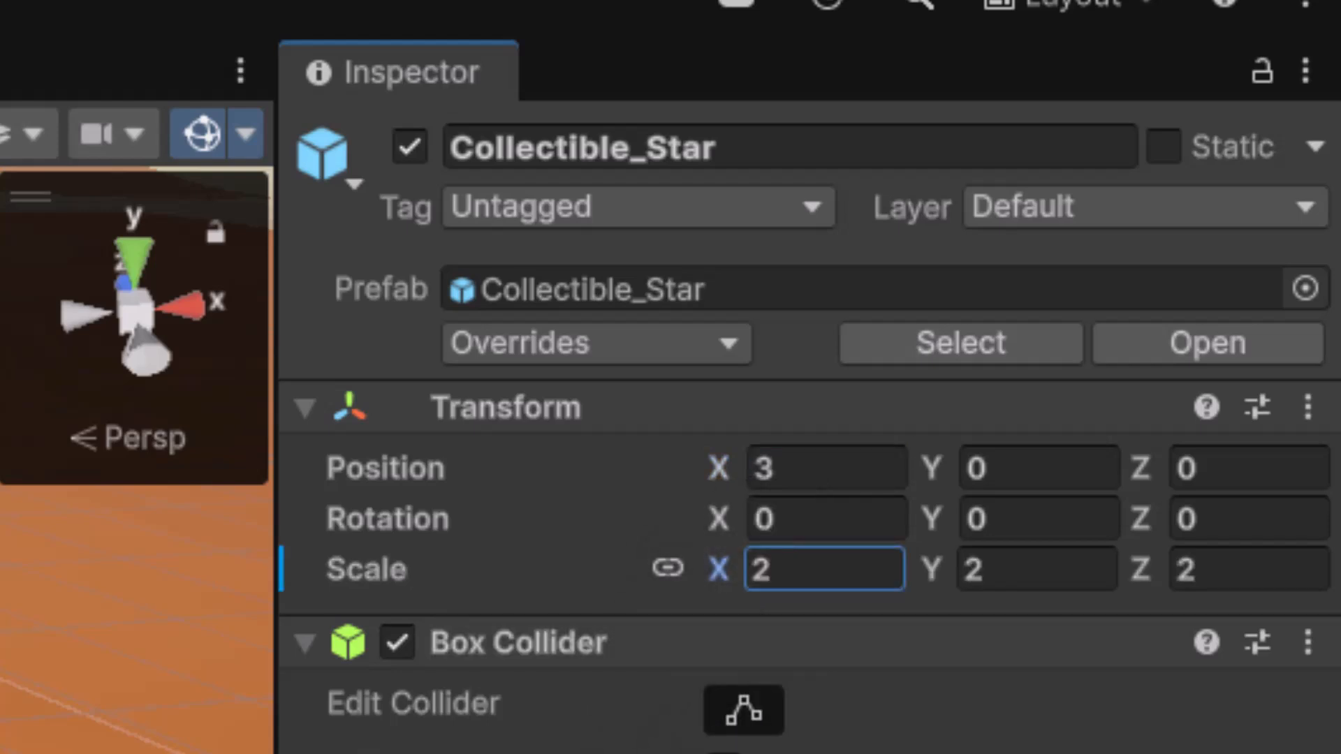
left_click(48, 183)
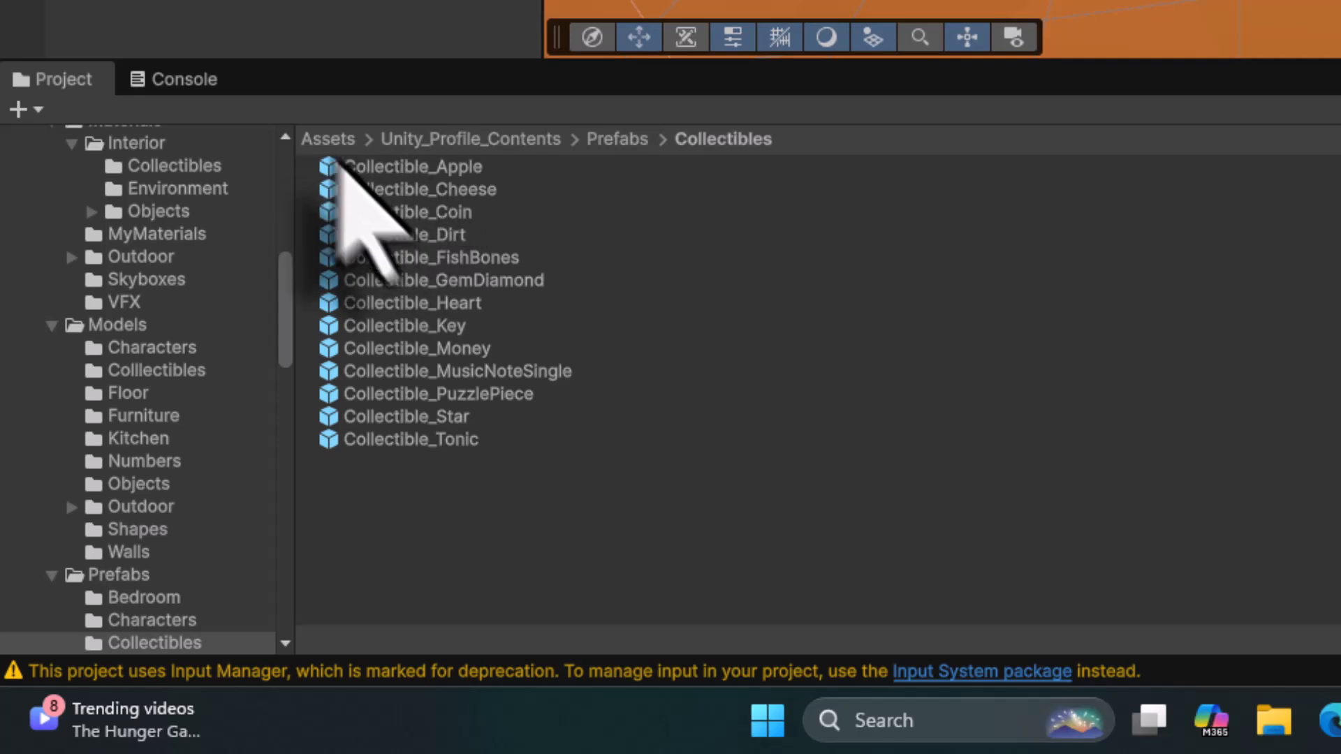
- Add the Collectible script from Unity_Profile_Contents/Scripts to the Collectible_Star object
left_click(447, 145)
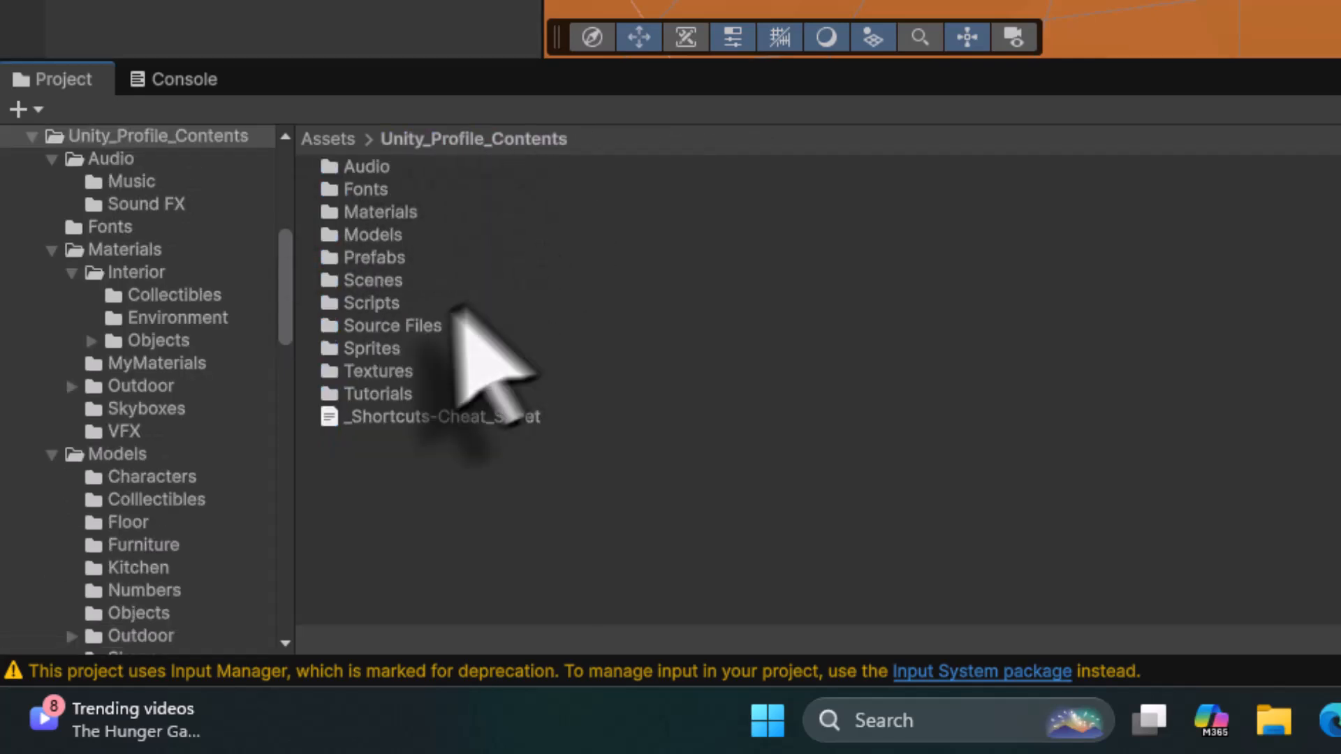
double_click(389, 300)
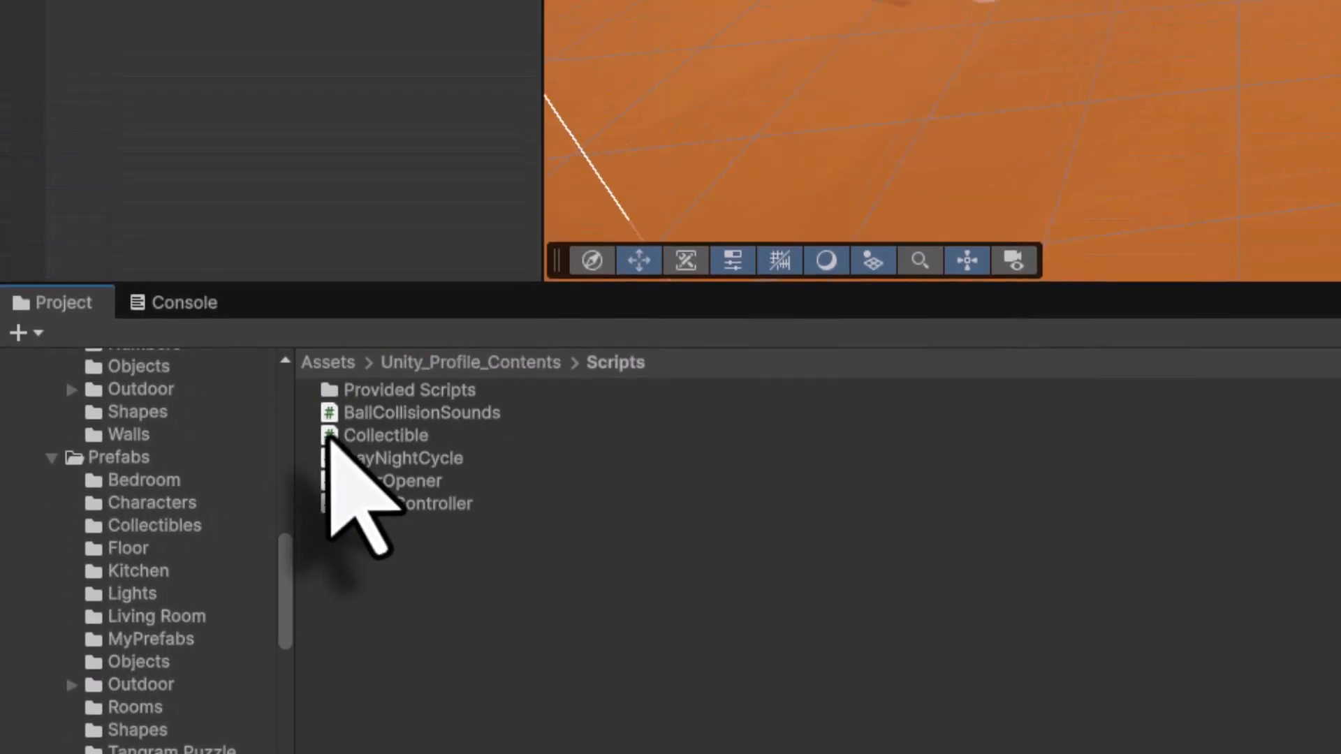
left_click_drag(331, 217, 222, 302)
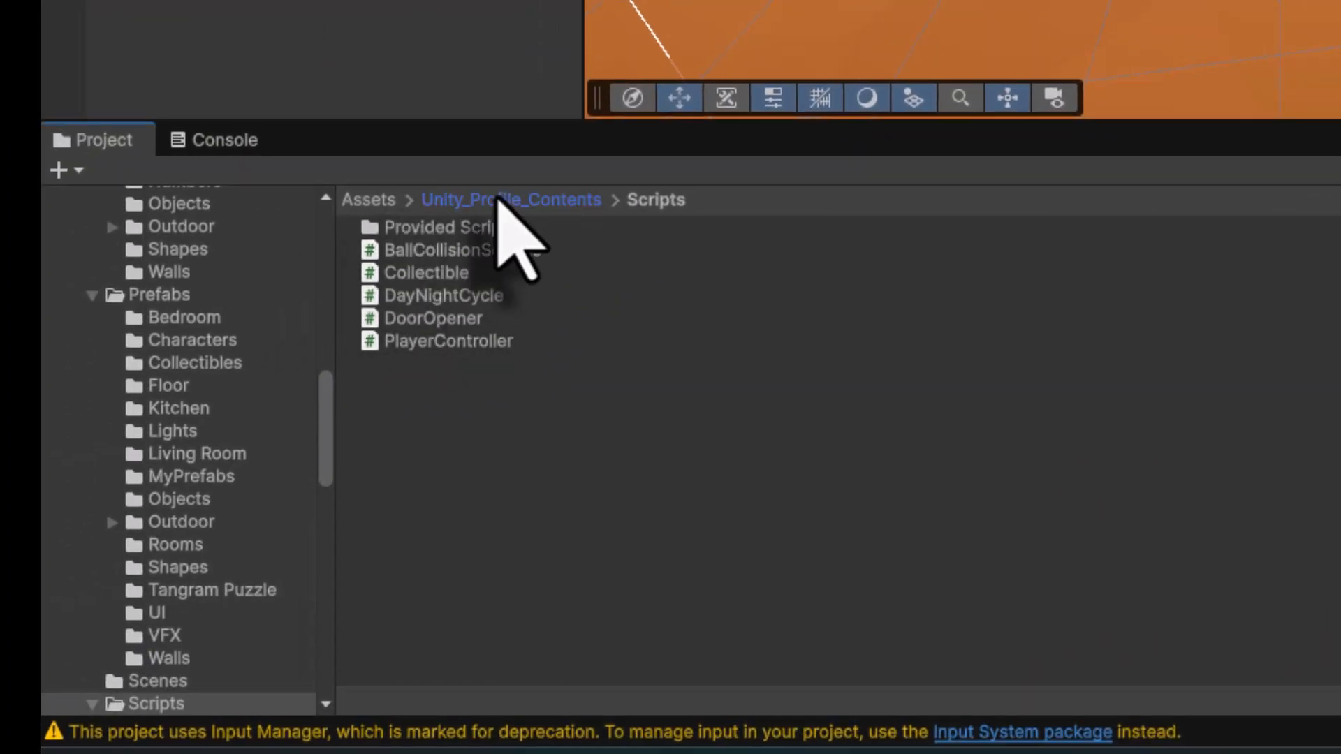
- Assign VFX_Star_Burst from Source Files/VFX as the Collectible script's On Collect Effect
left_click(497, 200)
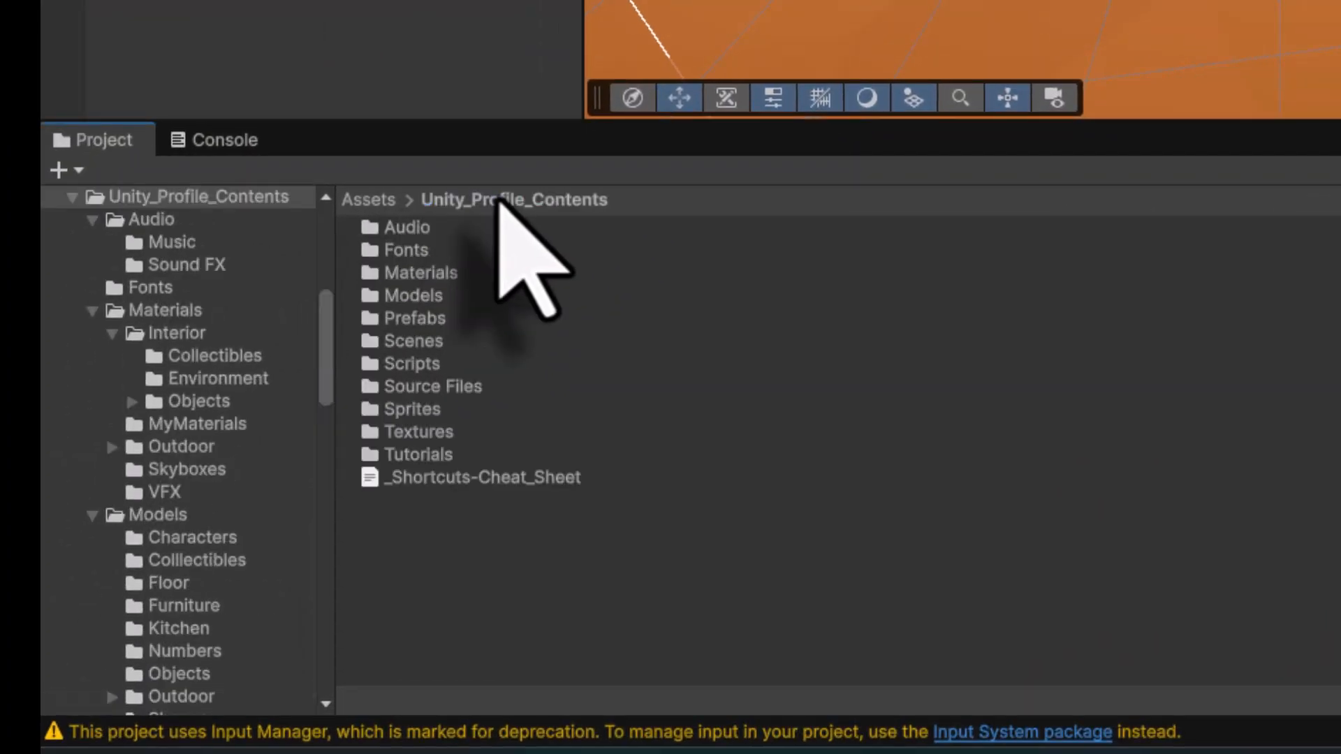
double_click(450, 385)
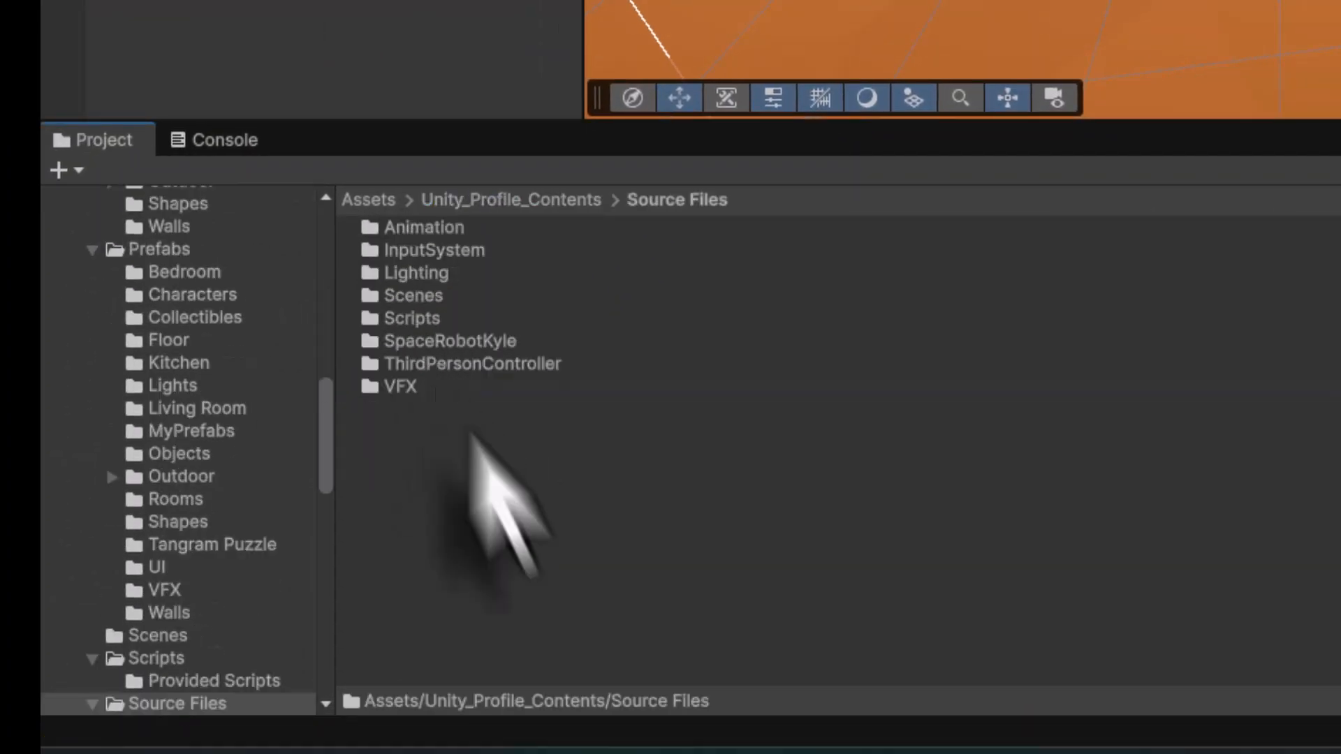
double_click(398, 387)
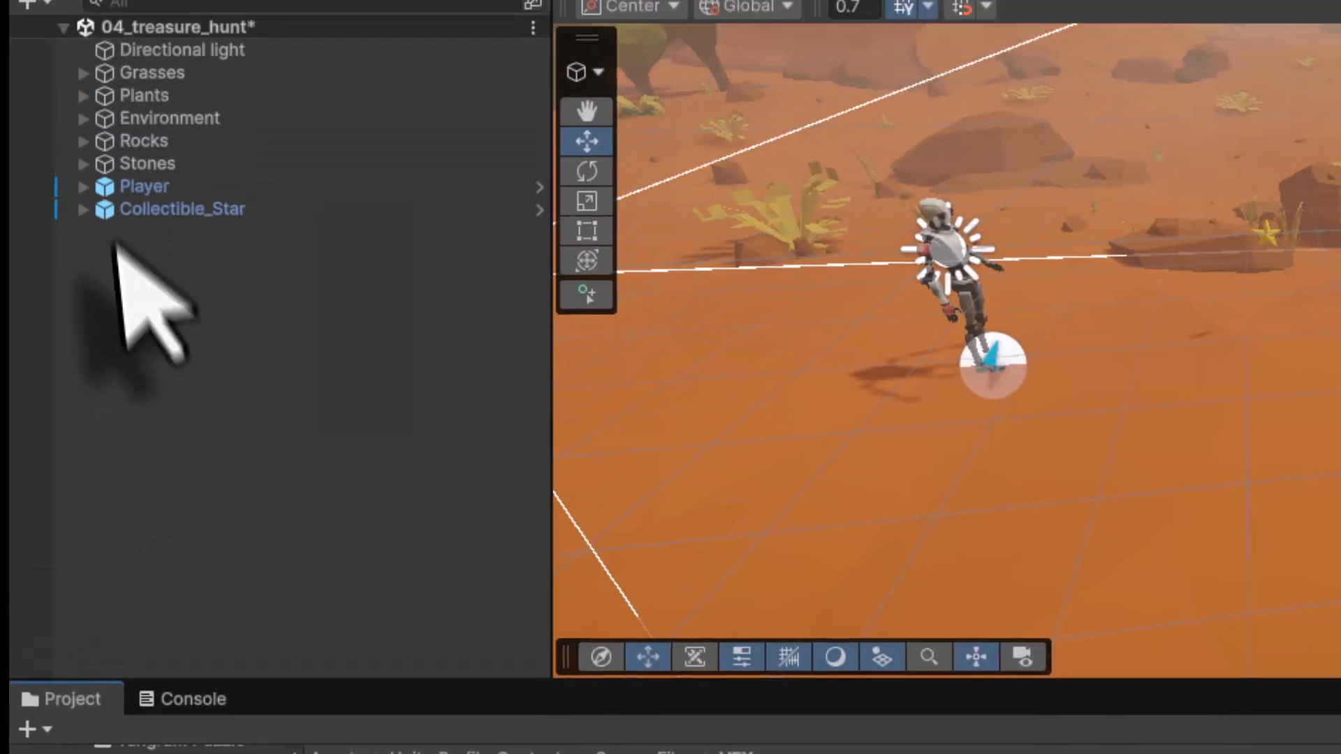
left_click(102, 371)
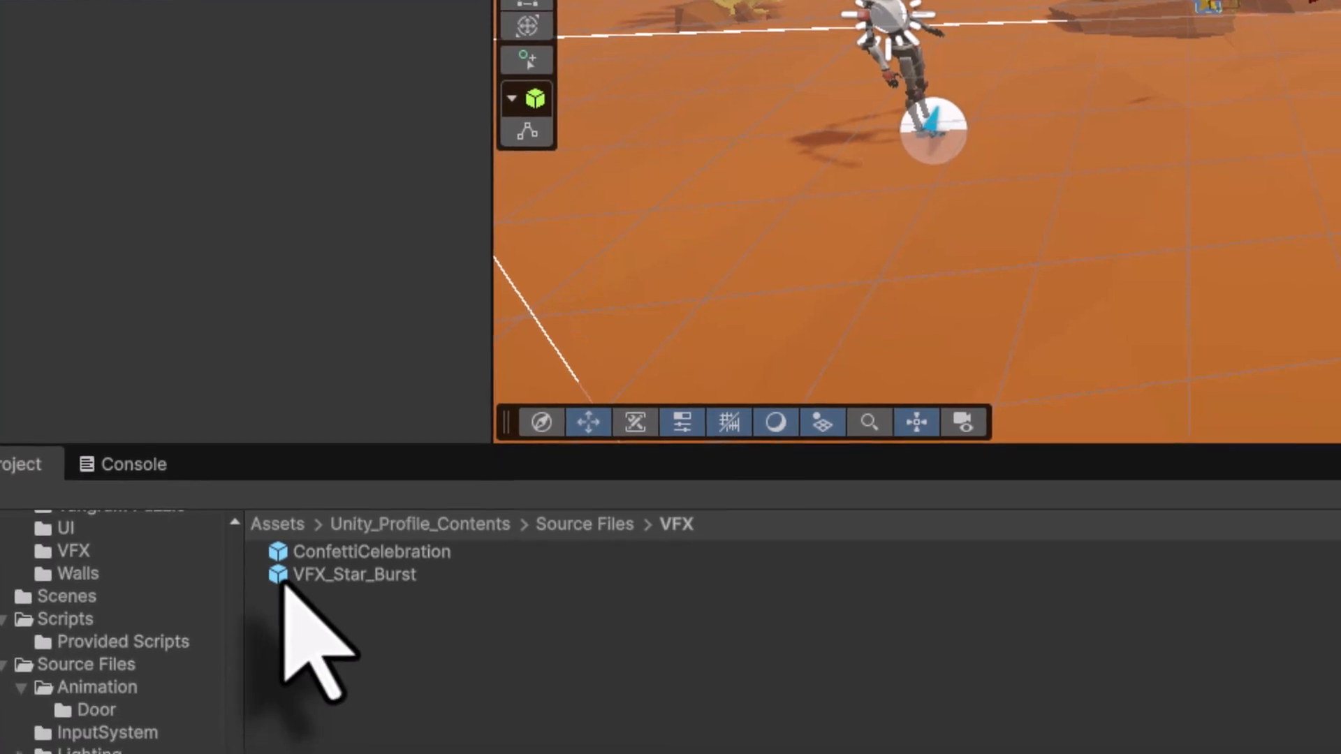
left_click_drag(281, 583, 1340, 410)
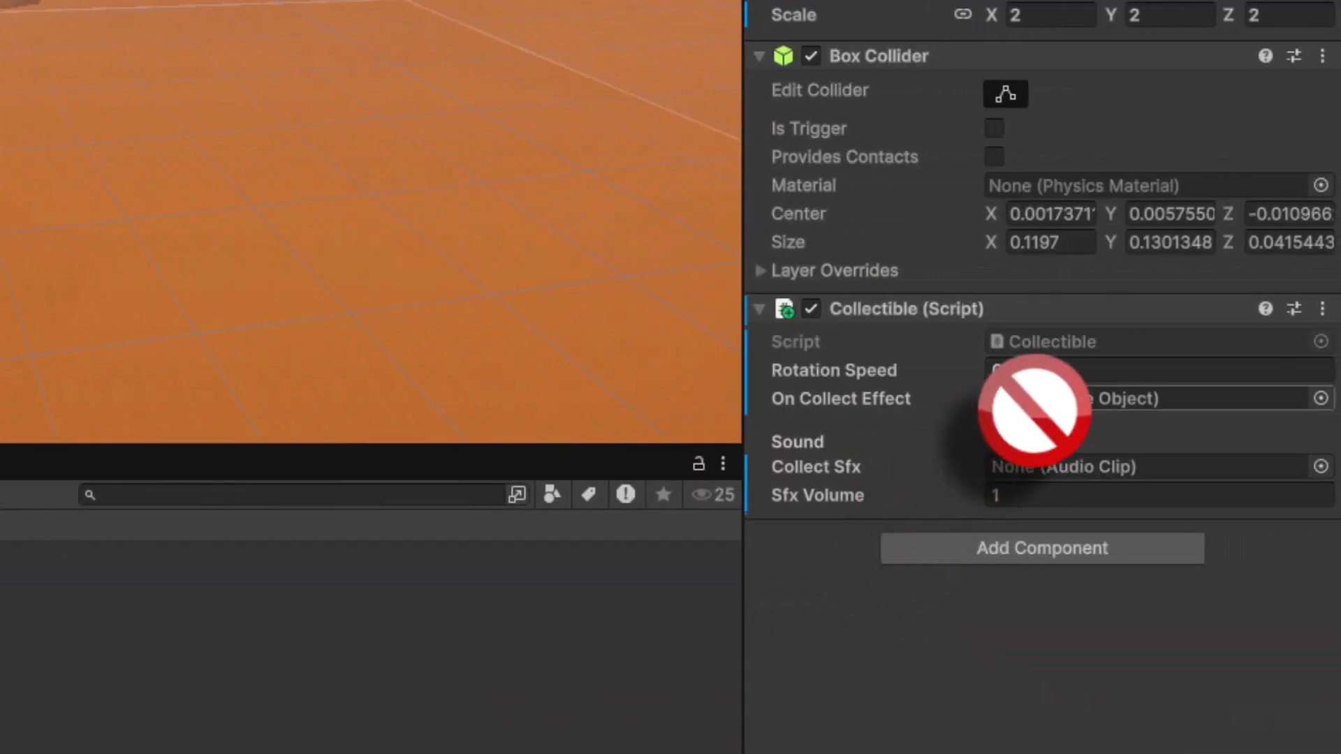
mouse_move(1033, 410)
left_mouse_down()
mouse_move(1061, 402)
mouse_move(1057, 412)
left_mouse_up()
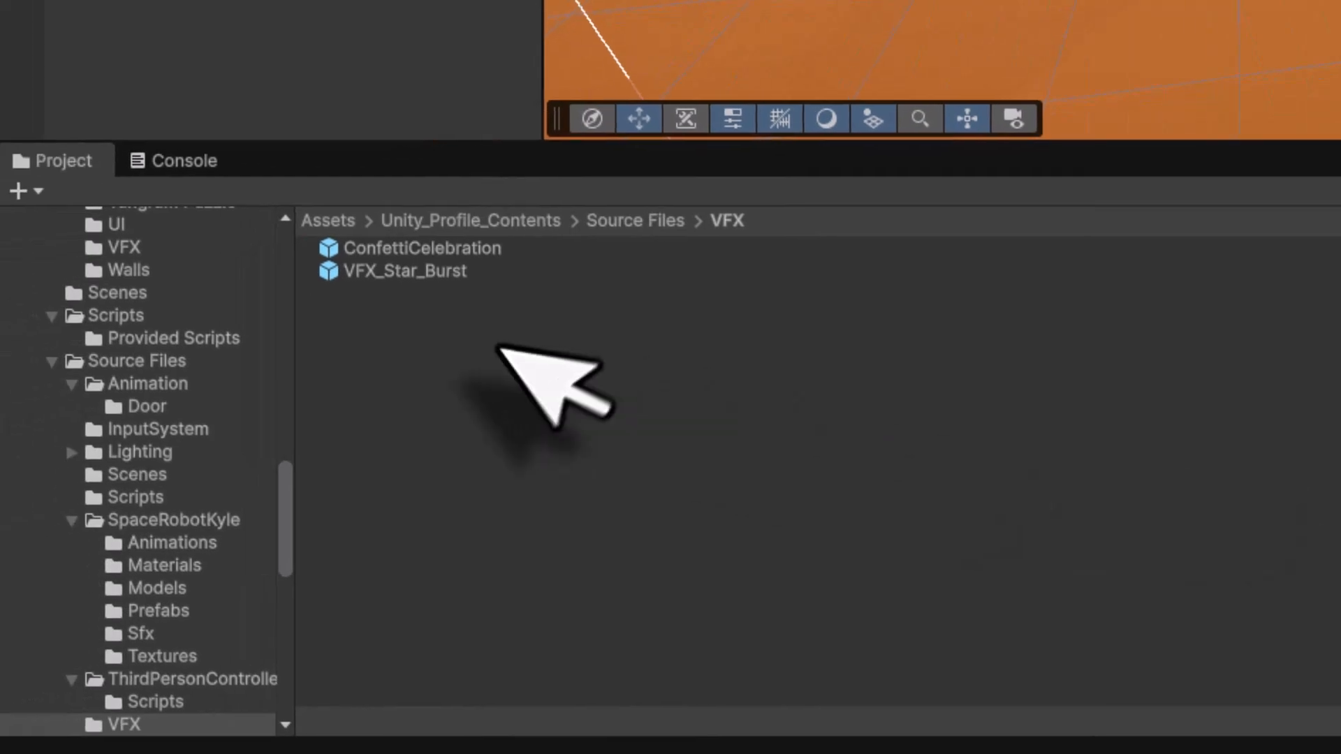
- Assign SFX_Blip from Audio/Sound FX as the Collectible script's Collect Sfx
left_click(461, 225)
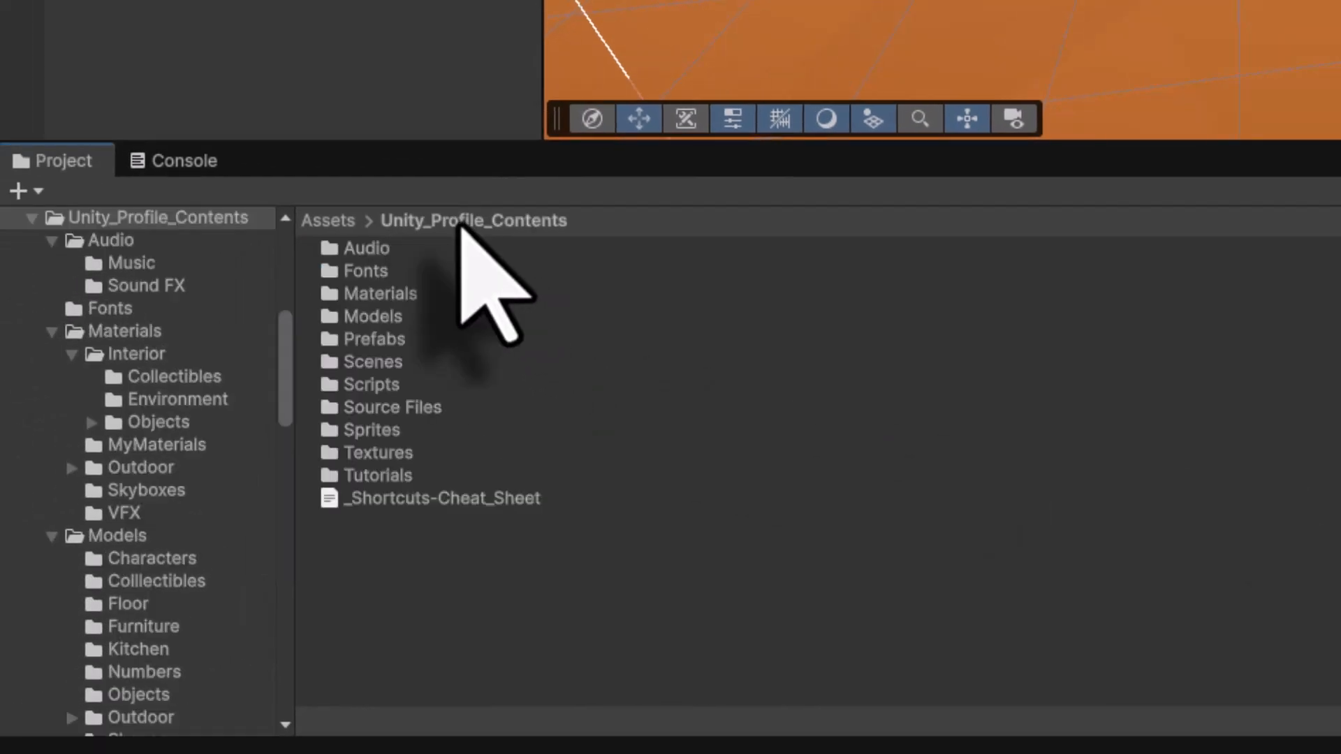
double_click(387, 249)
left_click(326, 277)
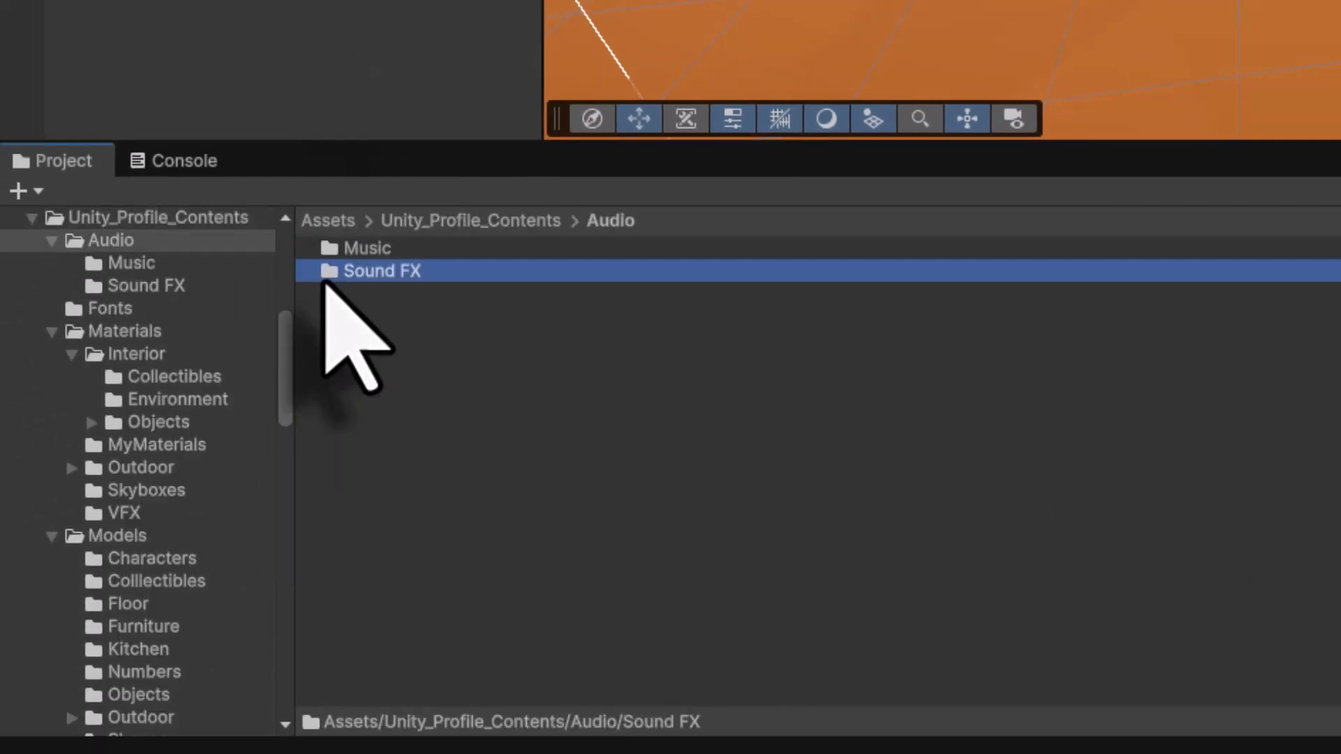
double_click(328, 273)
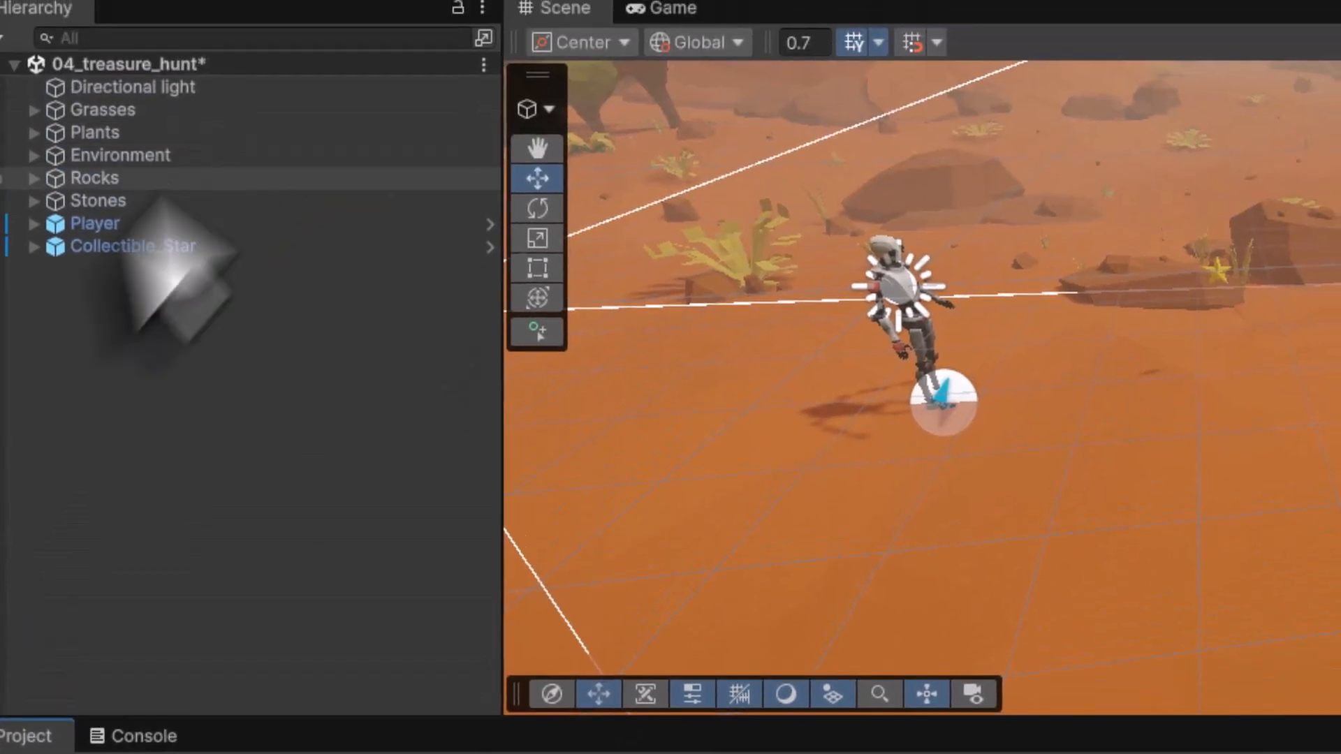
left_click(67, 253)
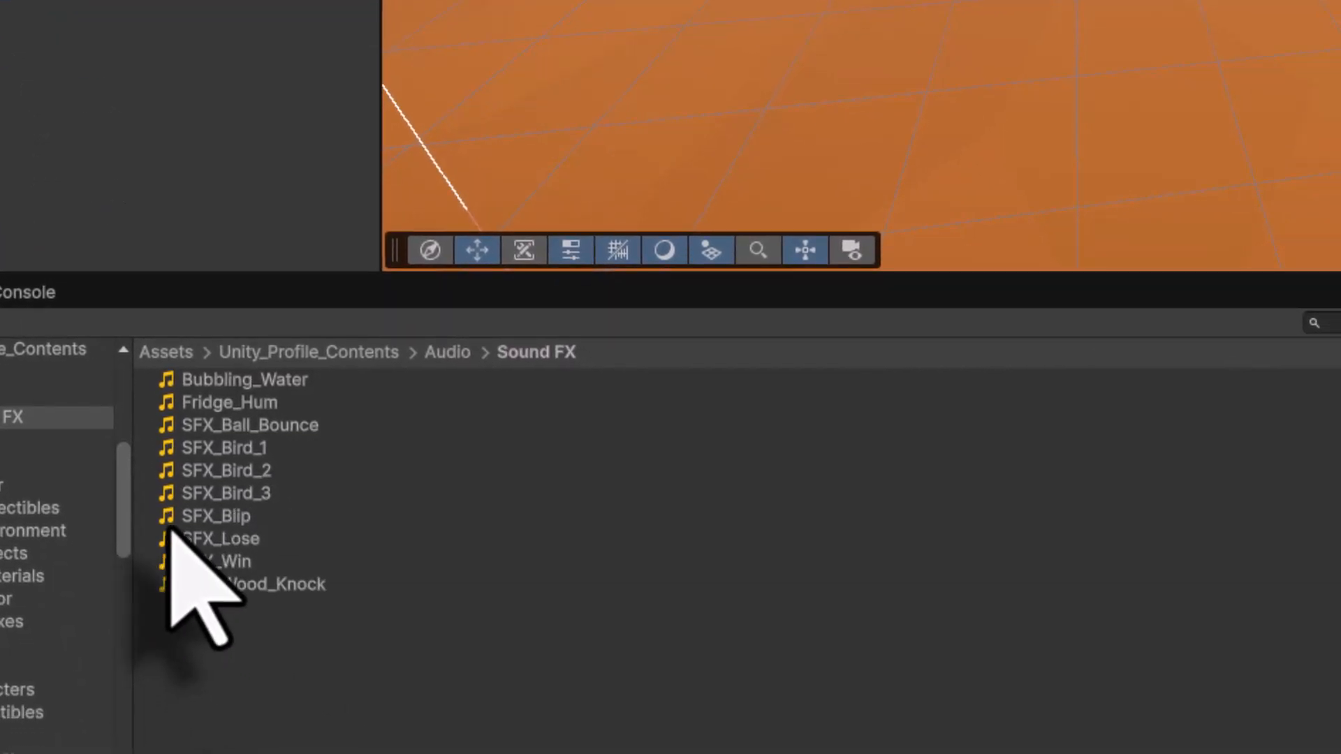
left_click_drag(171, 535, 1131, 444)
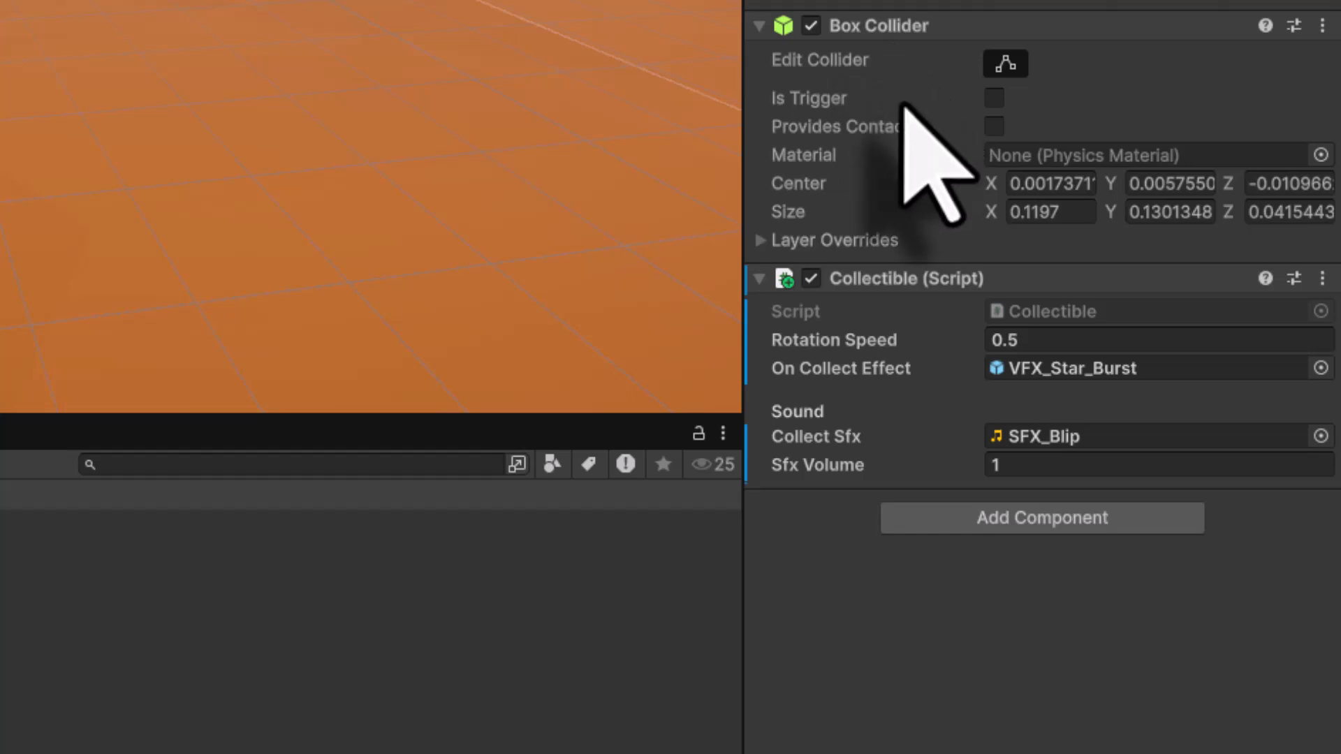
- Enable Is Trigger on the star's Box Collider and save the scene
left_click(994, 98)
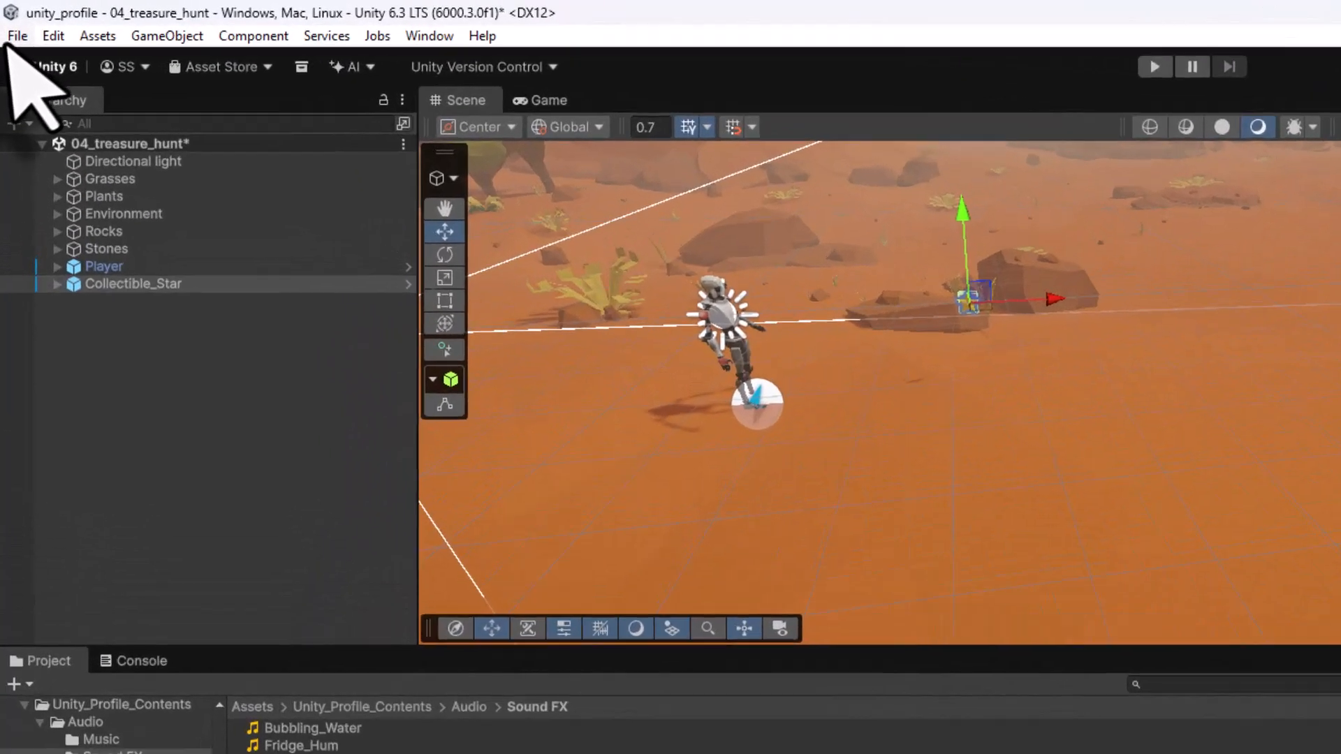
left_click(15, 24)
left_click(83, 190)
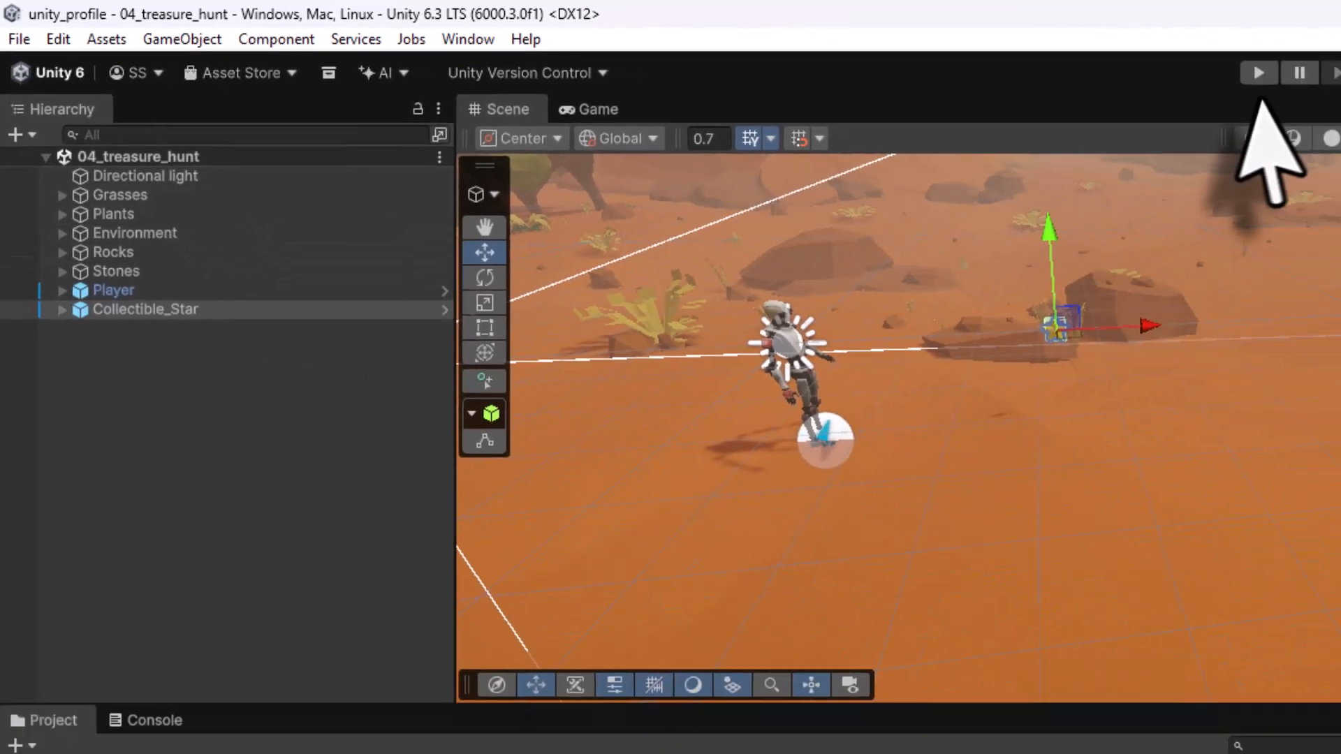
- Play-test the scene, walking the robot forward to collect the star, then stop play mode
left_click(738, 43)
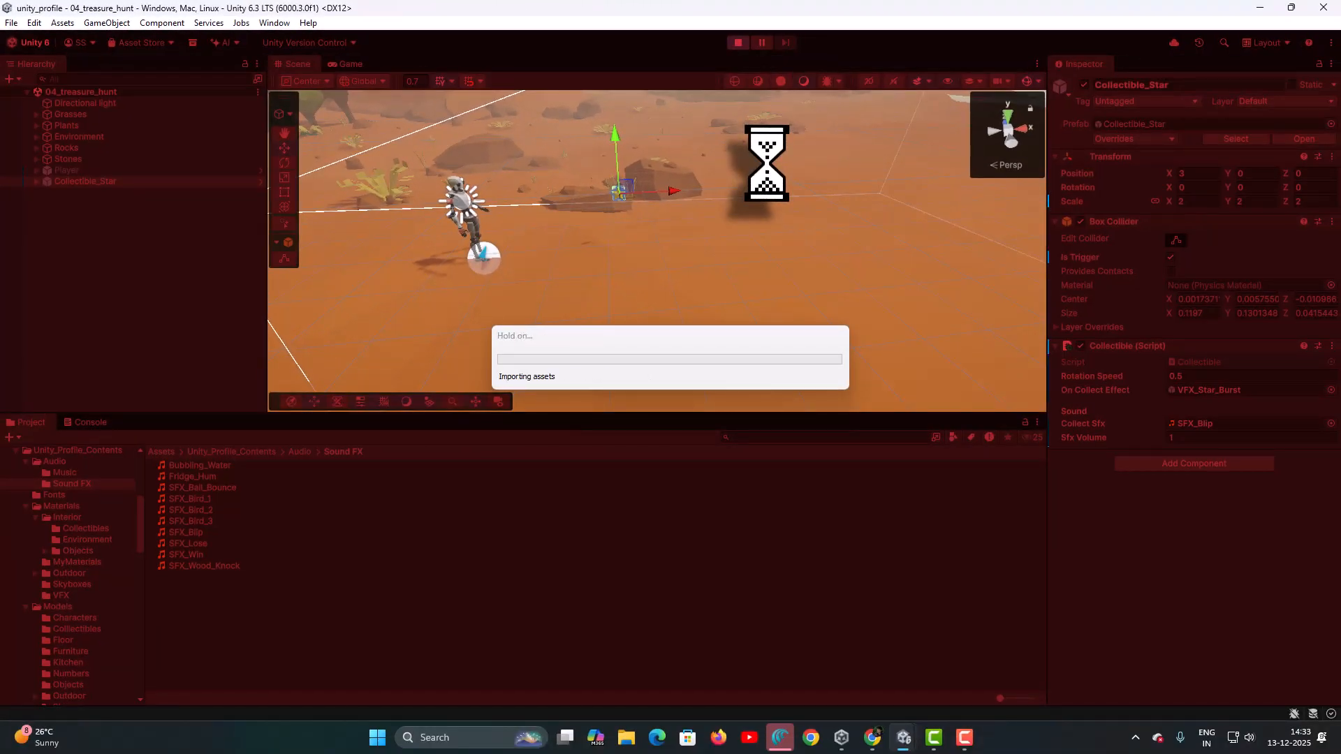
key("w")
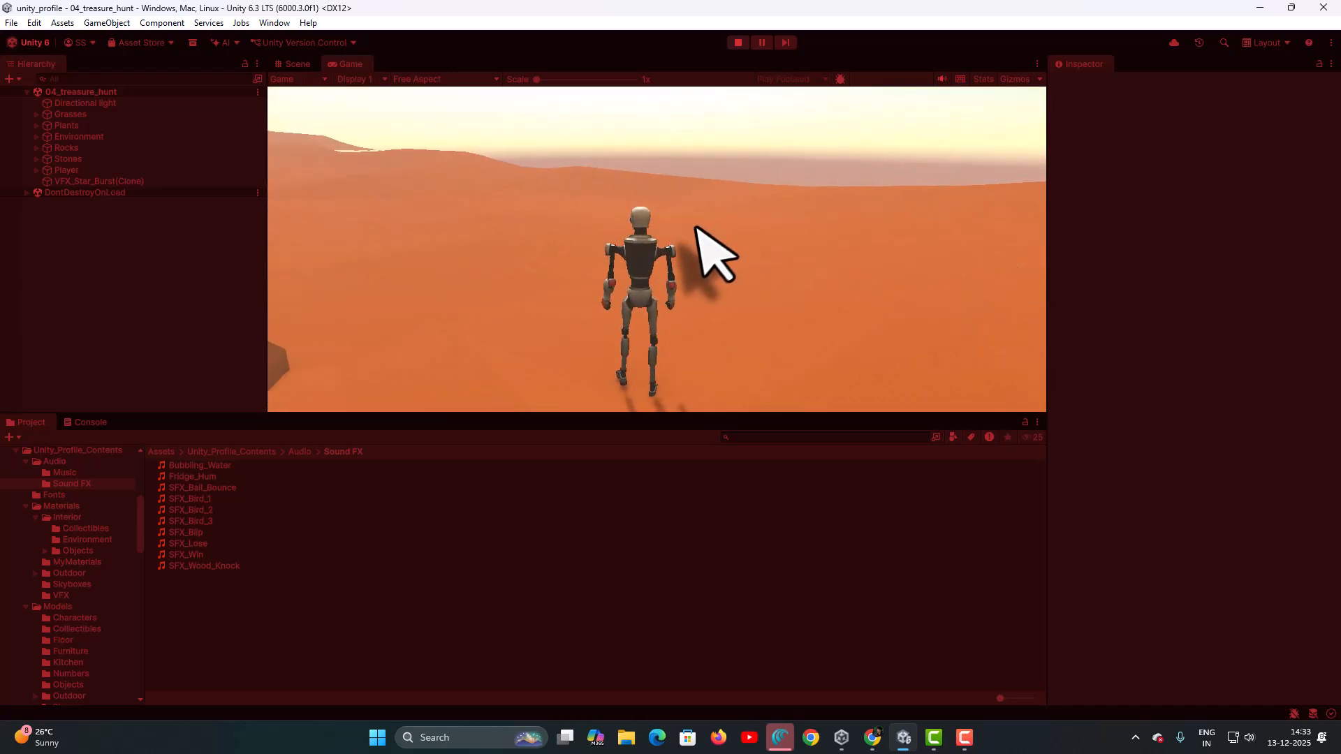
left_click(738, 43)
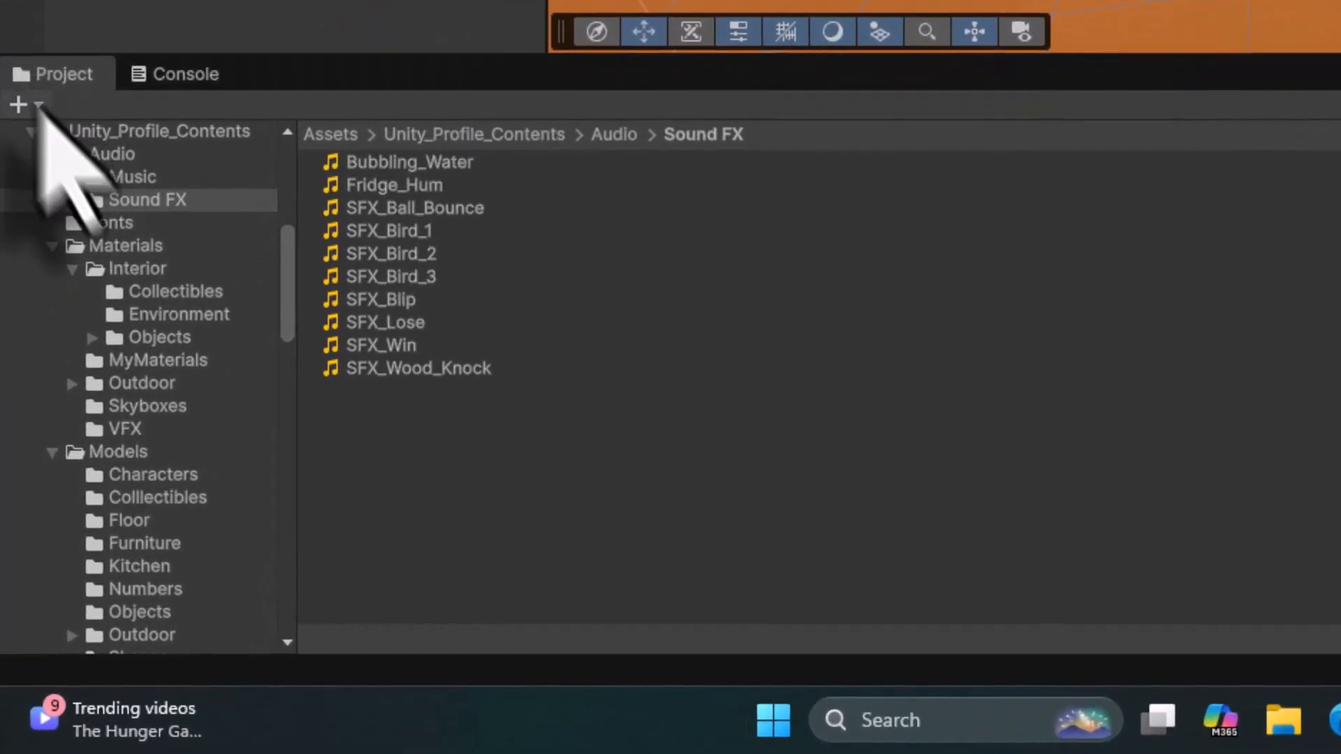
- Add the Remaining_Collectibles_UI prefab from Unity_Profile_Contents/Prefabs/UI into the scene hierarchy and frame it
left_click(347, 134)
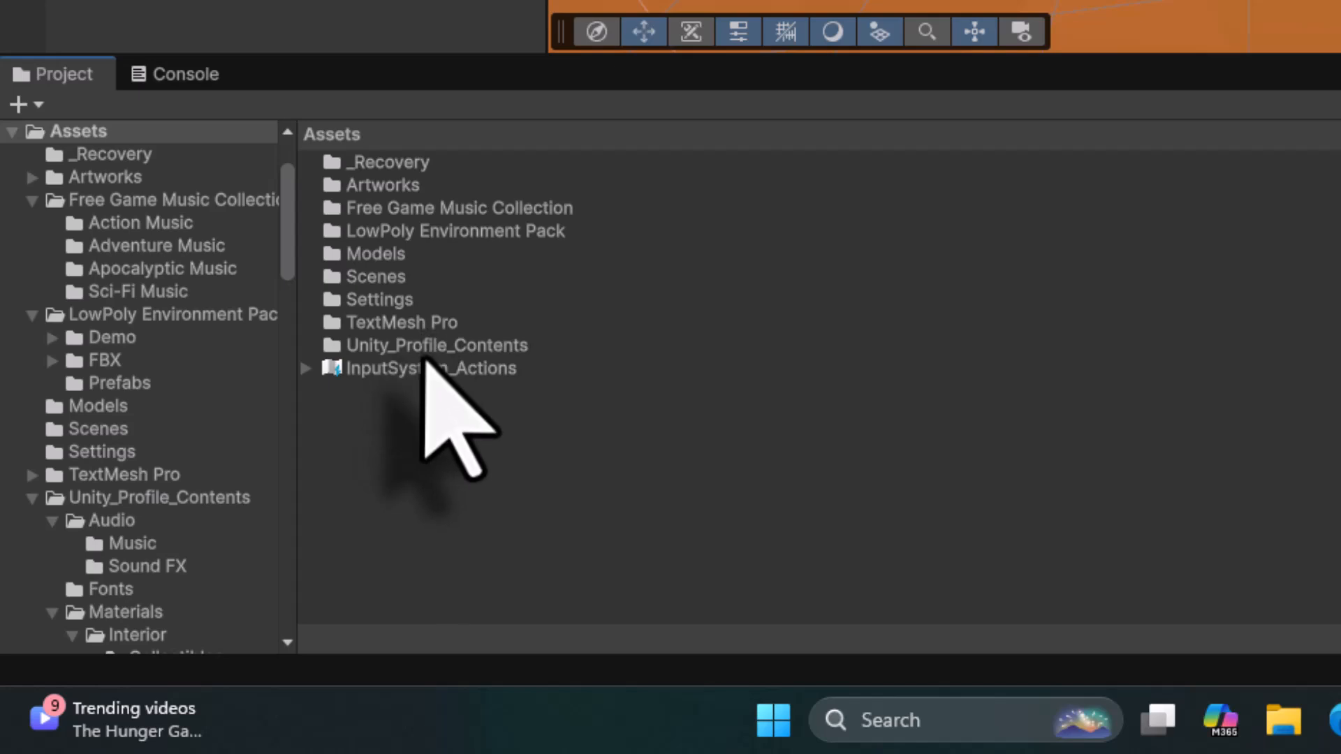
double_click(428, 347)
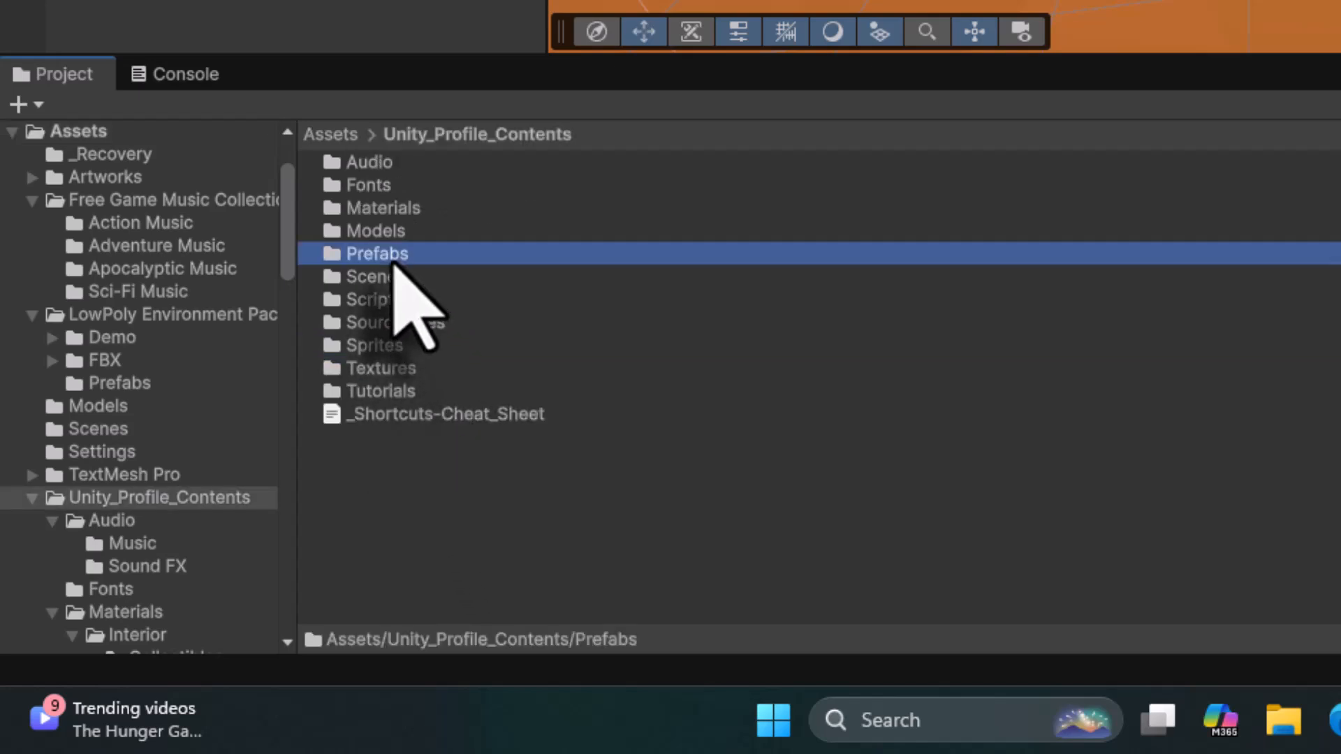
double_click(395, 258)
double_click(356, 459)
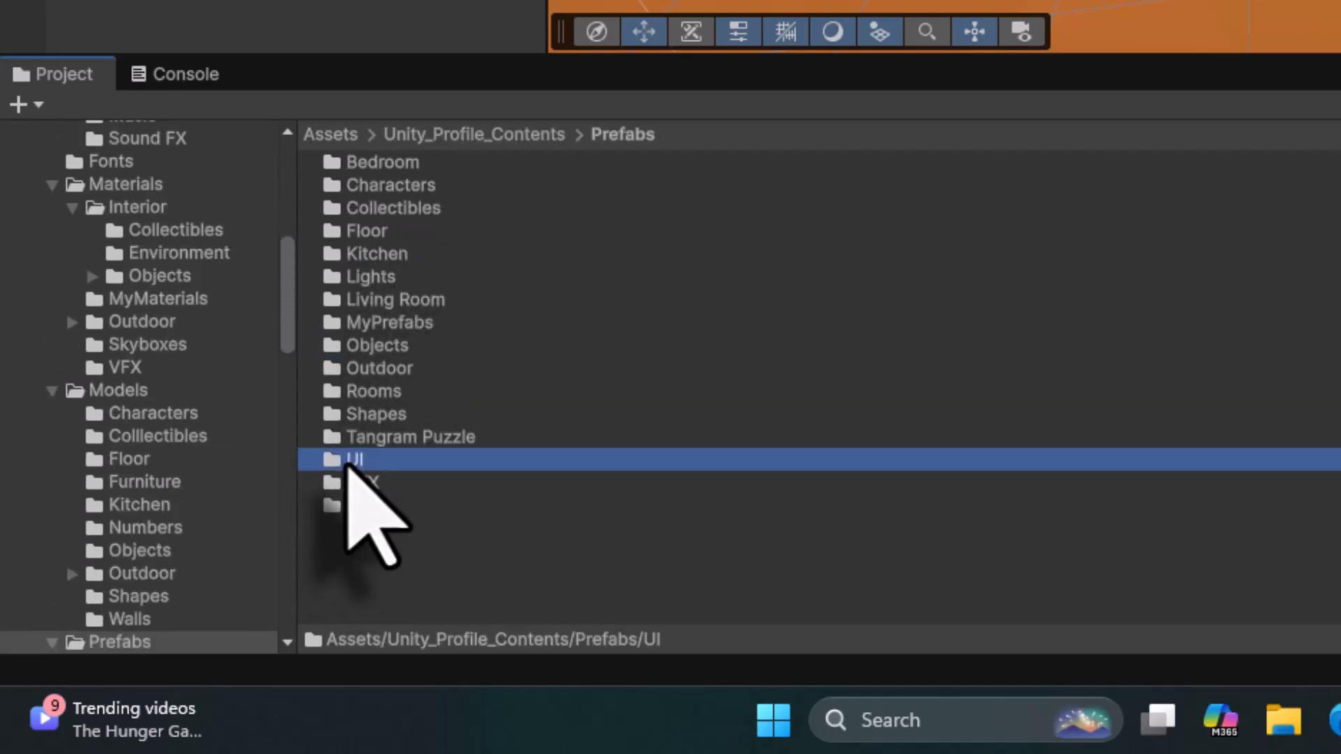
double_click(428, 164)
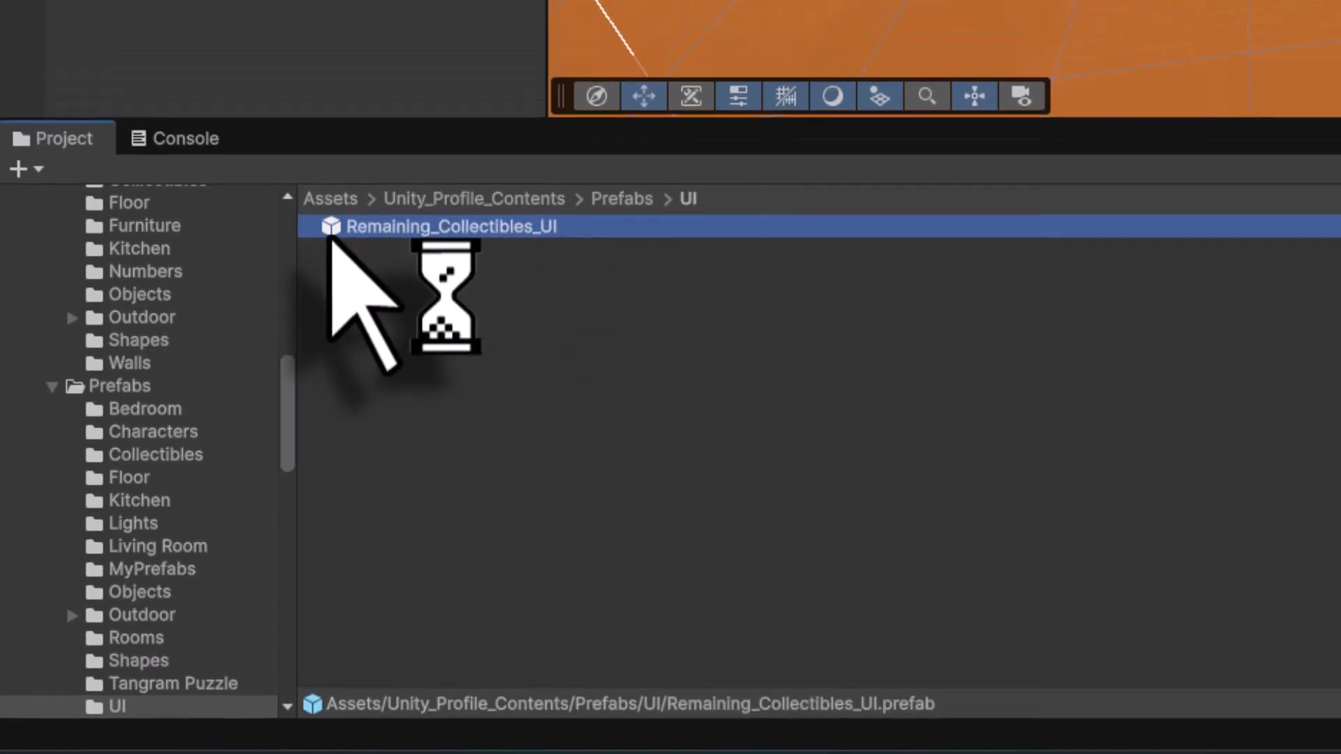
left_click_drag(328, 171, 214, 384)
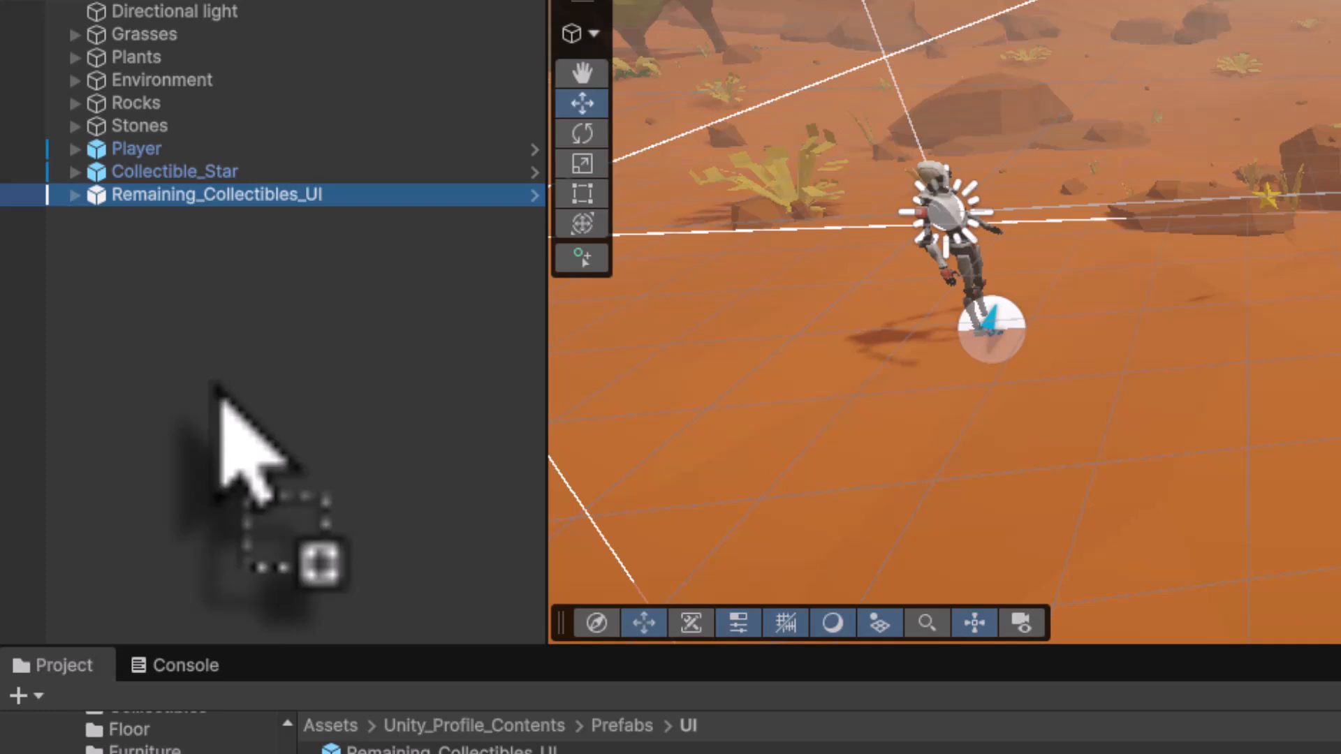
double_click(99, 198)
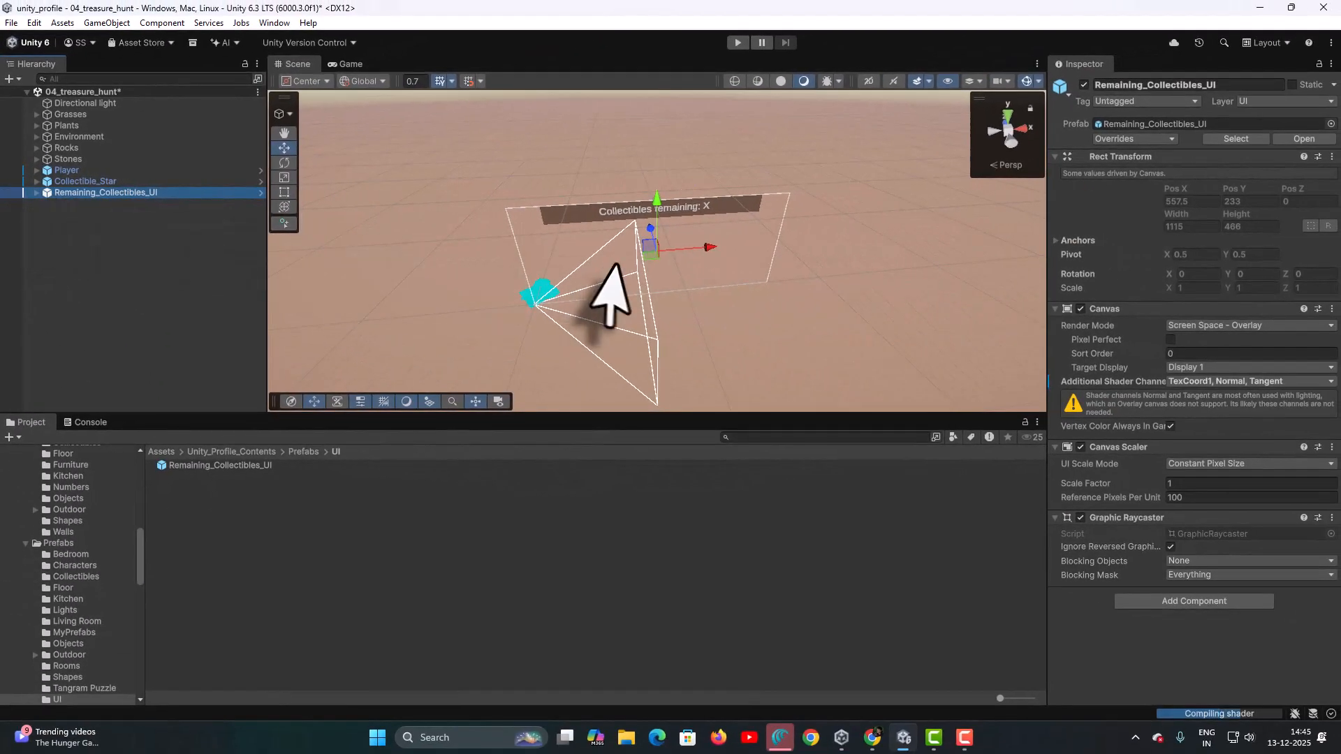
scroll(607, 260, "up", 3)
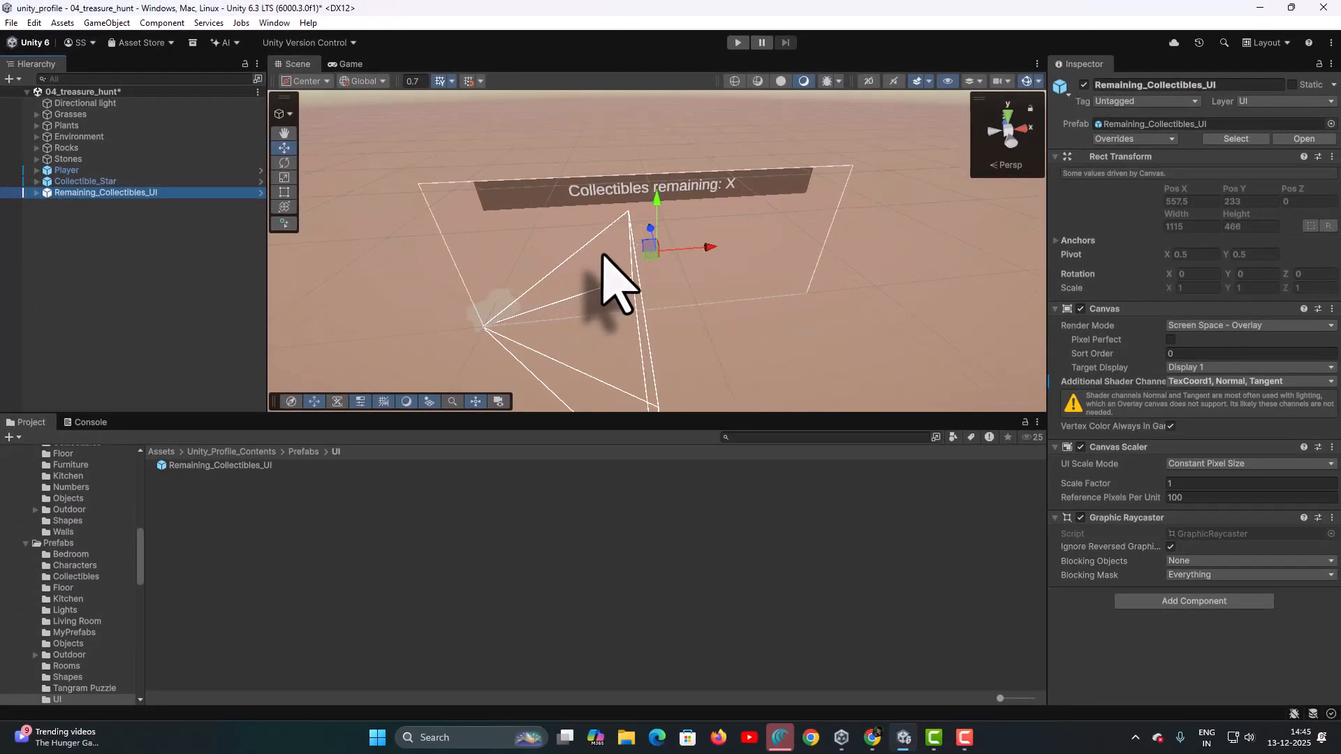
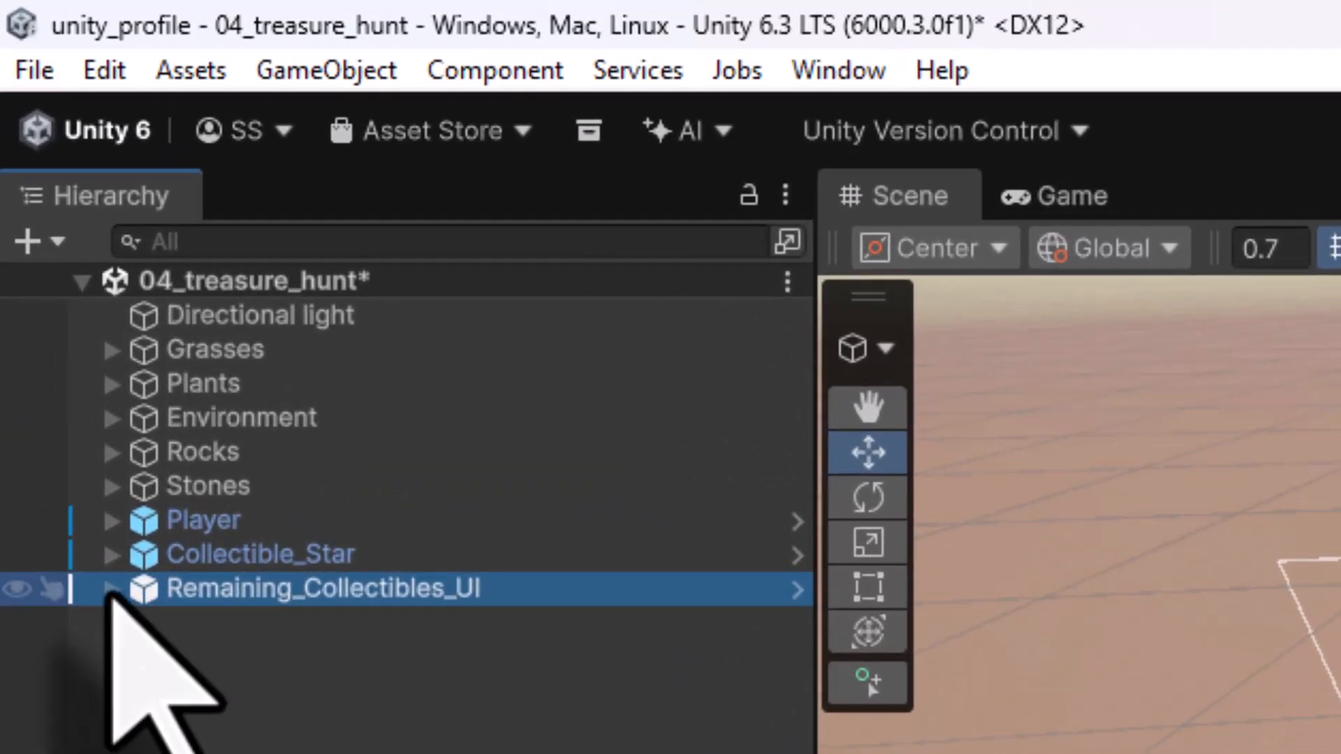
- Select the Text (TMP) child inside Remaining_Collectibles_UI and browse to the UpdateCollectibleCount script under Source Files/Scripts
left_click(112, 590)
left_click(213, 625)
left_click(143, 623)
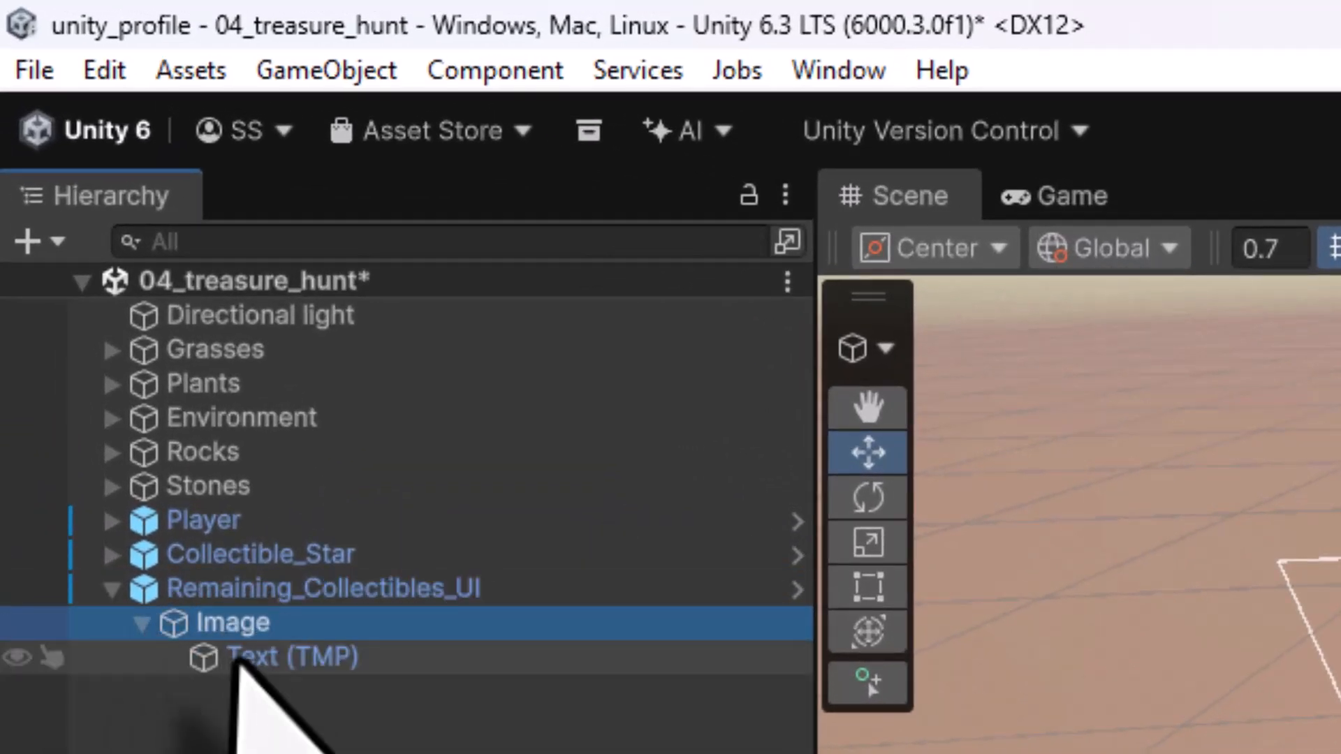
left_click(236, 660)
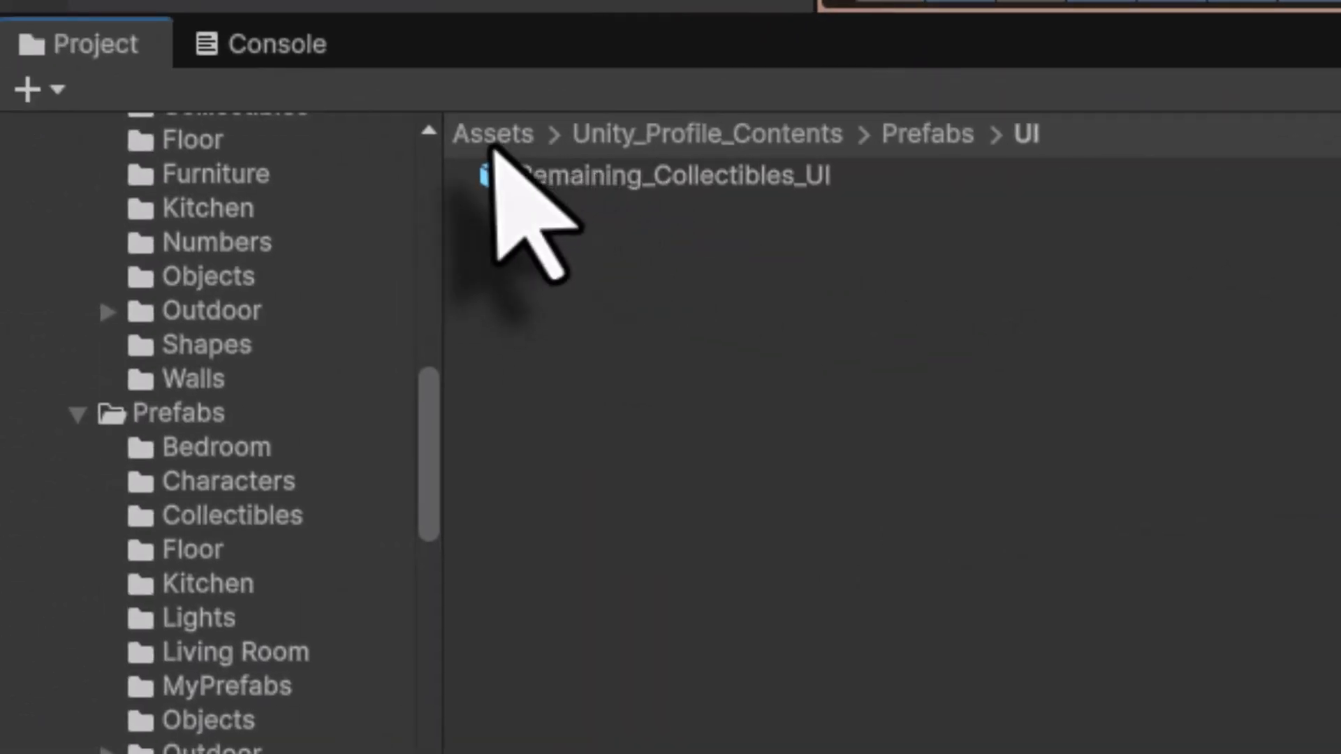
left_click(494, 136)
double_click(642, 449)
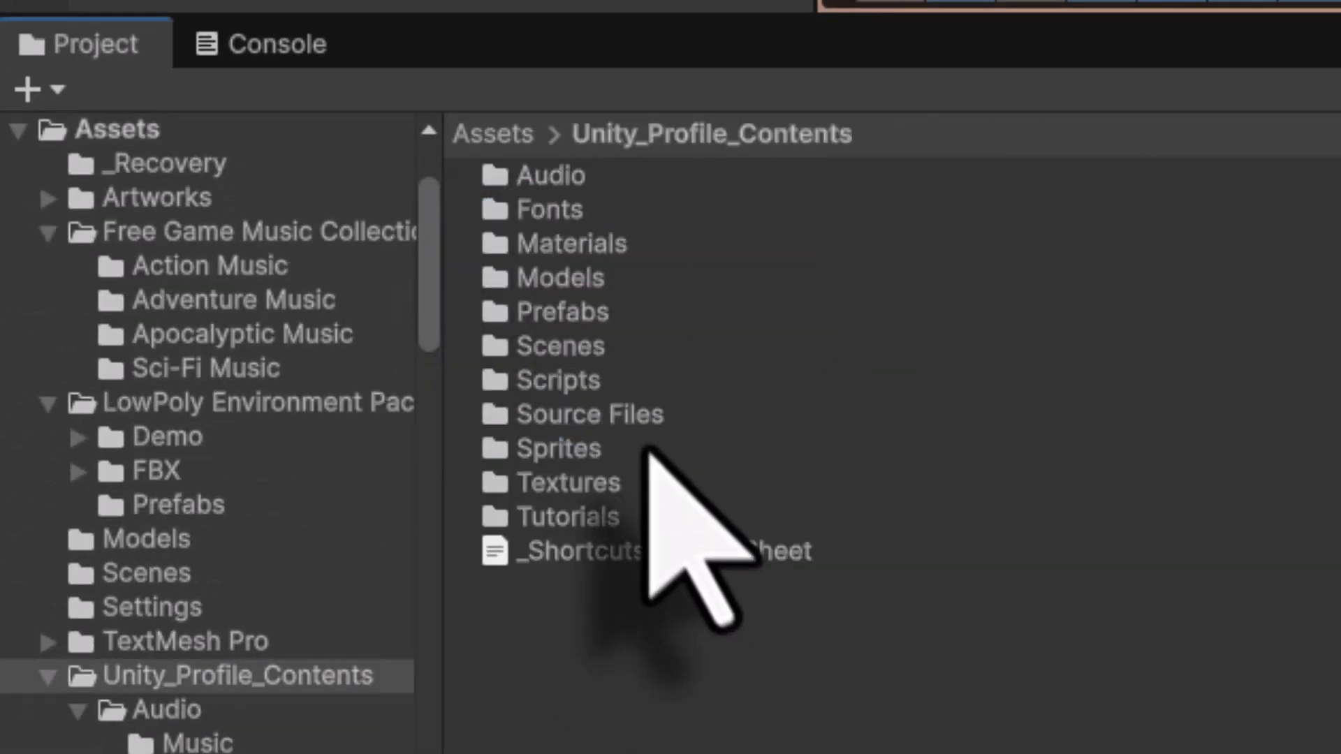
double_click(632, 414)
double_click(598, 309)
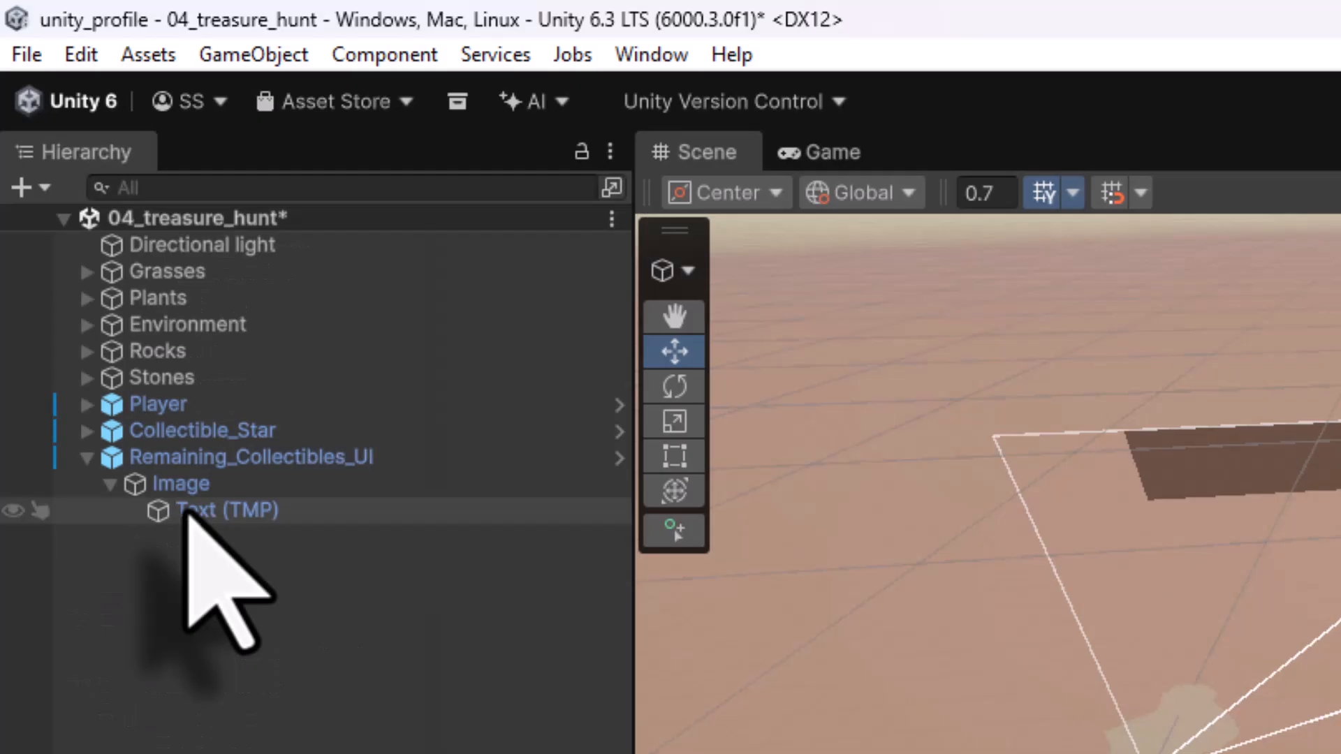
left_click(185, 512)
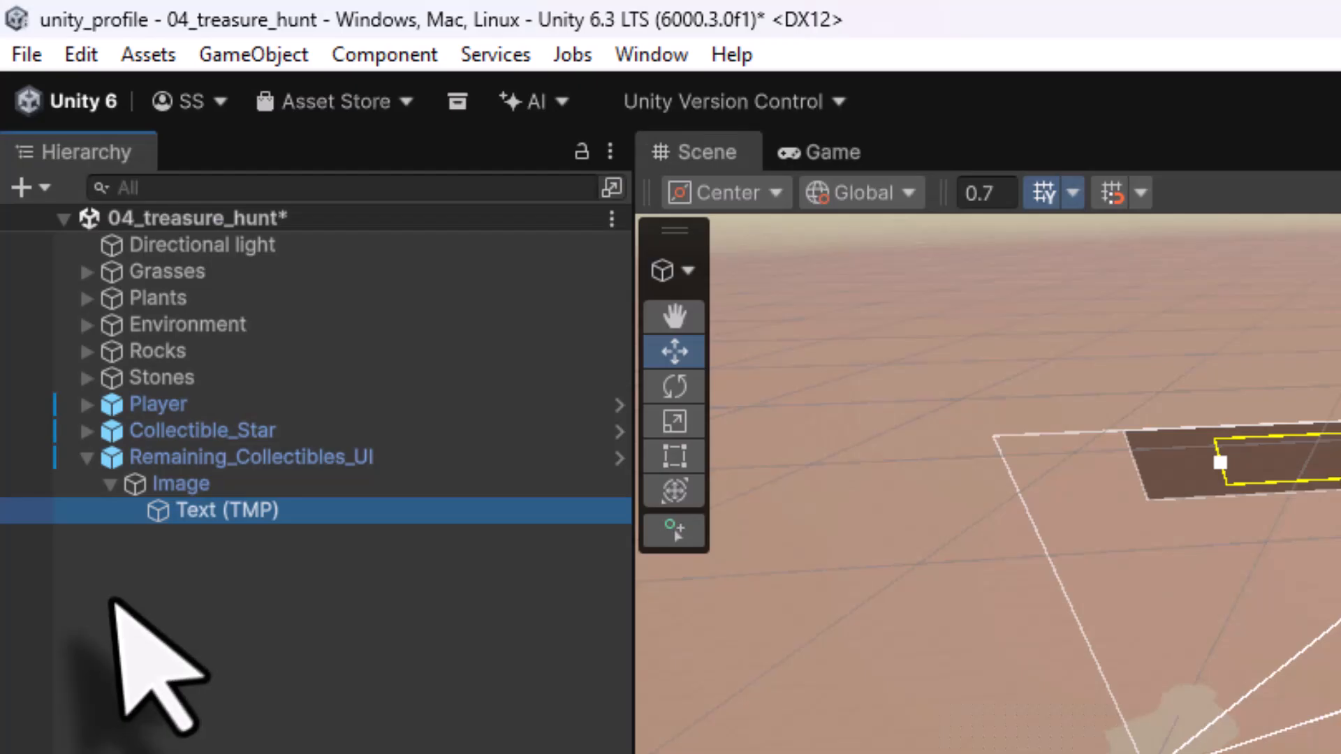
- Create a new Audio Source object in the scene and name it Audio_Win
right_click(133, 535)
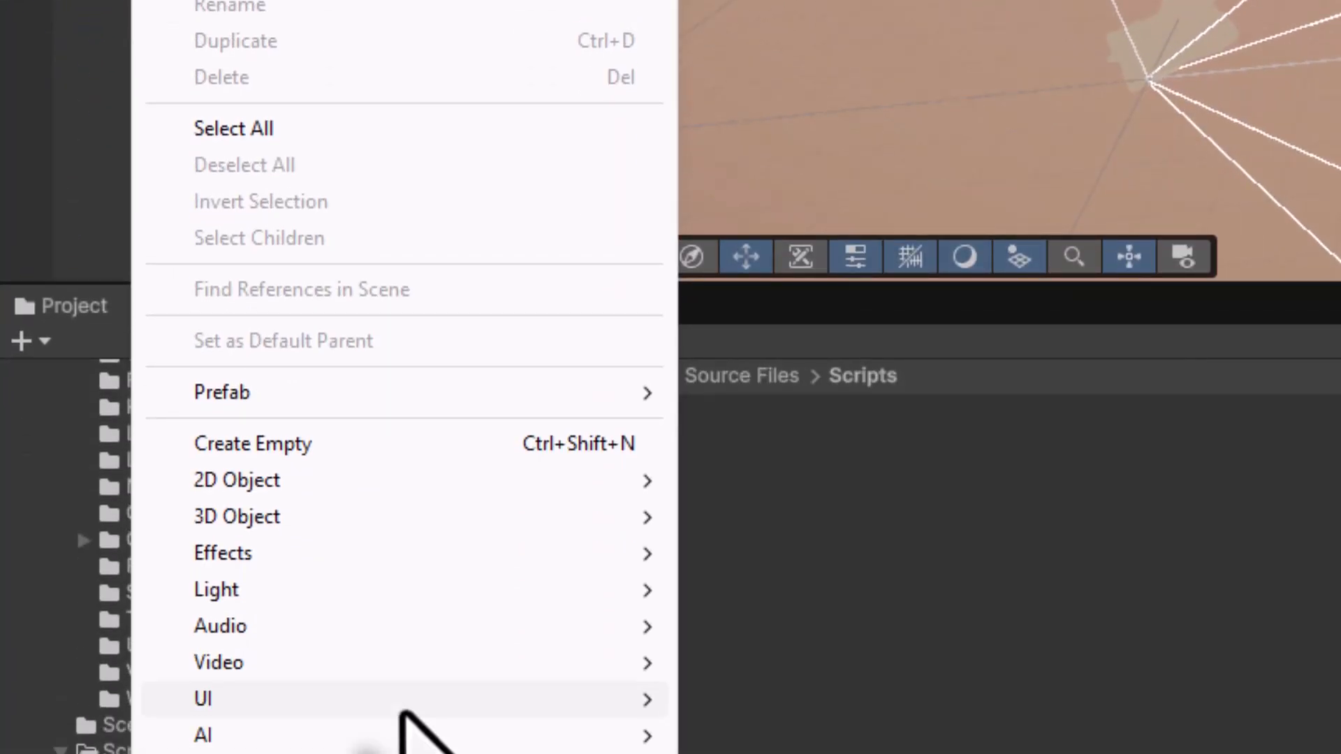
mouse_move(415, 632)
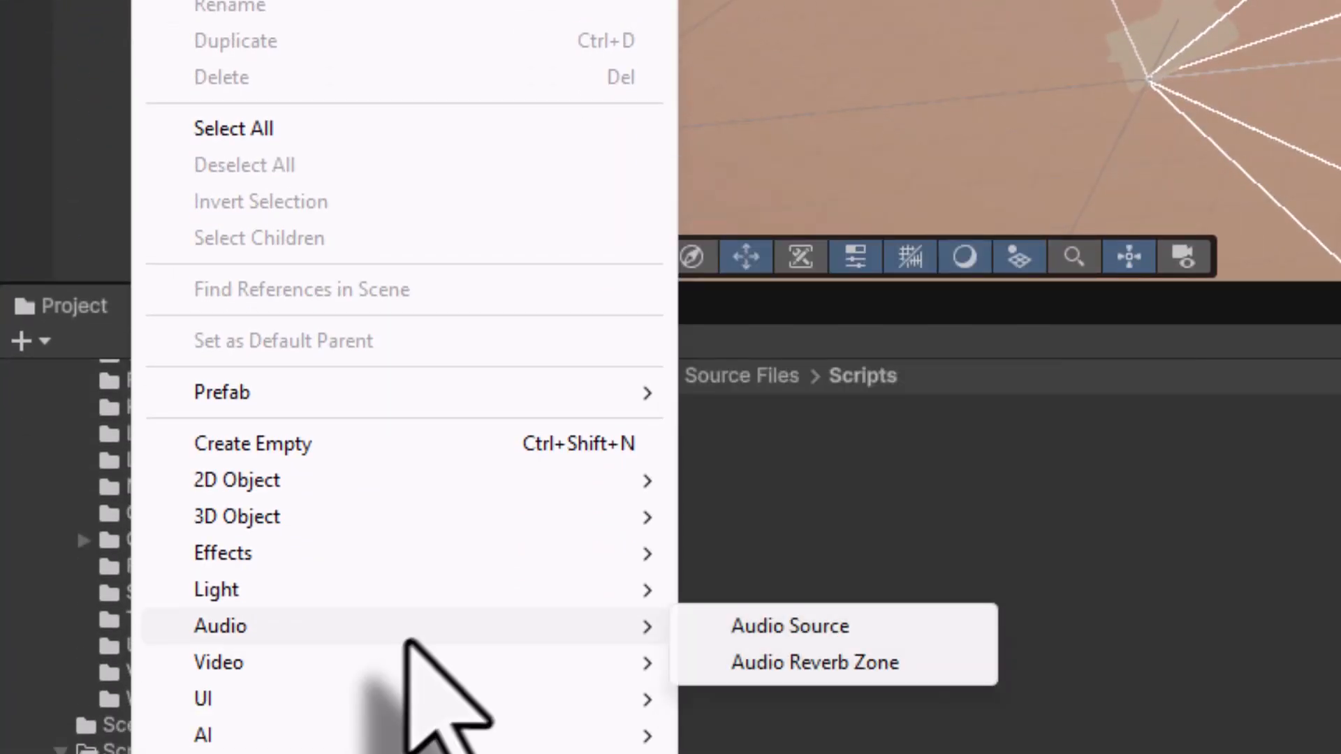
left_click(735, 627)
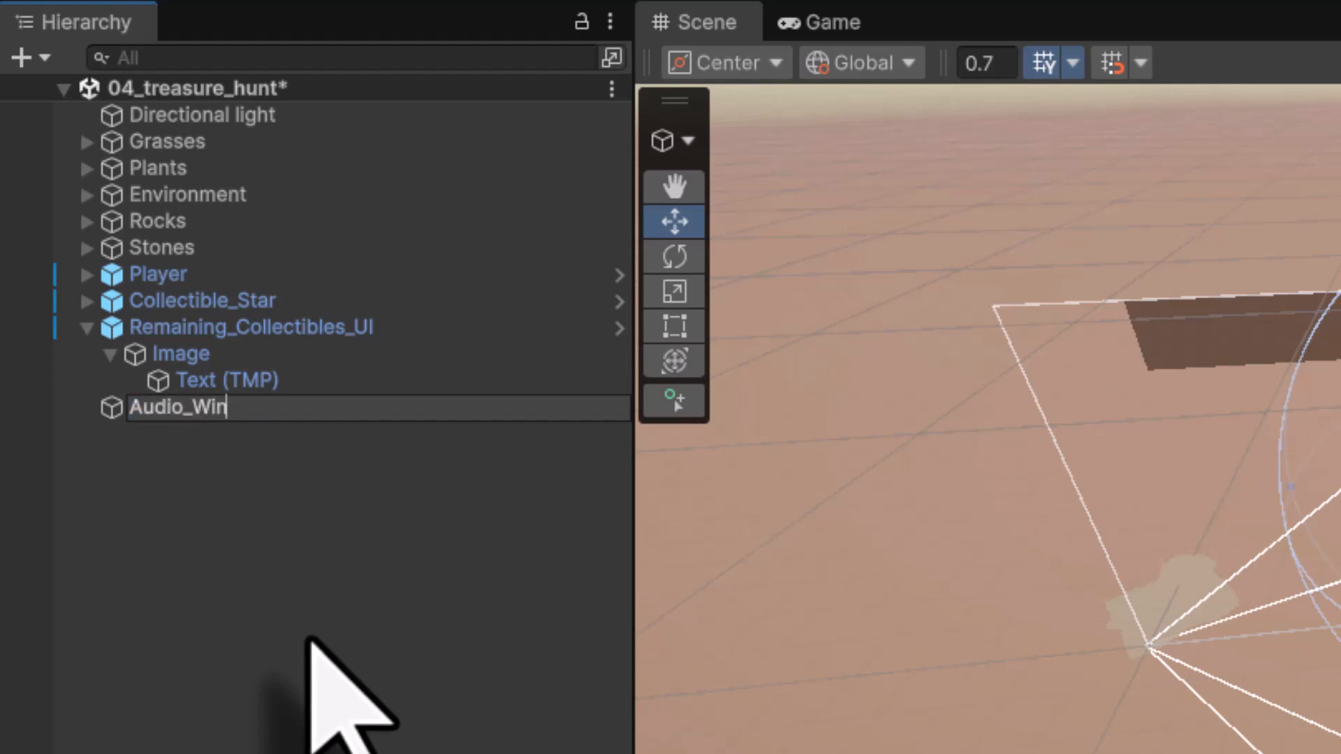
key("Return")
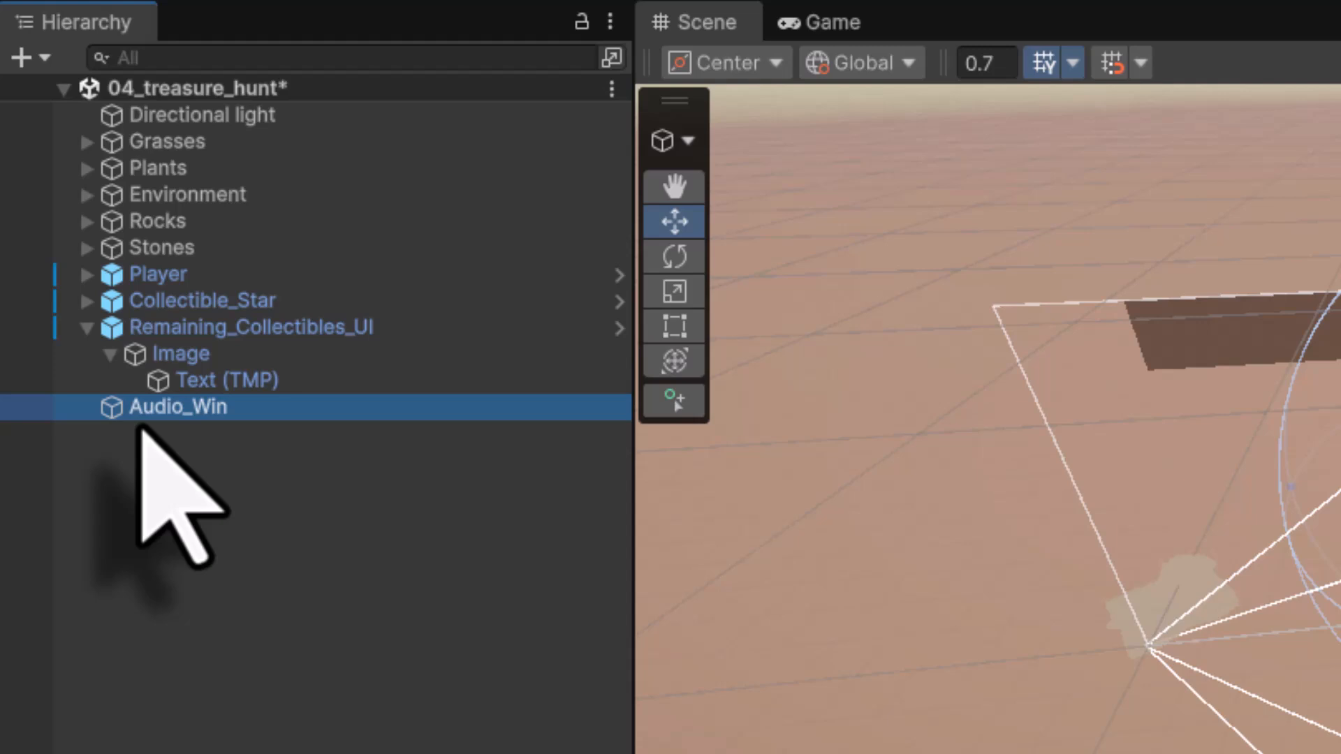
- Assign Audio_Win as the Audio Source of the Update Collectible Count script on Text (TMP)
left_click(185, 383)
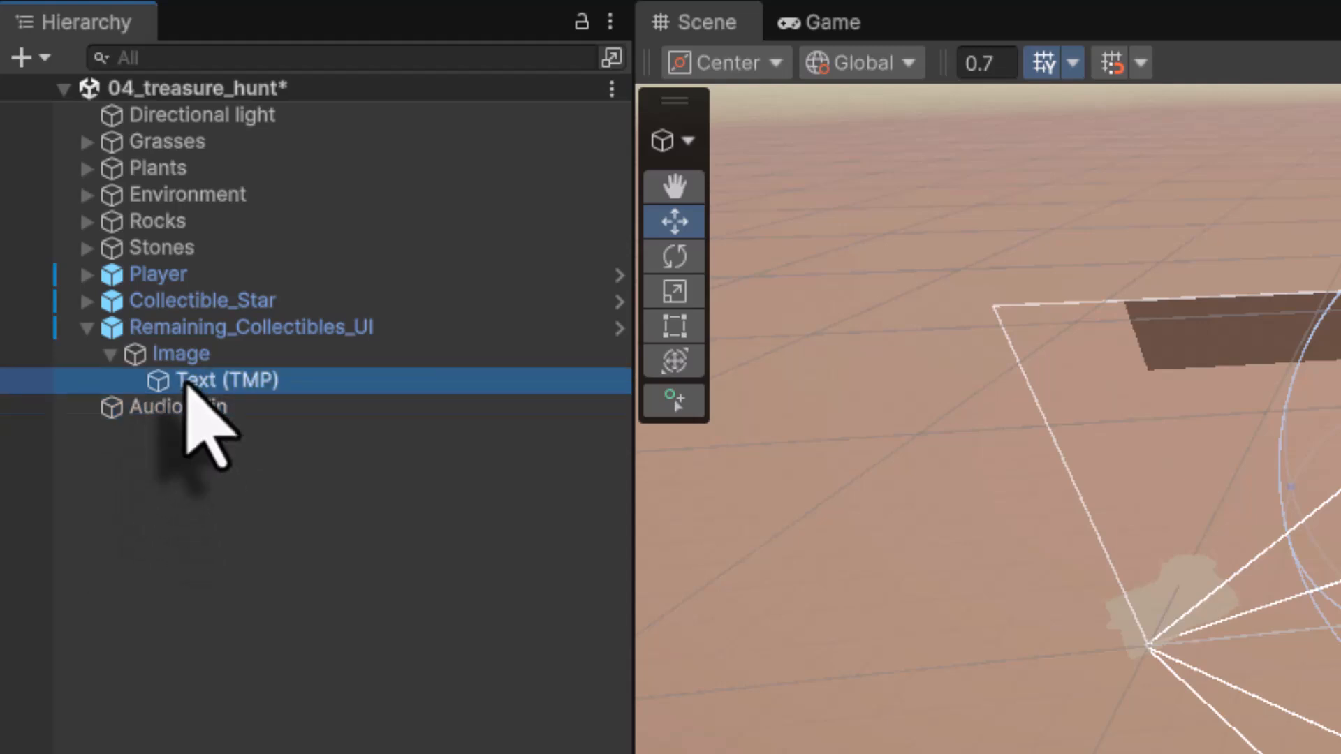
left_click(117, 417)
left_click_drag(81, 413, 948, 245)
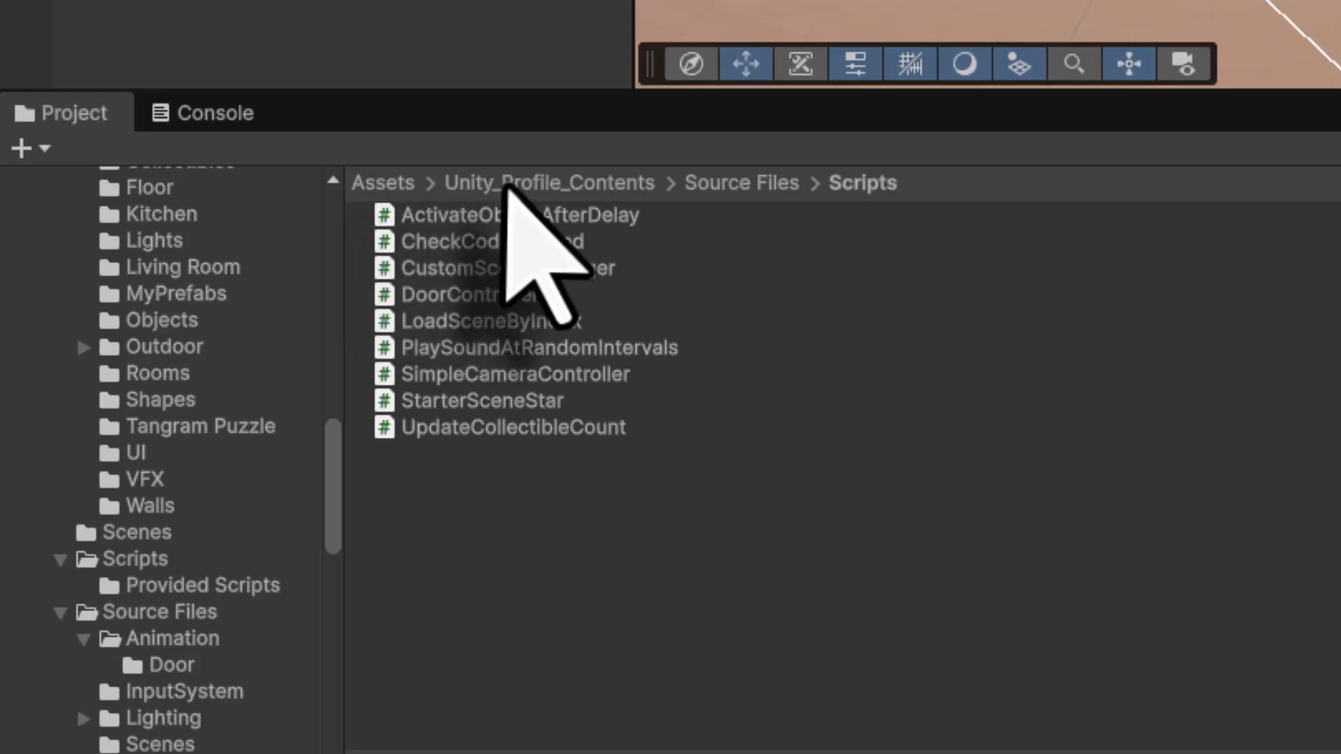
- Assign SFX_Win from Audio/Sound FX as the script's Win Sfx
left_click(506, 183)
double_click(466, 214)
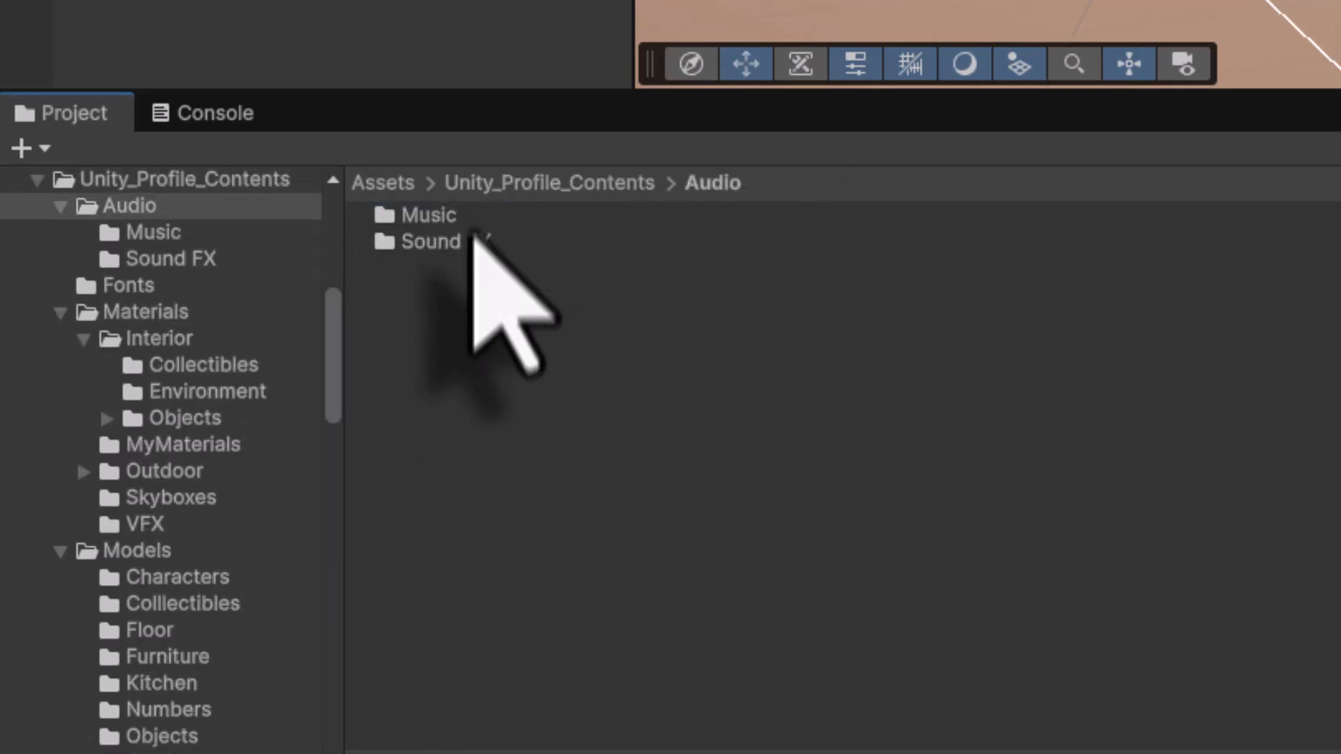
double_click(467, 243)
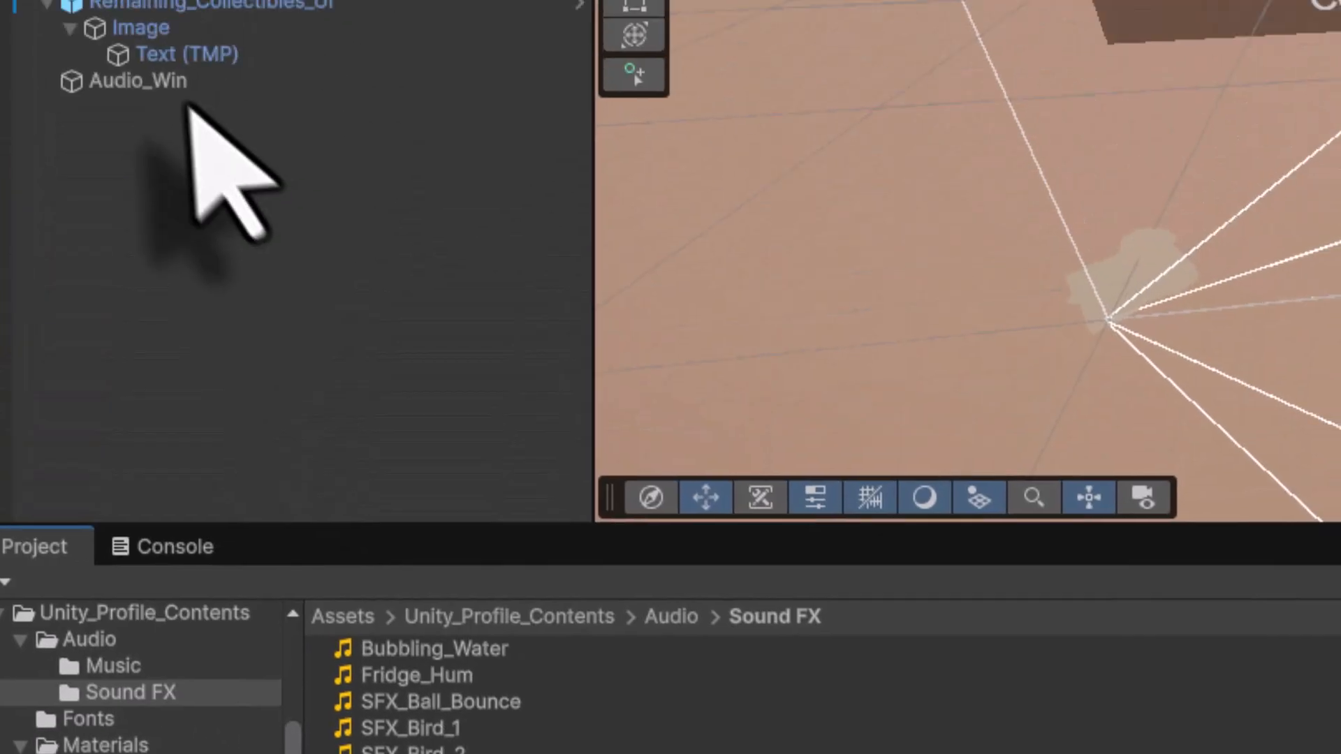
left_click(174, 57)
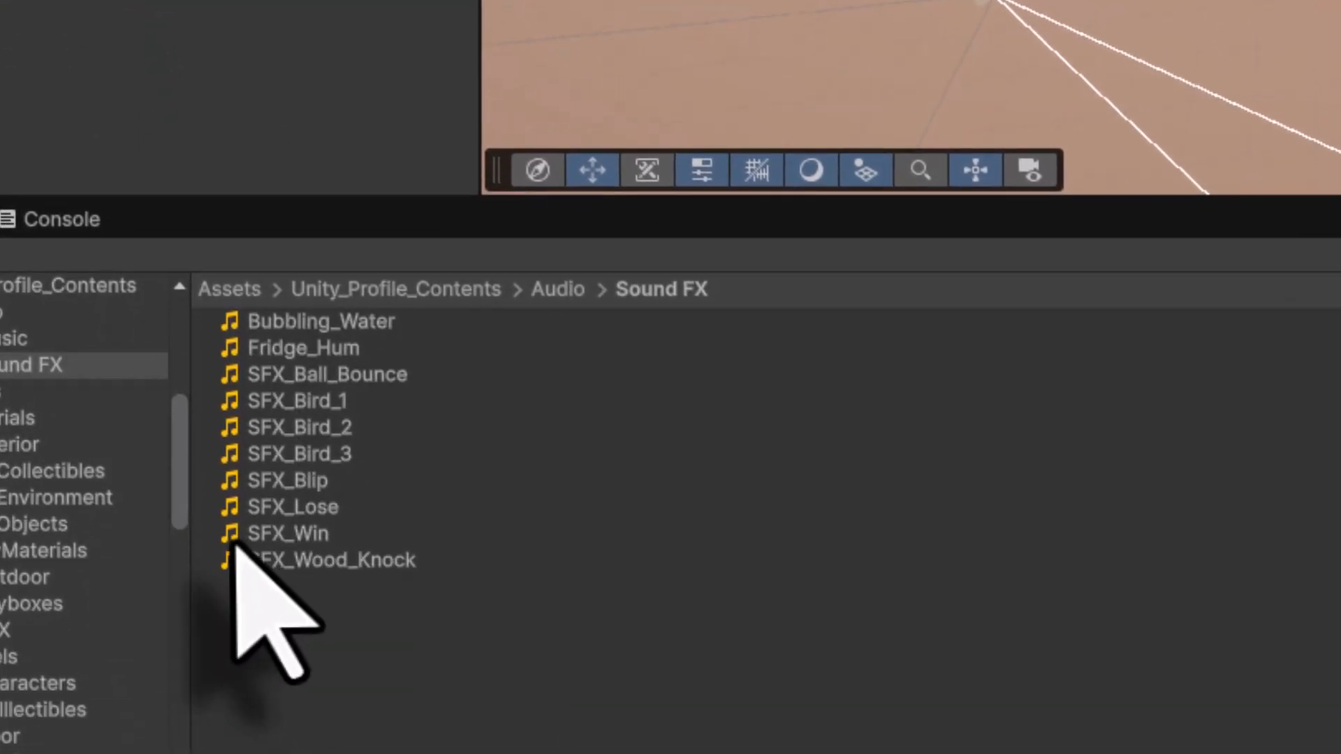
left_click(240, 538)
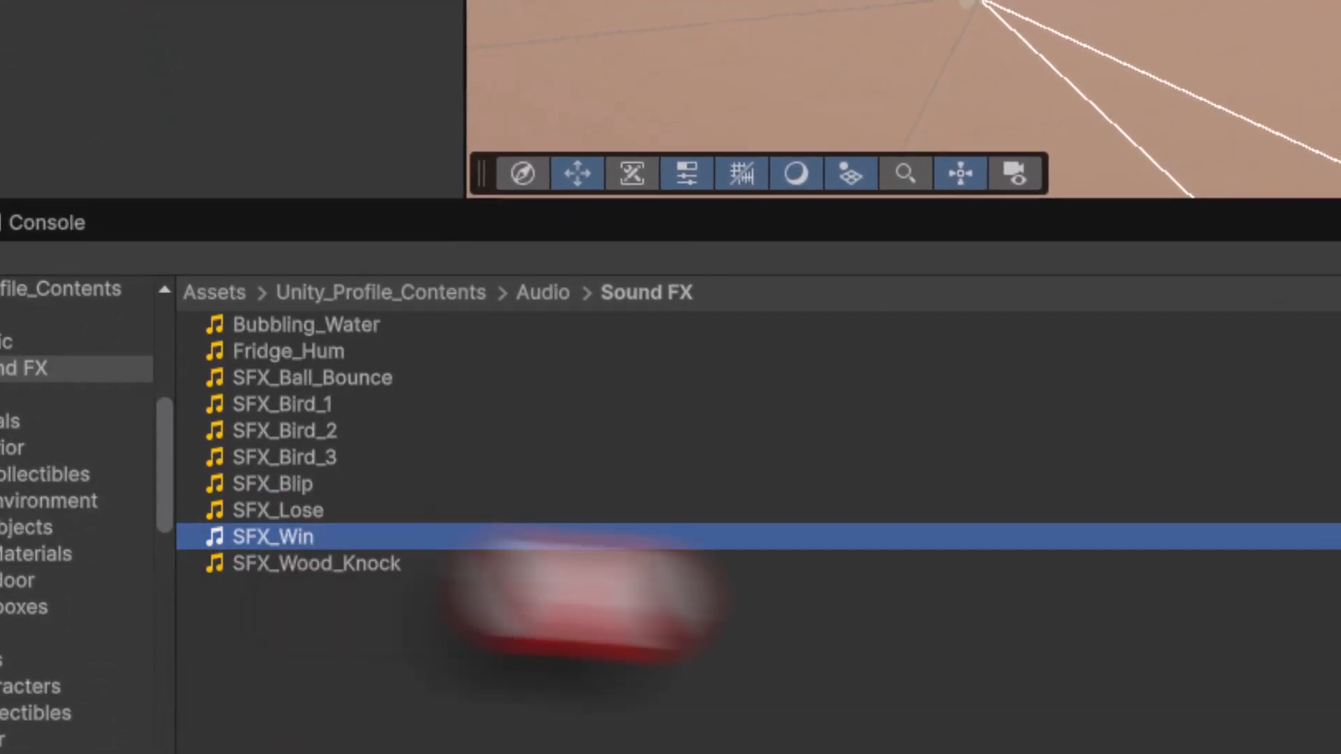
left_click_drag(580, 601, 985, 489)
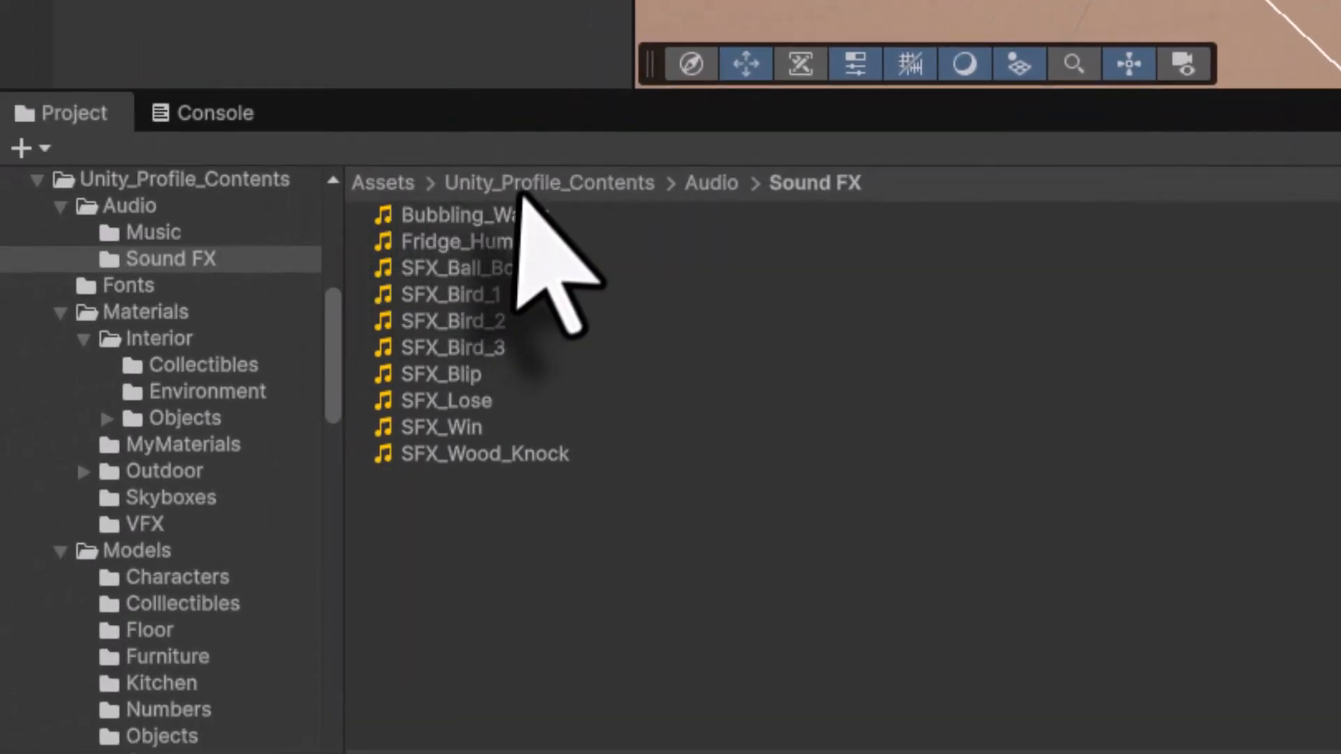
- Assign the ConfettiCelebration prefab from Source Files/VFX as the script's Win Vfx Prefab
left_click(524, 183)
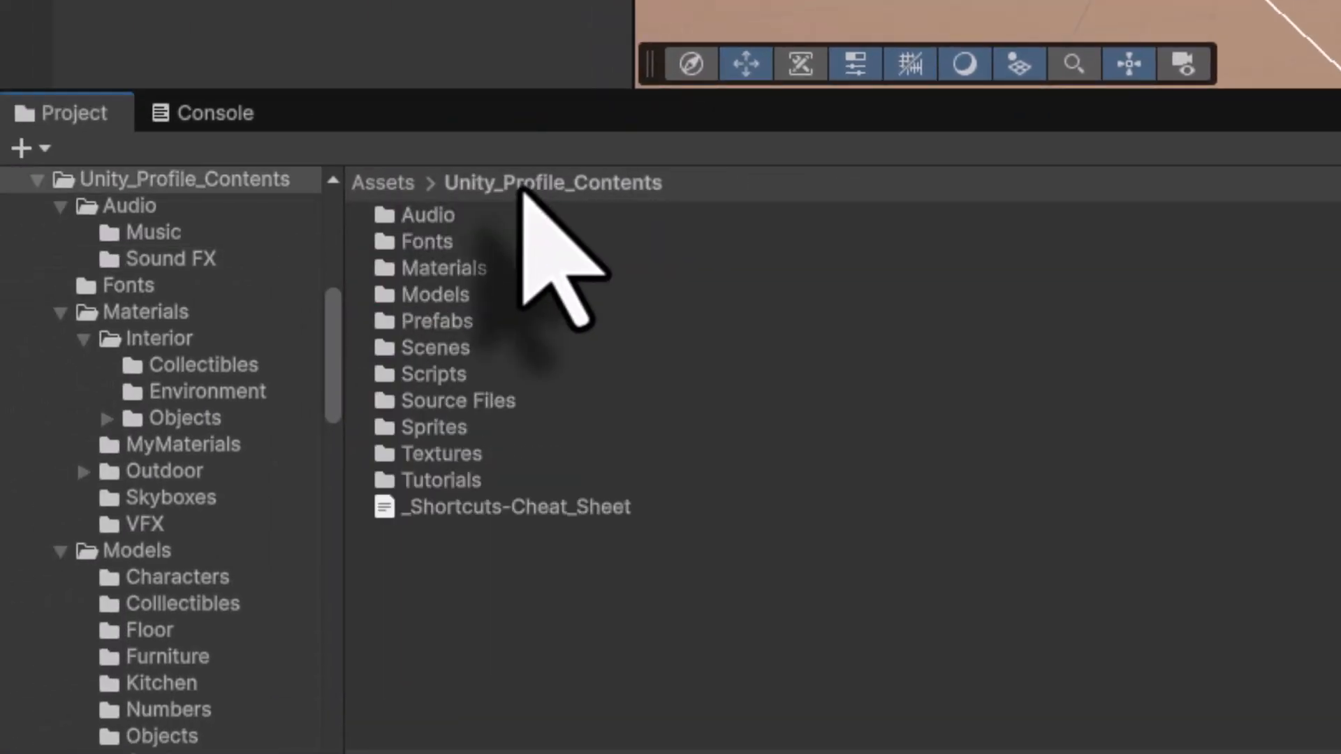
double_click(479, 401)
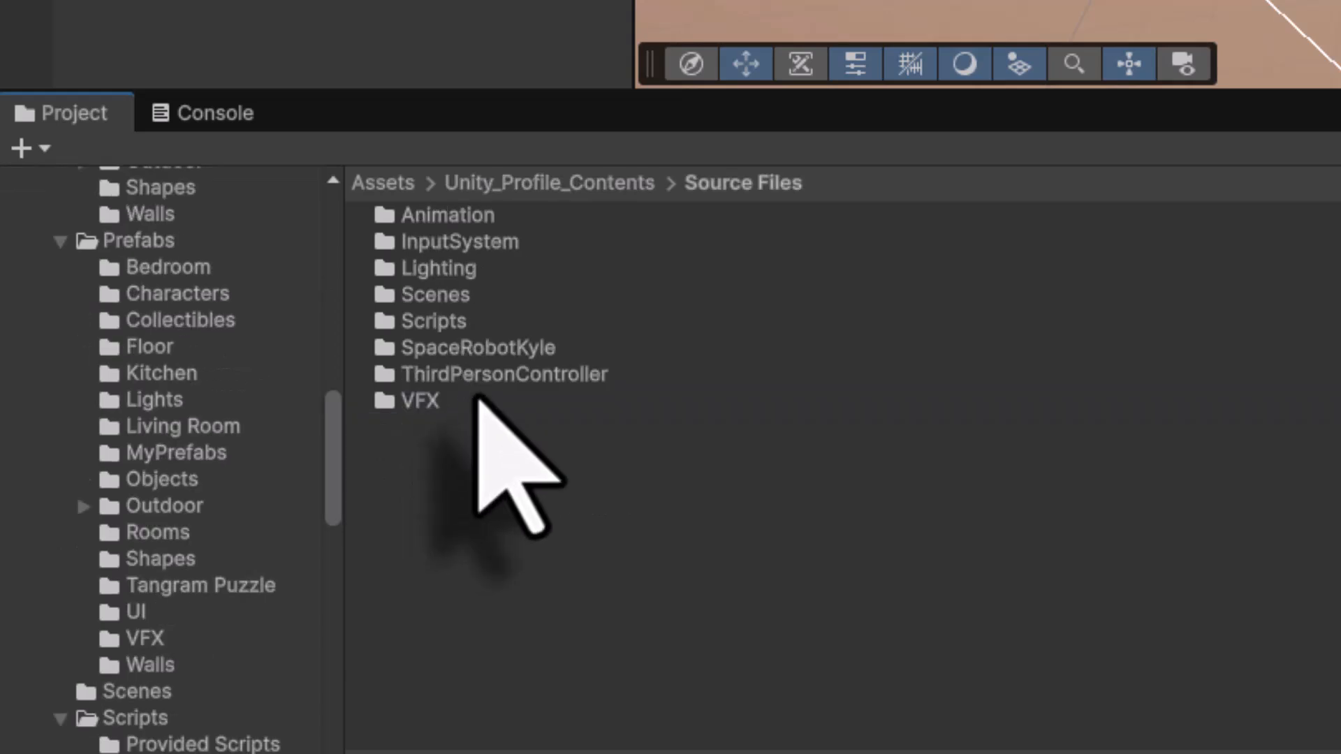
double_click(461, 402)
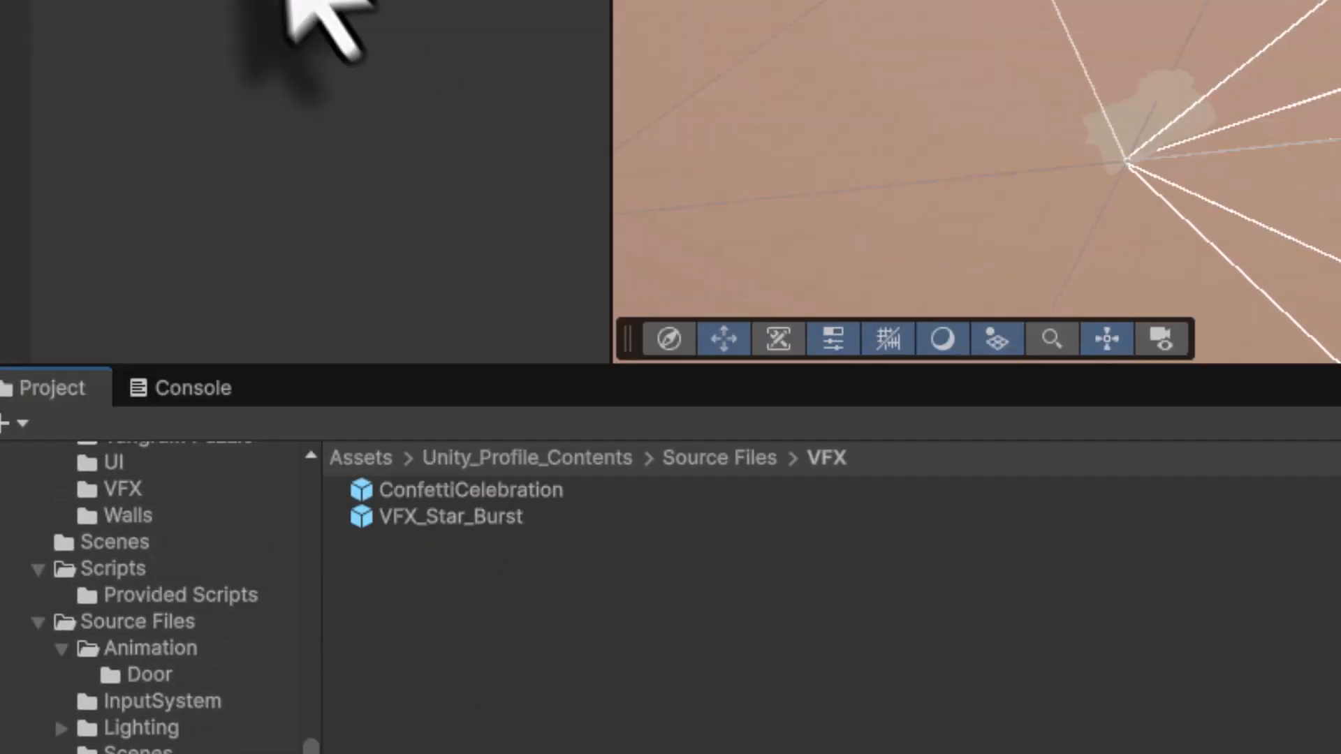
left_click(202, 352)
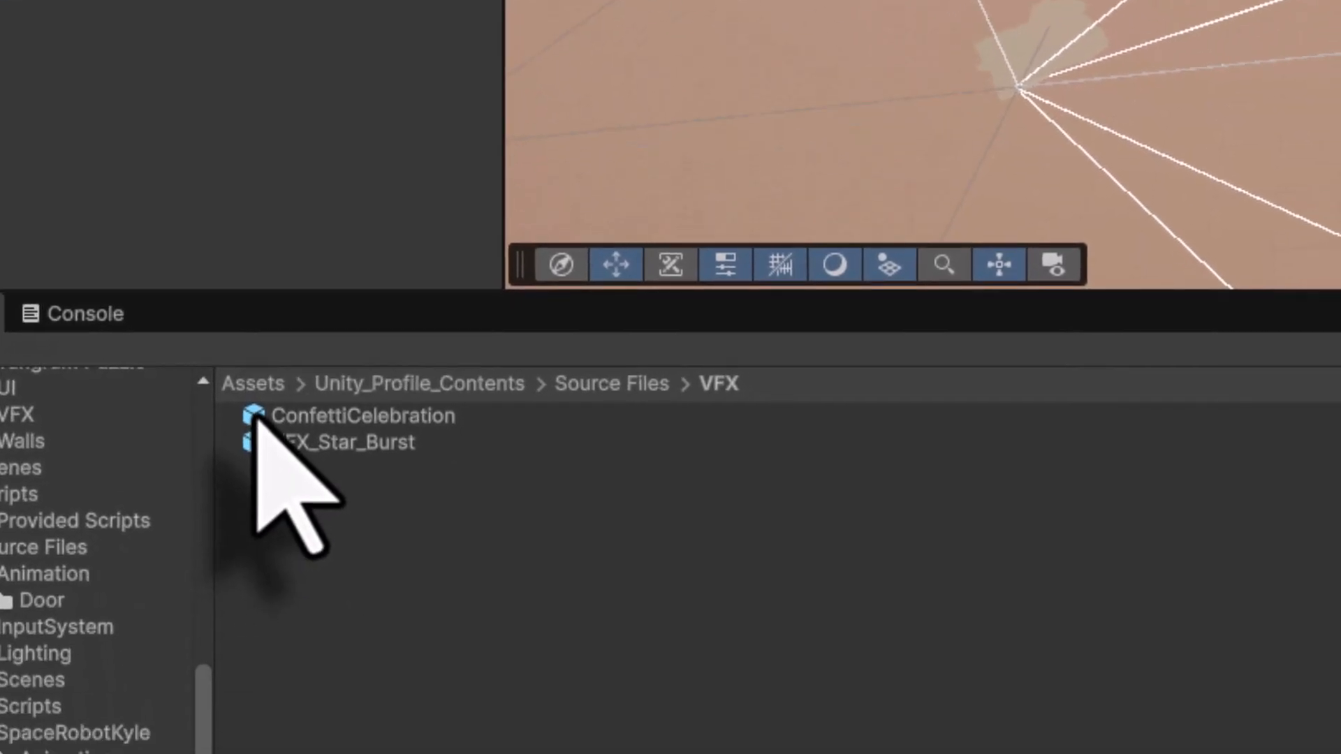
left_click(263, 416)
left_click_drag(263, 472, 1012, 427)
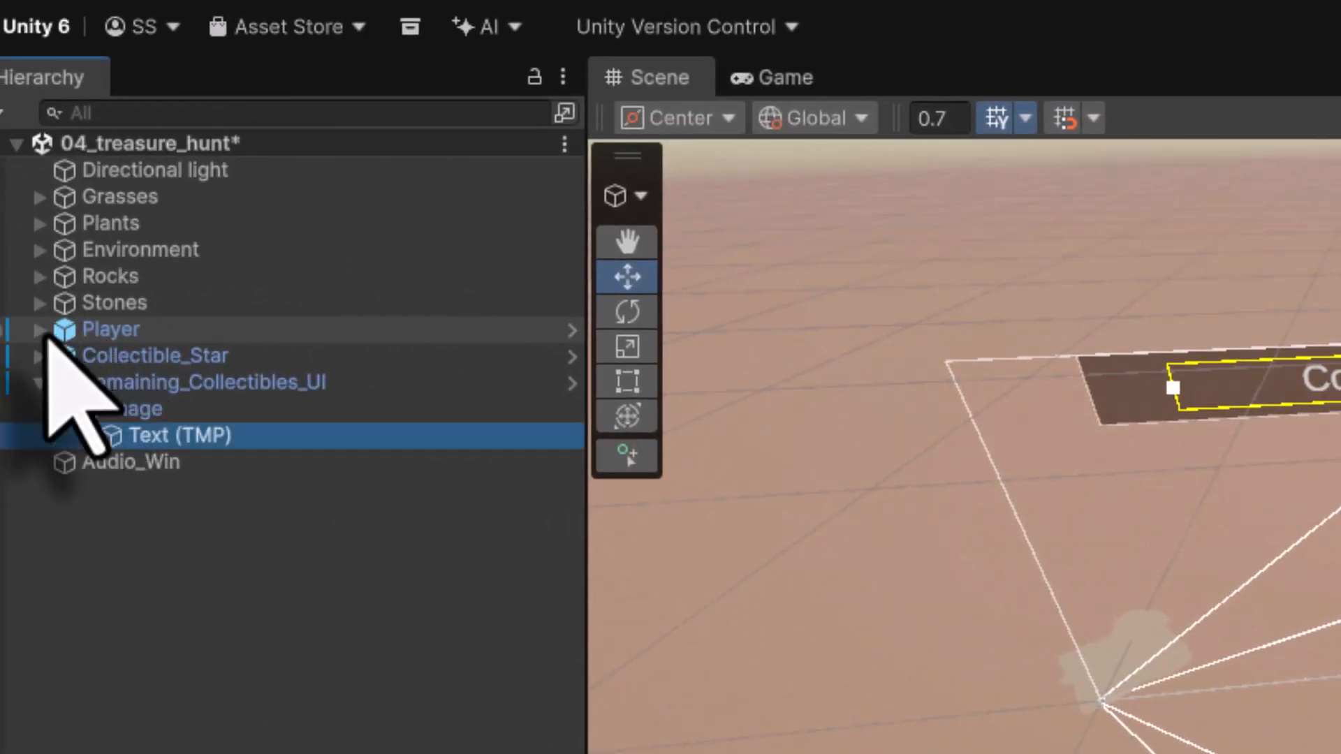
- Set the Player's Robot as the Win Vfx Spawn Point and save the scene
left_click(41, 330)
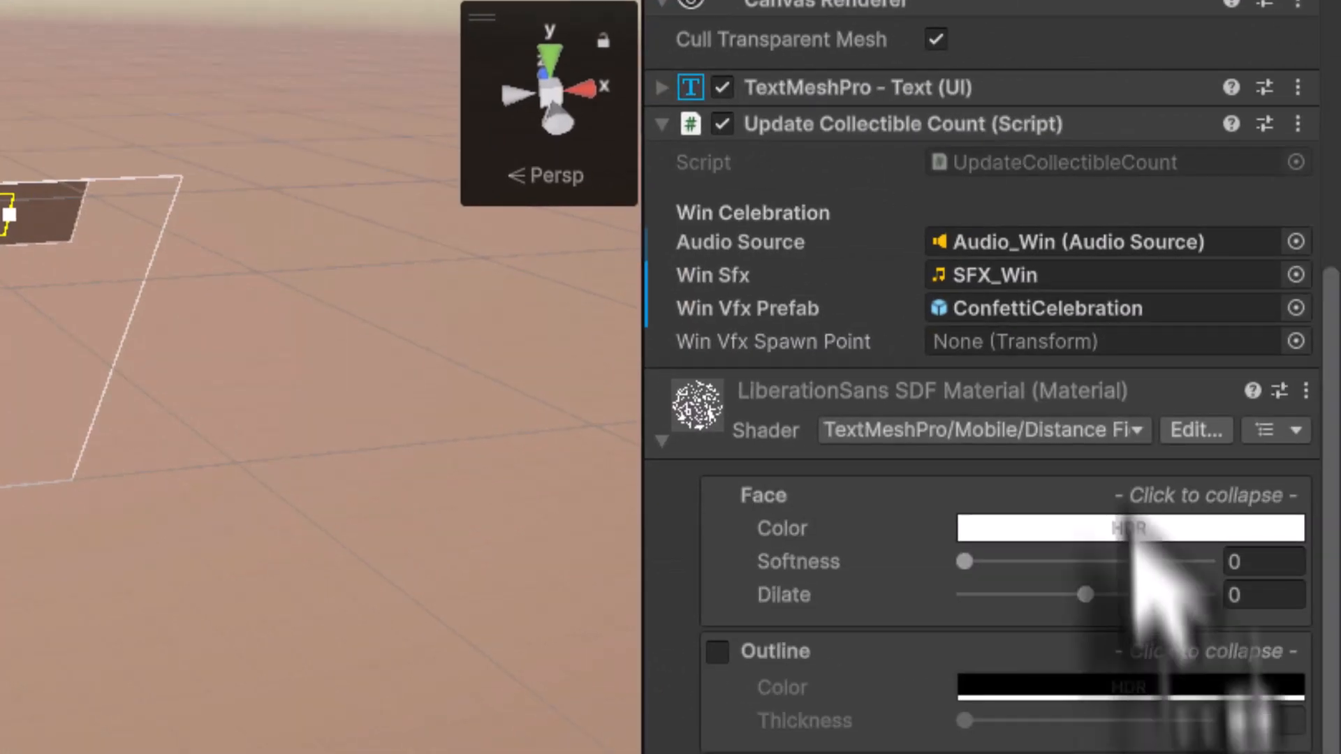
left_click_drag(1131, 534, 1100, 353)
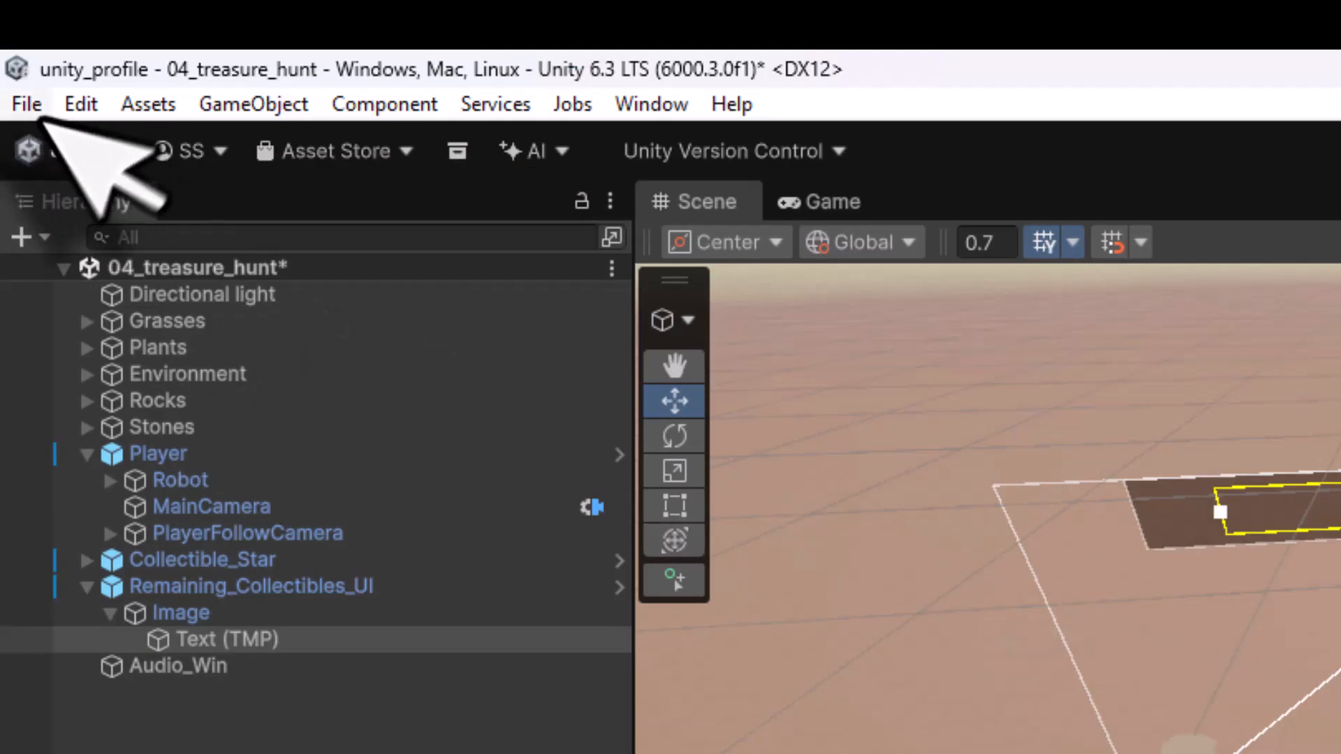
left_click(32, 112)
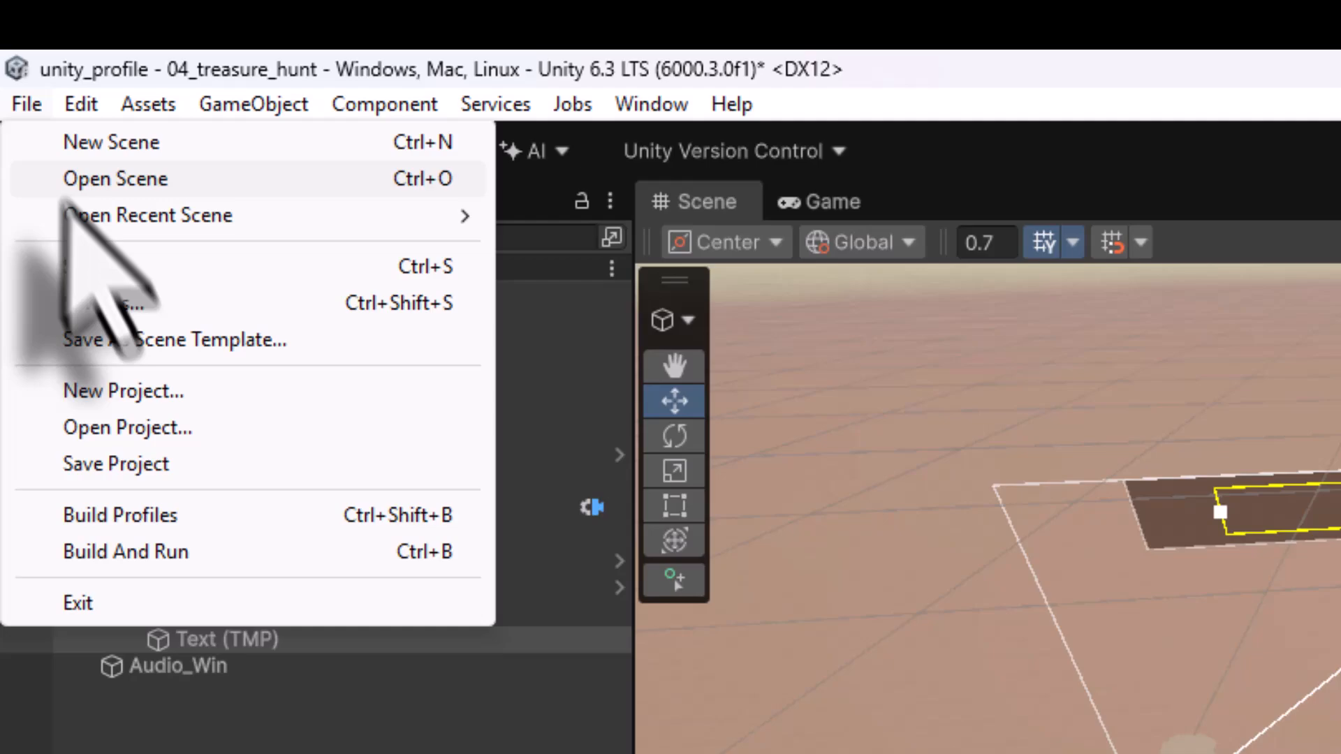
left_click(87, 268)
- Play-test the scene, walking the robot forward to collect the star, then stop play mode
left_click(1340, 150)
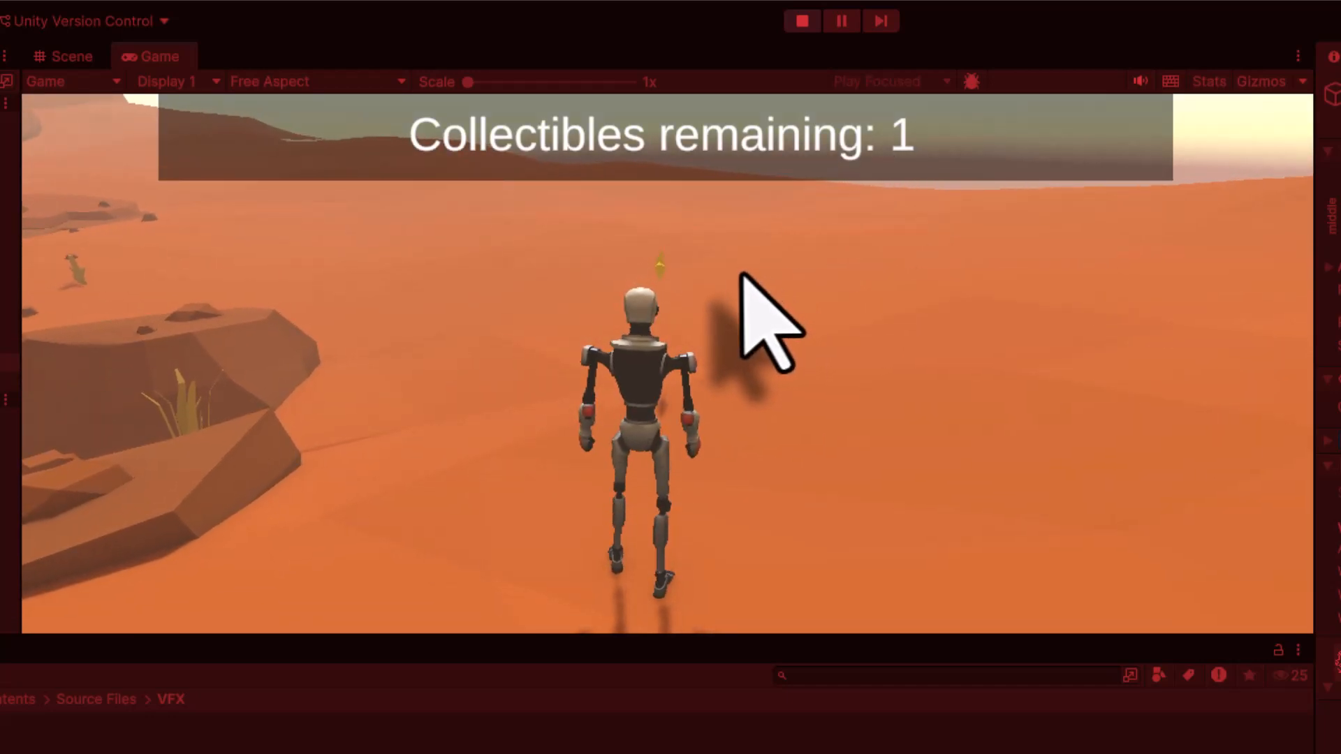
key("w")
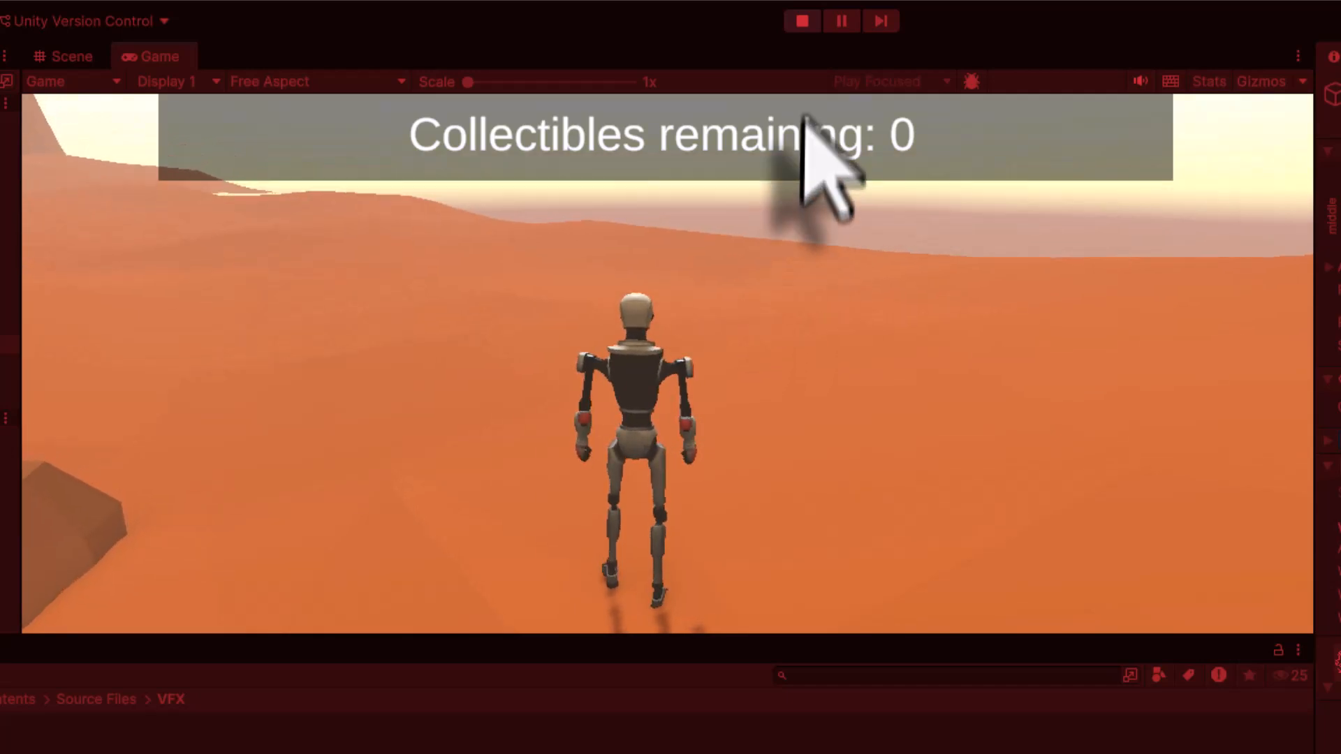
left_click(802, 21)
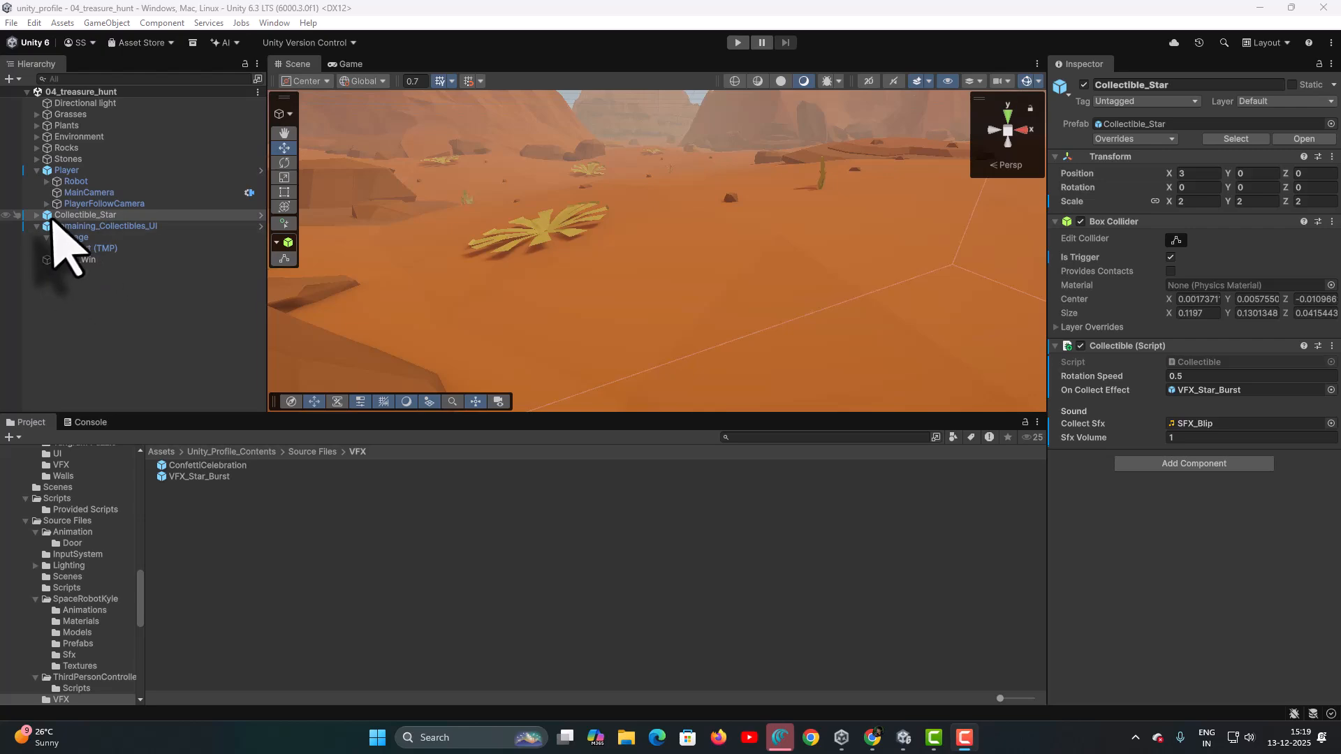
- Select Collectible_Star and move it to a new spot near the rocks in top view
left_click(45, 216)
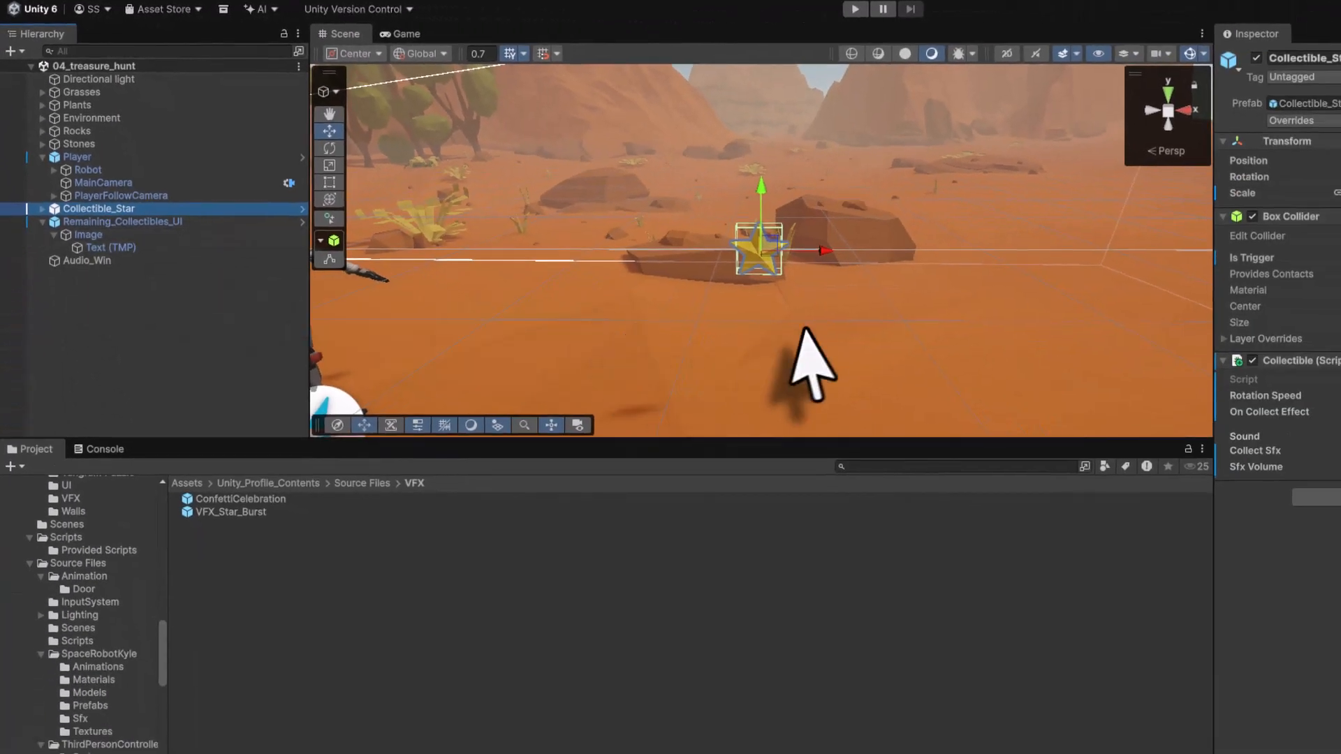
left_click(1169, 84)
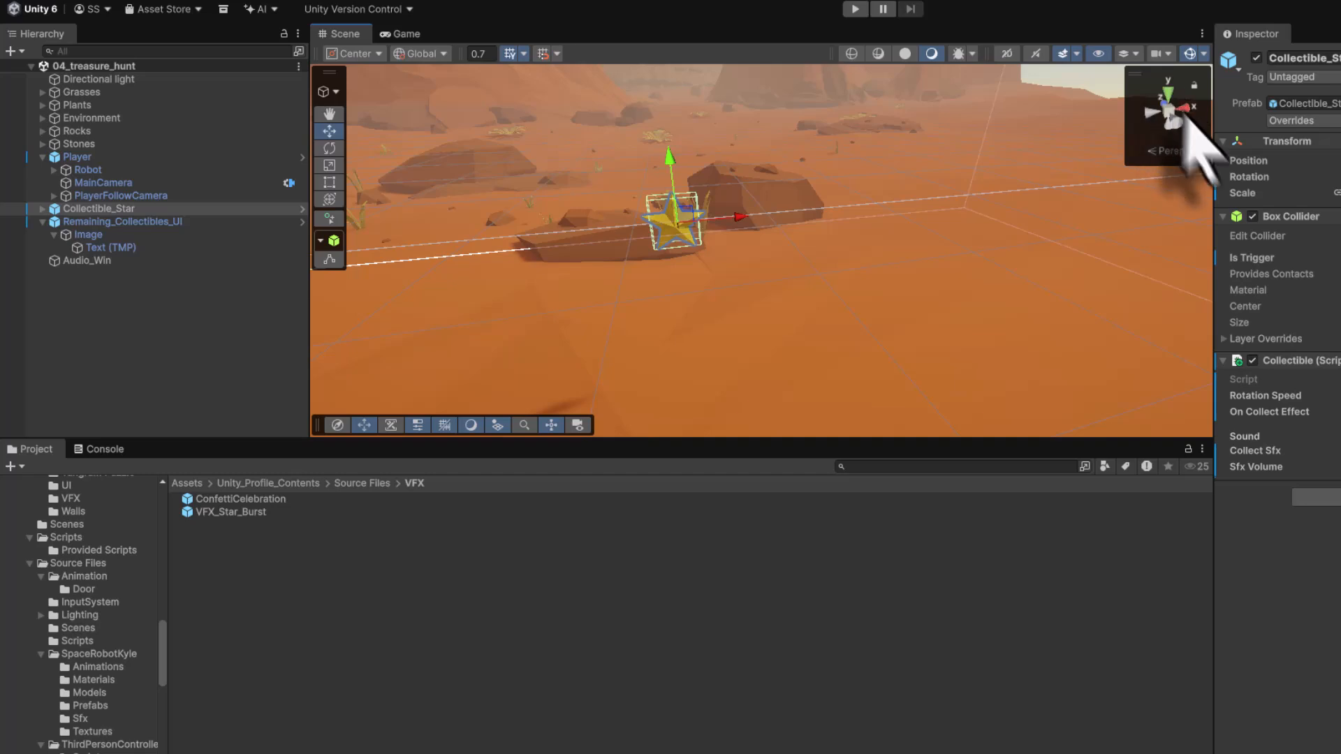
right_click(1168, 110)
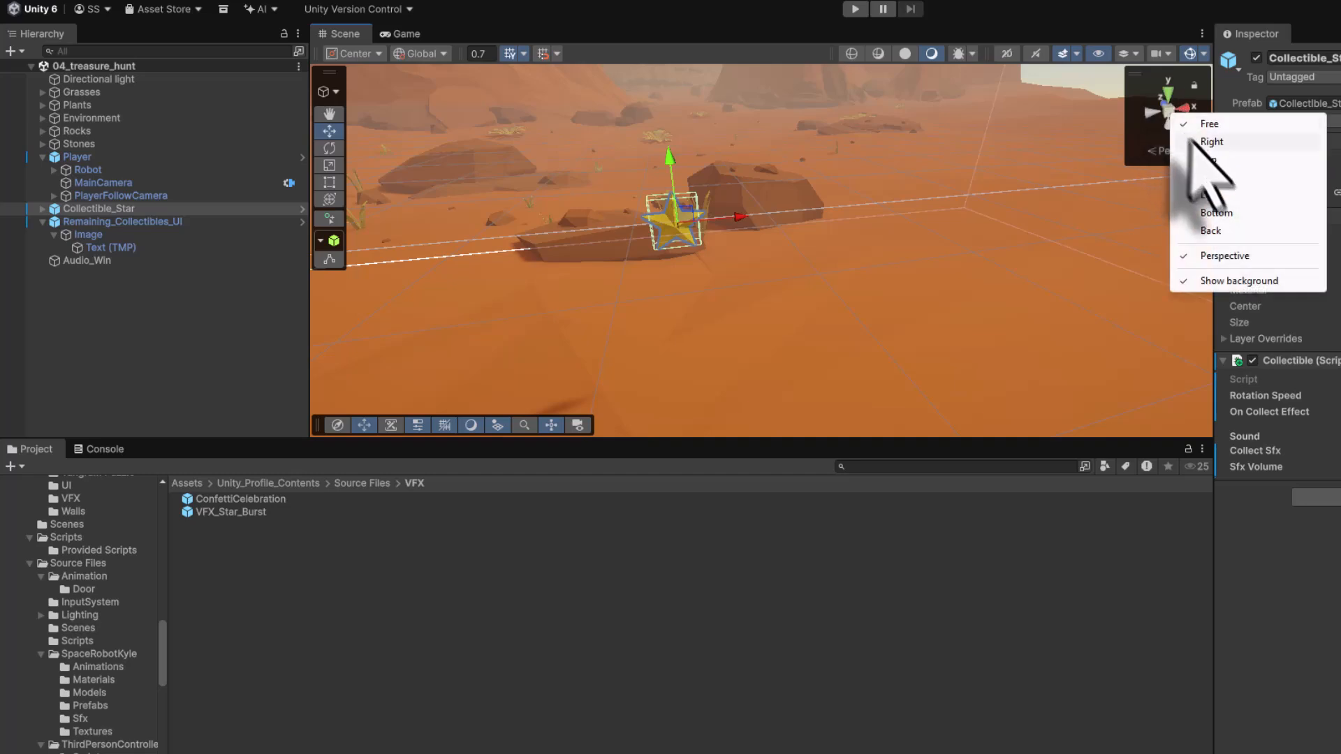
left_click(1208, 160)
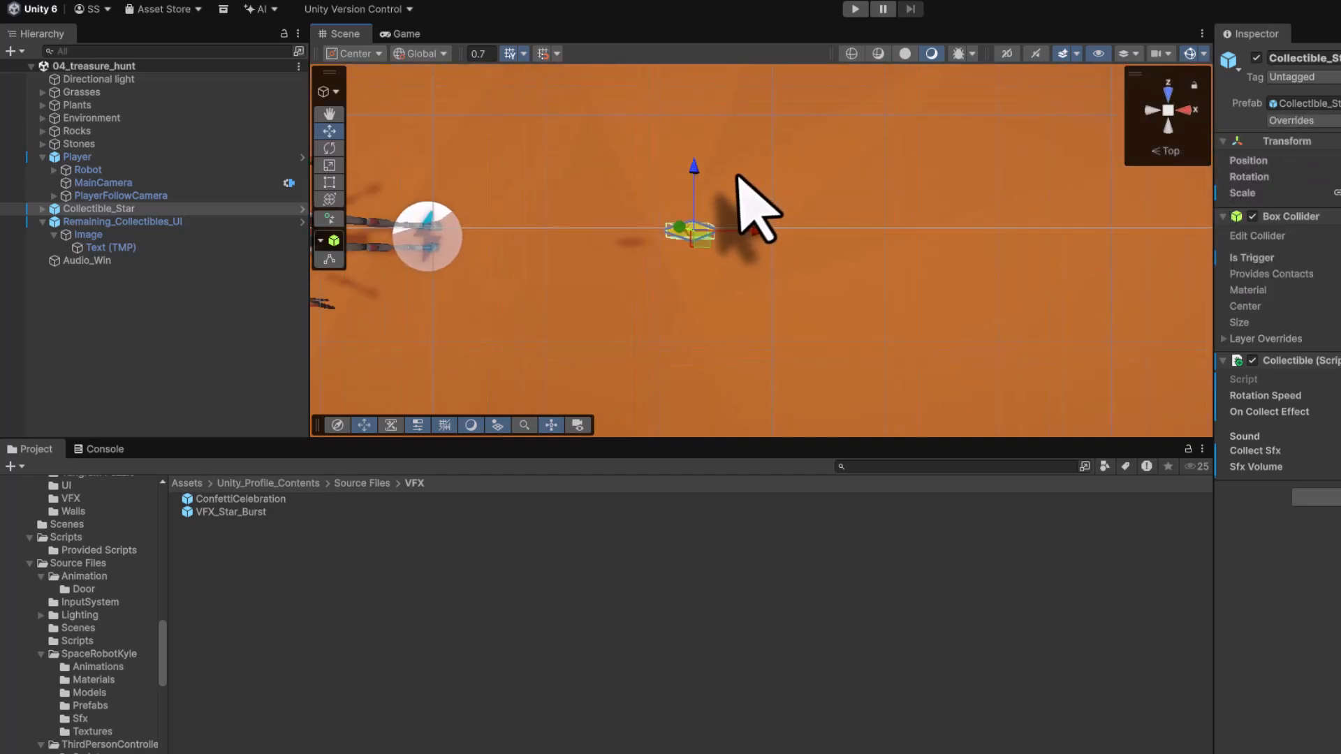
scroll(747, 202, "down", 2)
left_click_drag(739, 255, 1009, 140)
scroll(934, 196, "down", 5)
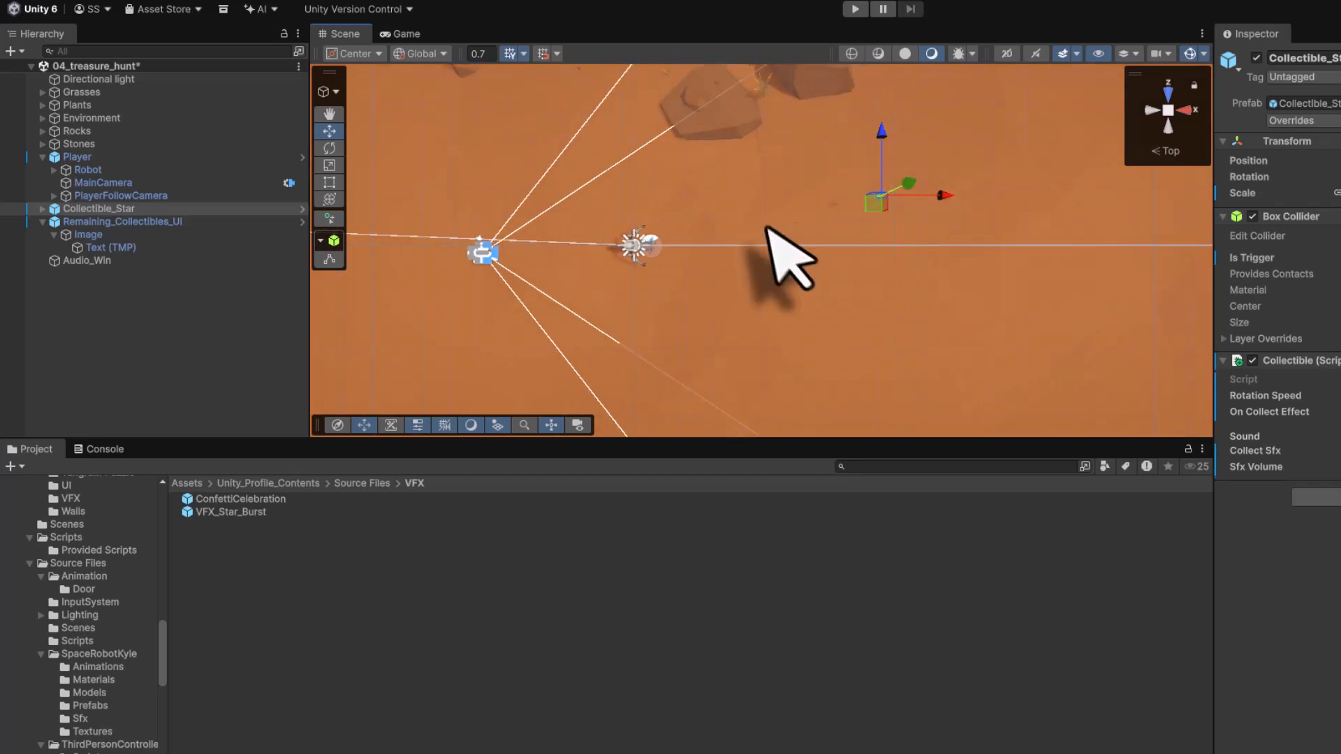
middle_click_drag(772, 240, 726, 262)
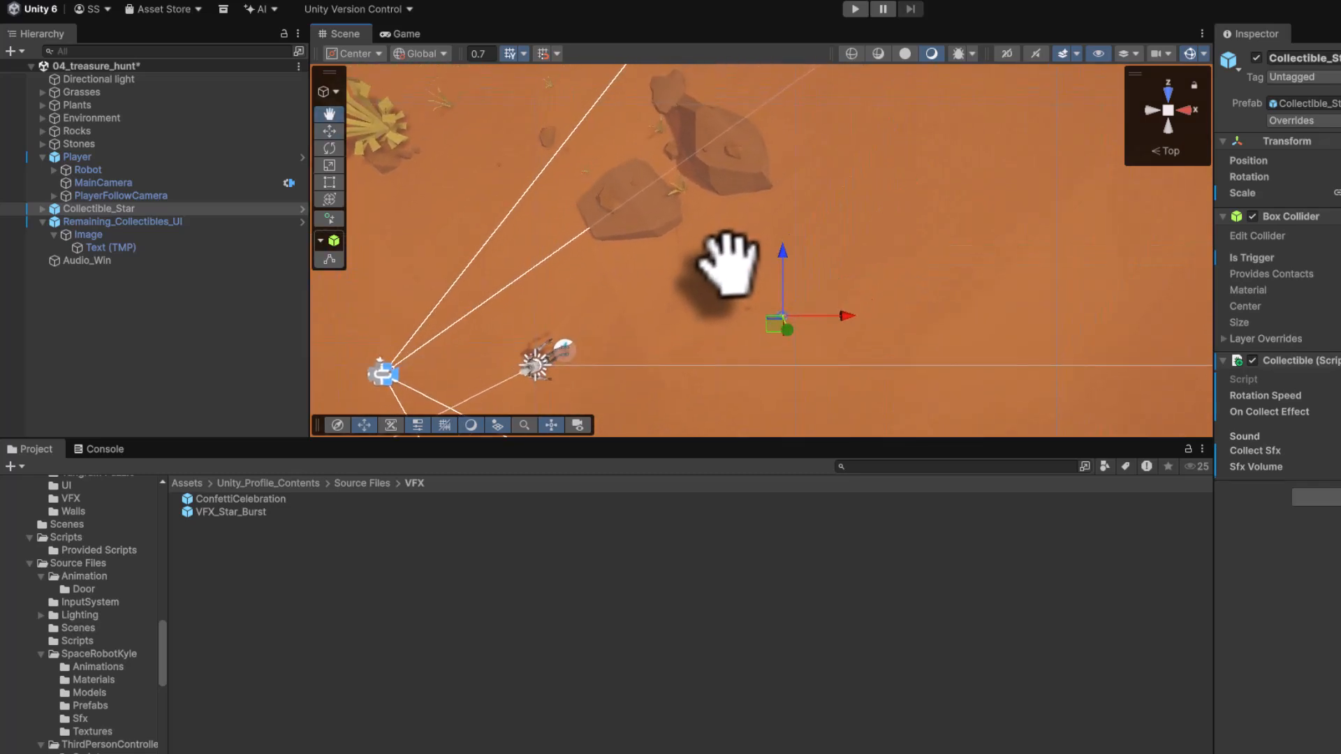
- Adjust the star's height in front view so it sits just above the ground, then check it in perspective
right_click(1174, 120)
left_click(1208, 179)
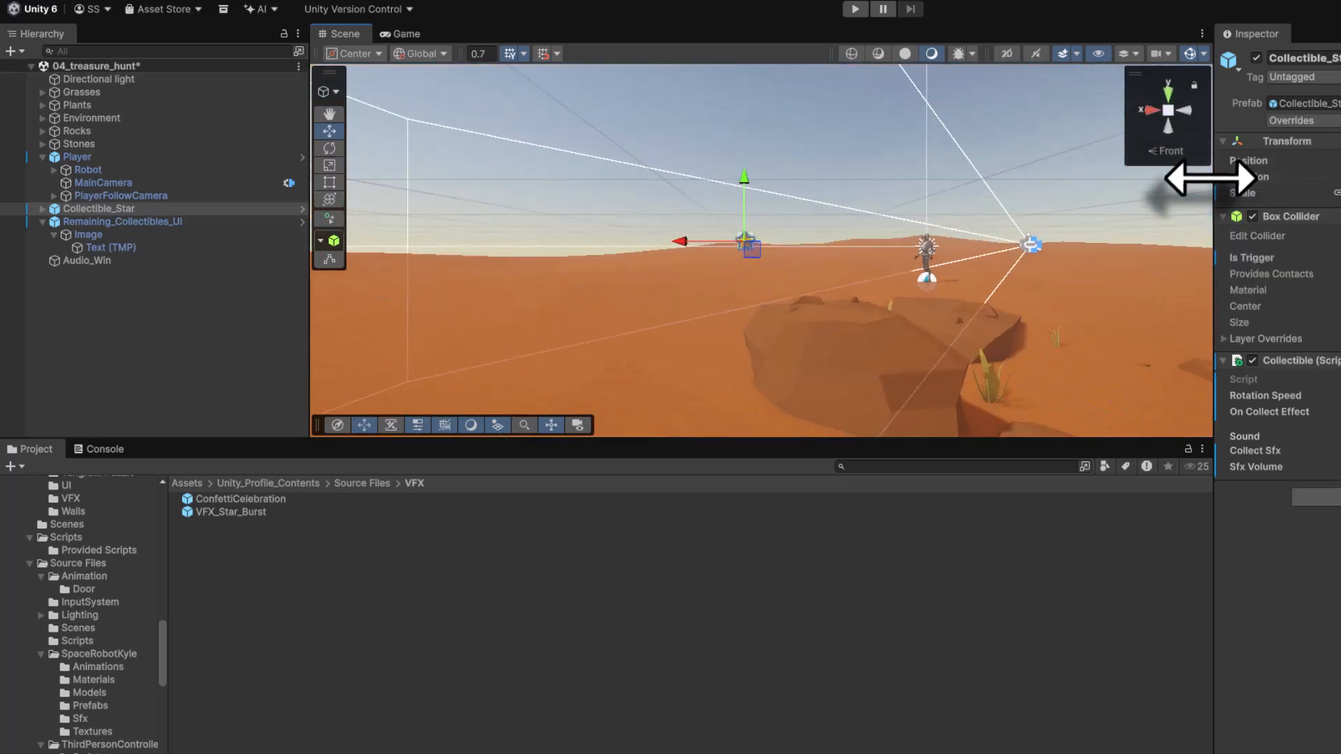
middle_click_drag(761, 325, 782, 206)
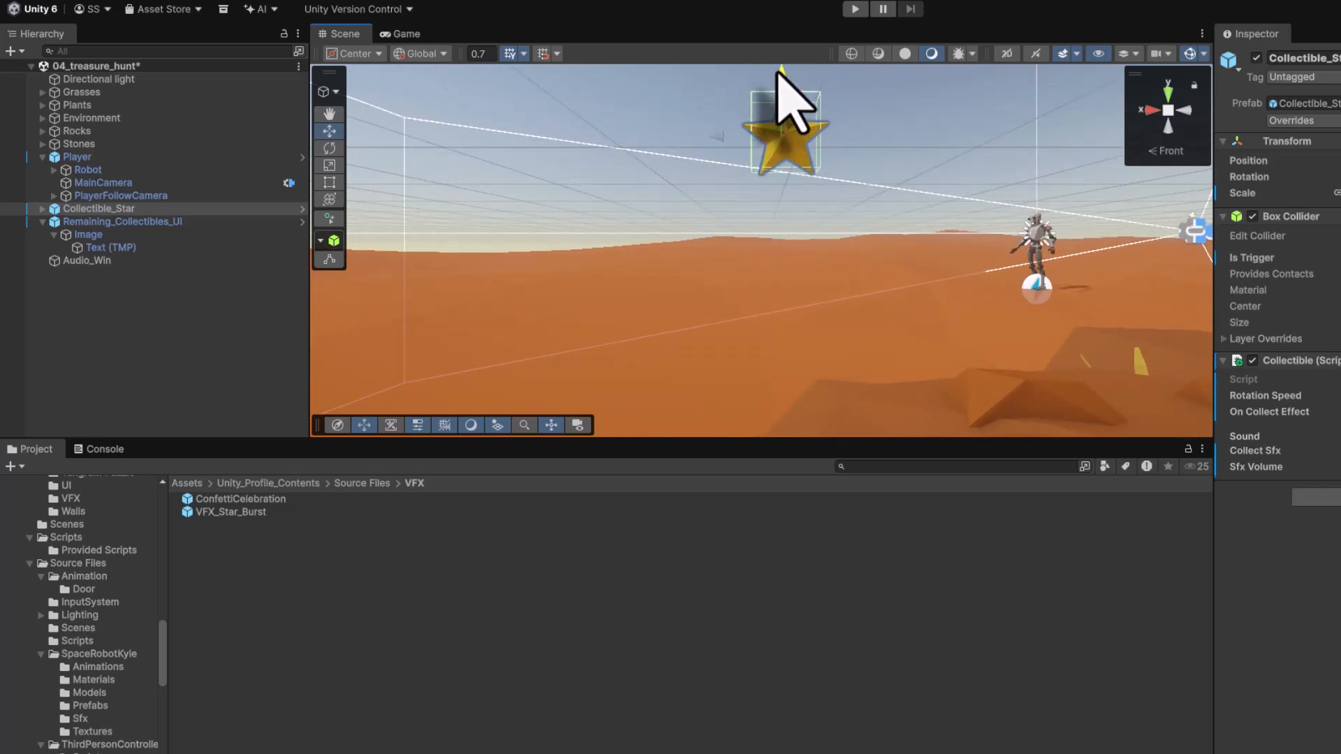
middle_click_drag(779, 73, 853, 156)
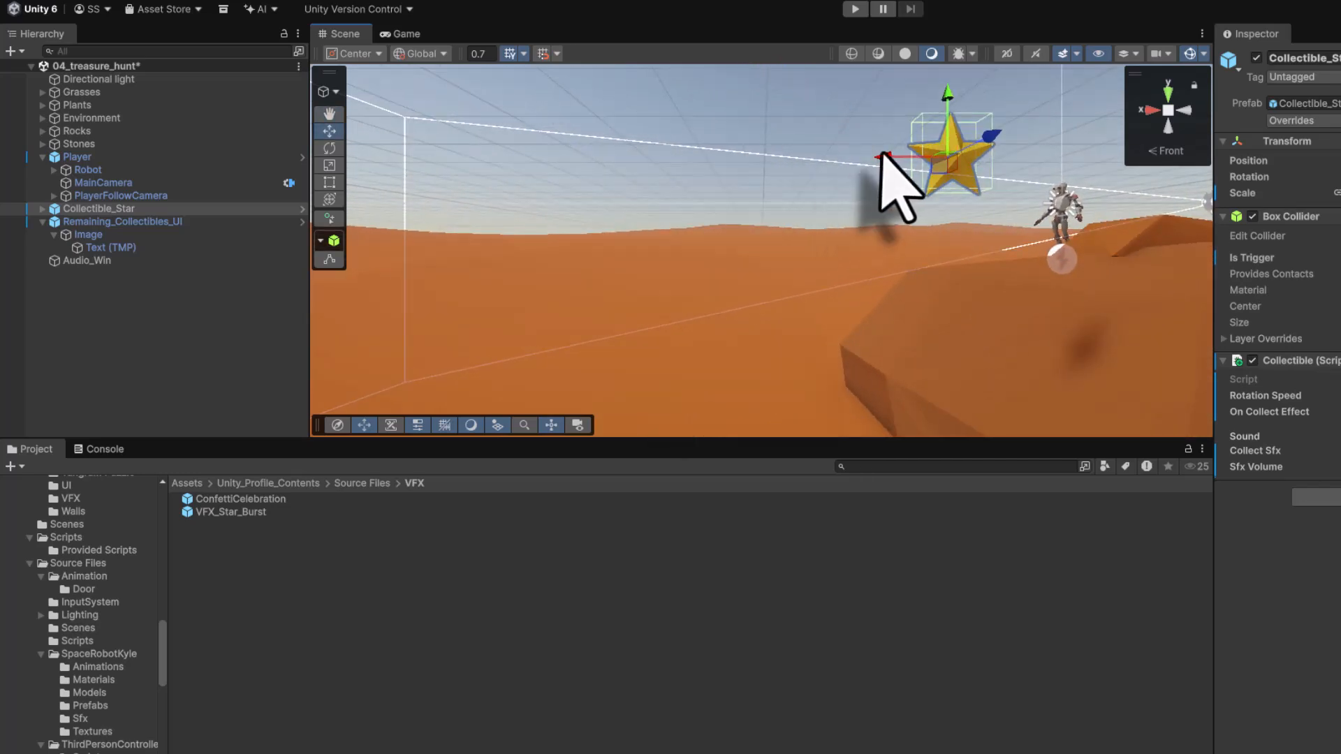
left_click_drag(881, 158, 703, 193)
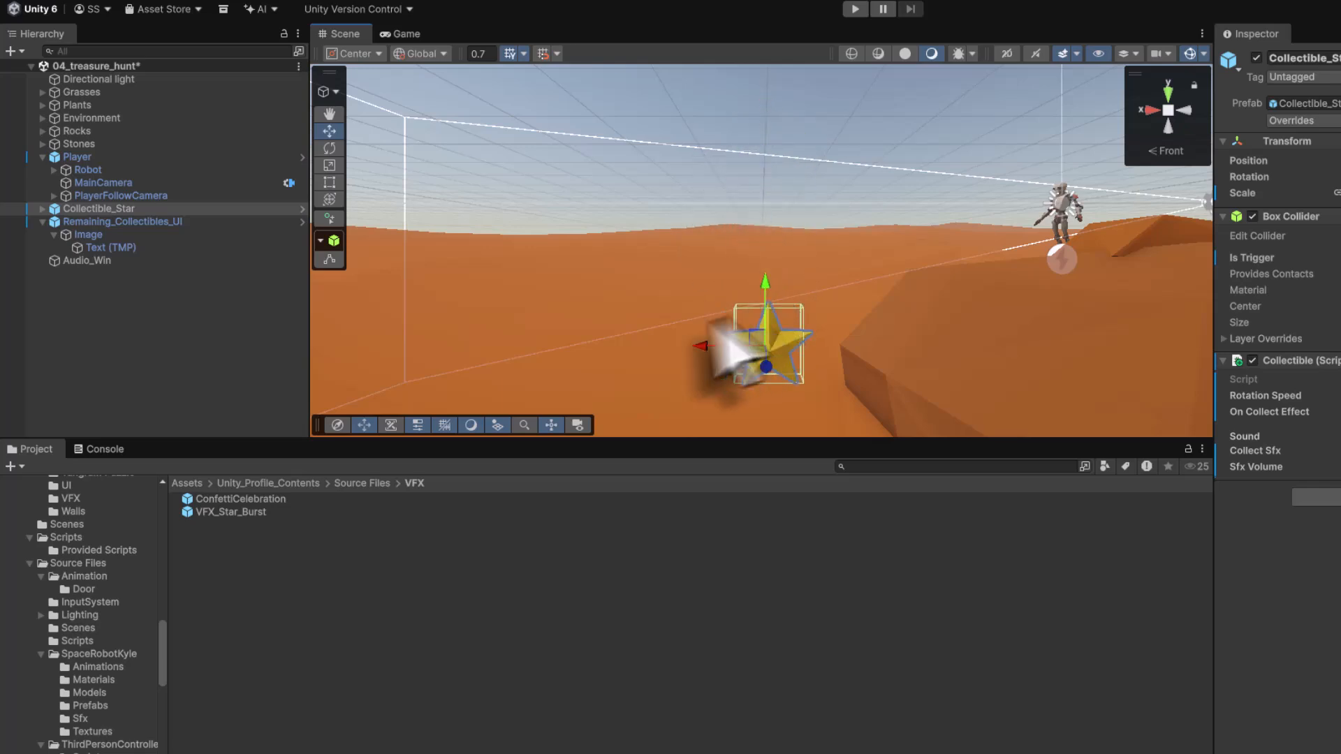
left_click_drag(713, 324, 1323, 377, "alt")
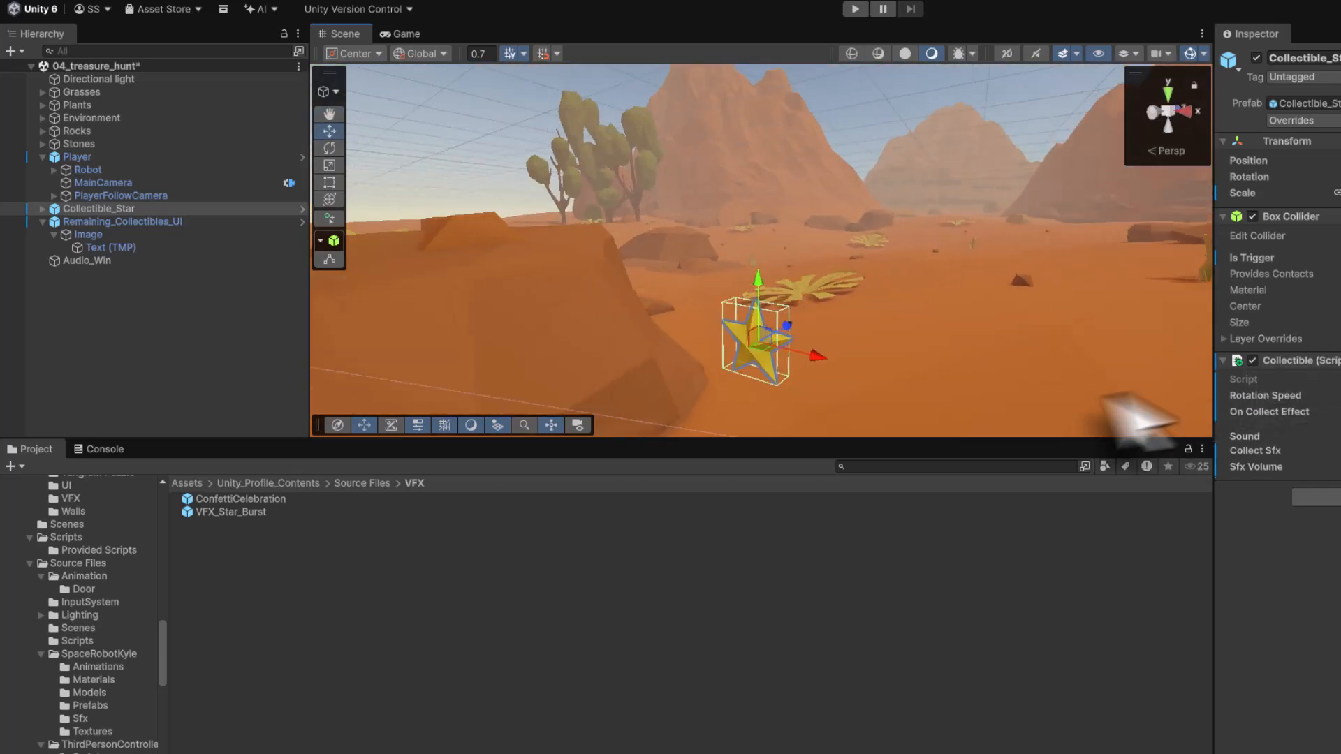
left_click_drag(814, 355, 769, 344)
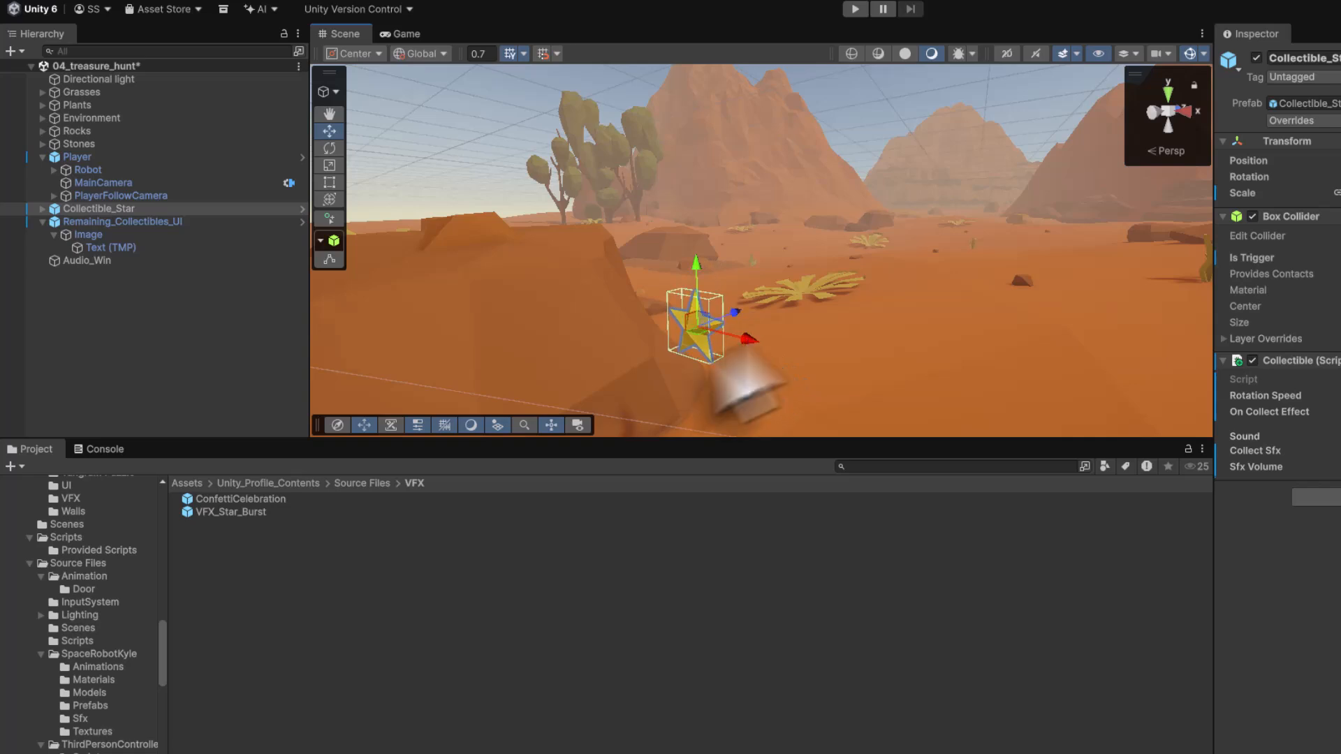
scroll(547, 374, "down", 8)
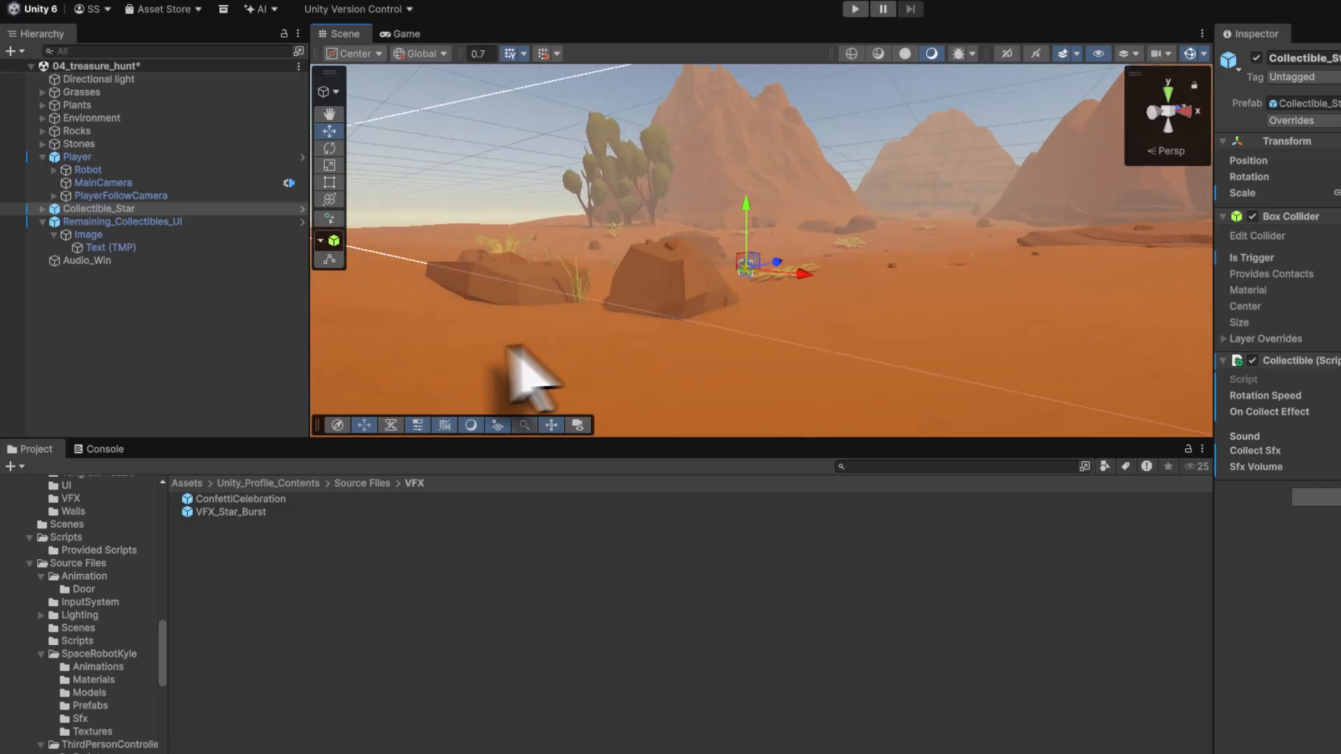
left_click_drag(508, 347, 447, 294, "alt")
- Duplicate Collectible_Star and drag the copy to another location on the terrain in top view
left_click(55, 209)
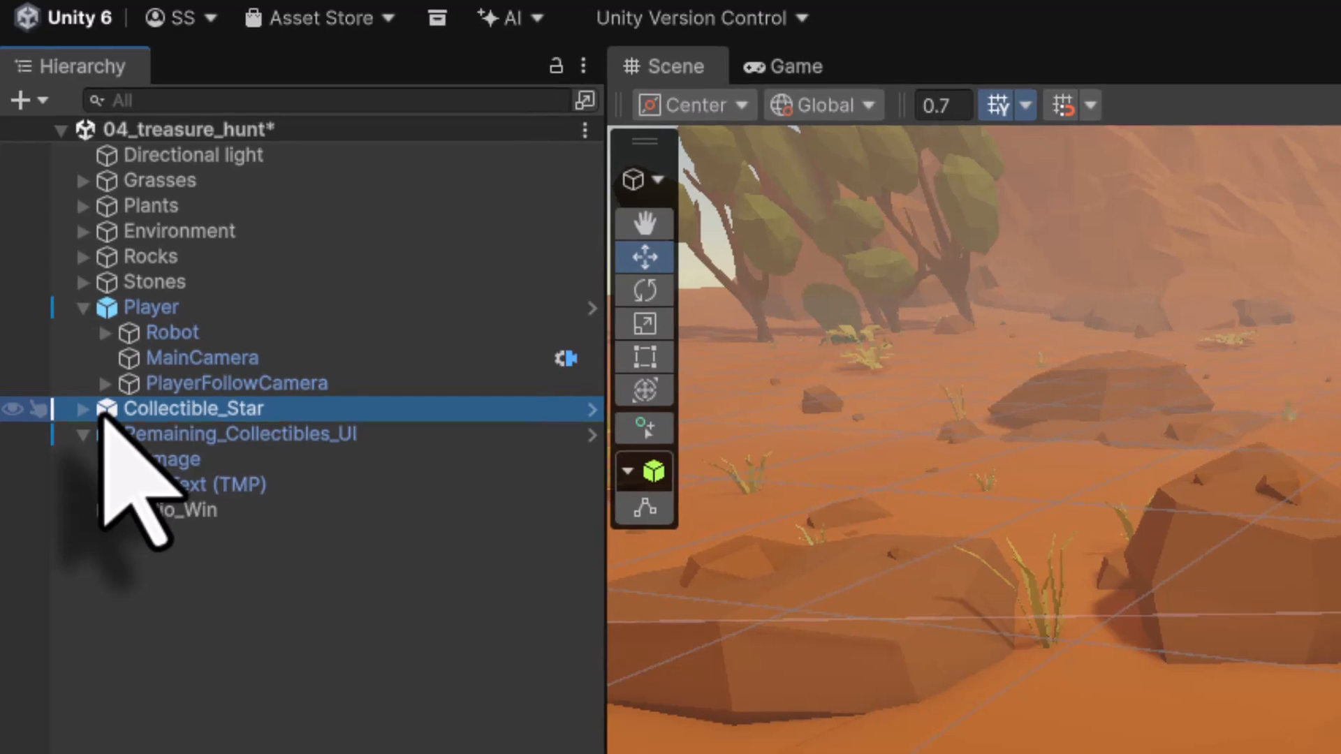
key("ctrl+d")
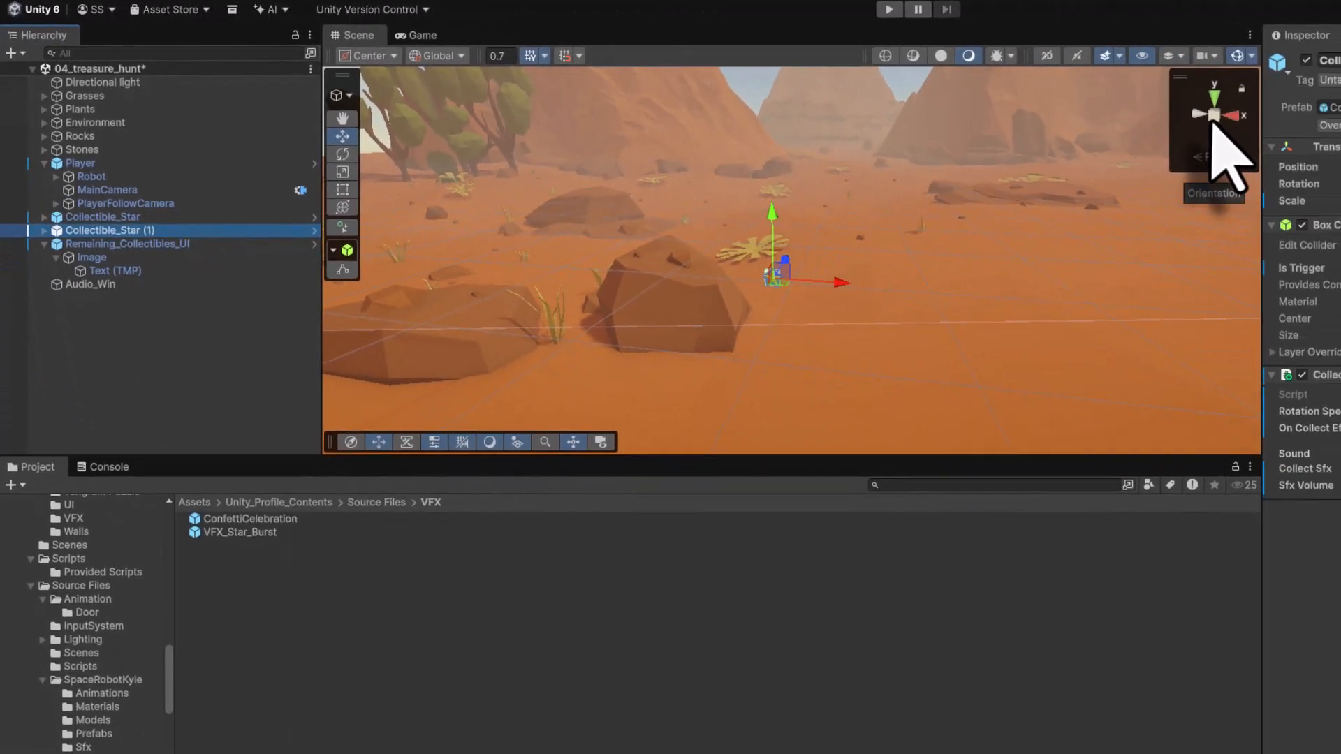
right_click(1213, 124)
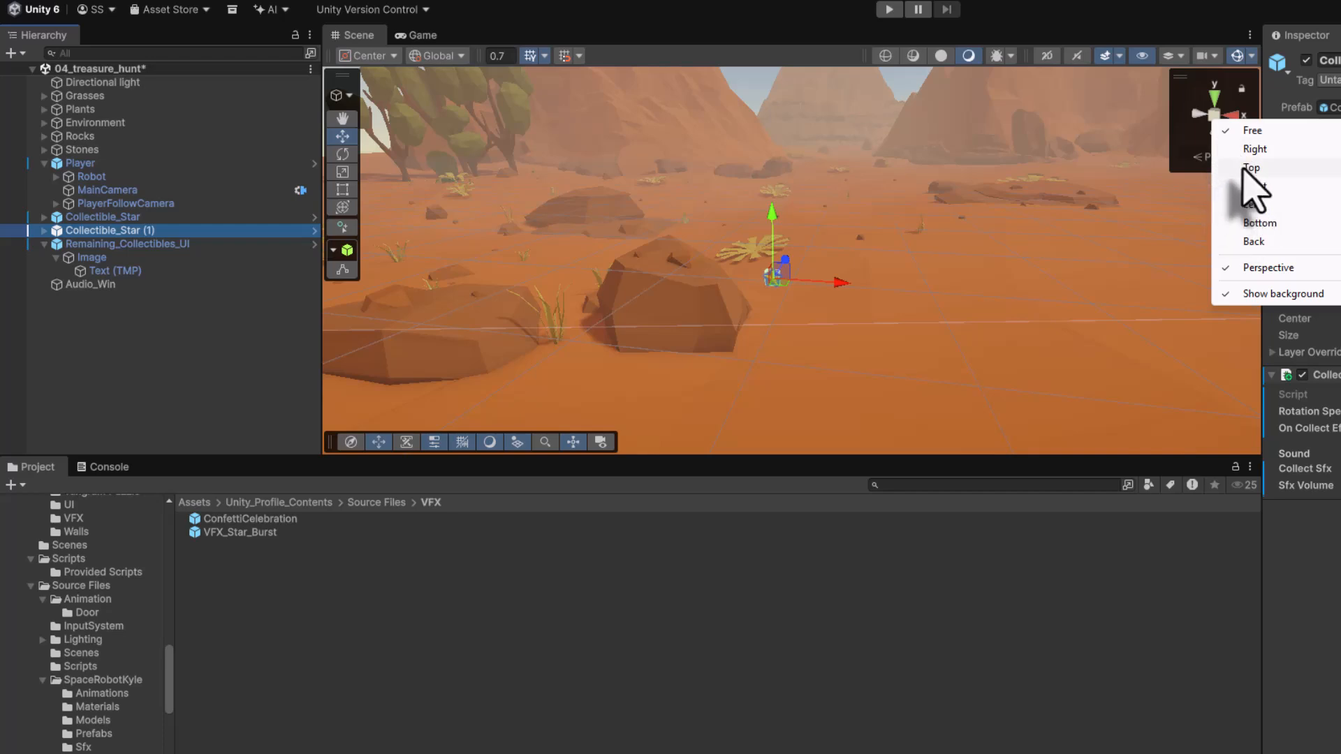
left_click(1250, 168)
middle_click_drag(903, 205, 1068, 332)
left_click_drag(918, 373, 733, 134)
middle_click_drag(643, 165, 799, 353)
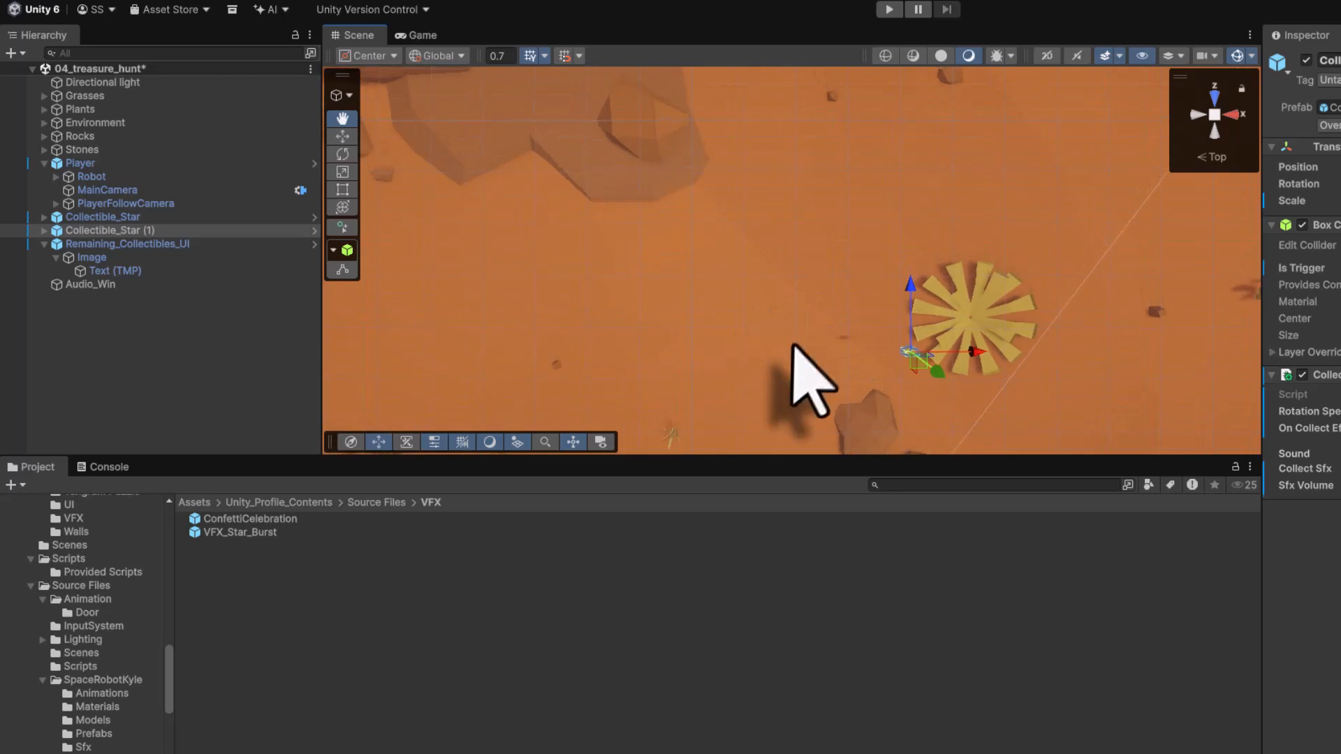
left_click_drag(901, 347, 738, 118)
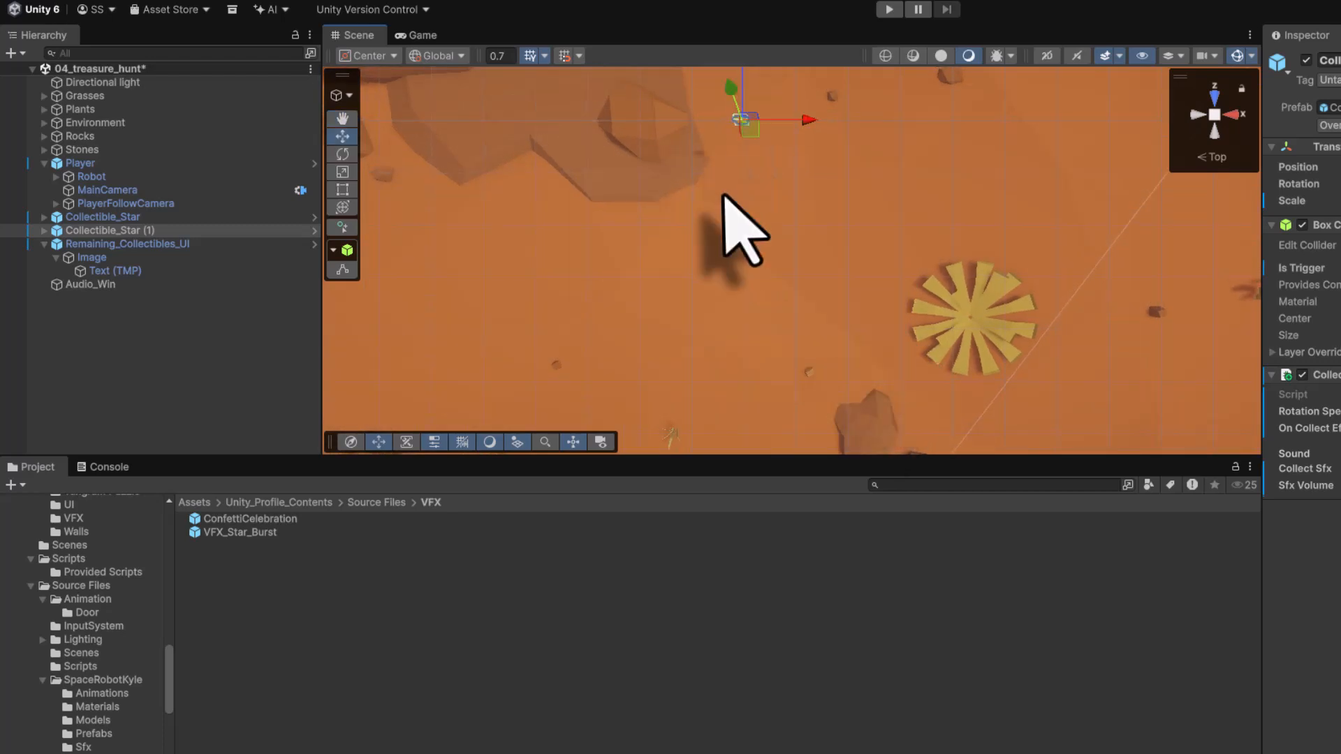
middle_click_drag(722, 197, 701, 430)
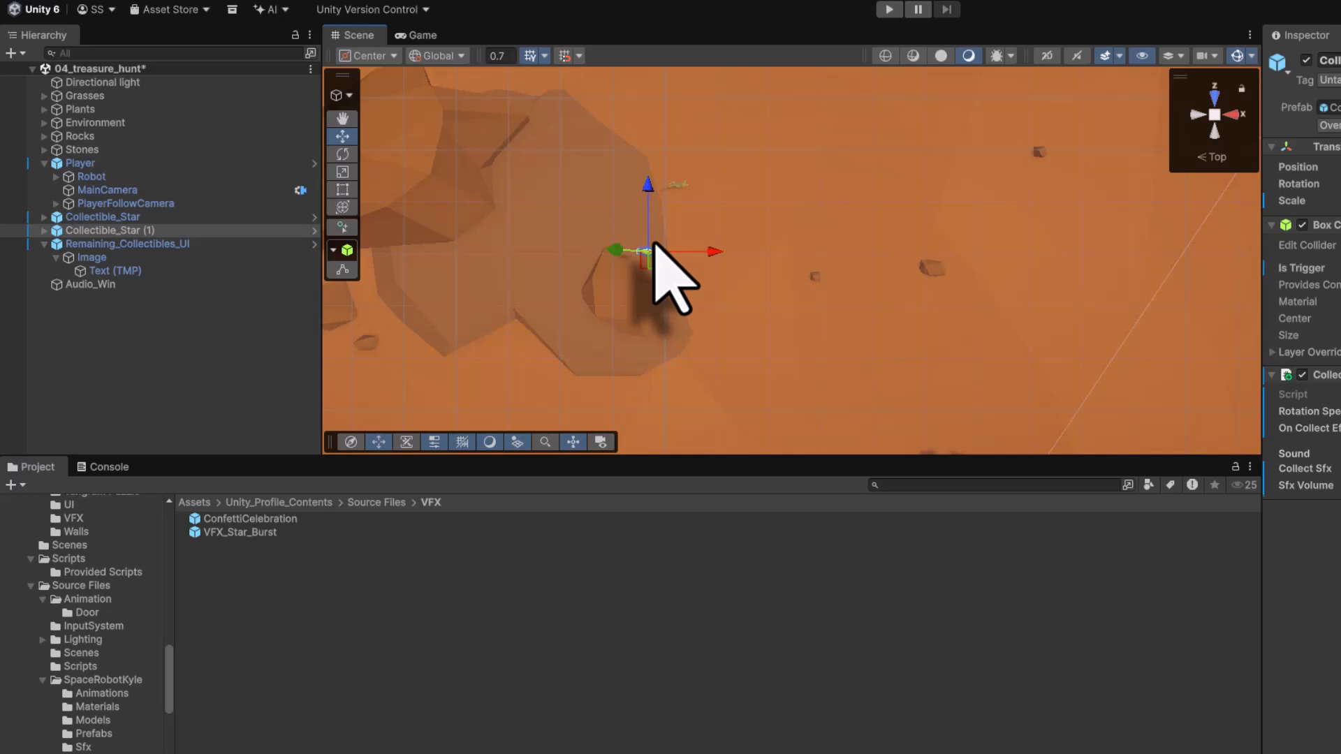
- Frame the copied star and fine-tune its position in perspective view
key("f")
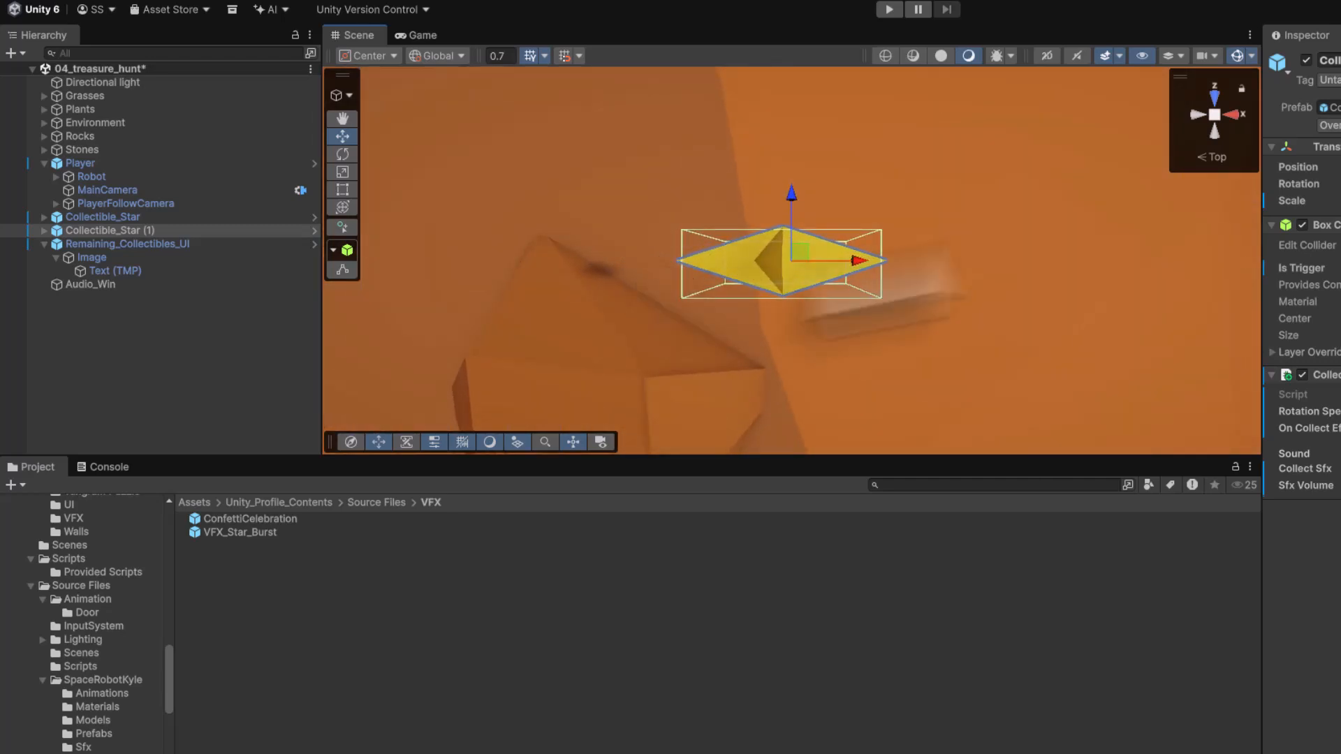
right_click(1217, 118)
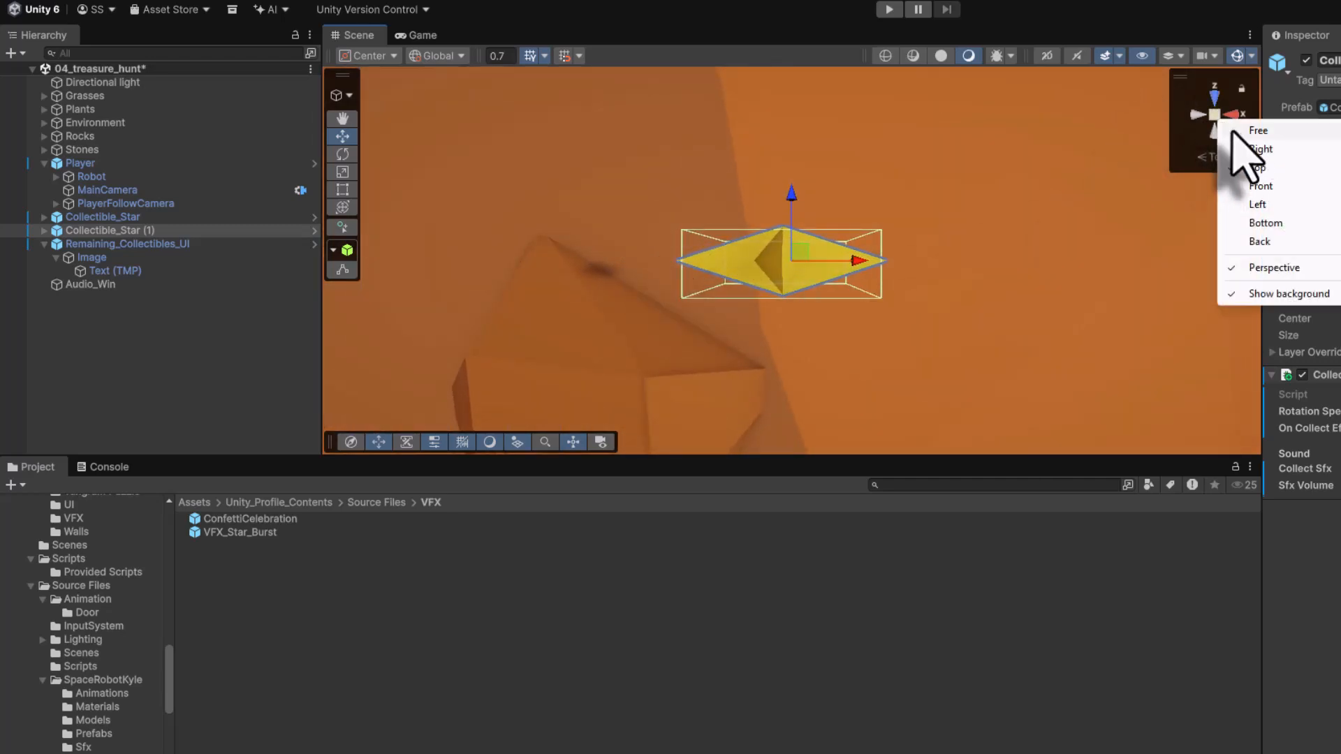
left_click(1233, 133)
left_click_drag(1003, 323, 907, 258, "alt")
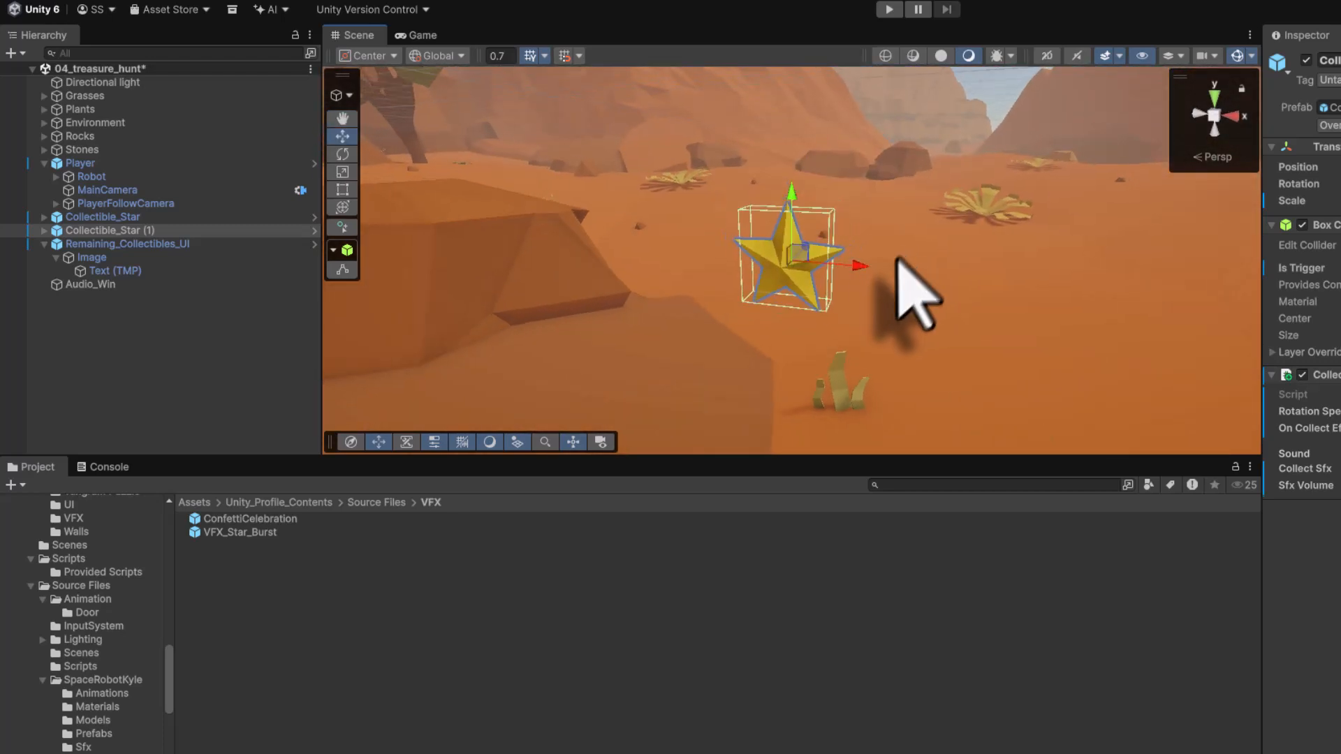
scroll(907, 301, "down", 10)
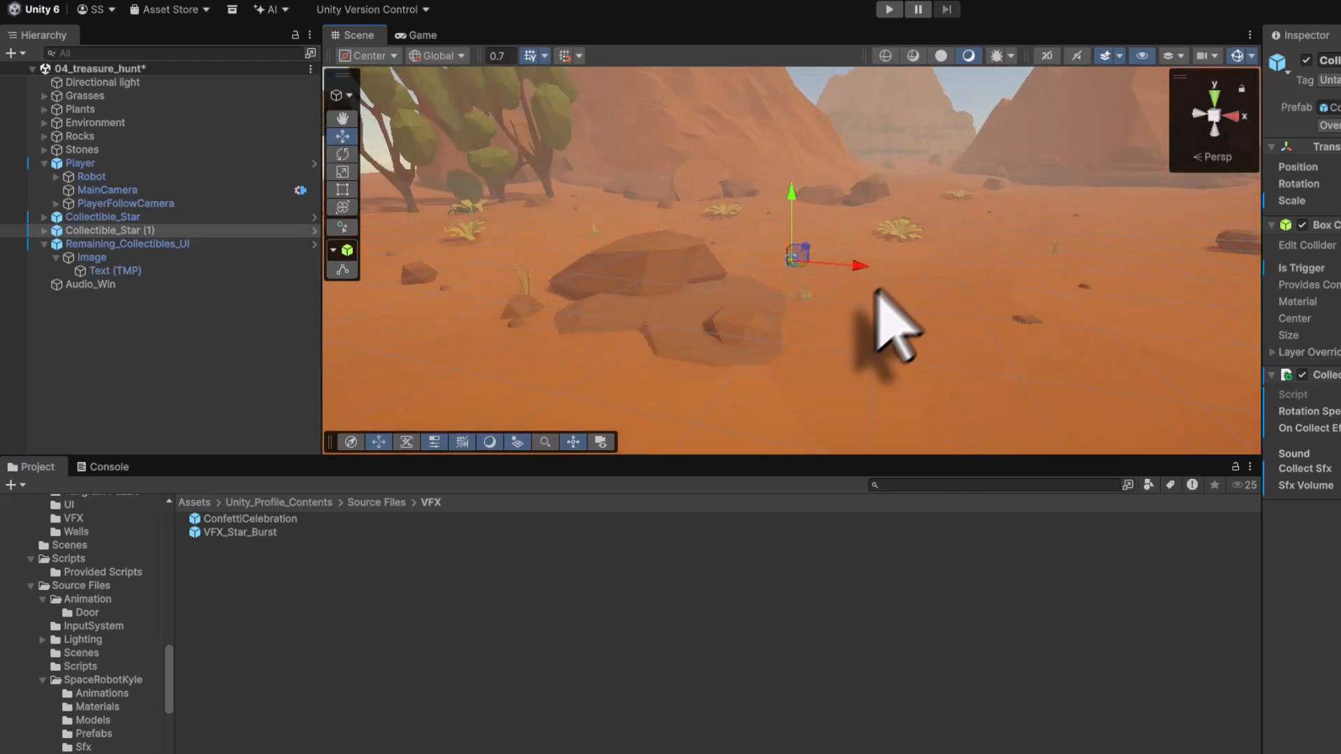
middle_click_drag(841, 317, 796, 265)
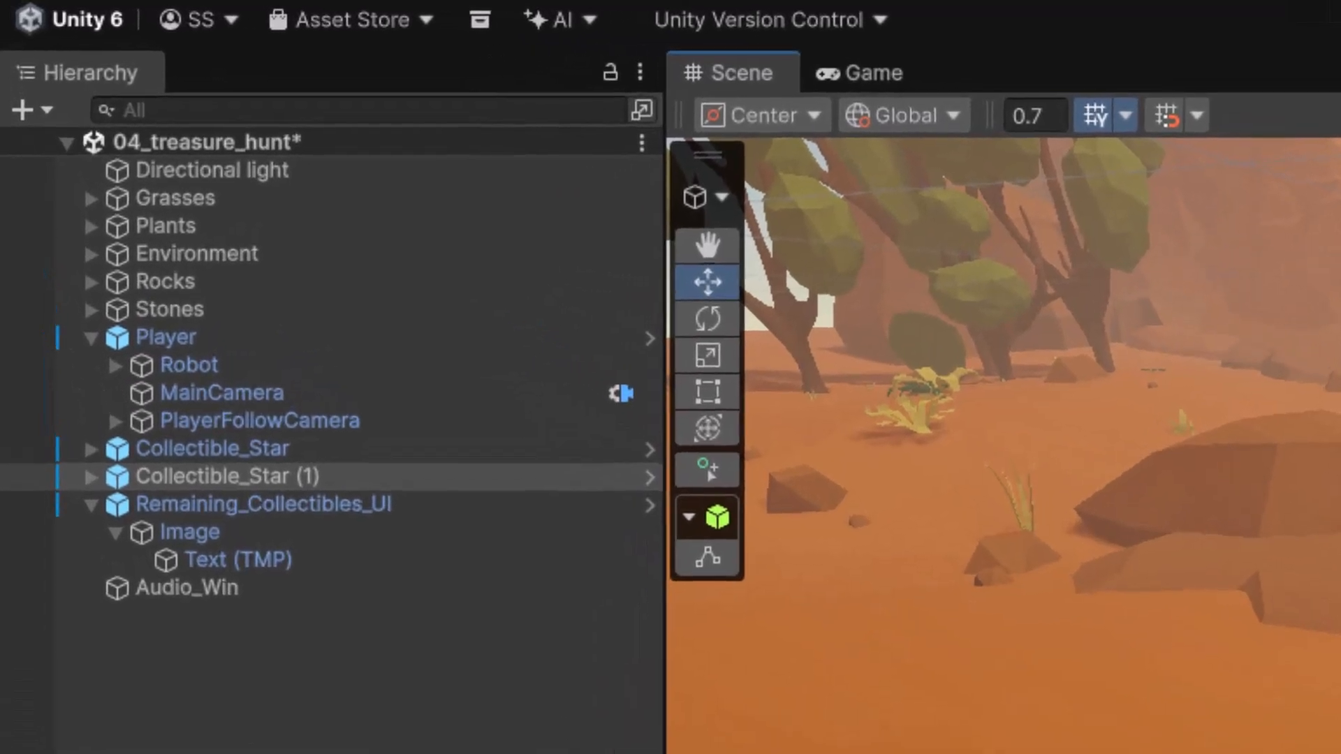
- Duplicate the star again and place the new copy near a large rock in top view
key("ctrl+d")
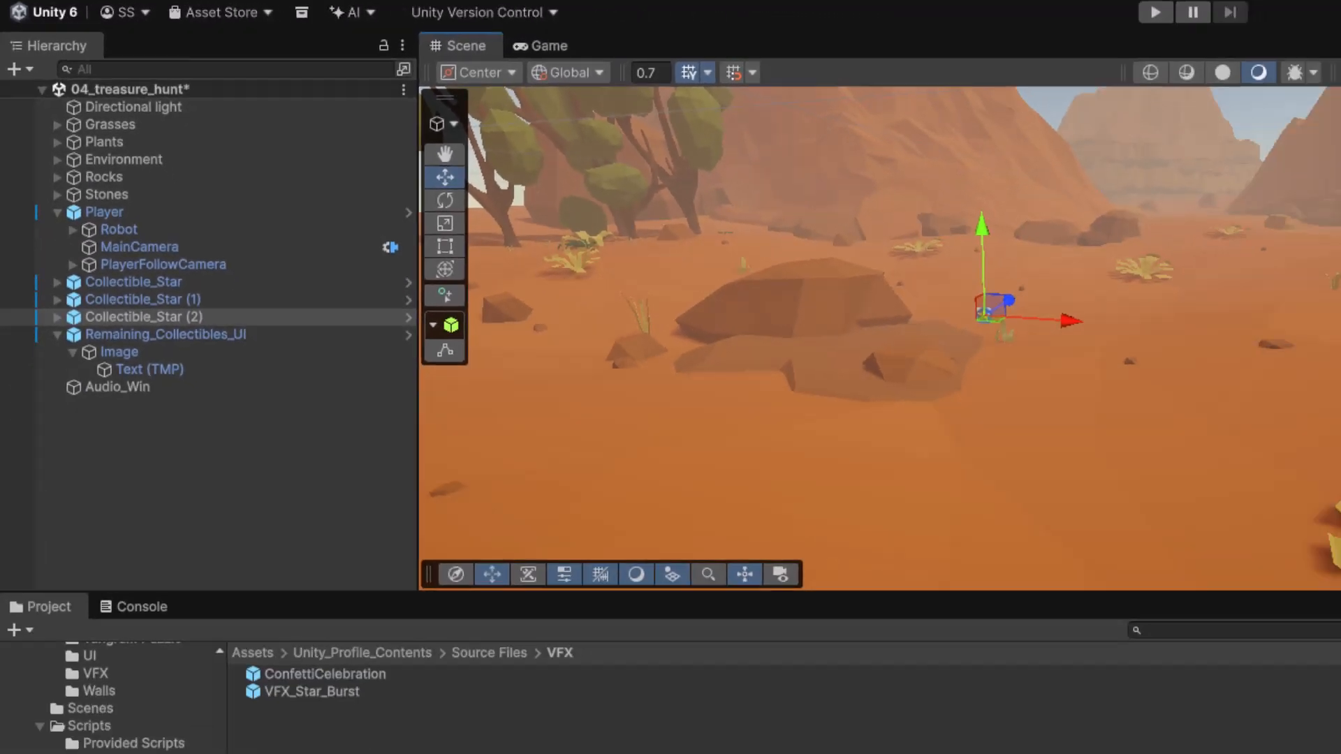
right_click(1242, 135)
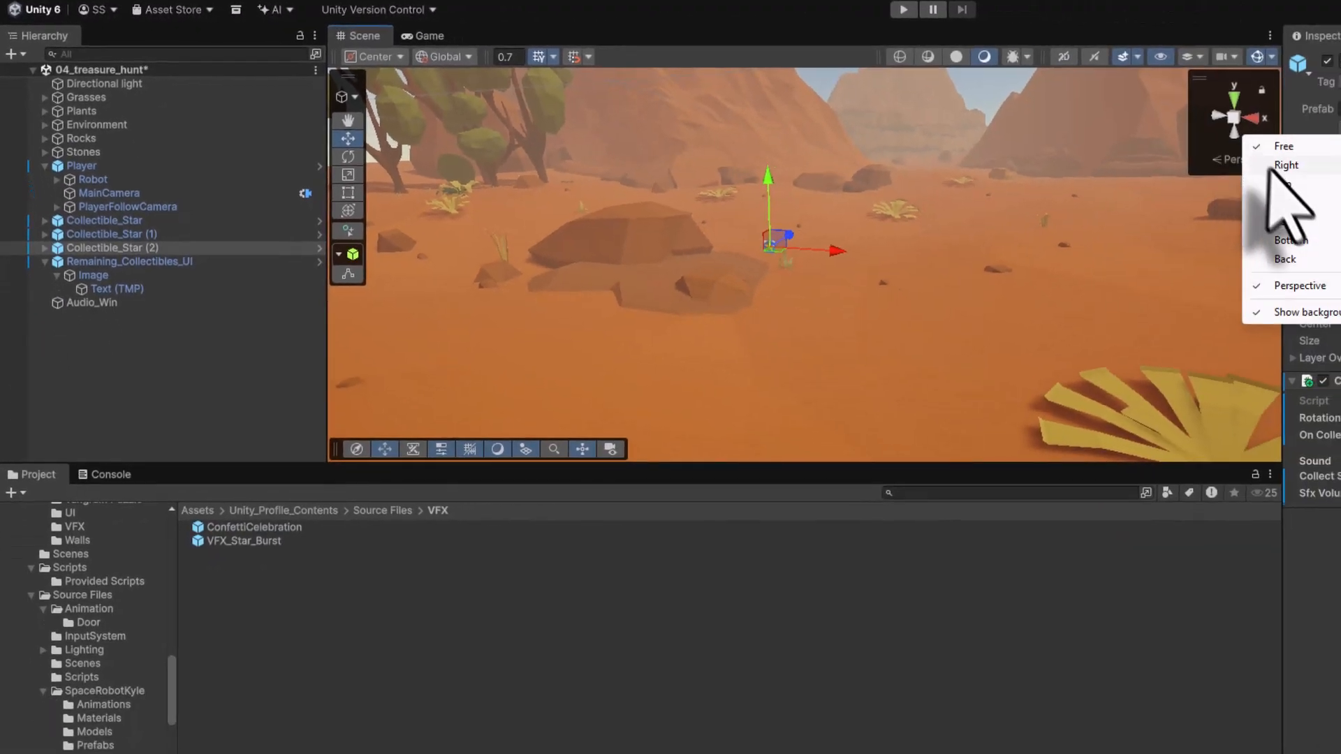
left_click(1282, 185)
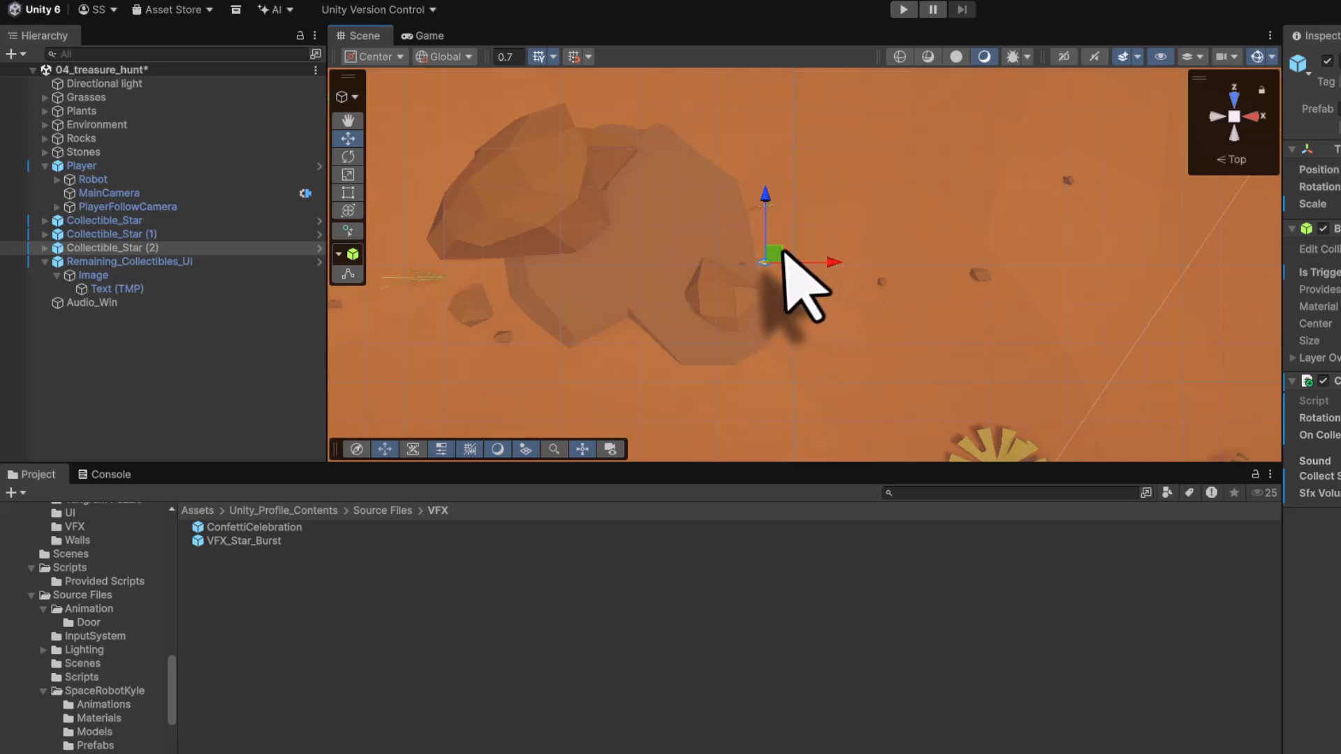
middle_click_drag(729, 167, 883, 353)
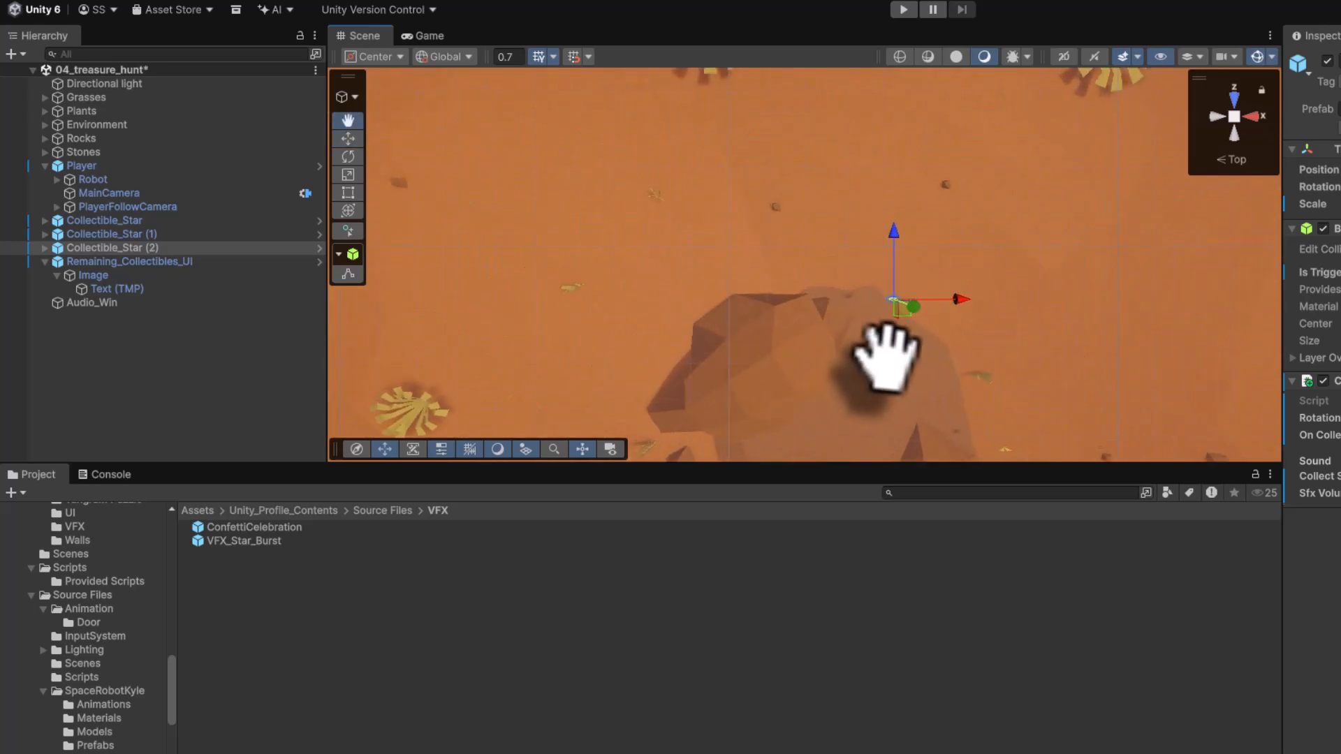
left_click_drag(881, 288, 706, 269)
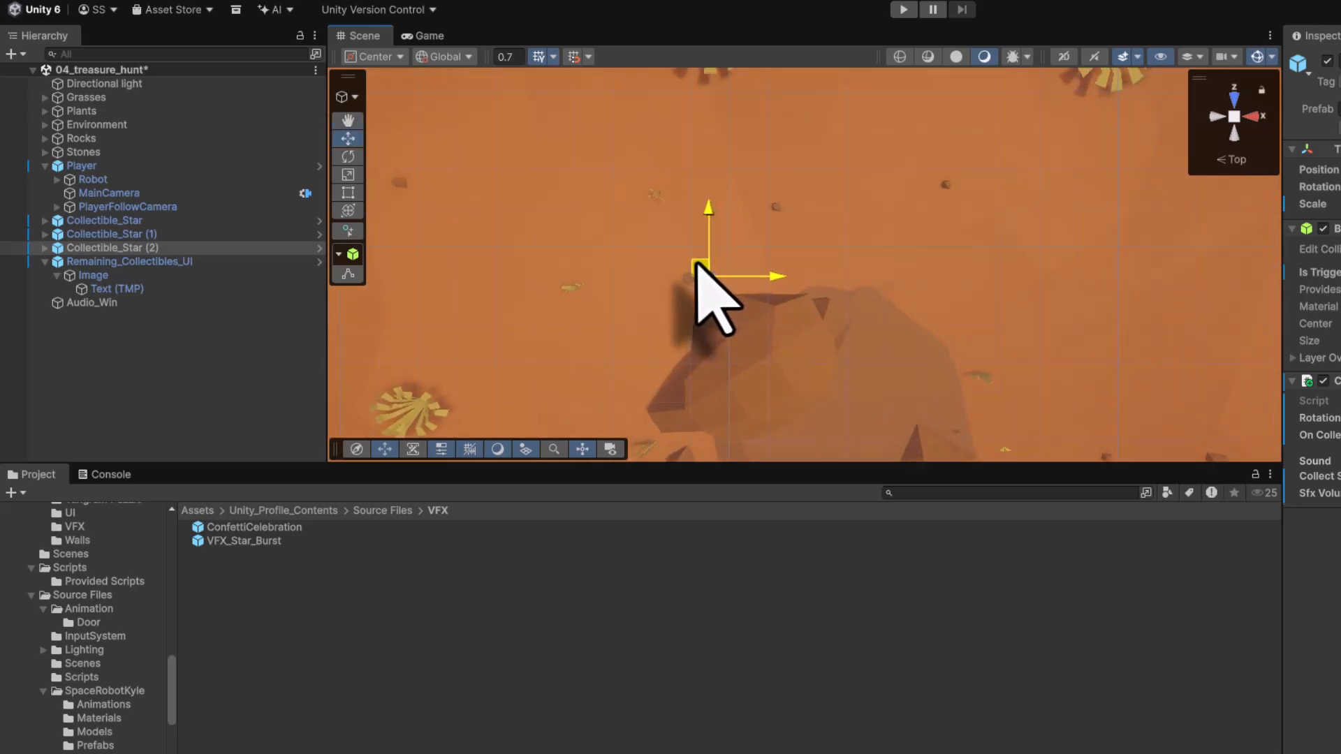
right_click(1234, 125)
left_click(1257, 129)
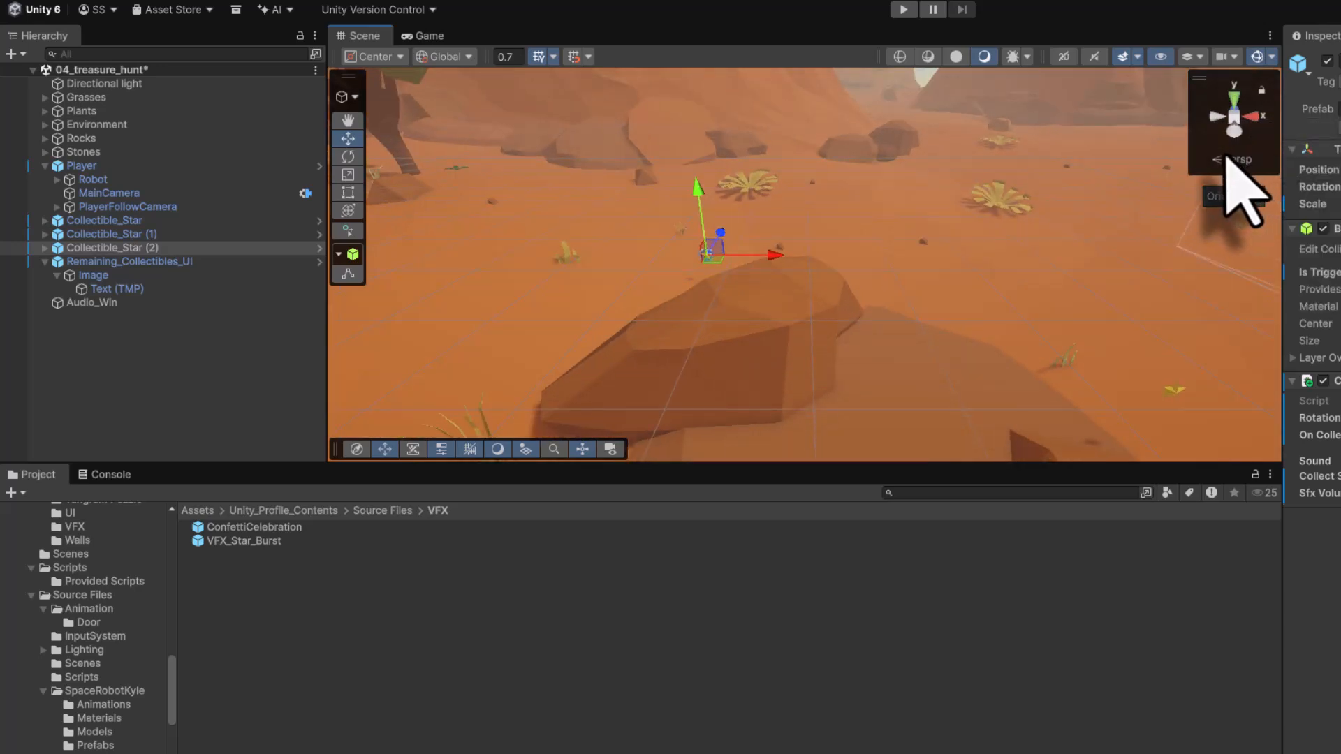
key("f")
left_click_drag(709, 300, 1198, 318, "alt")
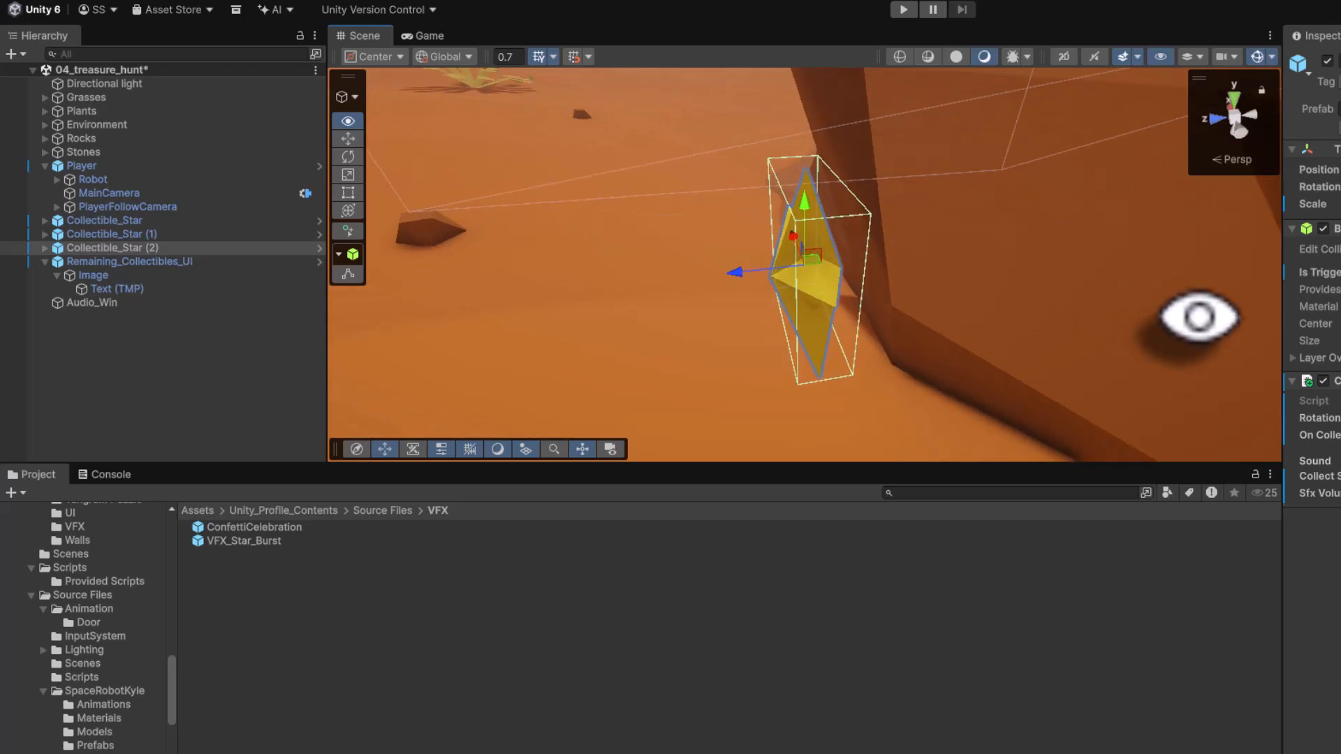
scroll(804, 194, "down", 10)
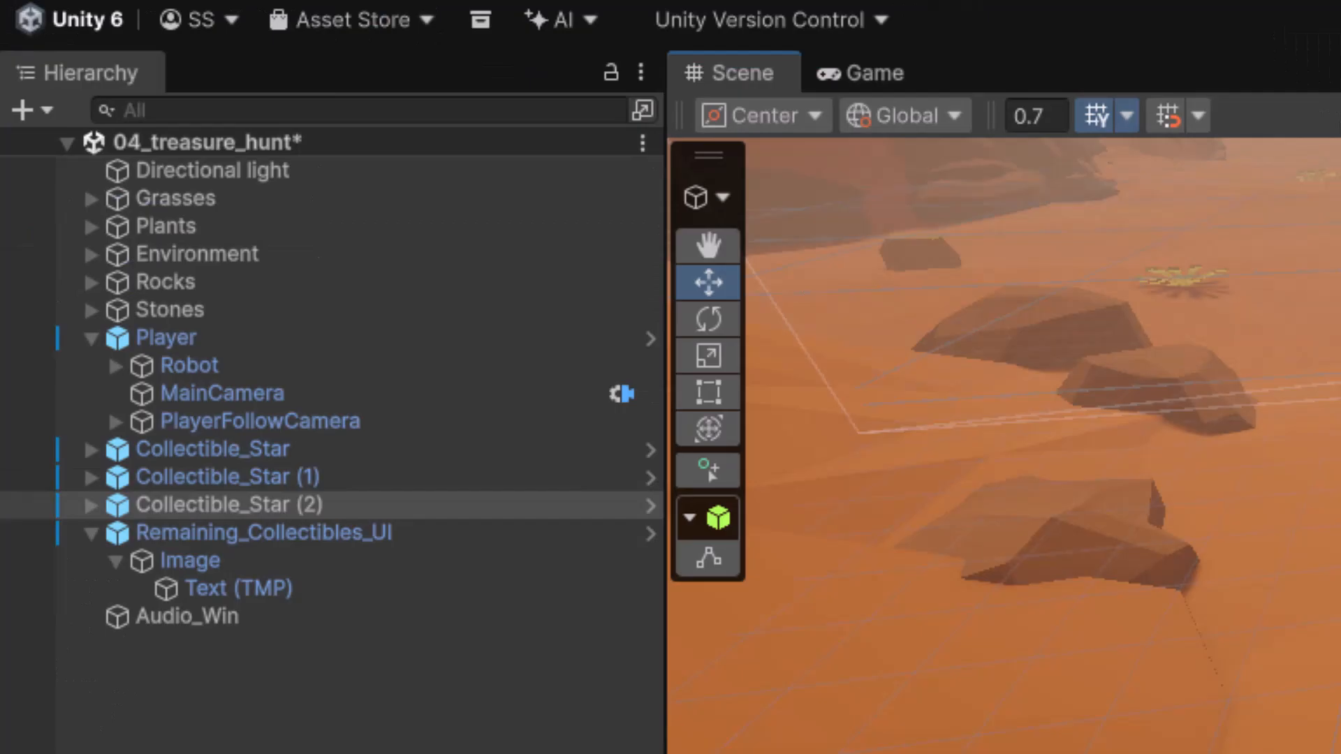
- Duplicate the star once more, frame the new copy and move it along the ground near the trees in perspective view
key("ctrl+d")
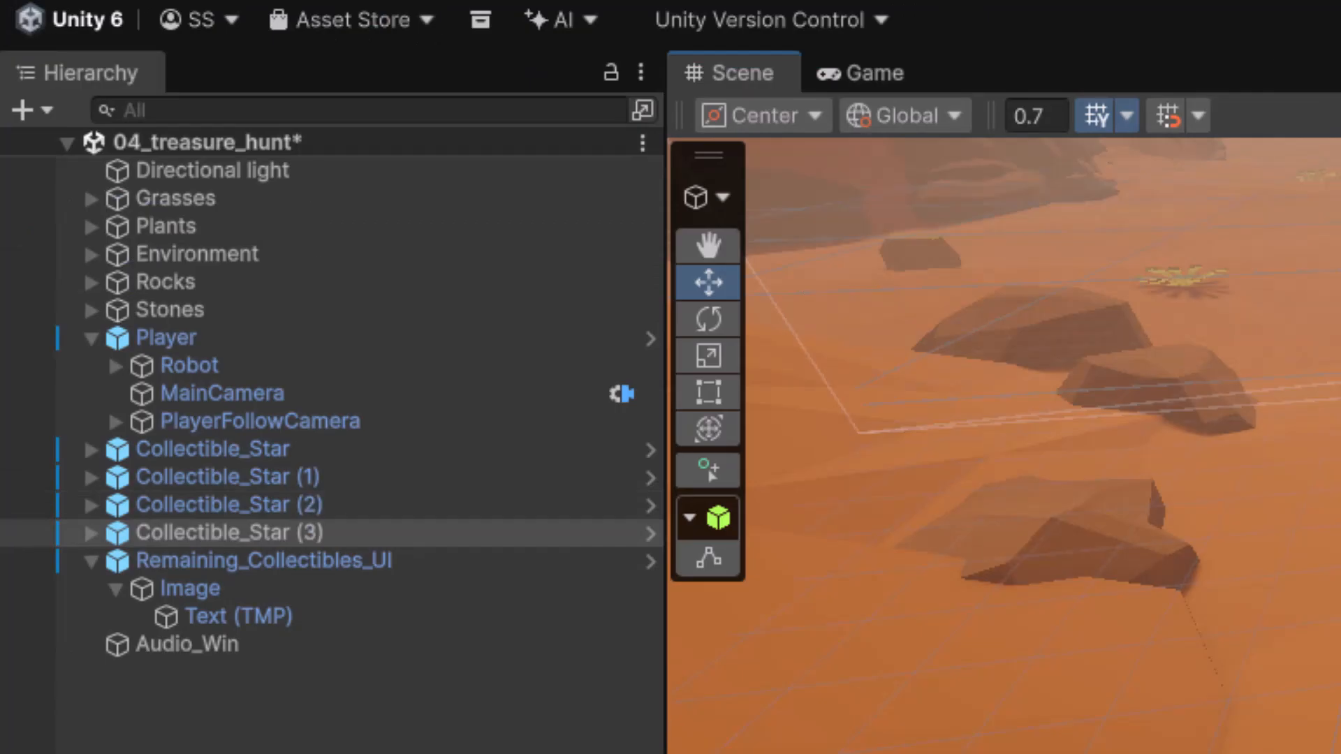
left_click_drag(873, 279, 1327, 252, "alt")
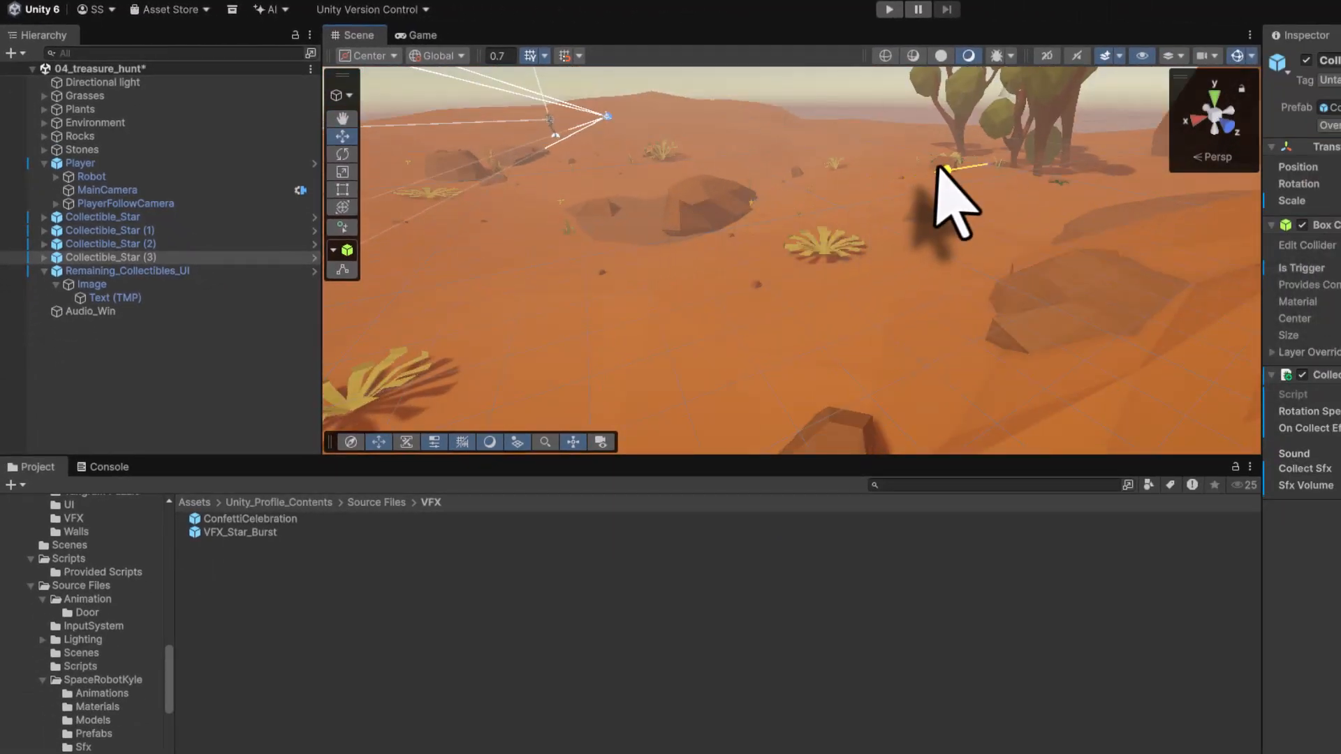
key("f")
scroll(873, 165, "down", 15)
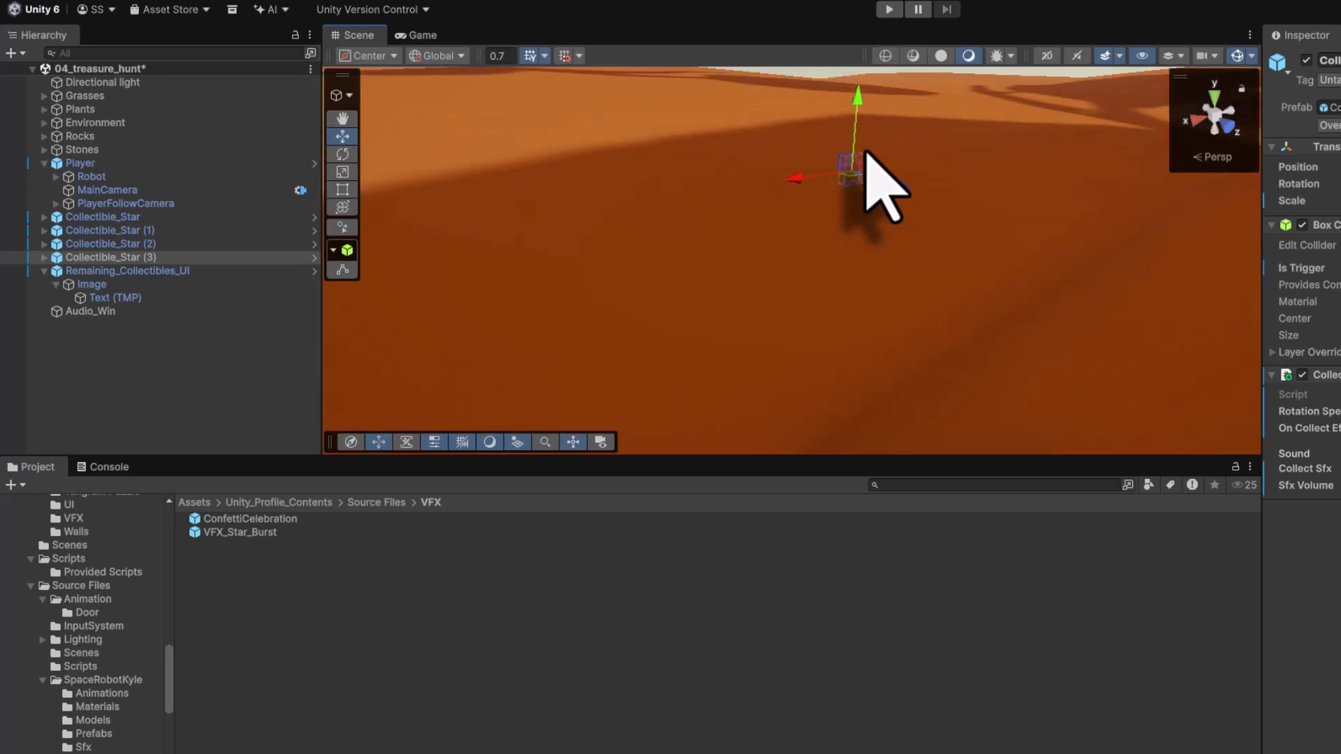
middle_click_drag(843, 165, 1030, 223)
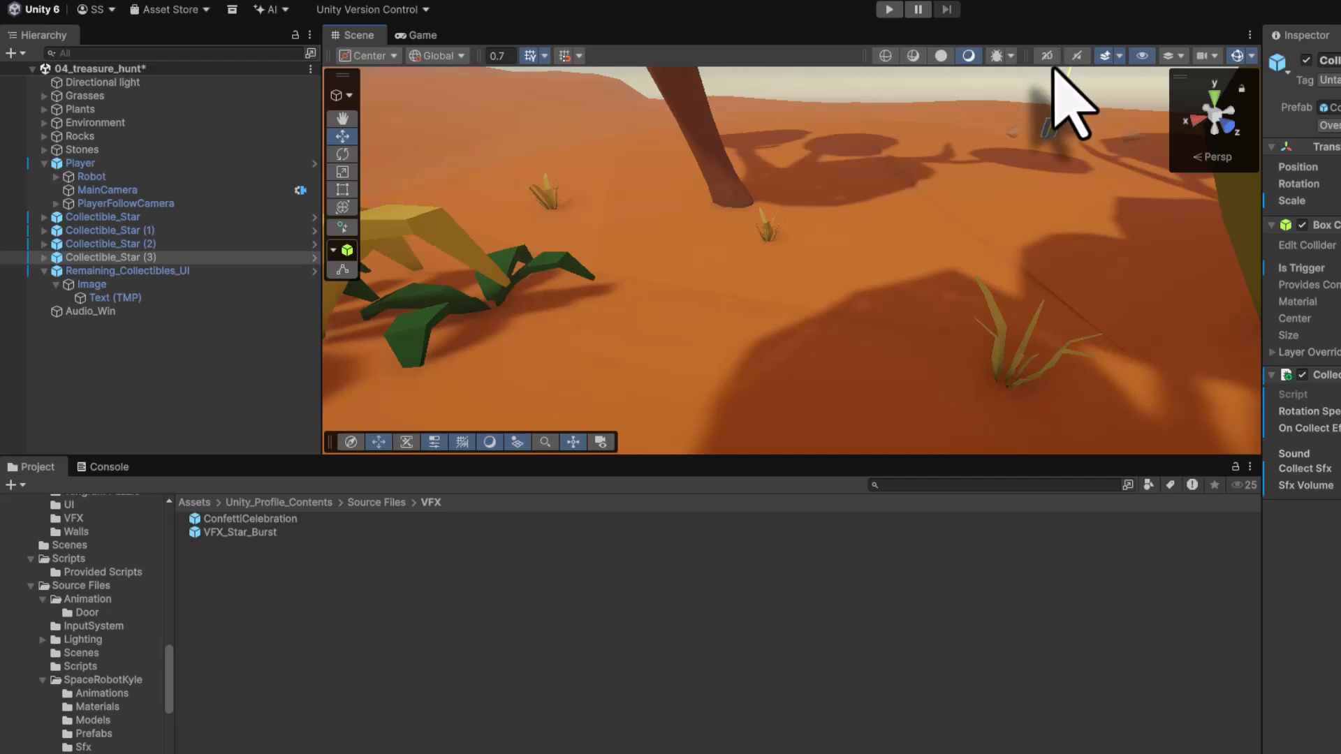
left_click_drag(734, 268, 1285, 318, "alt")
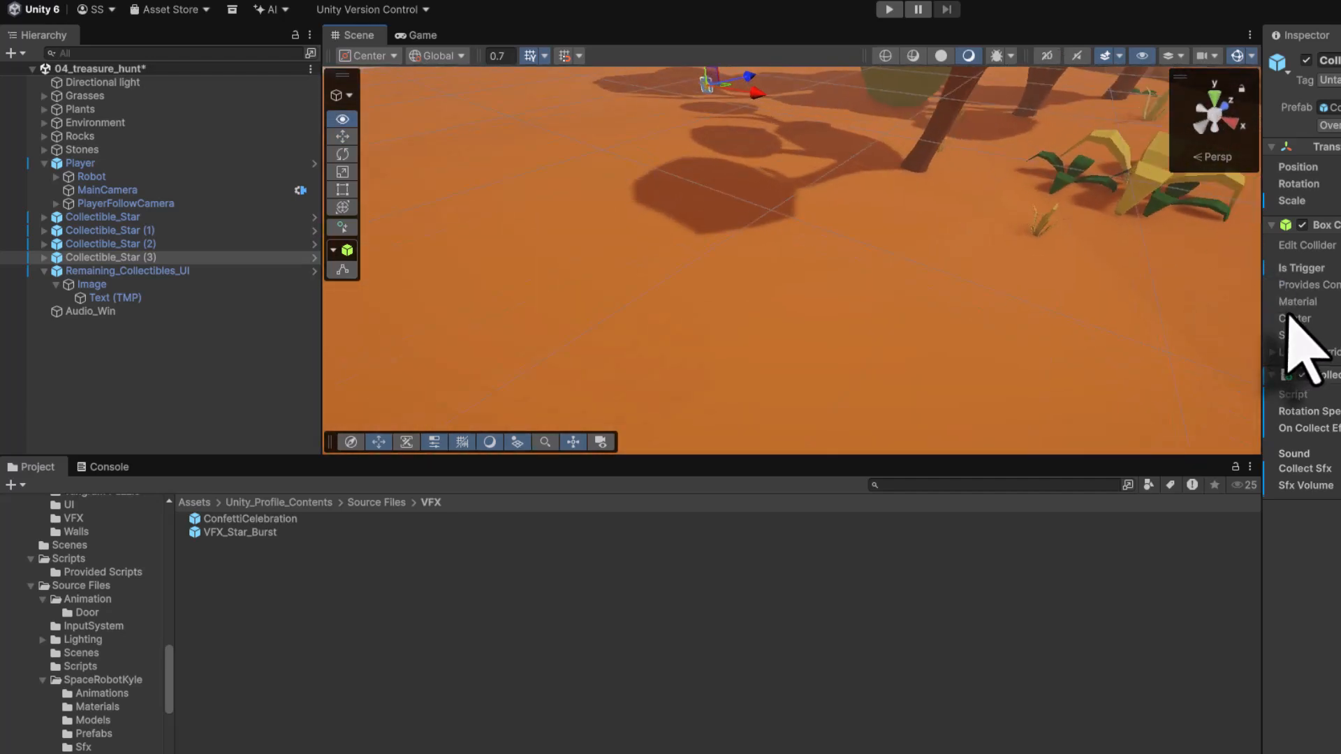
left_click_drag(873, 315, 890, 304)
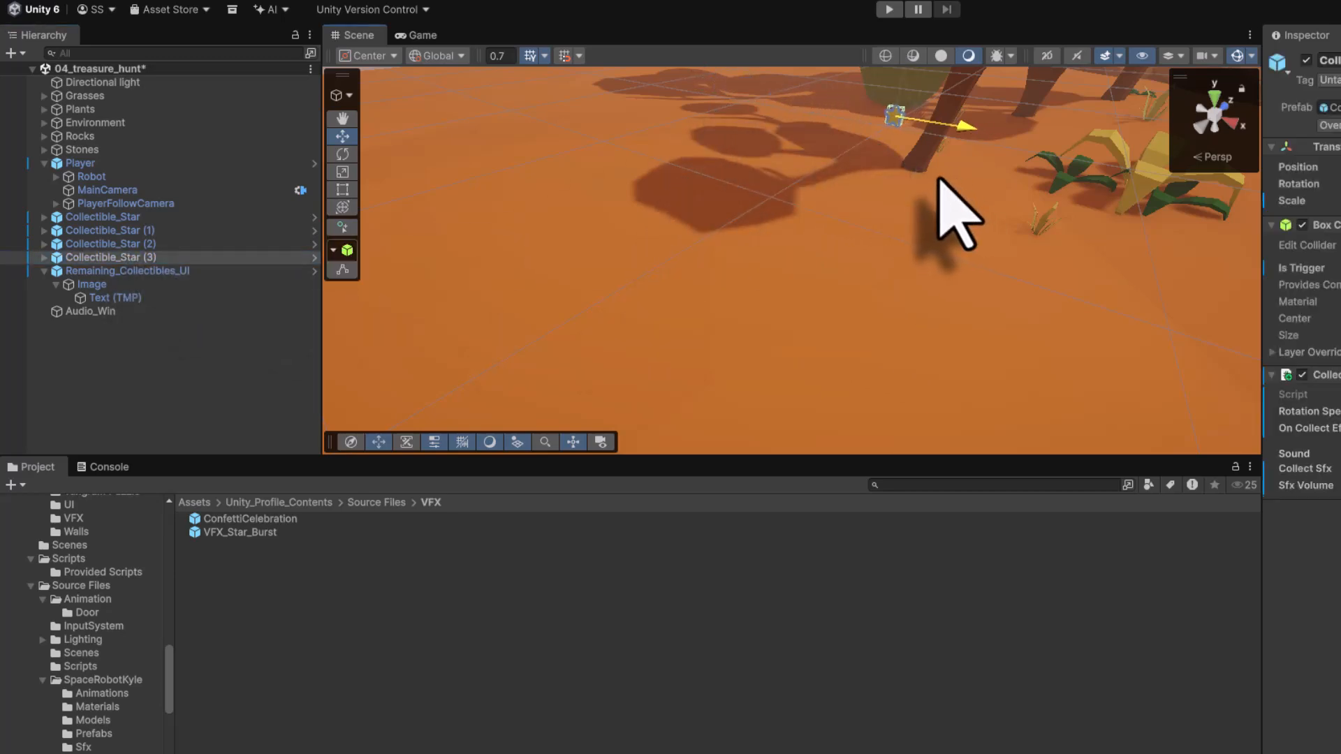
left_click_drag(845, 241, 1152, 190, "alt")
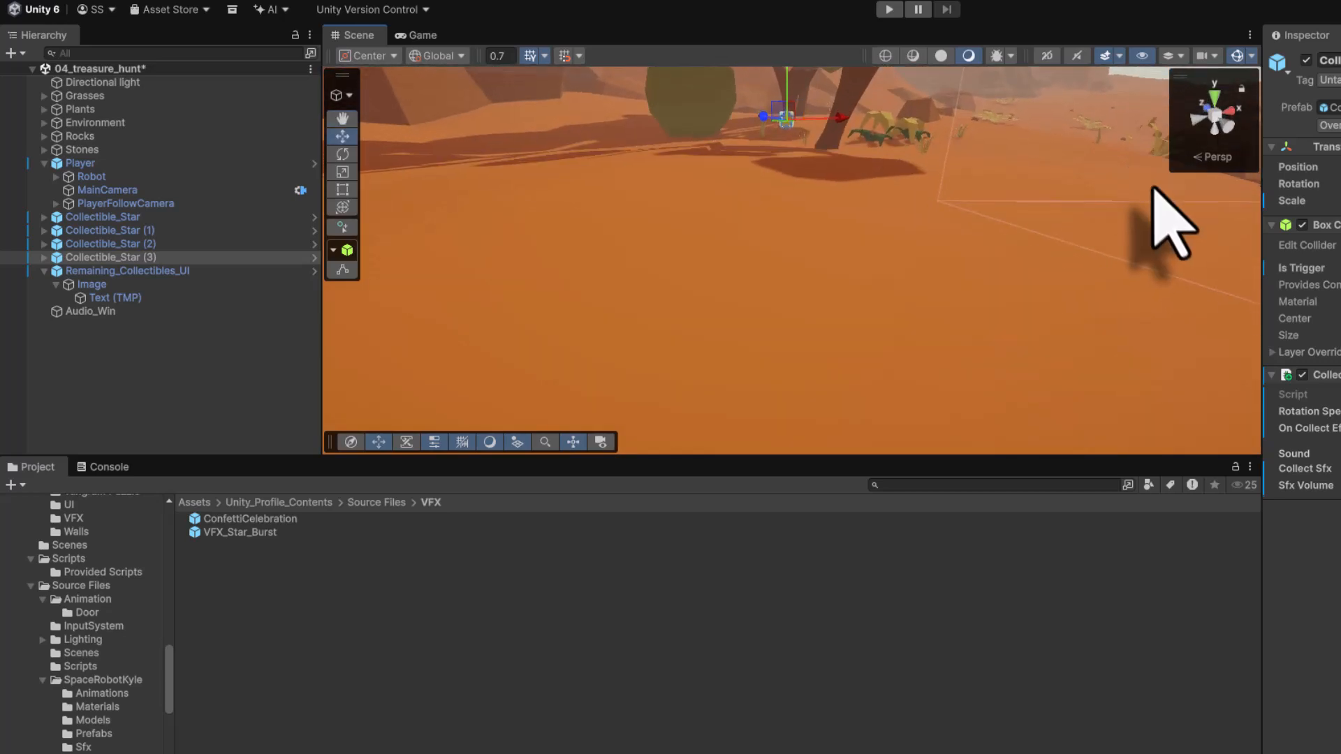
- Duplicate the star again, switch to top view and move the new copy to another spot on the terrain
key("ctrl+d")
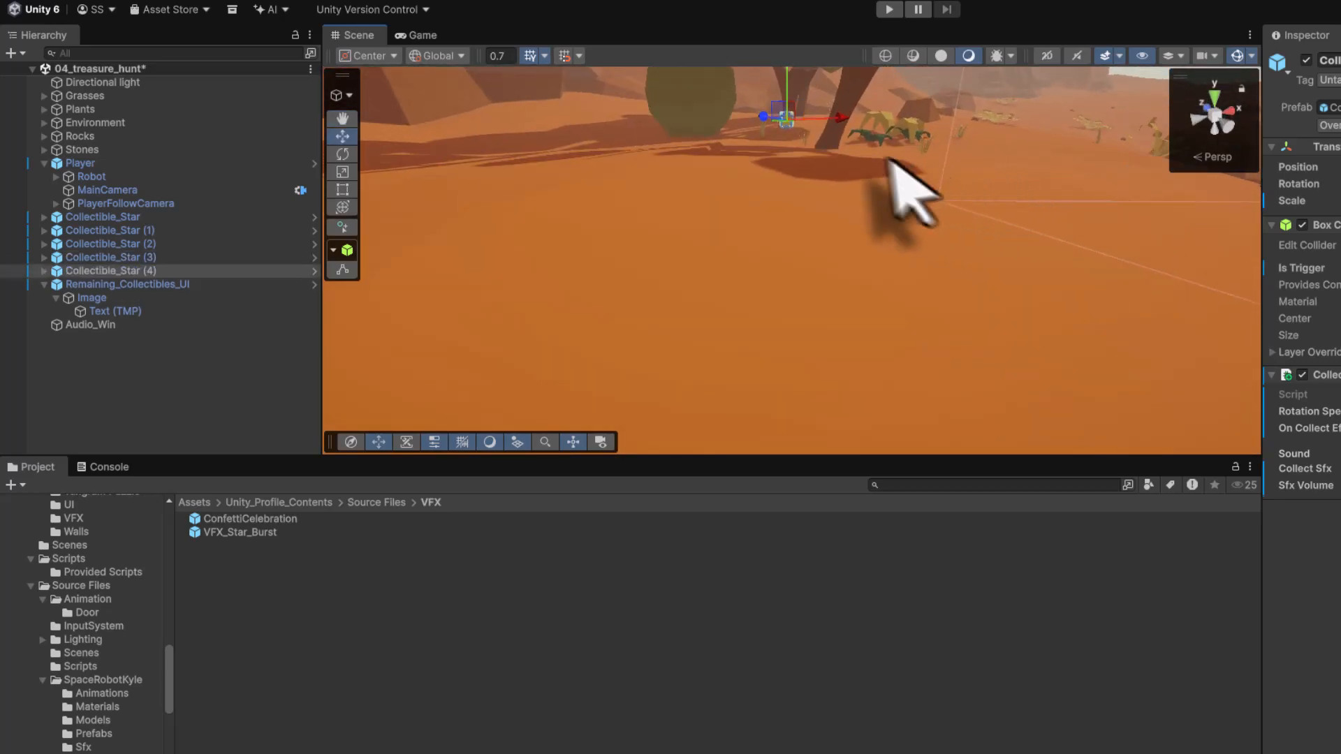
right_click(1203, 122)
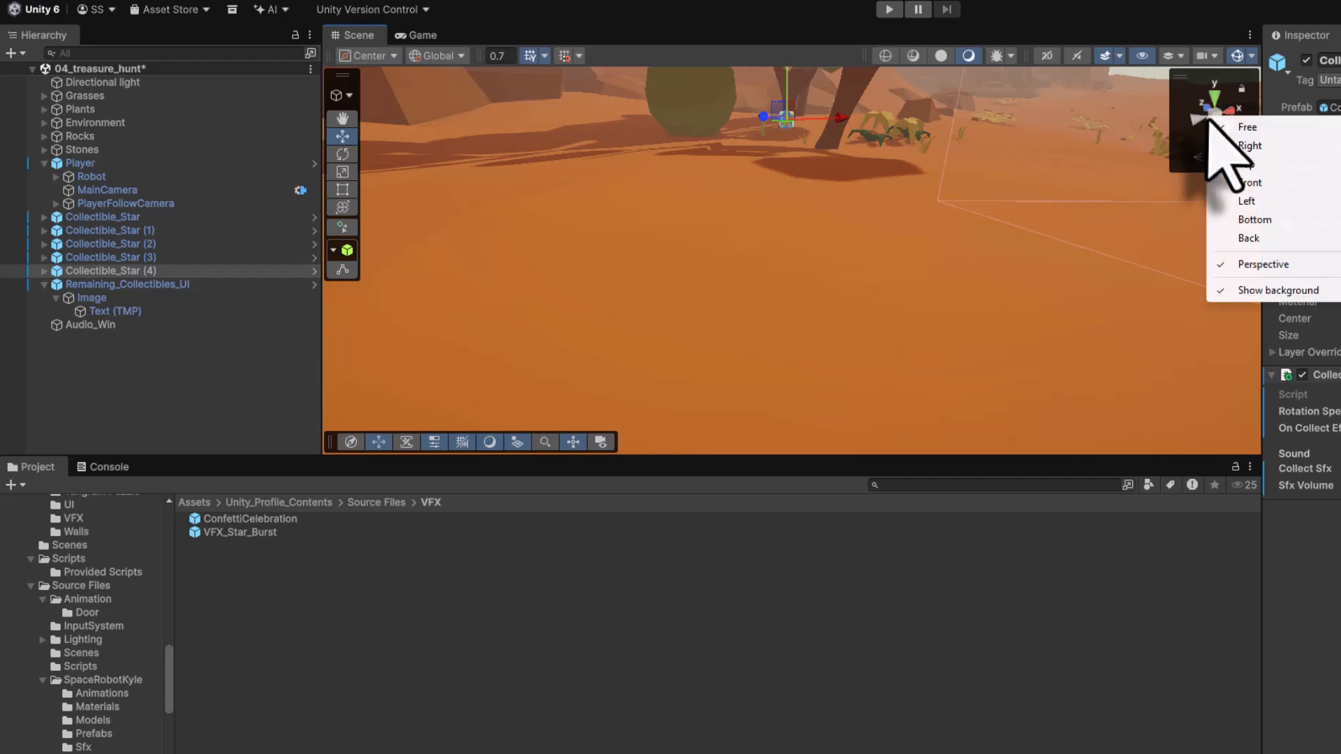
left_click(1237, 164)
middle_click_drag(853, 246, 766, 382)
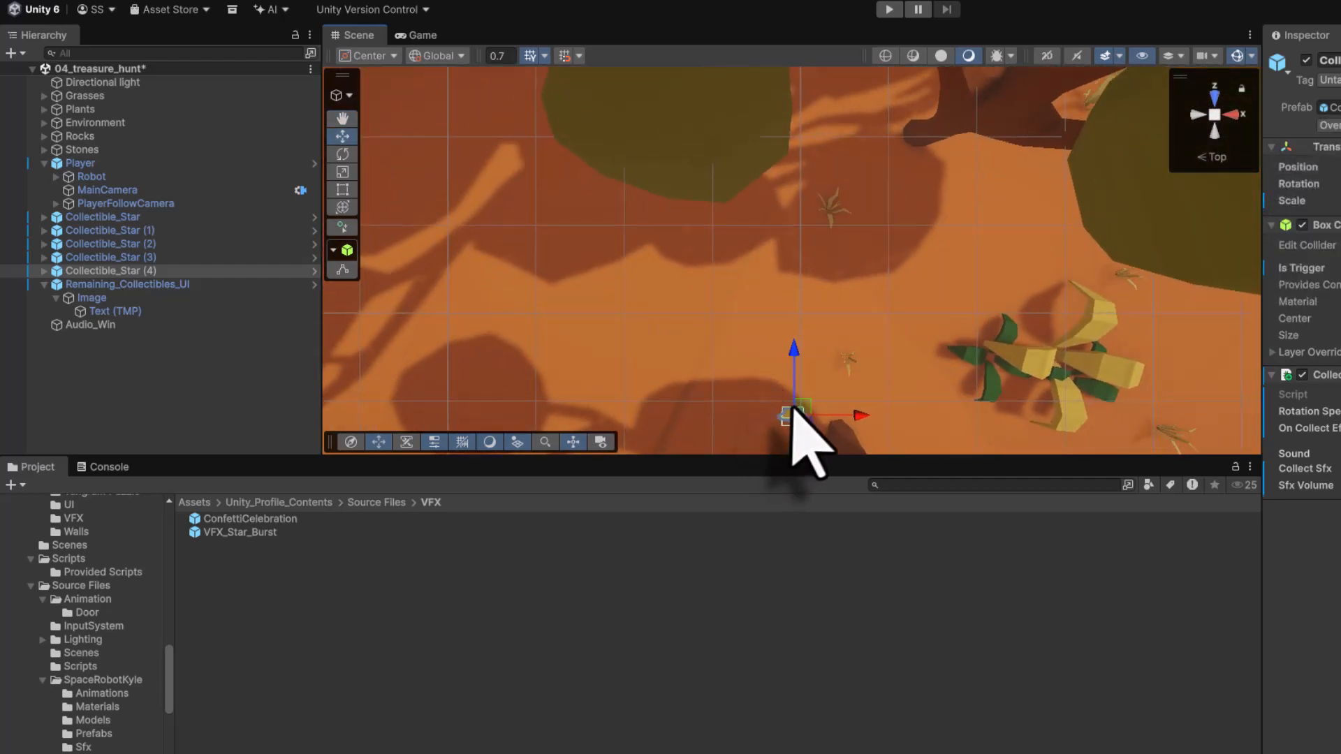
left_click_drag(803, 409, 494, 153)
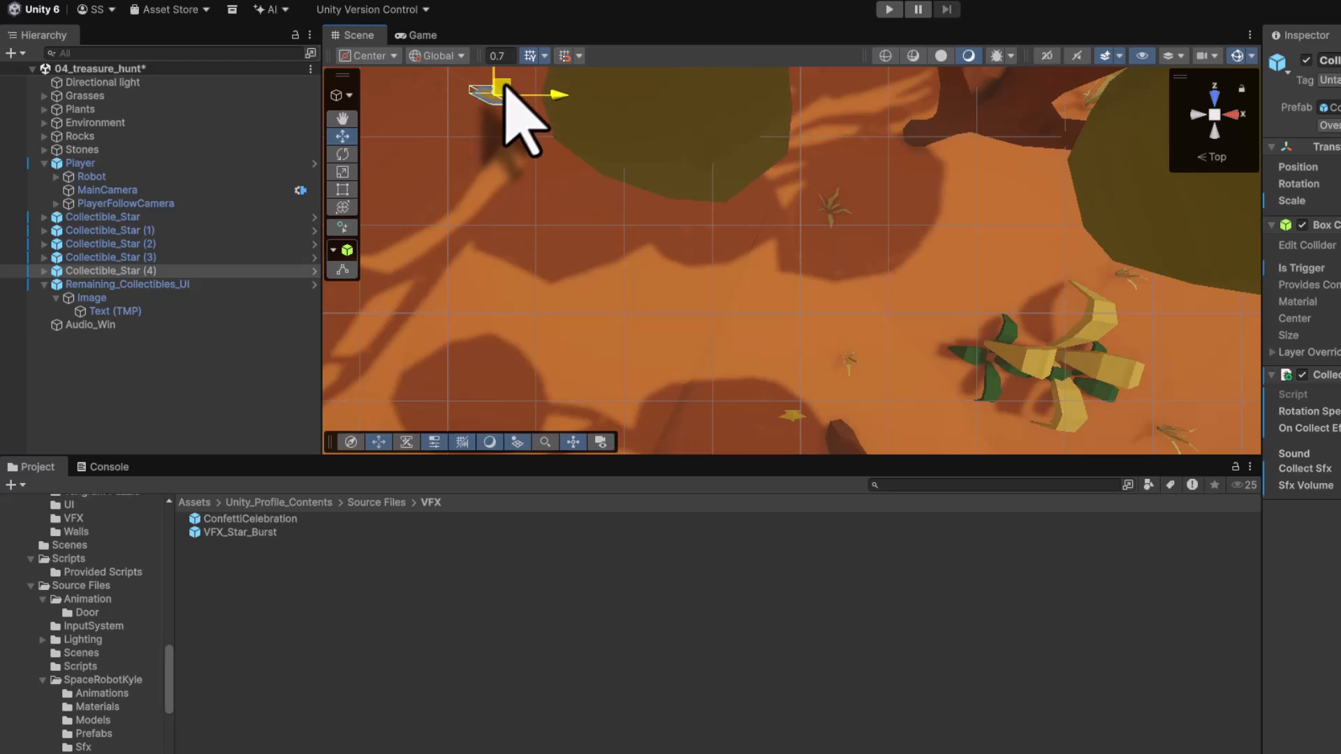
middle_click_drag(528, 171, 568, 222)
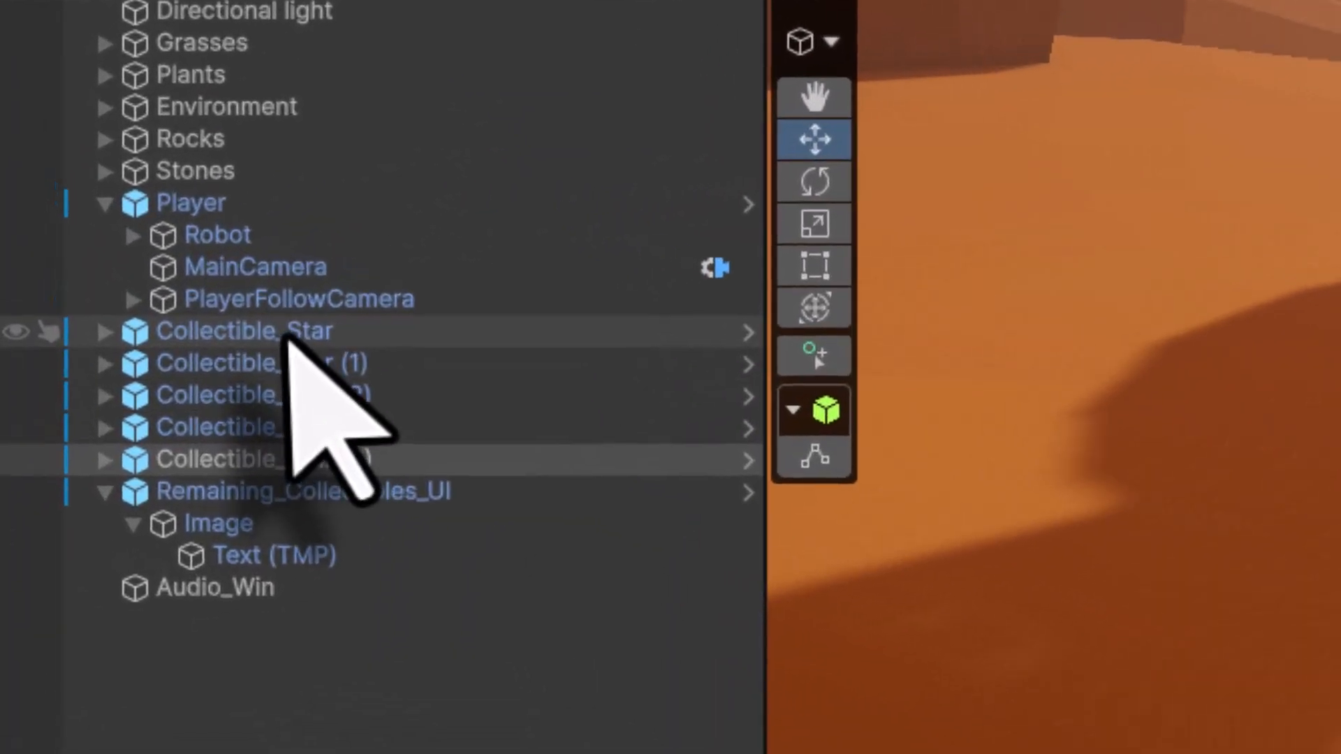
- Group all five Collectible_Star objects under a new empty parent named Collectibles and save the scene
left_click(283, 334)
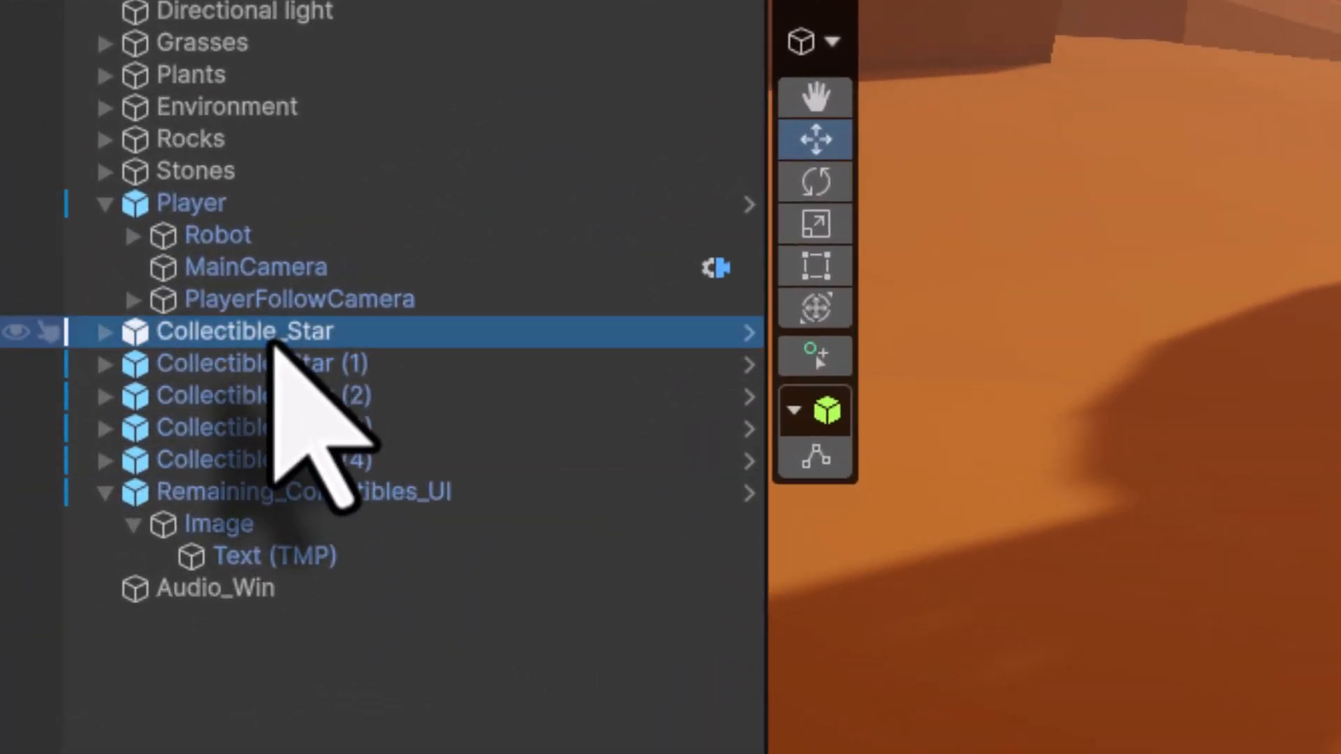
left_click(283, 461, "shift")
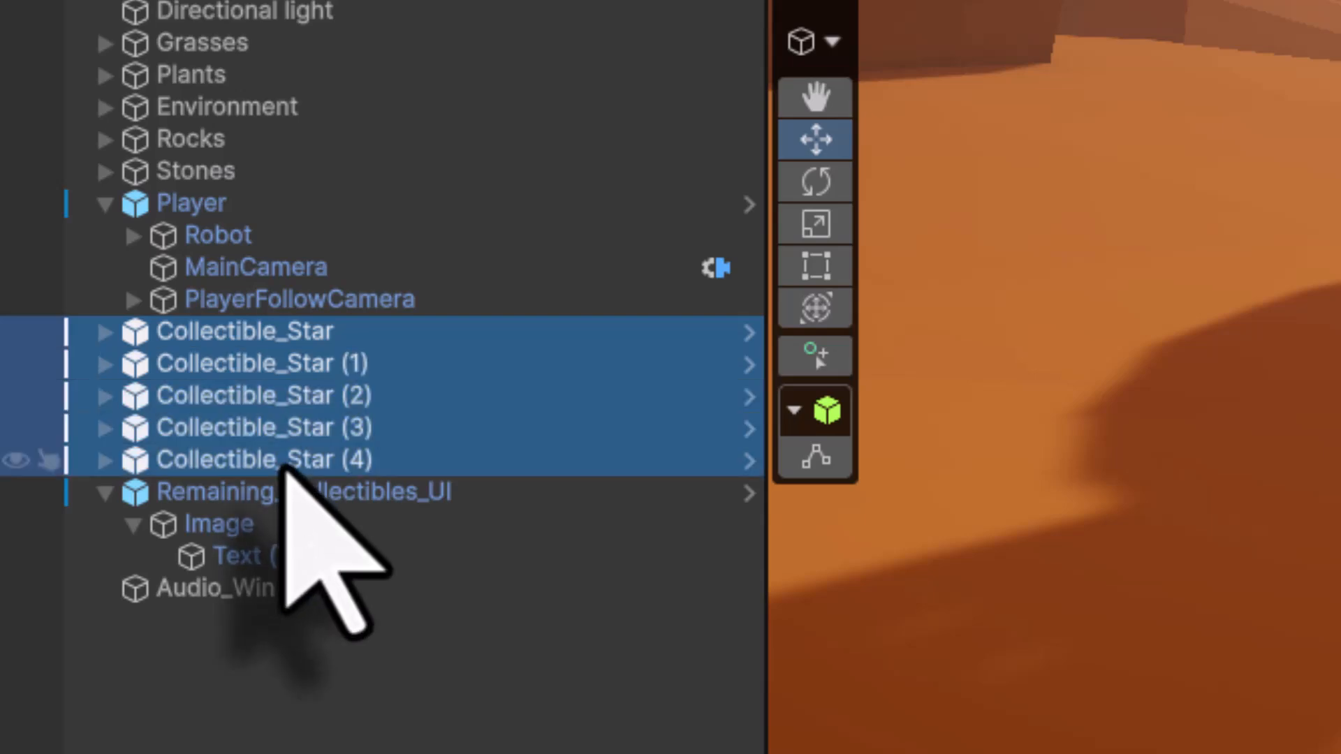
right_click(254, 333)
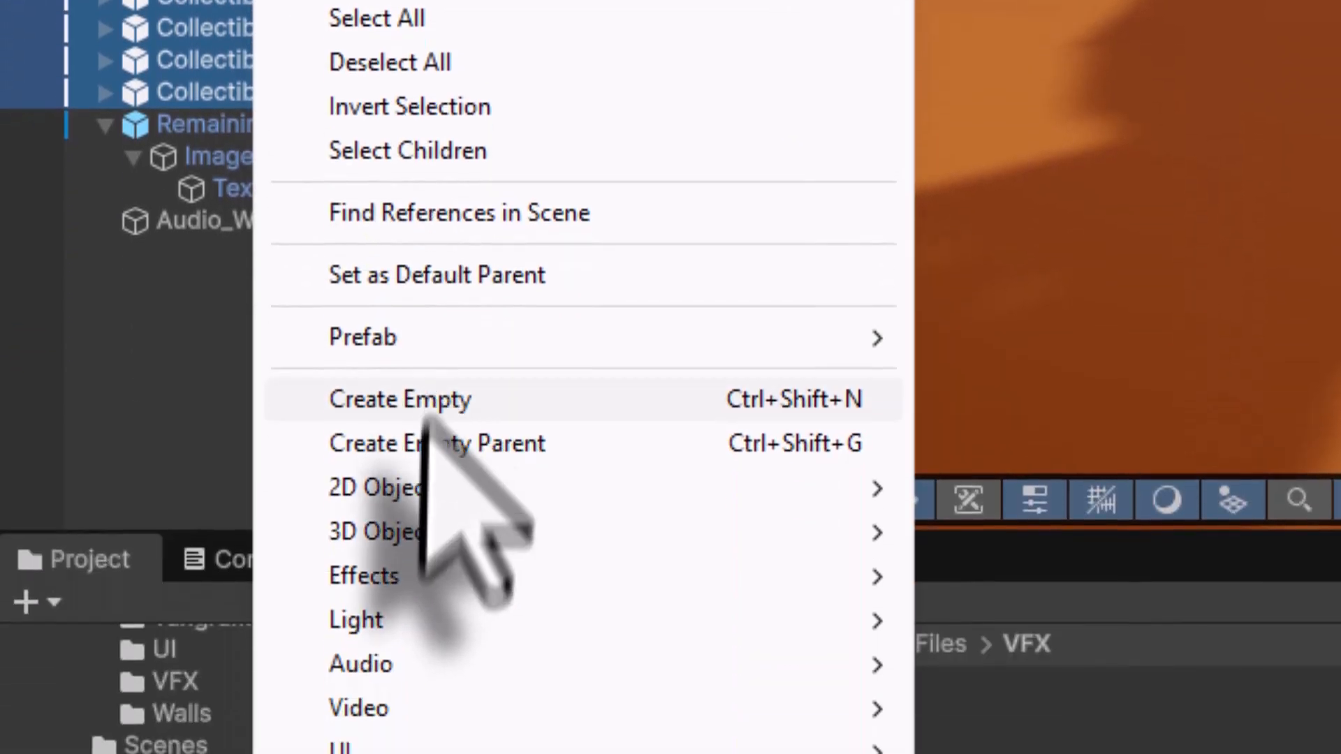
left_click(425, 383)
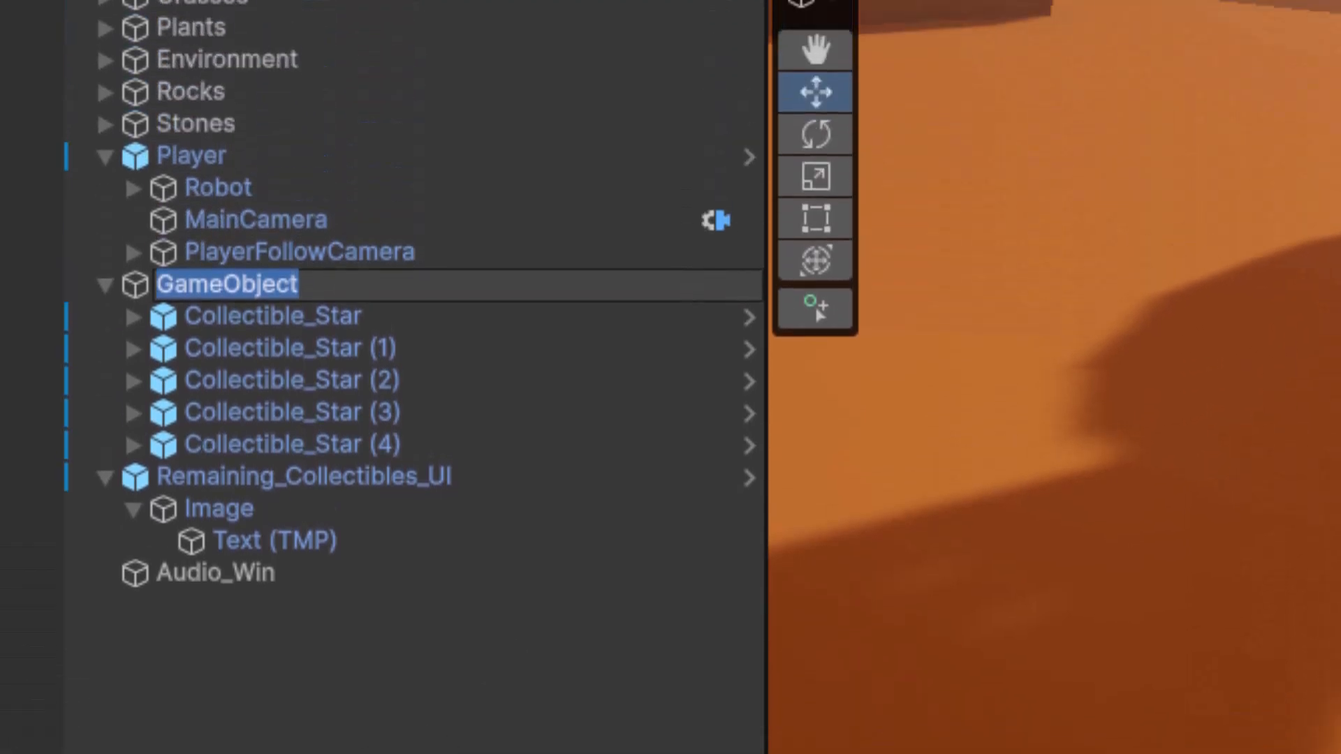
type("Collectibles")
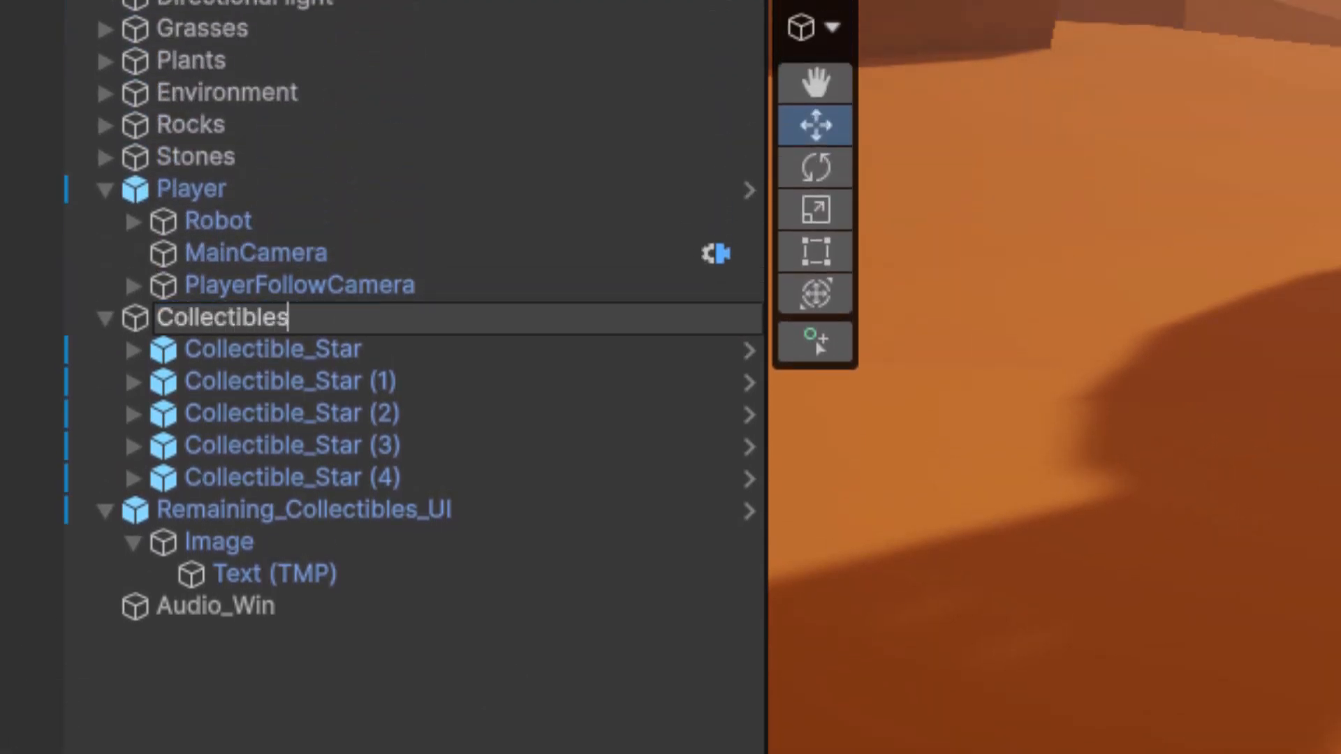
key("Return")
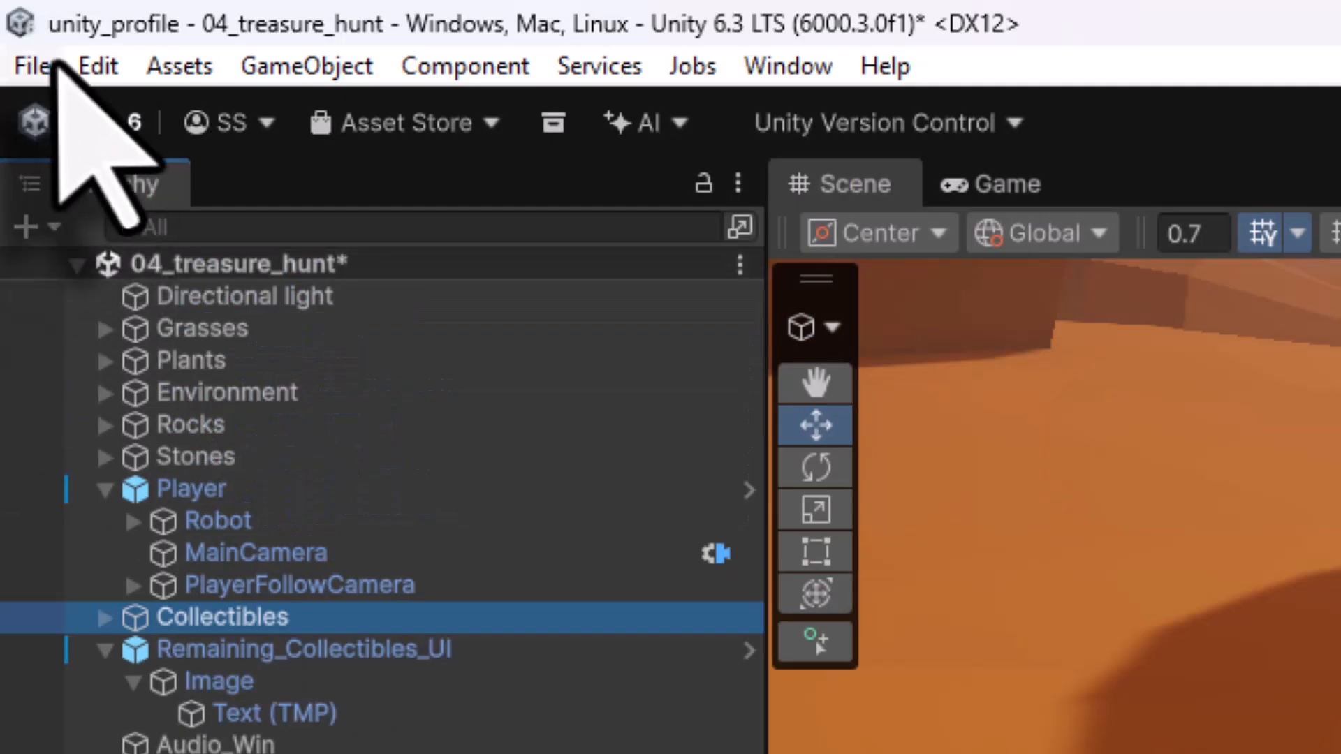
left_click(31, 66)
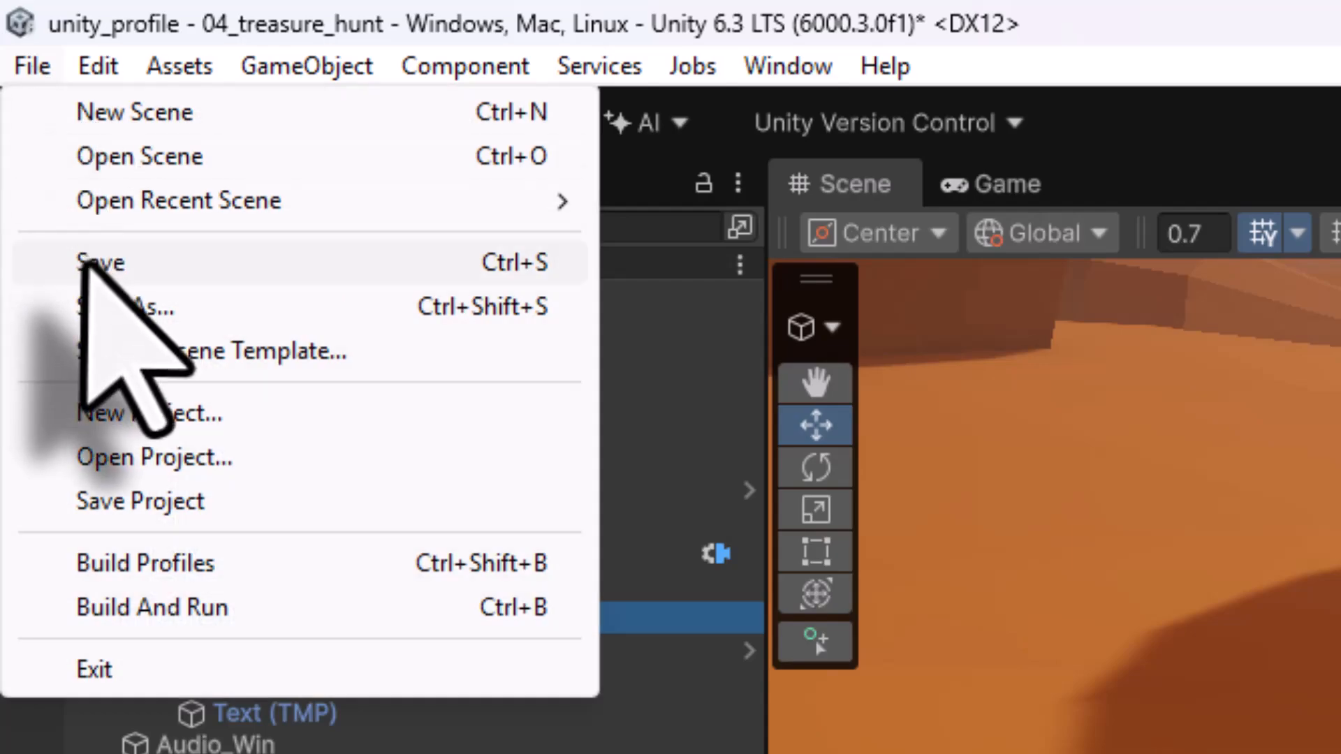
left_click(66, 263)
- Play the game, walk the robot around to collect all five stars, and stop play mode
key("ctrl+p")
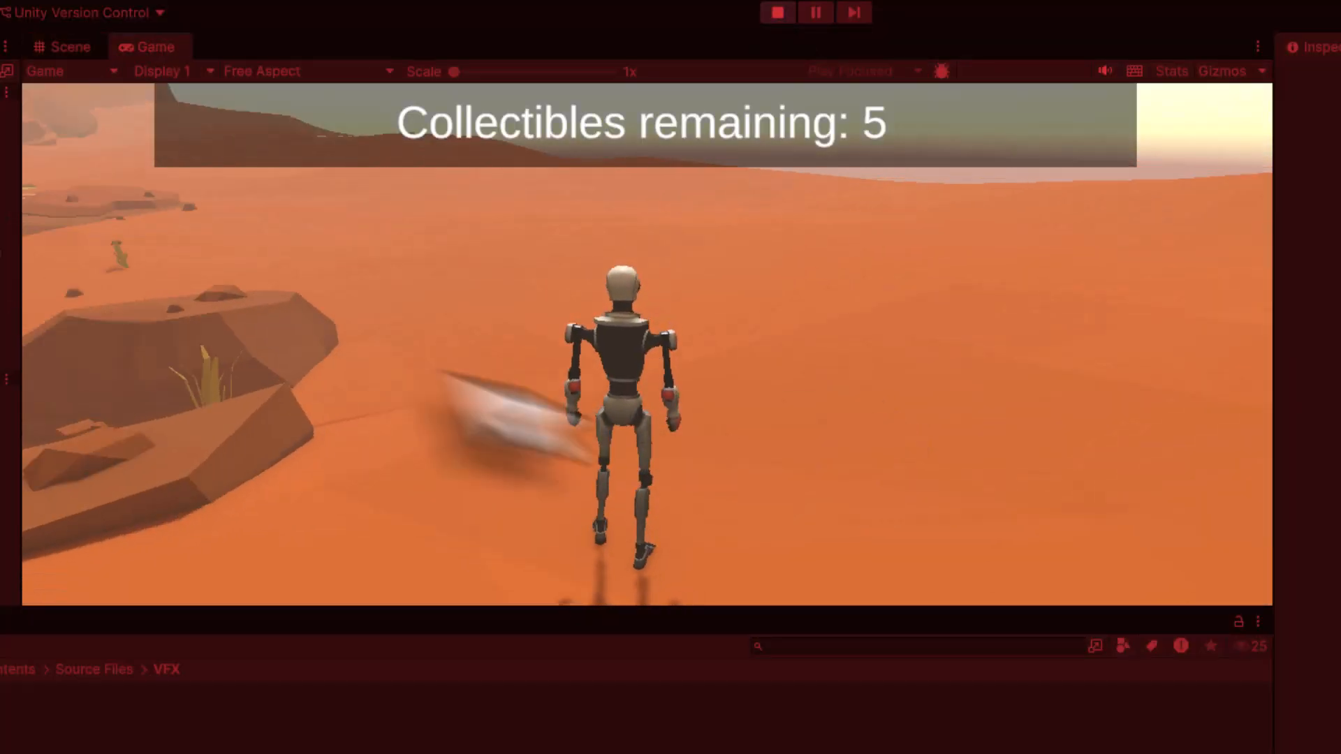
key("w")
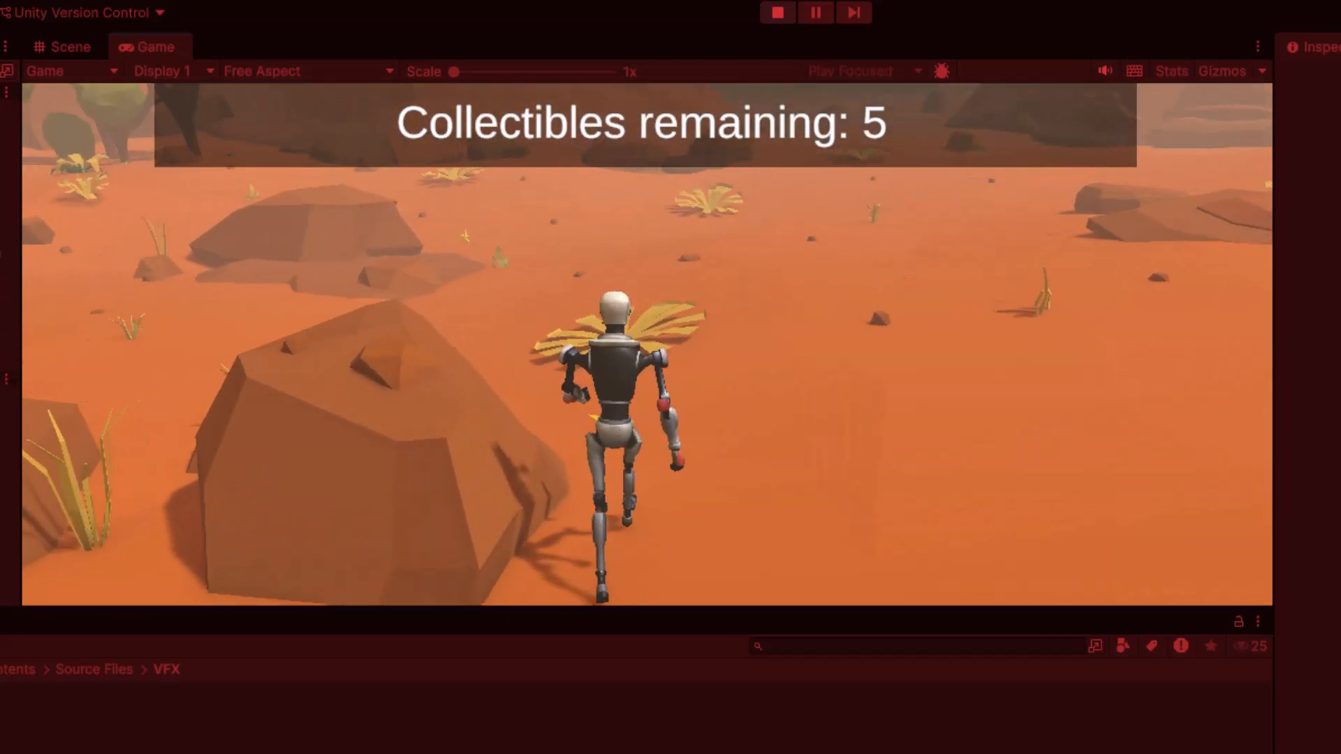
key("w")
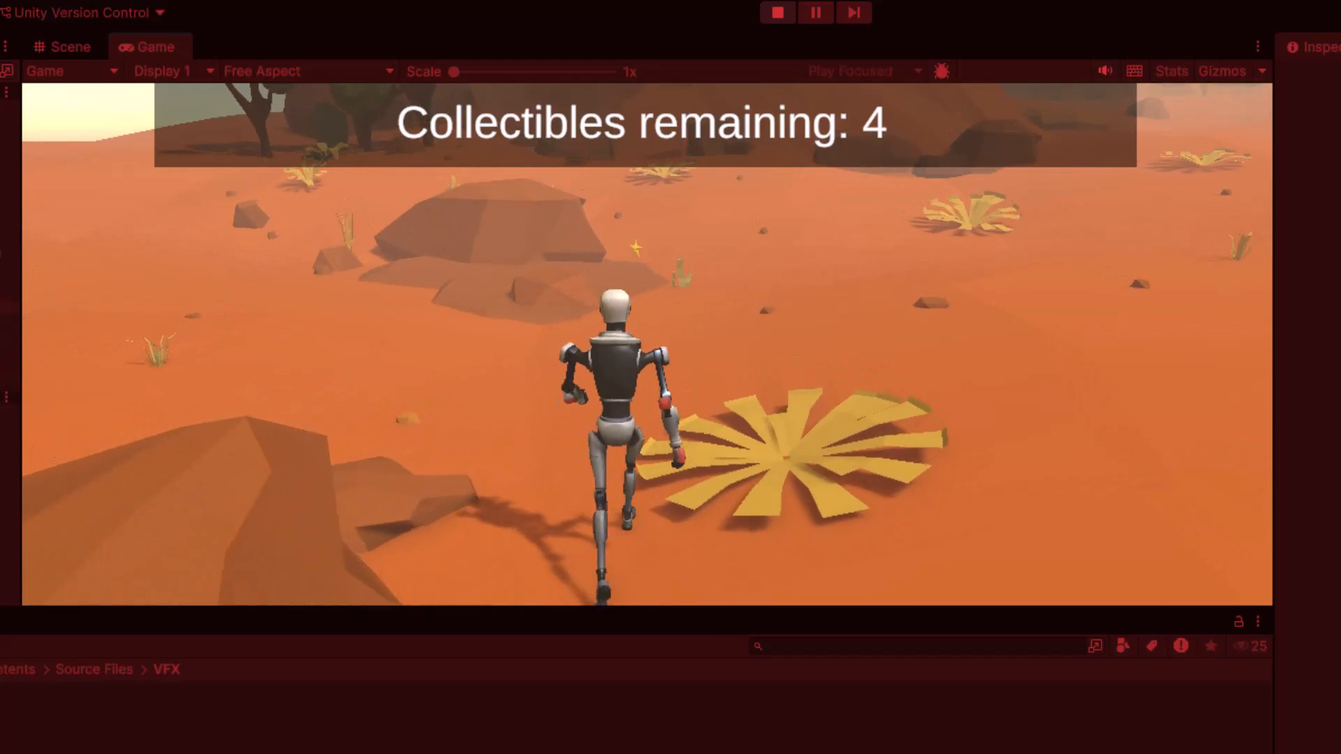
key("w")
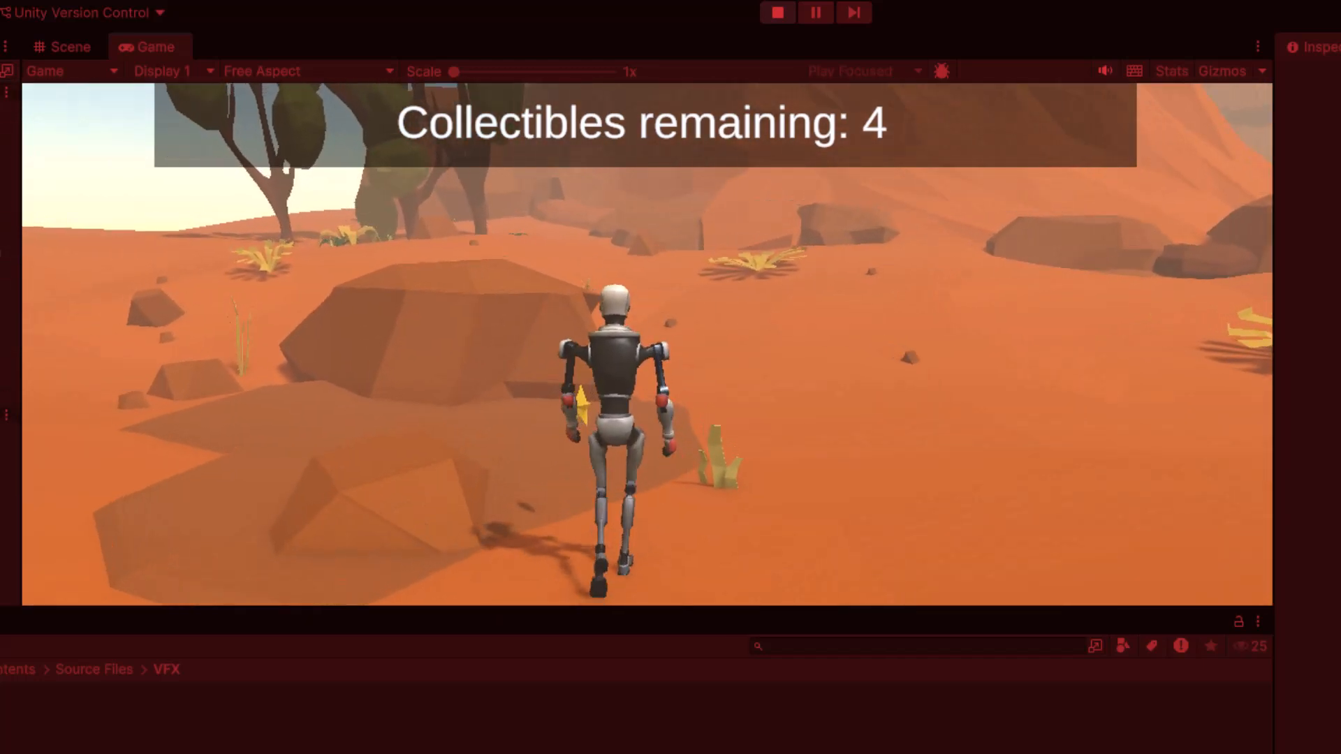
key("w")
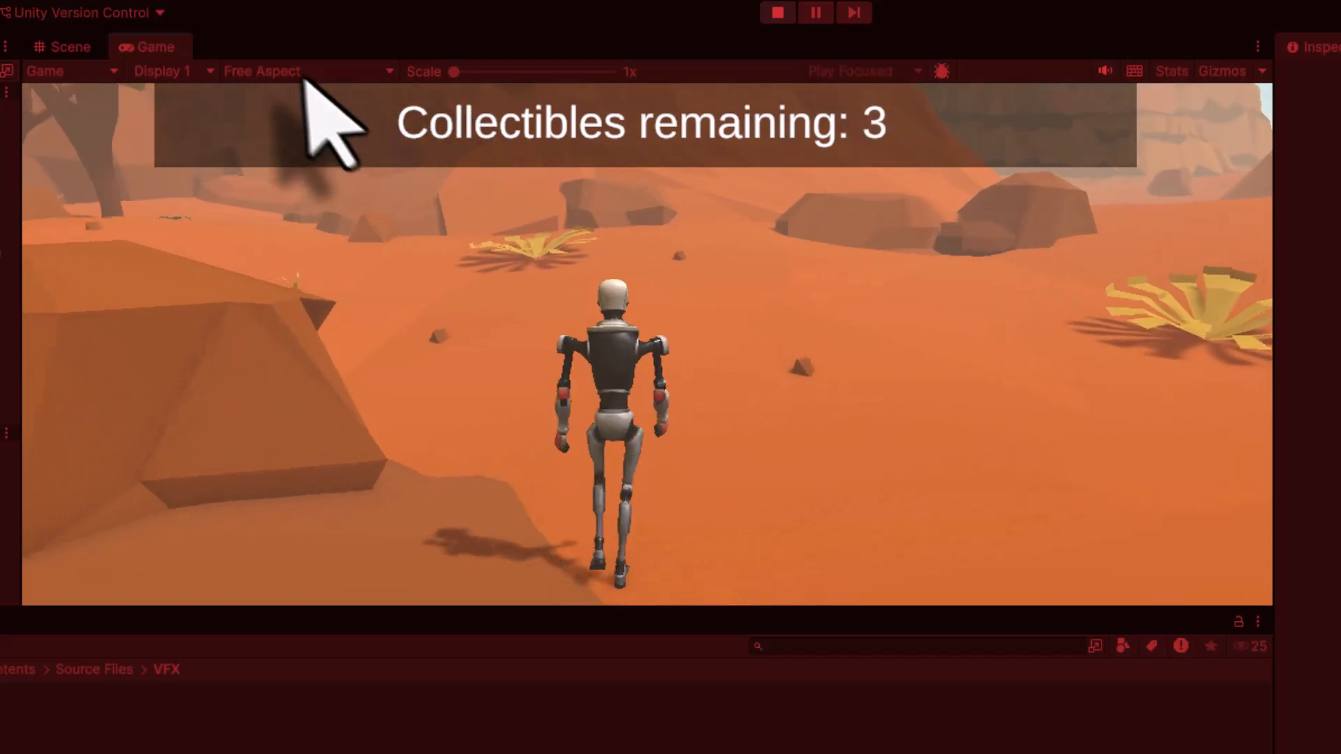
key("w")
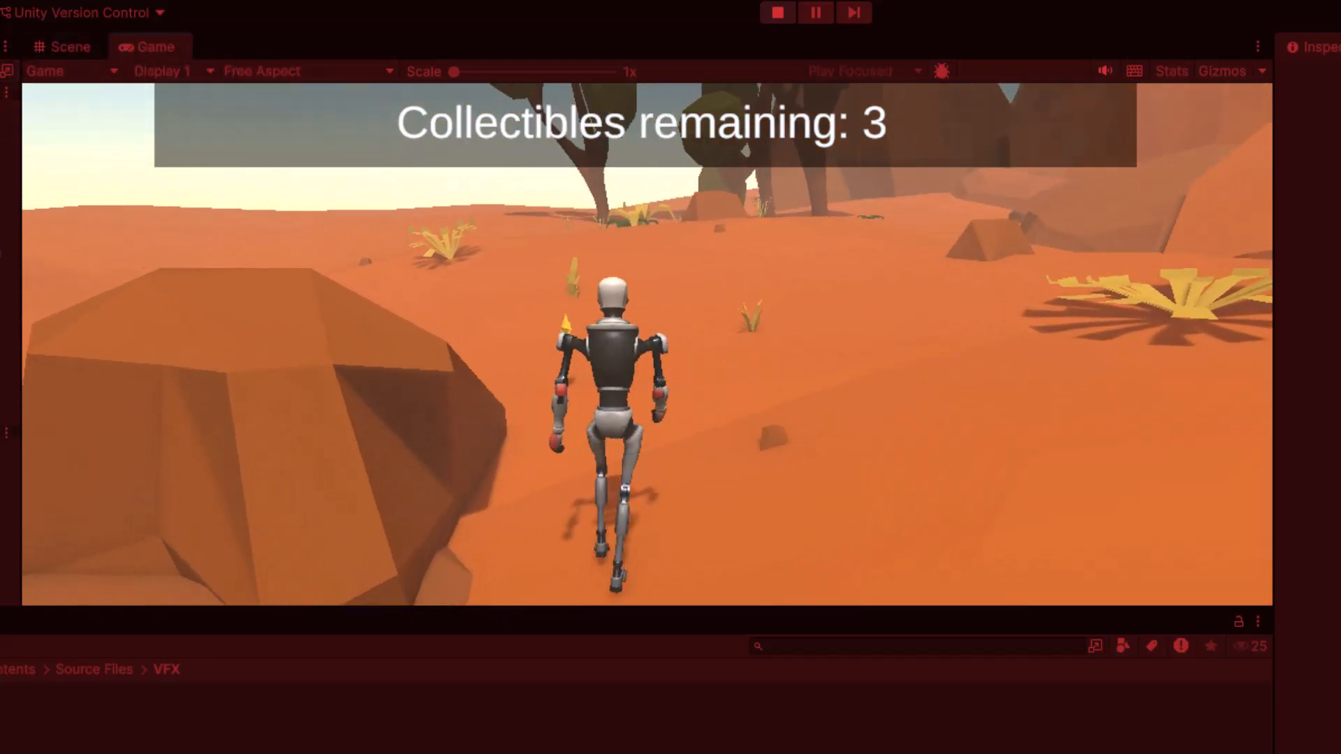
key("w")
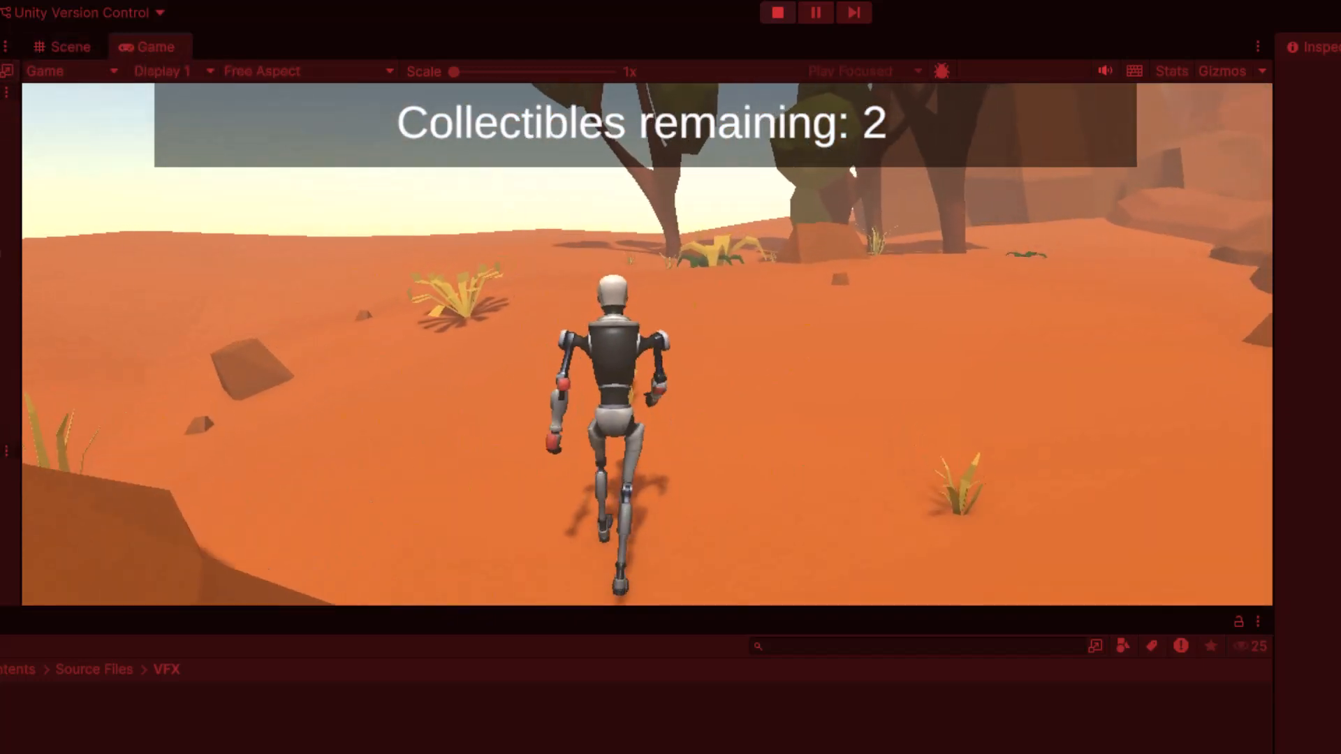
key("w")
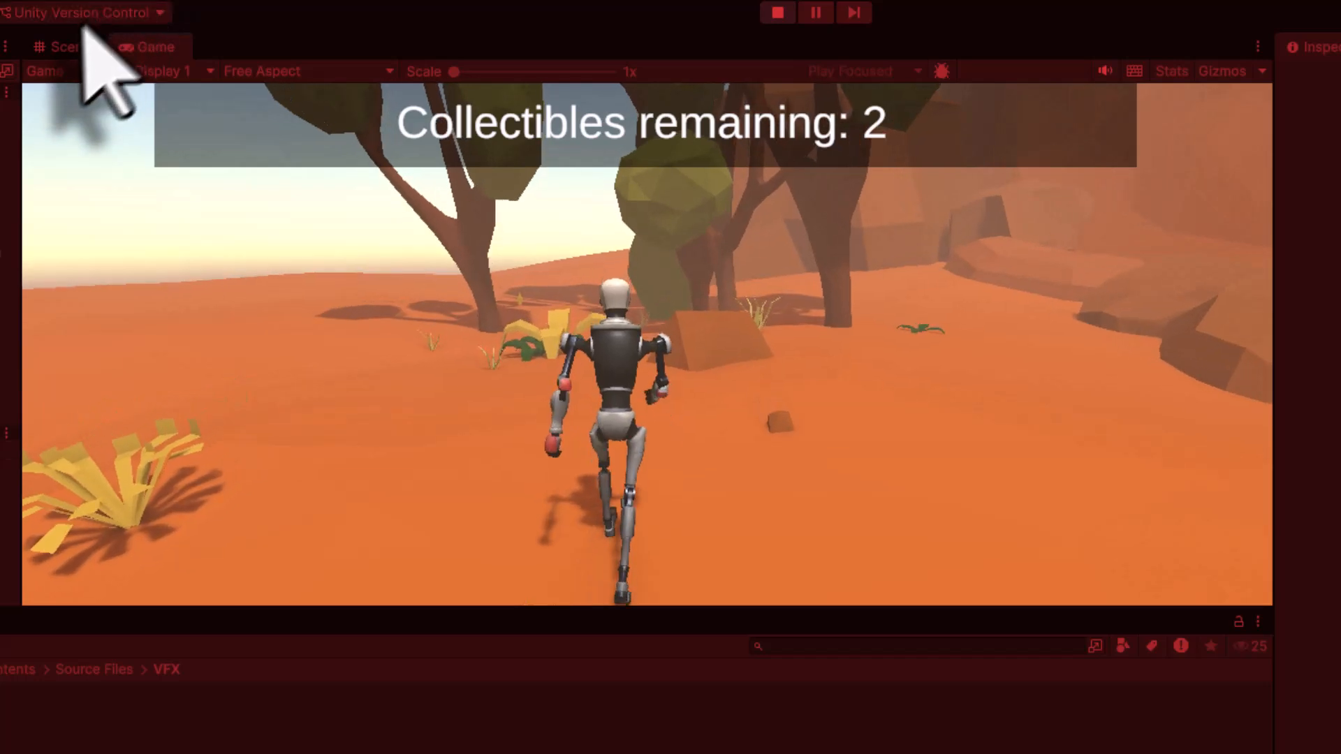
key("w")
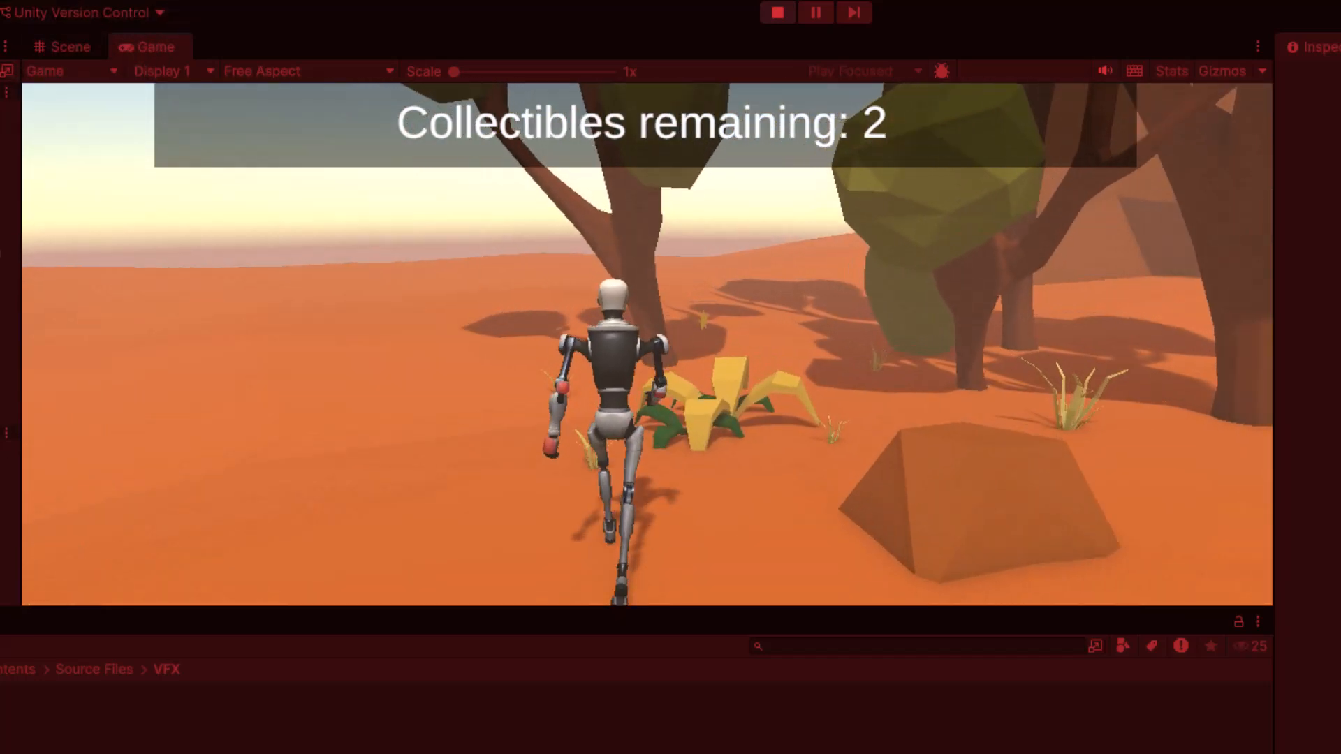
key("w")
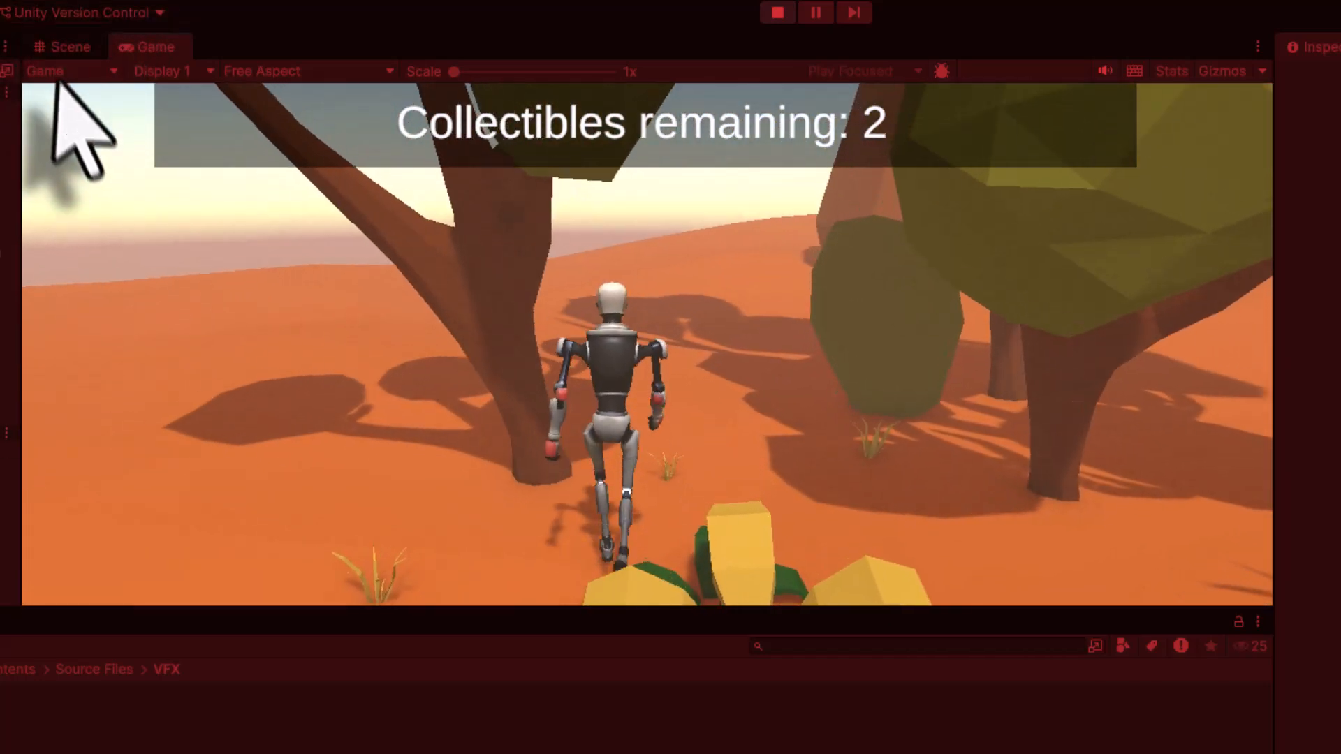
key("w")
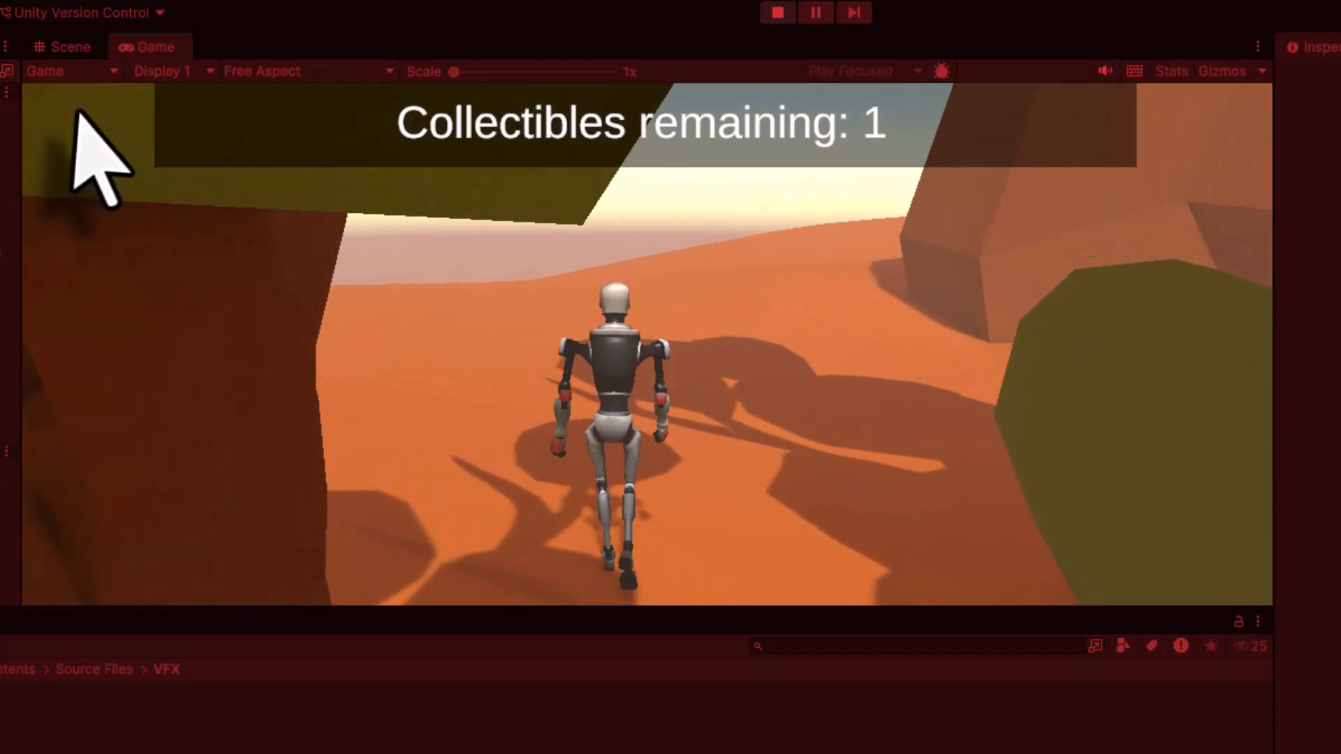
key("w")
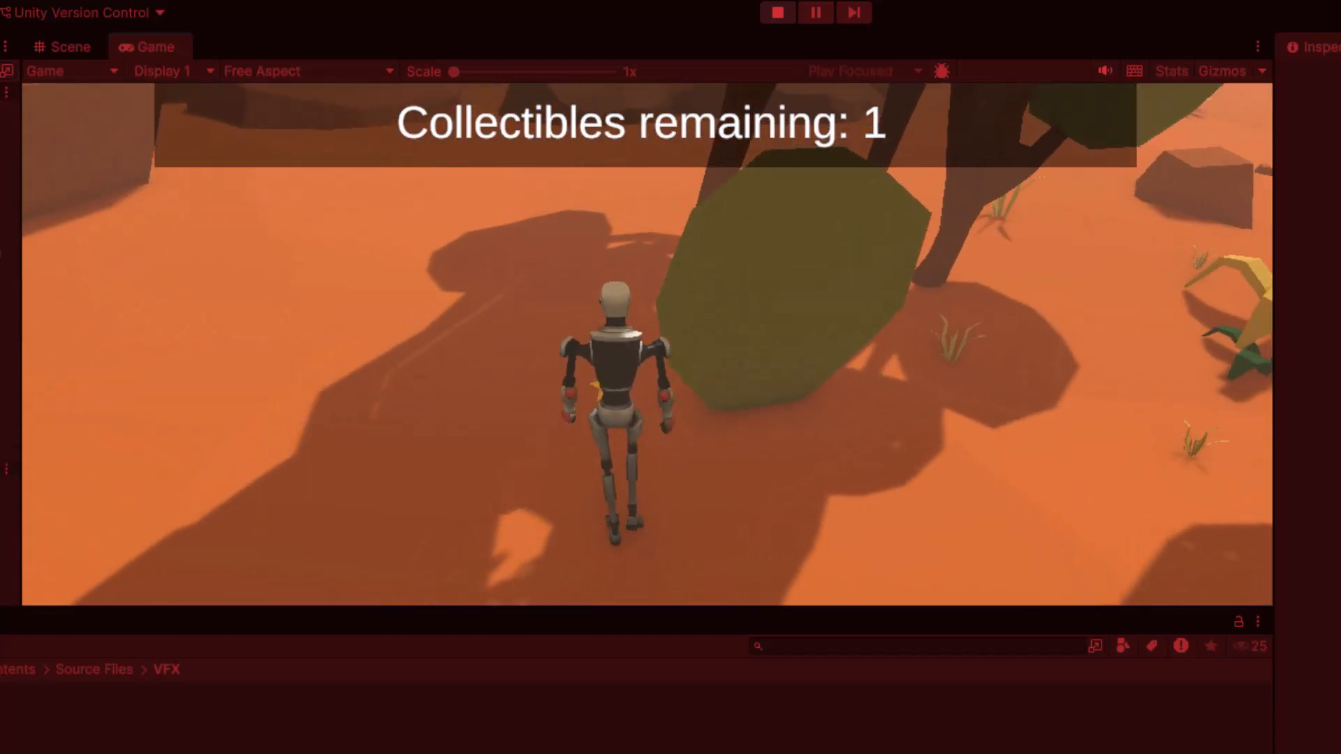
key("w")
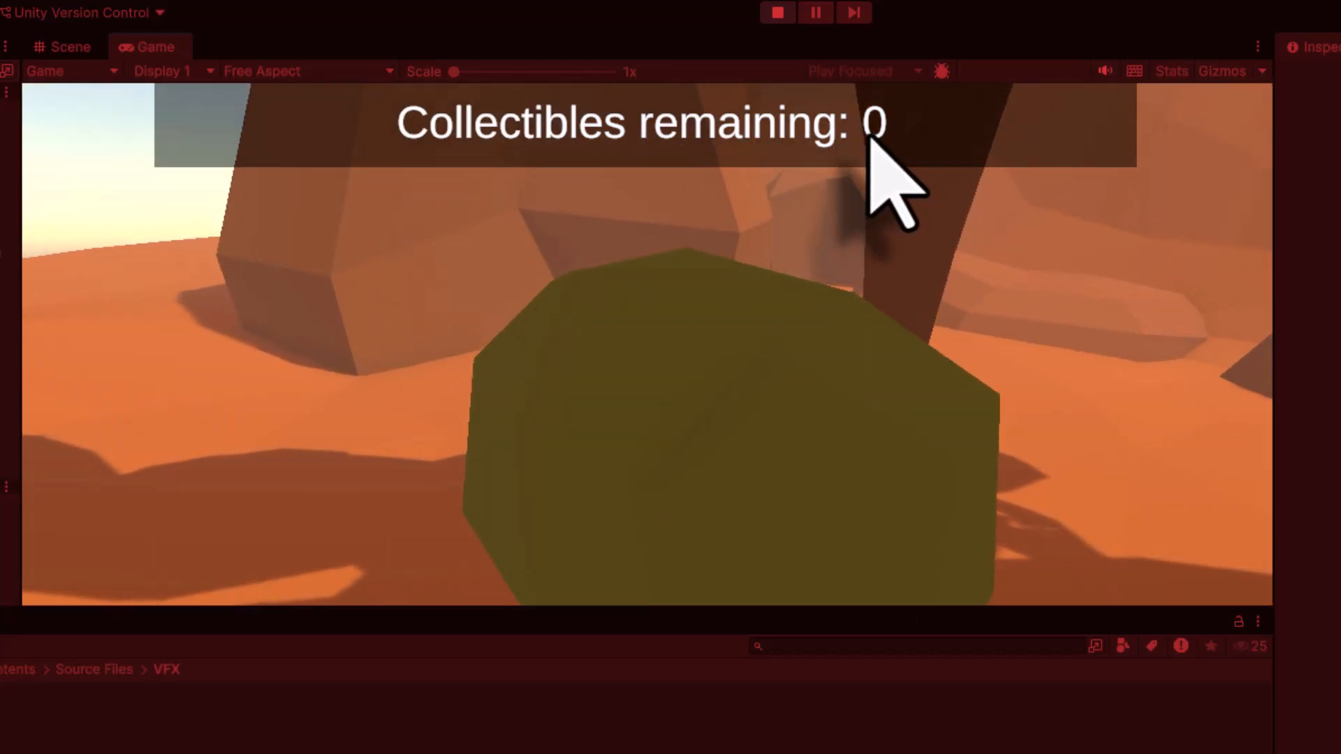
left_click(777, 12)
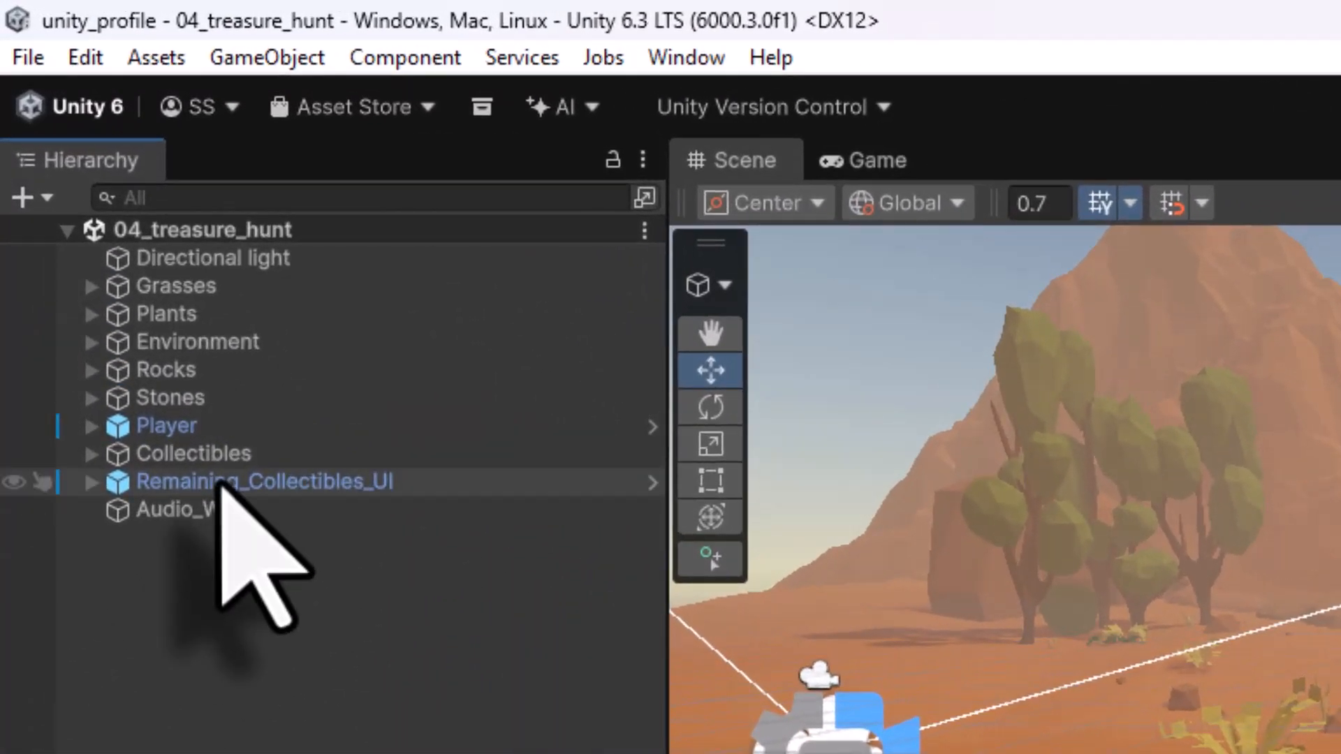
- Add an EventSystem object to the scene
left_click(90, 193)
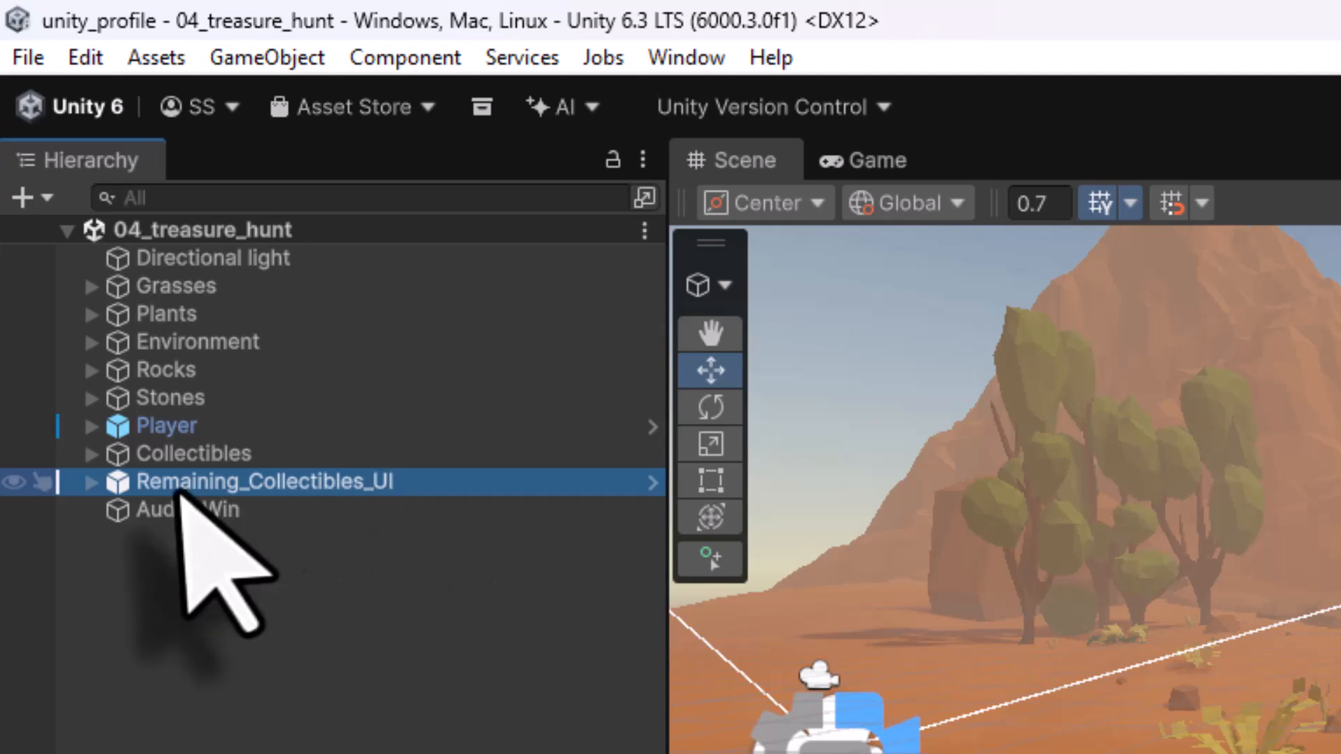
right_click(204, 644)
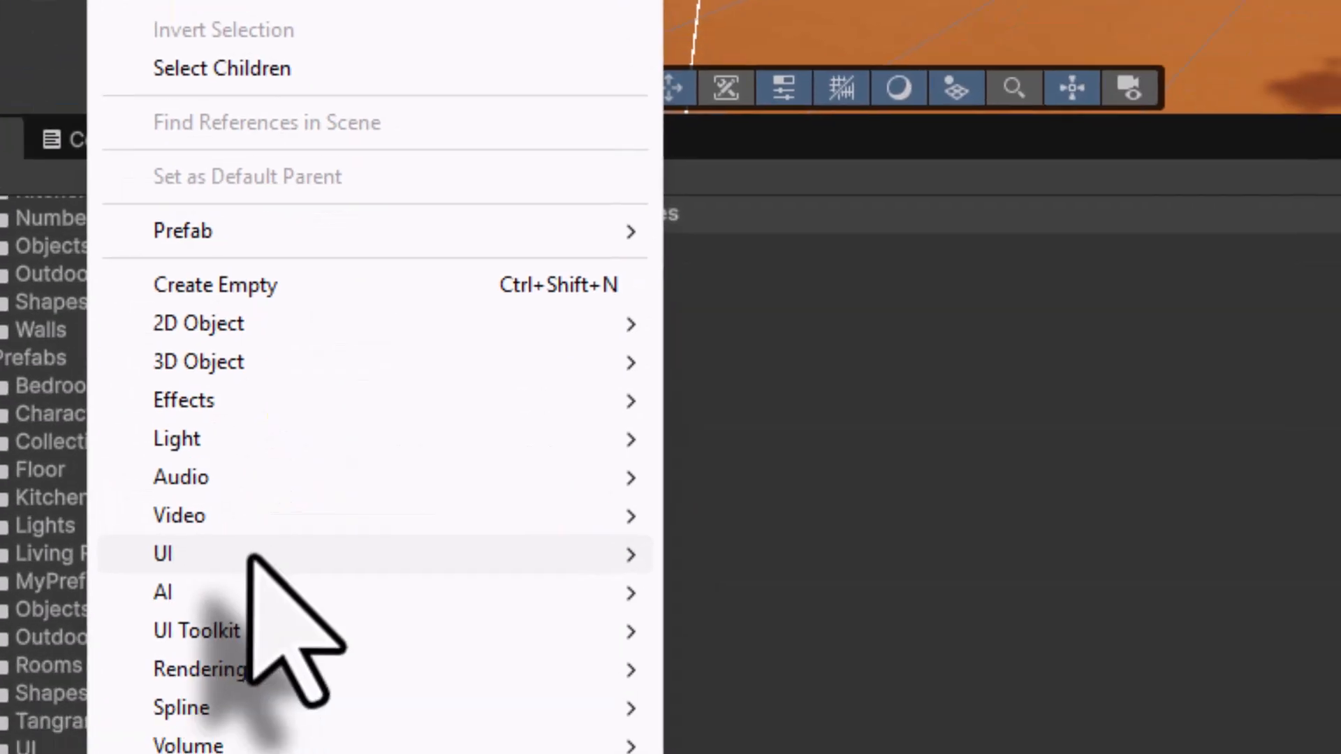
mouse_move(371, 753)
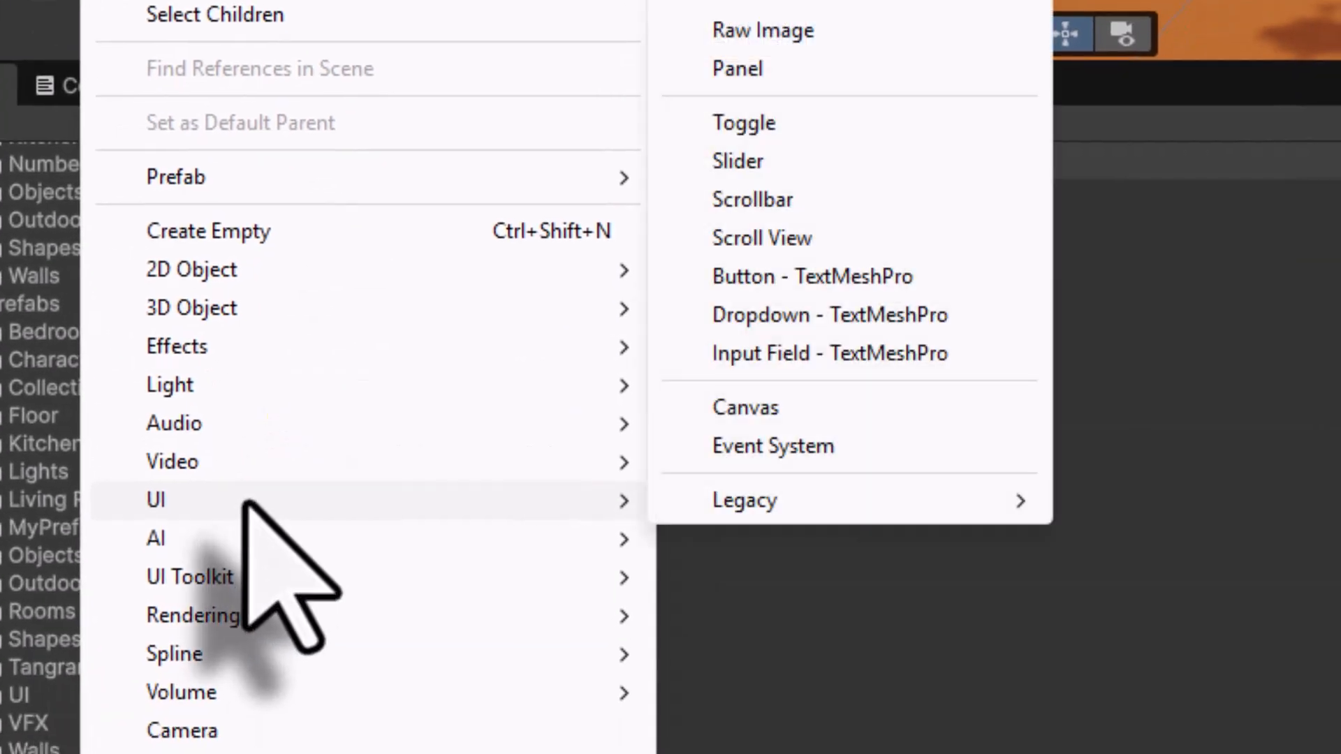
left_click(740, 449)
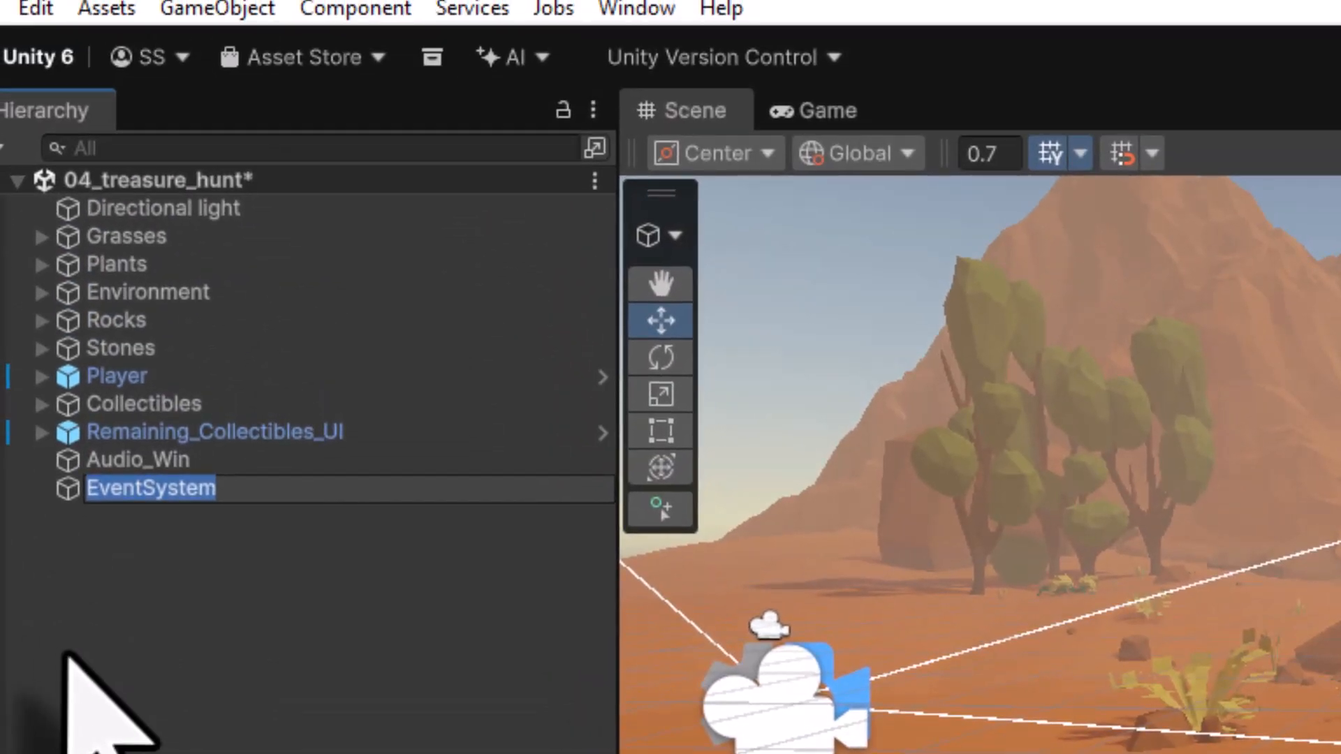
left_click(35, 404)
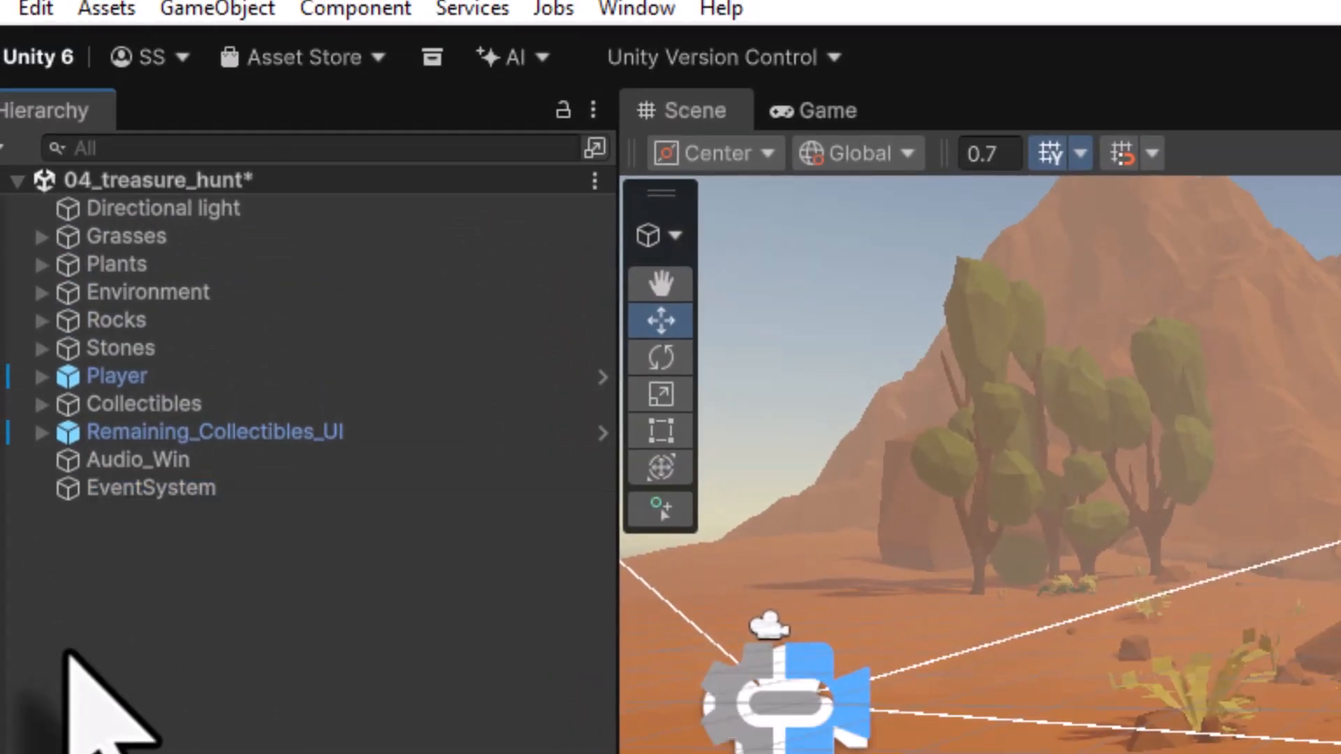
- Create a TextMeshPro button under Remaining_Collectibles_UI and name it Back_btn
left_click(202, 187)
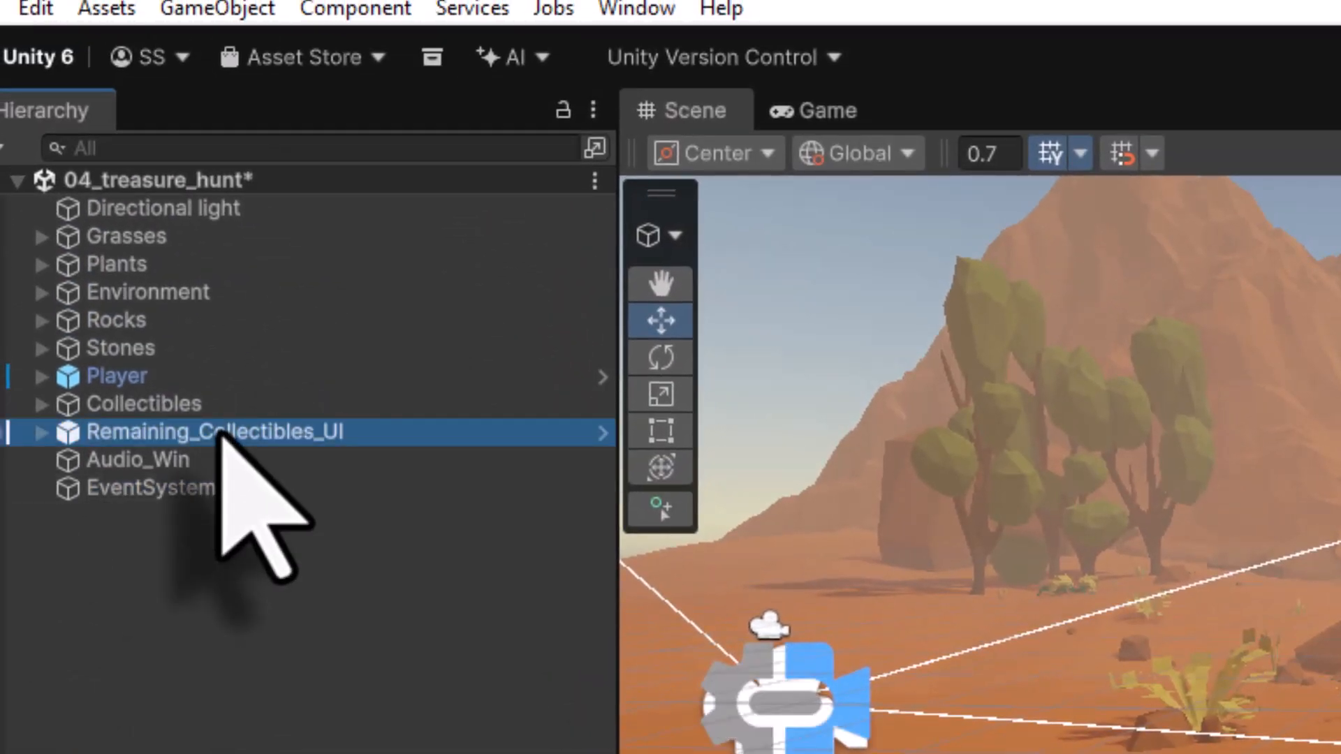
right_click(79, 435)
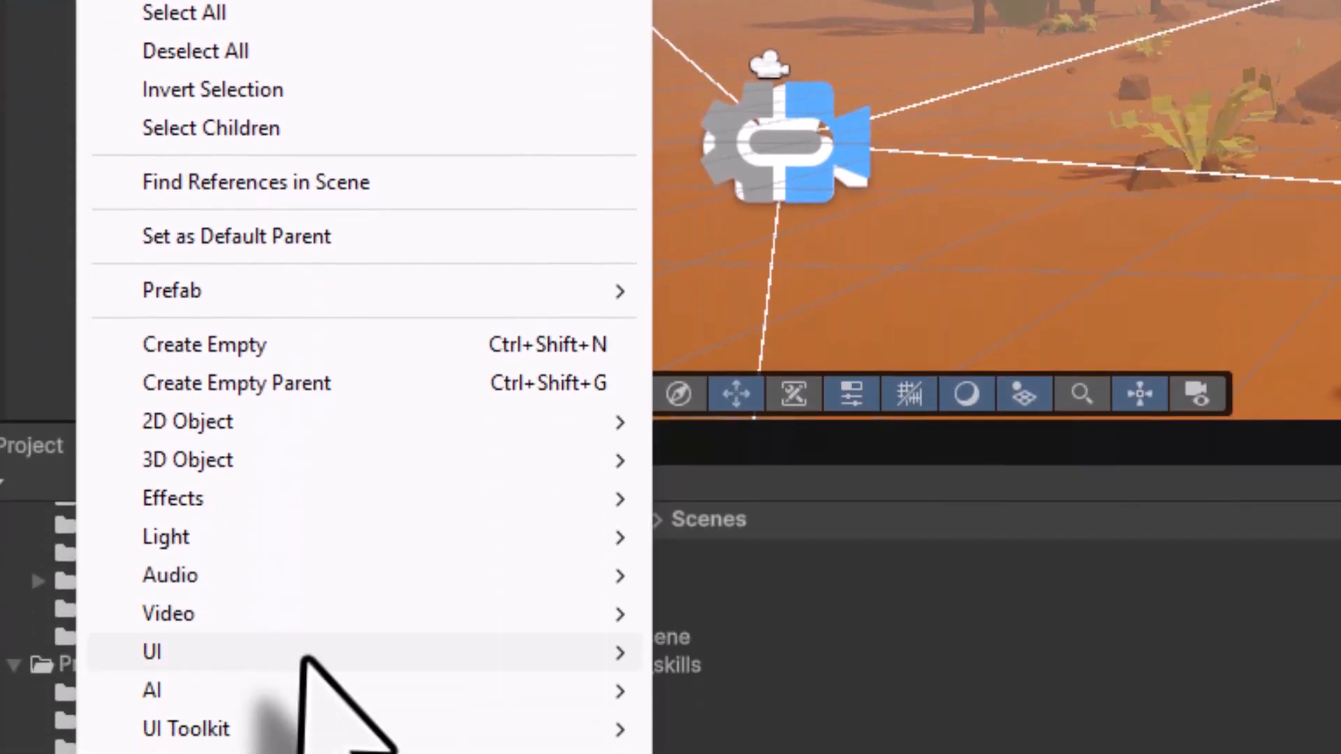
mouse_move(307, 753)
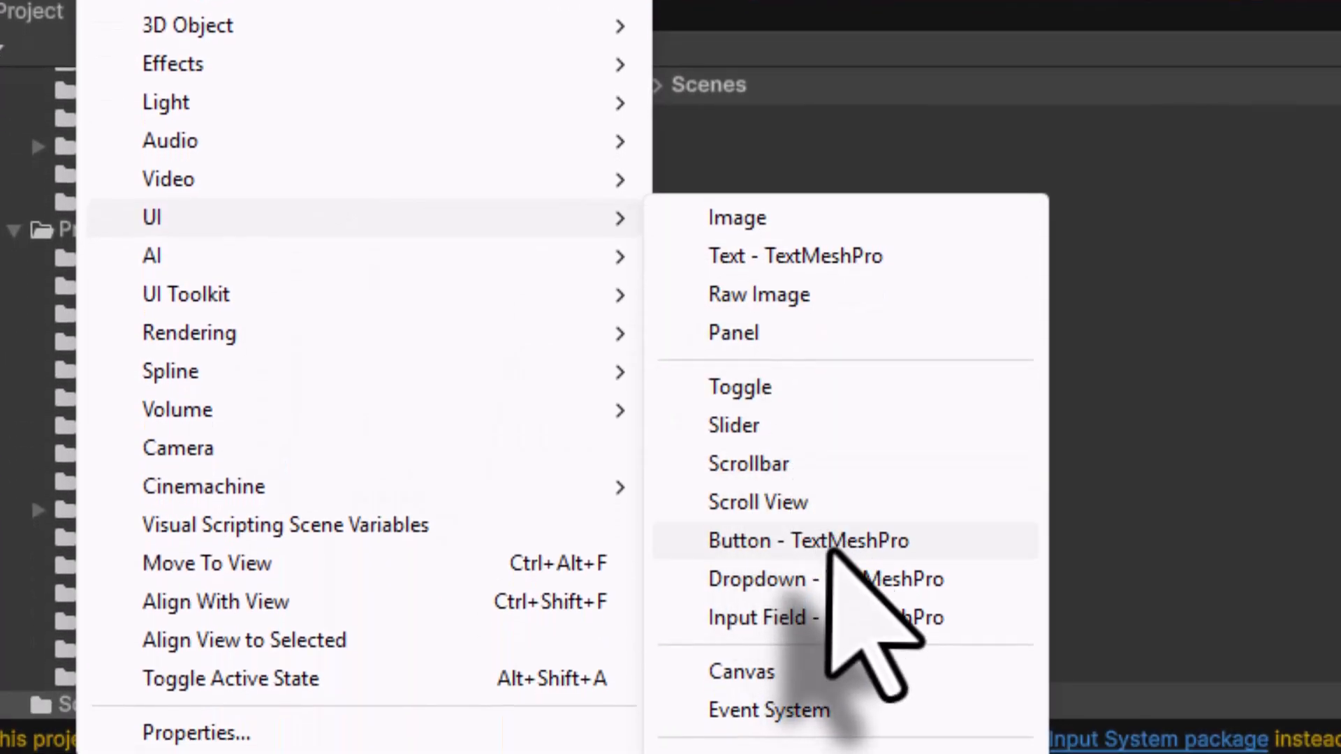
left_click(831, 753)
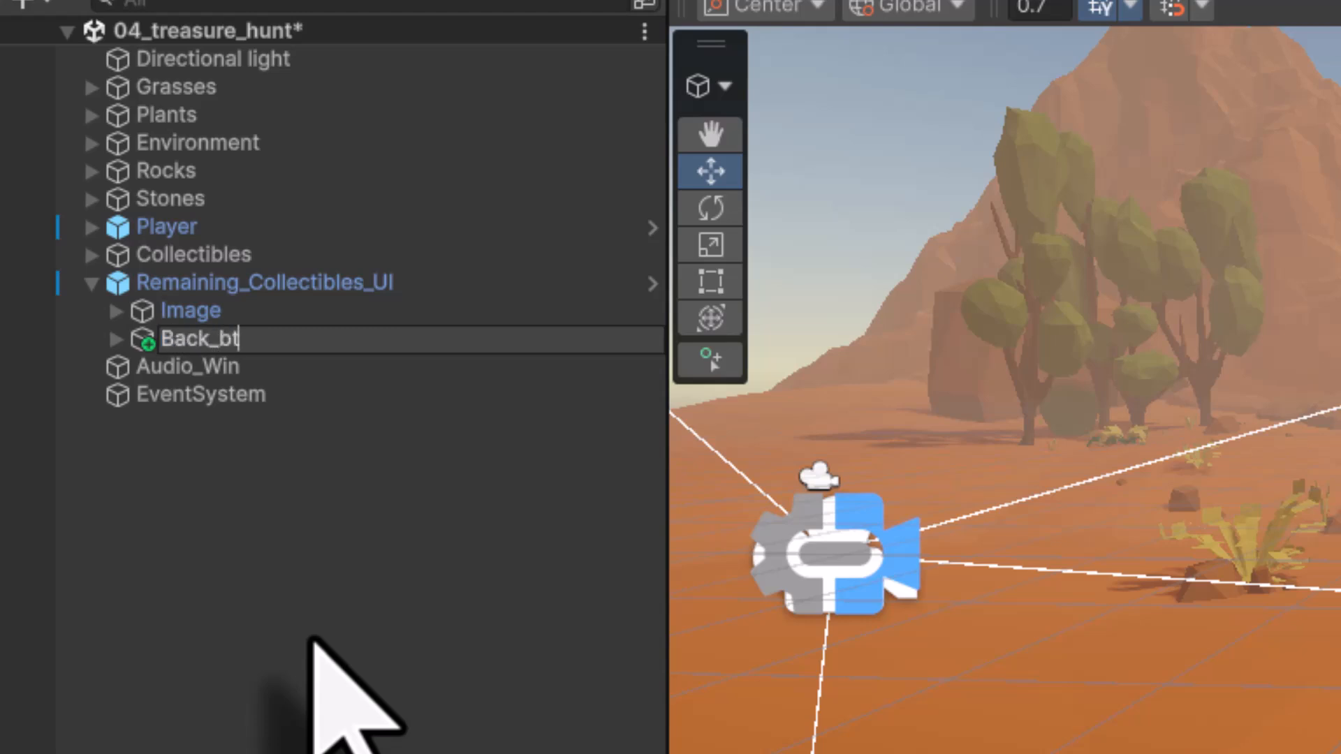
type("Back_btn")
key("Return")
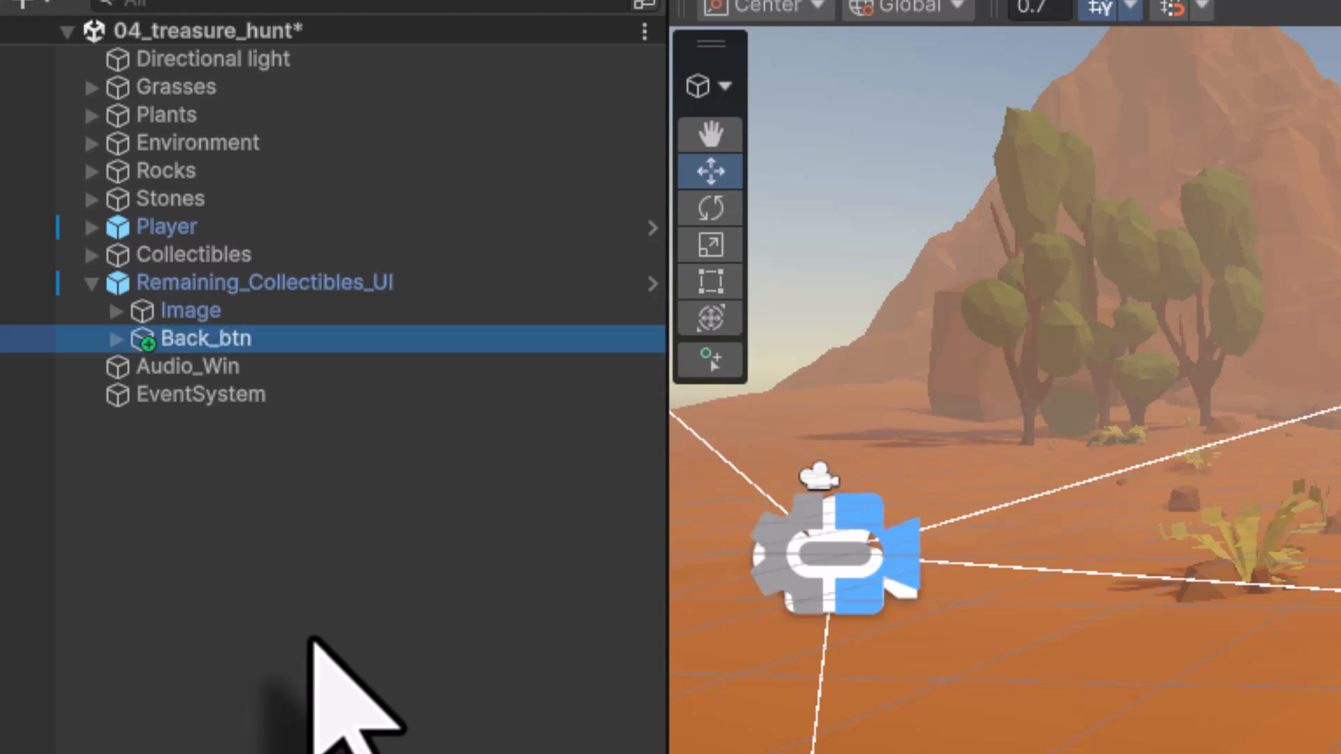
- Change the button's child text label to Back
left_click(117, 340)
left_click(210, 370)
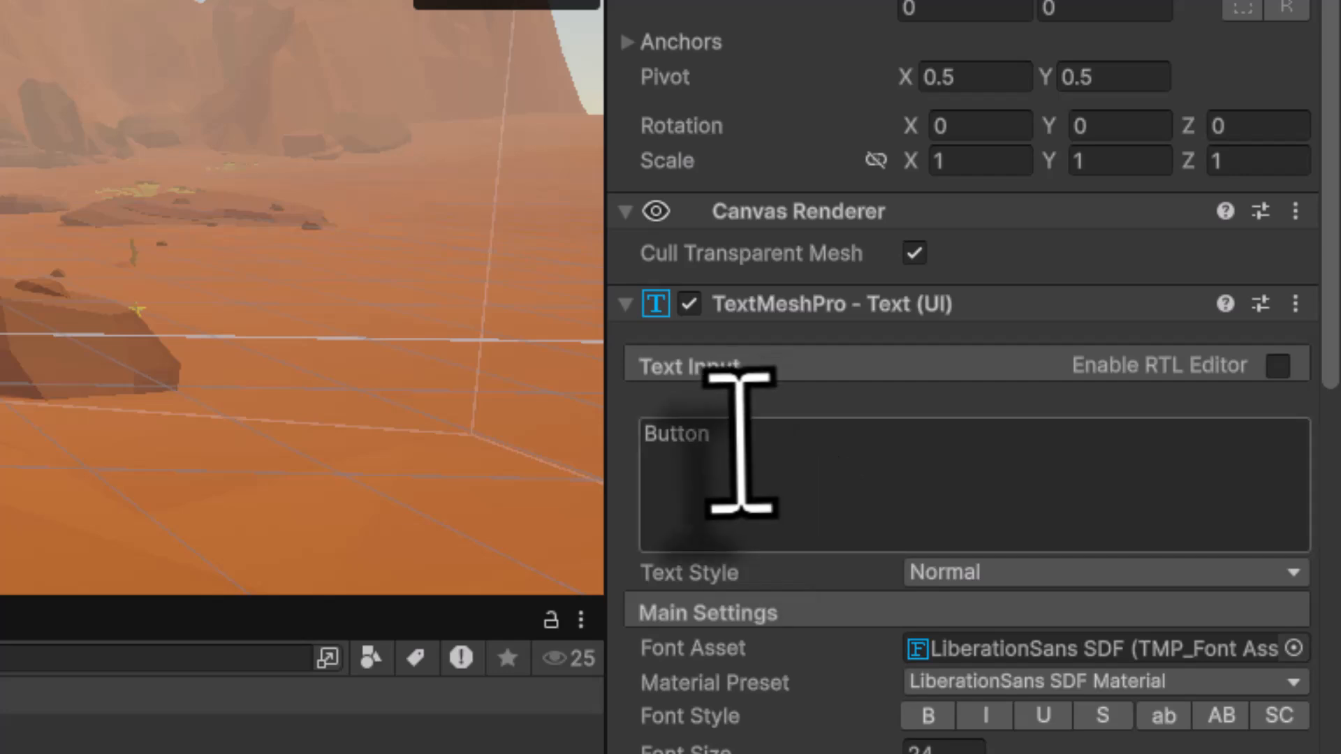
left_click(742, 443)
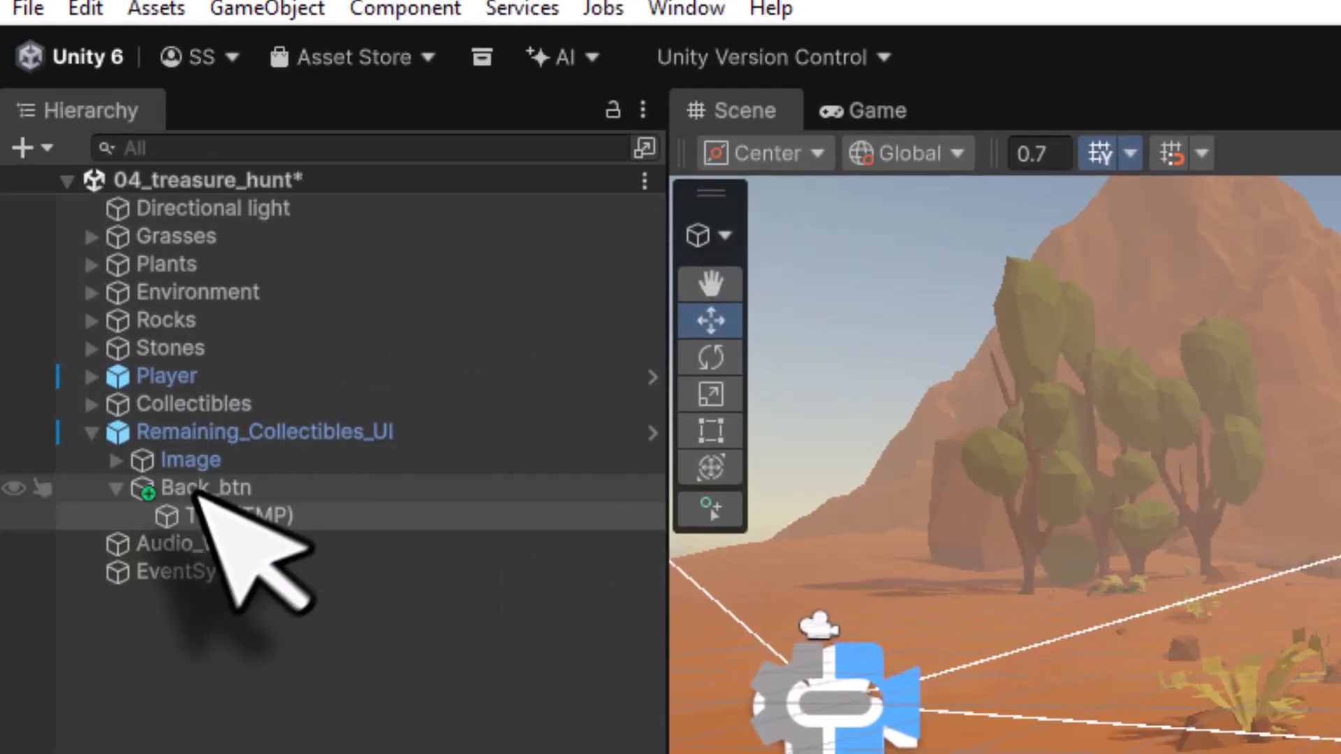
- Set Back_btn's width to 90 and anchor it to the bottom-right corner of the canvas
left_click(199, 489)
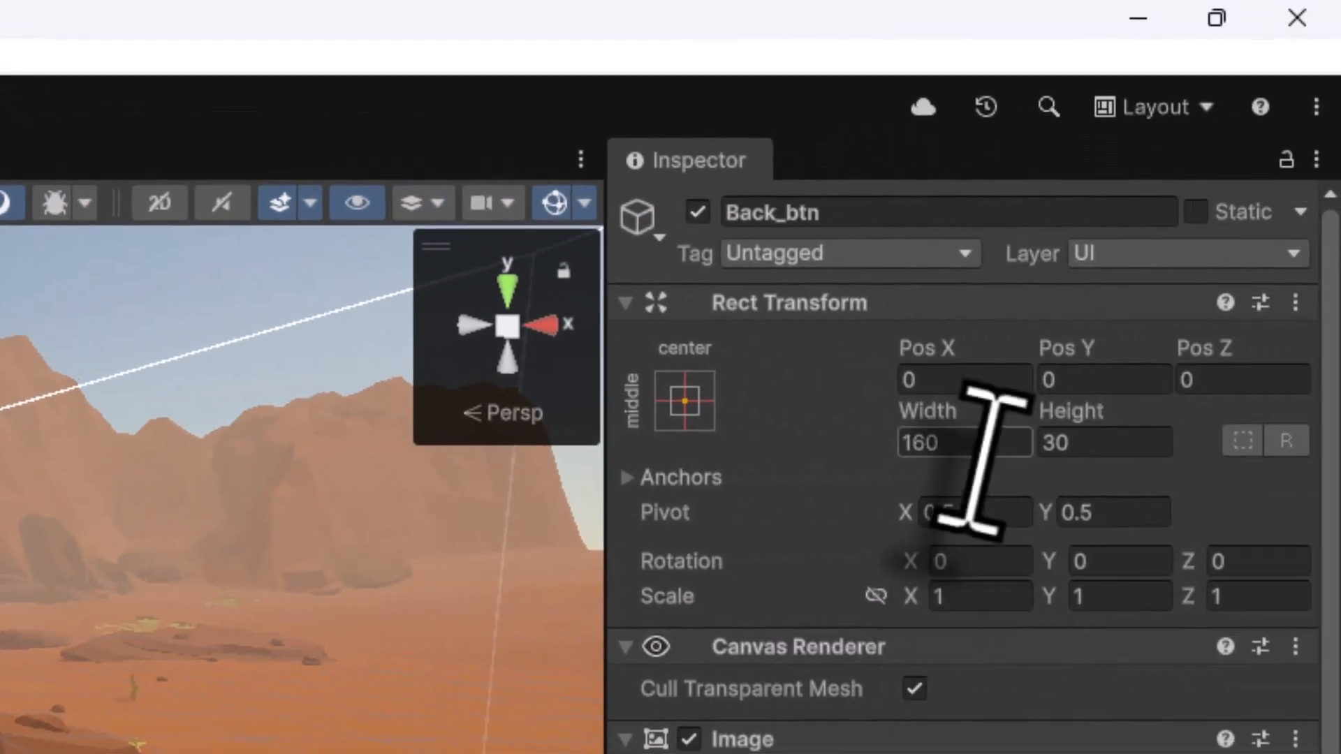
left_click(967, 444)
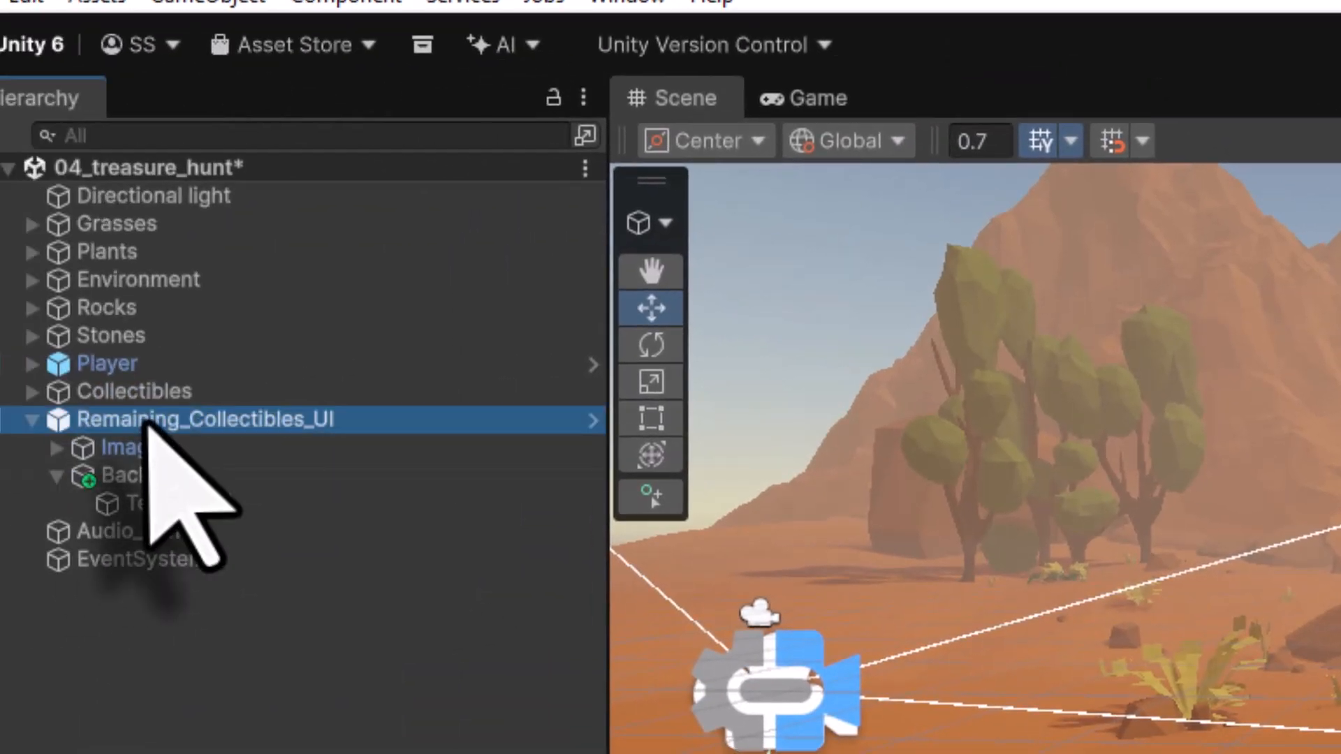
double_click(145, 423)
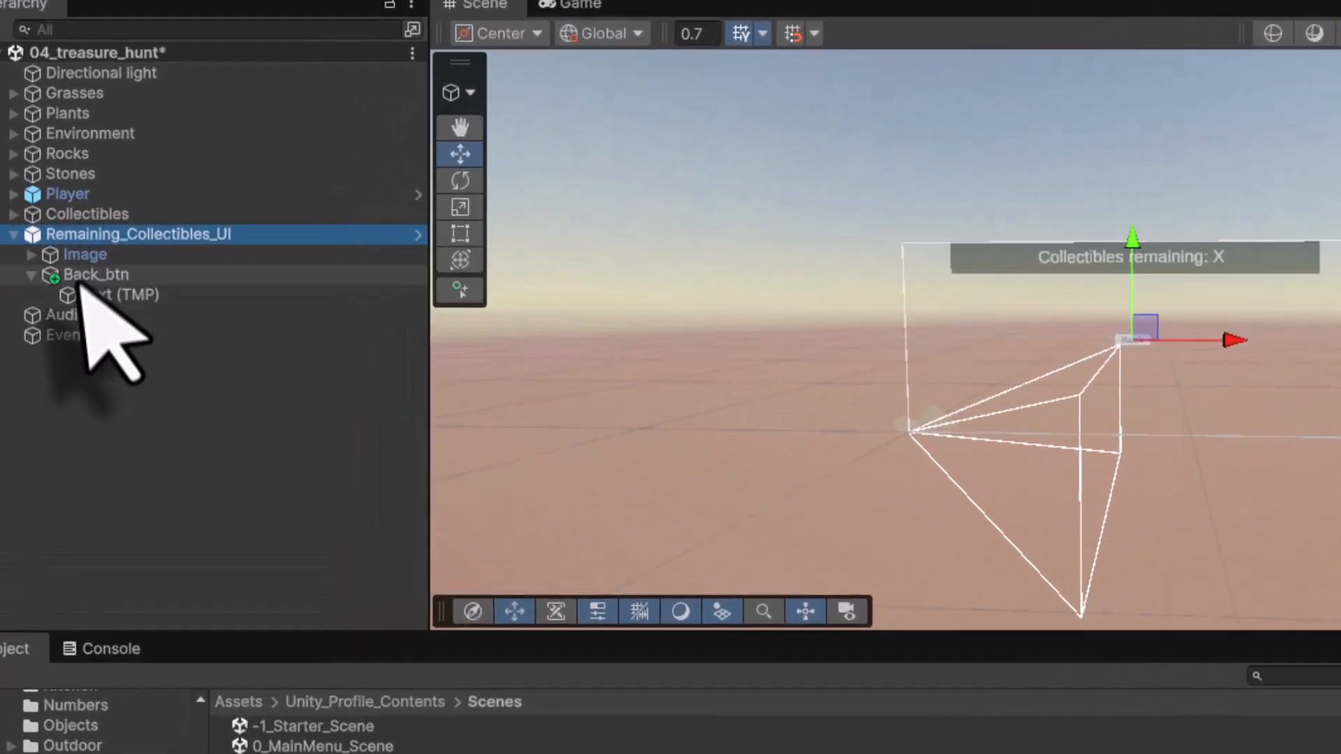
left_click(70, 259)
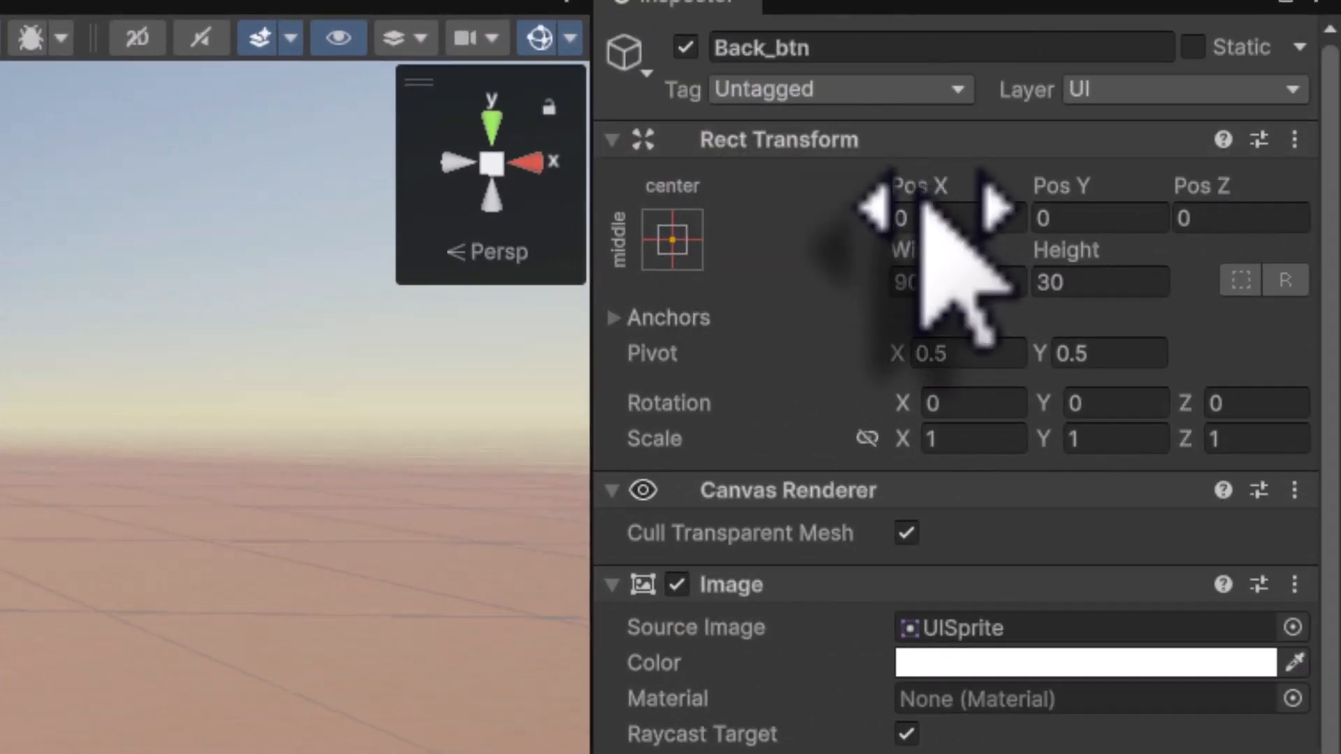
left_click(672, 240)
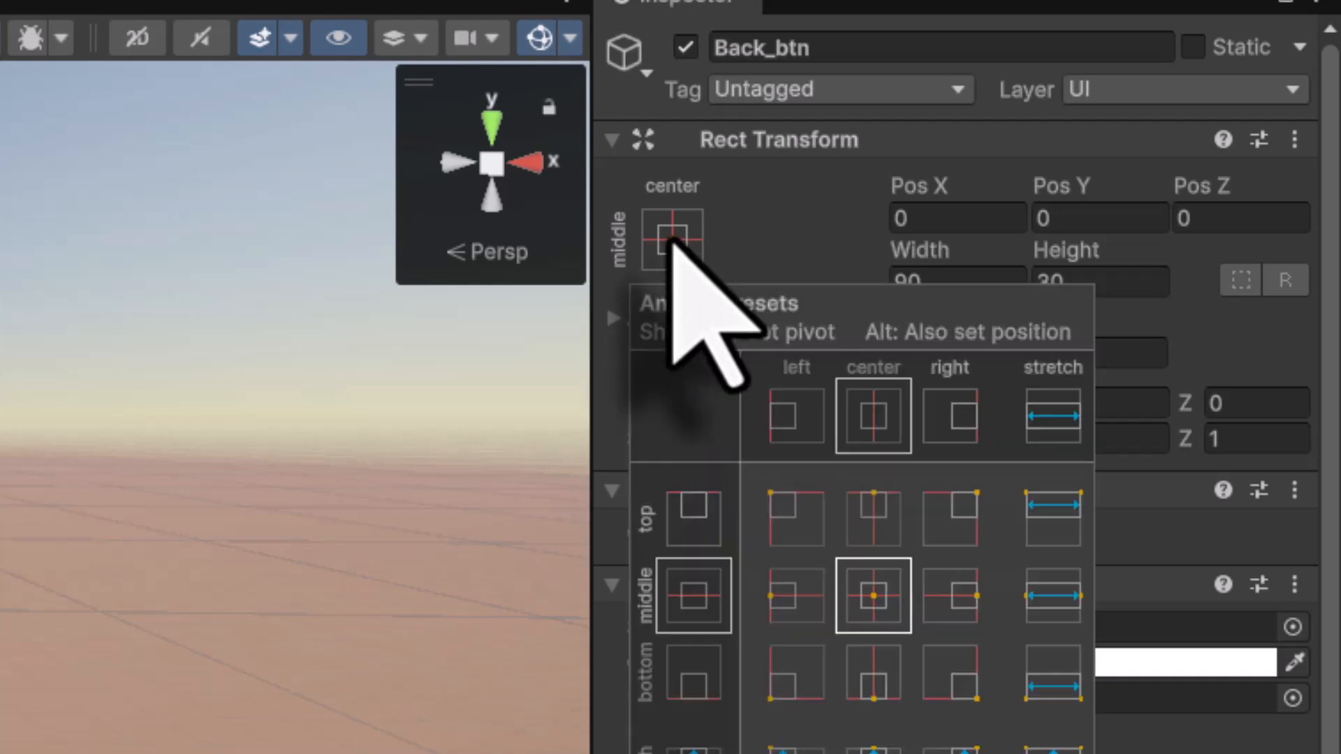
left_click(951, 688, "alt")
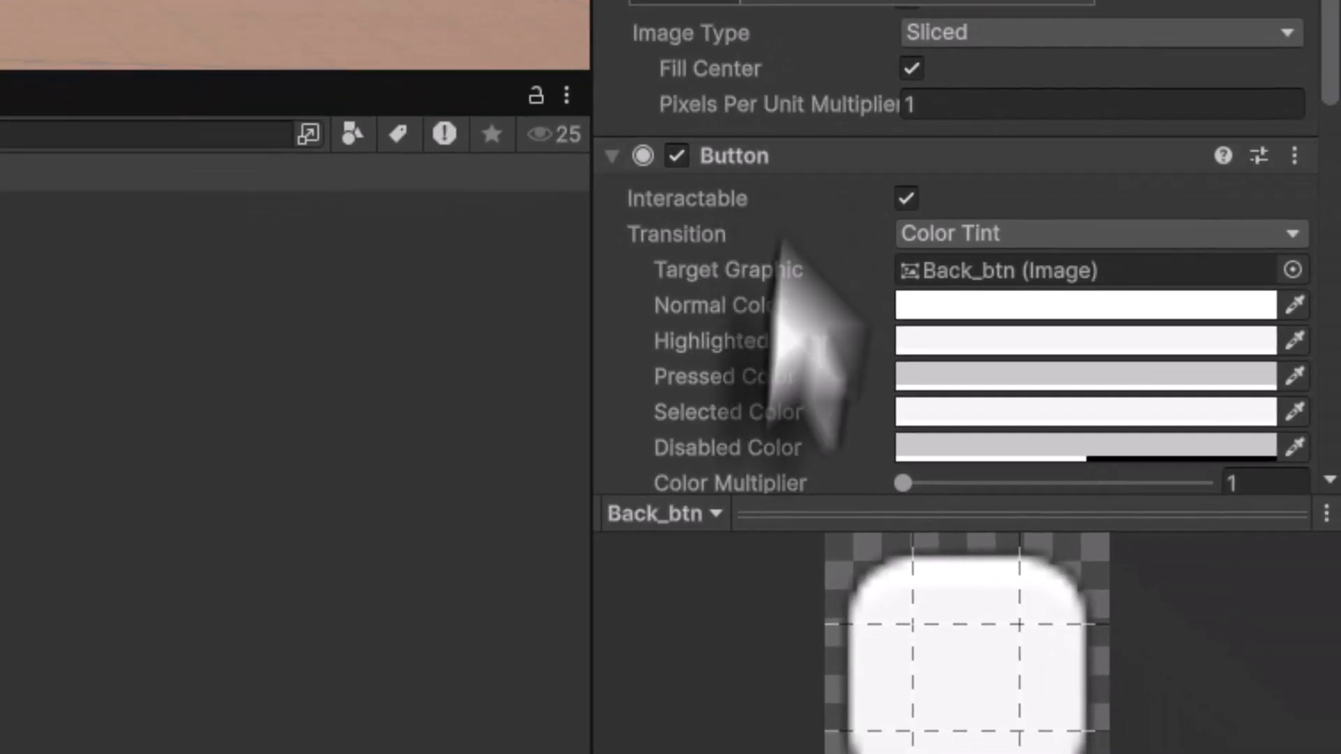
- Set the button's Highlighted Color to RGB 0, 130, 255
left_click(951, 342)
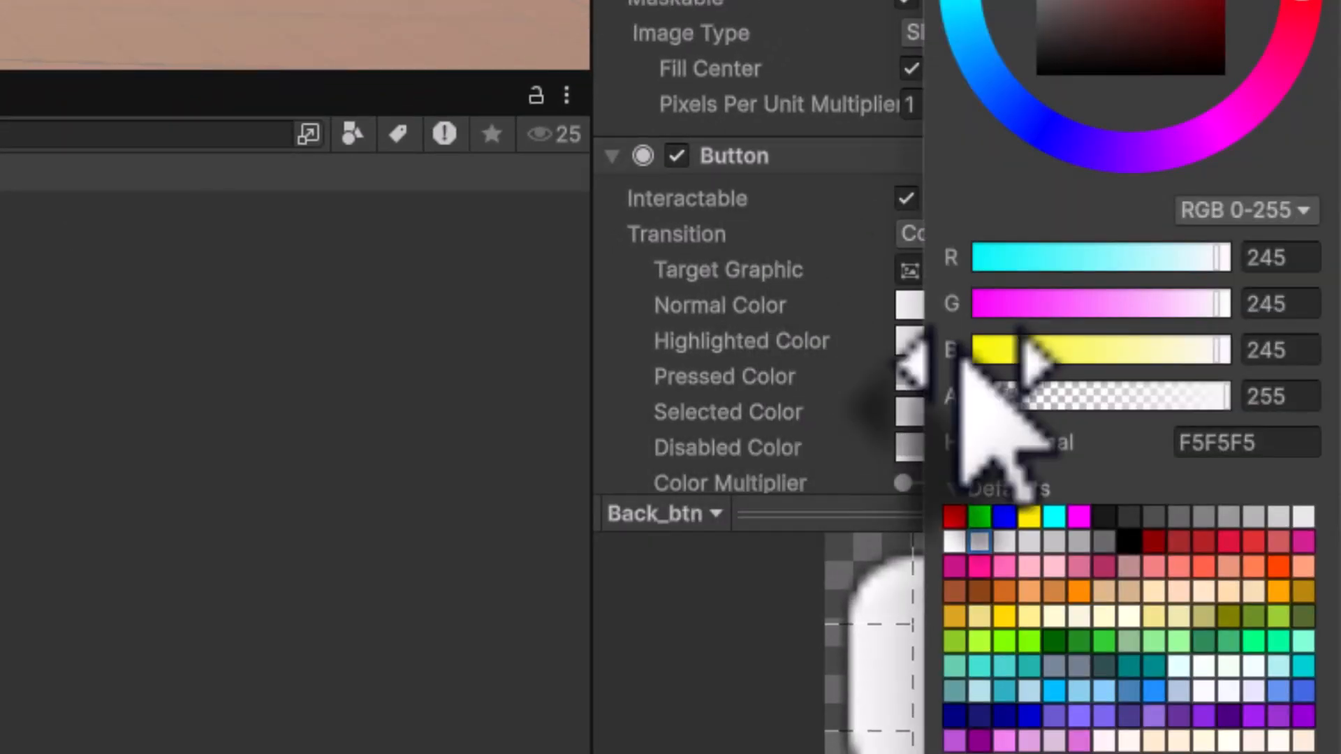
left_click(1300, 356)
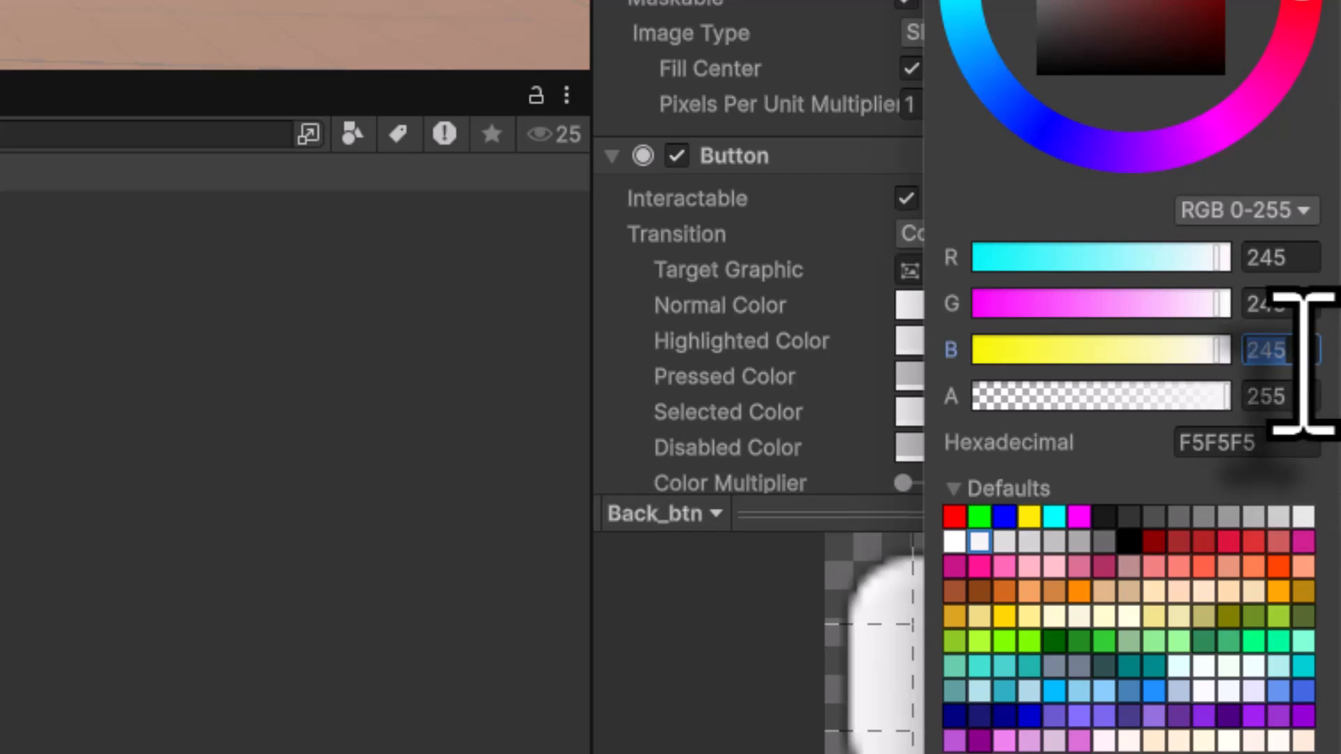
type("255")
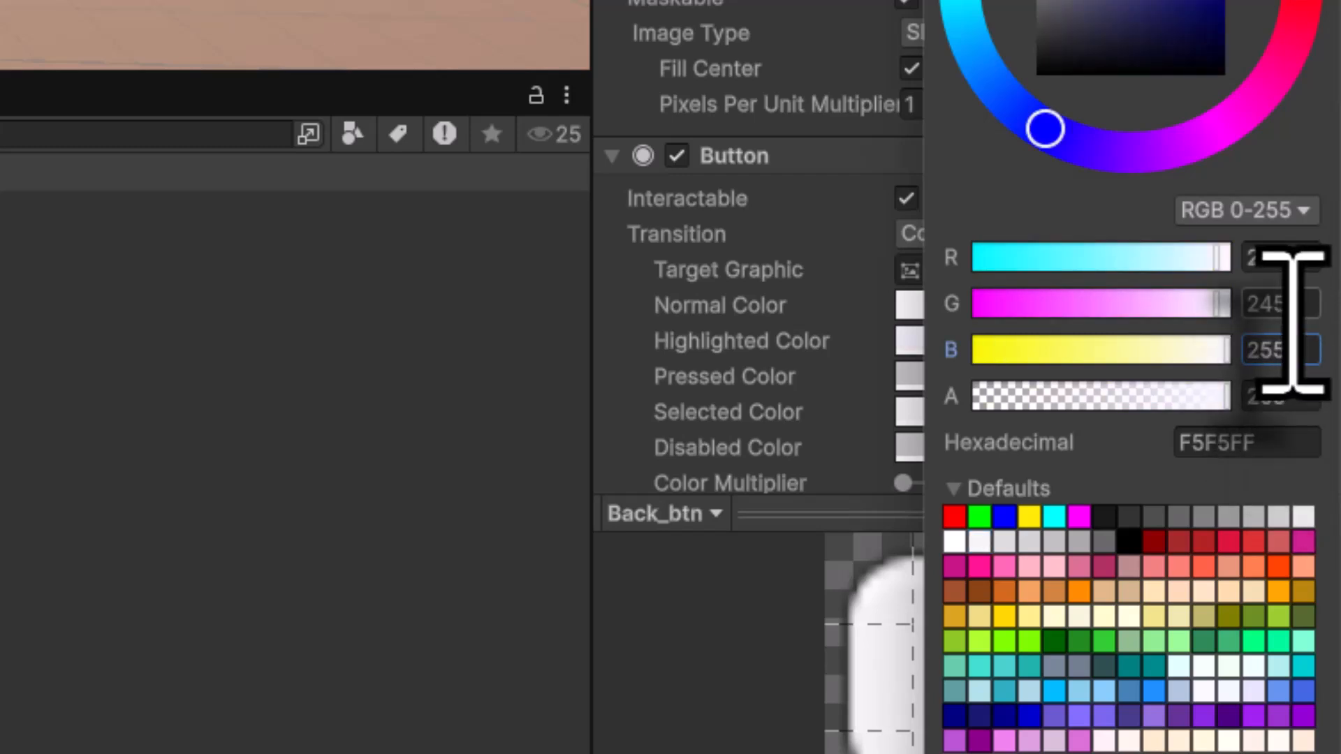
left_click(1295, 309)
type("130")
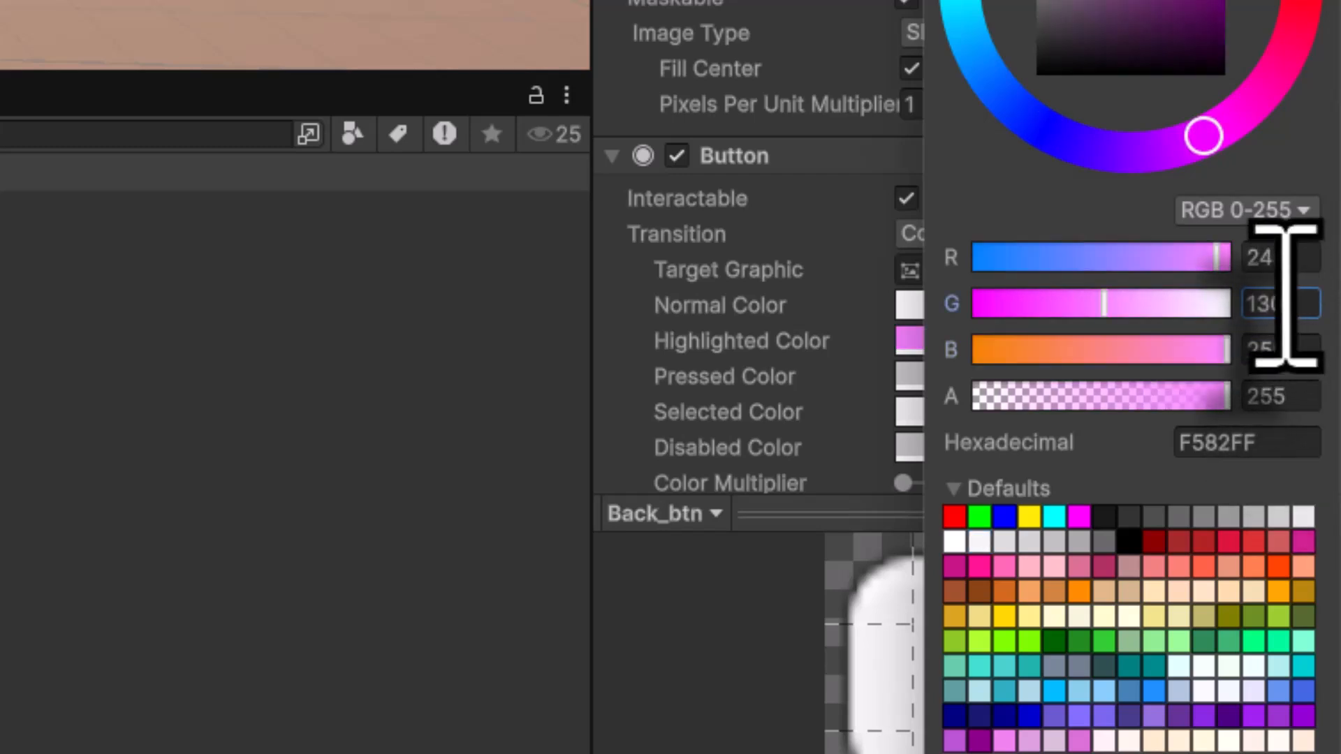
left_click(1288, 264)
type("0")
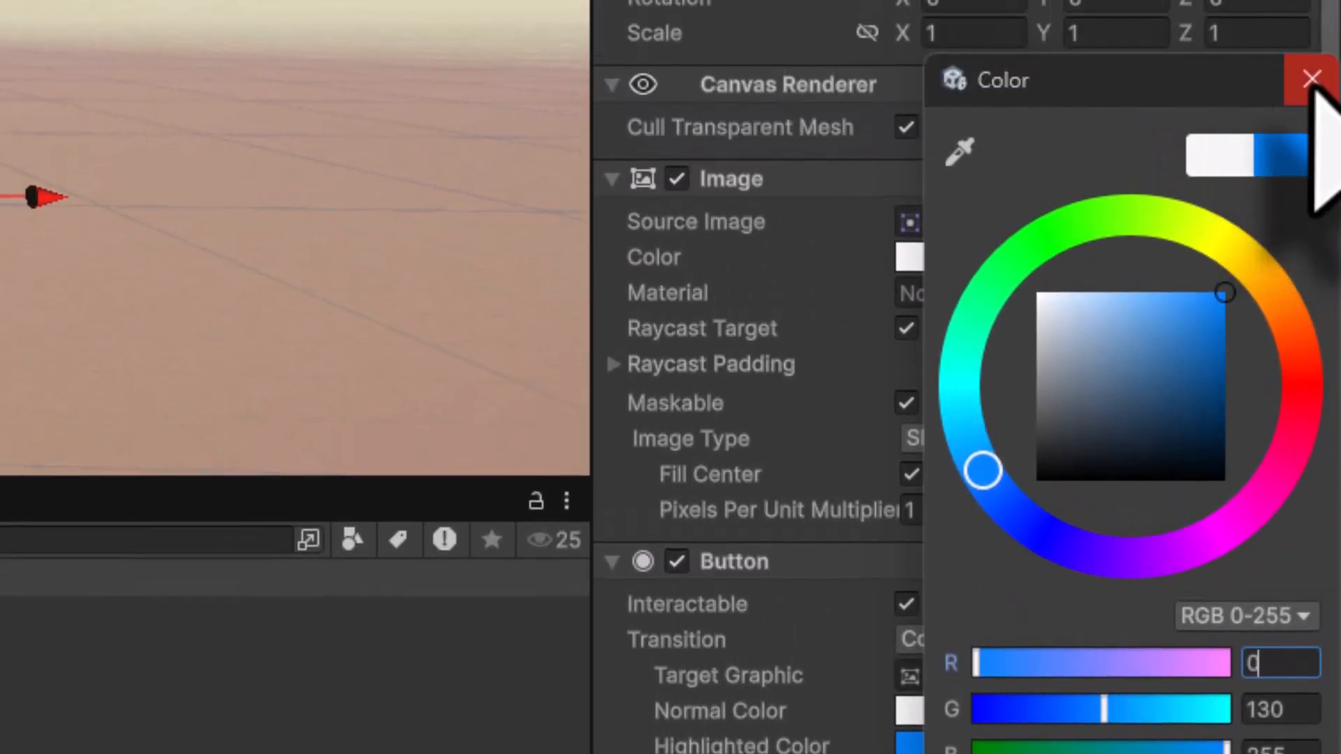
left_click(1306, 81)
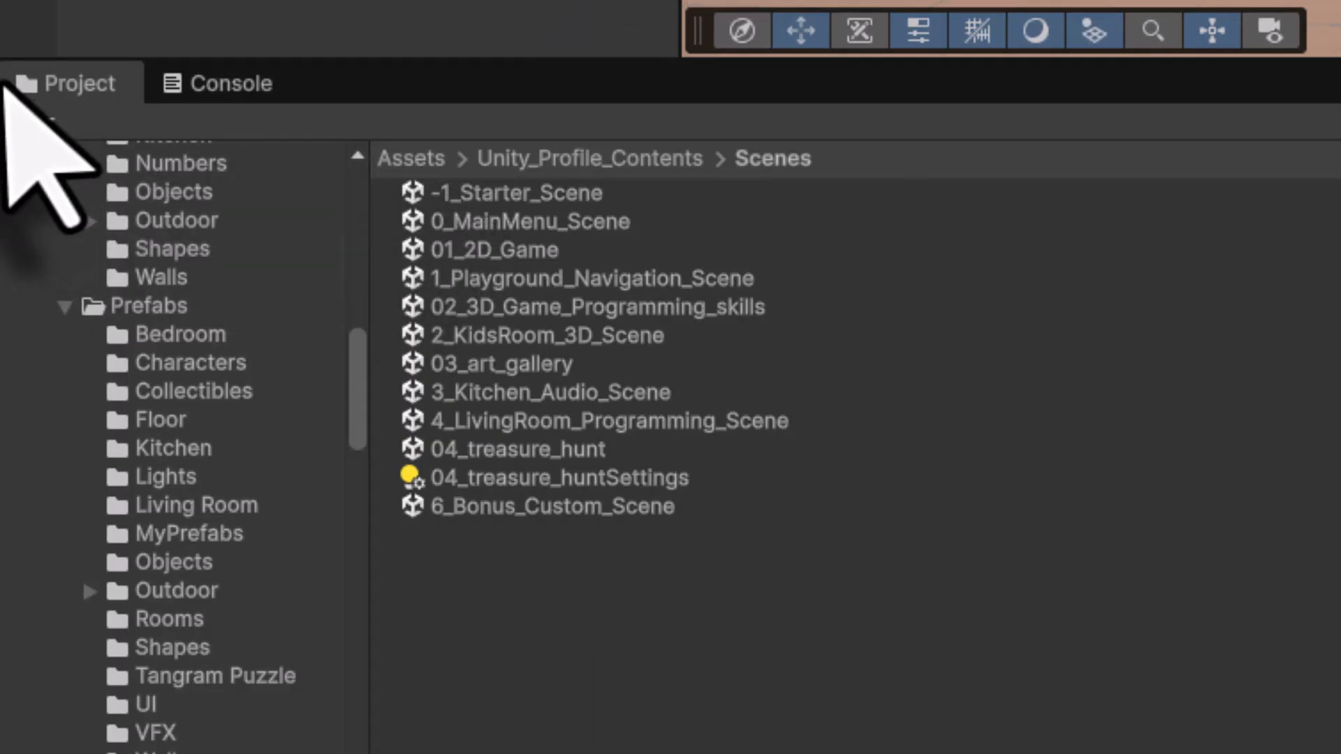
- Attach the LoadSceneByIndex script from Source Files > Scripts to Remaining_Collectibles_UI
left_click(404, 161)
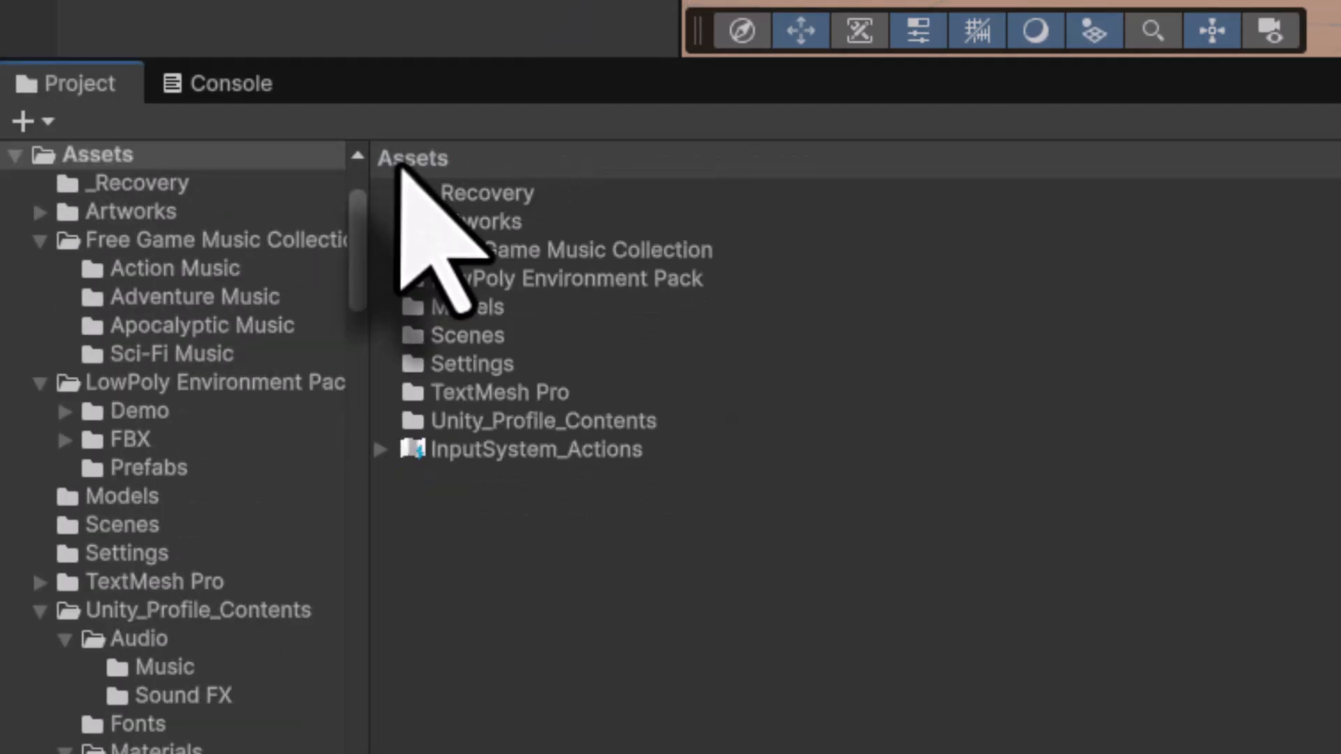
double_click(529, 419)
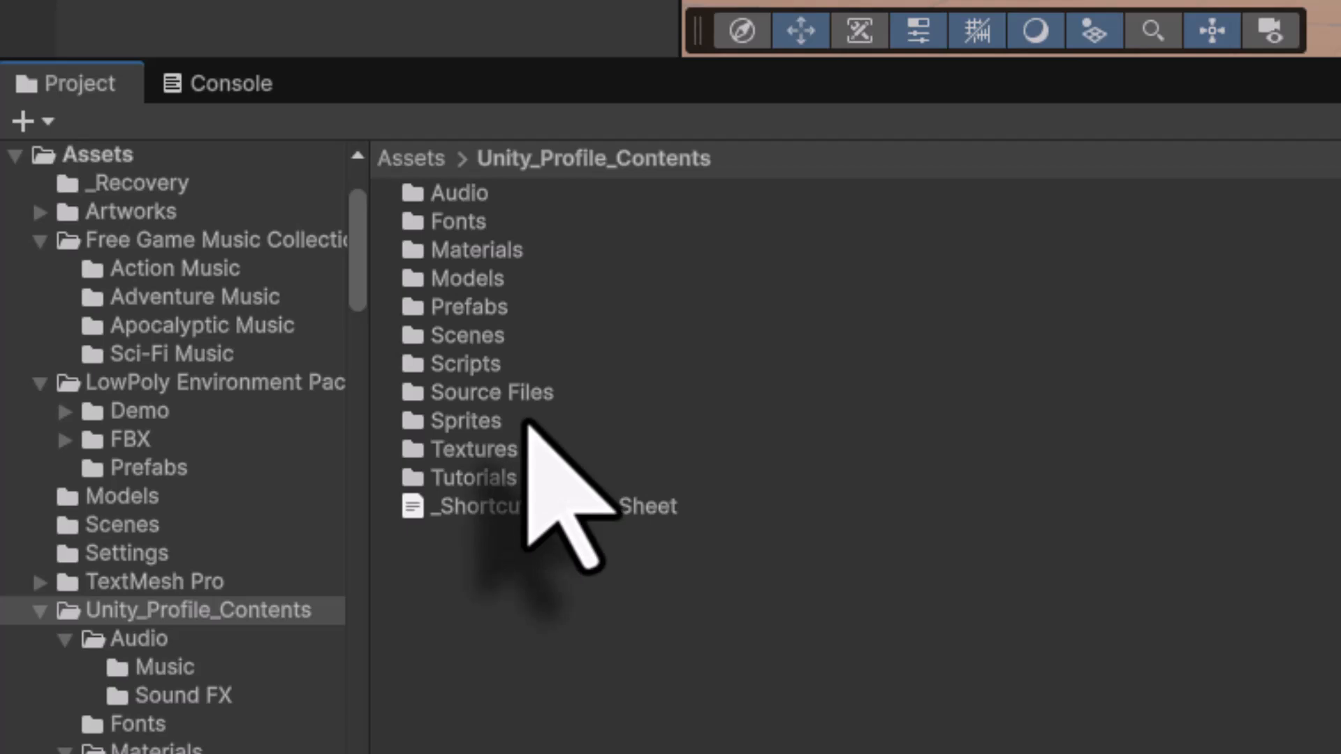
double_click(515, 389)
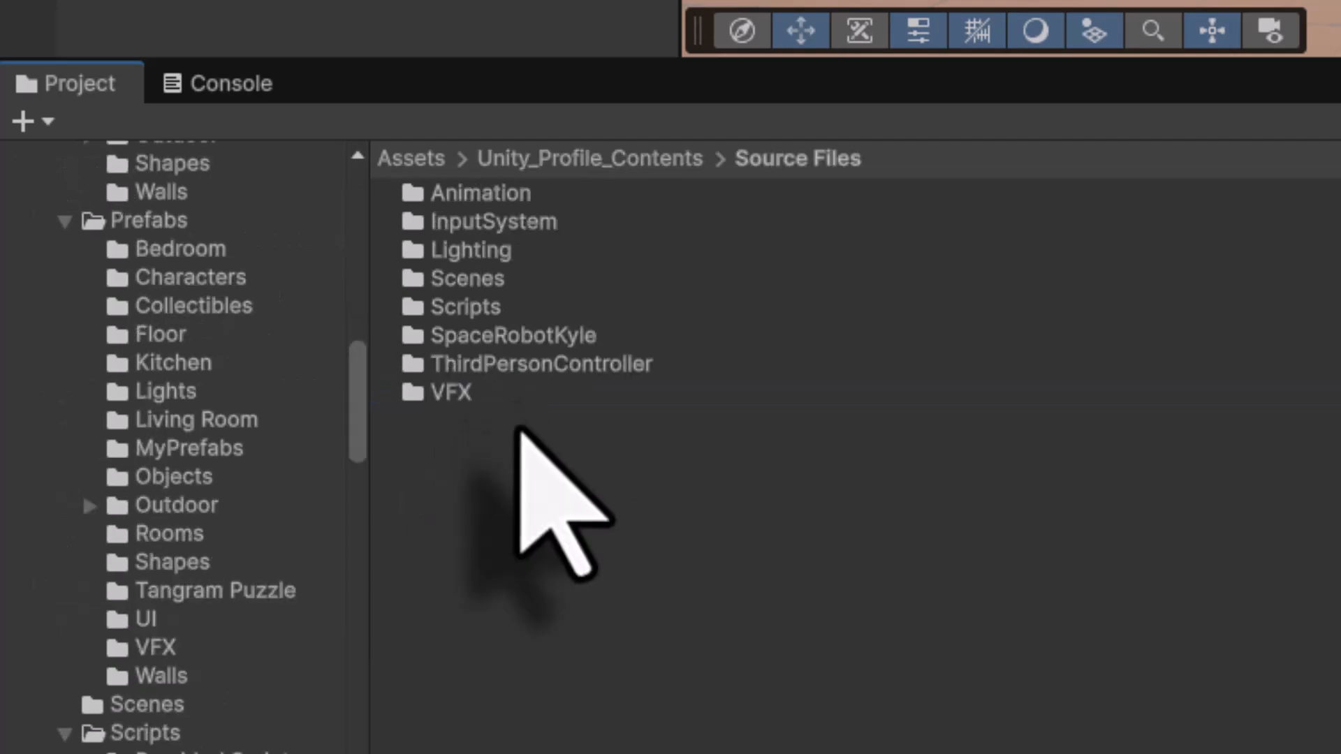
double_click(468, 302)
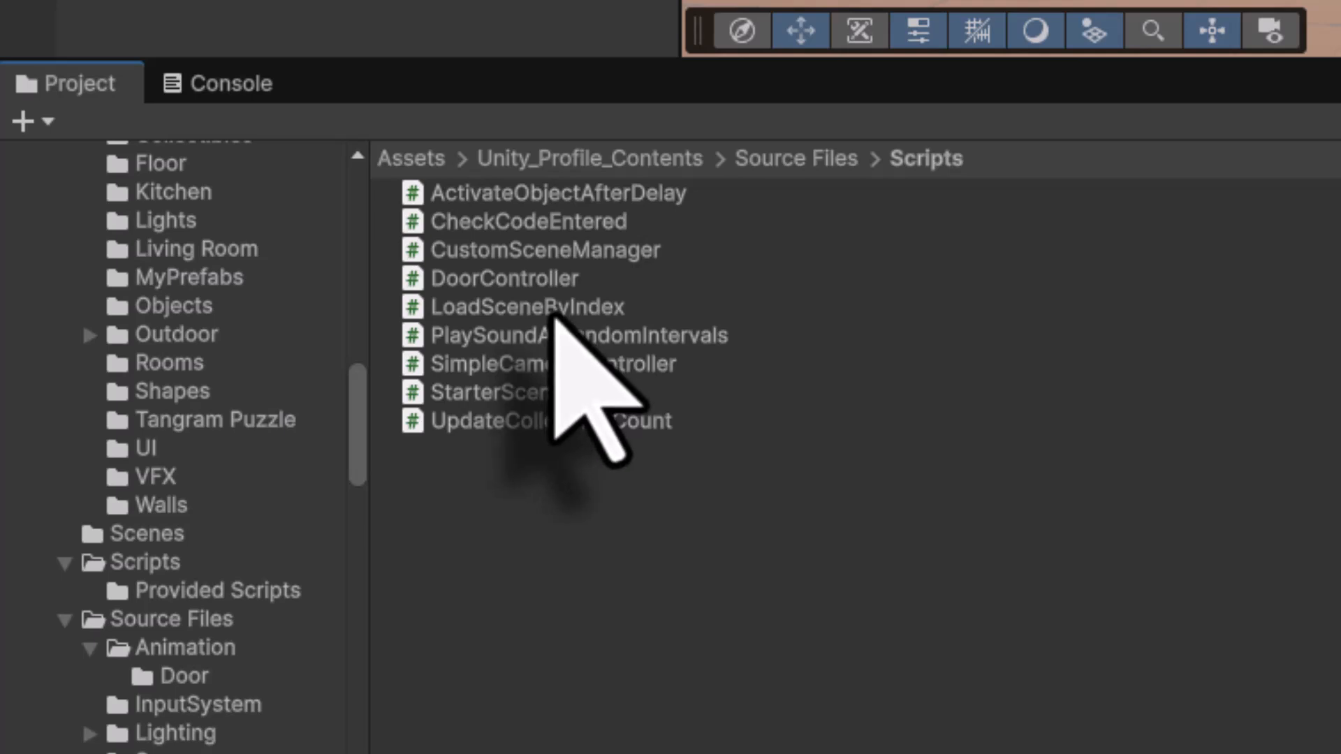
left_click_drag(555, 313, 437, 0)
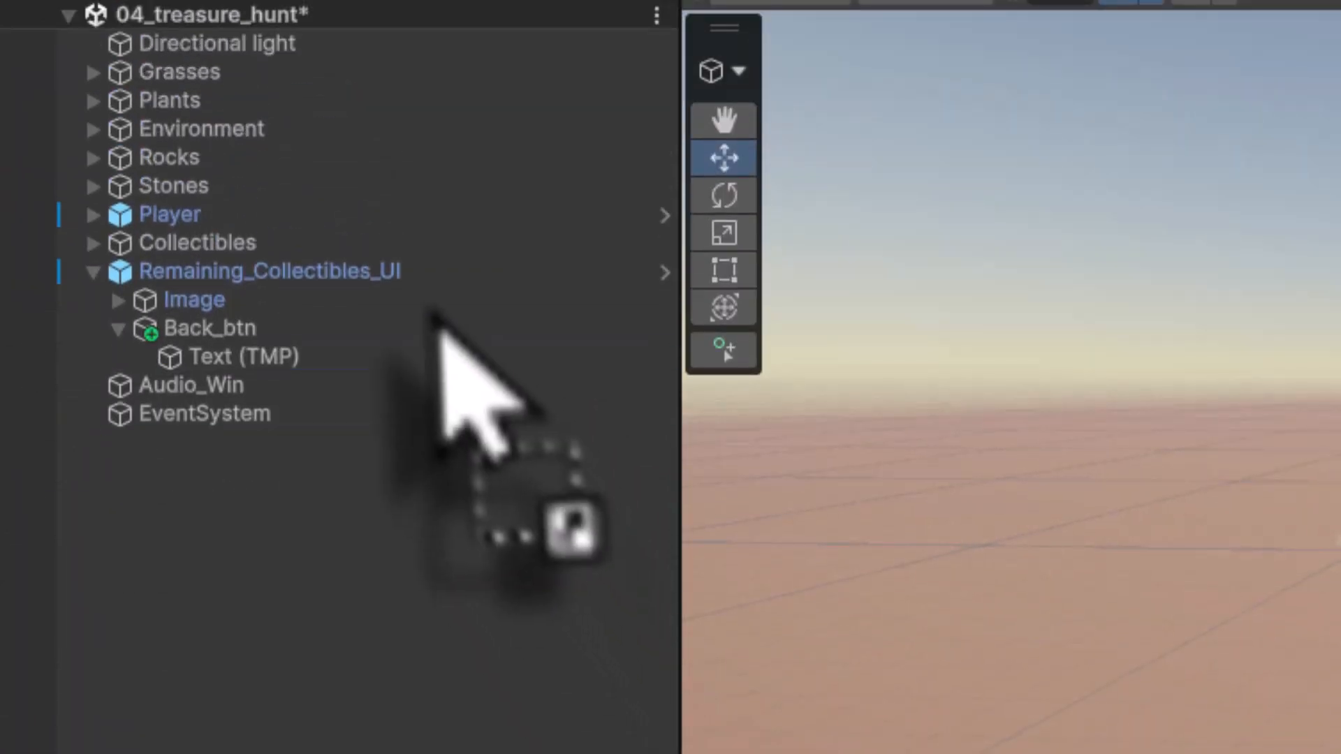
left_click_drag(432, 315, 369, 283)
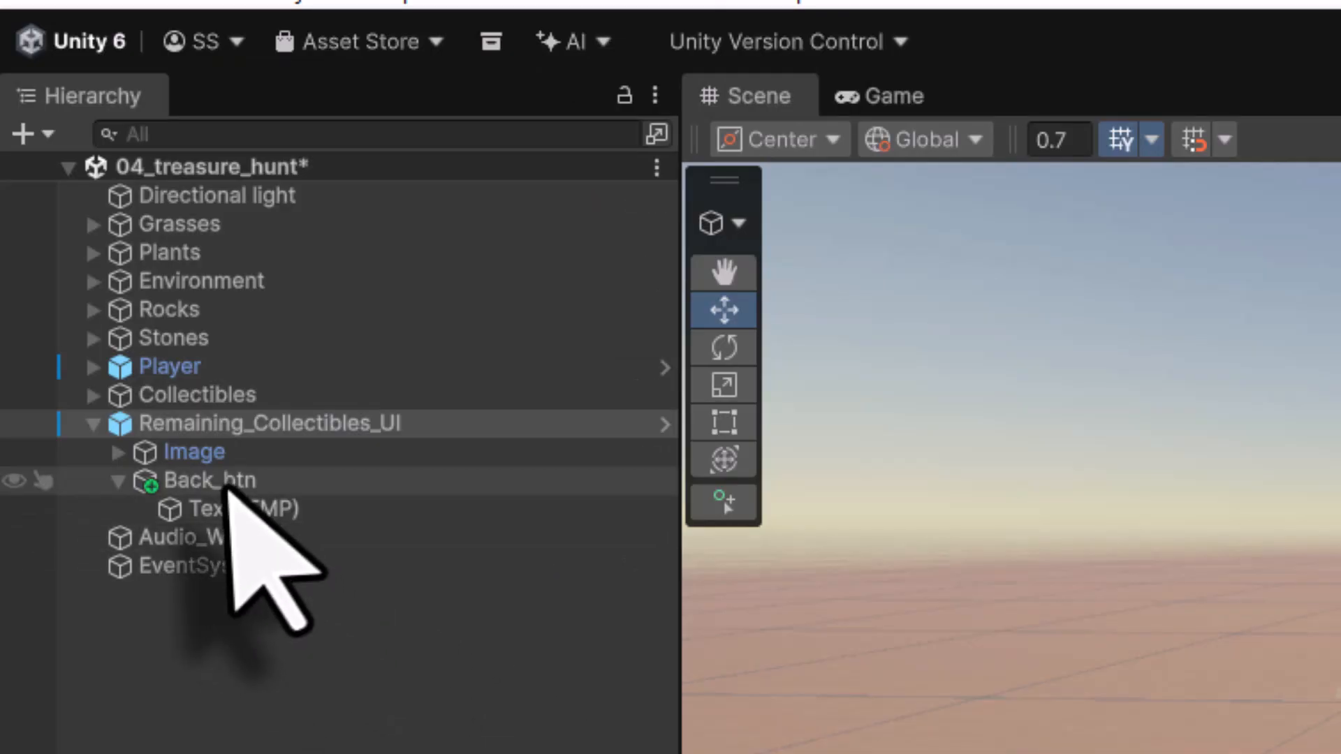
- Add an On Click event to Back_btn targeting Remaining_Collectibles_UI and calling LoadSceneByIndex.LoadScene
left_click(225, 482)
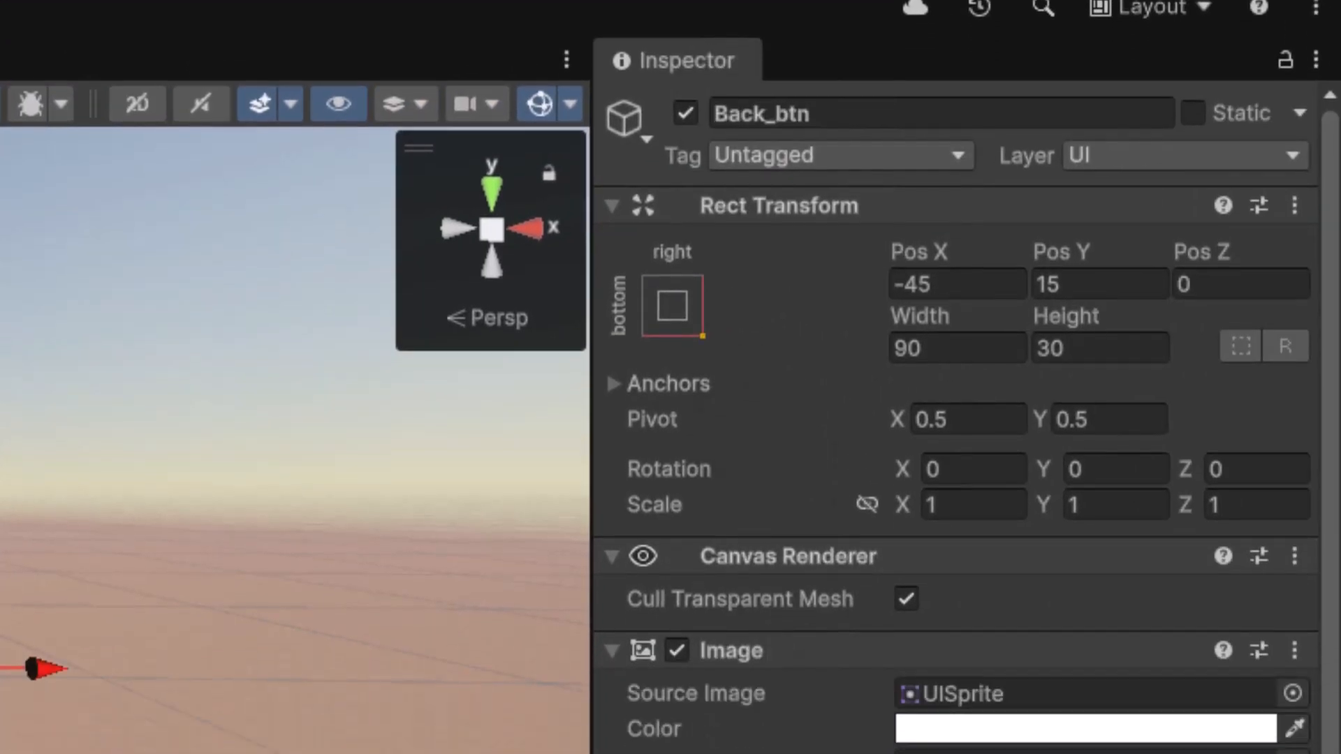
scroll(825, 515, "down", 3)
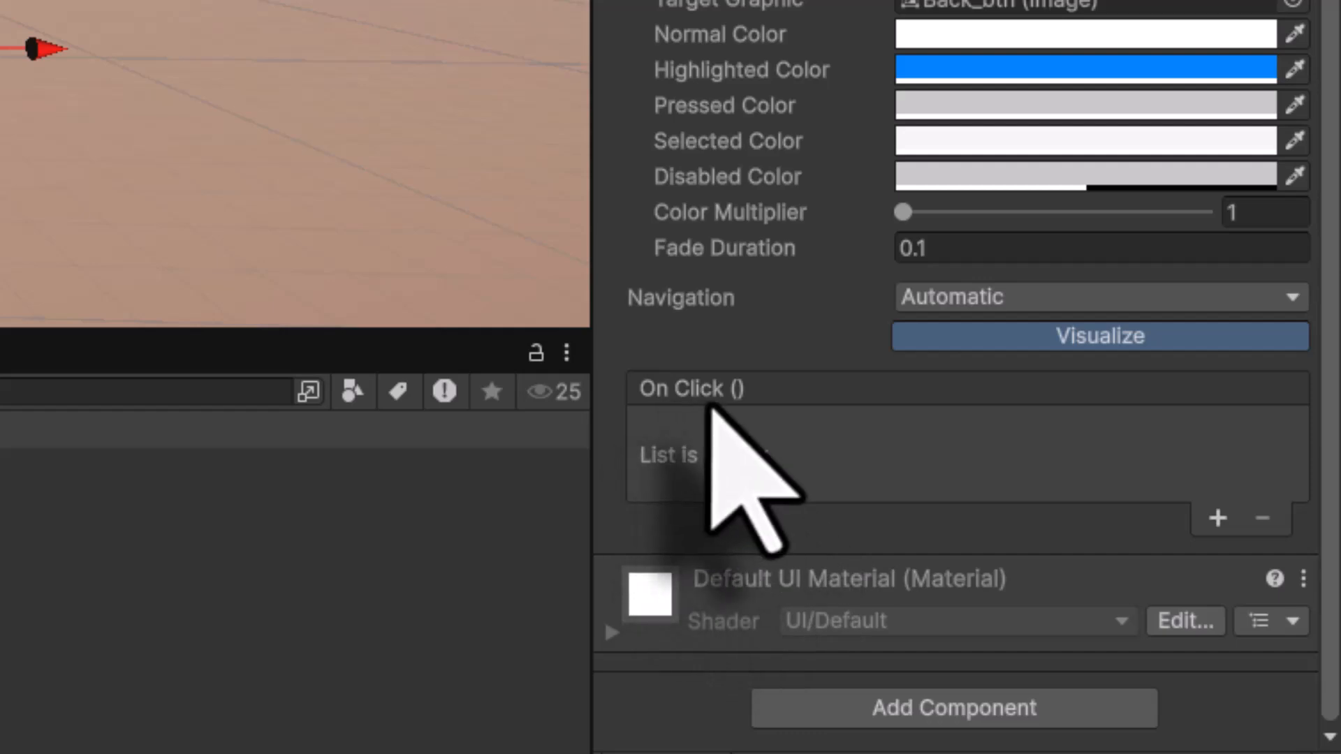
left_click(1218, 518)
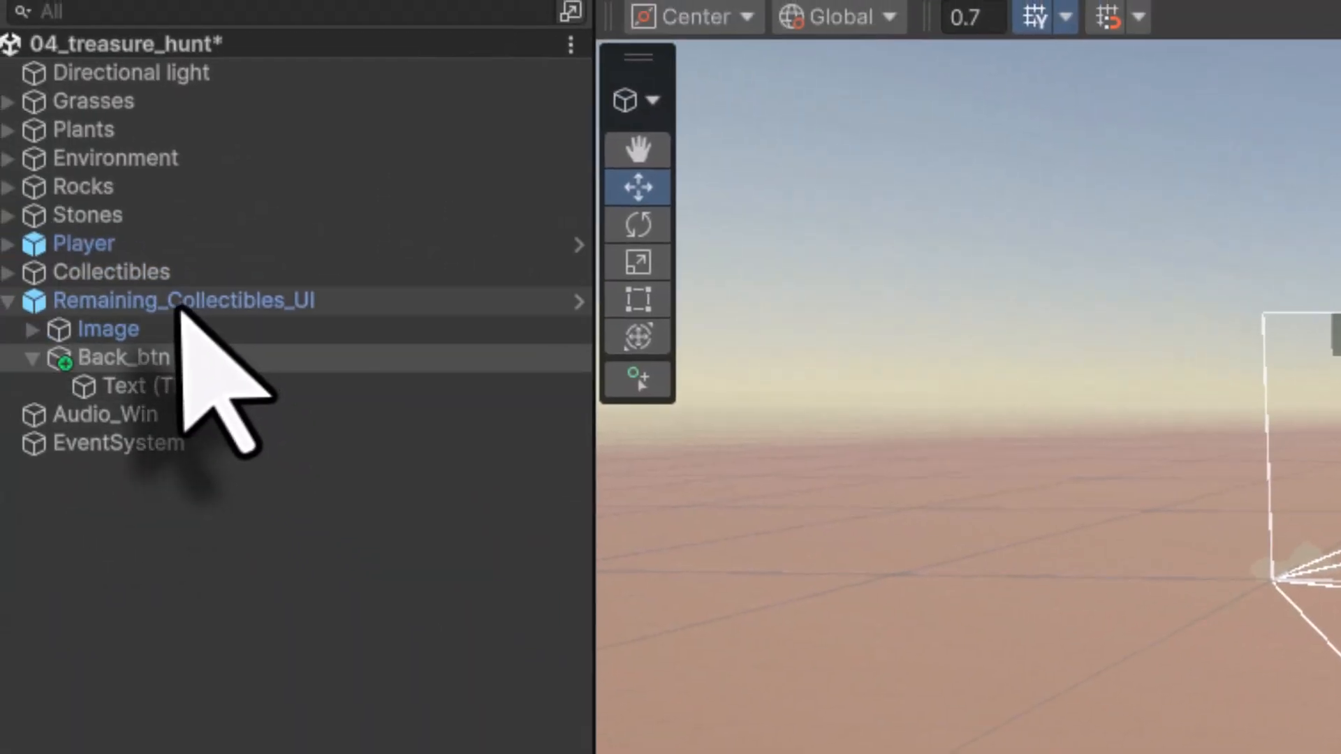
left_click_drag(180, 307, 1016, 579)
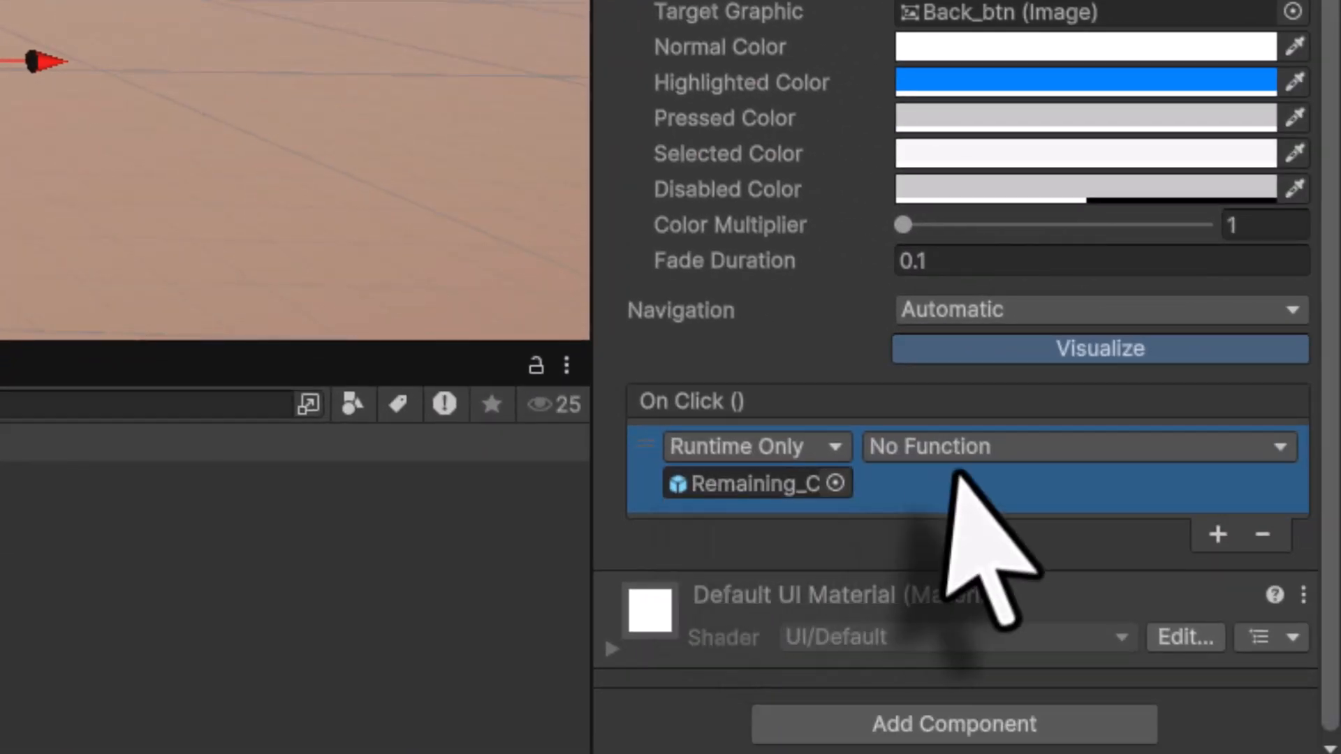
left_click(944, 449)
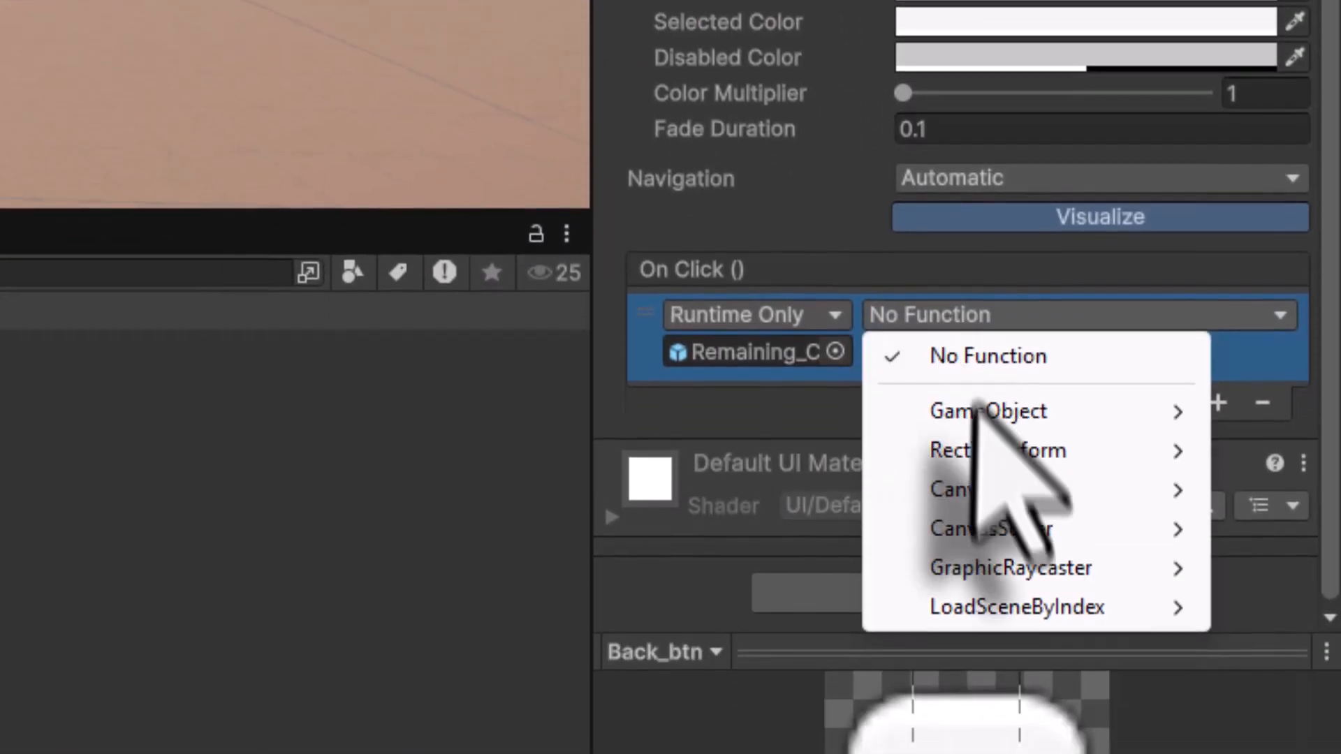
mouse_move(1000, 609)
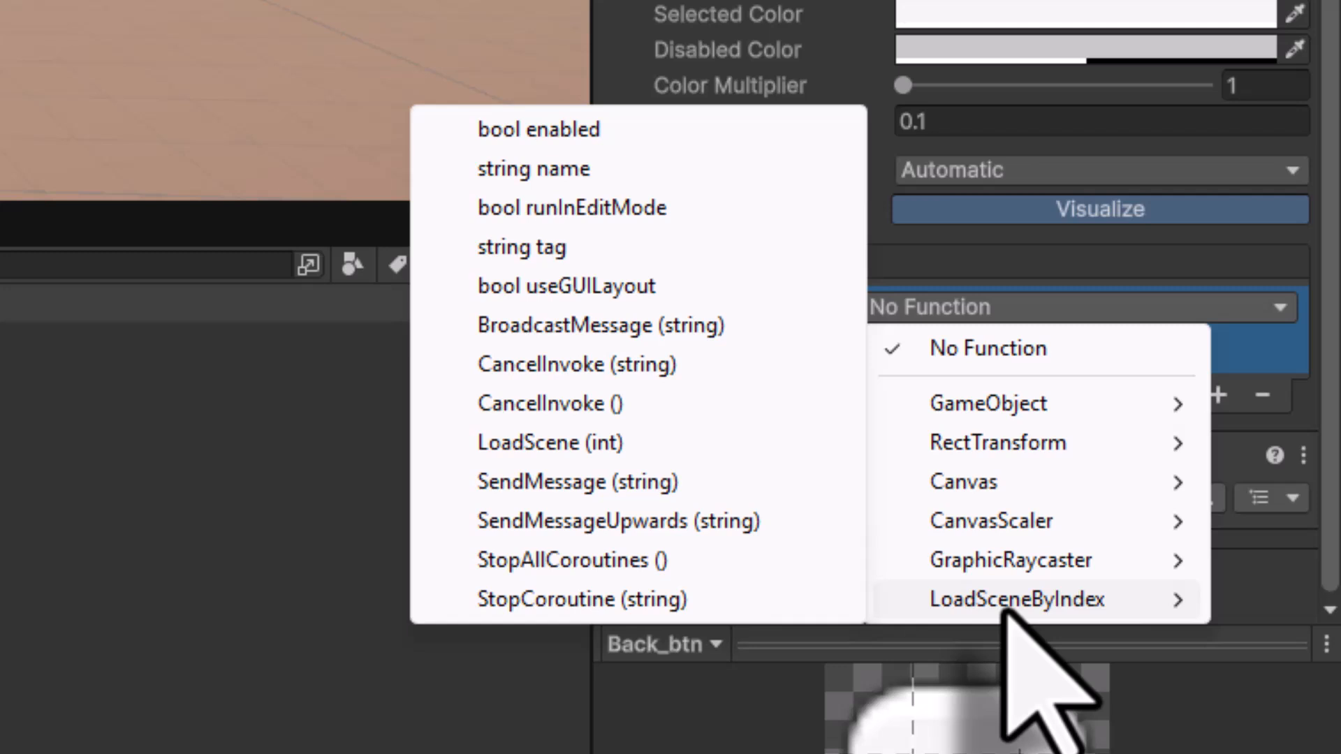
left_click(589, 447)
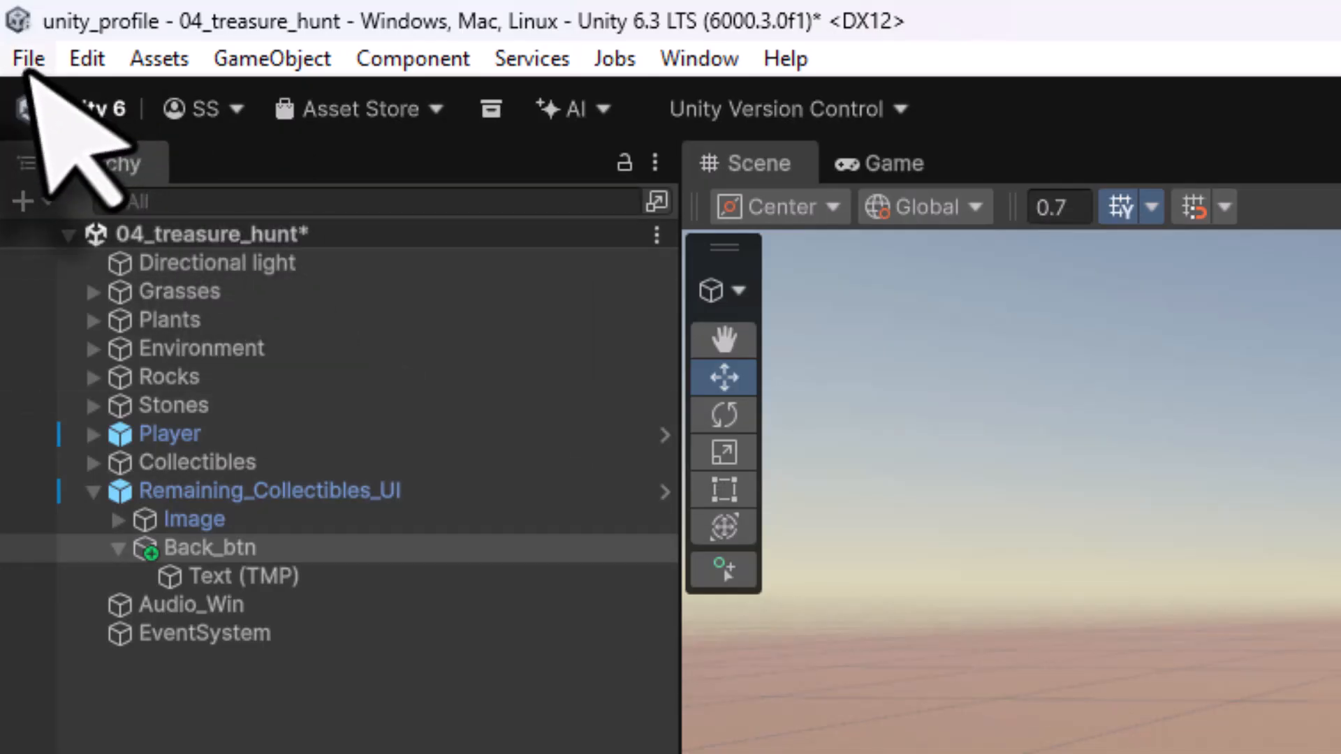
- Save the scene and test the Back button in Play mode
left_click(28, 58)
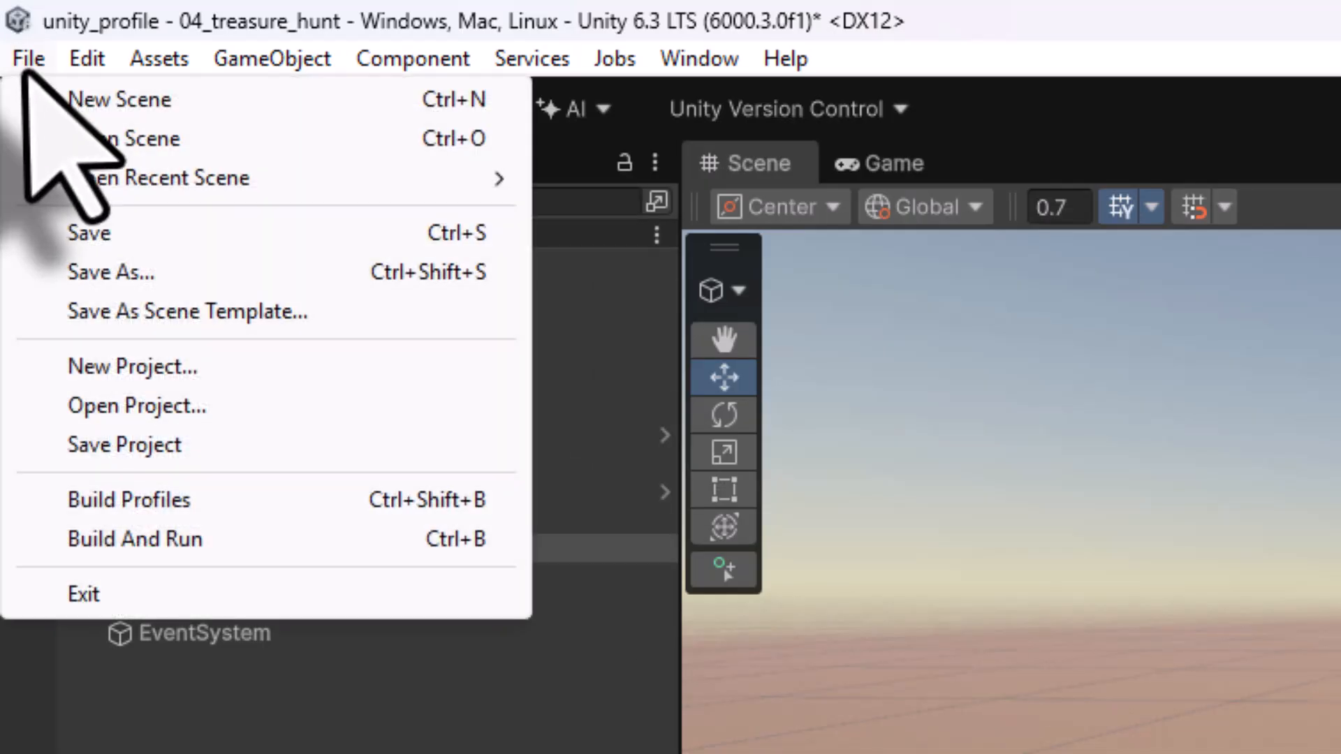
left_click(69, 233)
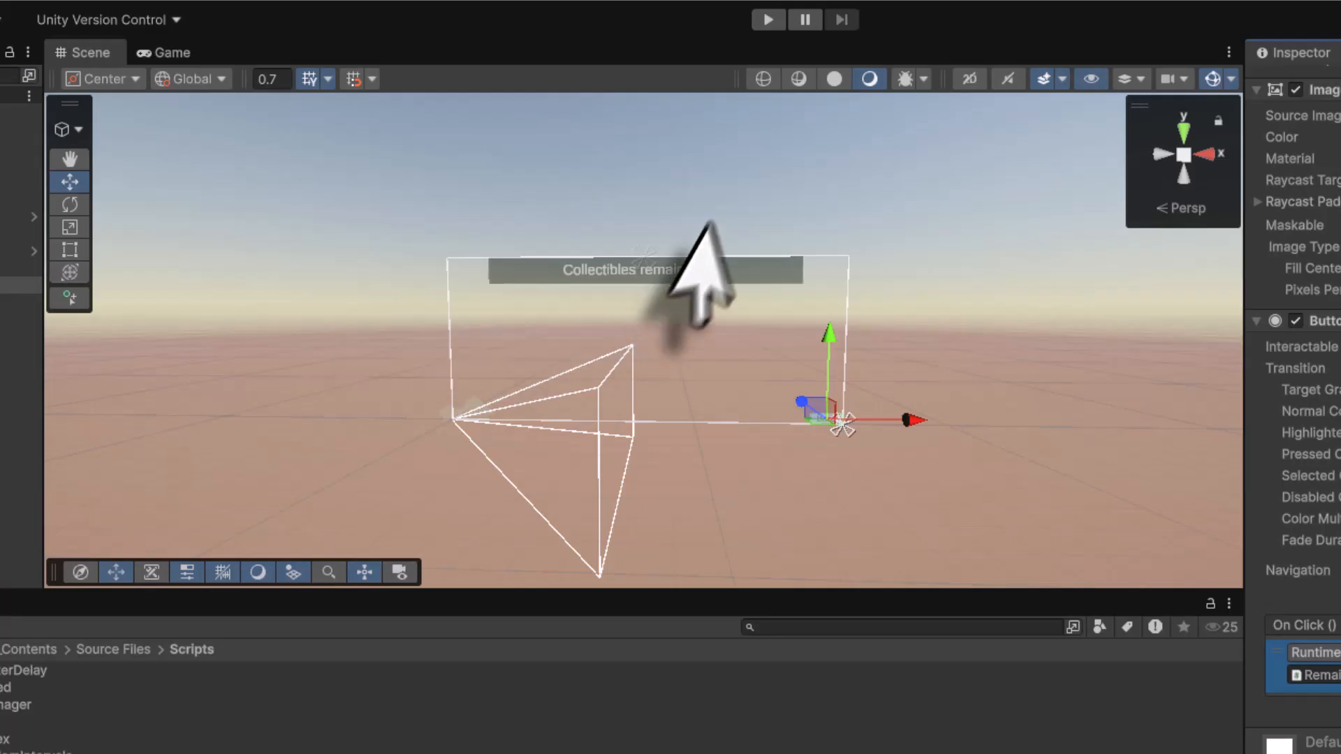
left_click(769, 20)
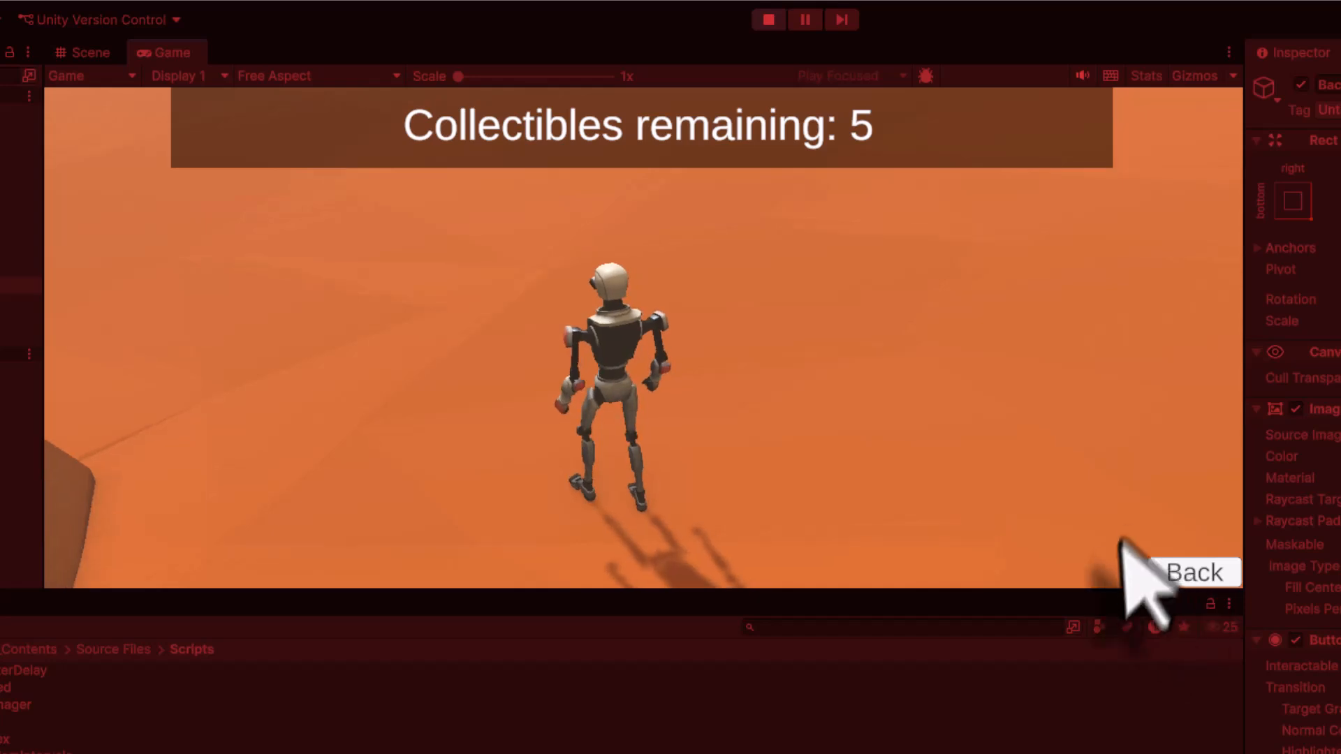
left_click(1209, 574)
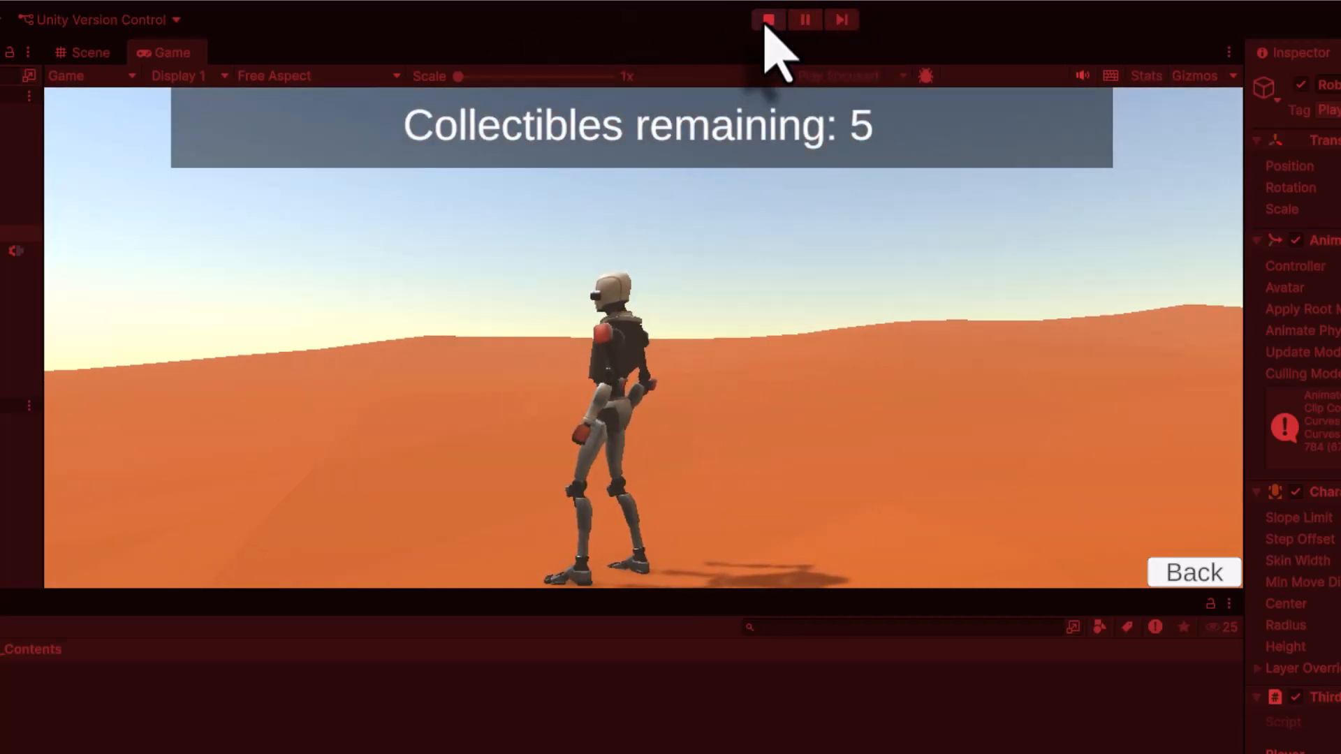
left_click(768, 19)
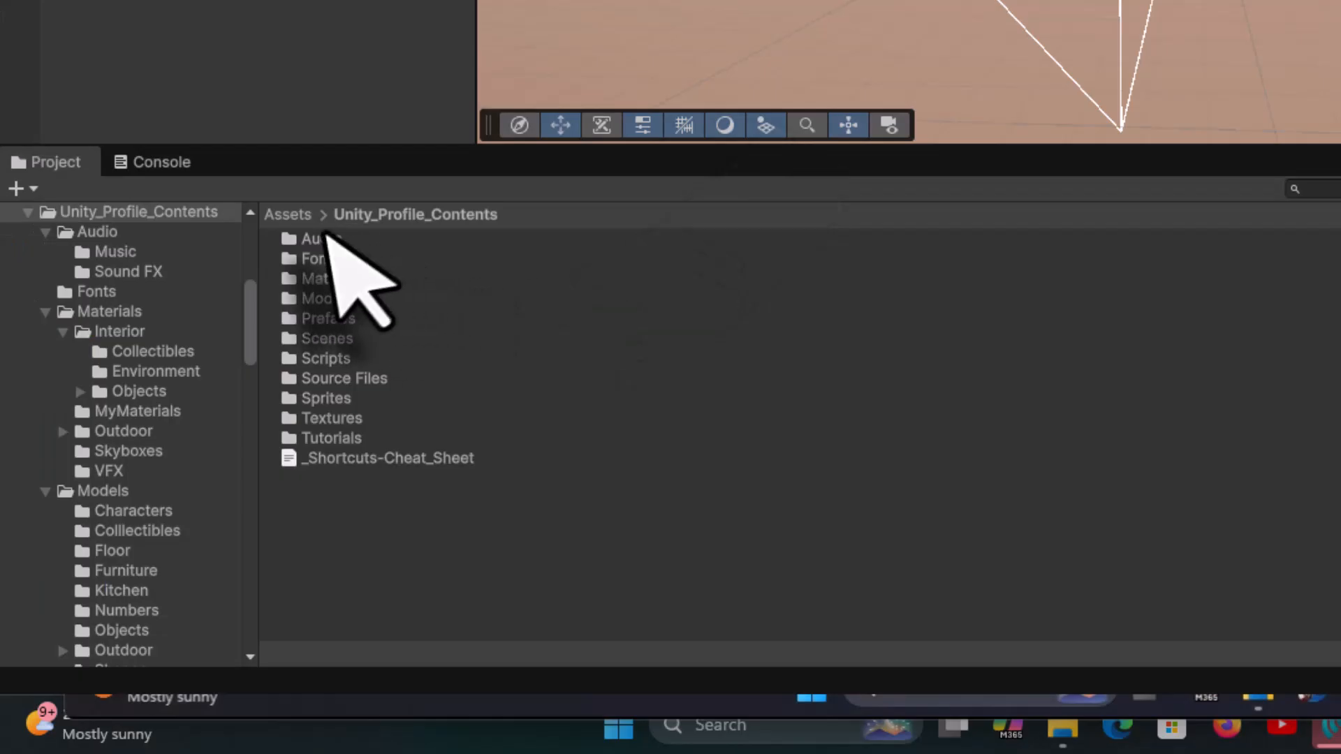
- Open the ThirdPersonController script from Unity_Profile_Contents > Source Files > ThirdPersonController > Scripts
left_click(293, 215)
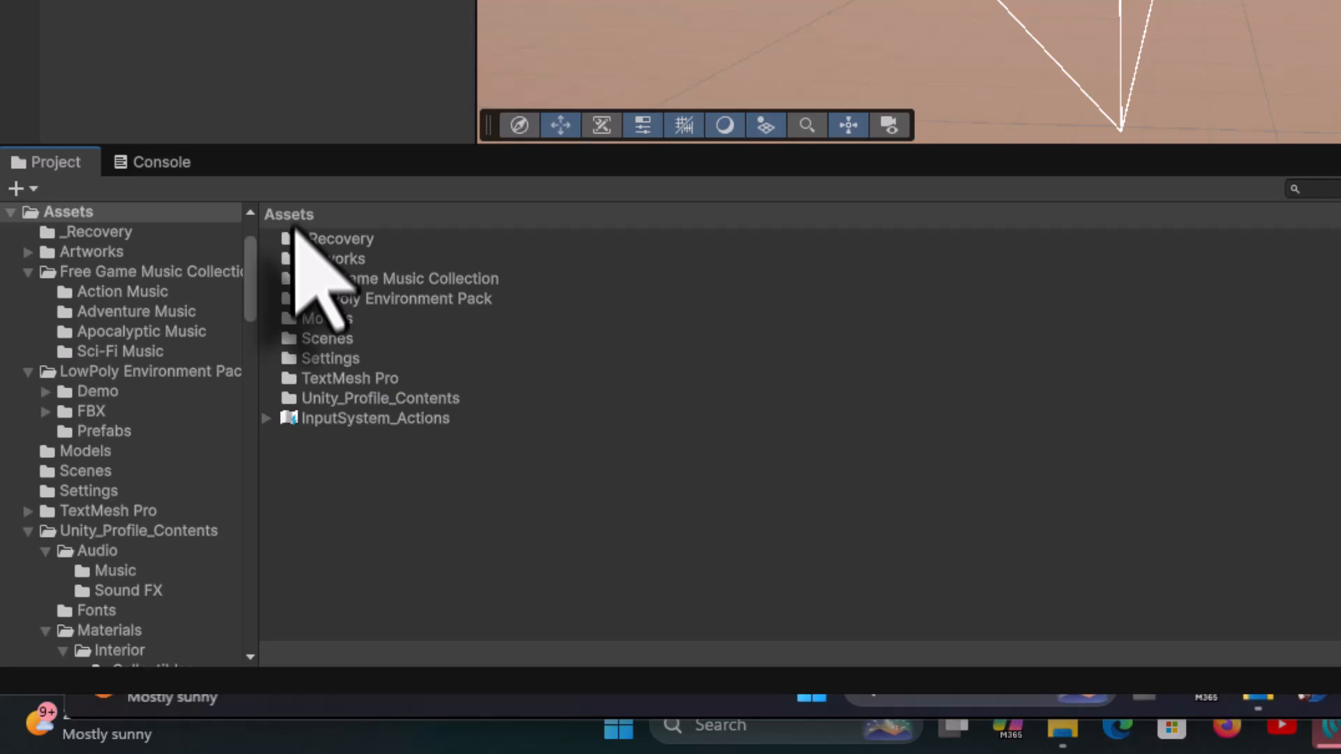
left_click(360, 400)
double_click(360, 400)
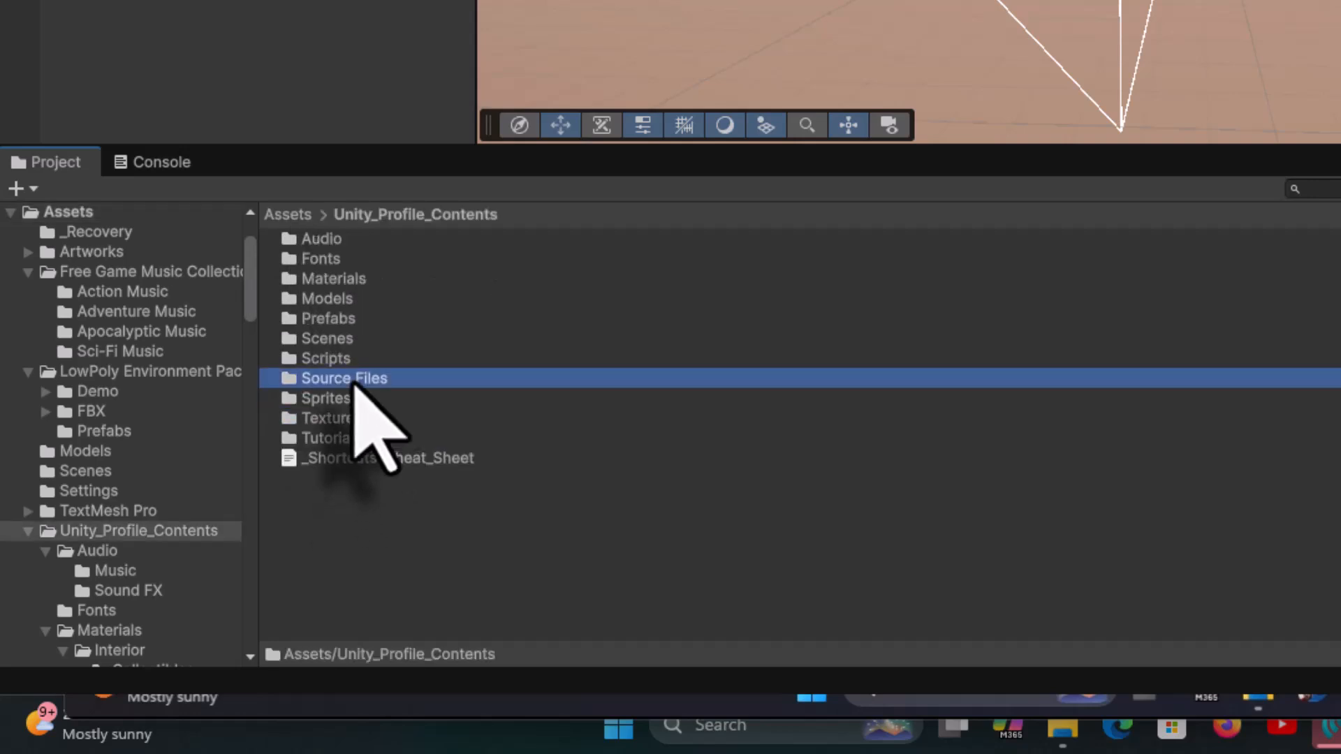
double_click(355, 377)
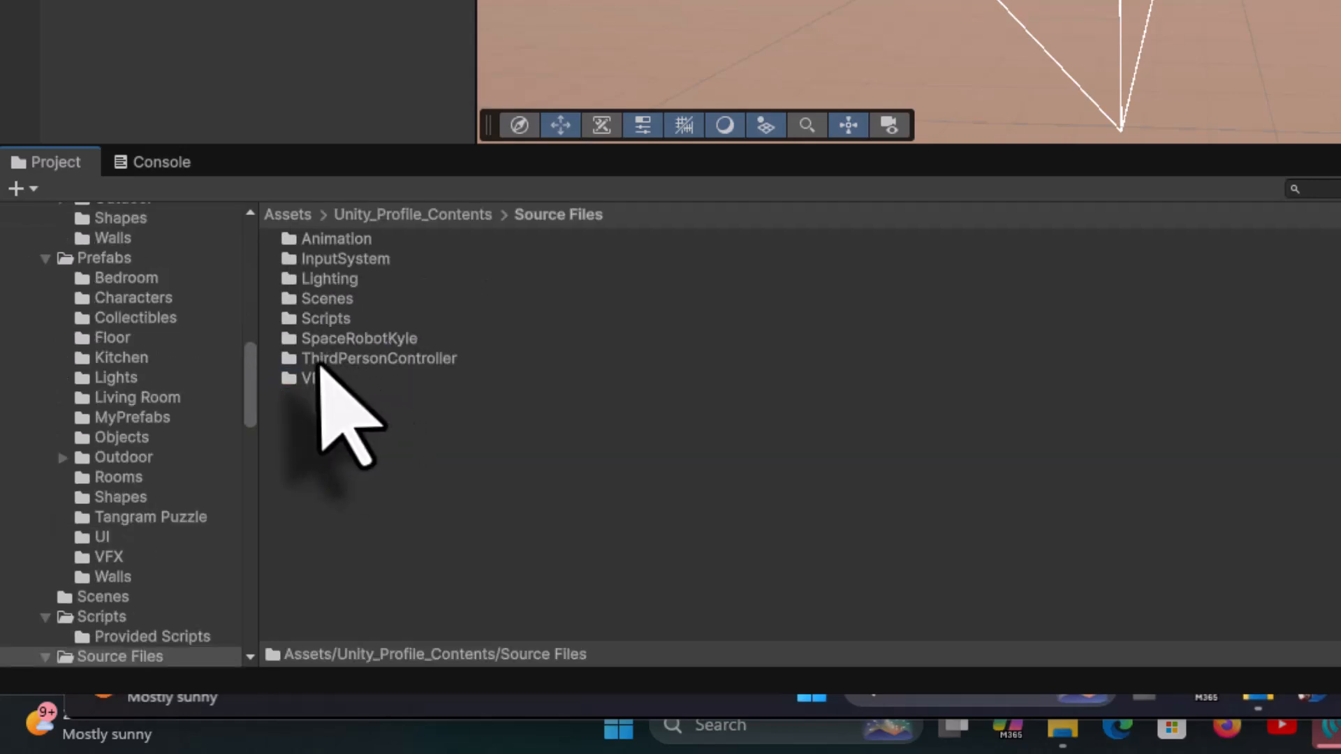
left_click(351, 360)
double_click(358, 360)
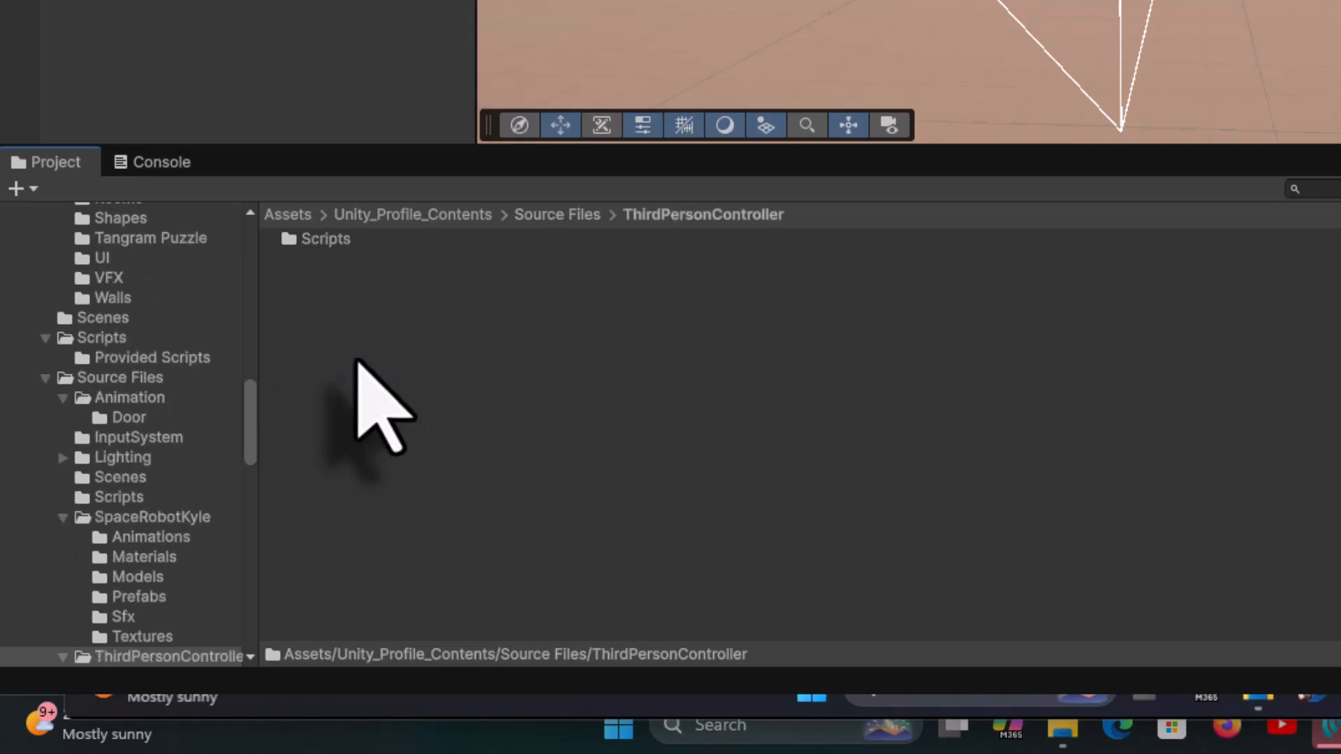
double_click(335, 245)
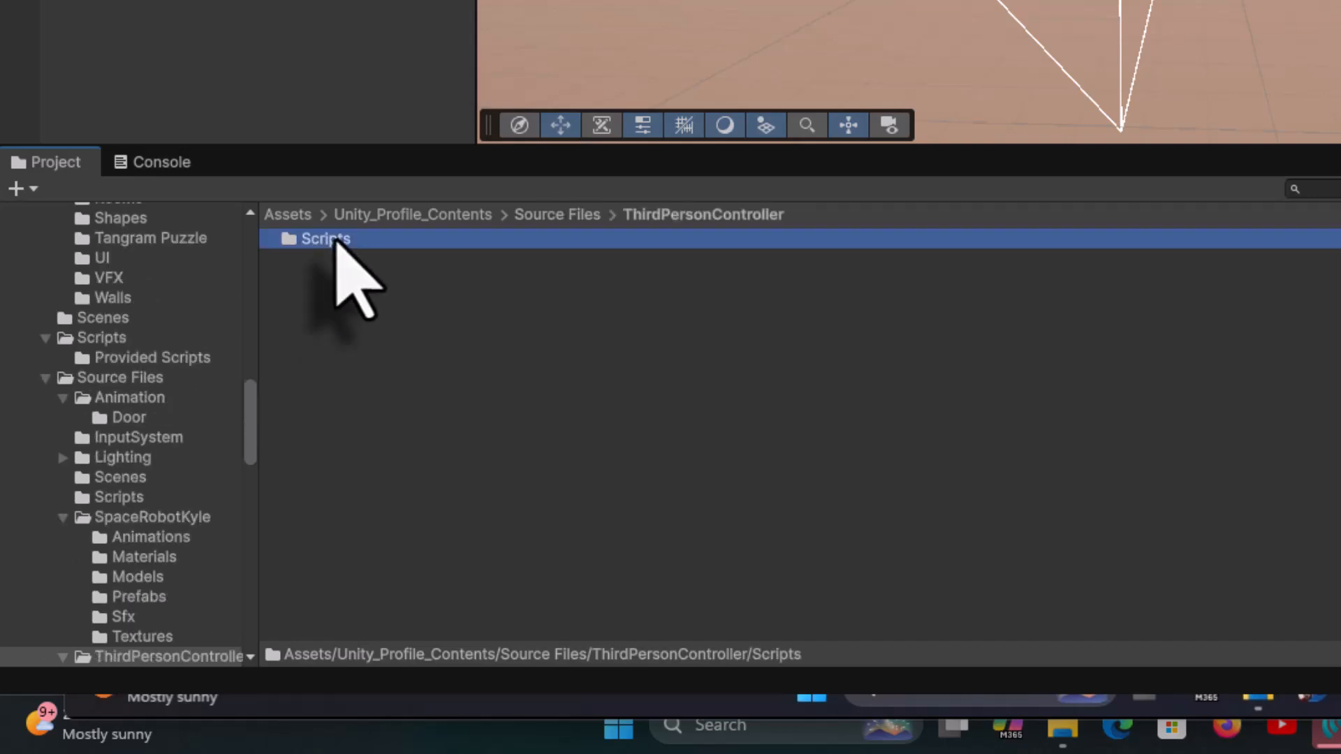
left_click(412, 261)
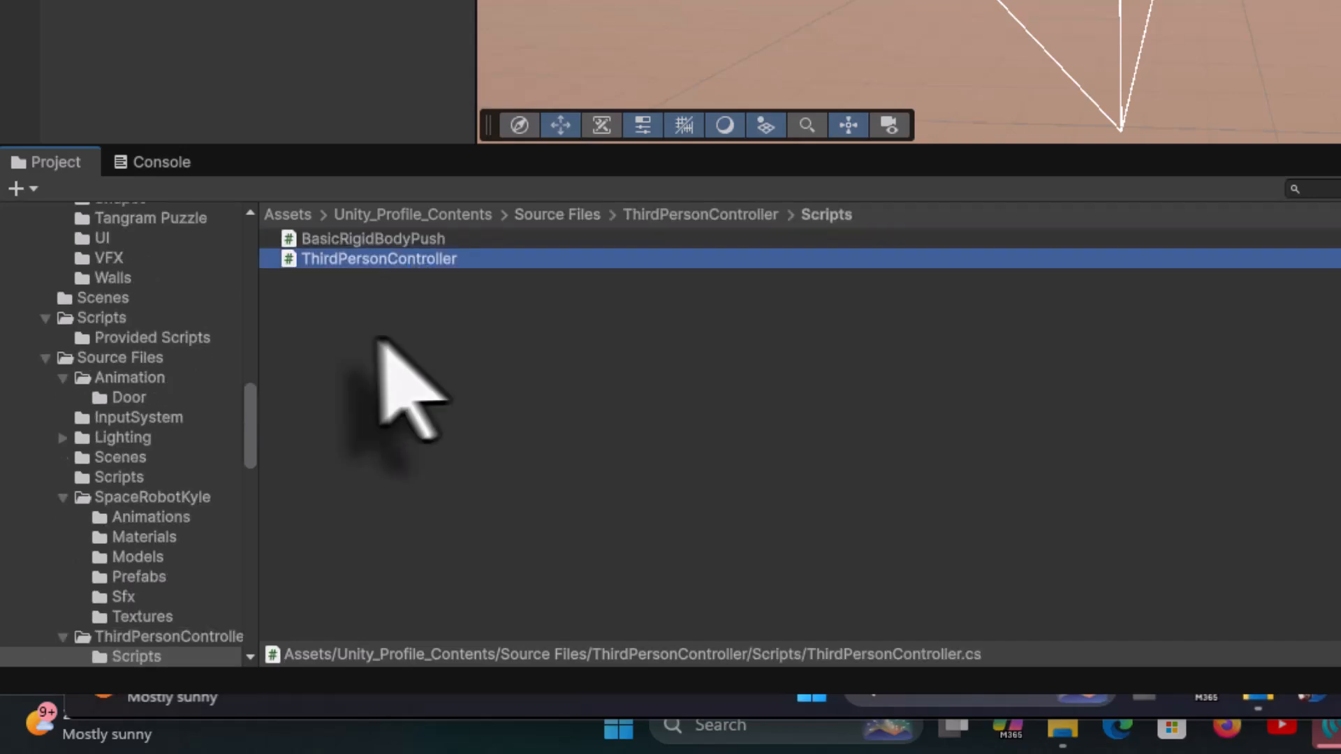
double_click(290, 260)
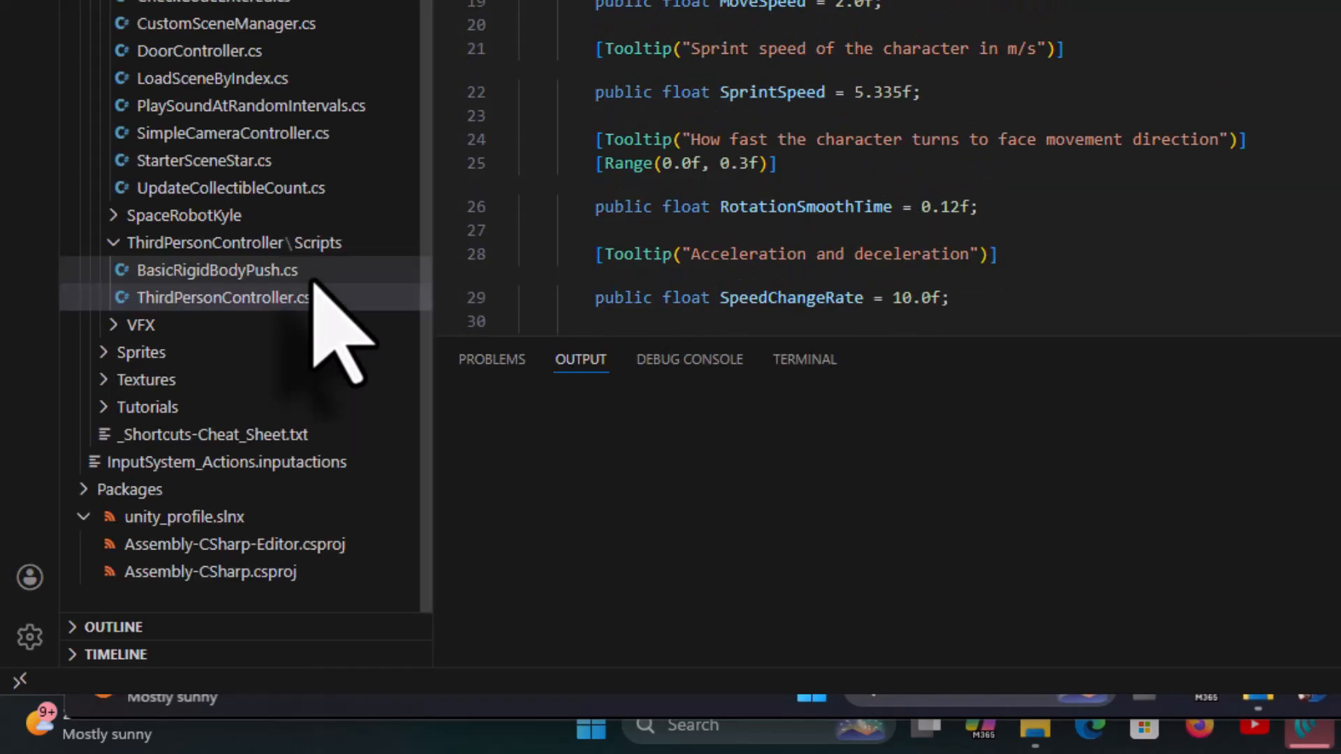
- Switch to the browser and download cursor_lock_lines.txt from the Patreon post's attachments
scroll(544, 394, "down", 10)
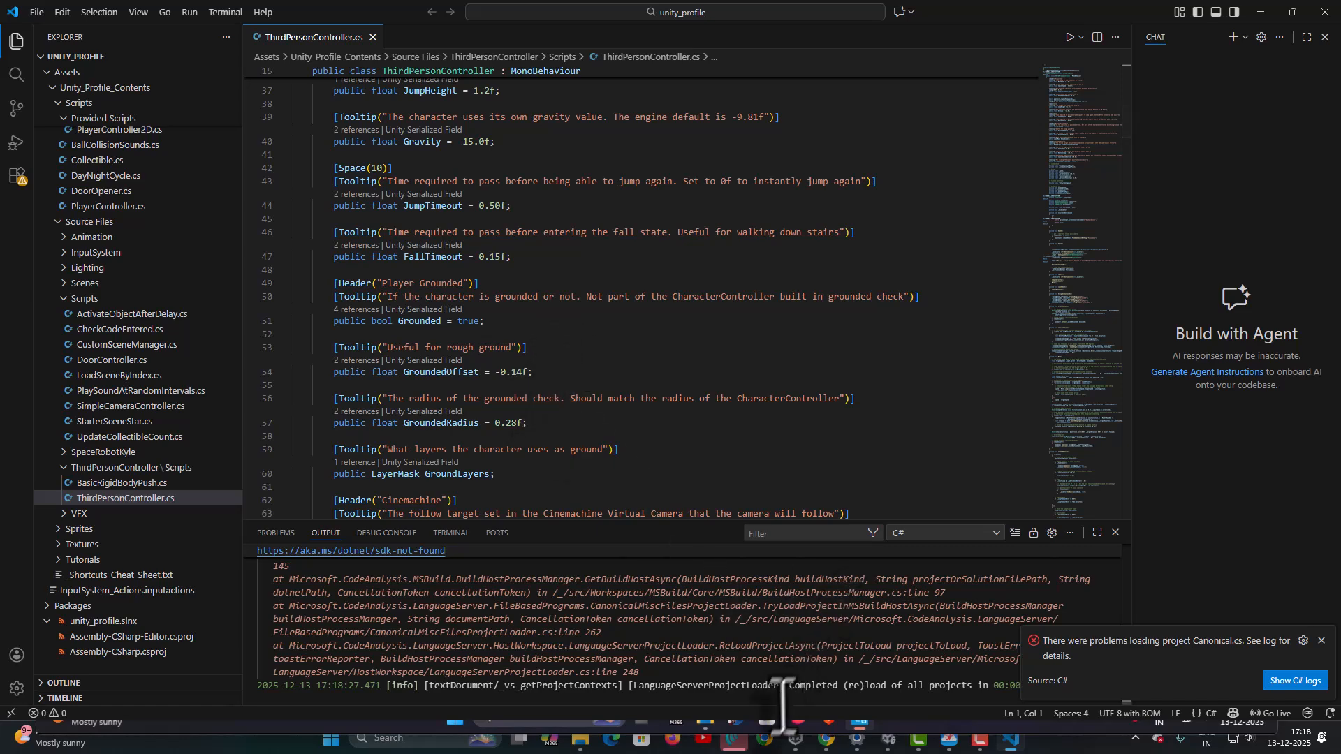
left_click(826, 739)
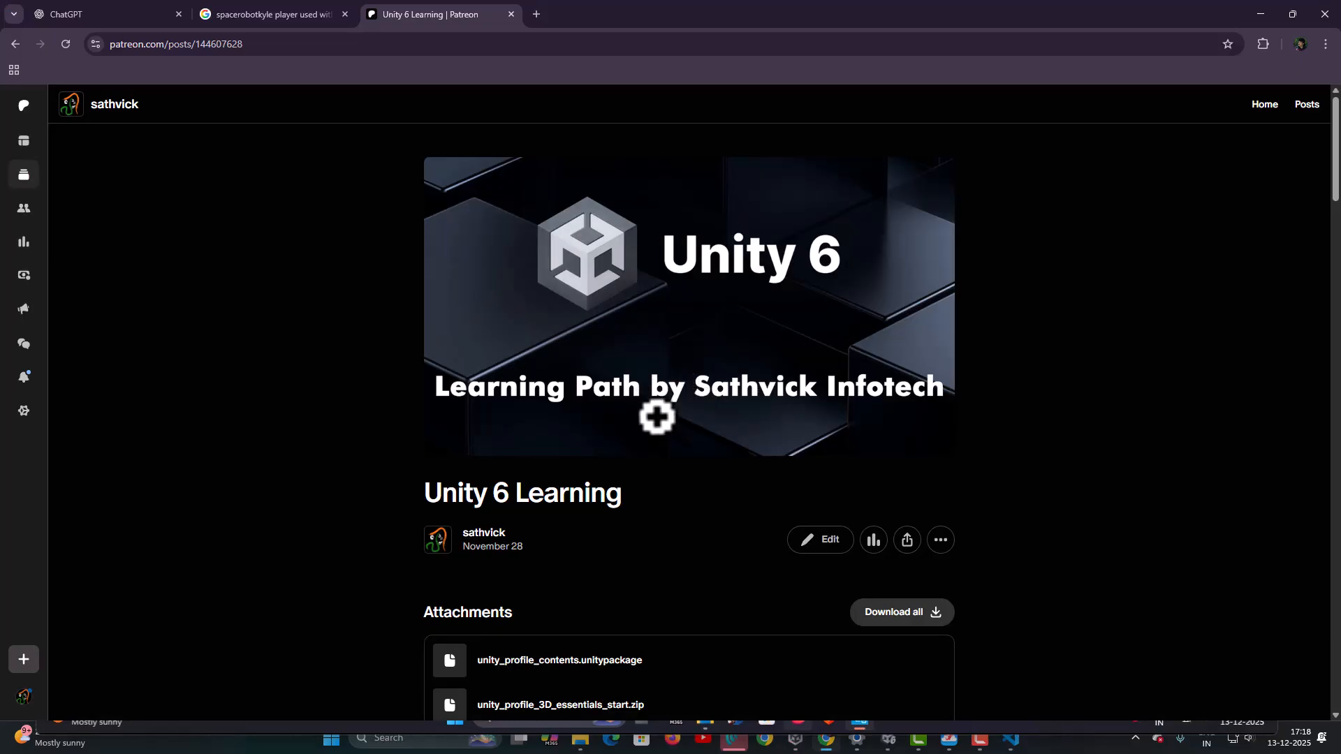
scroll(656, 417, "down", 20)
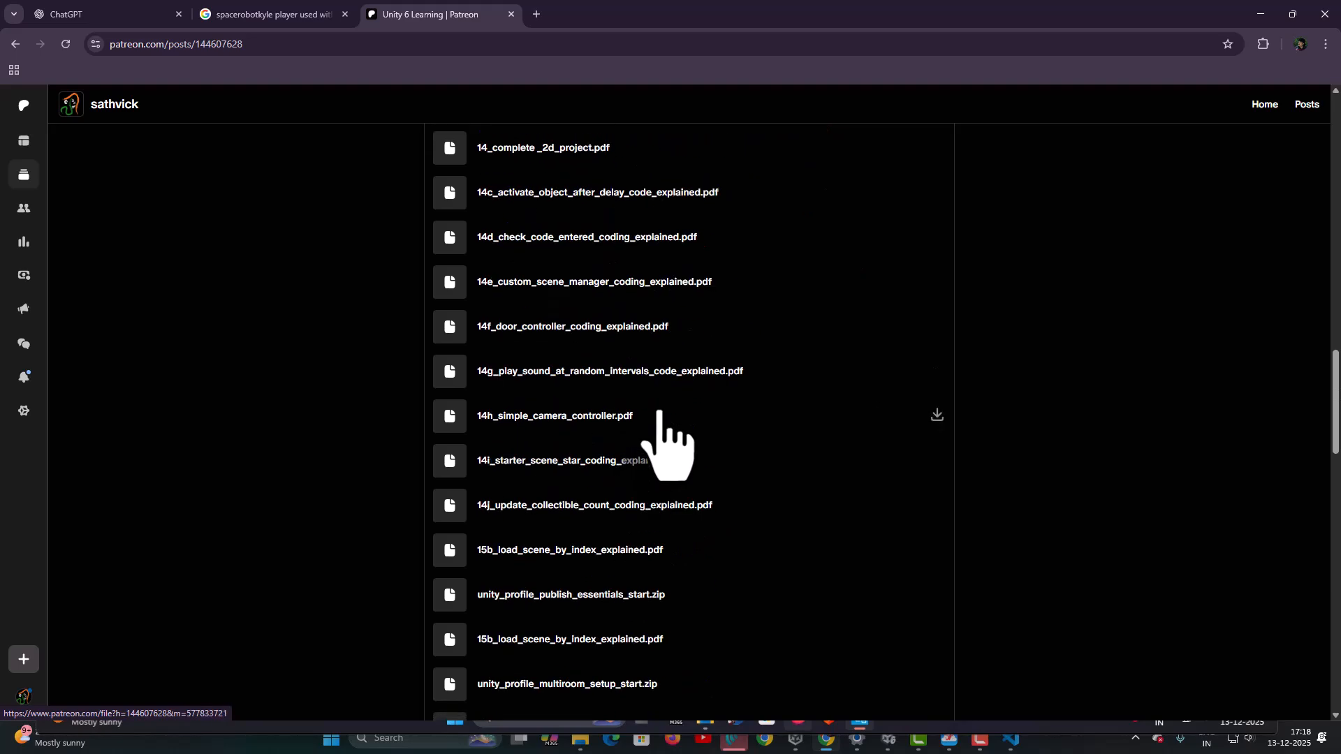
scroll(659, 413, "down", 10)
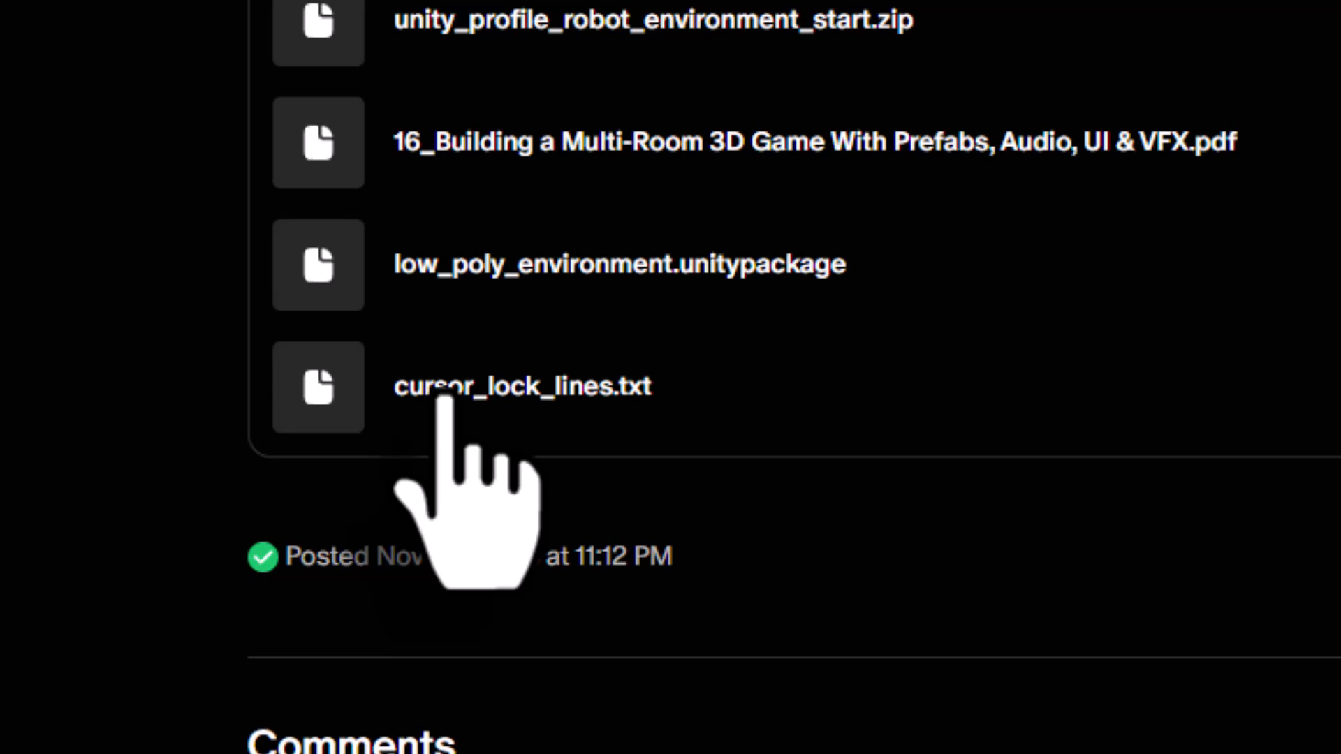
left_click(444, 397)
left_click(1195, 141)
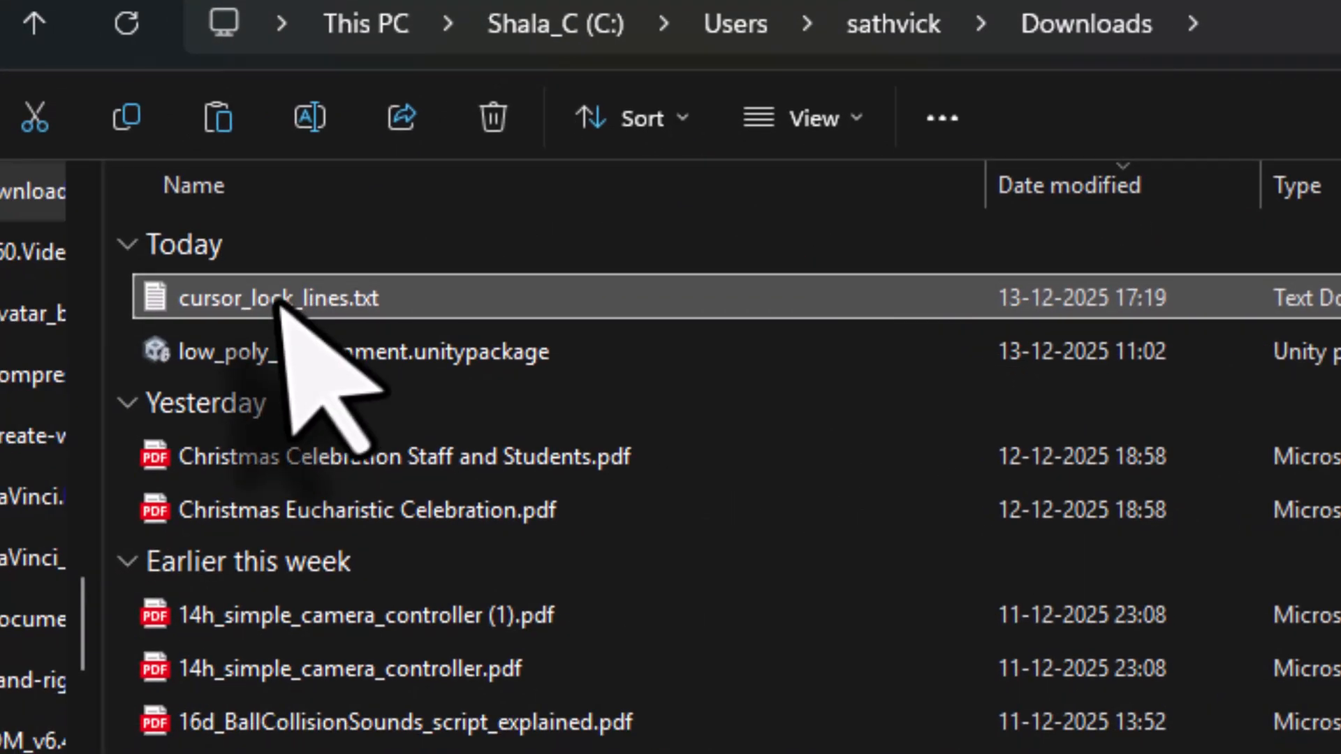
- Open the downloaded cursor_lock_lines.txt and copy both cursor lines
double_click(277, 303)
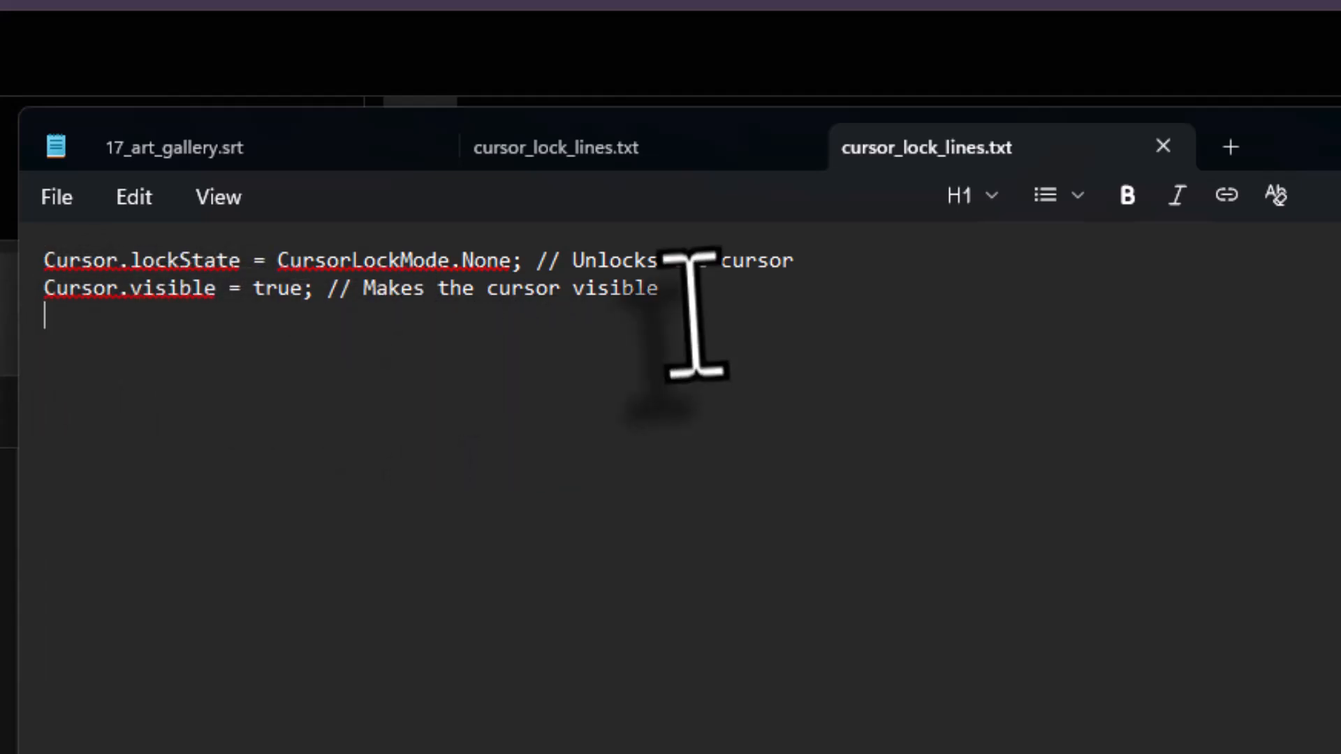
left_click_drag(694, 314, 63, 217)
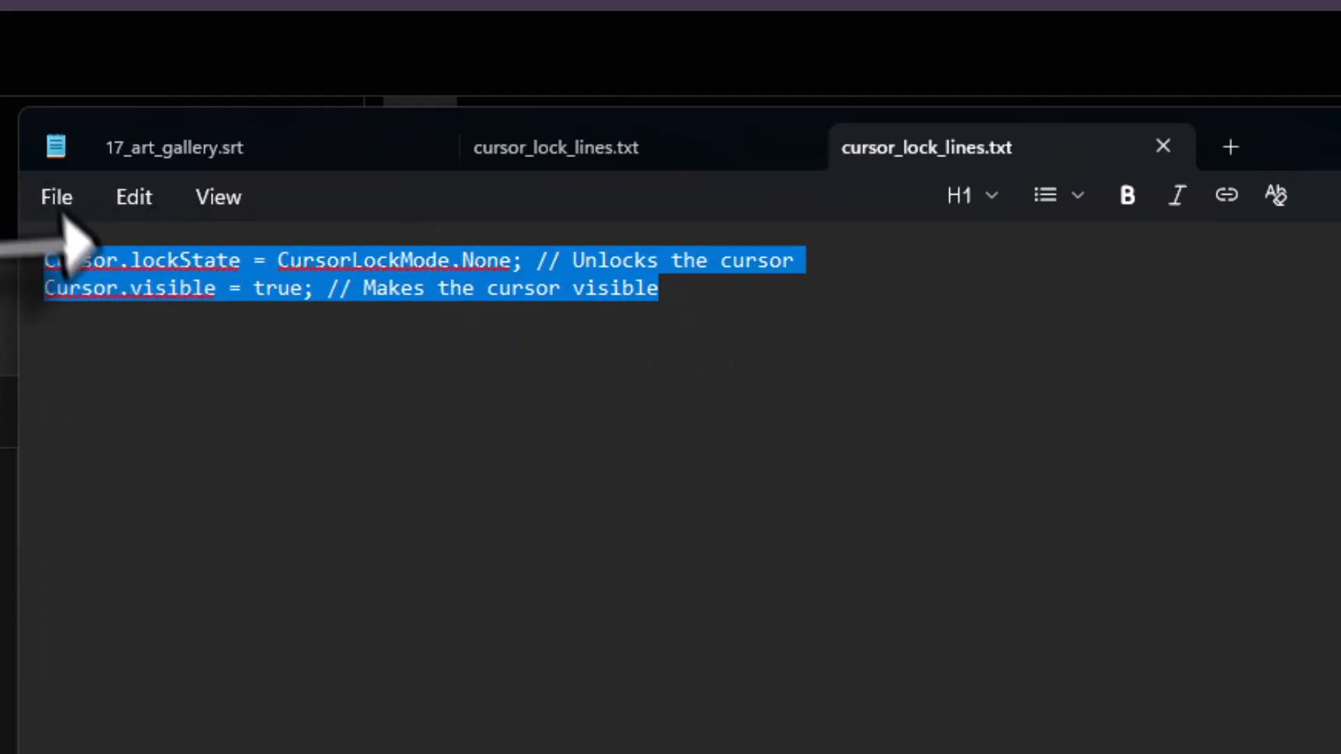
right_click(235, 262)
left_click(386, 292)
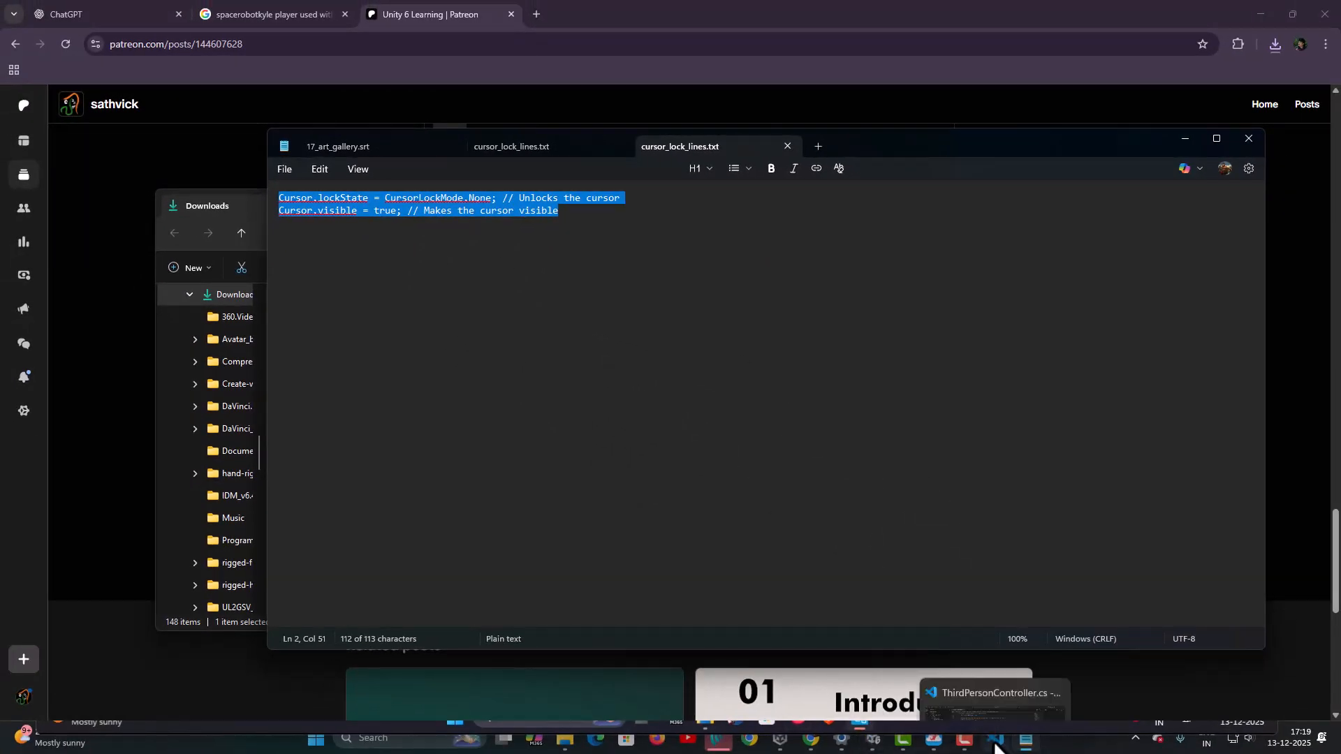
- Paste the cursor unlock and visibility lines at the start of Start() in ThirdPersonController and indent them
left_click(996, 742)
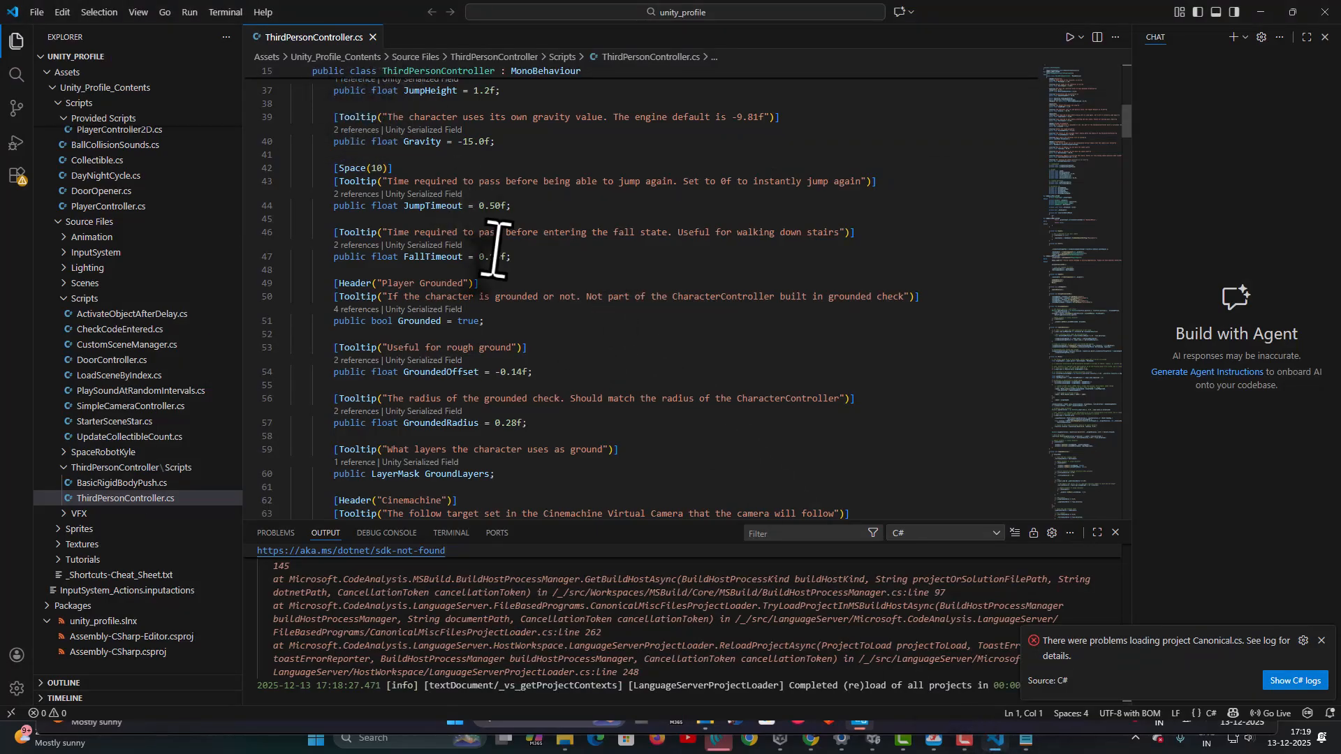
scroll(496, 246, "down", 9)
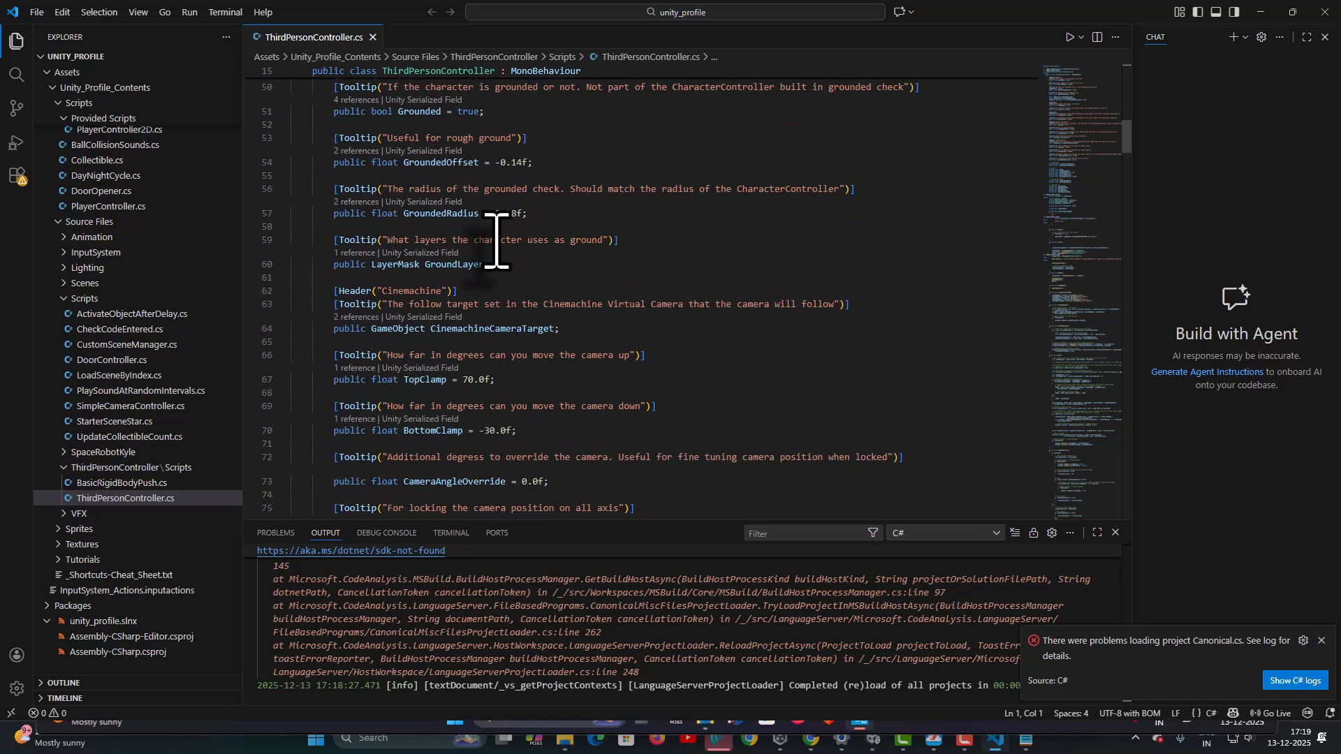
scroll(495, 246, "down", 10)
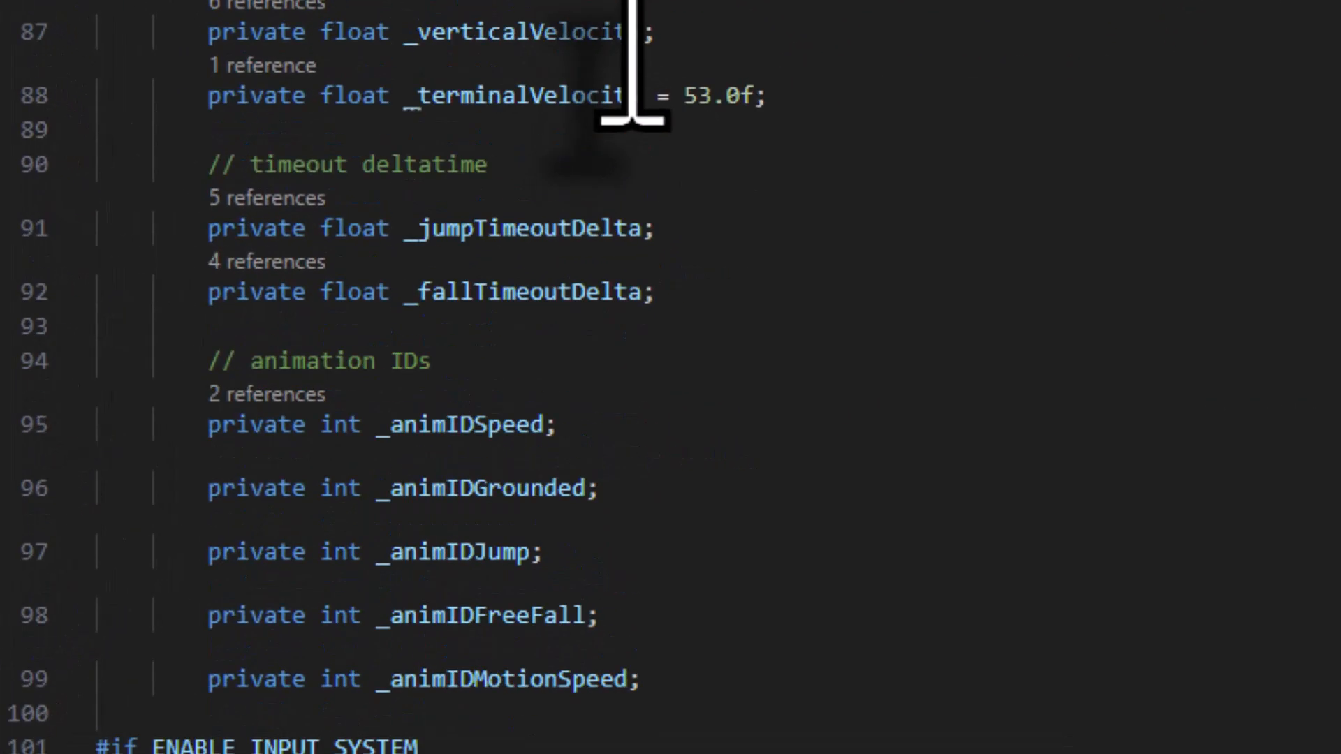
scroll(632, 59, "down", 8)
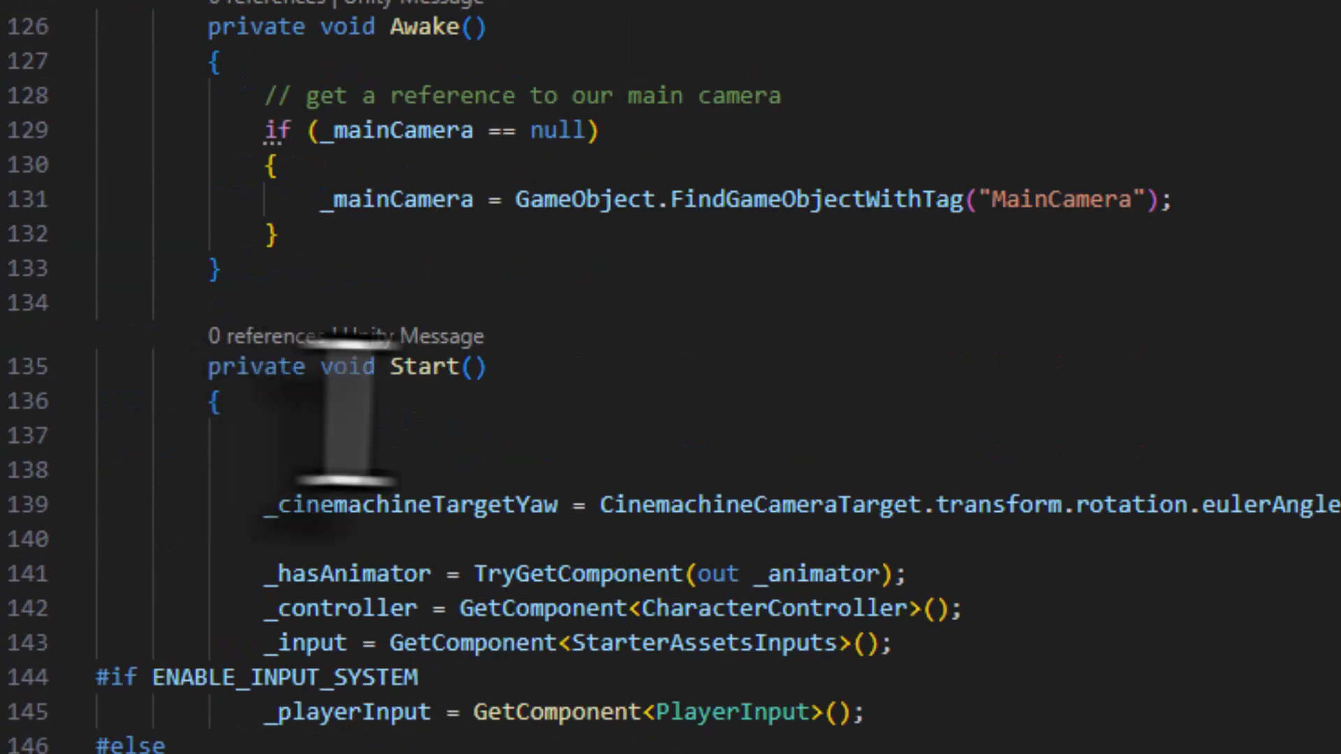
left_click(297, 470)
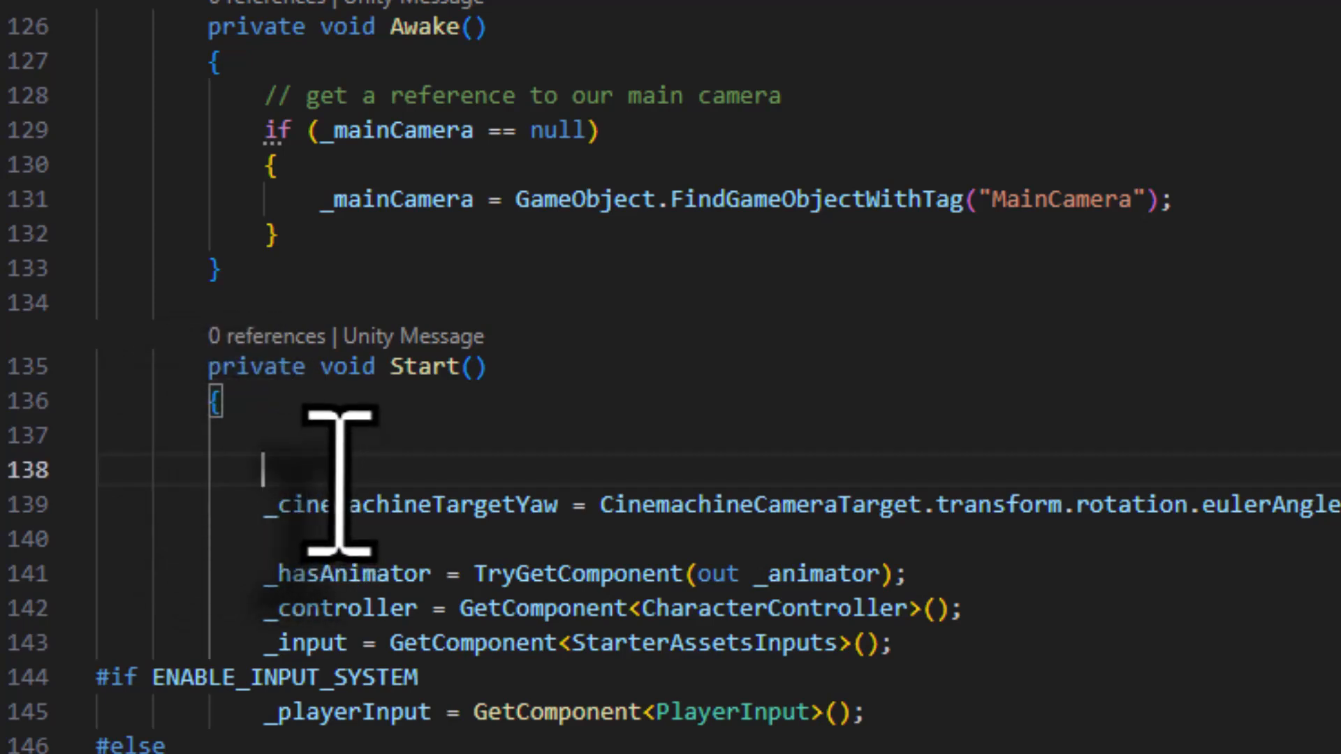
key("ctrl+v")
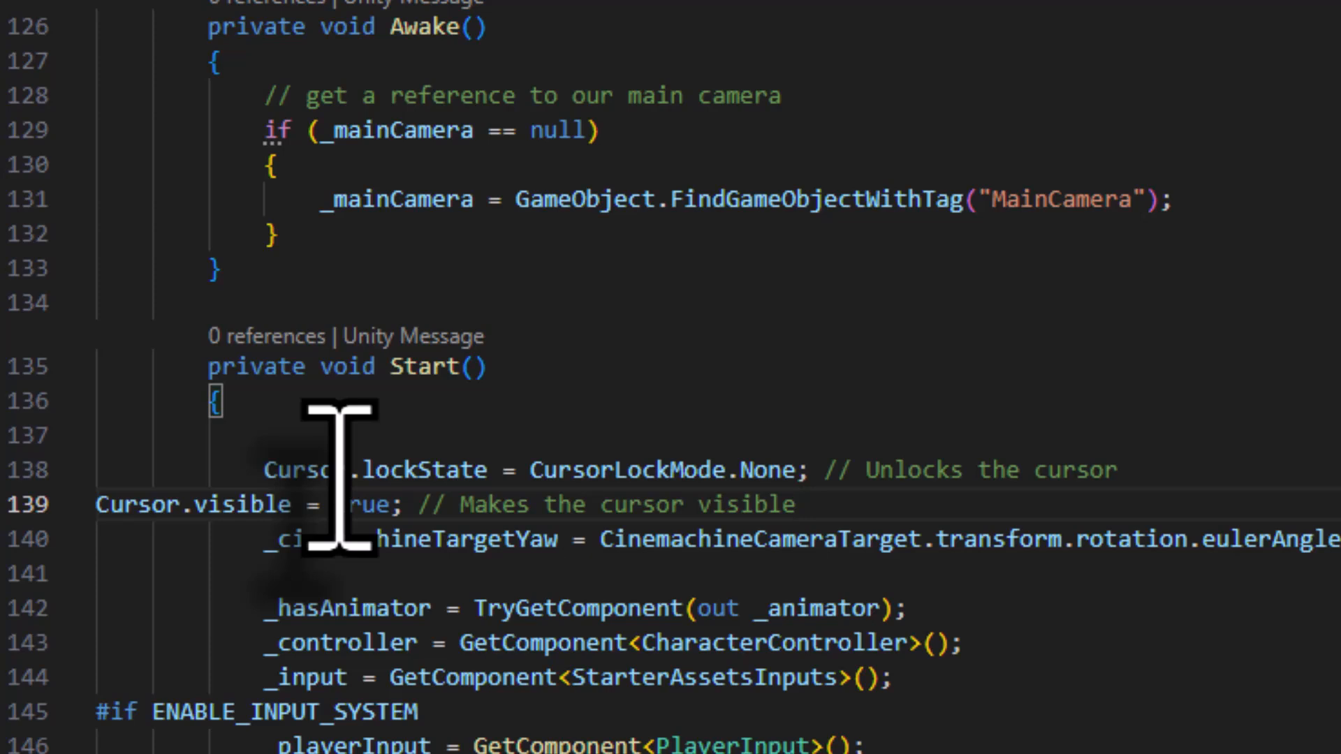
left_click(104, 507)
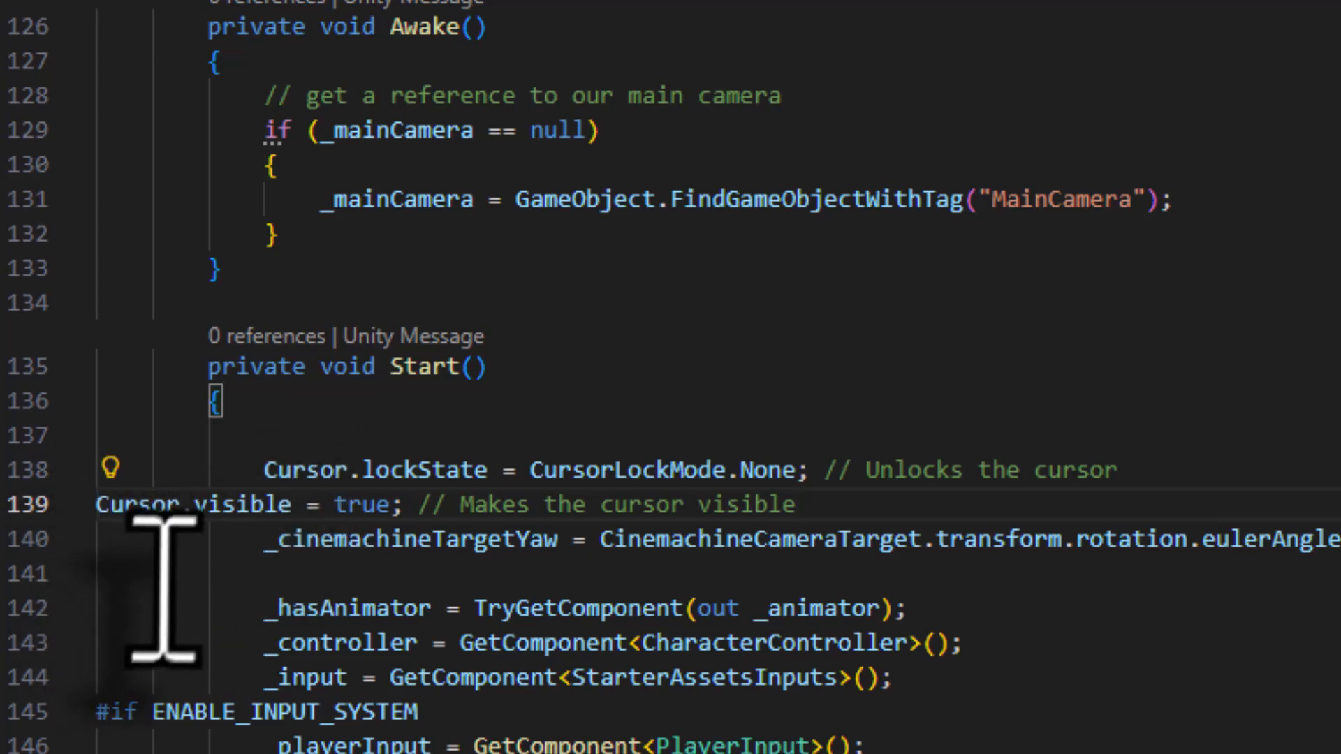
key("Tab")
key("Tab")
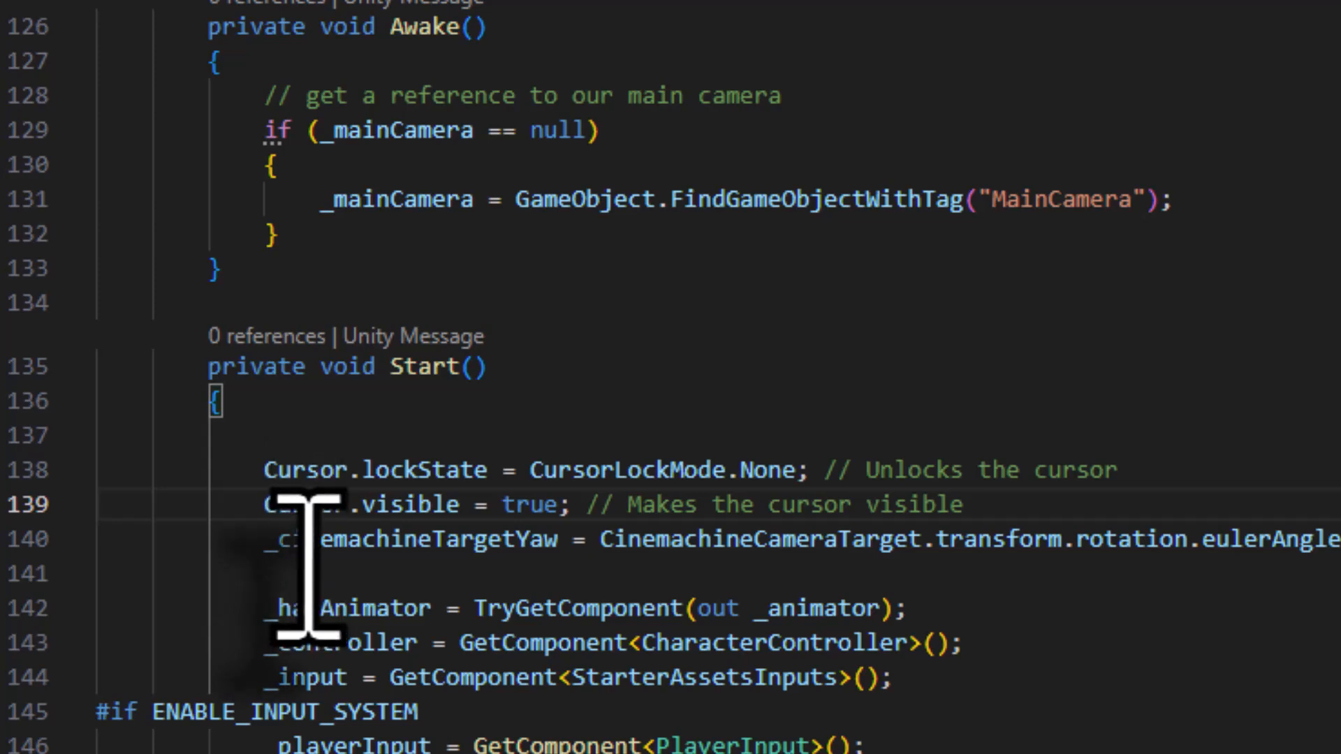
- Save the ThirdPersonController script and return to the Unity editor
left_click(99, 32)
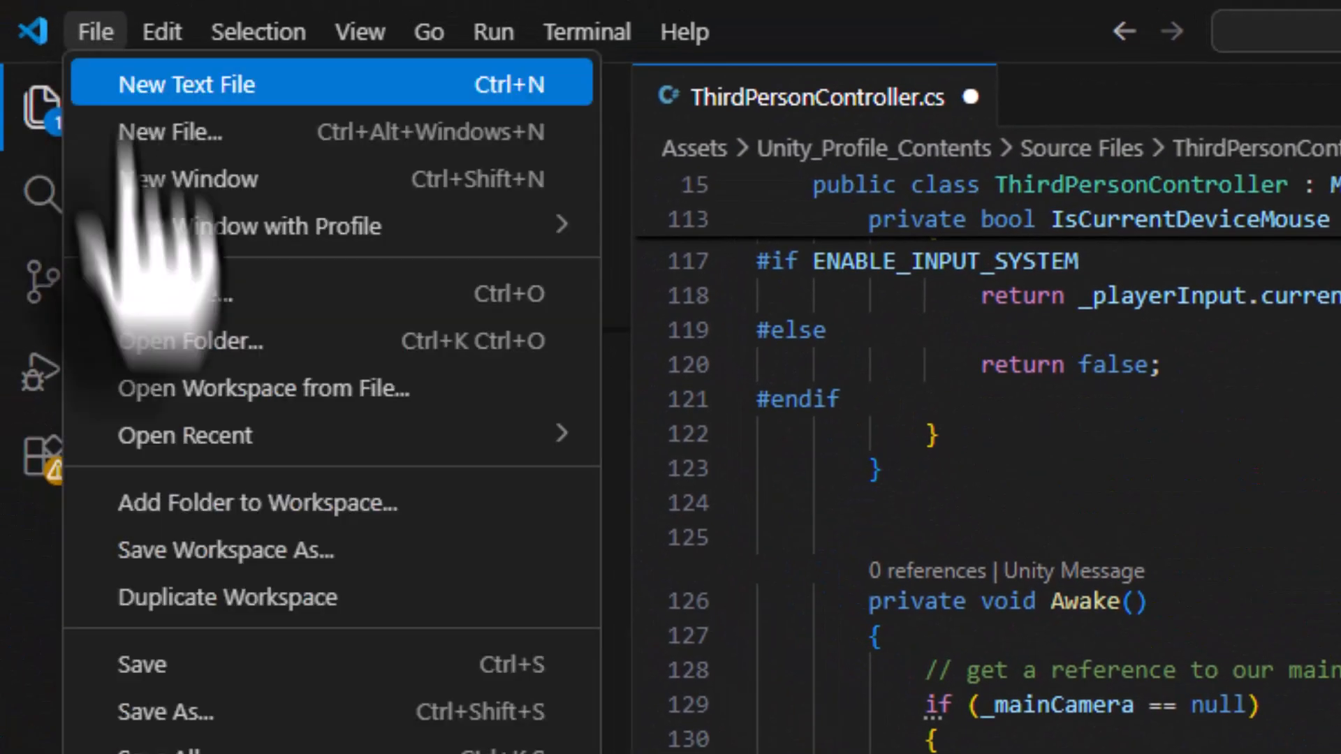
left_click(186, 664)
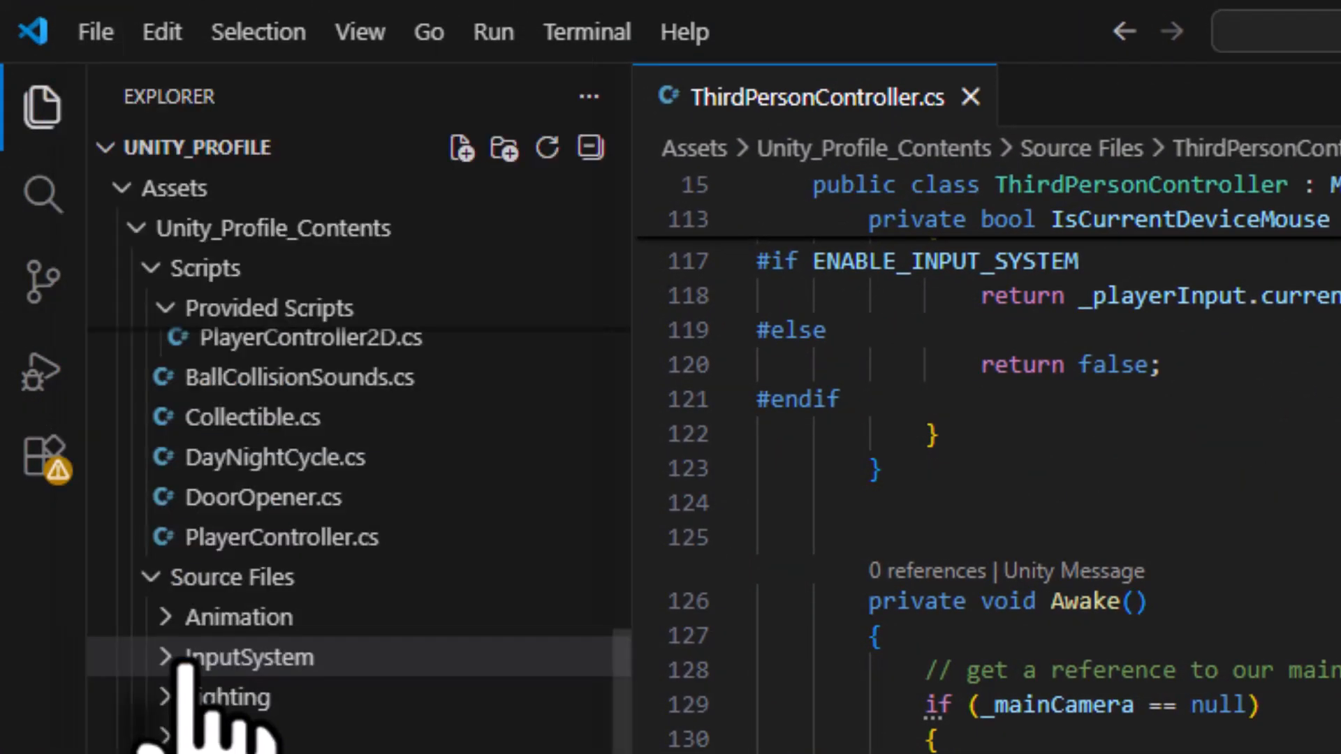
left_click(874, 742)
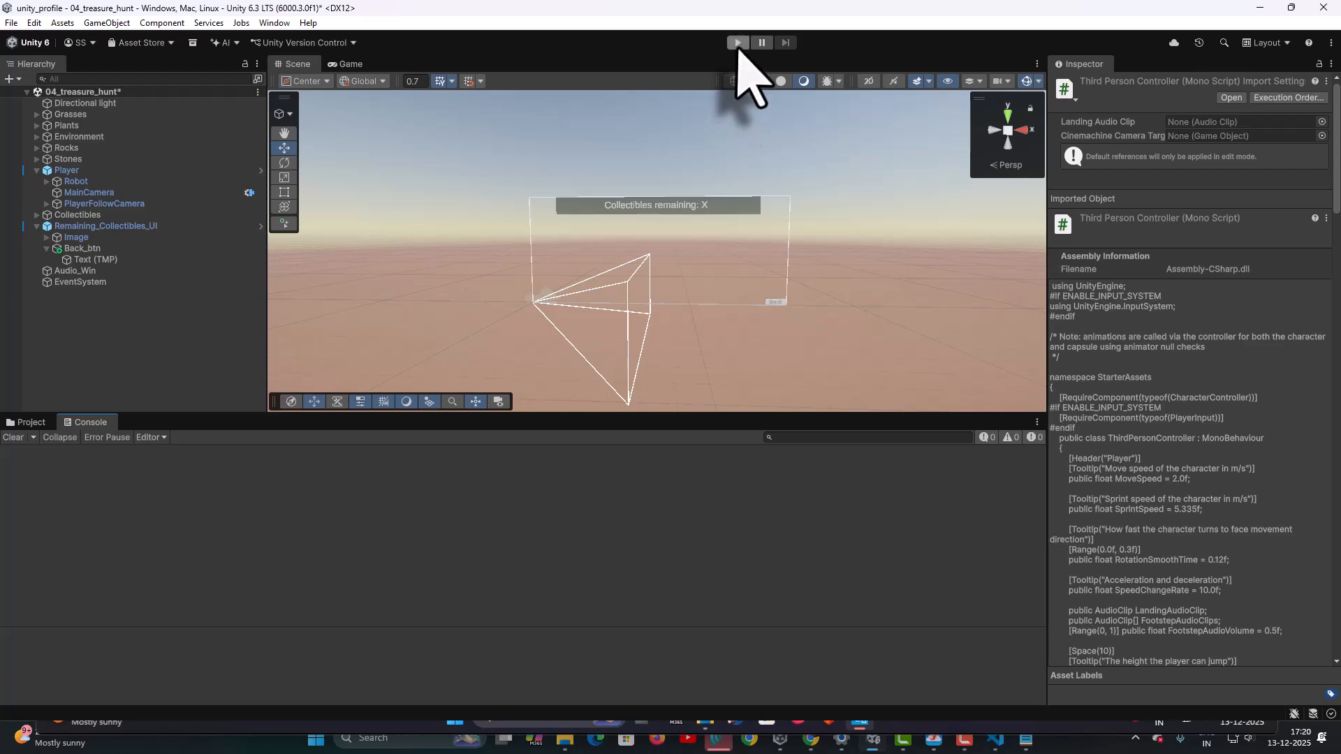
- Play the treasure hunt scene, test the Back button with the visible cursor, and stop Play mode
left_click(738, 44)
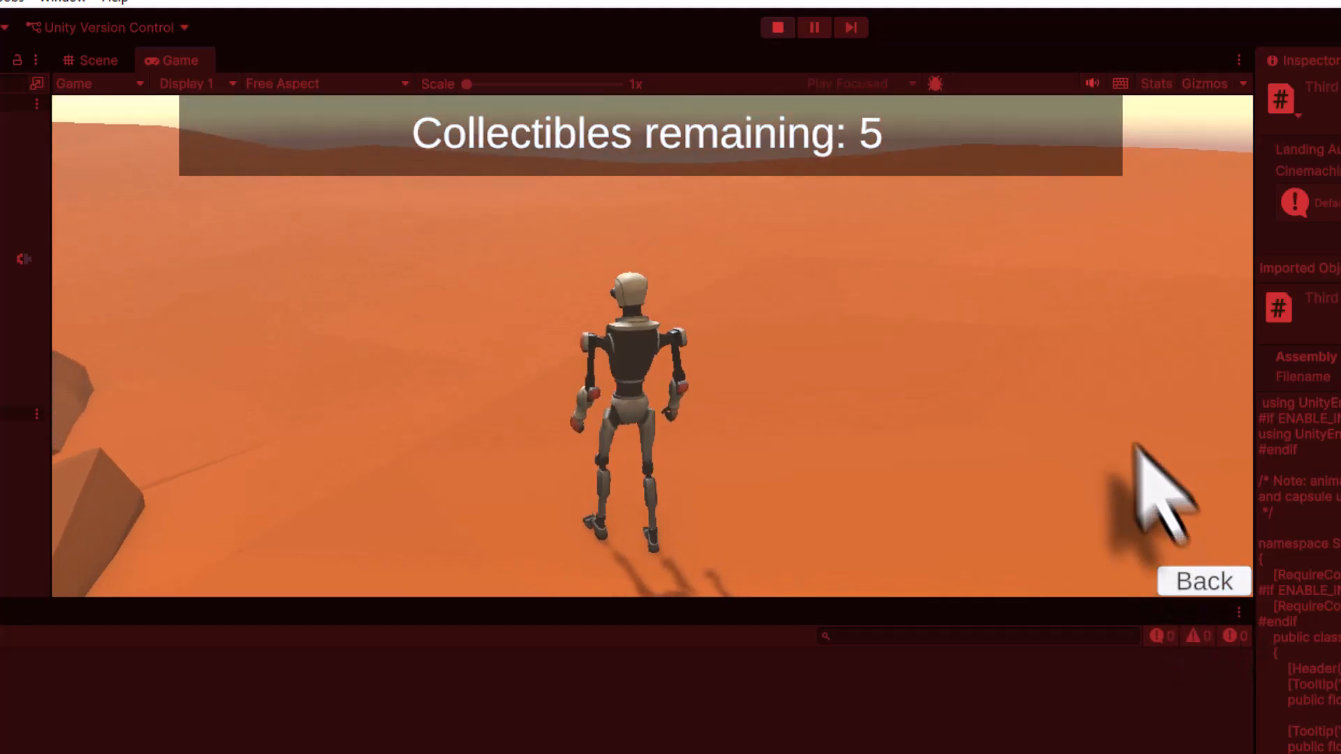
left_click(1200, 585)
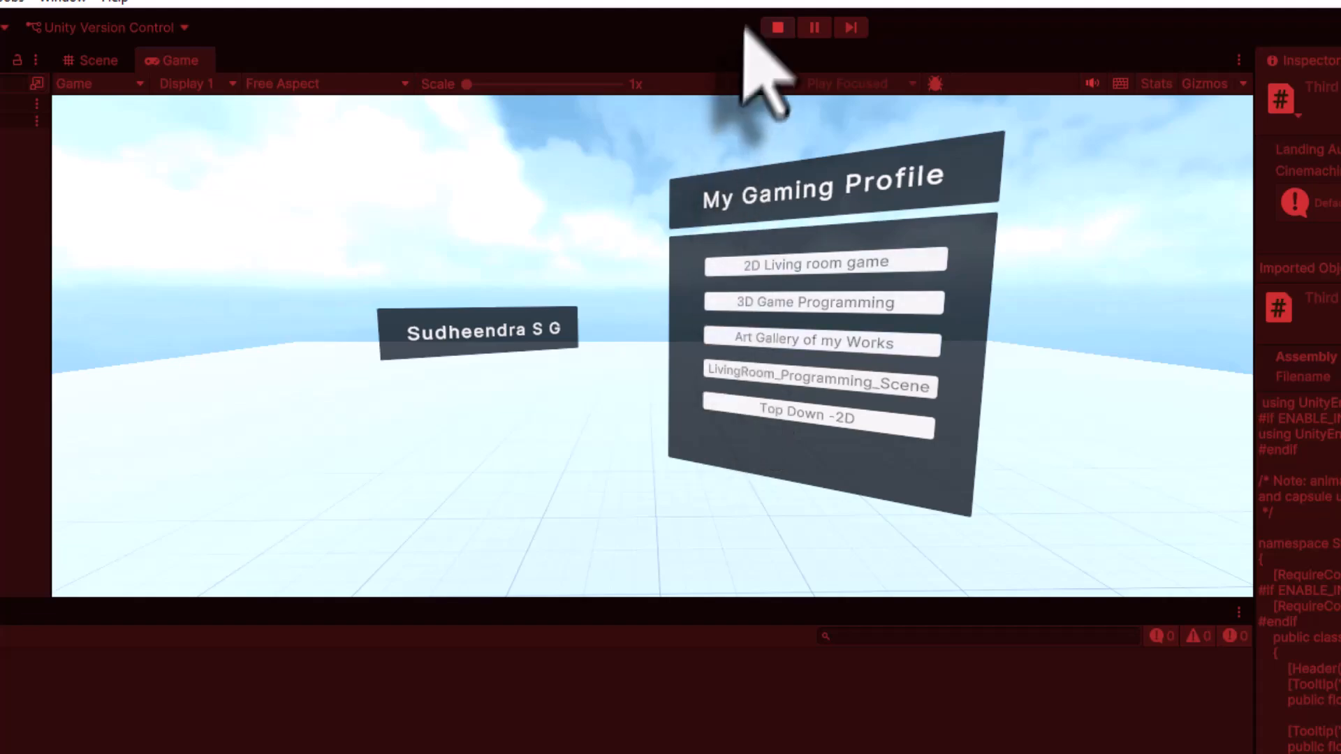
left_click(777, 28)
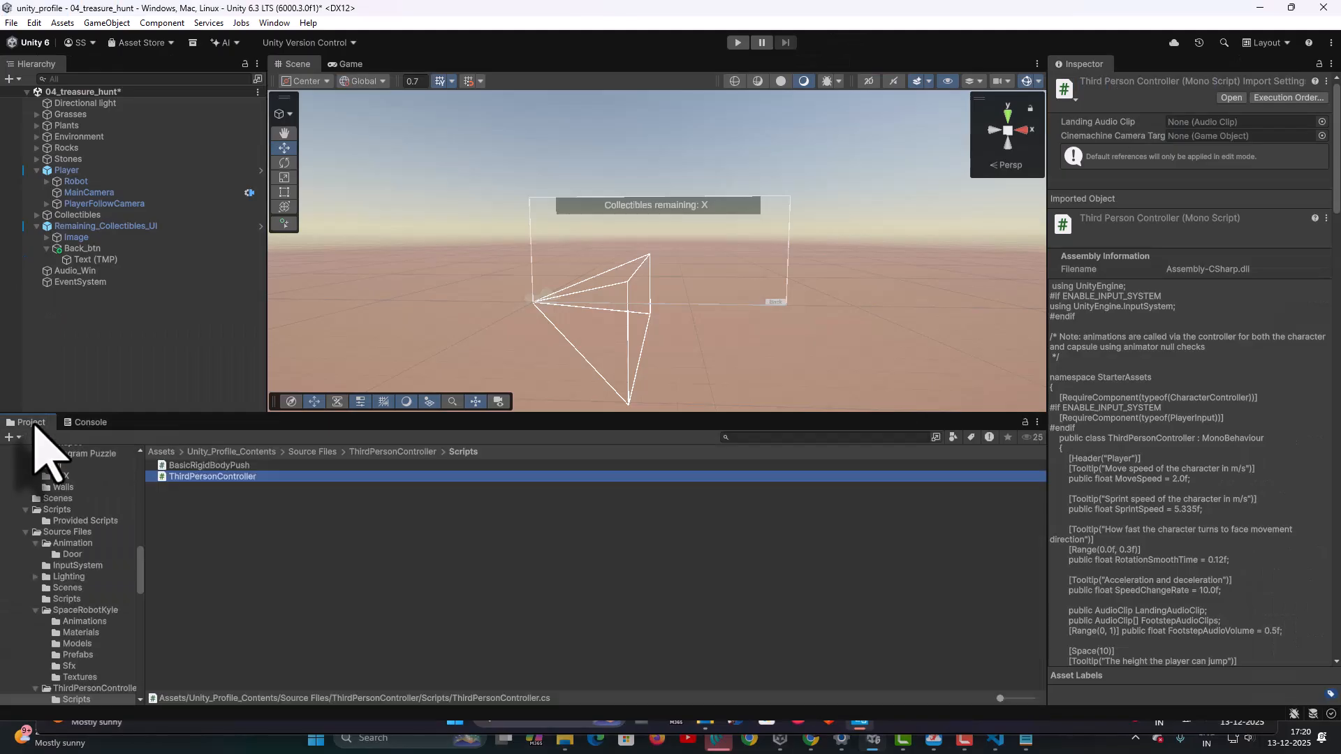
- Save the 04_treasure_hunt scene and open 0_MainMenu_Scene from Unity_Profile_Contents > Scenes
left_click(159, 451)
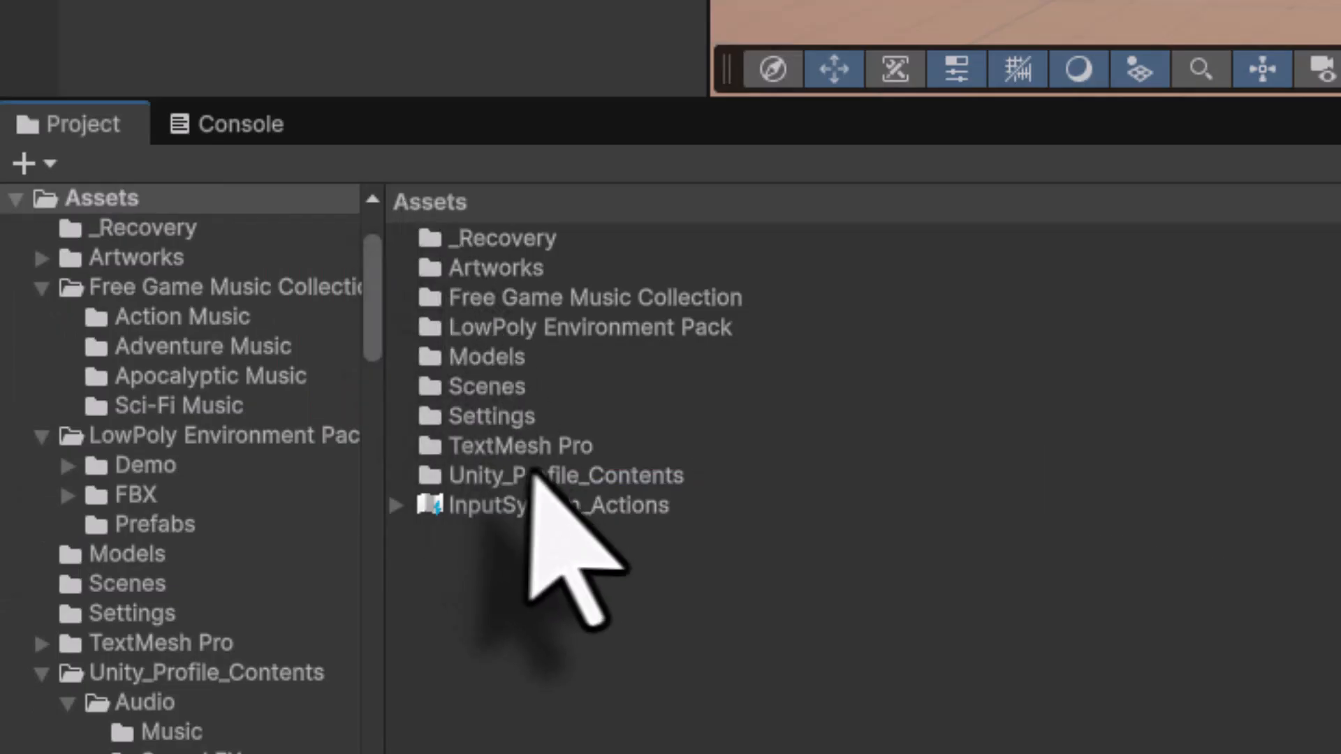
left_click(193, 555)
double_click(516, 476)
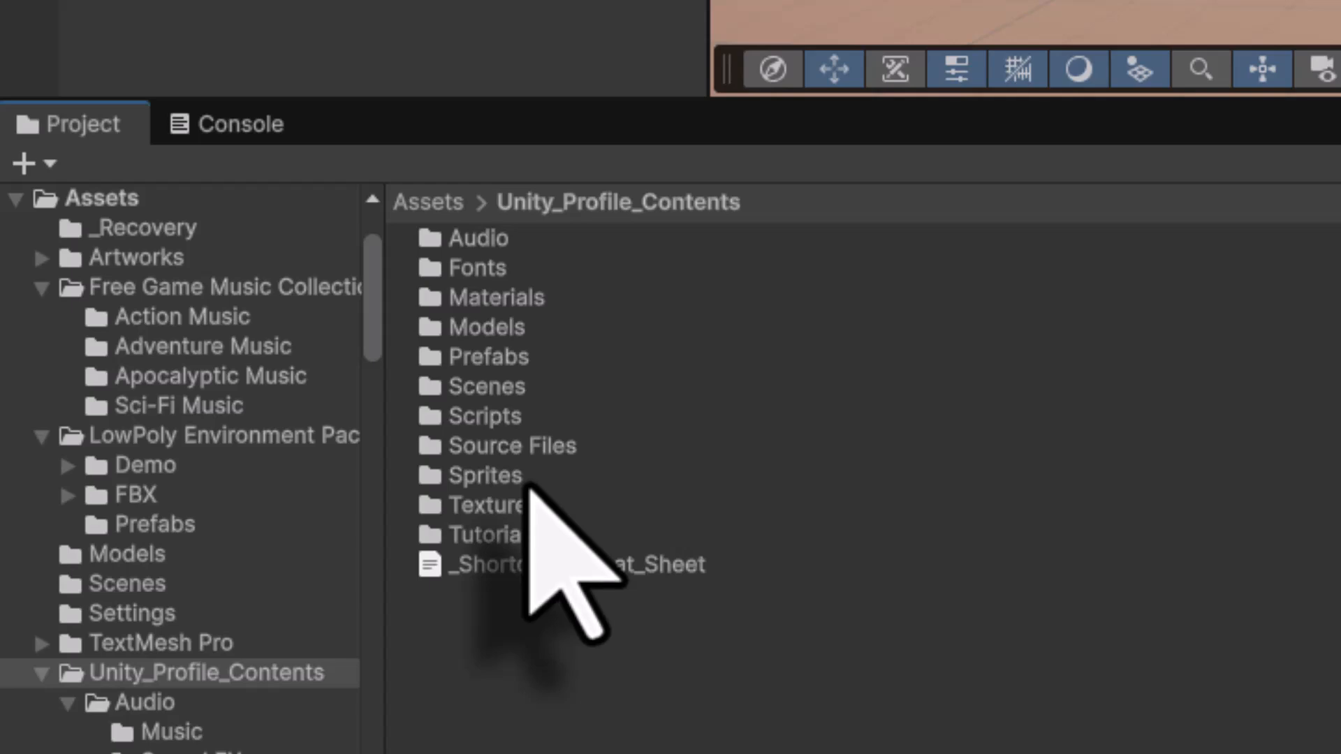
double_click(489, 391)
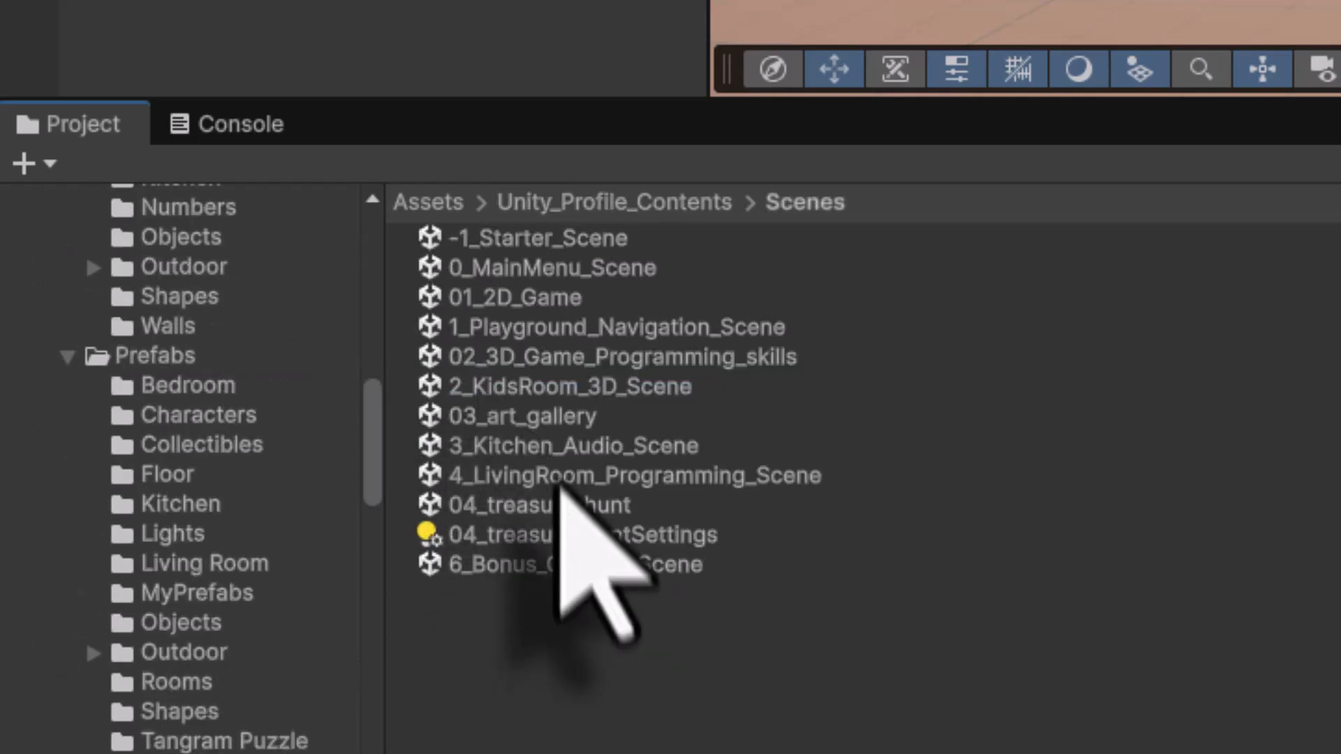
left_click(542, 268)
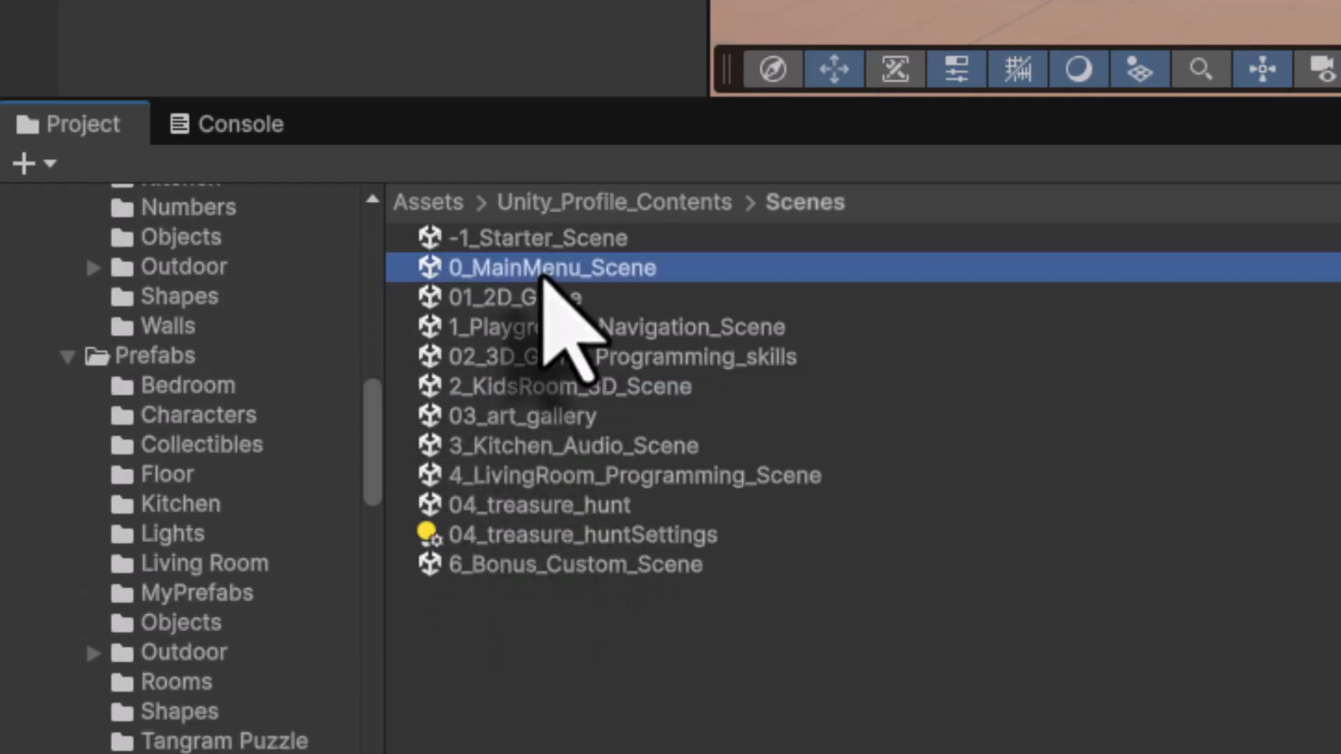
double_click(434, 270)
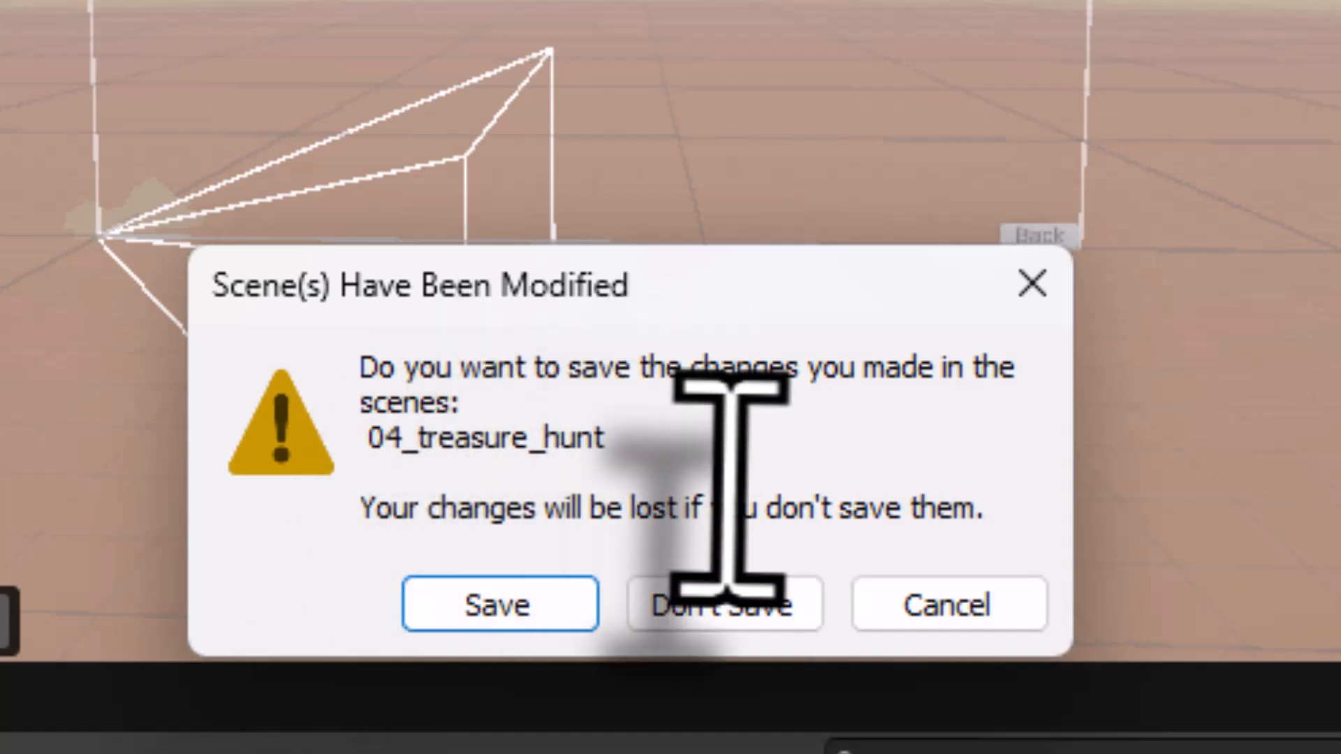
left_click(482, 603)
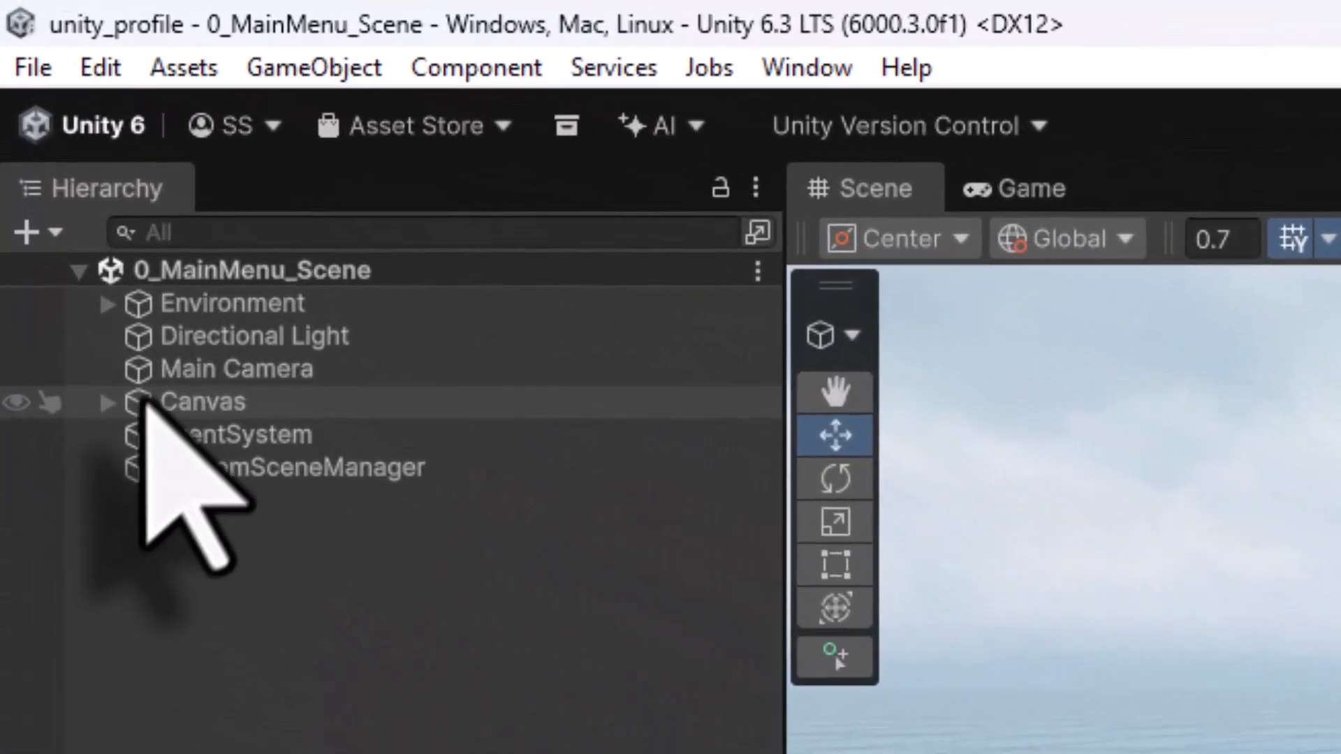
- Rename the 4_LivingRoom_Programming_Scene button under Canvas > Panels_SceneSelect > Panel_SceneList to 04_treasure_hunt
left_click(48, 135)
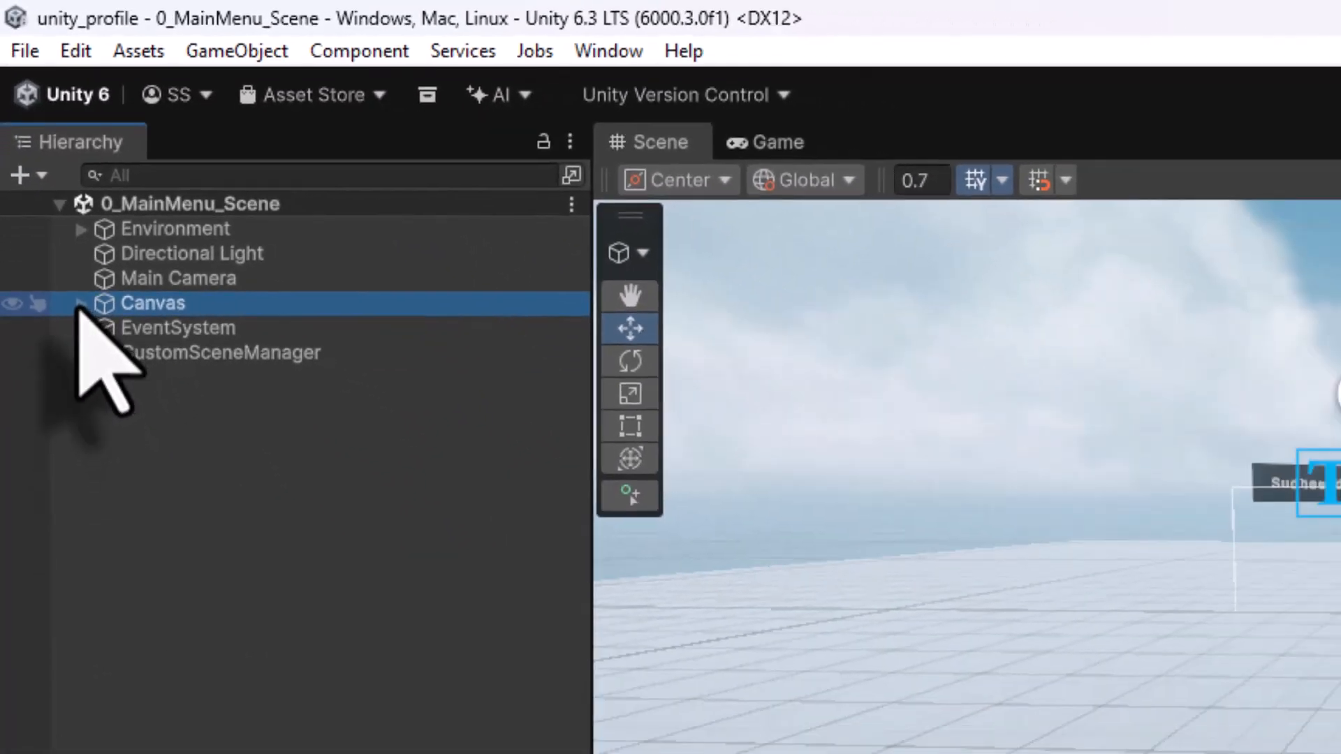
left_click(107, 403)
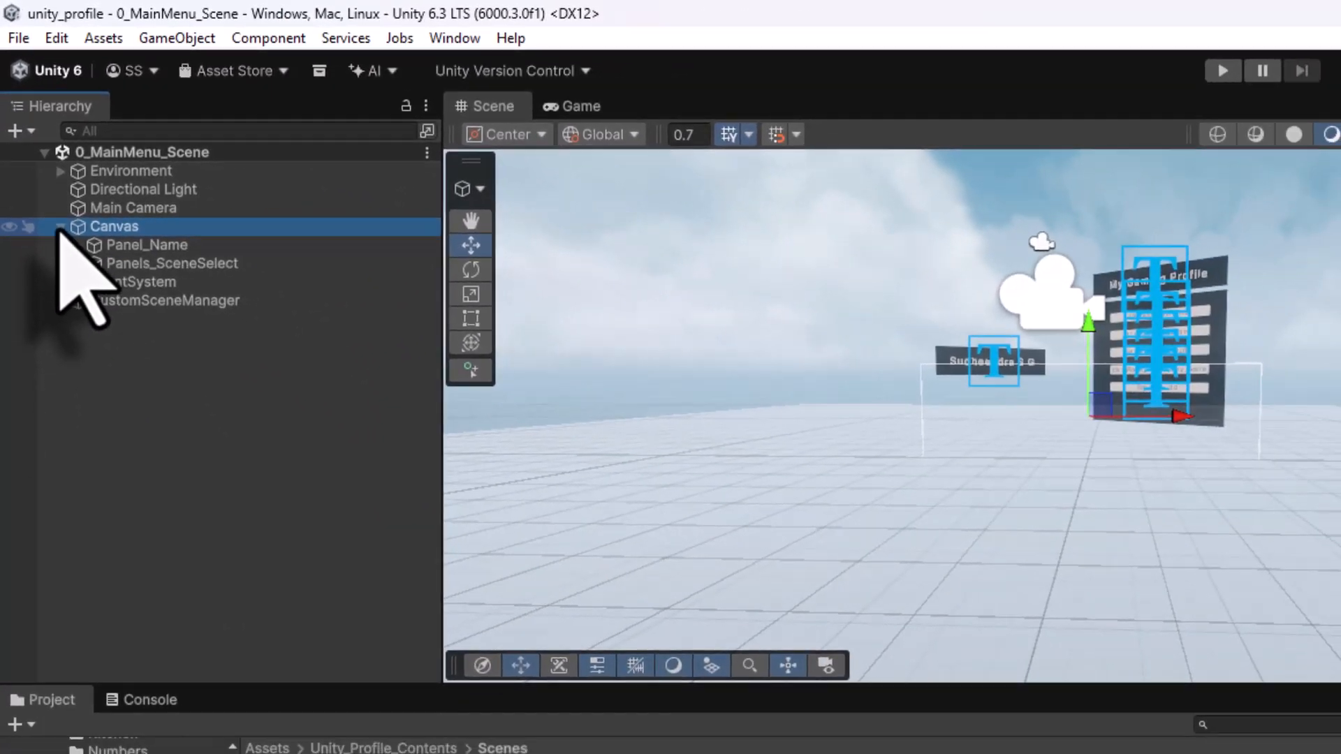
left_click(139, 264)
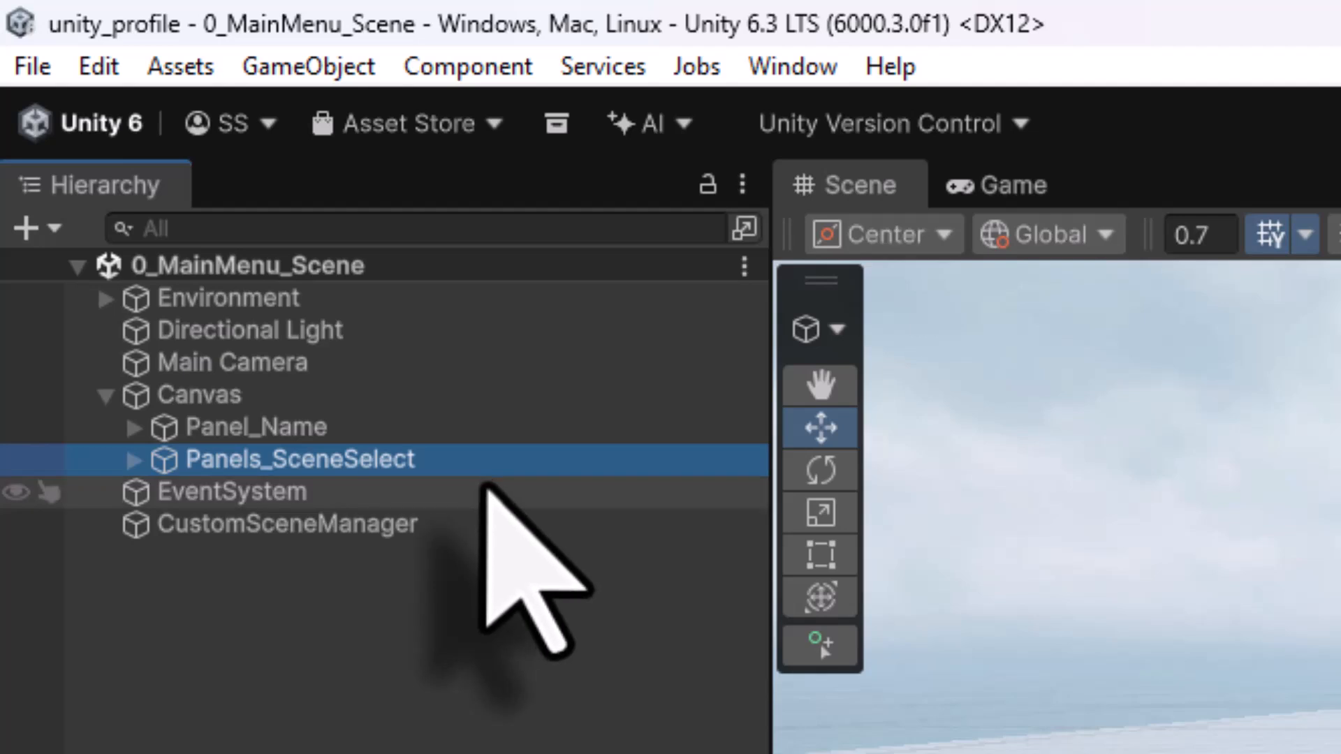
left_click(135, 460)
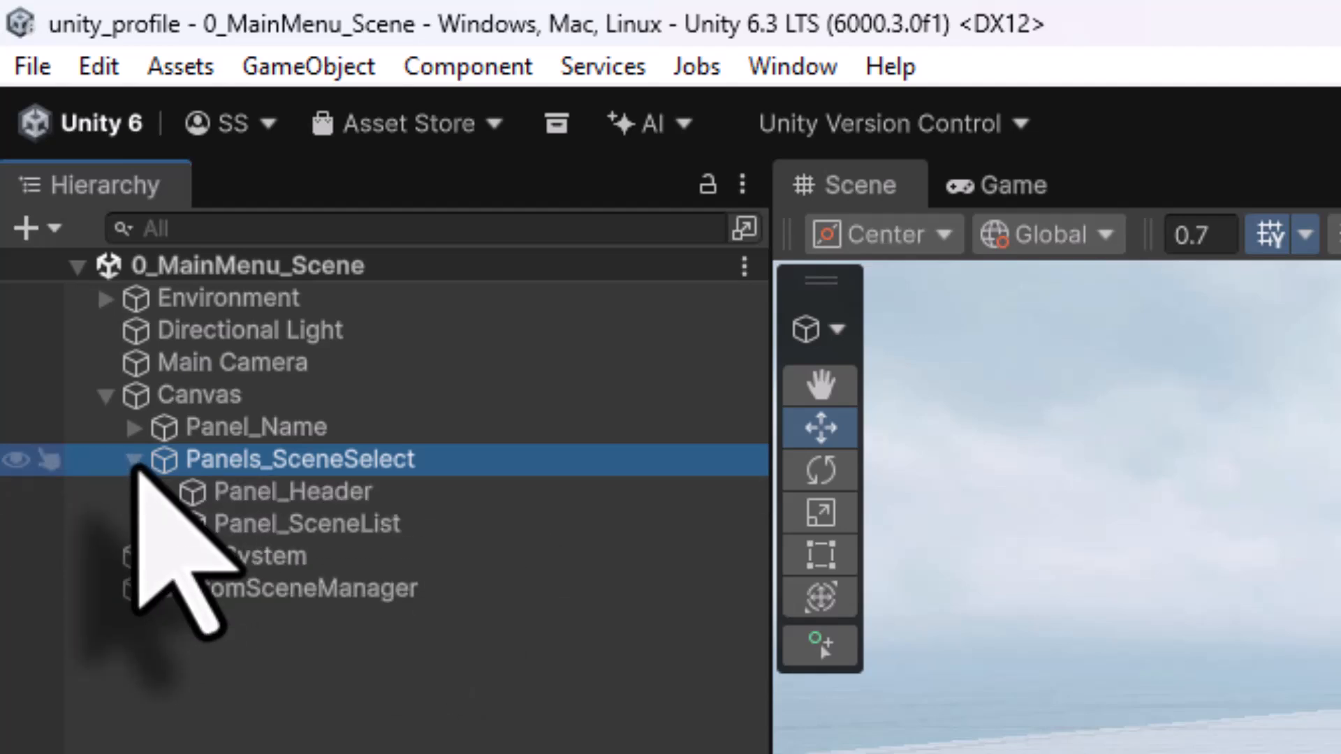
left_click(279, 523)
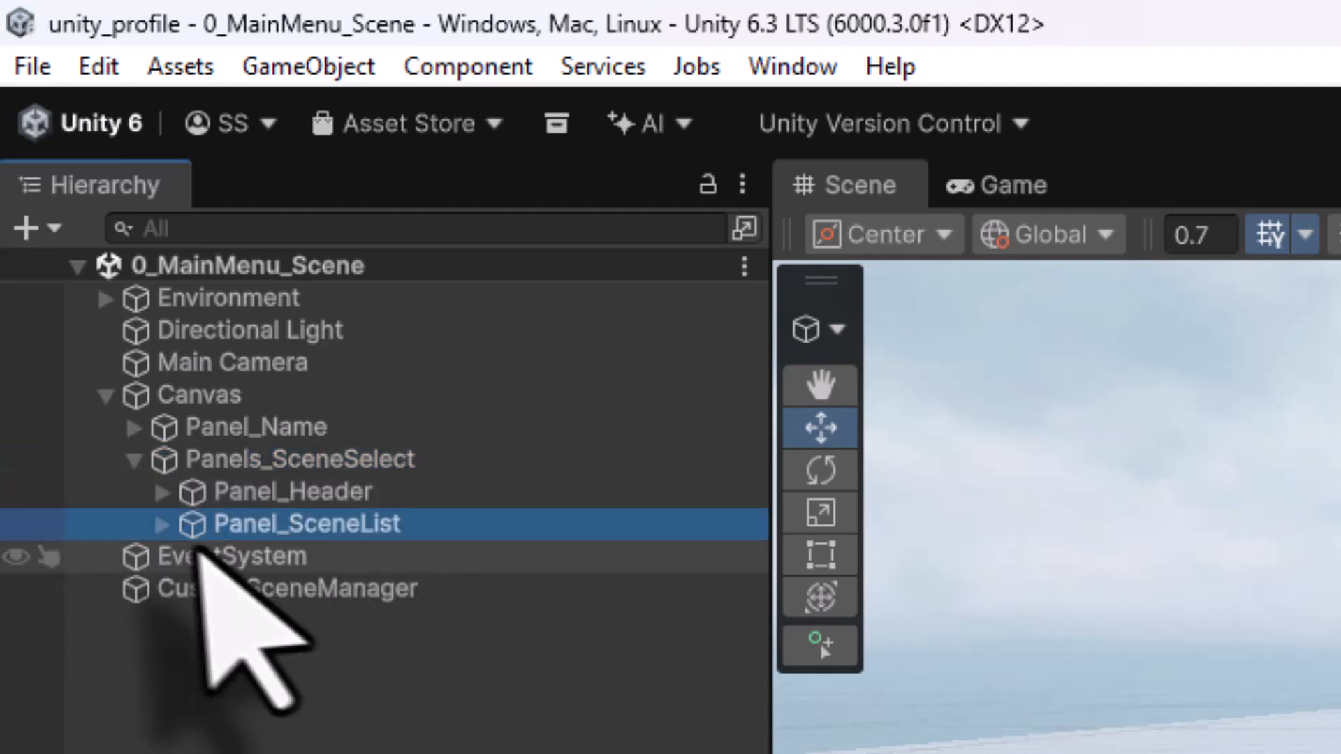
left_click(162, 525)
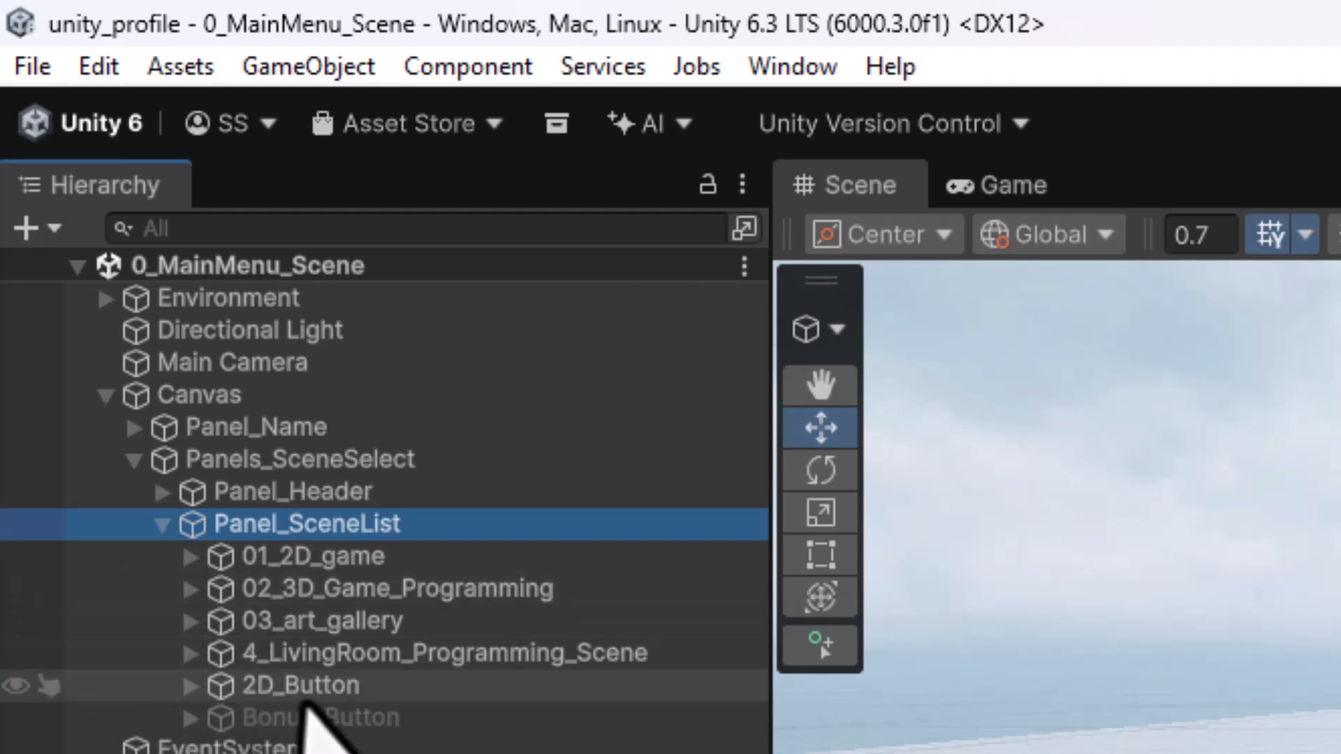
left_click(320, 657)
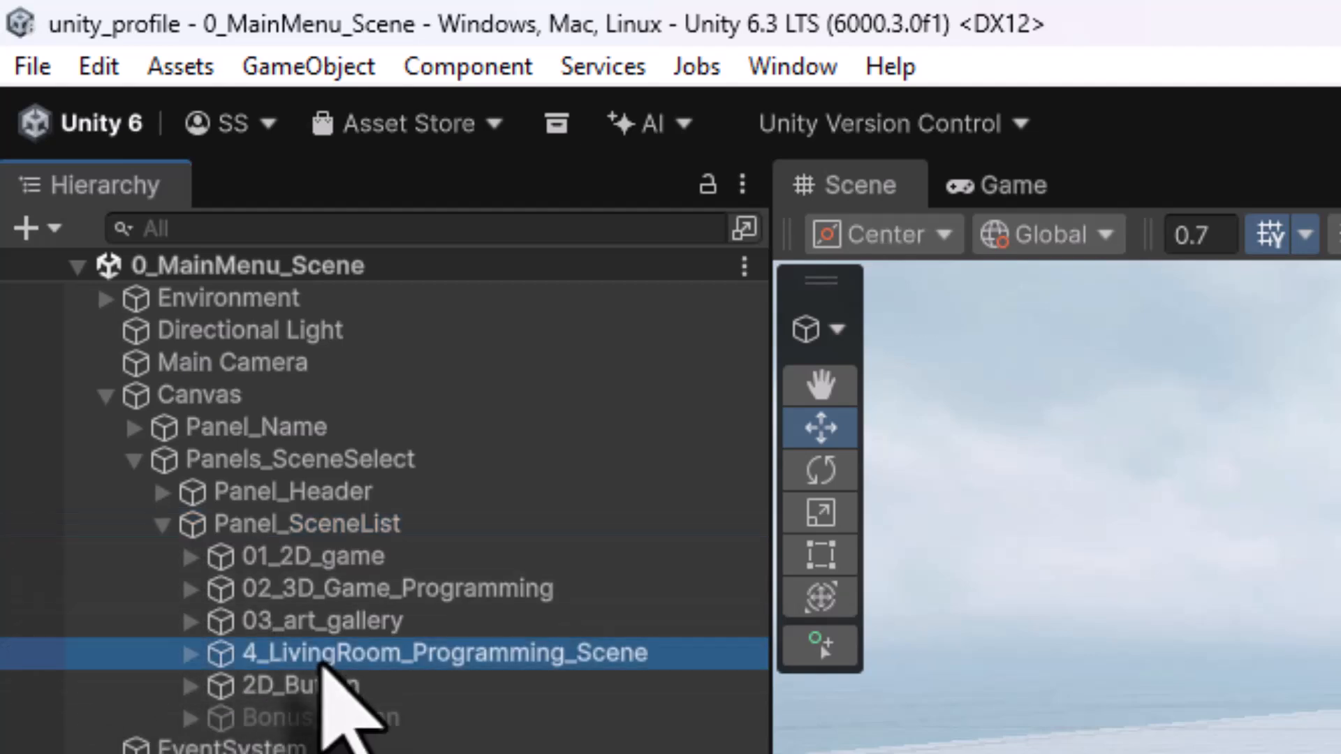
left_click(380, 656)
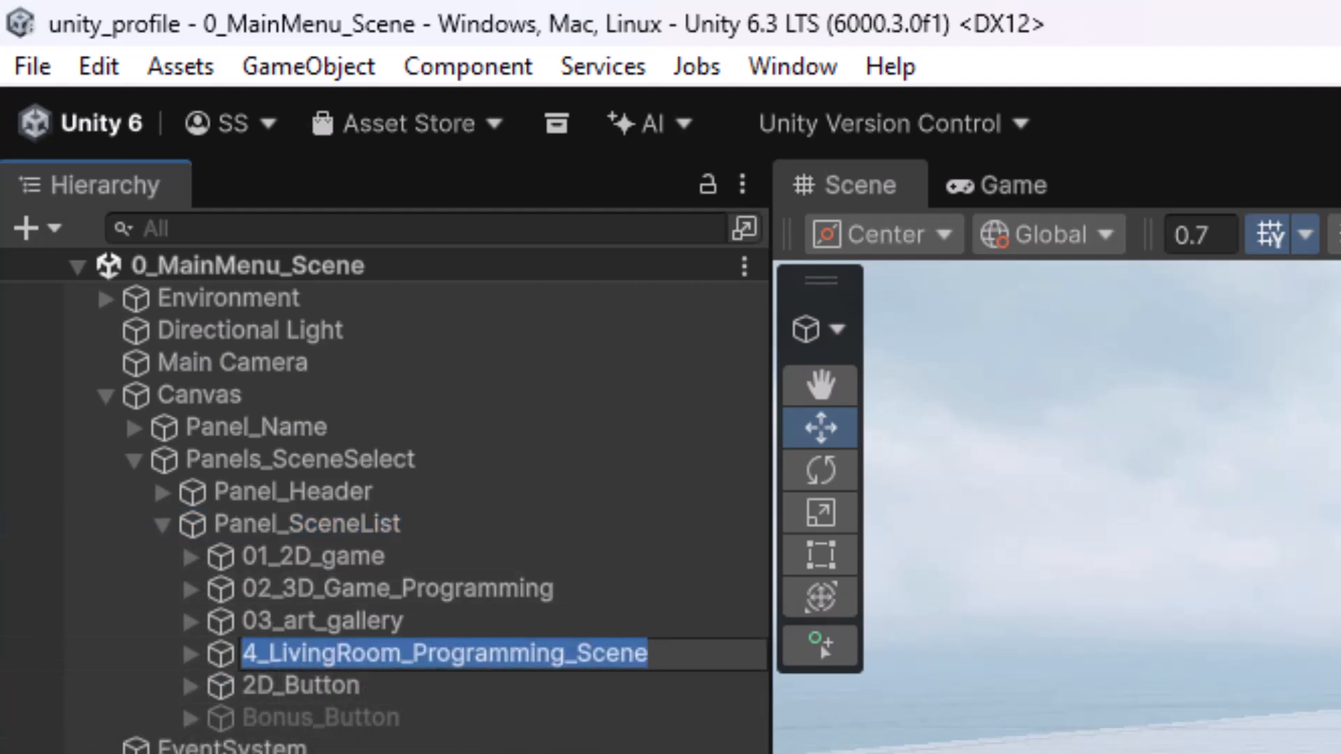
type("04_")
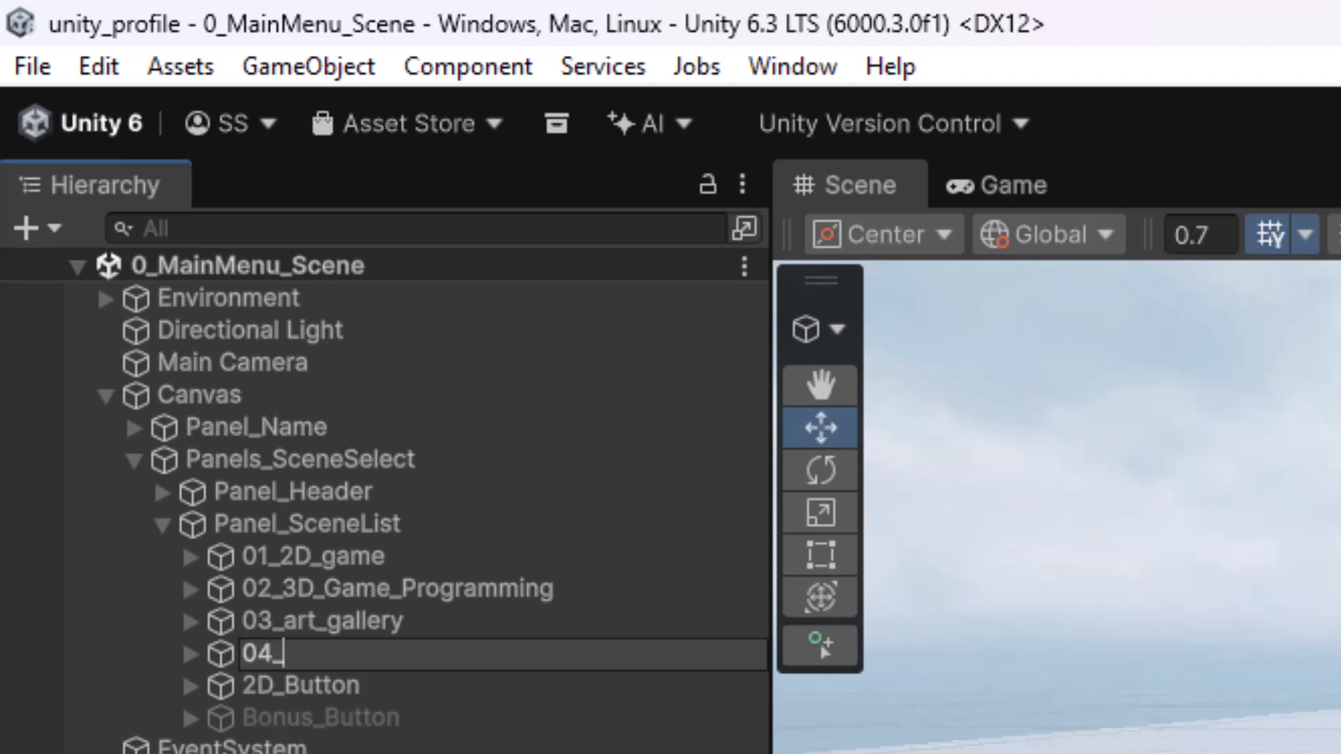
type("treasure_hunt")
key("Return")
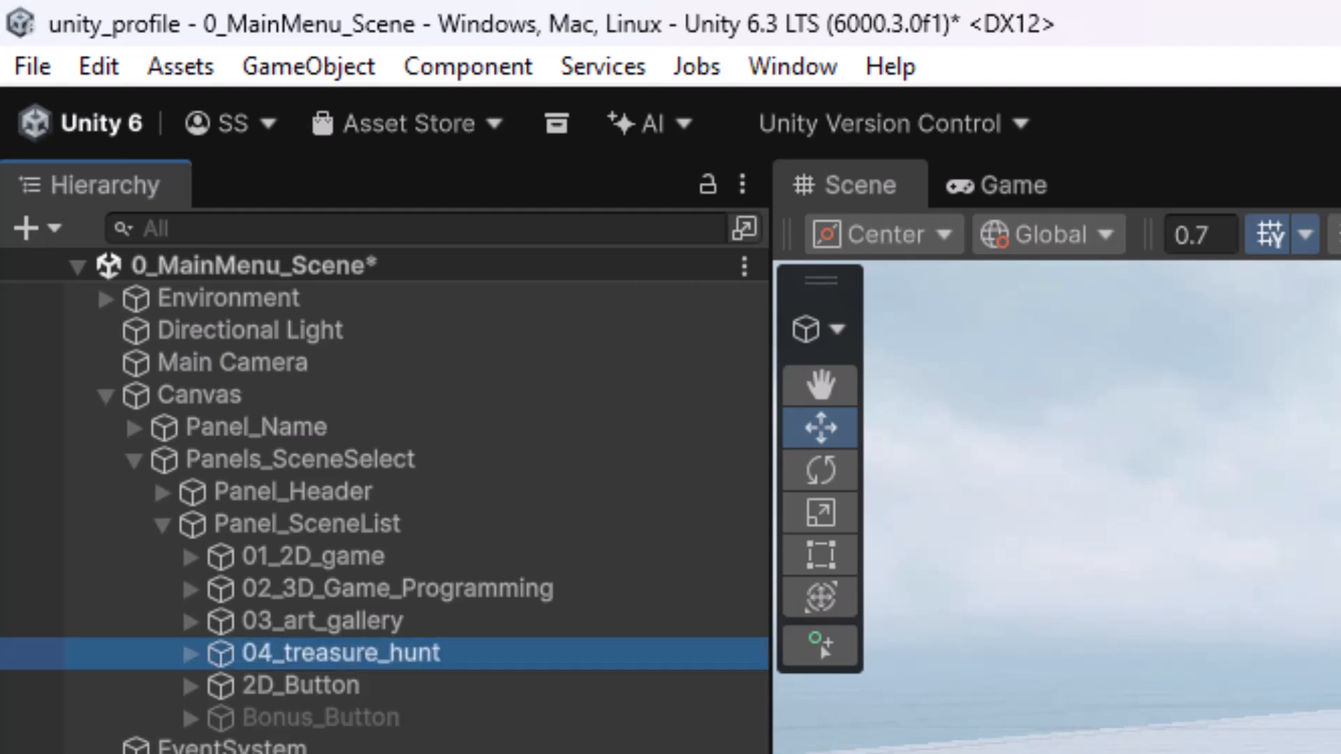
- Inspect the Text (TMP) label inside the 04_treasure_hunt button
left_click(190, 654)
left_click(279, 697)
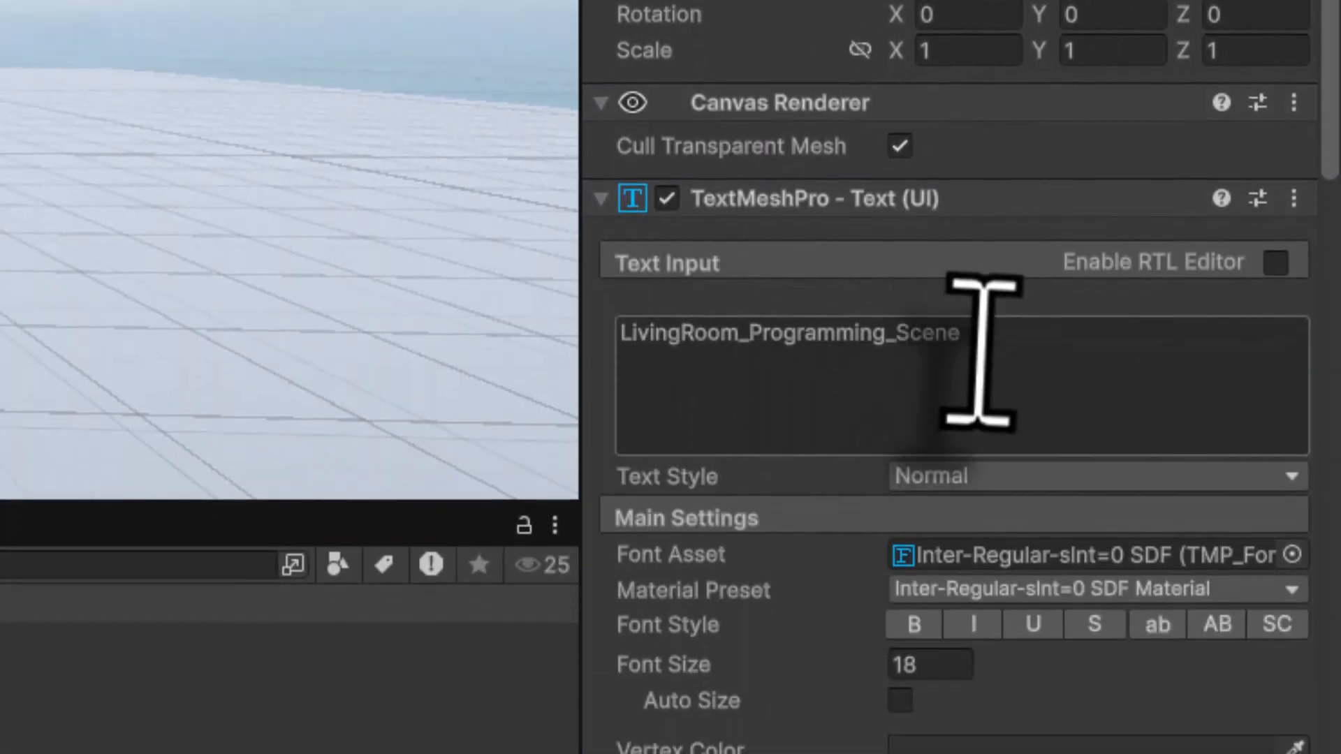
left_click(986, 503)
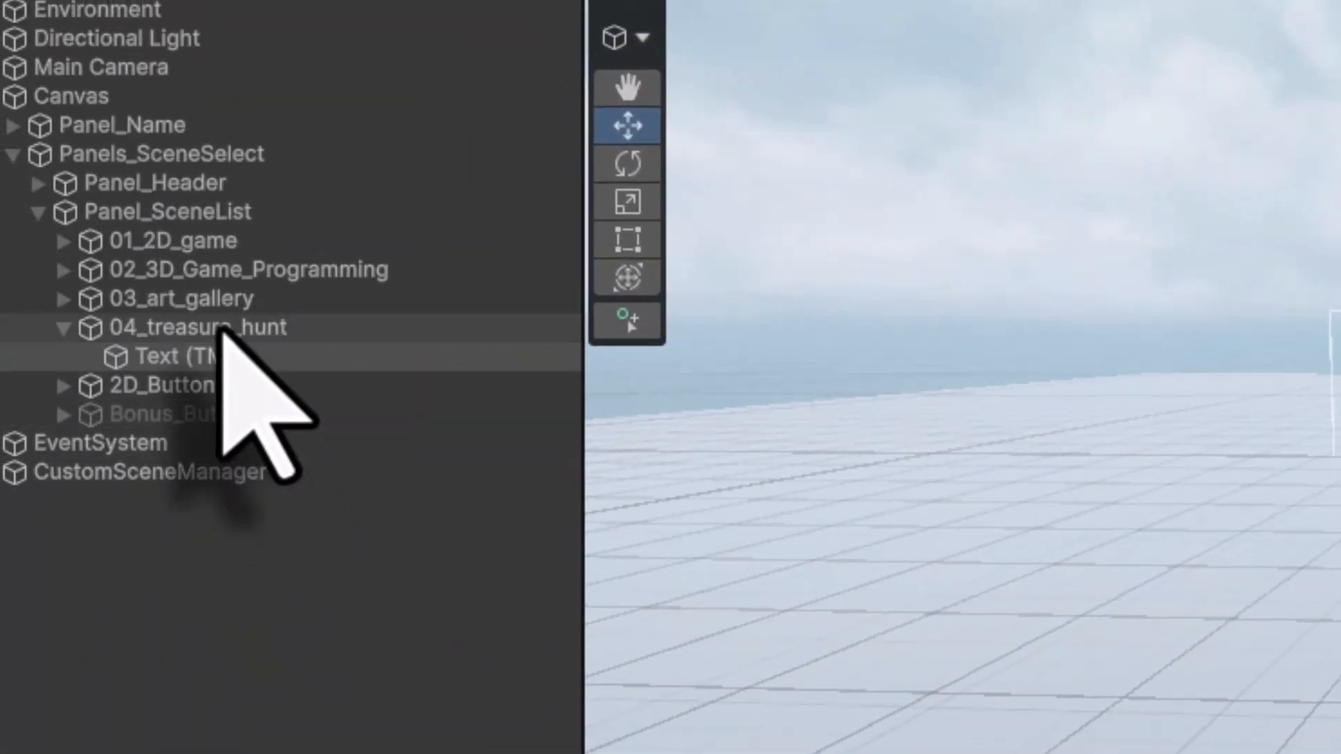
- Set the 04_treasure_hunt button's Highlighted Color to RGB 0, 130, 255
left_click(222, 328)
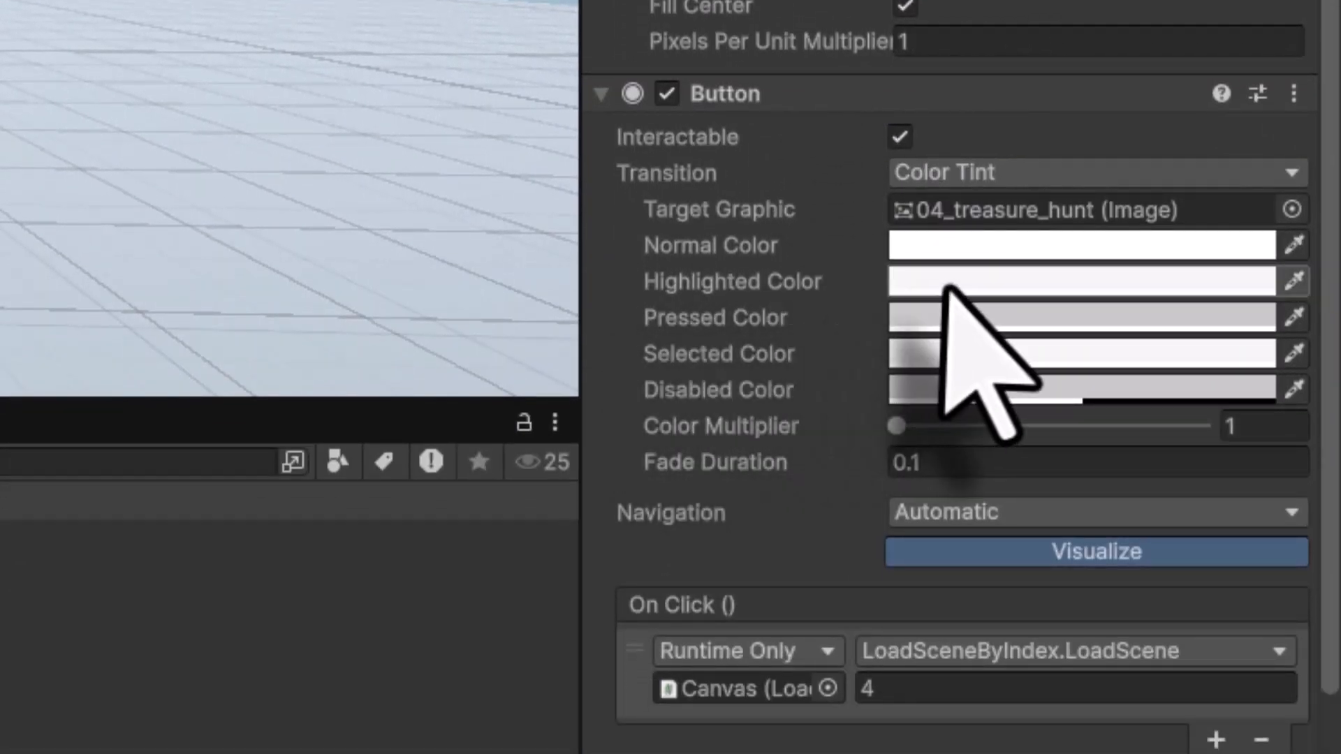
left_click(950, 286)
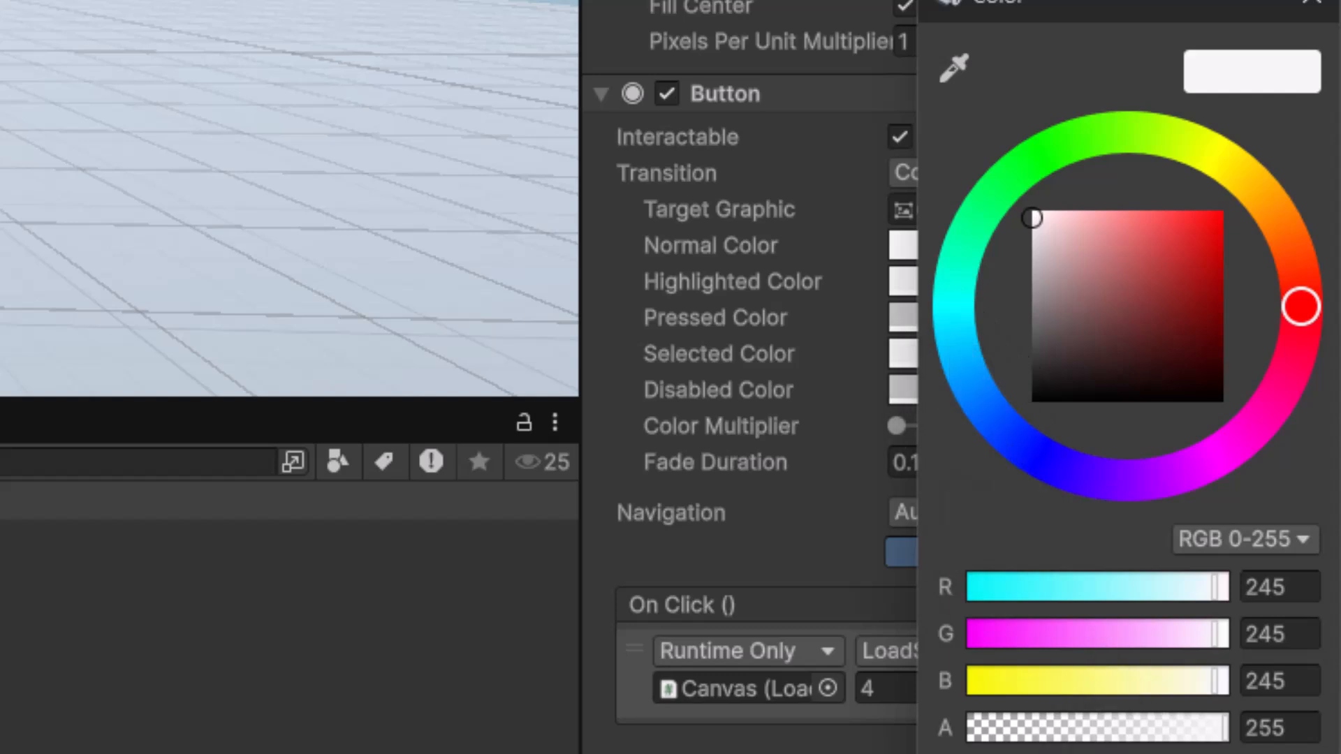
type("255")
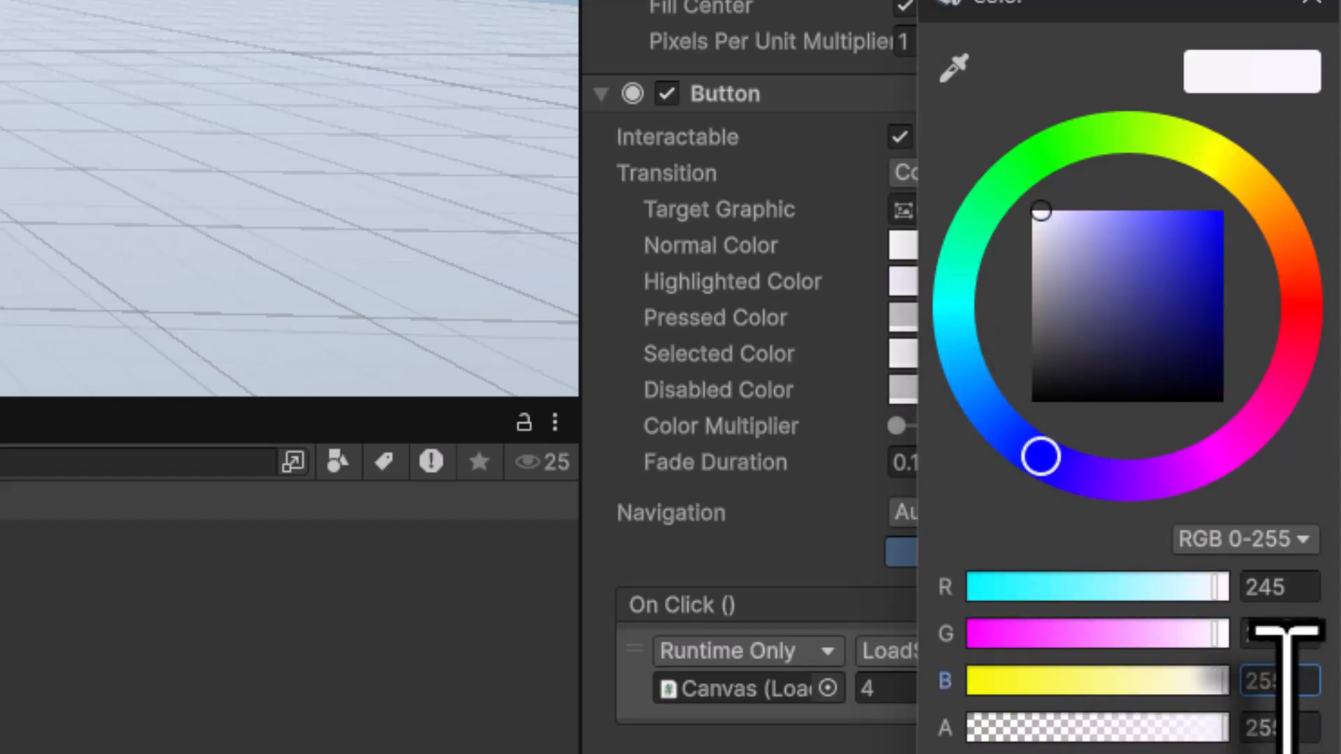
left_click(1304, 632)
type("130")
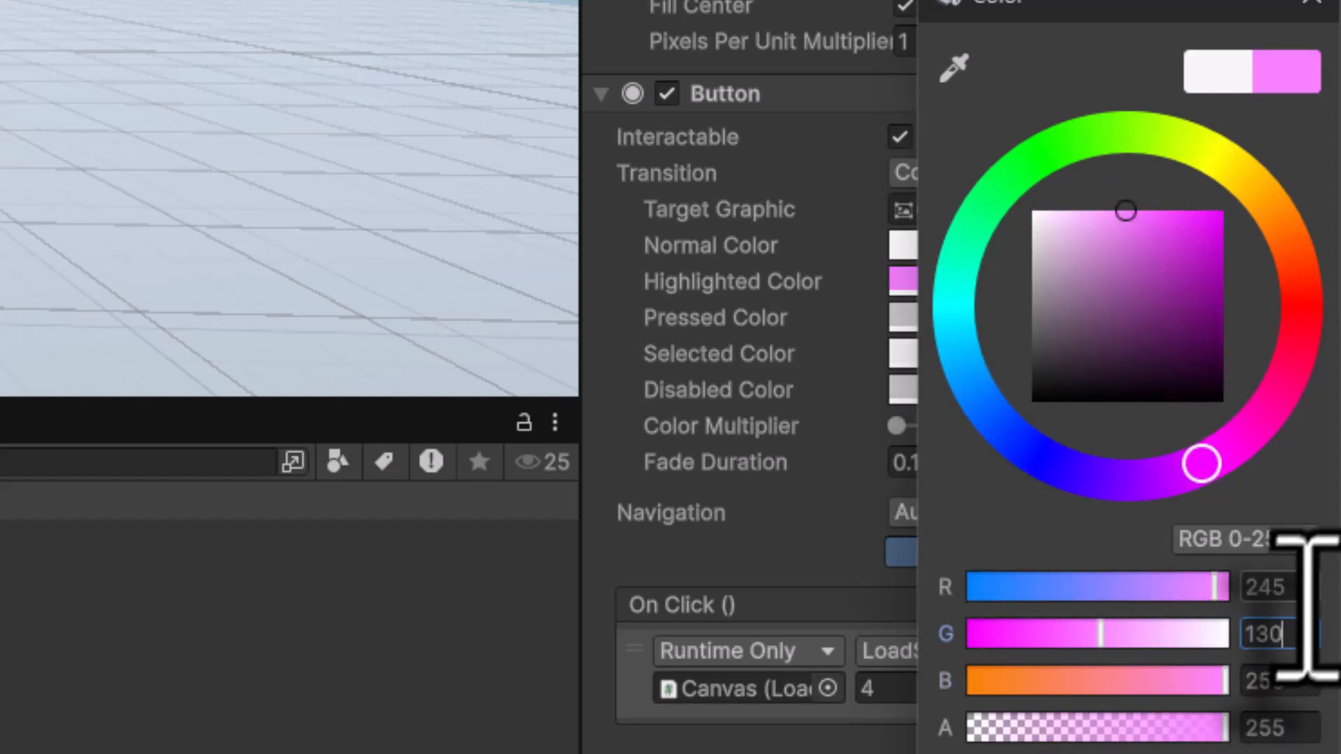
left_click(1292, 587)
type("0")
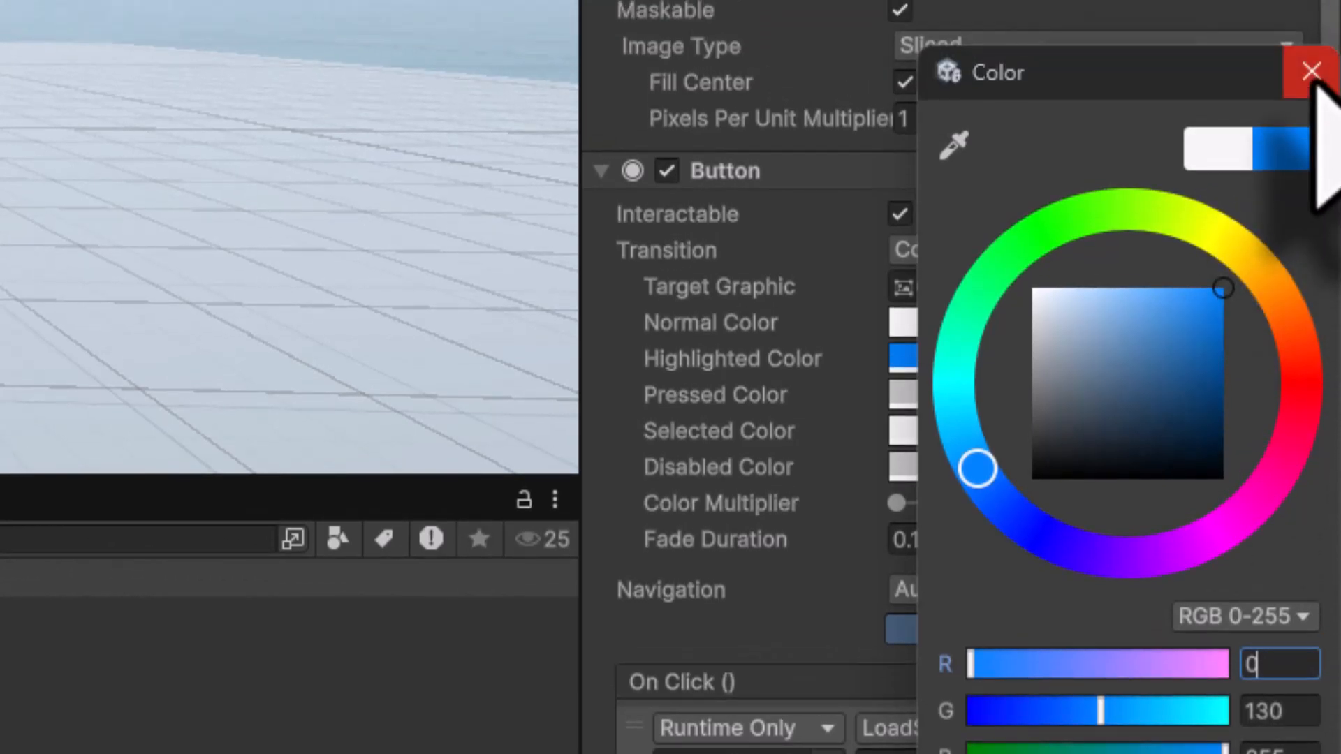
left_click(1312, 72)
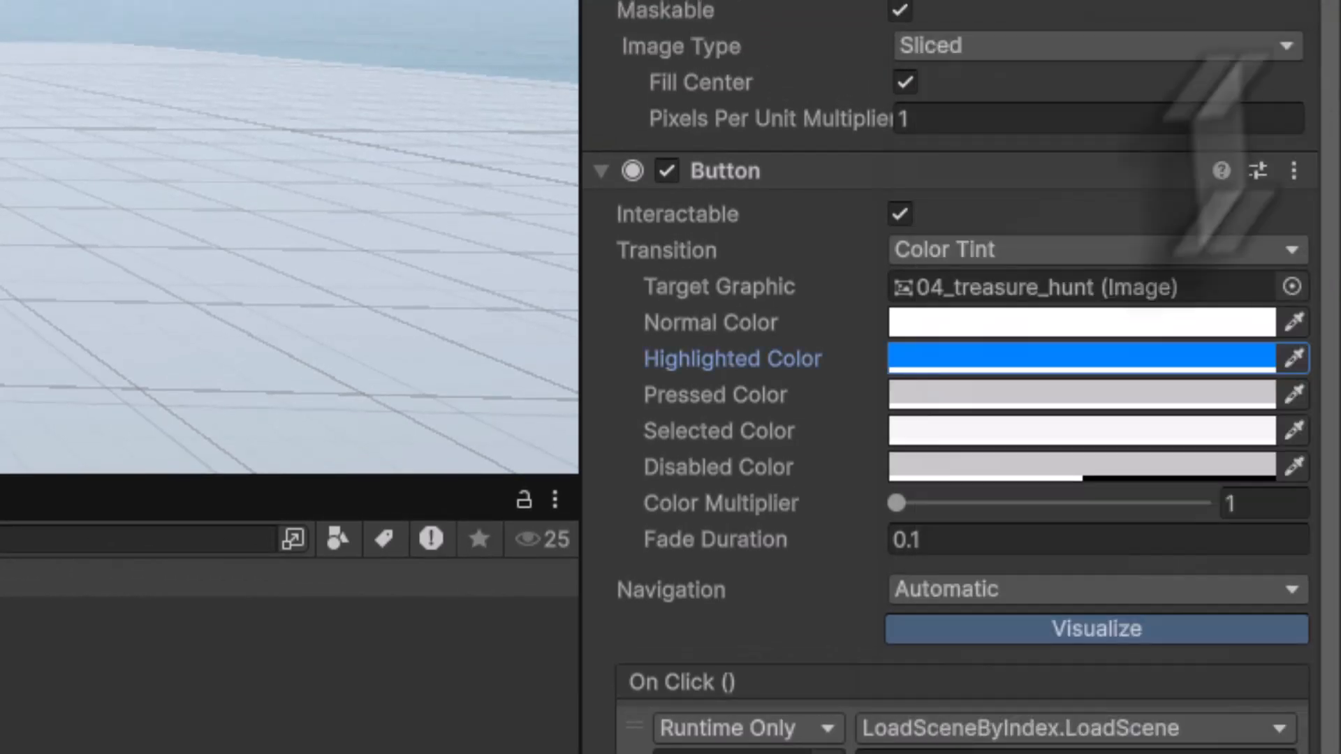
- Review the button's On Click LoadScene setting and save the main menu scene
scroll(978, 524, "down", 3)
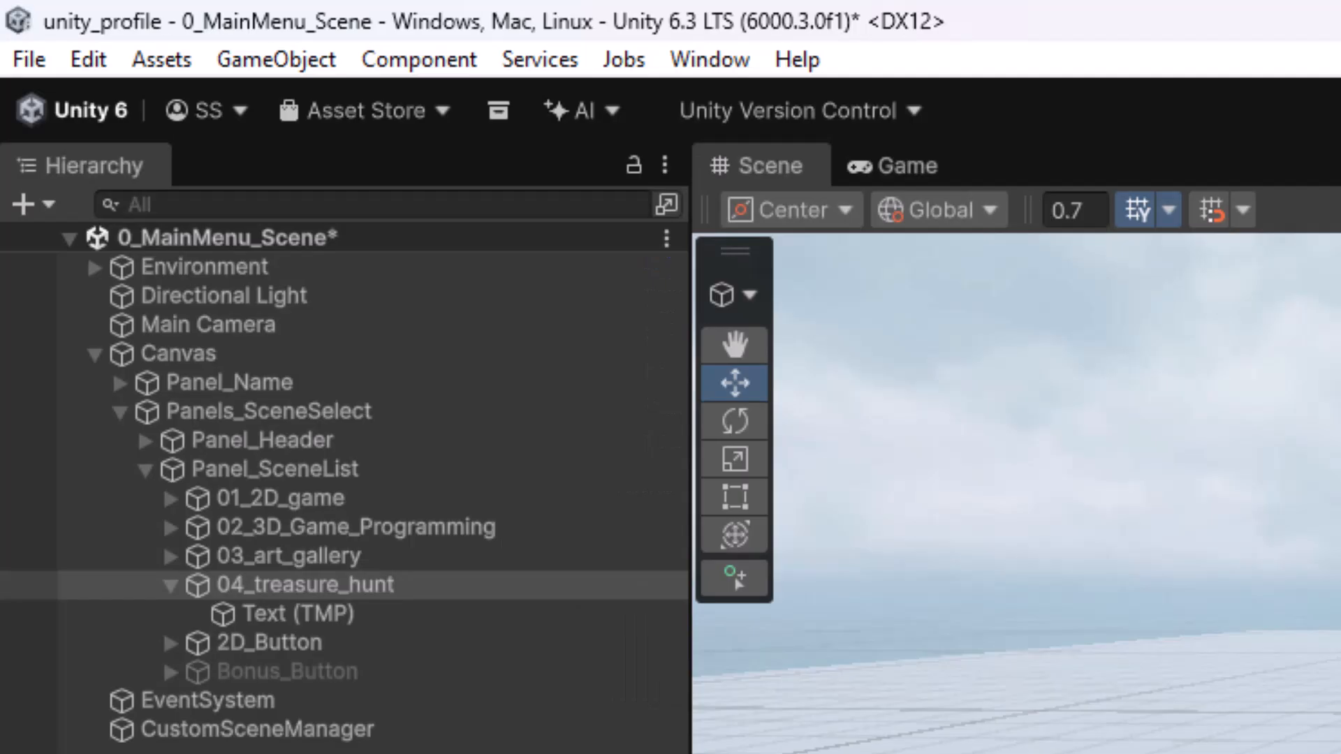
left_click(28, 62)
left_click(84, 241)
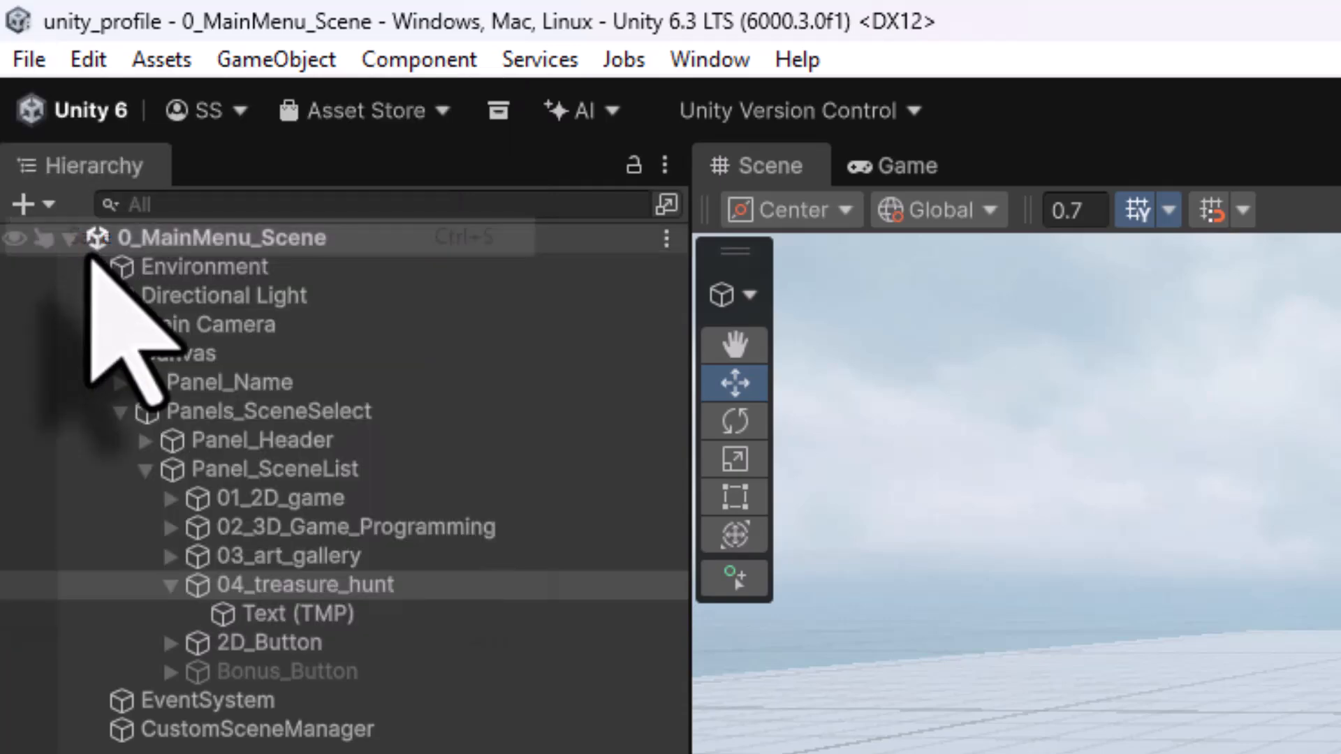
- Add the 04_treasure_hunt scene to the shared build Scene List in Build Profiles, then save the scene
left_click(28, 60)
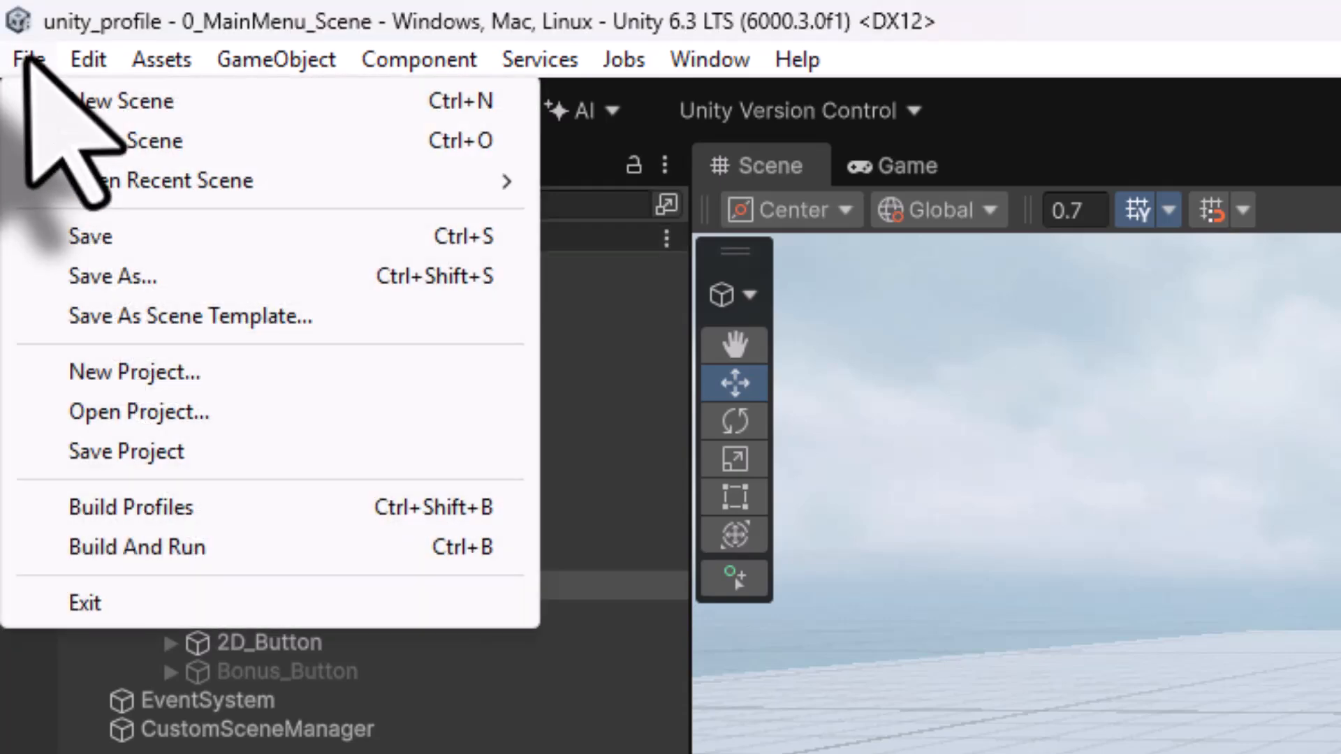
left_click(83, 517)
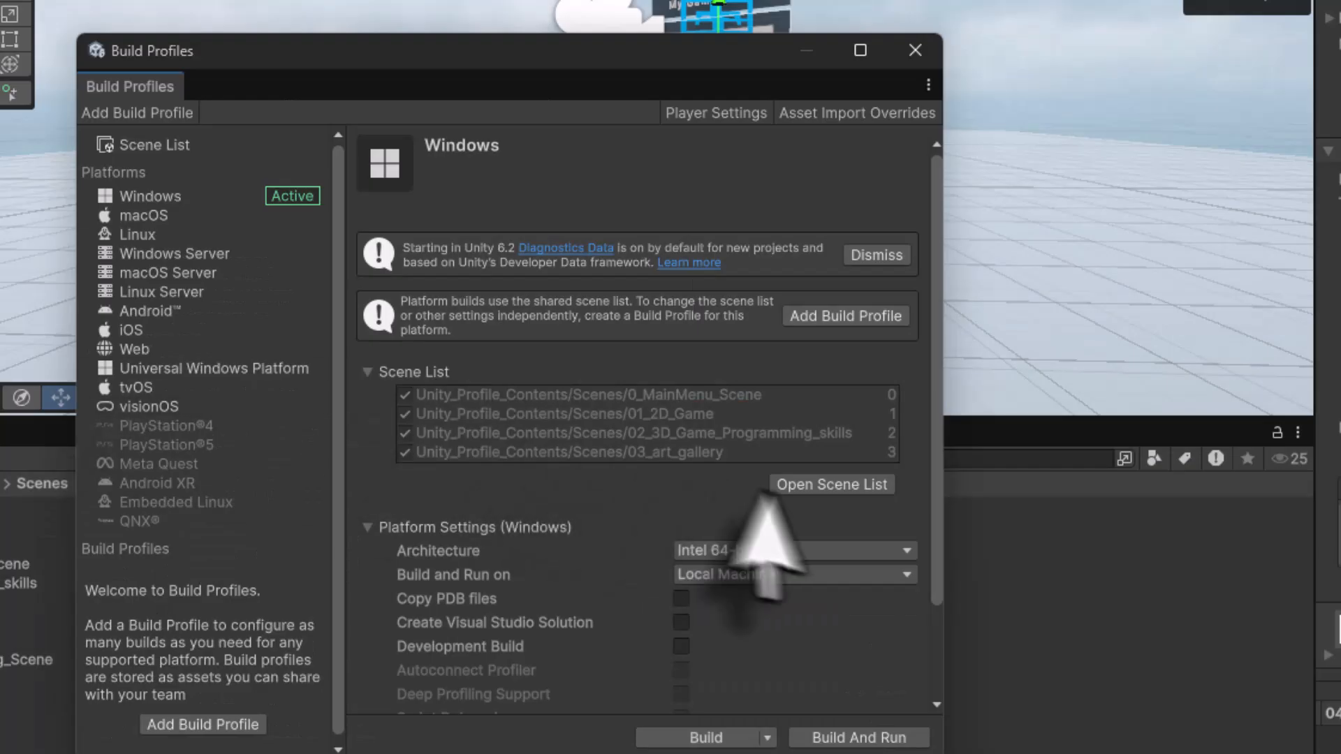
left_click(810, 486)
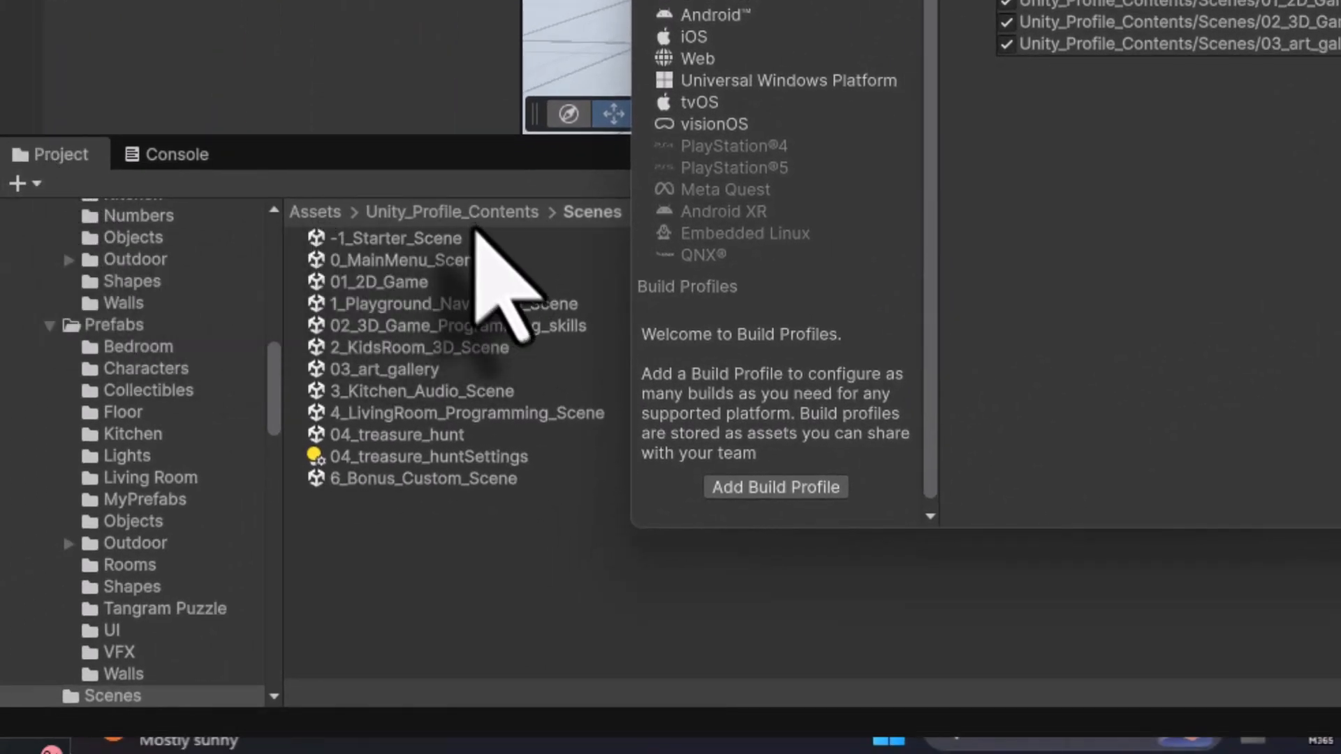
left_click(424, 440)
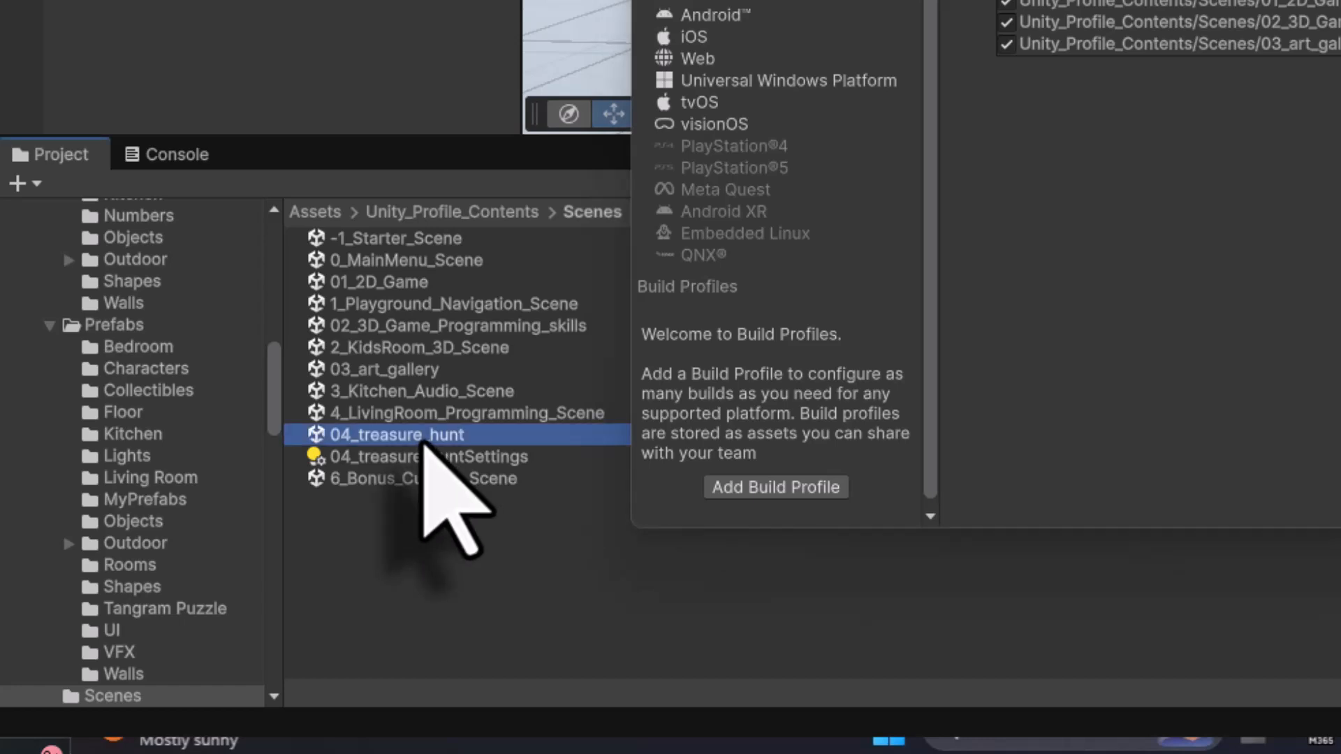
left_click_drag(424, 440, 1215, 57)
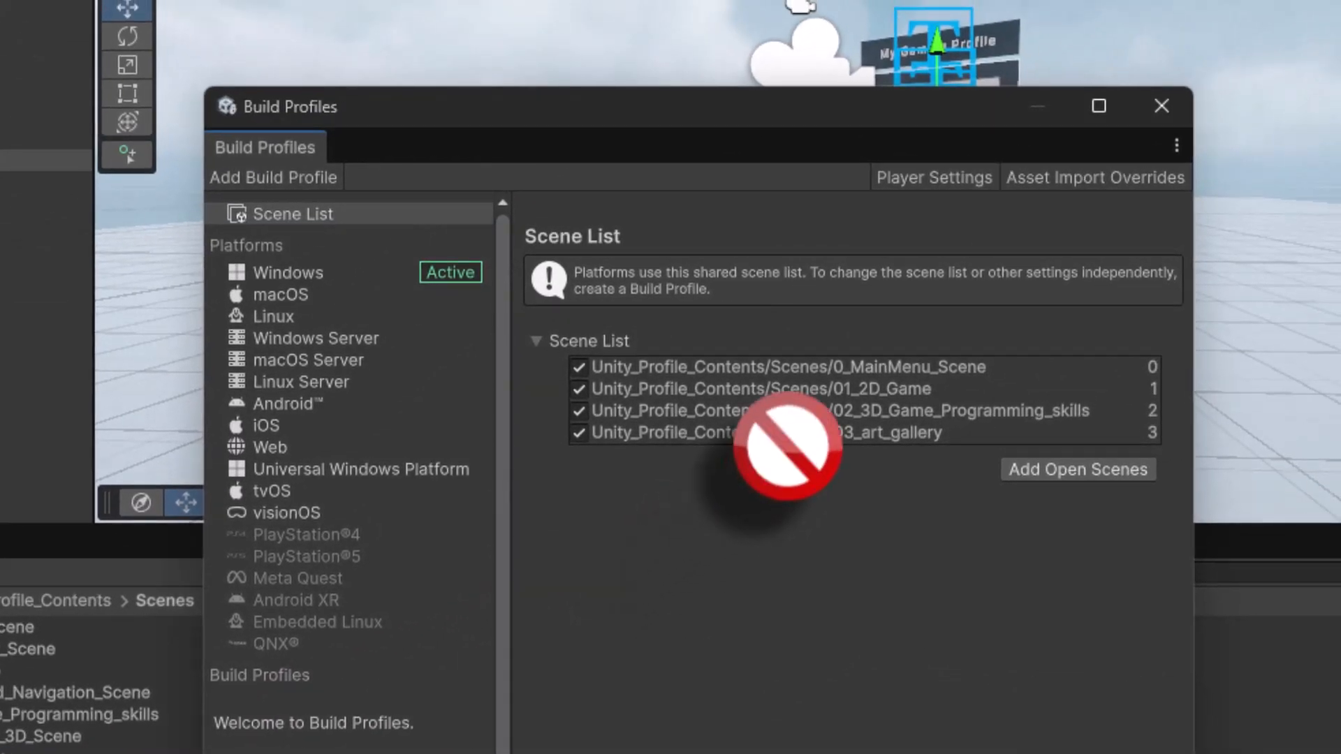
left_click_drag(787, 446, 803, 450)
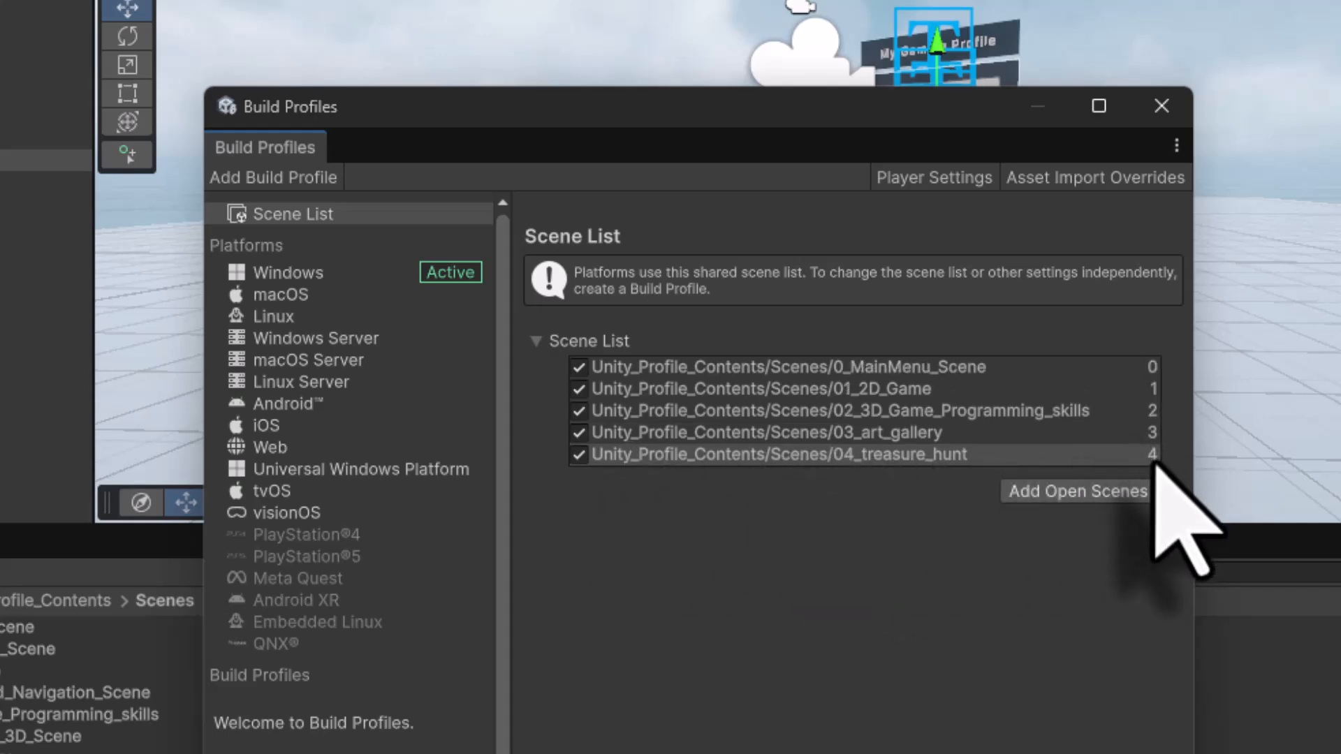
left_click(1165, 110)
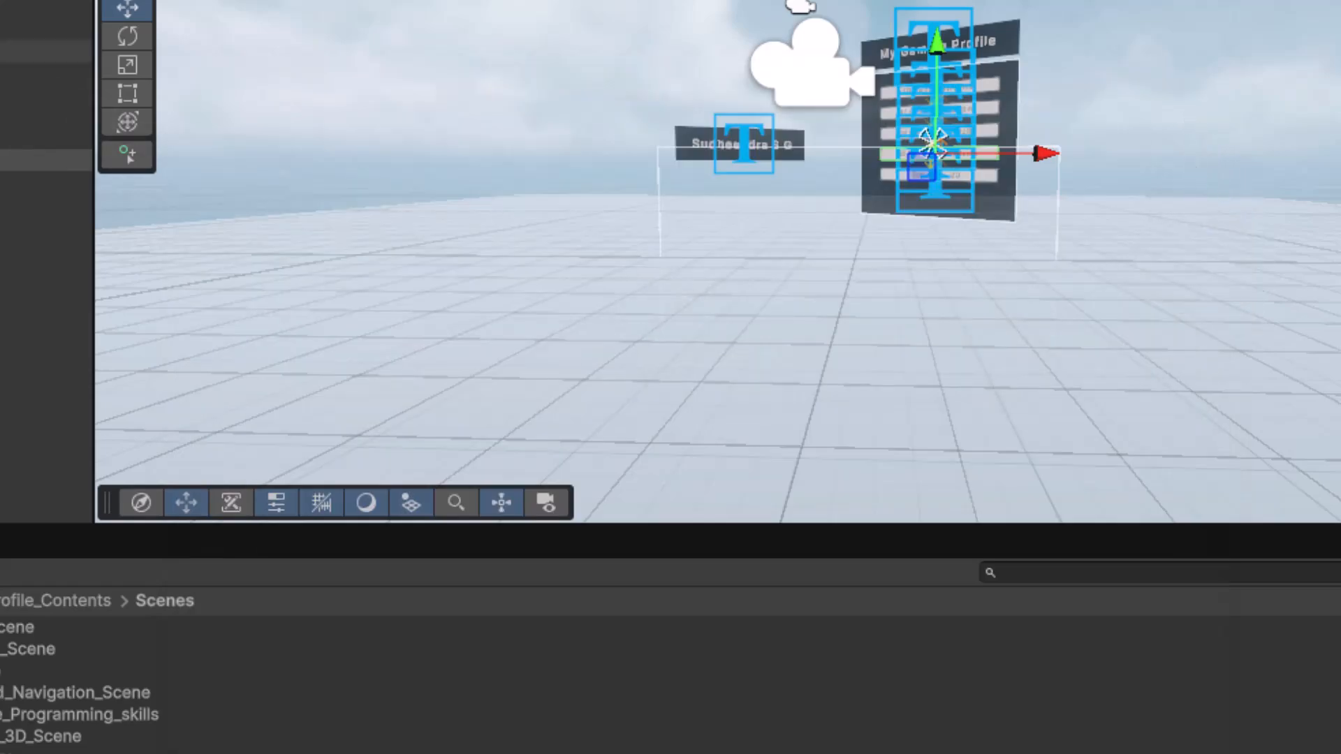
left_click(27, 55)
left_click(42, 218)
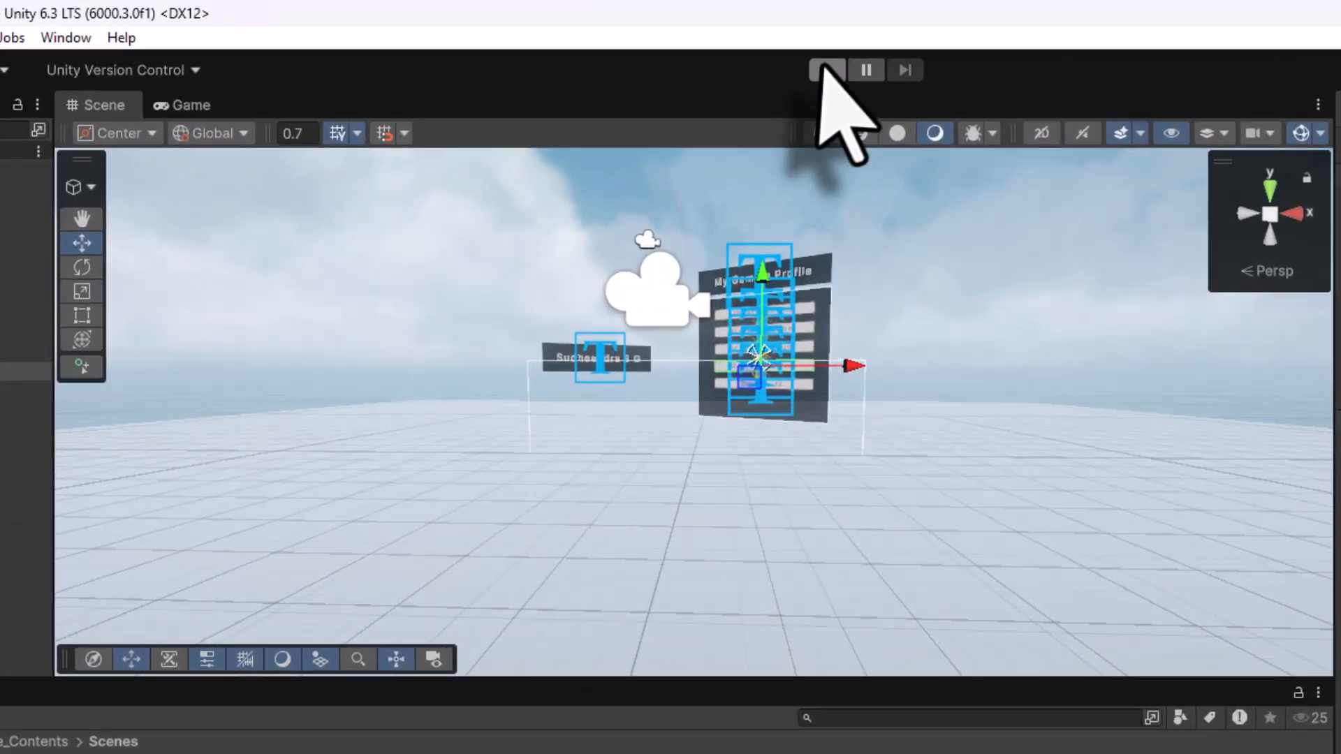
- Play-test the menu: open the 04 Treasure Hunt Game, return with its Back button, and stop play mode
left_click(628, 50)
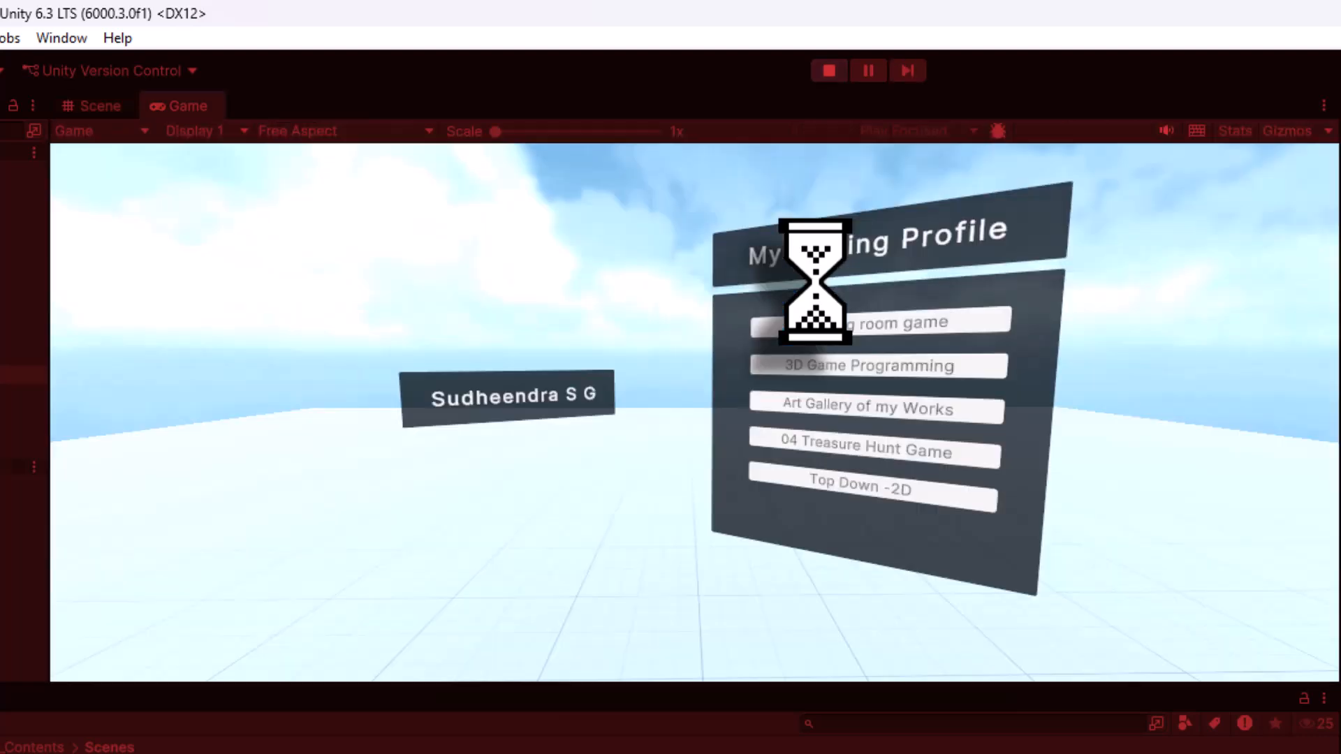
left_click(811, 444)
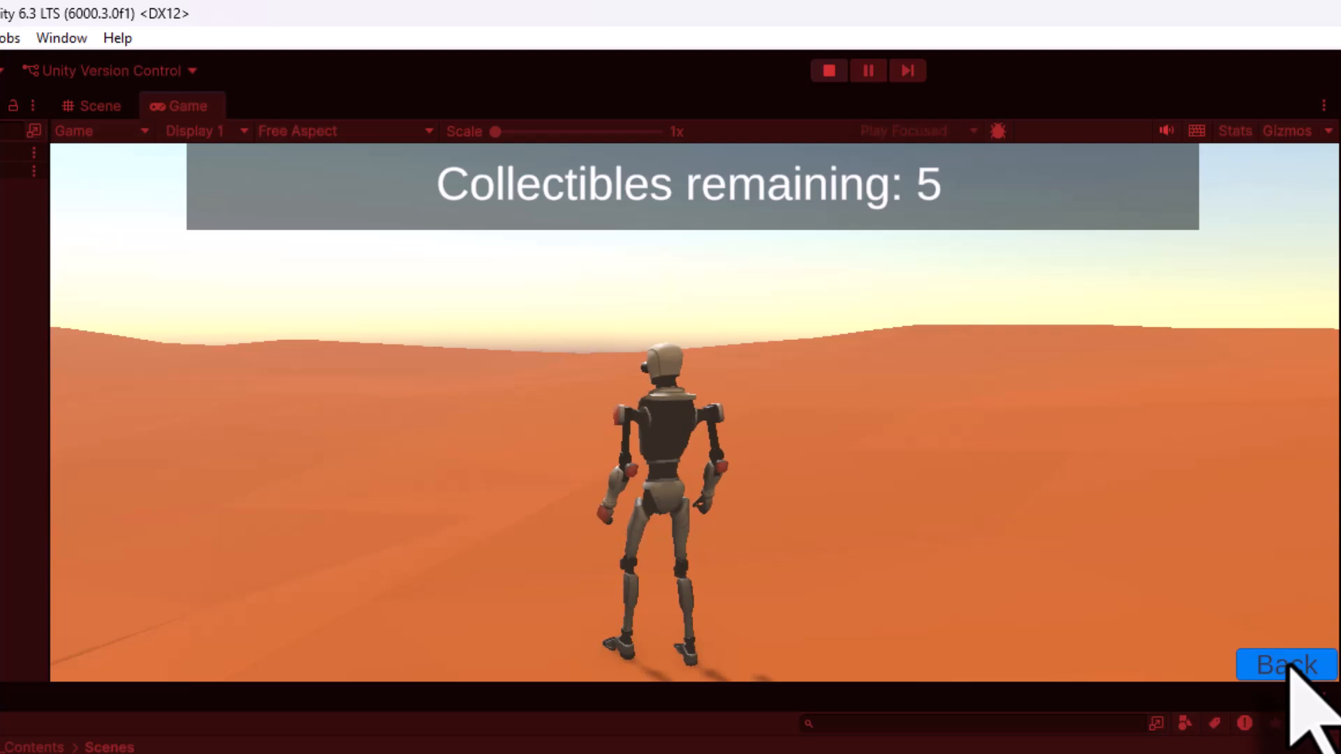
left_click(1289, 665)
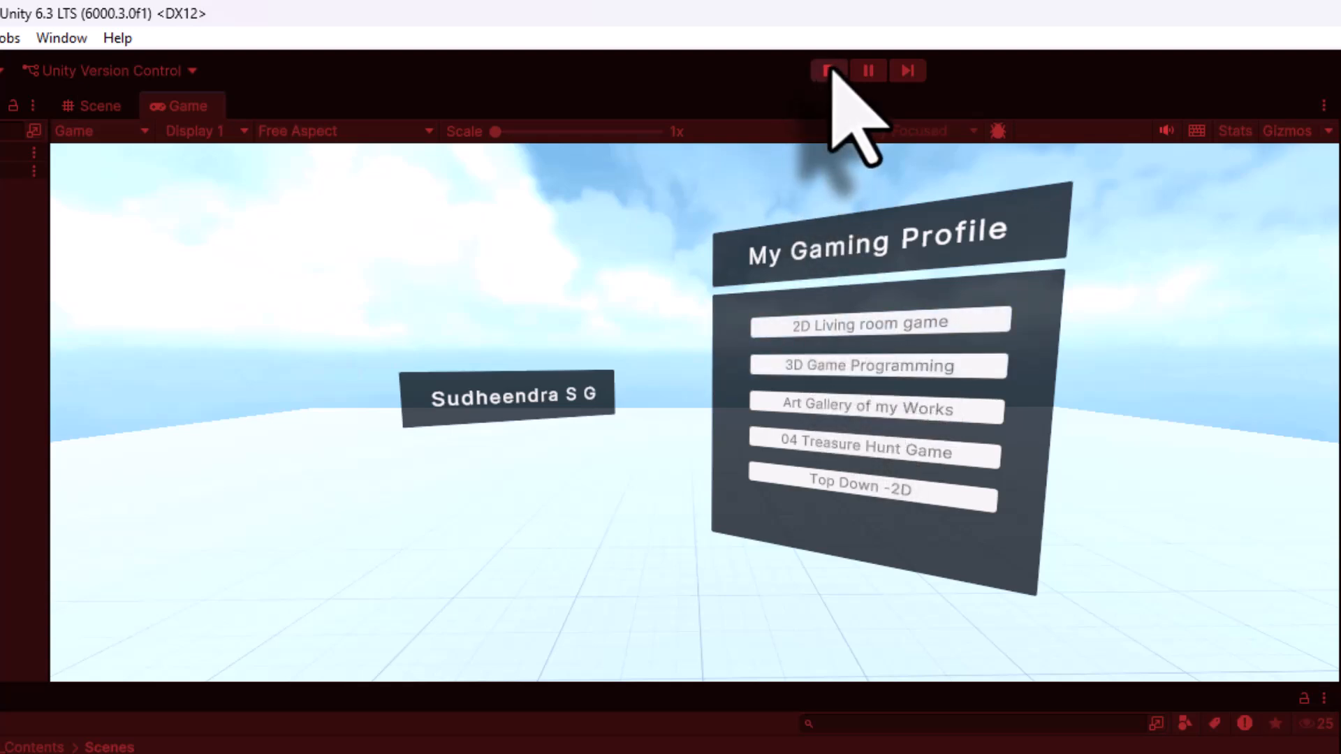
left_click(829, 70)
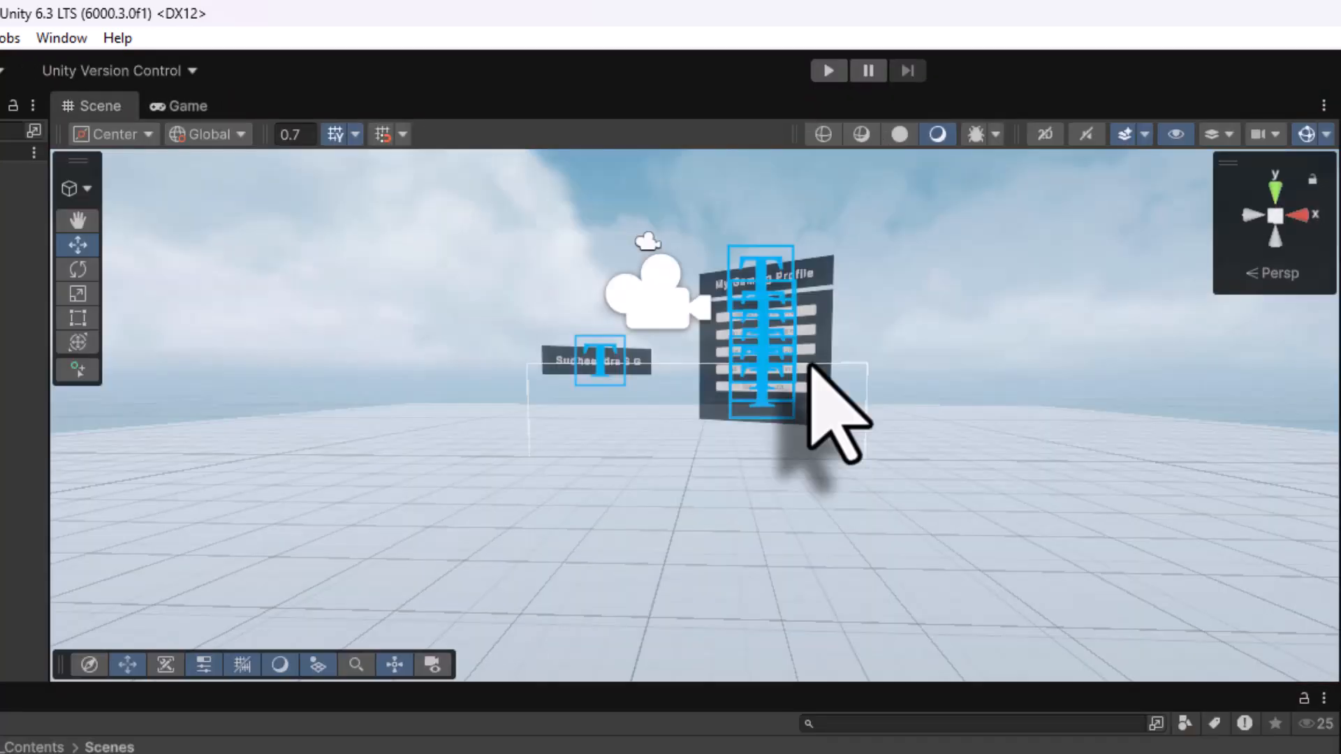